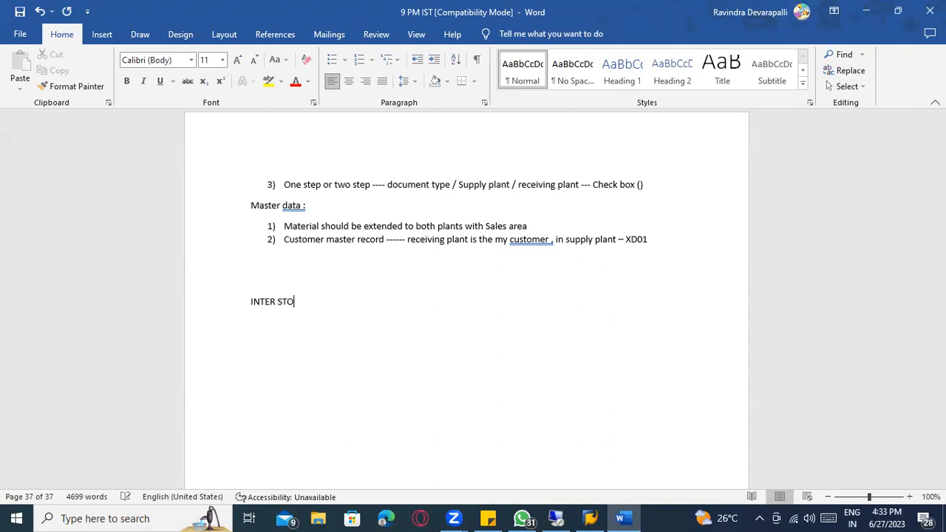
Complete the heading as "INTER STO PROCESS :", make it bold and underlined, and accept the suggested spacing correction before the colon.
text(PROCESS :)
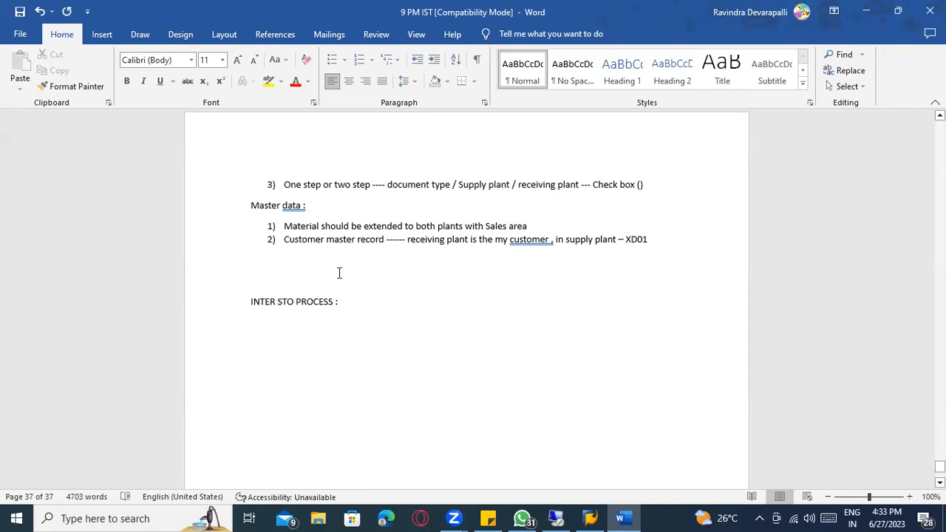
drag(249, 300, 333, 300)
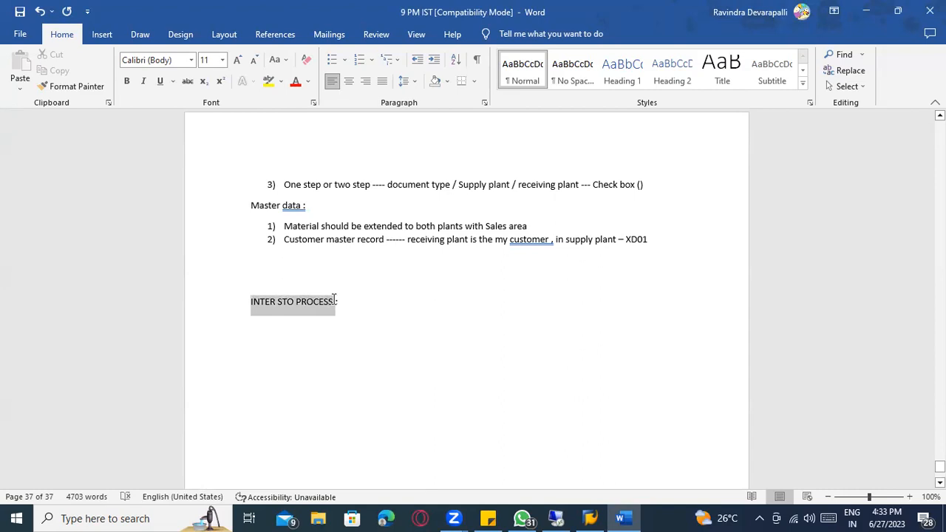
key(ctrl+b)
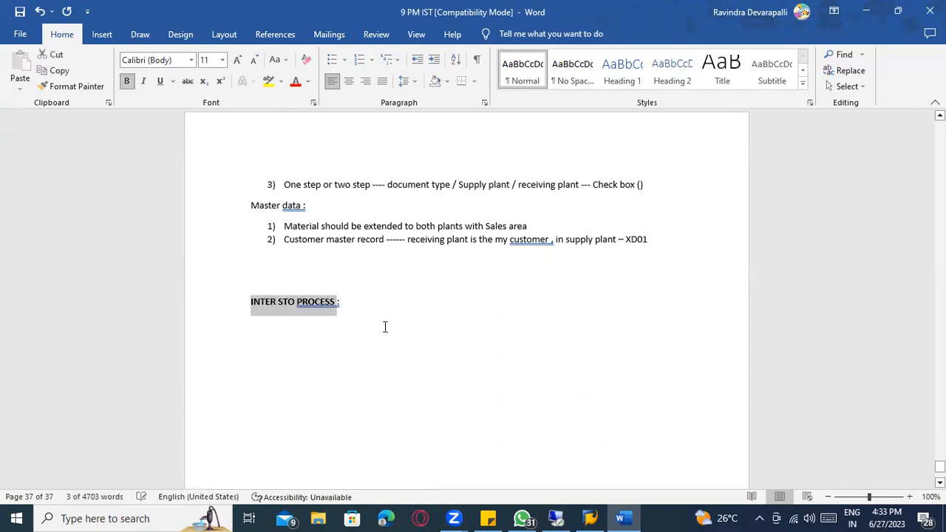
key(ctrl+u)
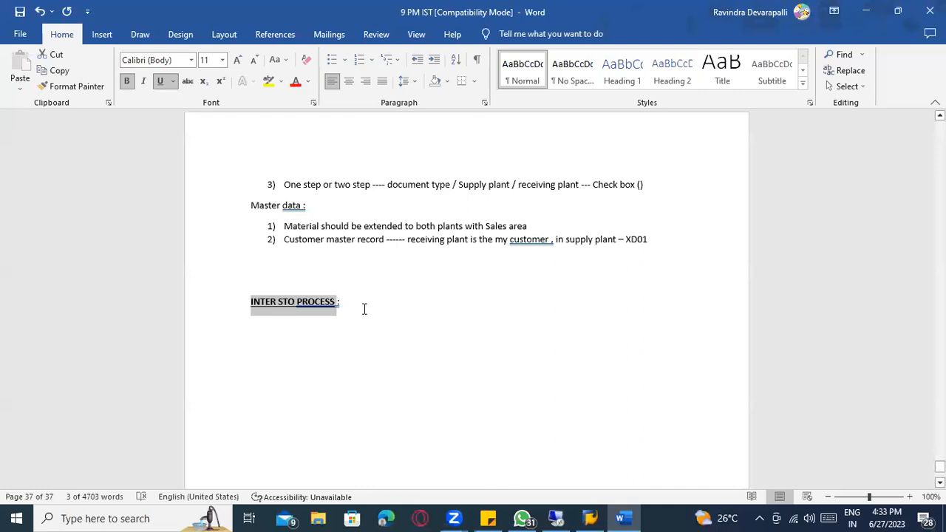
click(358, 304)
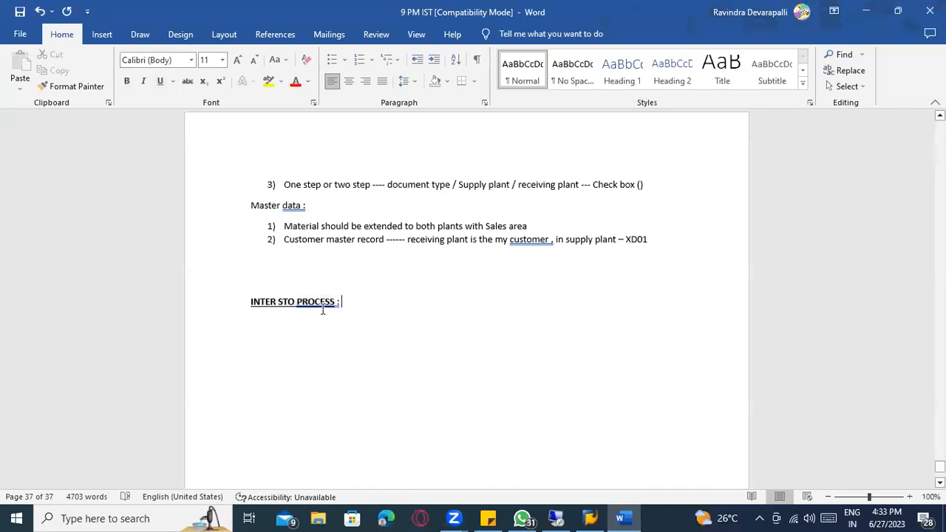
right_click(319, 304)
click(269, 94)
Two lines below the heading, write "COMPANY CODE 1000 ( Plant 1100) ----------→ Company code 2000 ( 2100)".
key(Return)
key(Return)
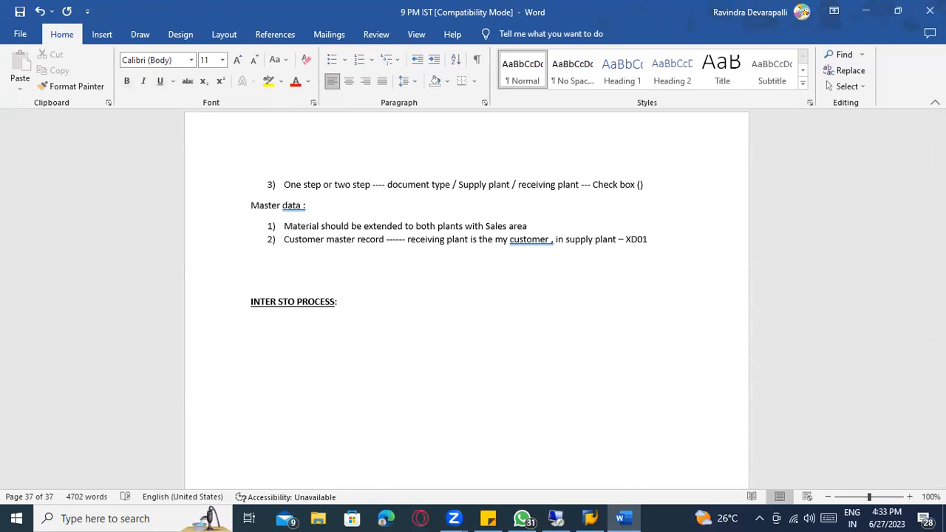
text(COMPANY CO)
text(DE --------)
text(>)
click(321, 344)
text(1000 ()
text( Plant 11)
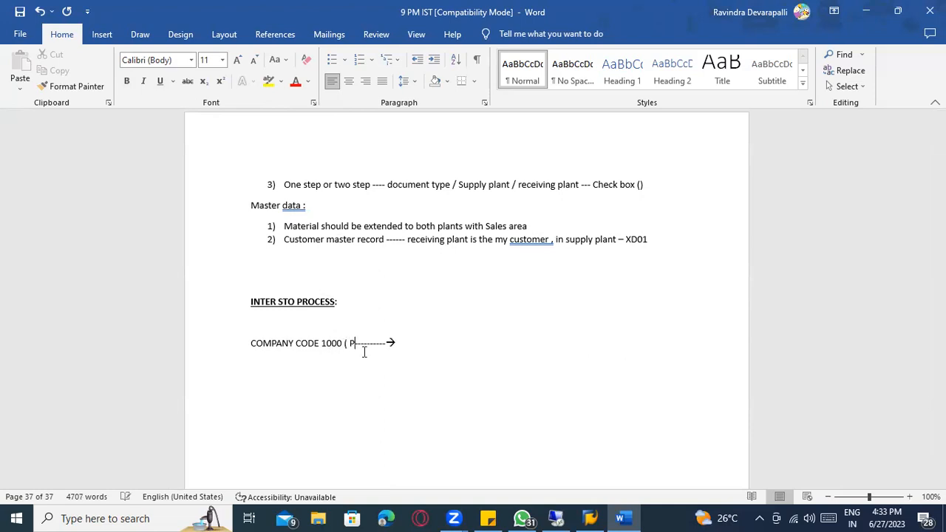
text(00))
key(End)
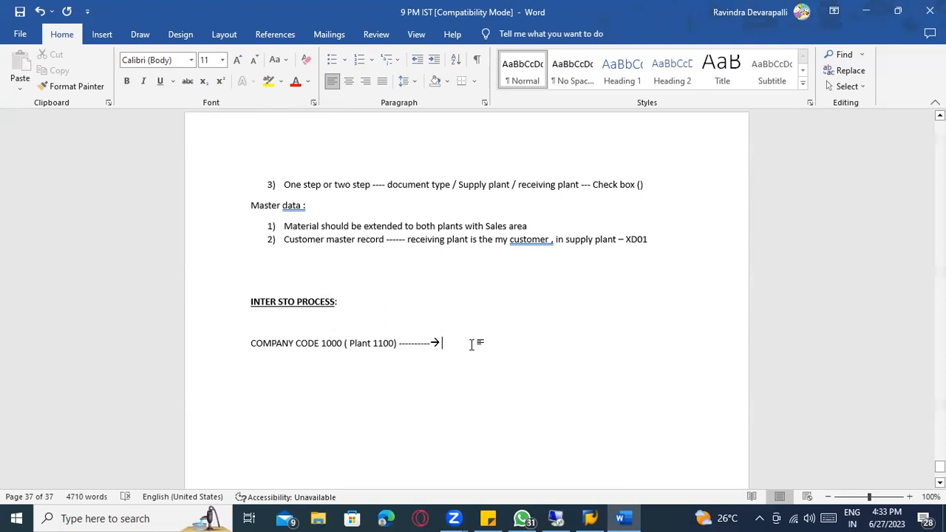
text(Company code)
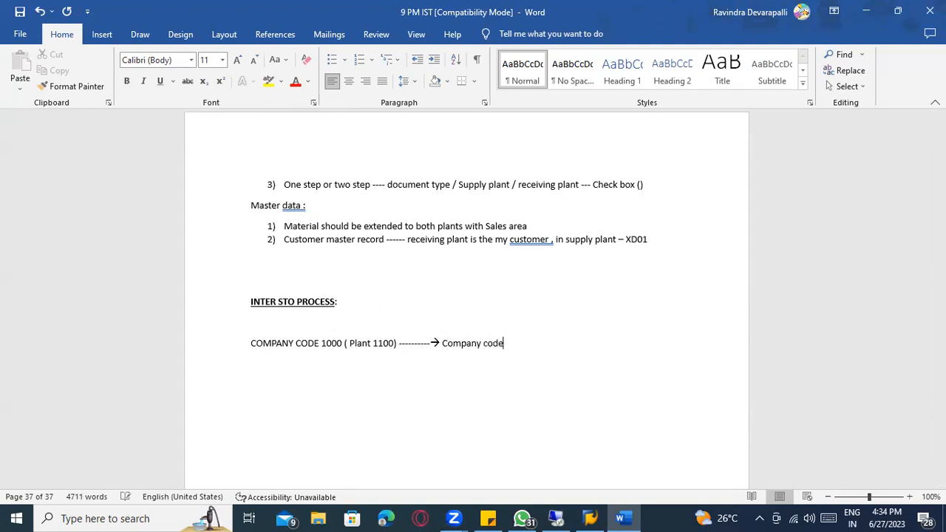
text( 2000 ( 2100)
Accept the grammar suggestions that remove the extra space after the opening parentheses before "Plant" and "2100".
click(291, 323)
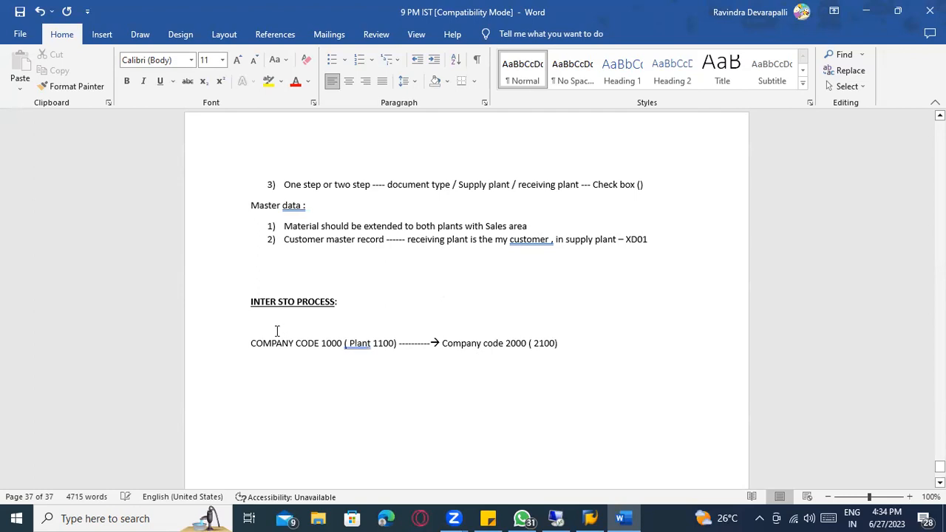
click(316, 348)
right_click(355, 352)
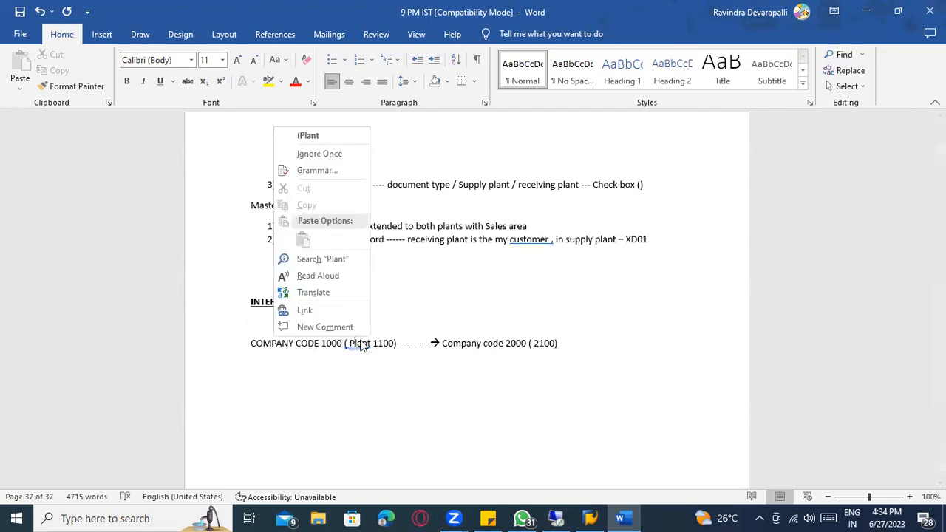
click(326, 134)
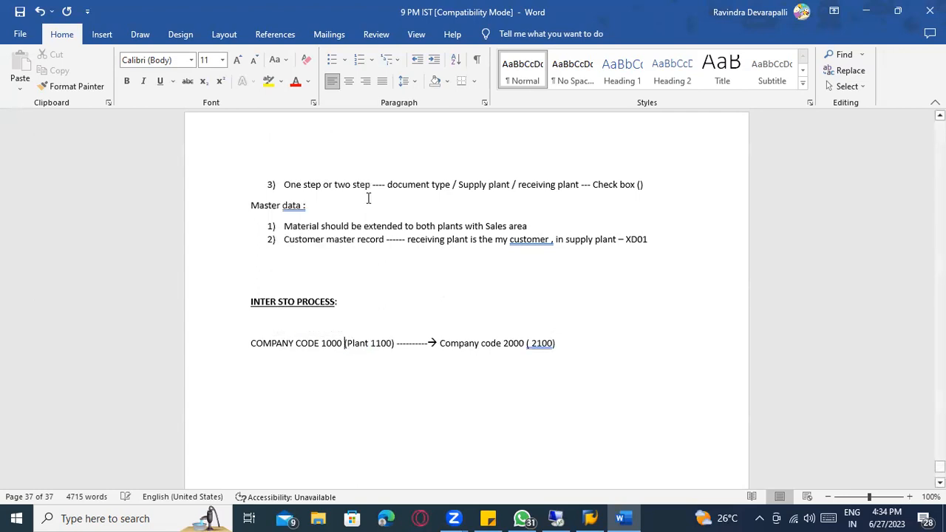
right_click(533, 345)
click(508, 129)
click(296, 346)
click(343, 323)
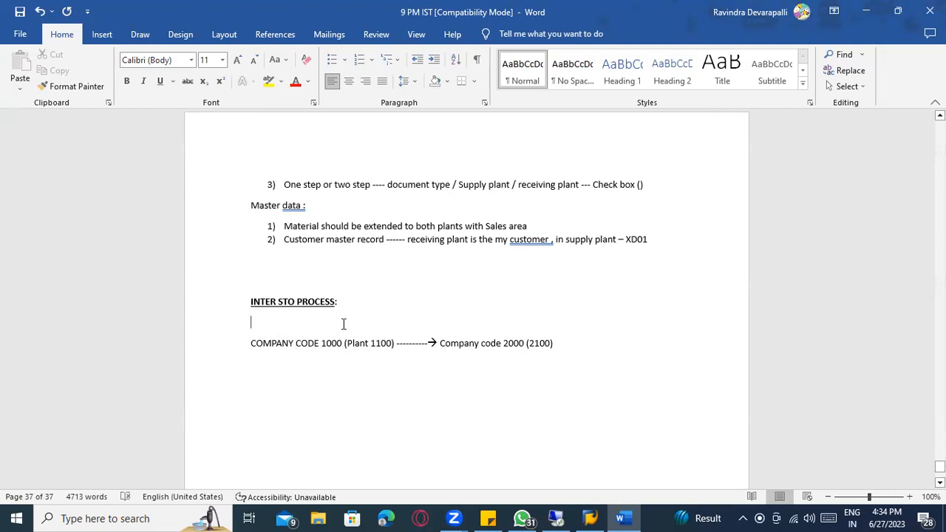
click(289, 347)
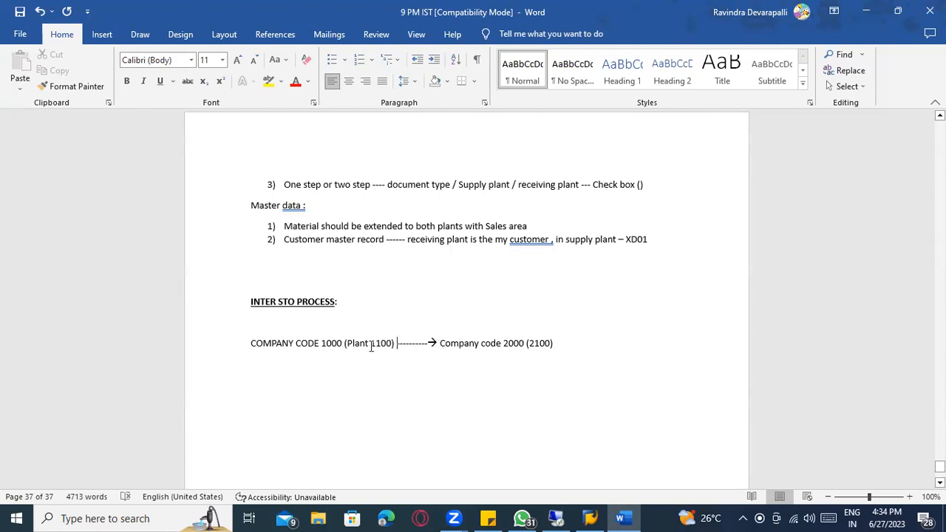
Leave a blank line below the company code line and write "Receiving company code buying the product from Supply company".
click(585, 344)
key(Return)
key(Return)
text(Receiving )
text(company code bu)
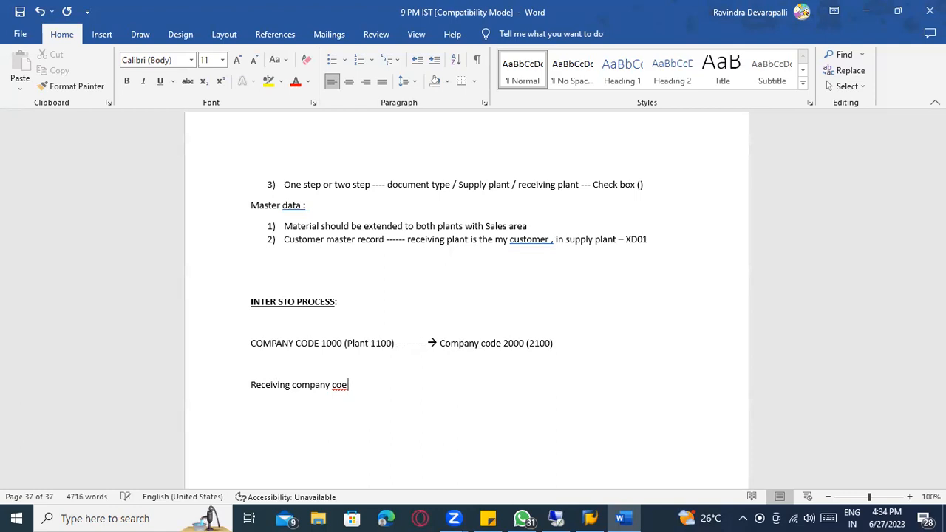
text(ying the product )
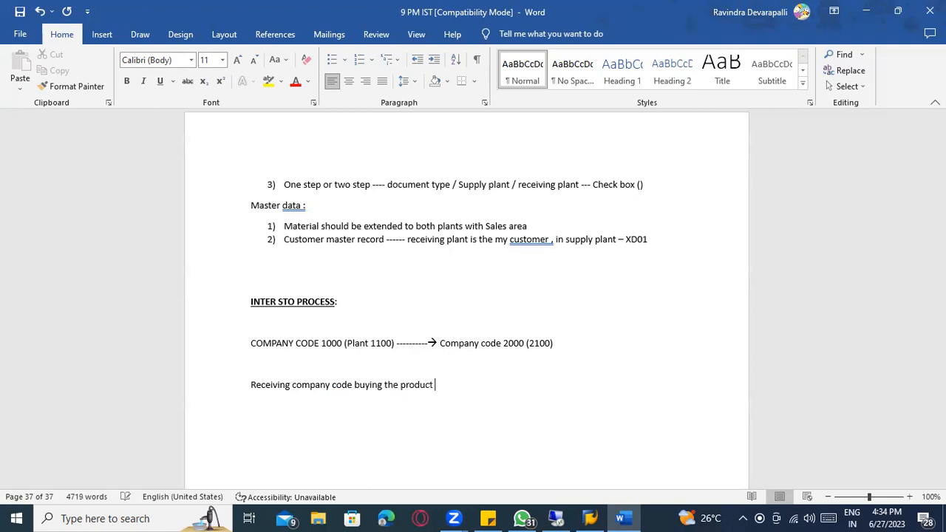
text(from Supply company )
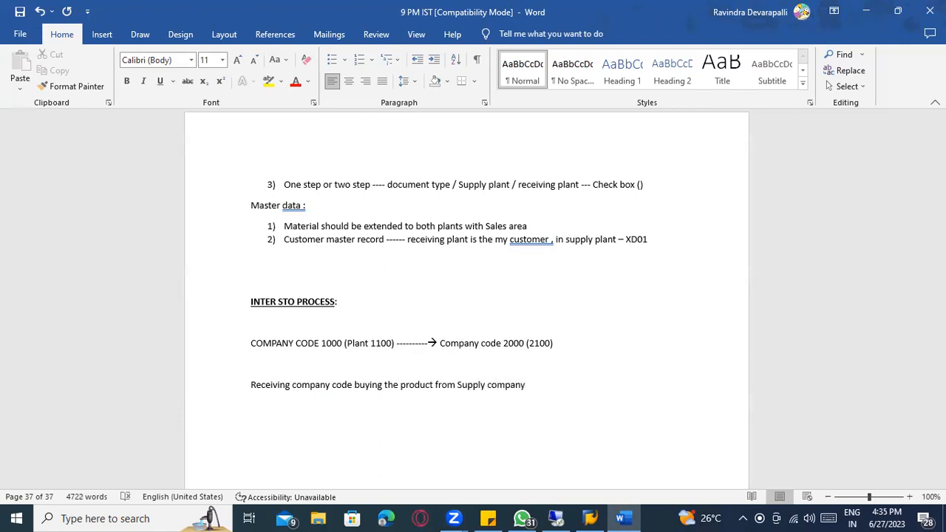
On the following line, write "Supply company code selling the goods to receiving company code".
text(upply company code sell)
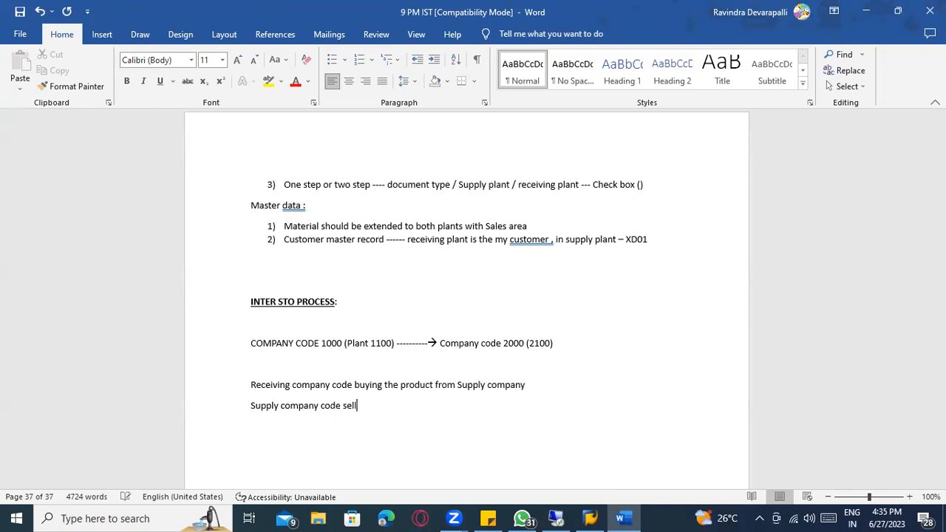
text(ing the goods to receiving )
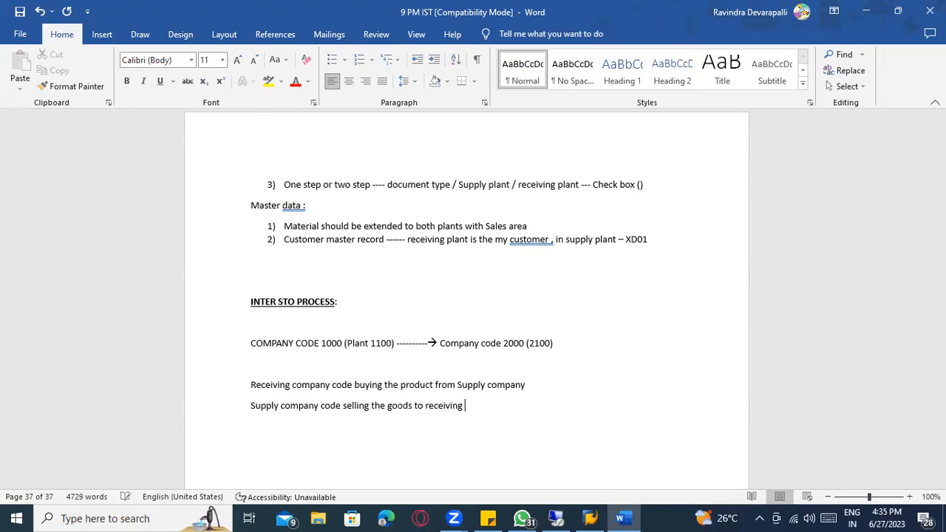
text(company code)
Leave a blank line below the selling sentence and add the subheading "Purchasing ------".
click(612, 350)
scroll(612, 350, down, 3)
click(554, 362)
key(Return)
key(Return)
text(P)
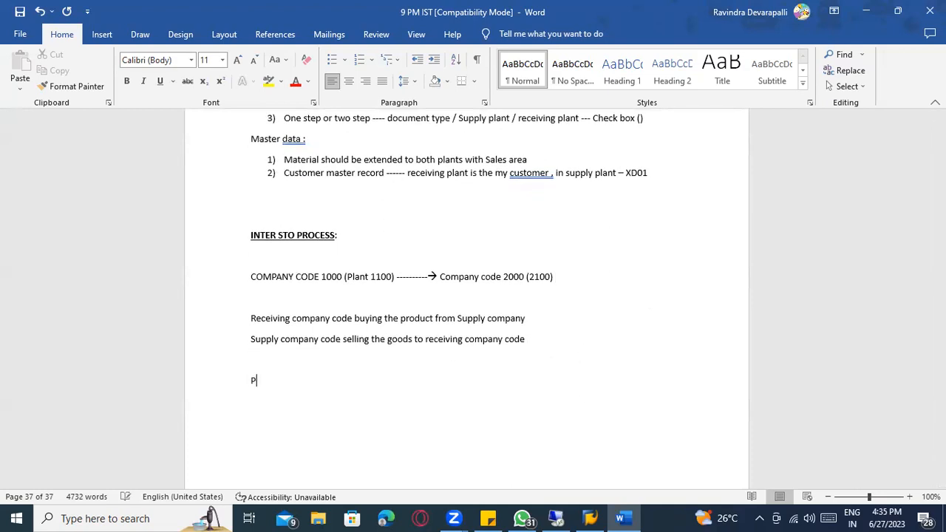
text(RO)
key(BackSpace)
text(urchasing )
text(------)
Under Purchasing, create a numbered list with "PR , PO , GR , IR" and "SO, Delivery, PGI, Billing".
text(1) PR )
text(,)
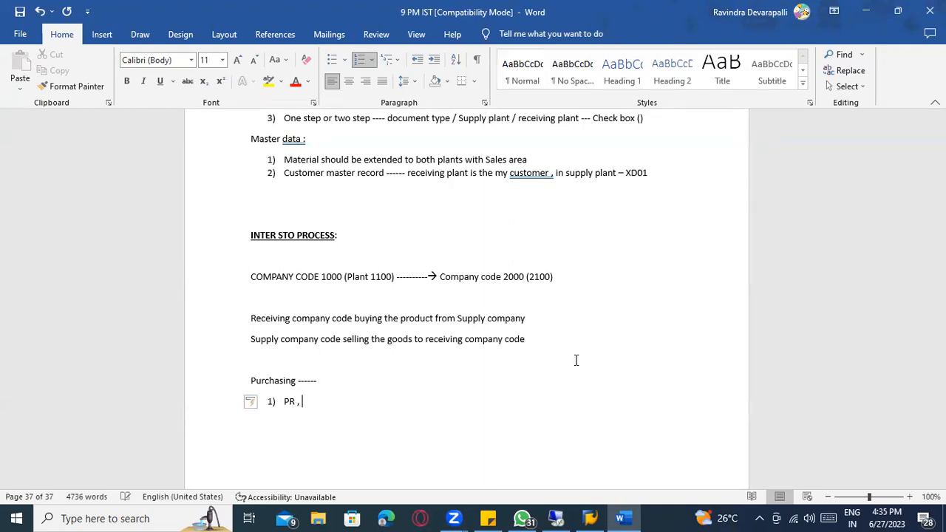
text( PO , GR , IR)
key(Return)
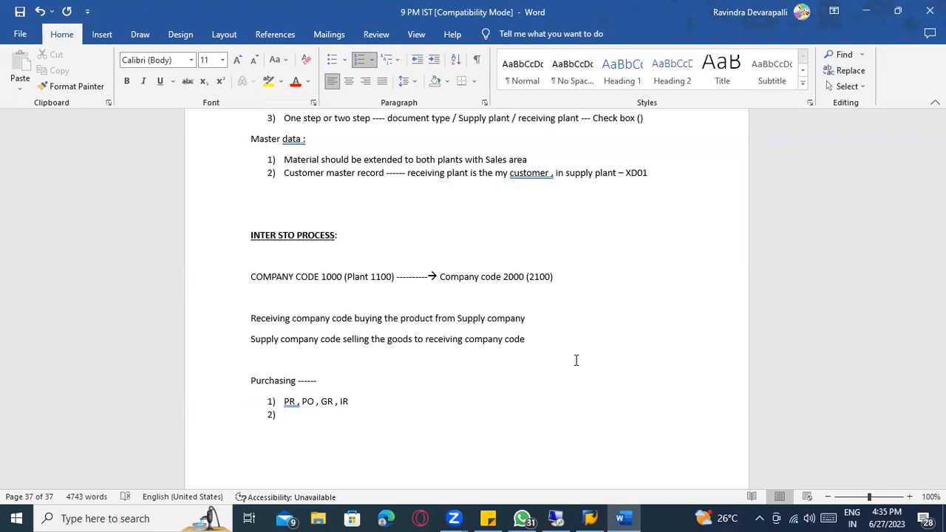
text(SO, Deliveryu)
key(BackSpace)
text(, PGI, Billing)
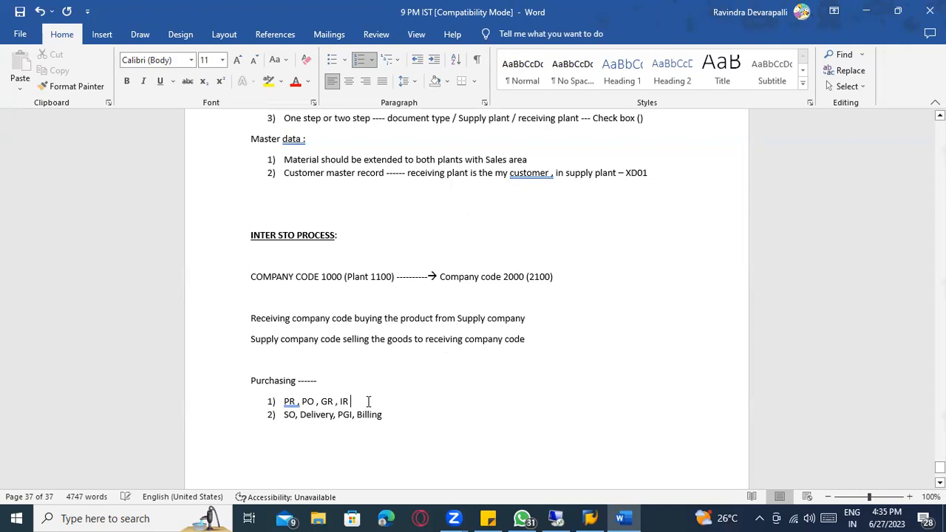
Insert the unnumbered subheading "Sales process ---" between the two list items.
key(Return)
key(Return)
text(Sales process ---)
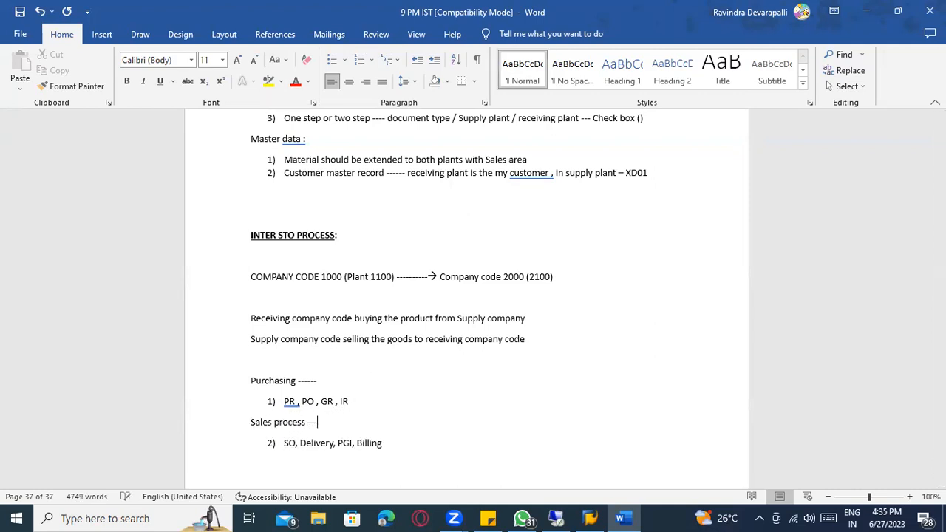
Draw a rectangle about 2.48 inches wide and 2.9 inches high below the Sales process list item.
scroll(388, 374, down, 5)
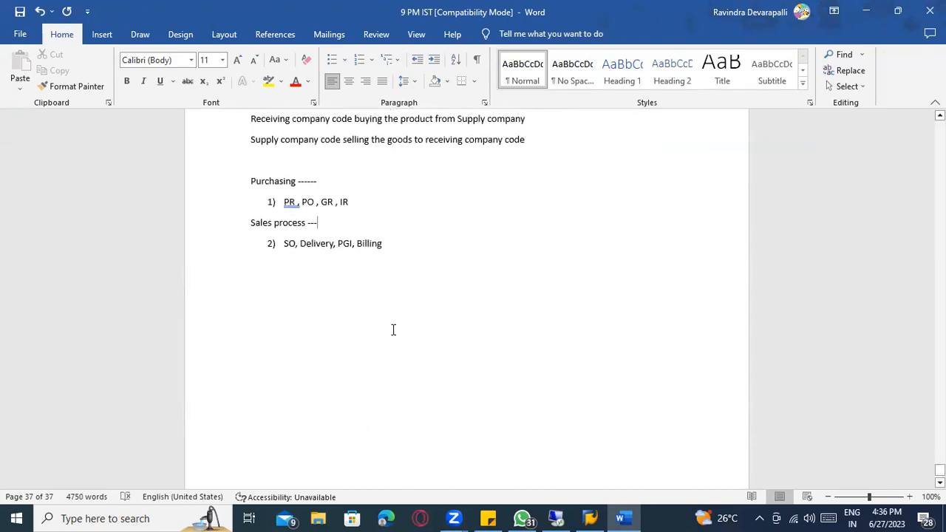
click(99, 34)
click(184, 55)
click(206, 92)
drag(315, 275, 480, 467)
Duplicate the rectangle and place the copy to its right, level with the original and a small gap apart.
click(419, 271)
click(420, 274)
key(ctrl+c)
key(ctrl+v)
drag(422, 287, 600, 281)
Add the text "Purchase order" inside the left rectangle.
click(428, 310)
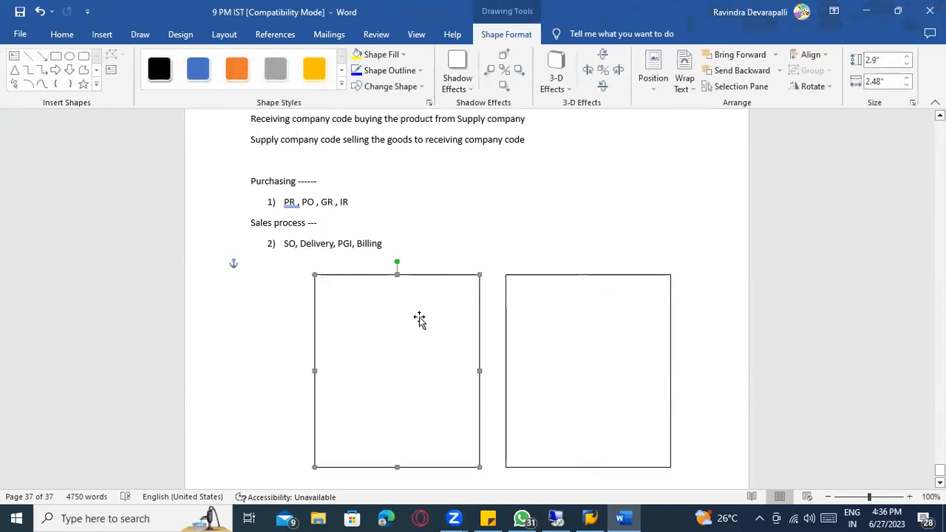
right_click(399, 326)
click(429, 211)
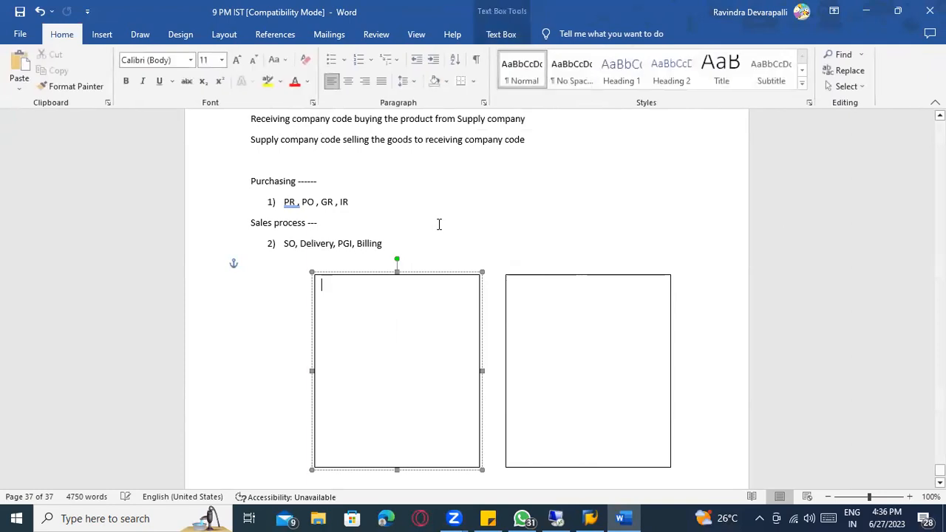
text(P)
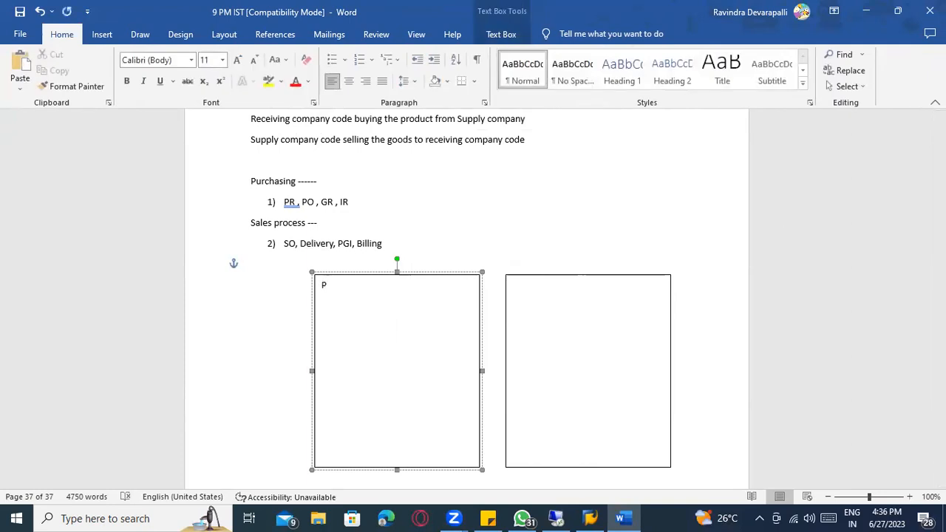
text(Urchase order)
Draw a nearly horizontal arrow about 2.06 inches long from "Purchase order" into the right rectangle.
click(103, 35)
click(183, 55)
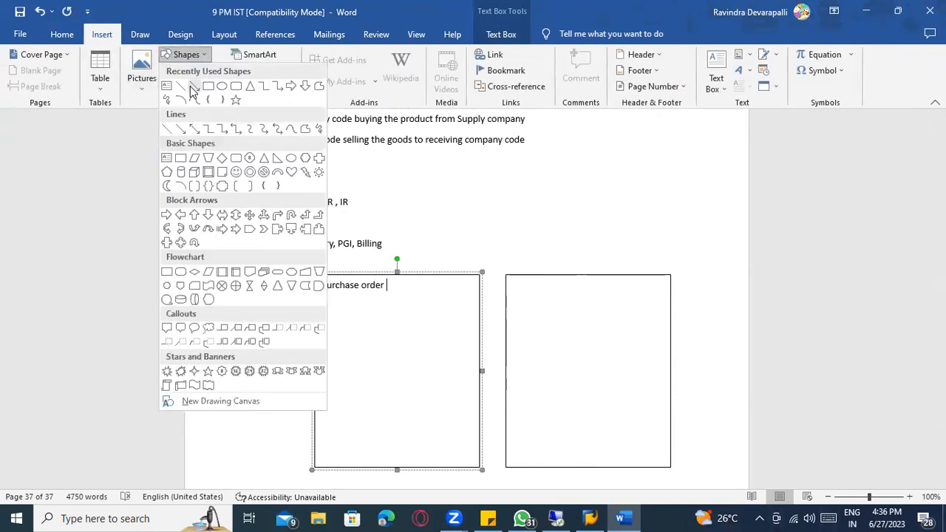
click(192, 87)
drag(388, 287, 524, 287)
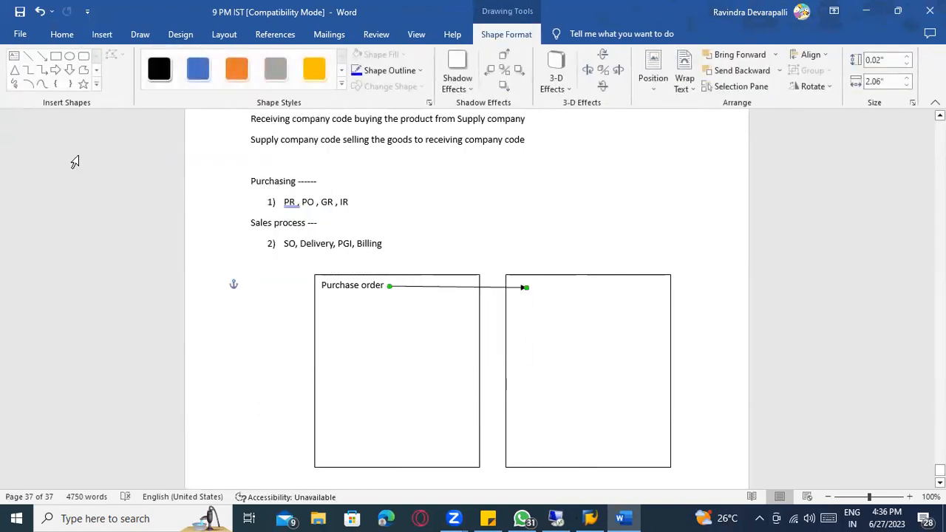
click(60, 59)
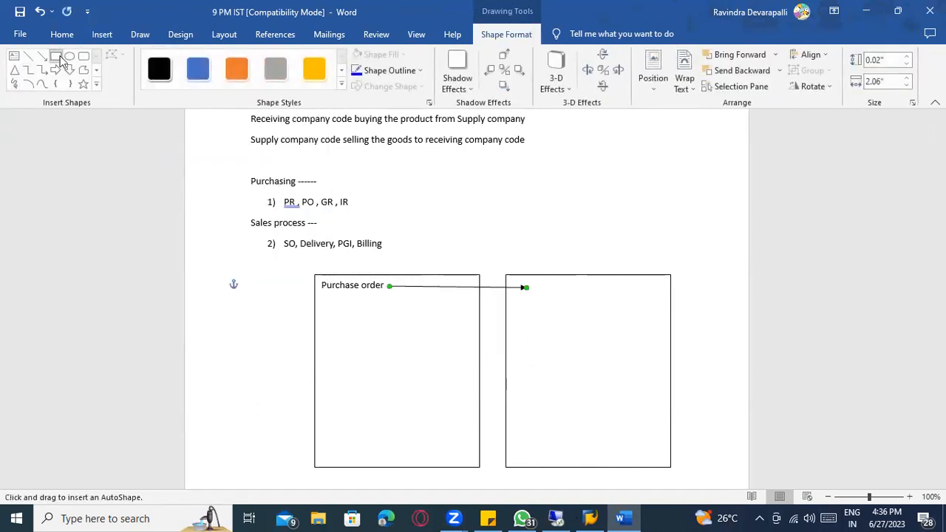
click(563, 294)
click(576, 305)
click(575, 294)
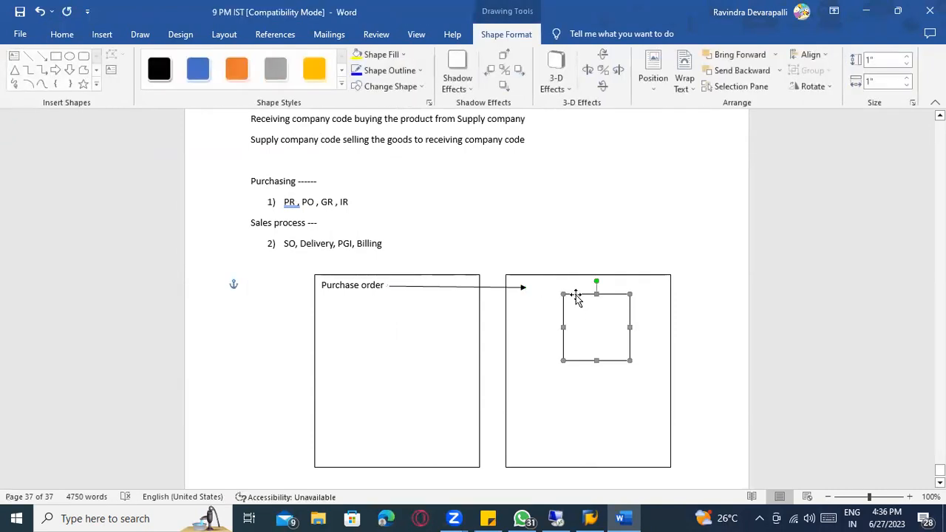
key(Delete)
Add the text "Delivery" inside the right rectangle, just after the arrowhead.
right_click(547, 293)
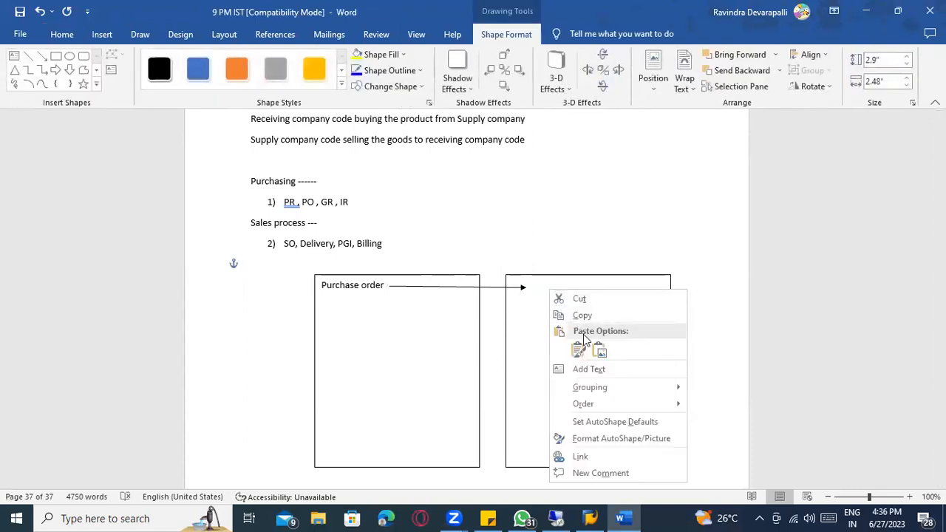
click(585, 368)
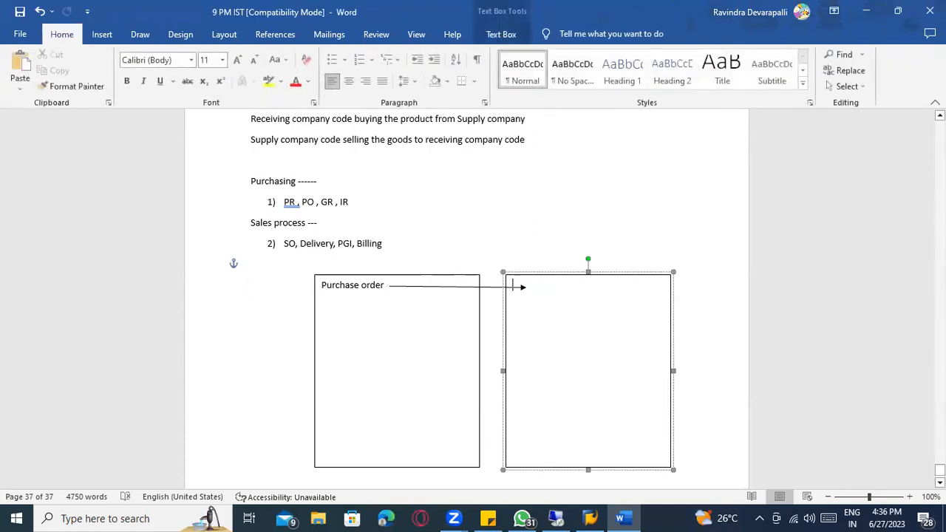
text(Delivery)
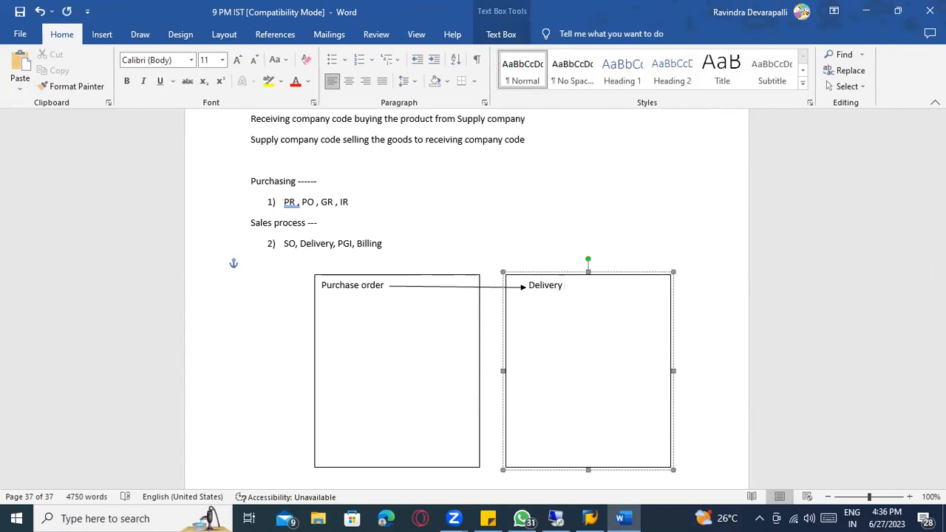
Add the lines "Picking", "PGI" and "BILLING" below "Delivery" in the right rectangle, spaced apart and roughly centred under it.
key(Return)
text(Picking)
key(Return)
text(PGO)
key(BackSpace)
text(I)
key(Return)
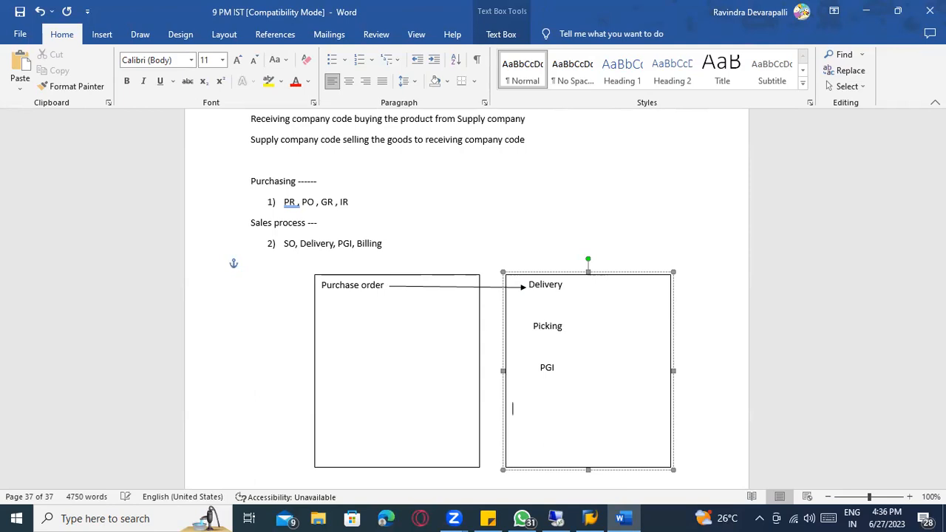
text(BiLLING)
Draw a short downward arrow about 0.35 inches long from "Delivery" to "Picking" in the right rectangle.
click(392, 331)
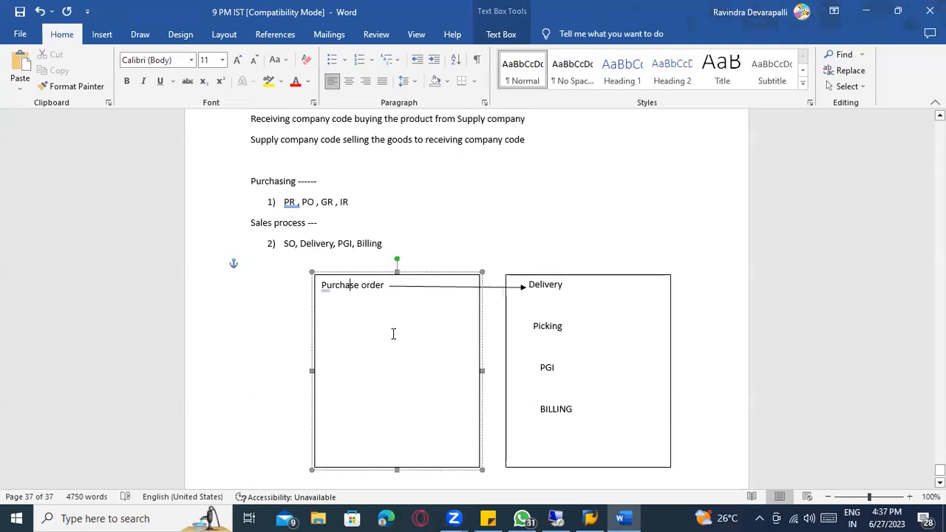
click(570, 294)
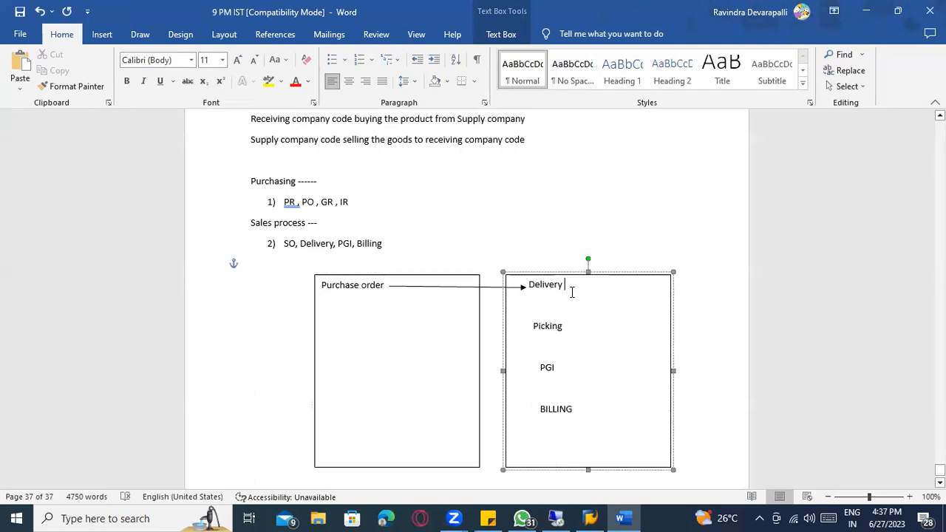
click(102, 34)
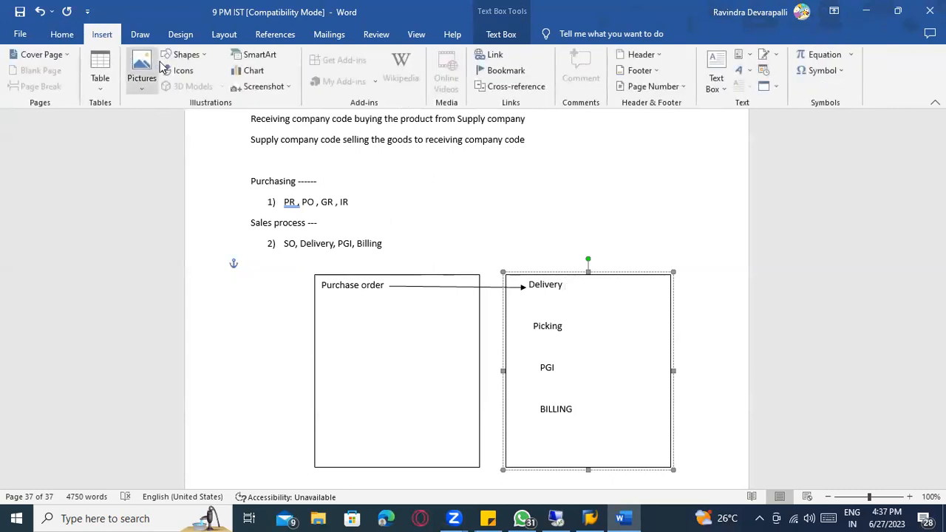
click(186, 54)
click(203, 89)
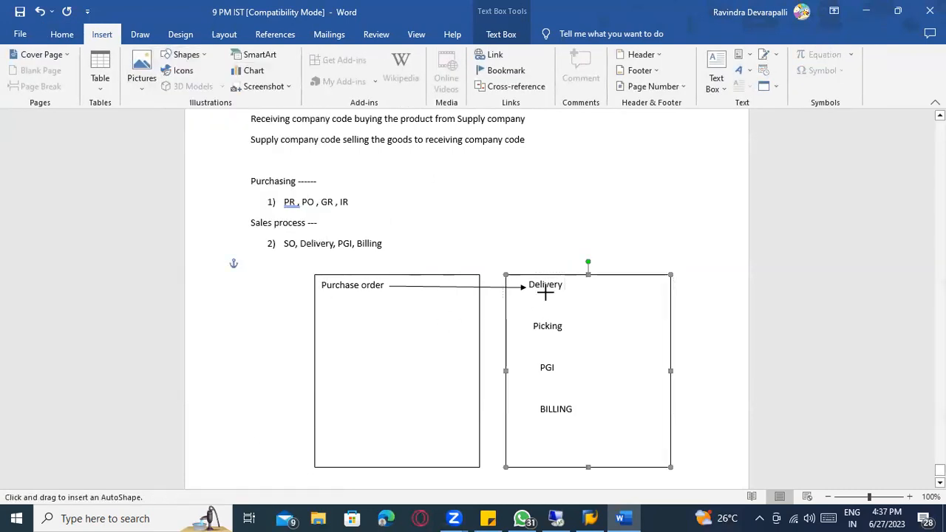
drag(545, 293, 547, 317)
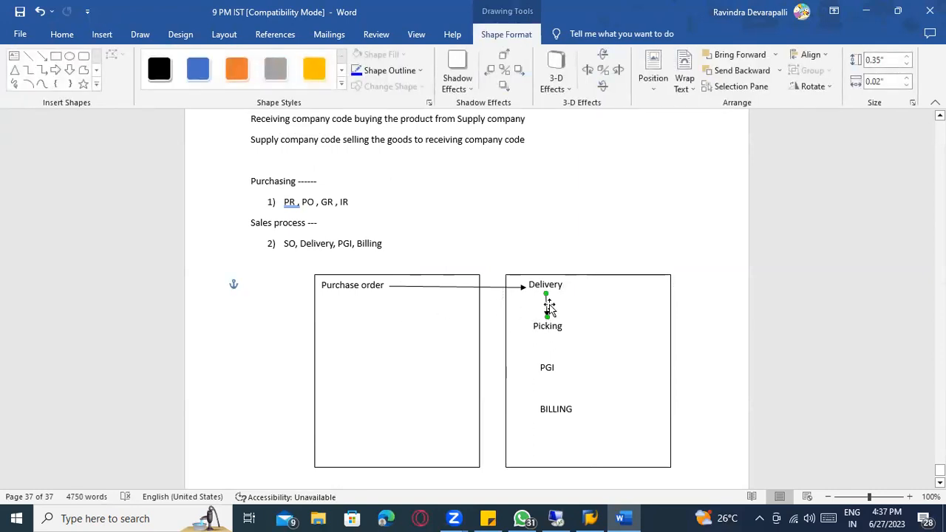
Duplicate the short downward arrow twice, placing one copy between "Picking" and "PGI" and the other between "PGI" and "BILLING".
key(ctrl+c)
key(ctrl+v)
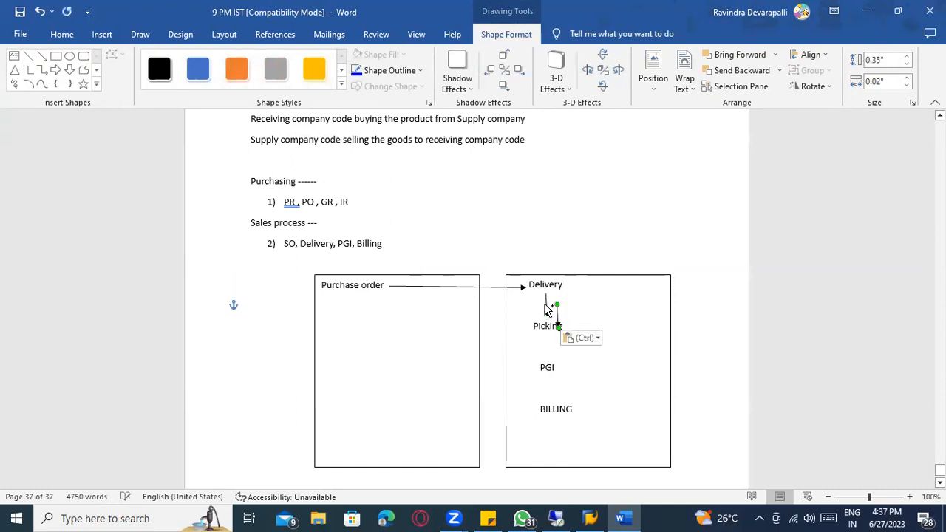
drag(555, 320, 544, 351)
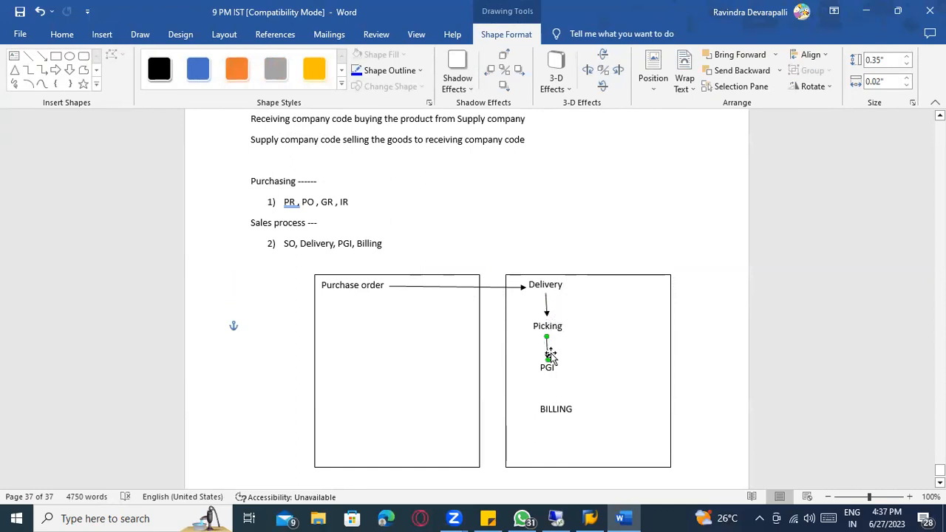
key(ctrl+v)
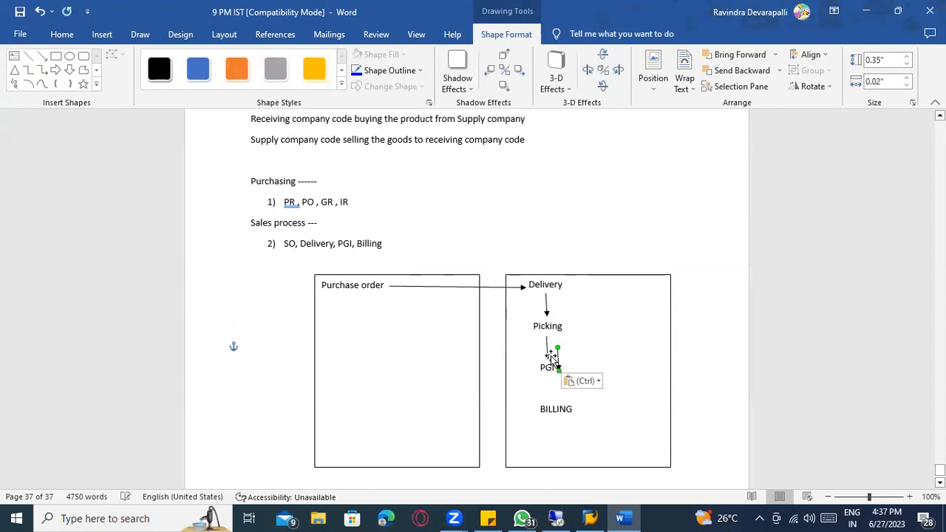
drag(550, 379, 539, 410)
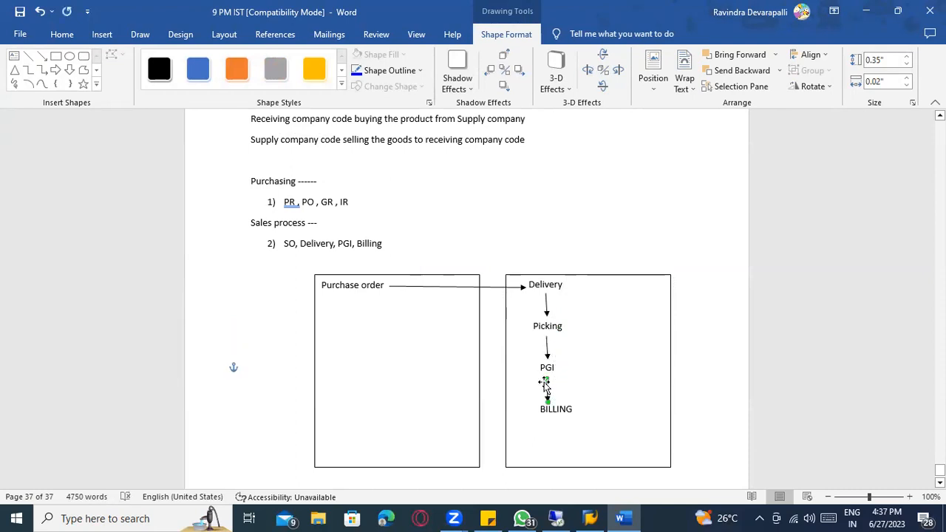
Draw an arrow about 1.84 inches long from "PGI" back into the left rectangle and add the text "Goods" level with its arrowhead.
click(42, 56)
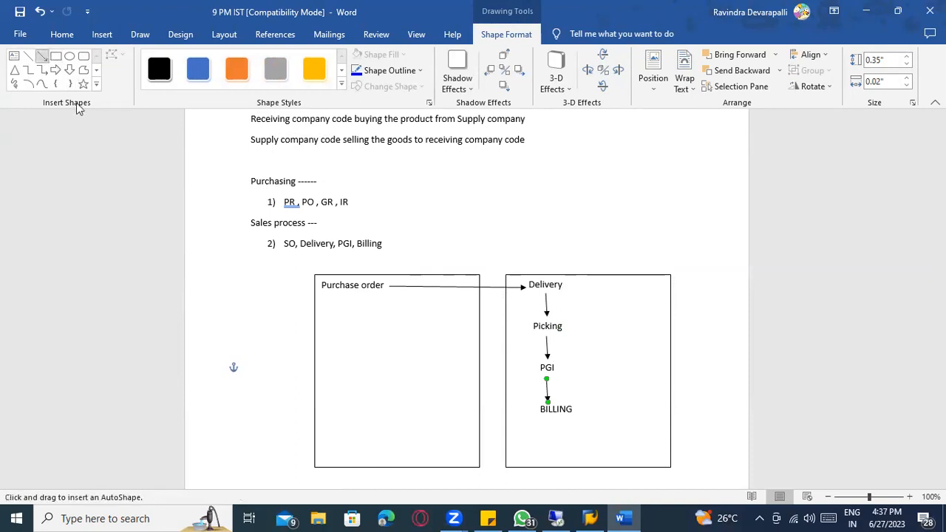
drag(532, 367, 411, 365)
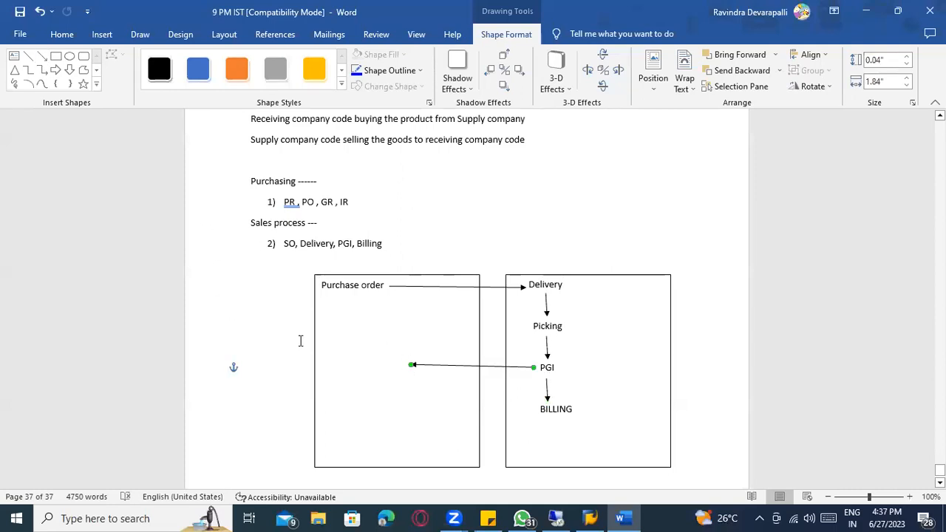
click(376, 365)
click(394, 365)
key(Return)
key(Return)
key(Return)
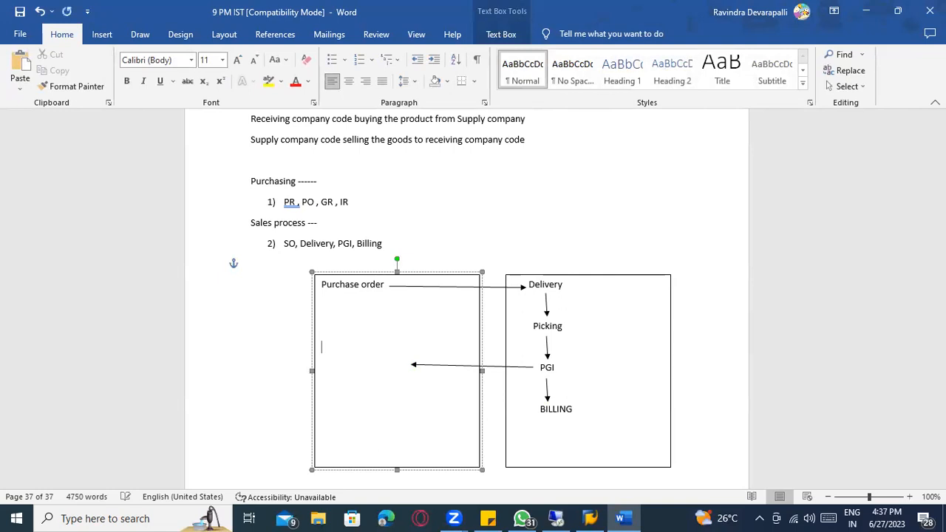
text(Goods)
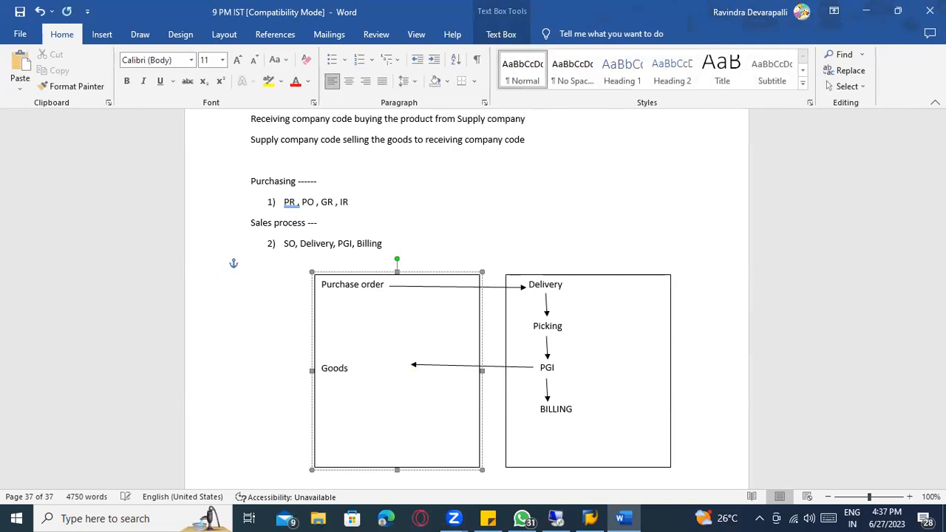
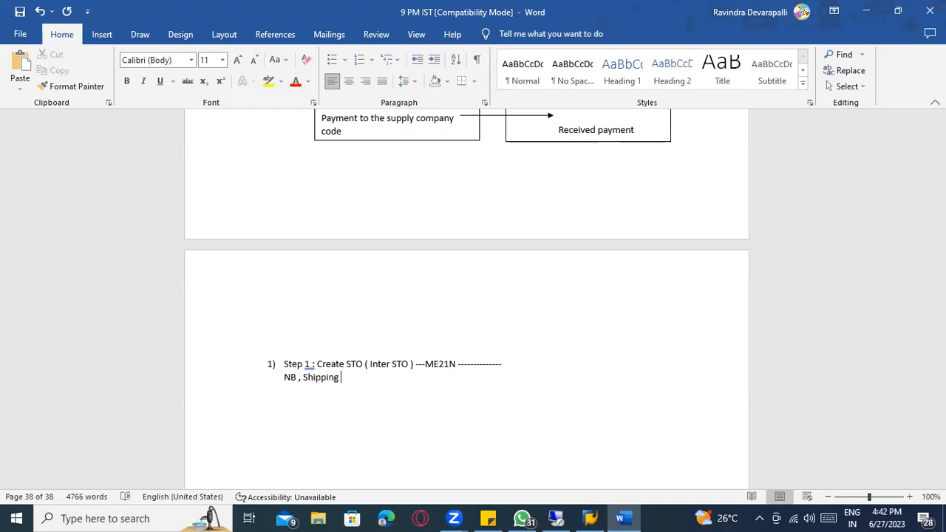
Complete the shipping line under Step 1 with "tab ---- Delivery type NLCC ( Inter STO)", checking the delivery type in the Intra STO notes.
text(tab ---- Delivery type NLCC)
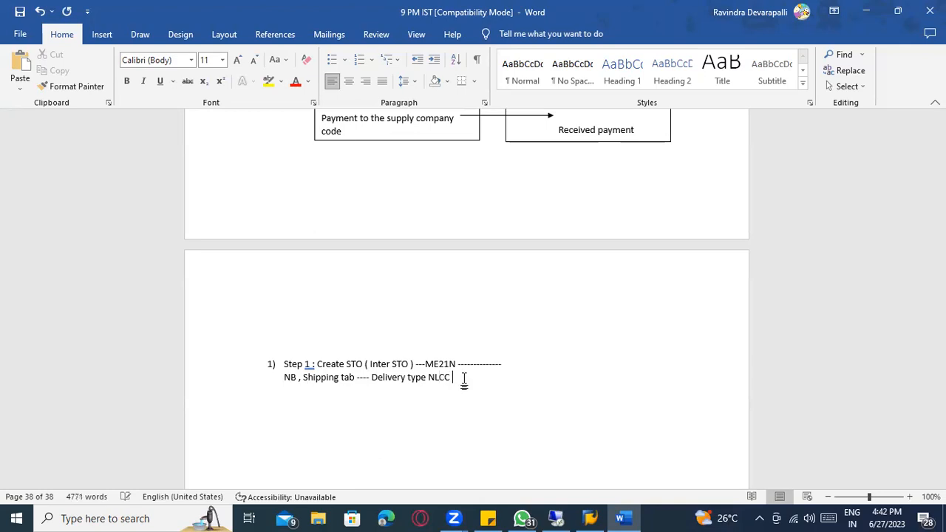
scroll(466, 370, up, 15)
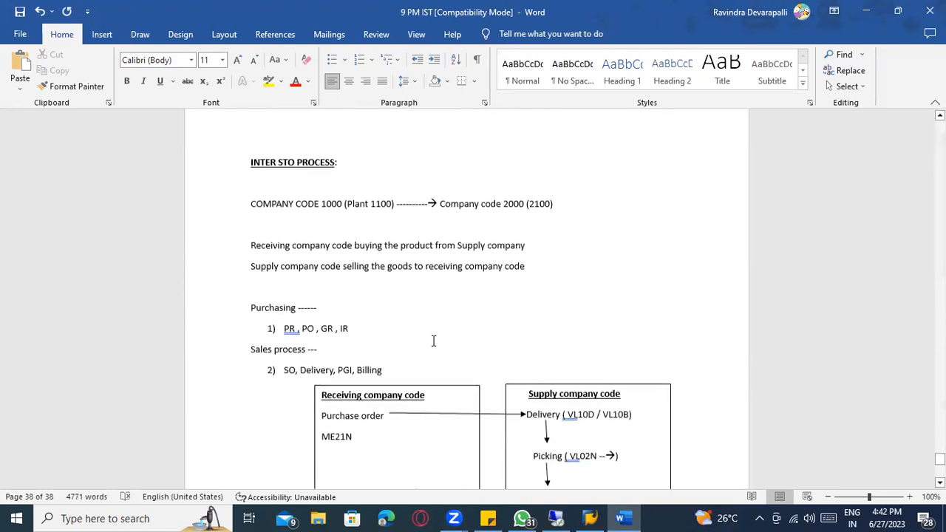
scroll(426, 314, up, 10)
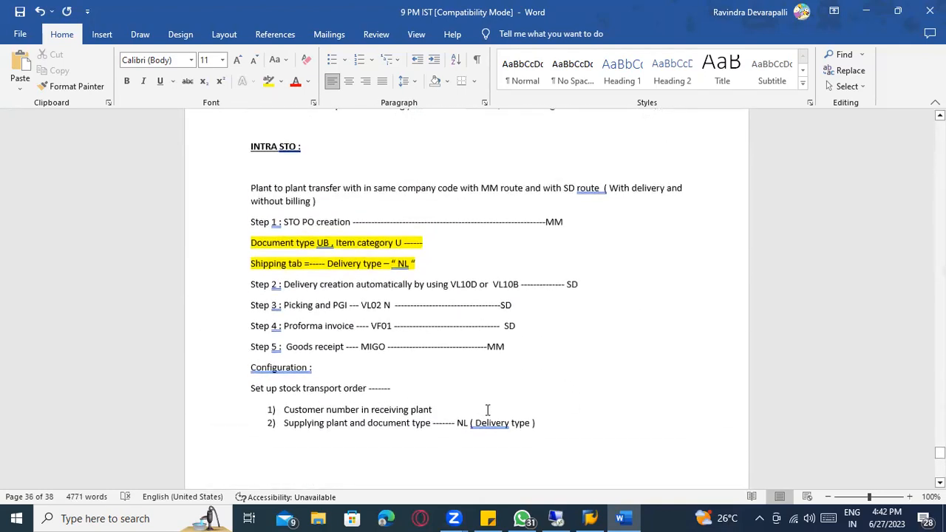
click(479, 426)
scroll(488, 421, down, 14)
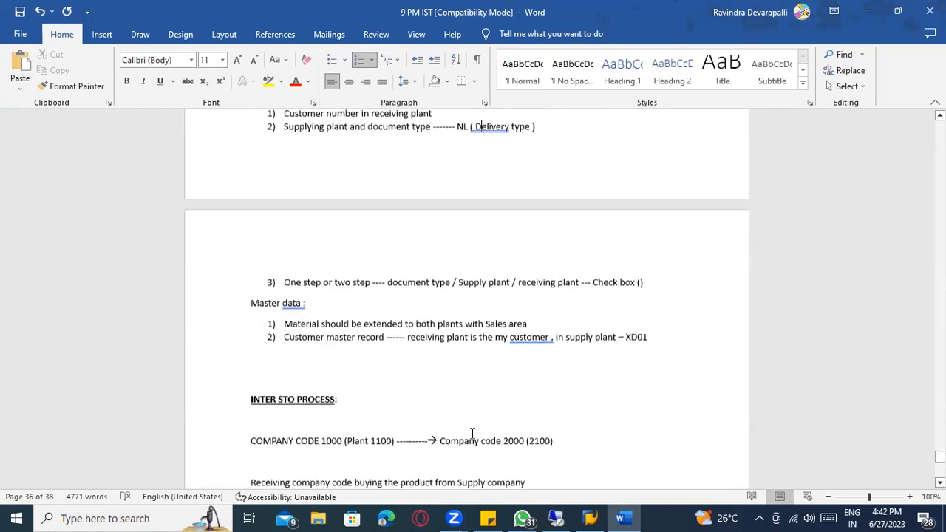
scroll(439, 431, down, 15)
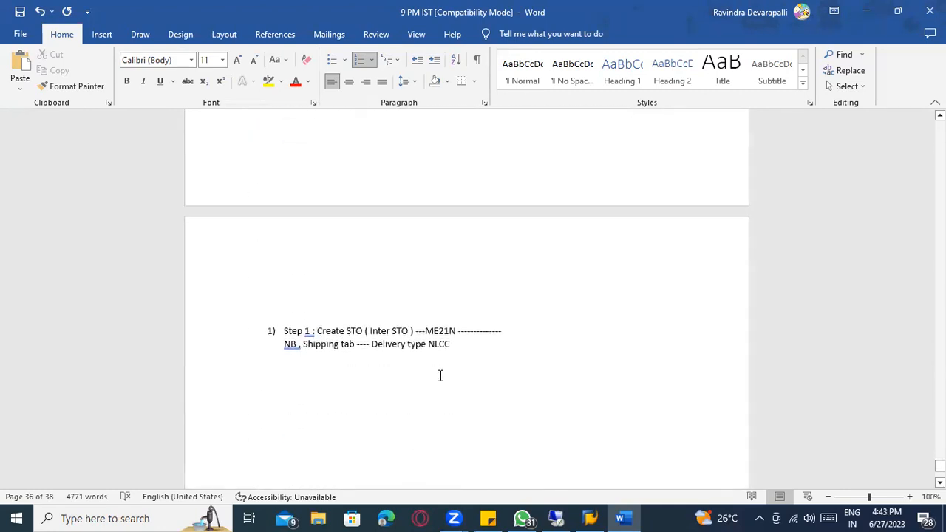
click(463, 349)
text(( Inter STO))
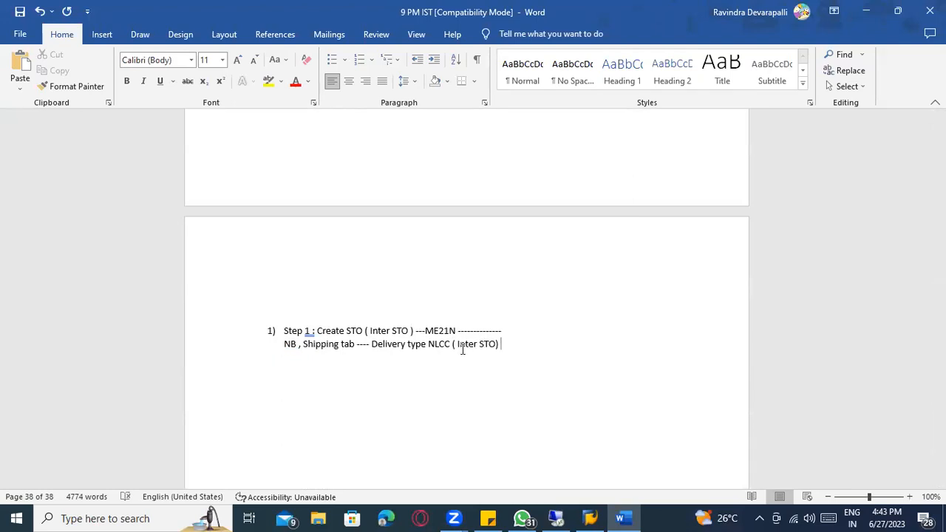
Add numbered item 2, "Delivery creation – VL10D / VL0B", below the Step 1 note with a blank line between them.
key(shift+Return)
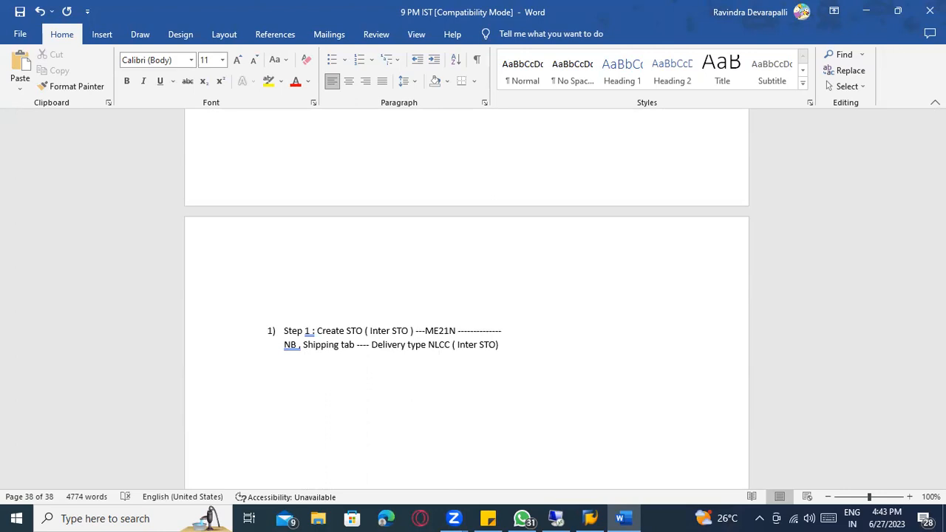
key(Return)
scroll(495, 347, down, 1)
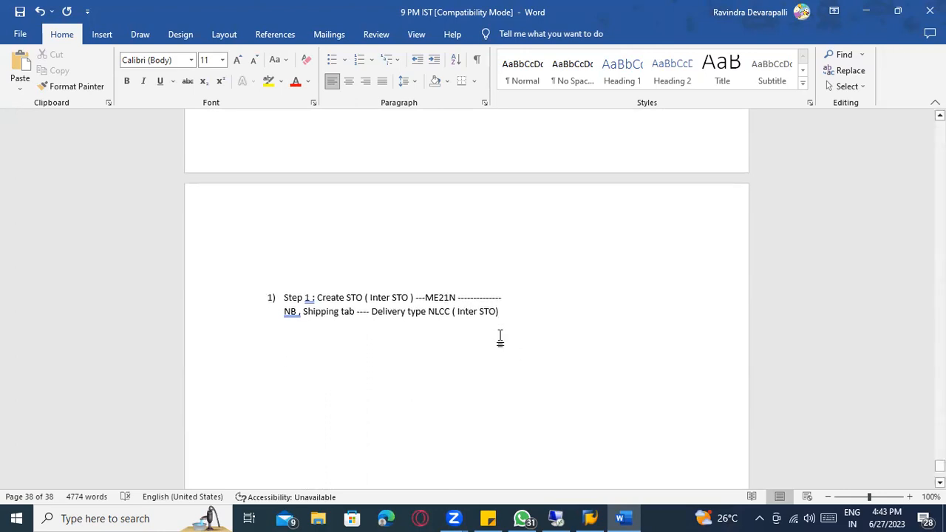
text(2) De)
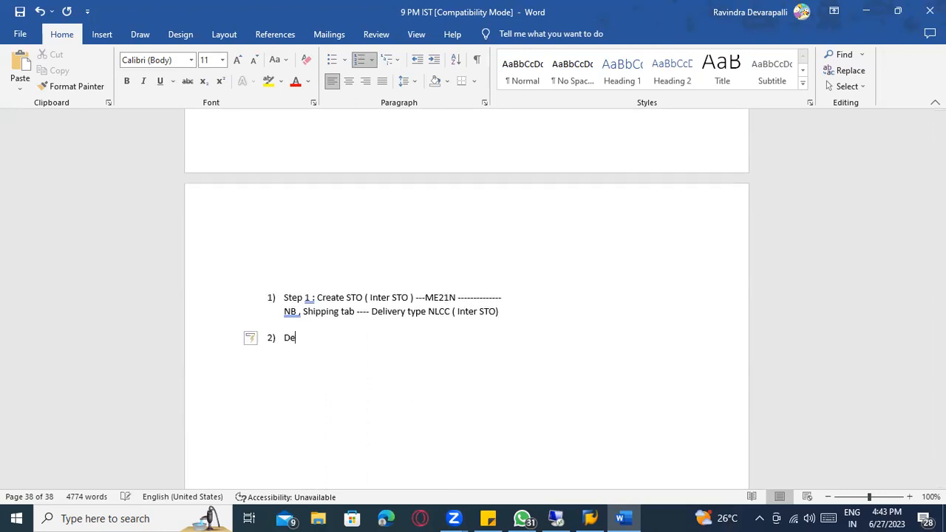
text(livery creation -)
text( VL10D / VL0B)
key(Return)
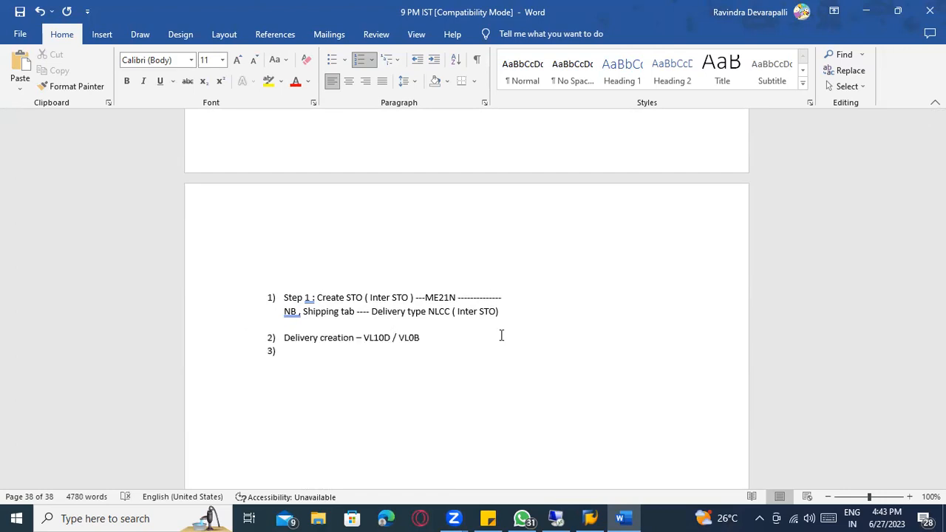
Add "Picking and PGI --- VL02N" as item 3 and "Billing ---------VF01" as item 4 of the numbered list.
text(Picking and PGI --- VL02N)
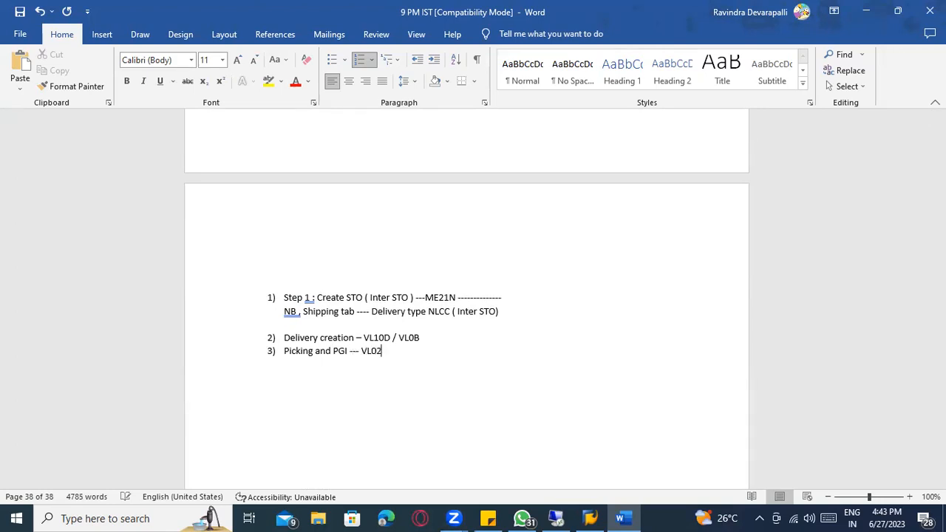
key(Return)
text(Billing ---------)
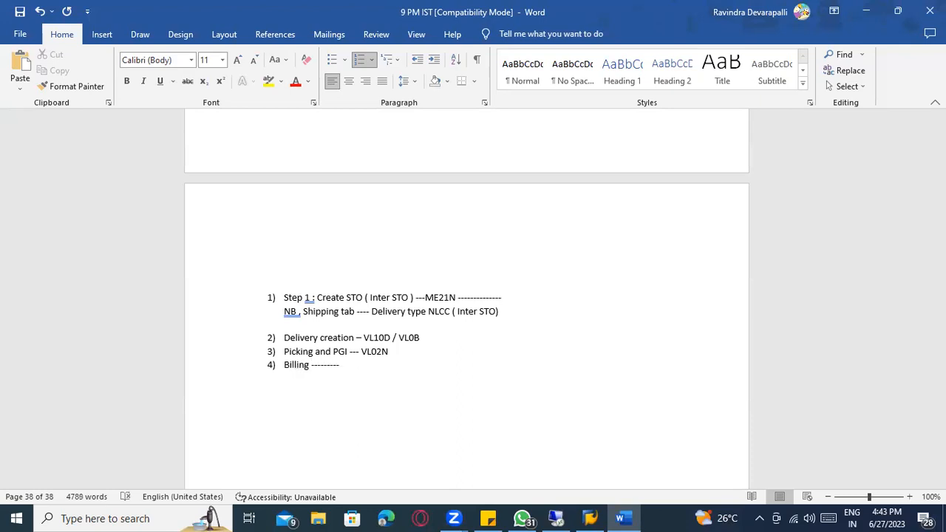
text(VF01 )
Add "Goods receipt --- MIGO" as item 5 and "Vendor invoice – MIRO" as item 6 of the numbered list.
text(Goods )
text(receipt)
text( --- MIGO)
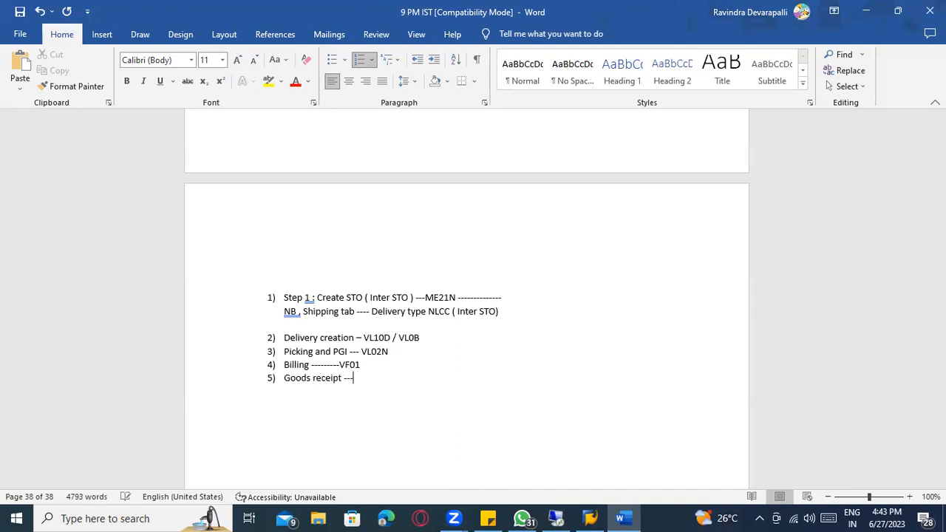
key(Return)
text(Vendor invoic)
text(e - MMIRO)
key(BackSpace)
key(BackSpace)
key(BackSpace)
key(BackSpace)
text(IRO)
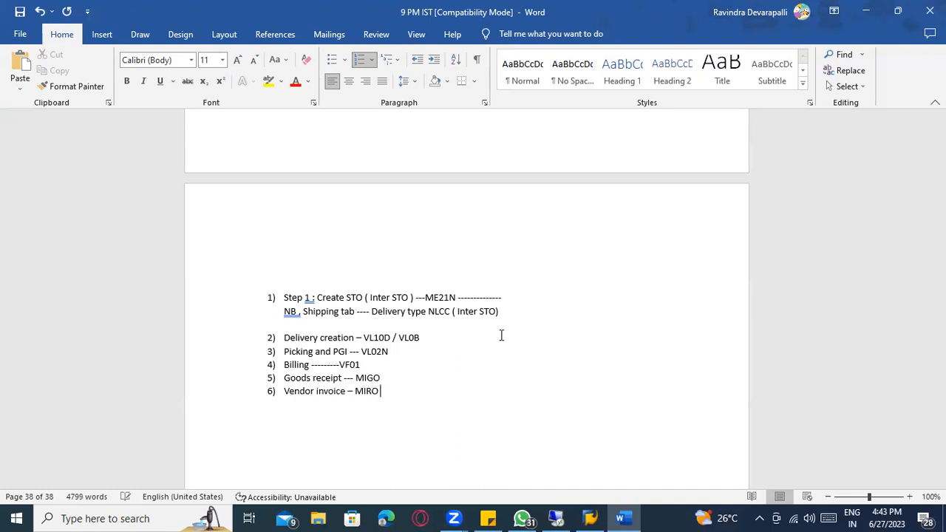
Compare the Intra STO steps with the new inter STO list, singling out the "Vendor invoice – MIRO" item.
scroll(501, 336, up, 20)
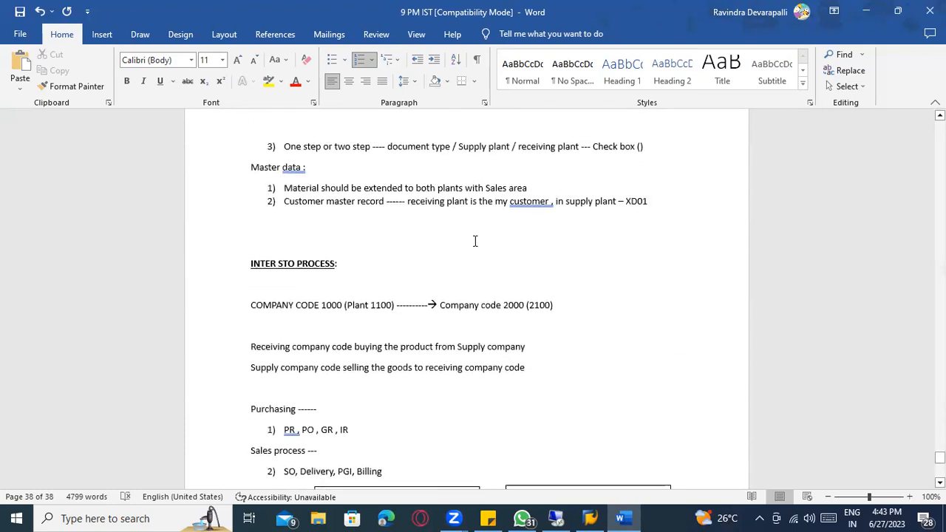
scroll(407, 270, up, 5)
click(325, 314)
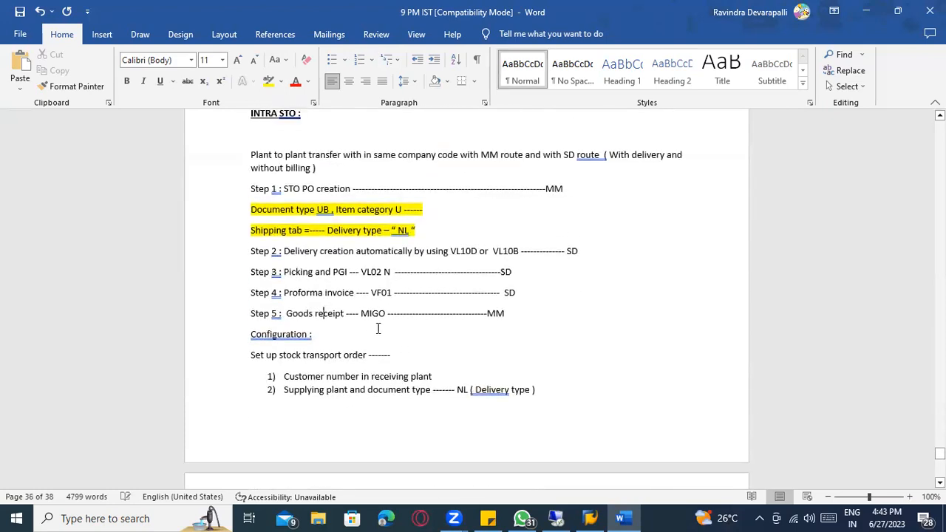
scroll(392, 332, down, 1)
scroll(412, 344, down, 20)
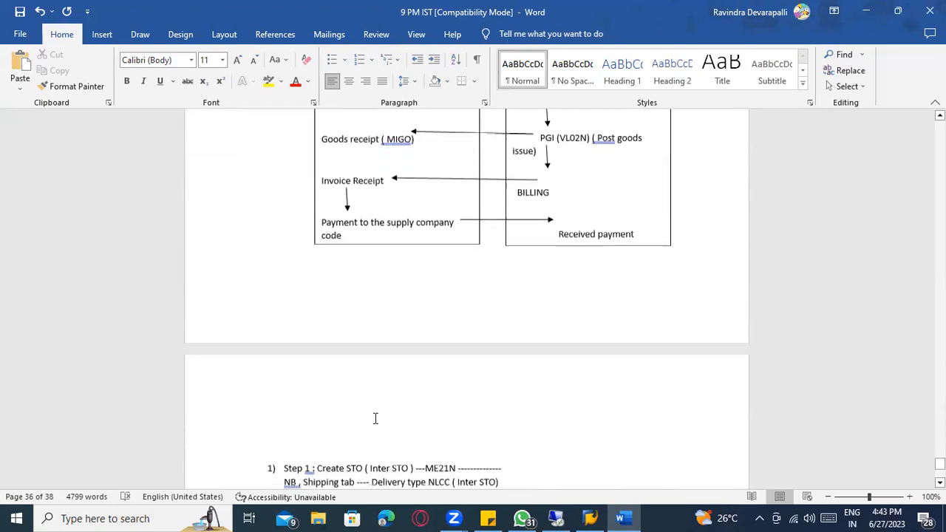
scroll(357, 431, down, 1)
drag(365, 362, 293, 365)
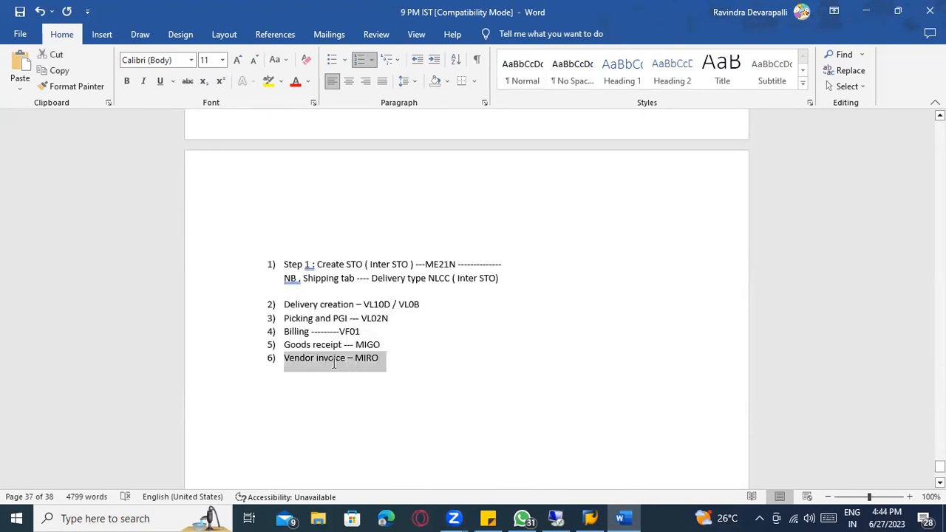
scroll(357, 385, up, 1)
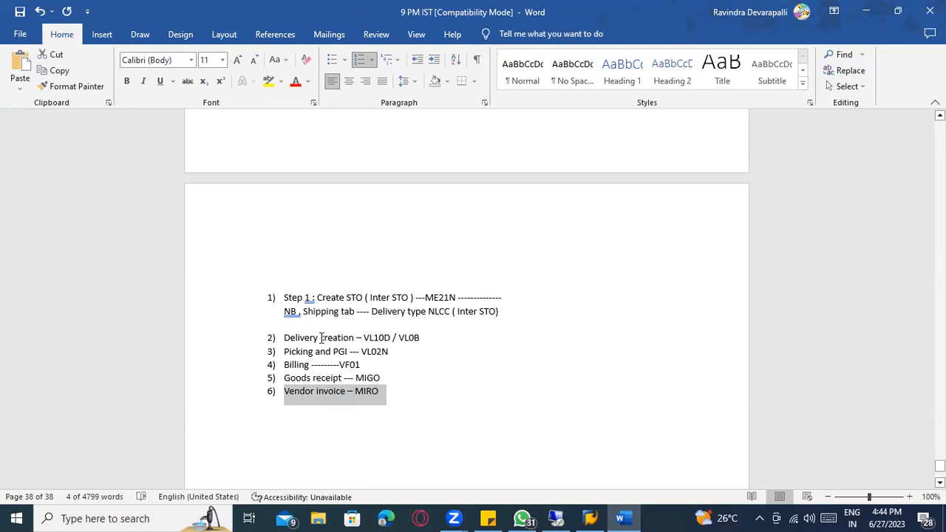
scroll(363, 395, down, 3)
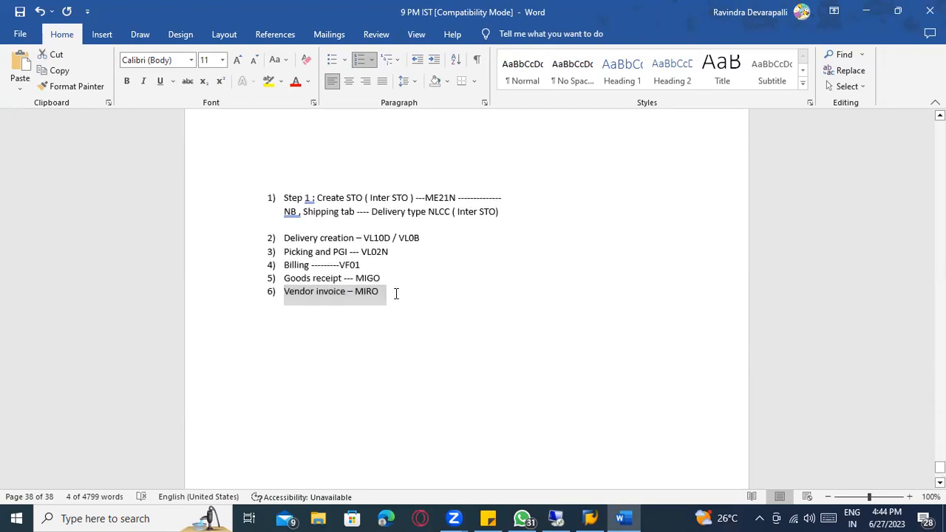
click(397, 294)
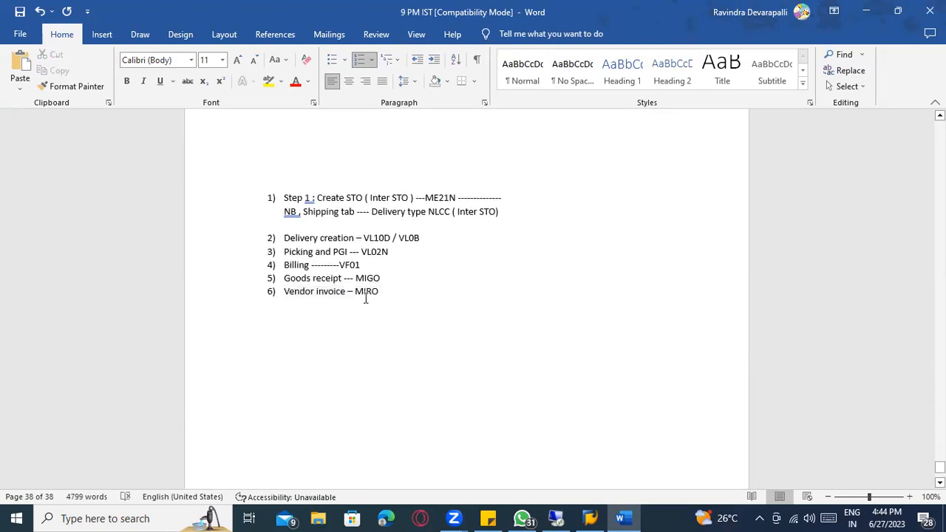
click(305, 291)
scroll(424, 298, down, 1)
scroll(424, 298, up, 2)
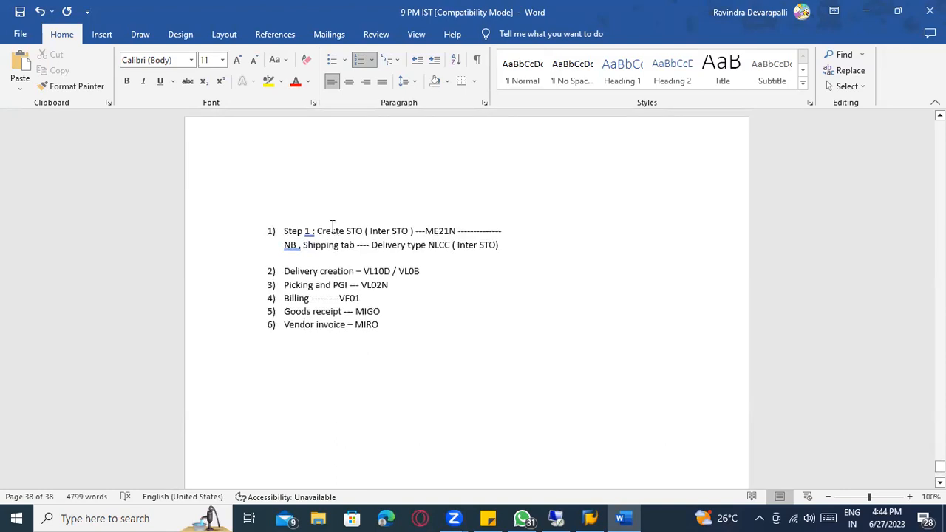
Add the unnumbered heading "Master data :" below item 6 of the process list, leaving blank space between them.
click(418, 328)
key(Return)
key(Return)
key(Return)
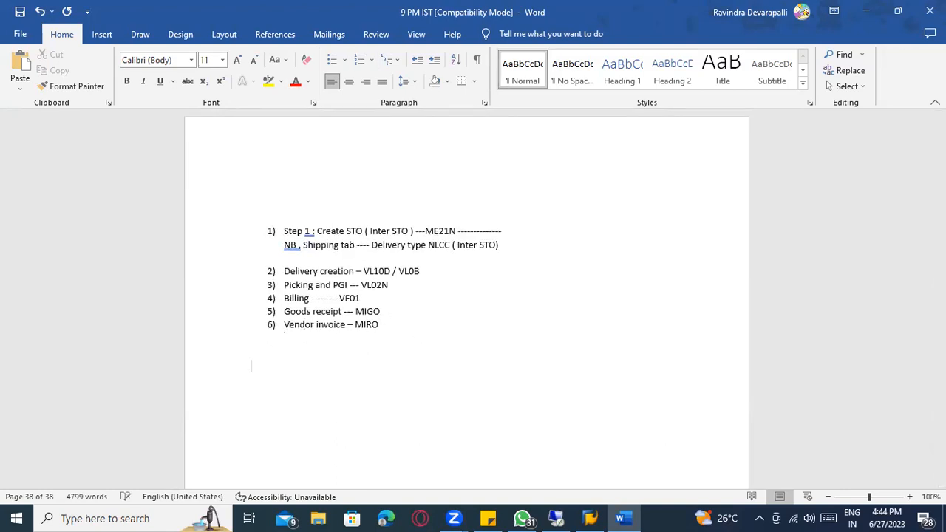
text(1)
key(BackSpace)
text(Master data :)
key(Return)
Add master data item 1, "Material master record --- For both plants ---→ receiving plant with sales area & Supply plant with sales area".
text(1) Mater)
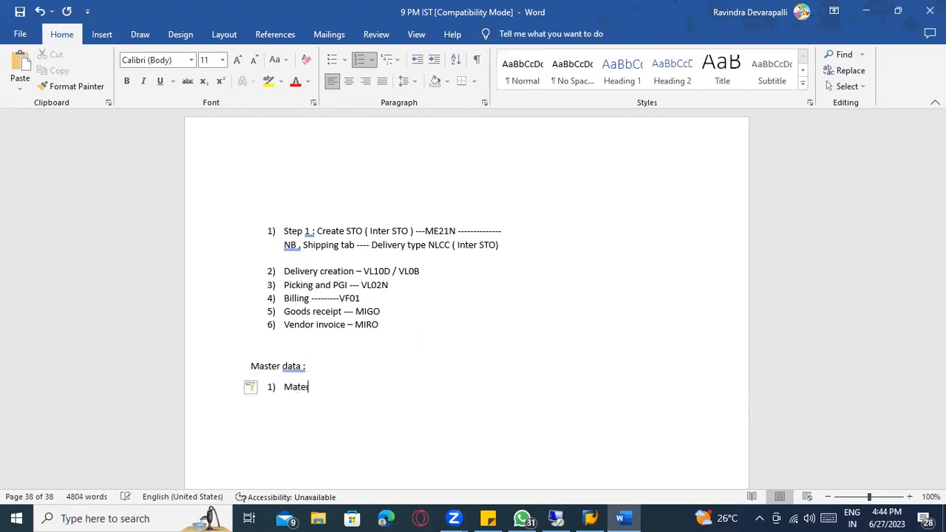
text(ial master record --- For both )
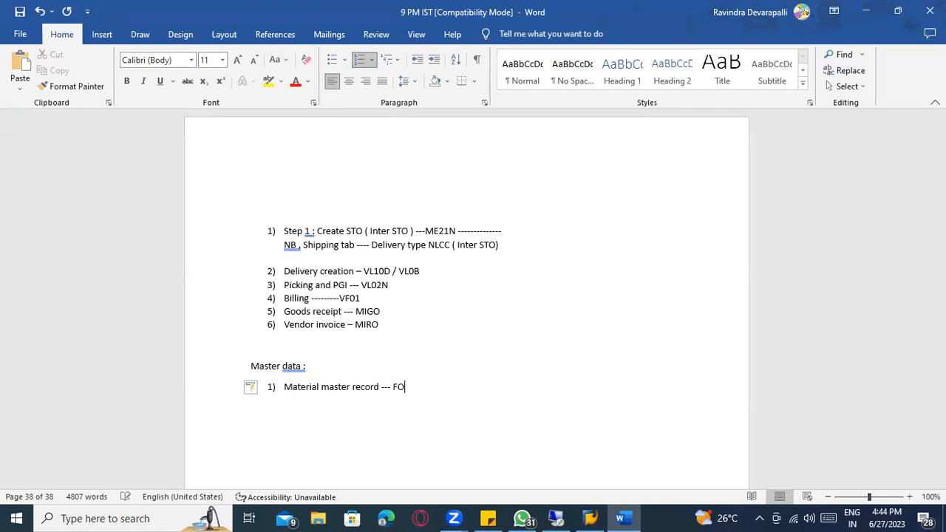
text(plant)
text(s )
text(-----)
text(> receiving )
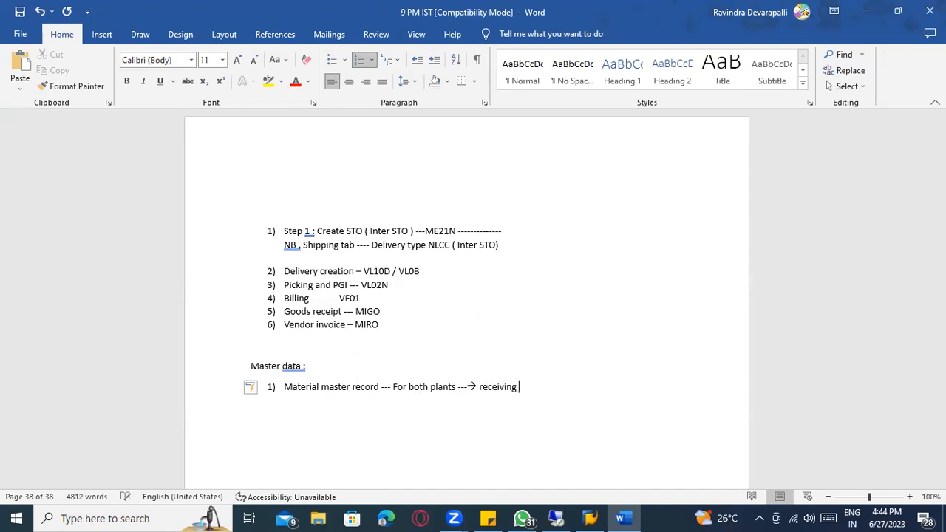
text(plant with sal)
text(es r)
text(re)
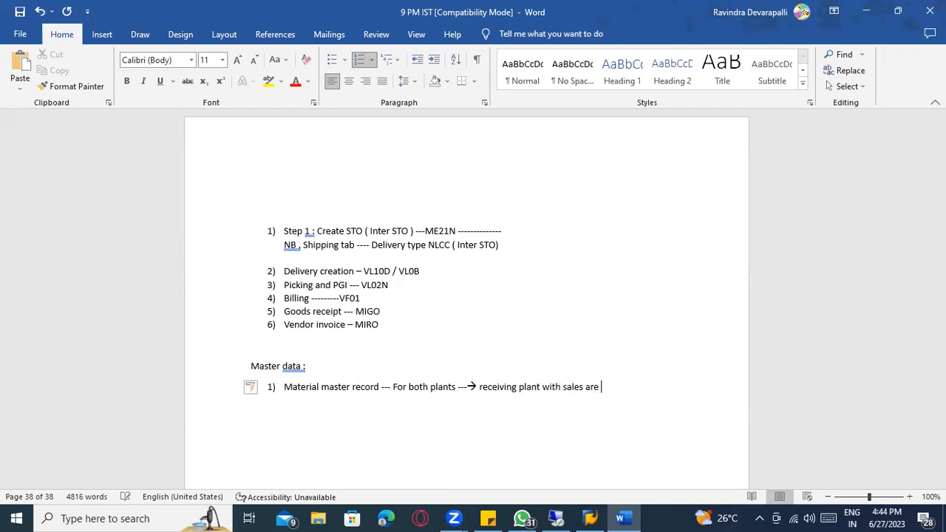
text(a & Suply)
key(BackSpace)
key(BackSpace)
text(ply plant with sales )
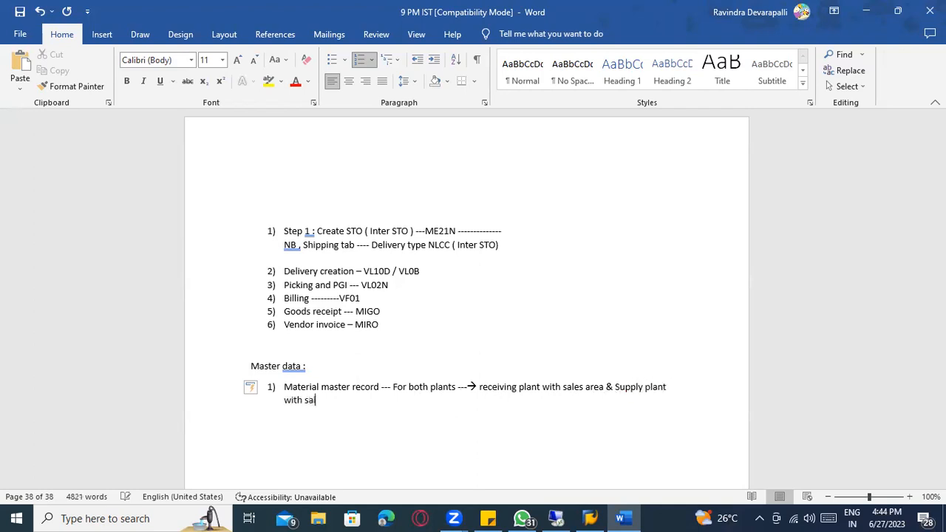
text(area)
key(Return)
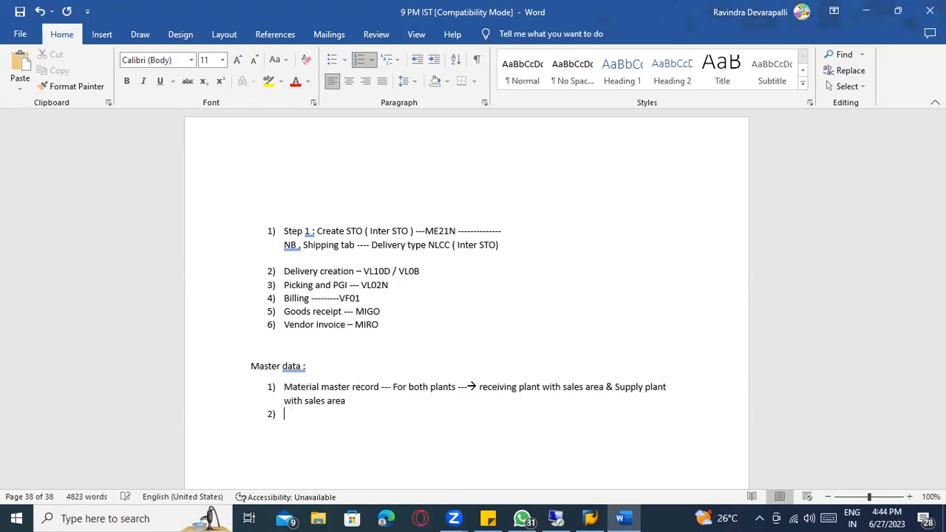
Add master data item 2, "Customer master record --- assigning receiving company code is my customer in supply area".
text(Customer master reco)
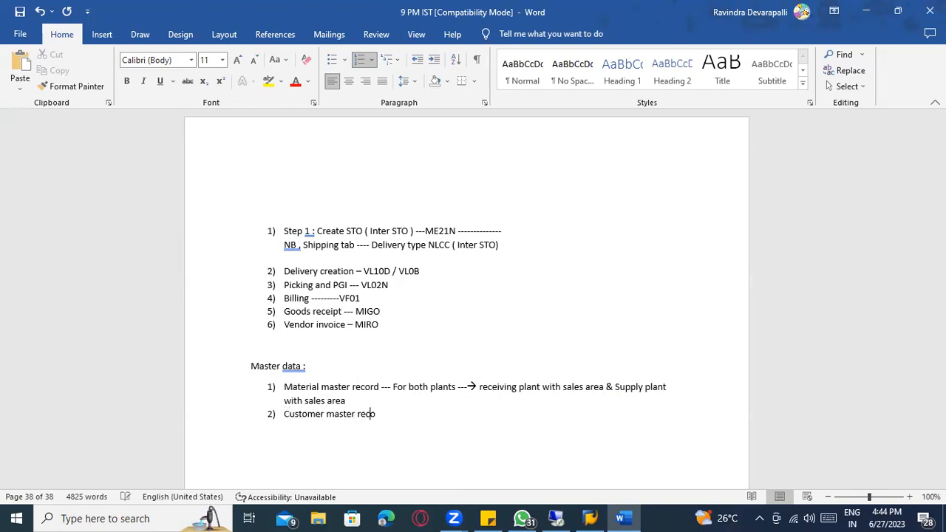
text(rd --- assigning re)
key(BackSpace)
text(receiv)
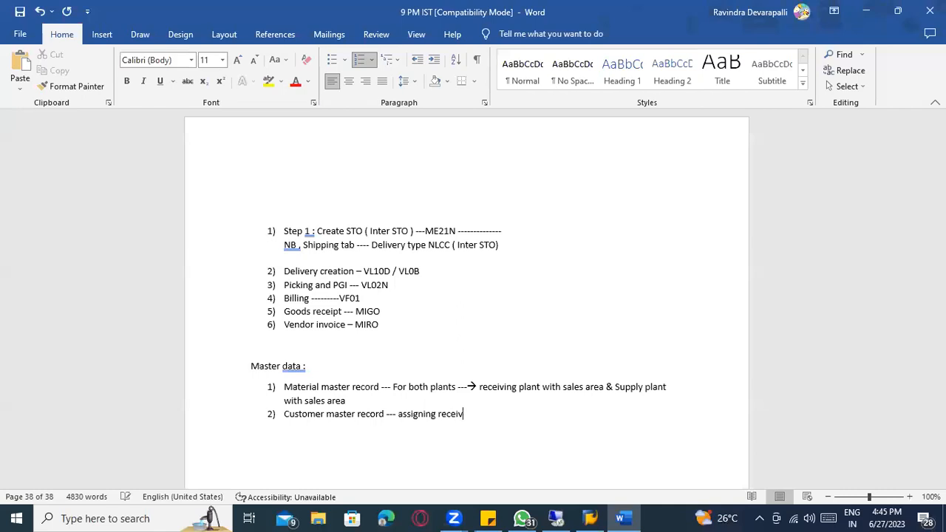
text(ing company code s)
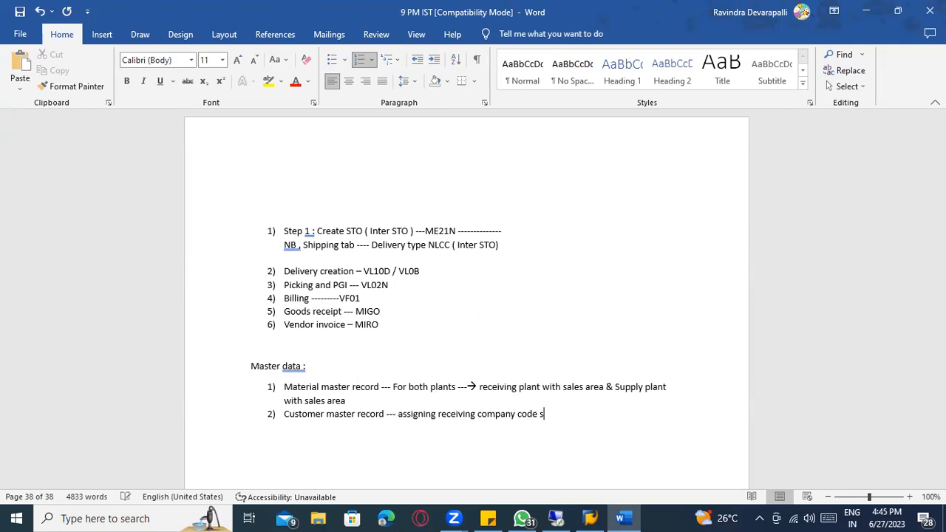
text(i)
key(BackSpace)
key(BackSpace)
text(is my customer in supply area)
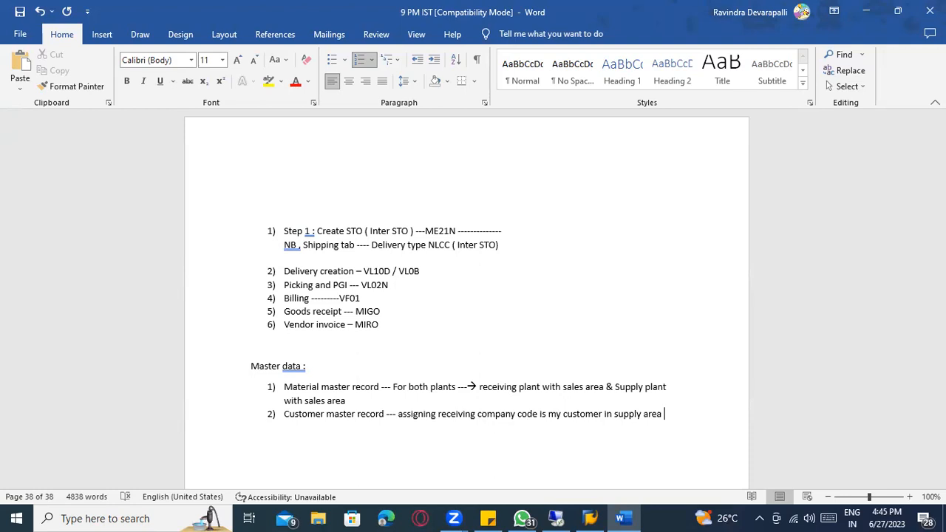
Start item 3 of the master data list with "Vendor master record" followed by a line of dashes.
scroll(412, 327, down, 2)
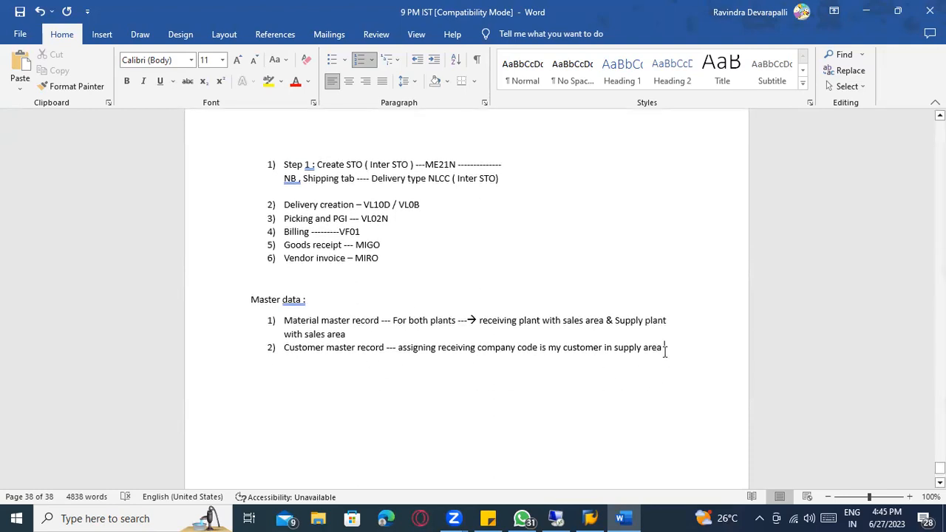
key(Return)
text(Vendor master record)
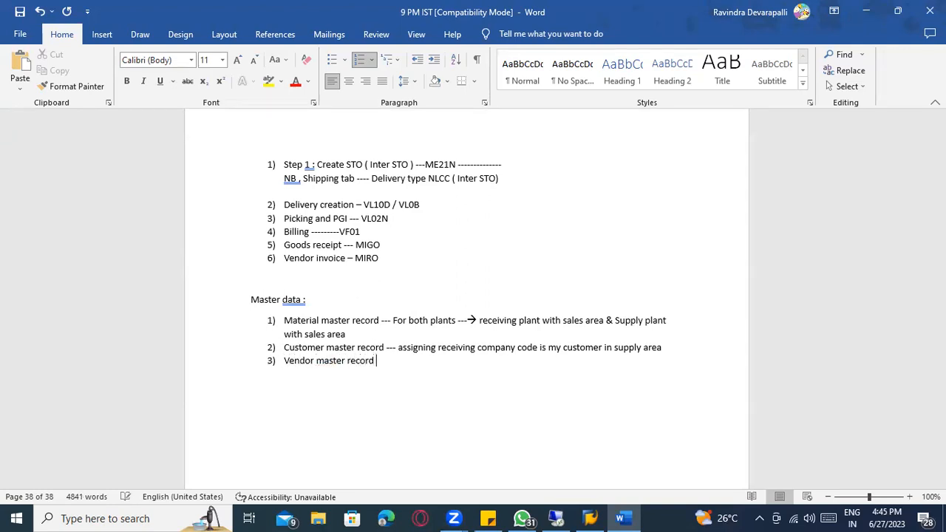
scroll(679, 279, up, 3)
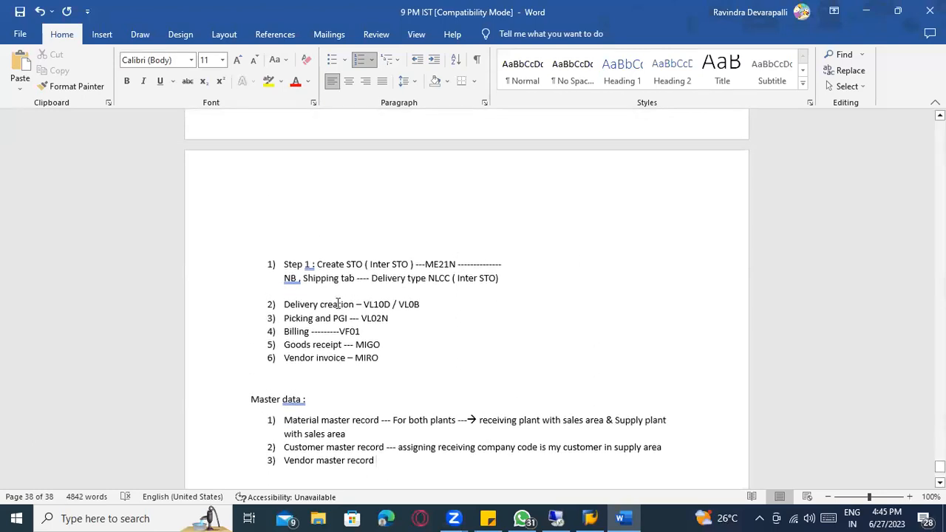
click(293, 279)
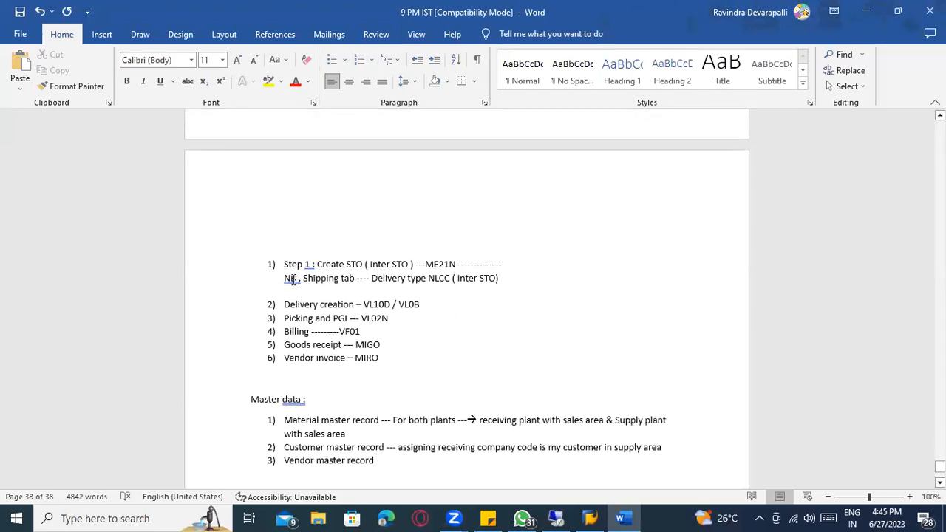
click(378, 462)
text(---)
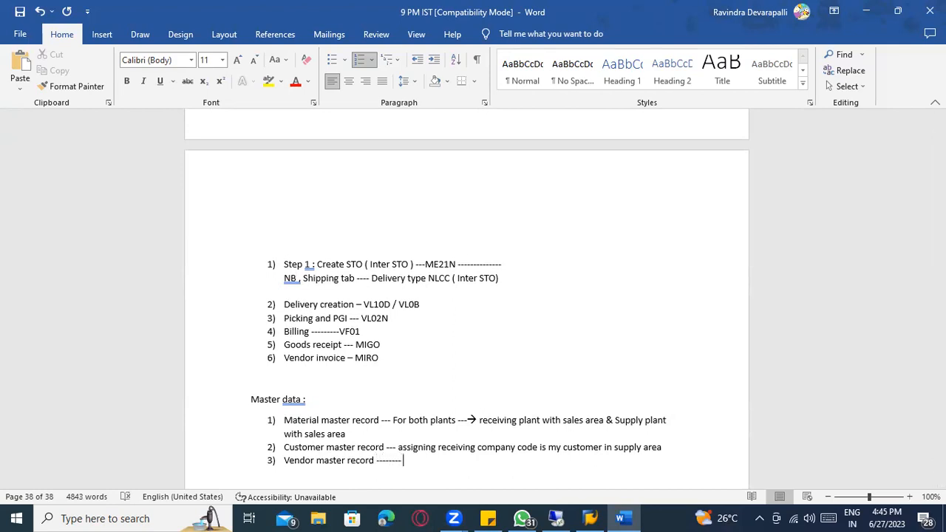
Complete the vendor master record item with "in receiving plant , assigning the supplier is Supply plant".
text(--- receiving plant , s)
click(403, 459)
text(in)
click(478, 460)
text(,)
text( assigning the )
text(supl)
text(r )
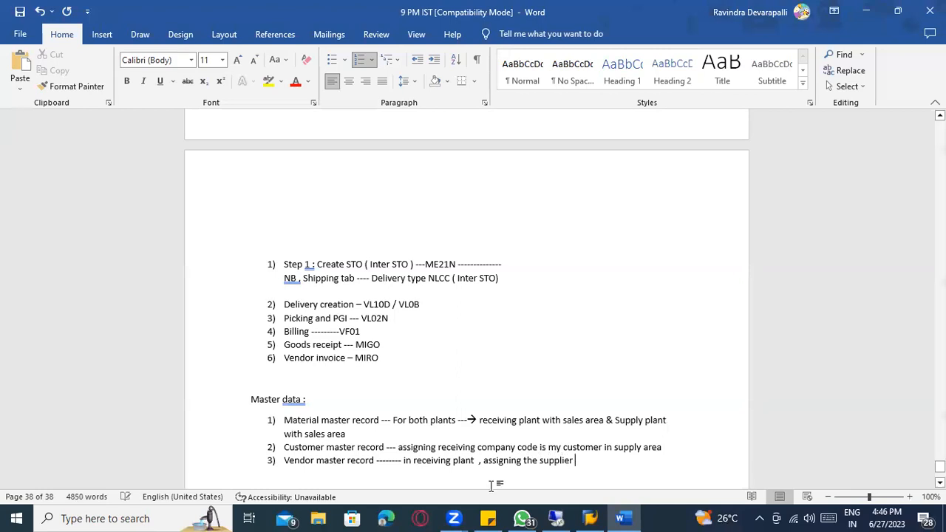
text(is Sup)
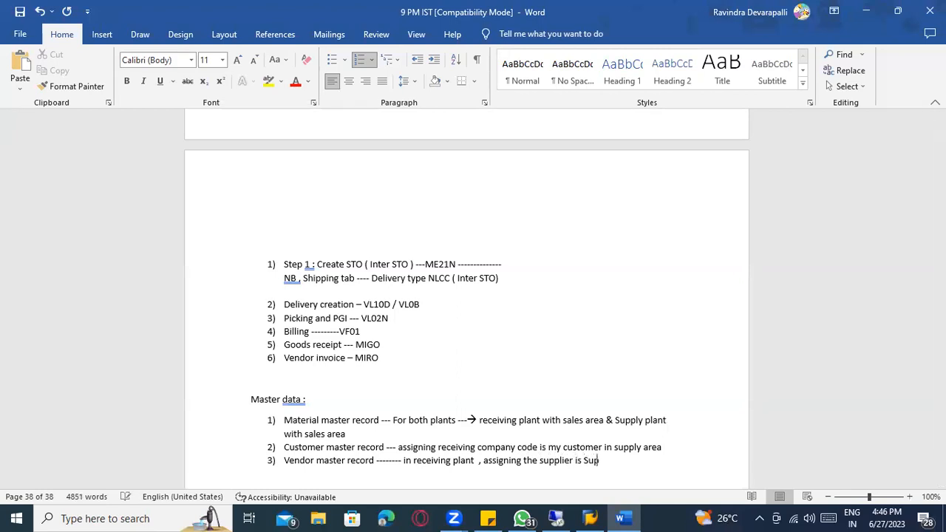
text(ply plant)
Add an unnumbered "Configuration :" heading below the master data list.
key(Return)
scroll(458, 444, down, 2)
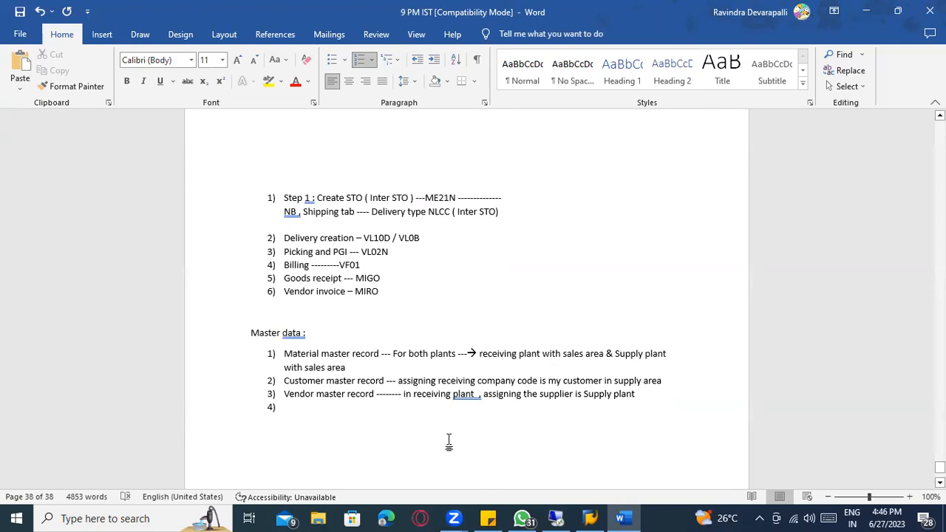
key(BackSpace)
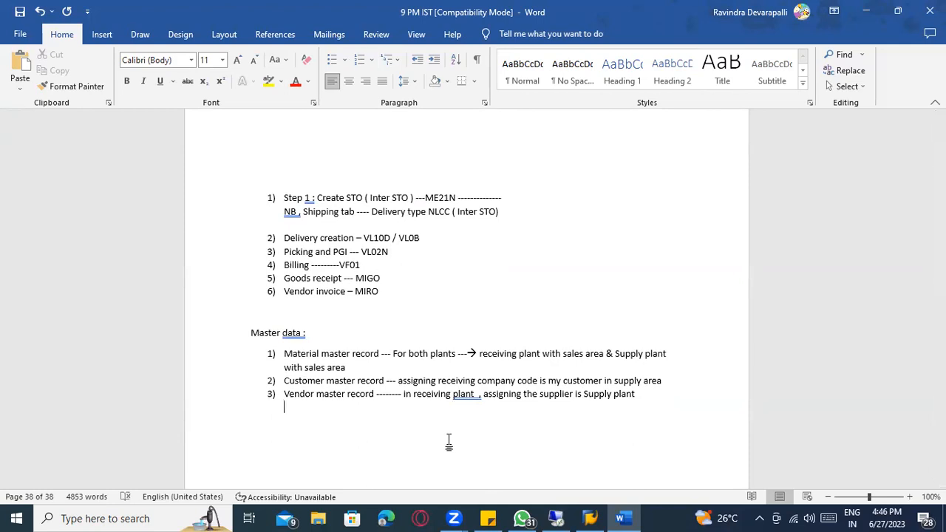
text(Configuration :)
key(Return)
Add numbered item 1, "Set up stock transport", under the Configuration heading, with an unnumbered line below it.
text(1) Set up)
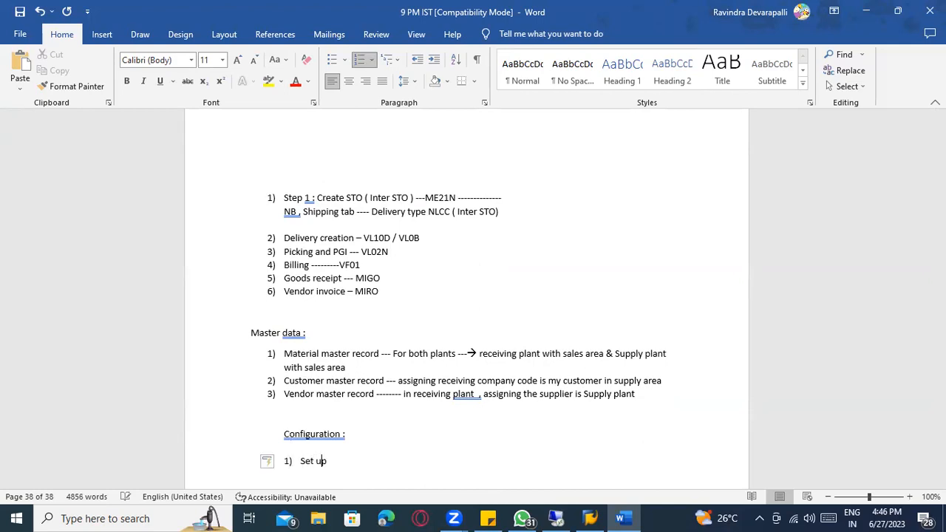
text( stock tras)
text(n)
text(npor)
text(t)
key(Return)
key(BackSpace)
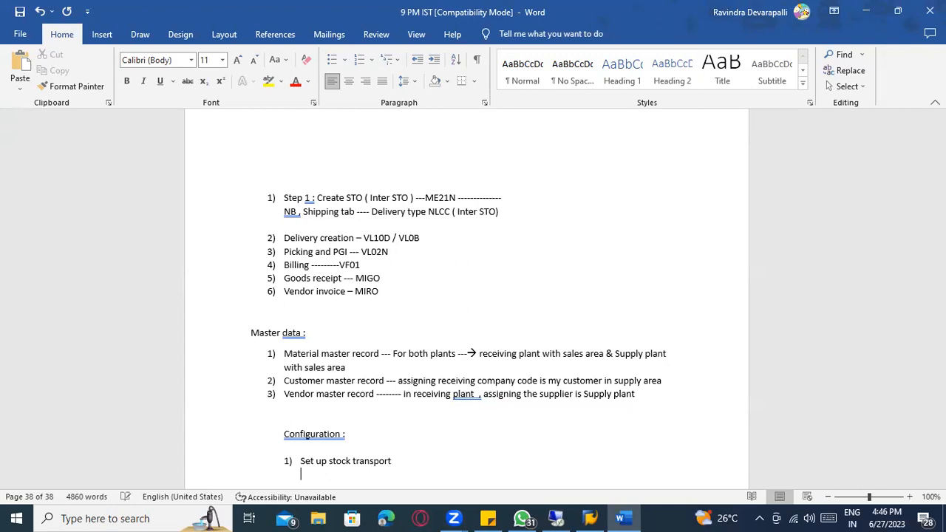
Start an arrow-bulleted list below "Set up stock transport" with the entry "Customer number in receiving plant".
text(>)
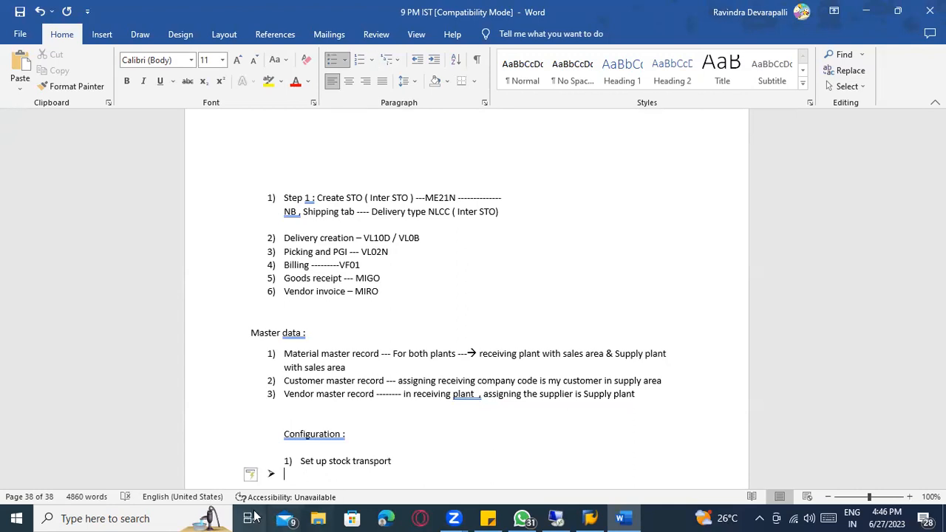
scroll(346, 384, down, 3)
text(Cus)
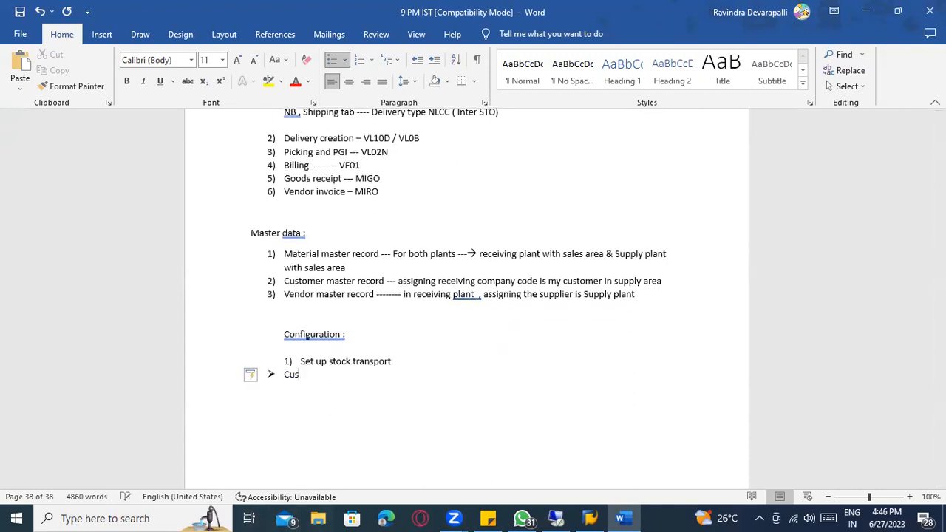
text(tomer number in receiving plant)
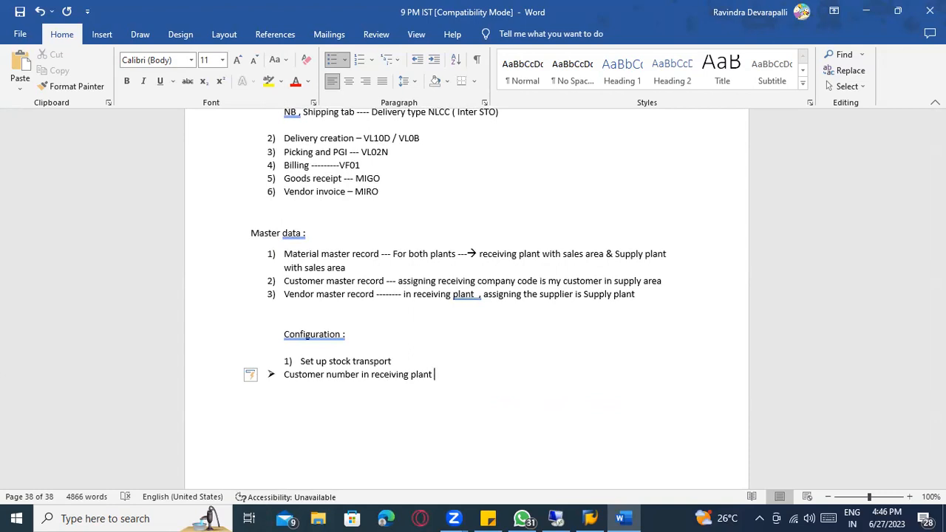
Add a second arrow bullet, "Document type(NB) / Supplying plant / receiving plant ---- NLCC".
key(Return)
text(Document type)
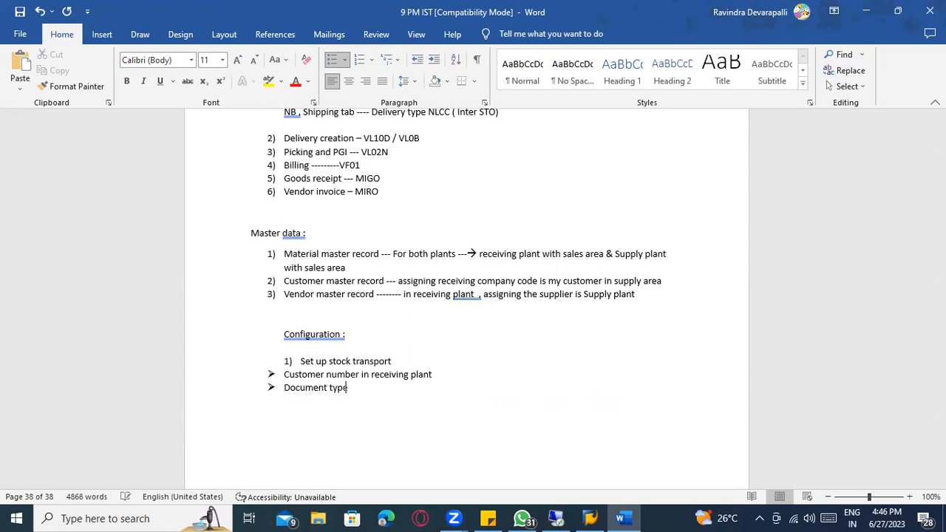
text( / Supplying plant / receiving plant)
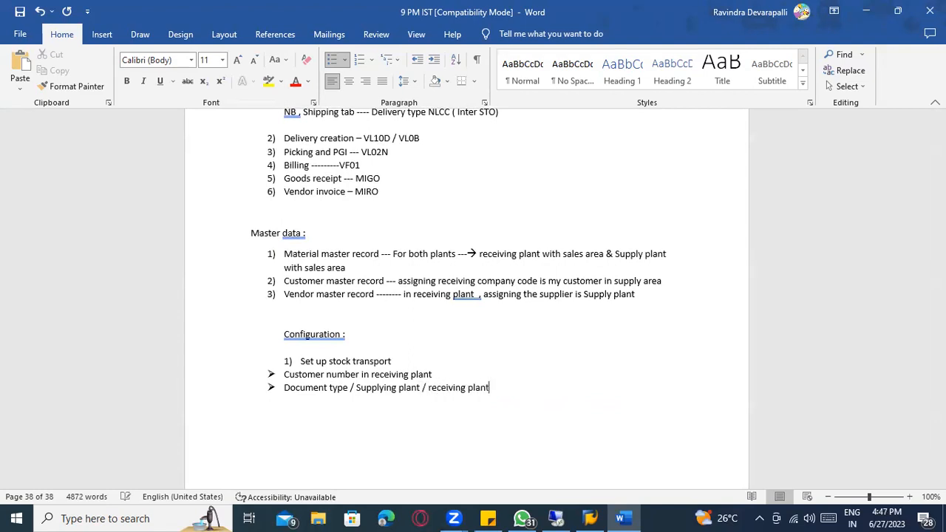
text( ---- NLCC)
click(349, 387)
text((NB))
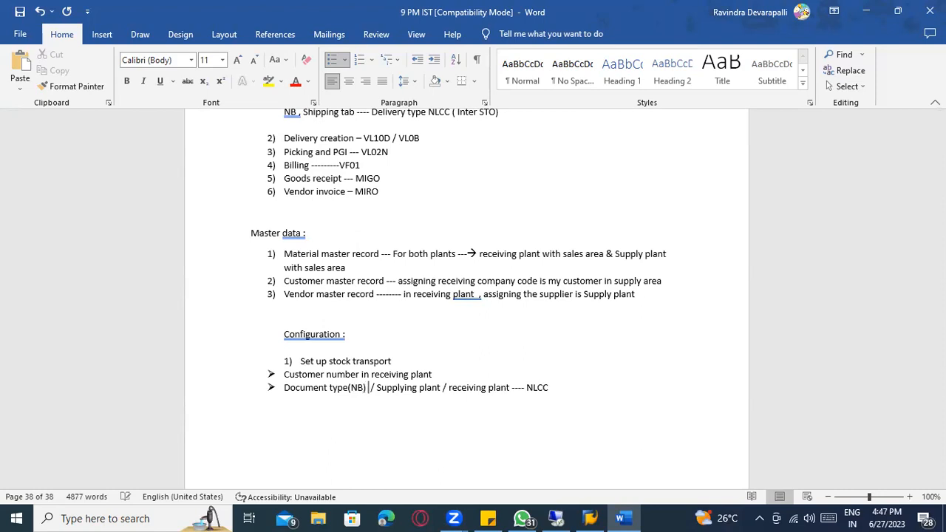
Add a third arrow bullet, "Supplying plant / receiving plant / document type --- One step or two step".
scroll(598, 370, down, 1)
click(594, 361)
key(Return)
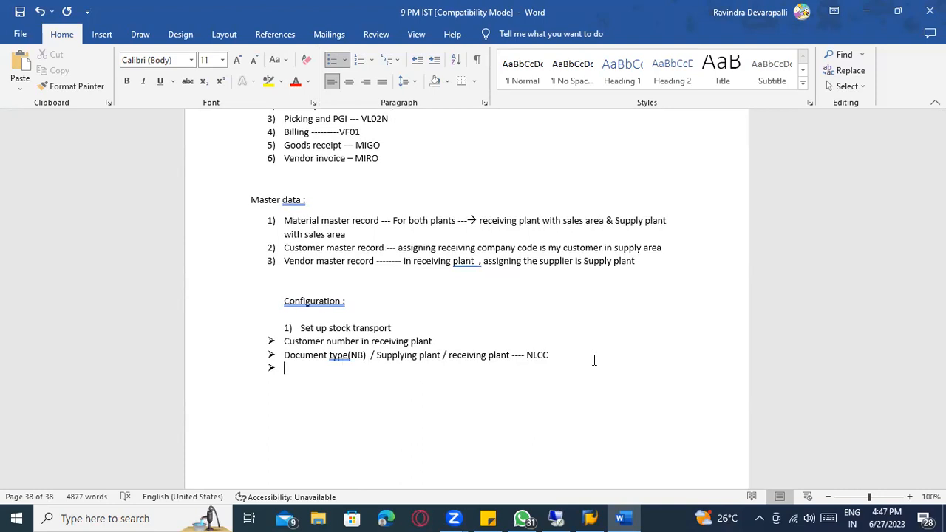
text(supply )
text(ng plant / receiving plant / document type )
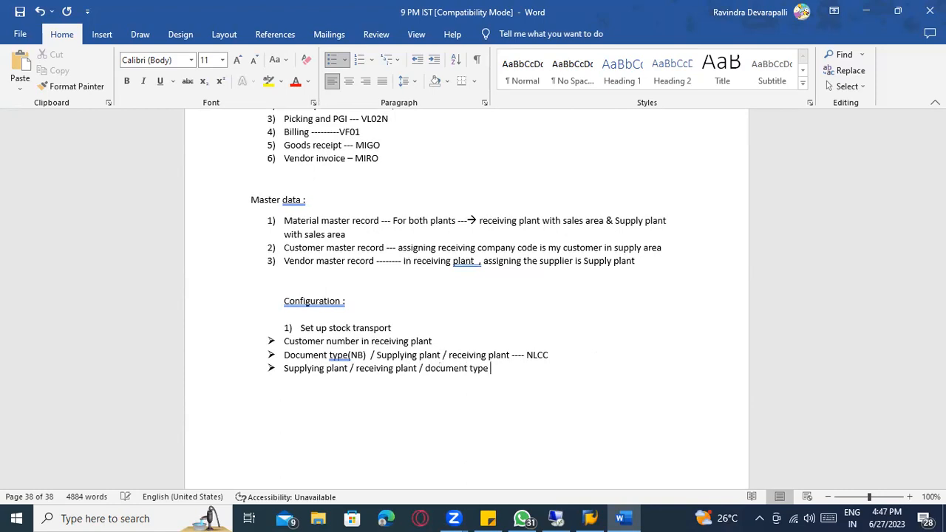
text(--- One step or two step)
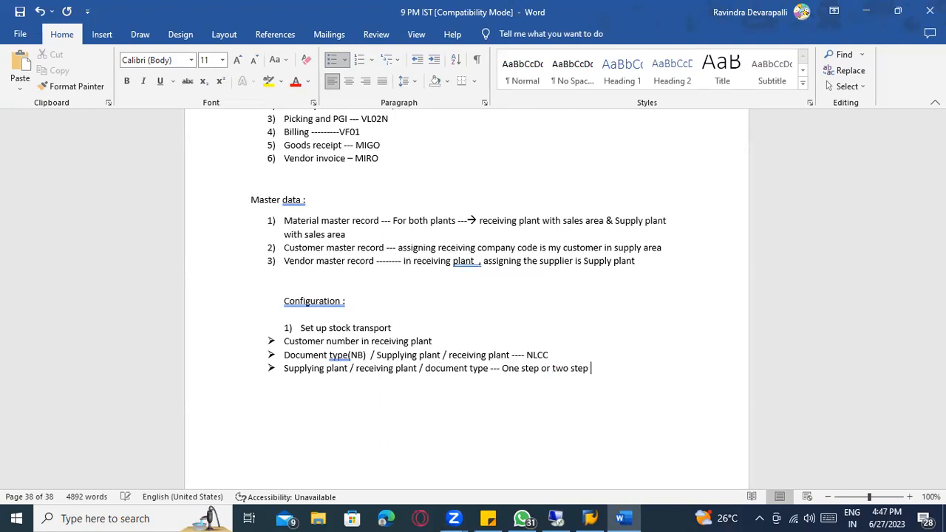
scroll(532, 368, down, 1)
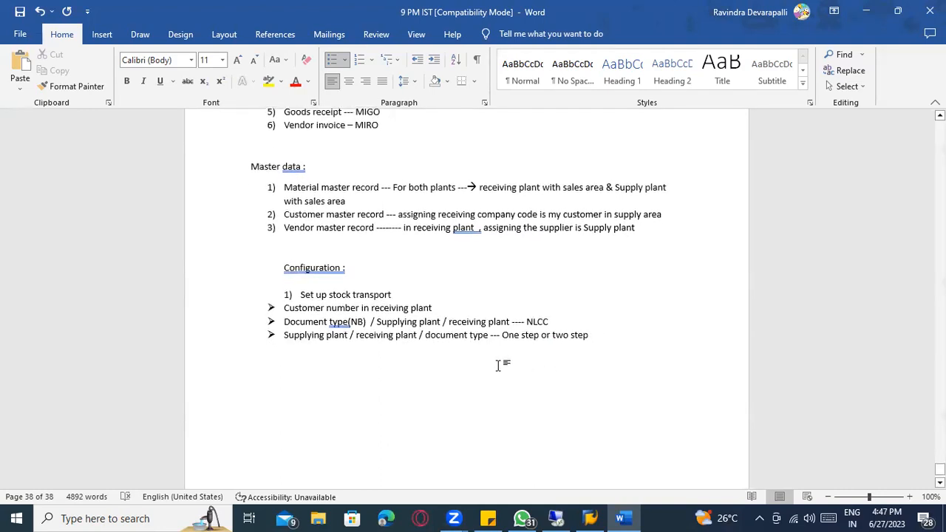
scroll(509, 363, up, 2)
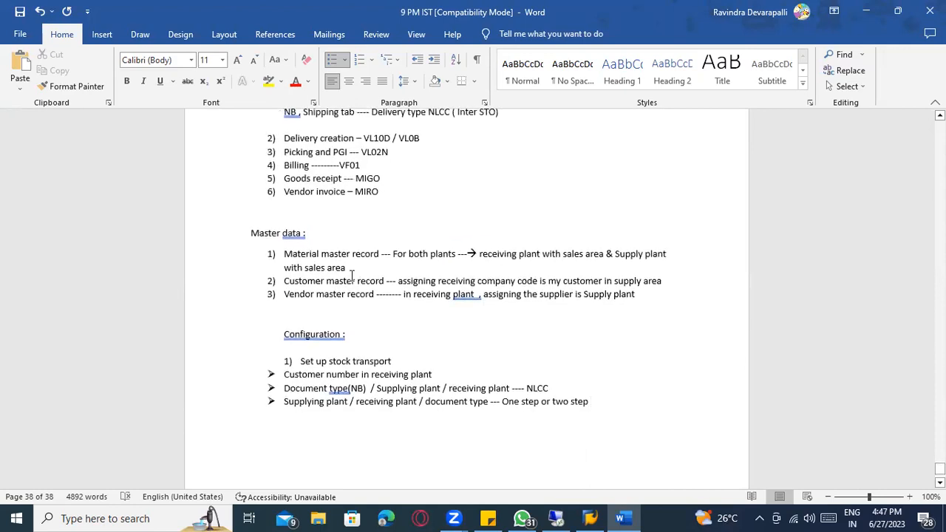
Highlight "Vendor master record" under Master data and "Vendor invoice" in the process steps in yellow.
drag(283, 297, 373, 295)
click(268, 81)
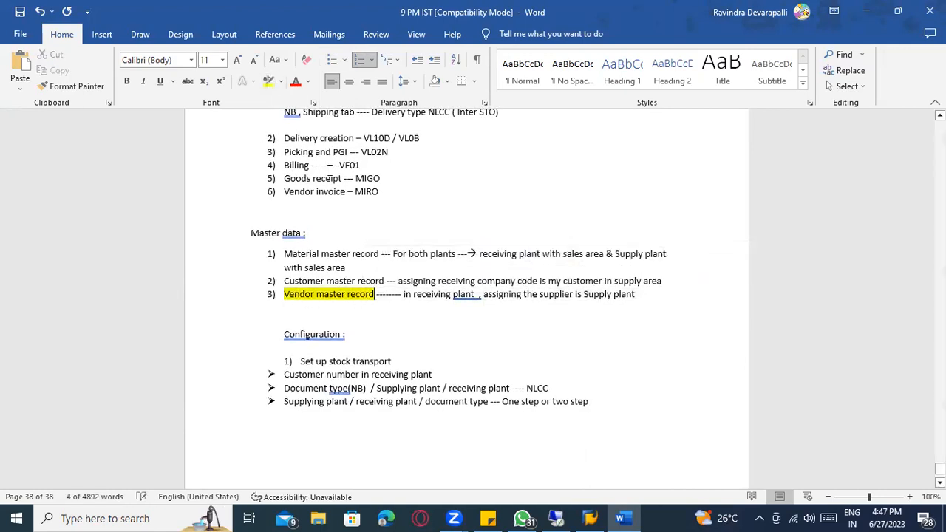
scroll(362, 251, up, 1)
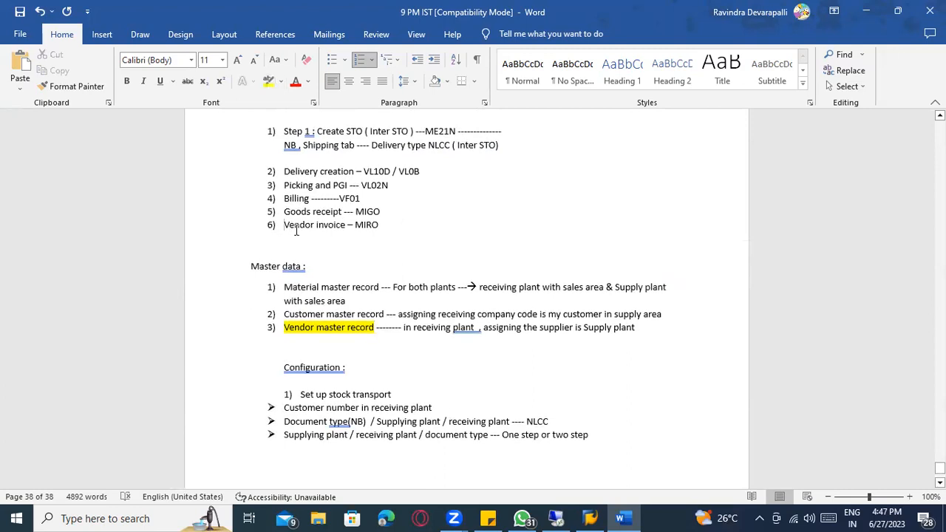
drag(283, 230, 345, 230)
click(268, 81)
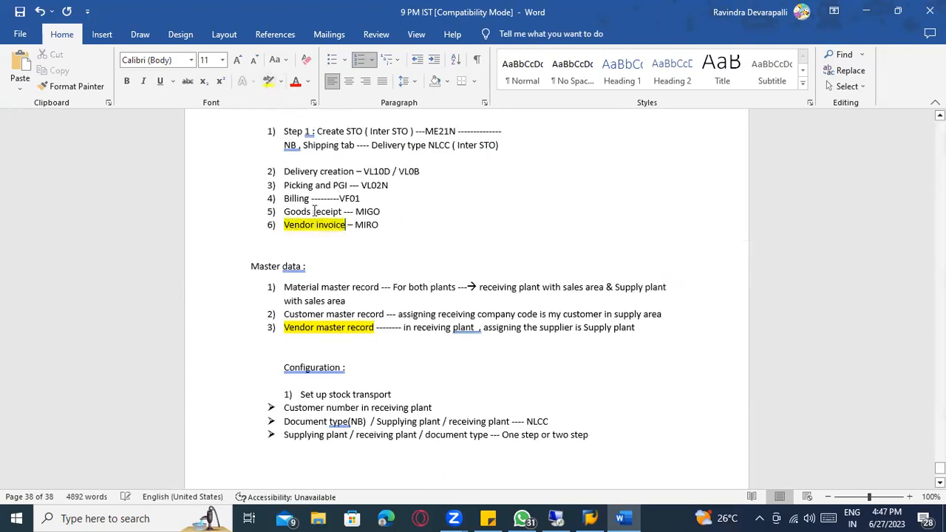
Review the Billing step and the receiving and supply company code boxes in the document-flow diagram.
drag(310, 199, 286, 209)
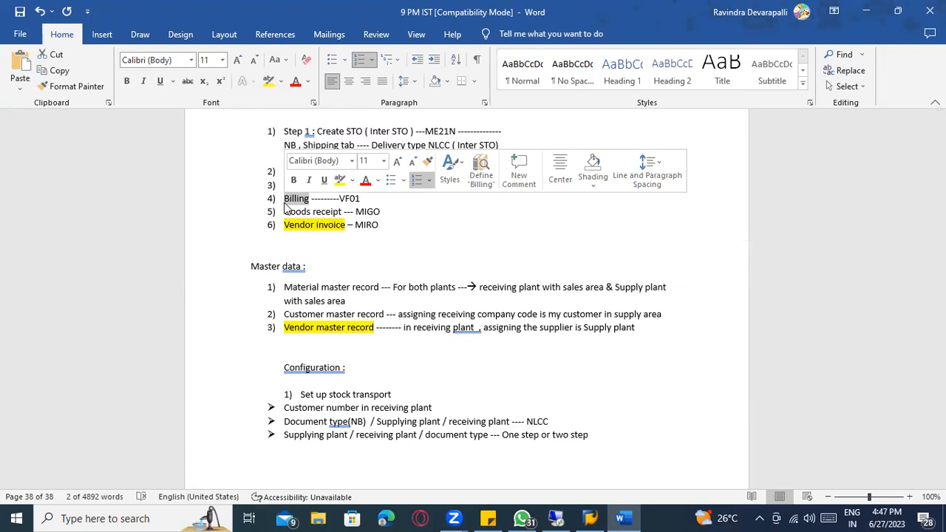
scroll(398, 238, up, 9)
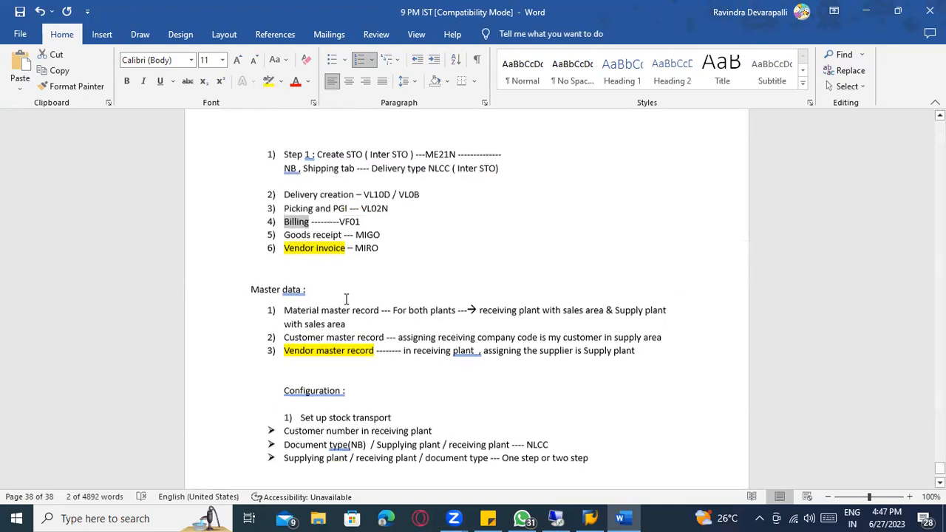
scroll(398, 238, up, 5)
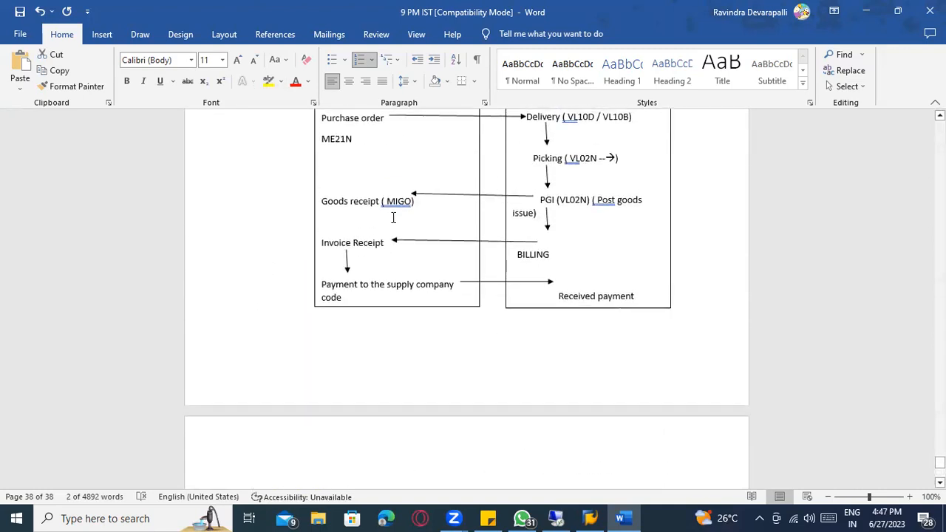
click(363, 235)
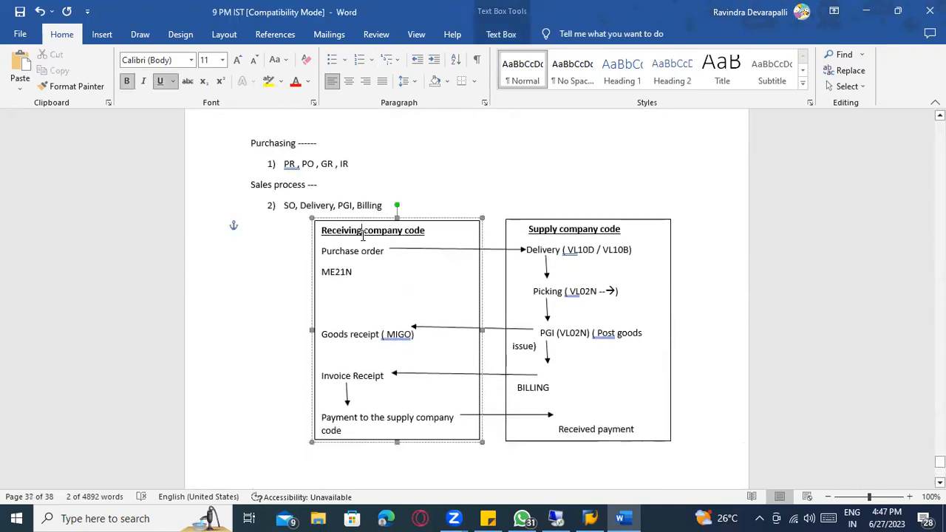
click(557, 229)
click(381, 235)
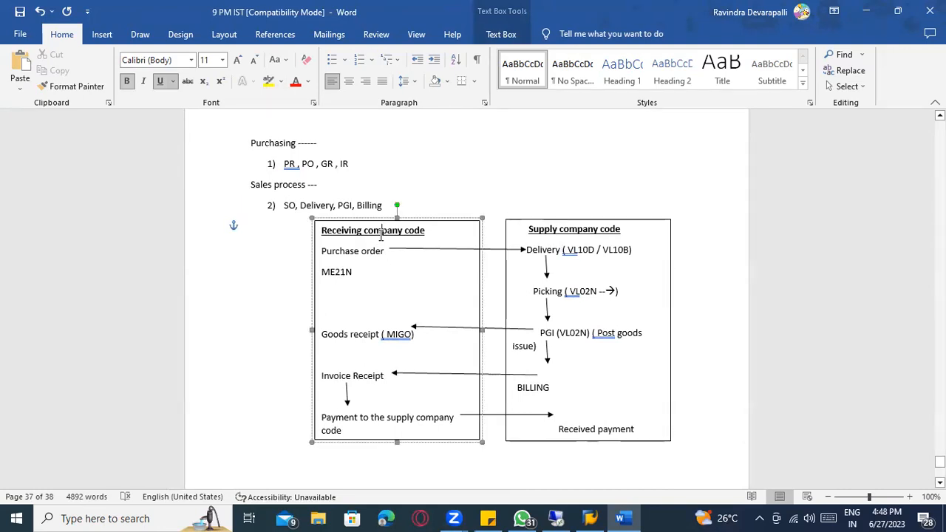
scroll(488, 264, down, 5)
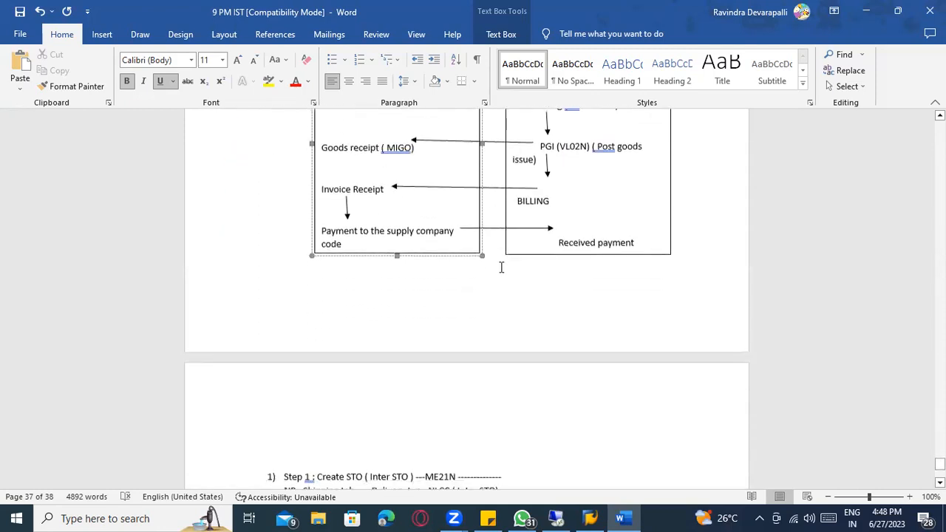
scroll(501, 268, down, 2)
scroll(506, 274, down, 5)
scroll(499, 301, down, 6)
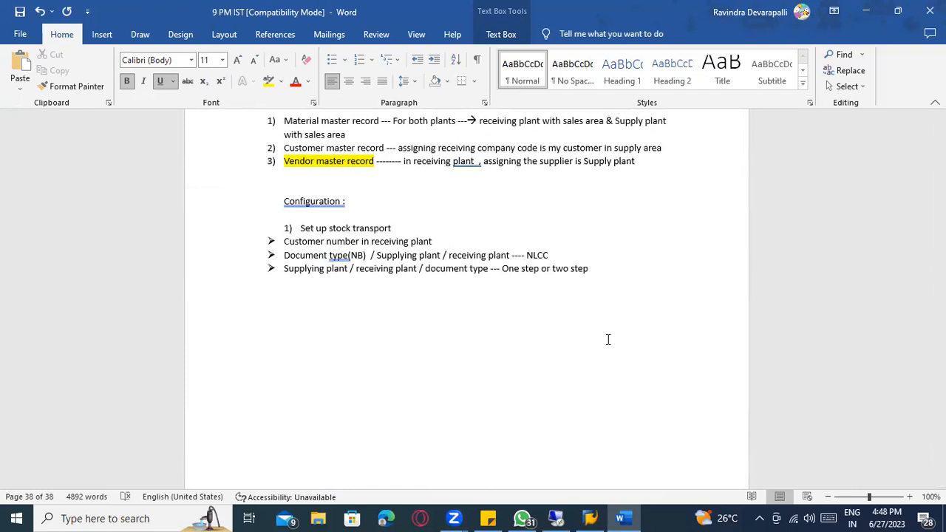
End the arrow-bulleted list below the "One step or two step" entry and add blank lines under it.
click(641, 279)
key(Return)
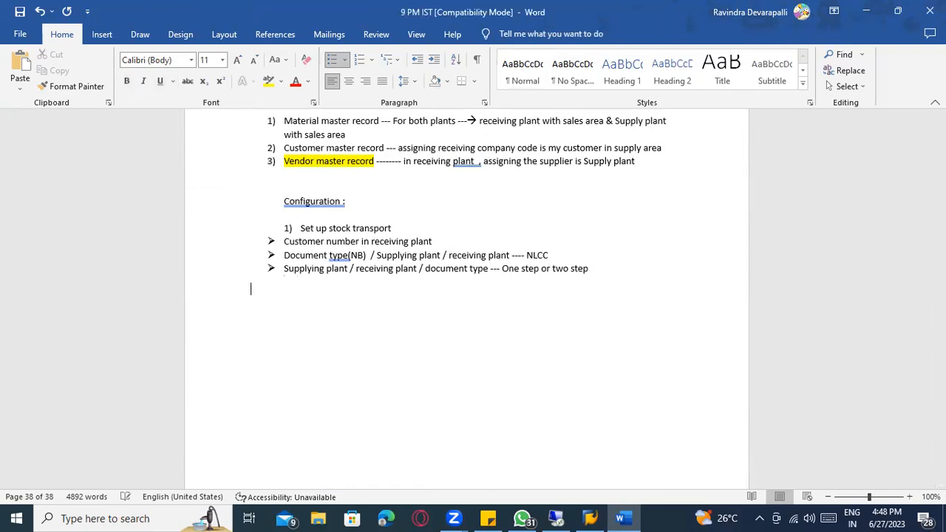
key(Return)
key(Return)
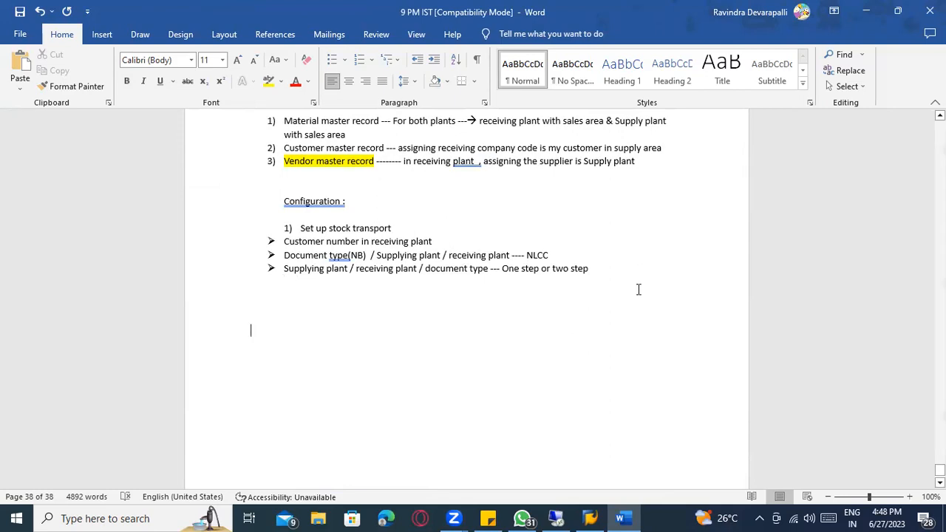
Switch to SAP Logon and open the fifth connection in the ECC folder.
scroll(483, 347, up, 2)
scroll(483, 347, up, 3)
scroll(482, 348, down, 2)
scroll(480, 350, up, 15)
scroll(477, 352, down, 12)
click(589, 518)
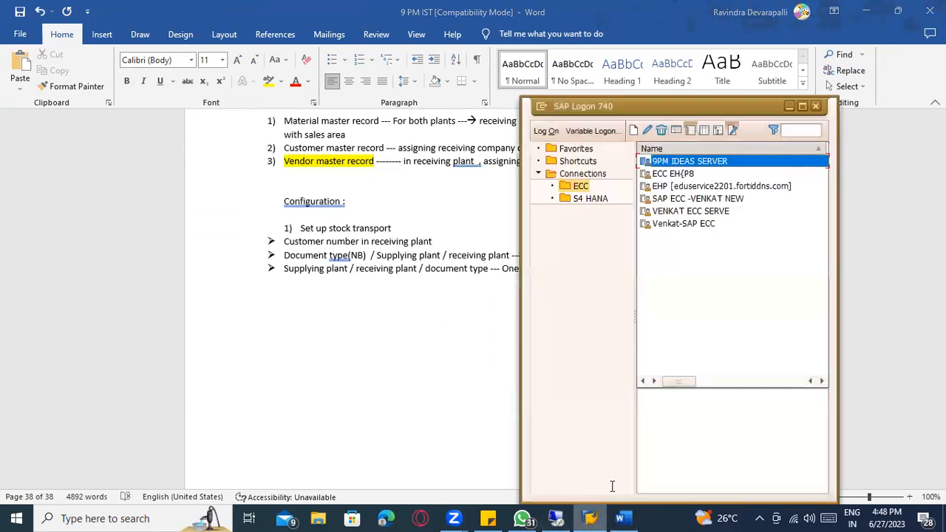
click(702, 212)
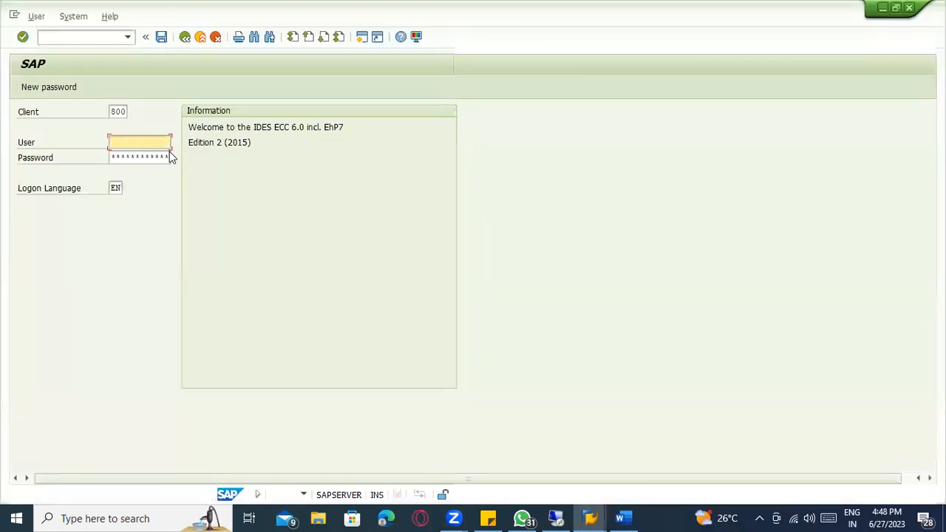
Log on to SAP client 800 with the user ID and the password kept in the sticky note.
click(144, 142)
click(152, 155)
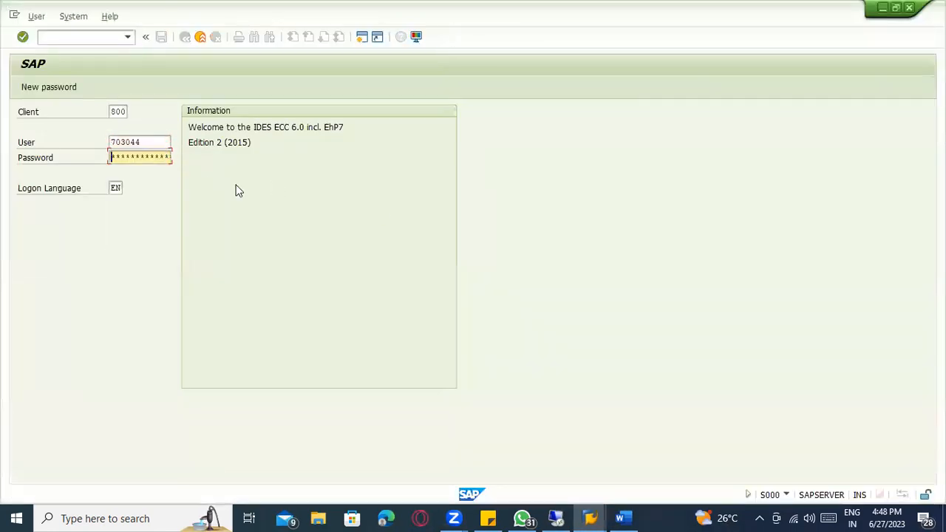
click(488, 518)
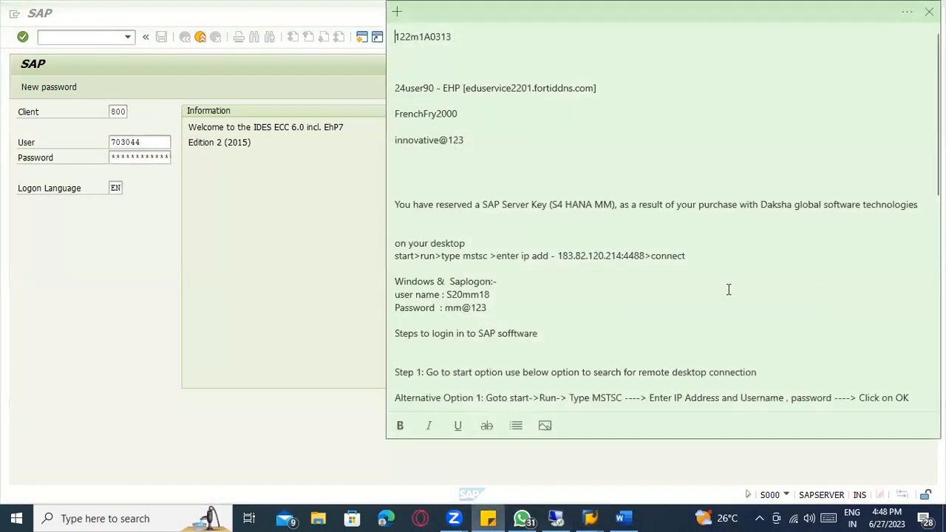
click(477, 141)
drag(477, 146, 387, 146)
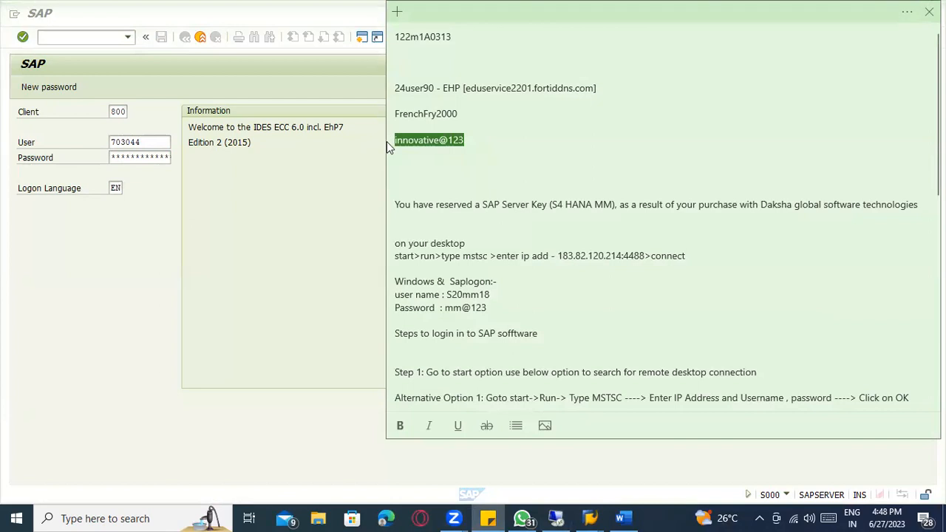
key(alt+Tab)
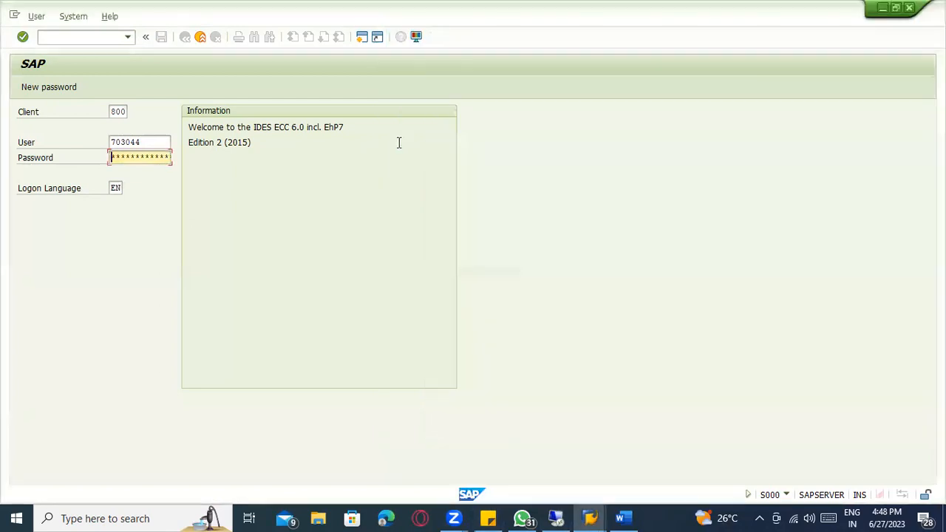
key(Return)
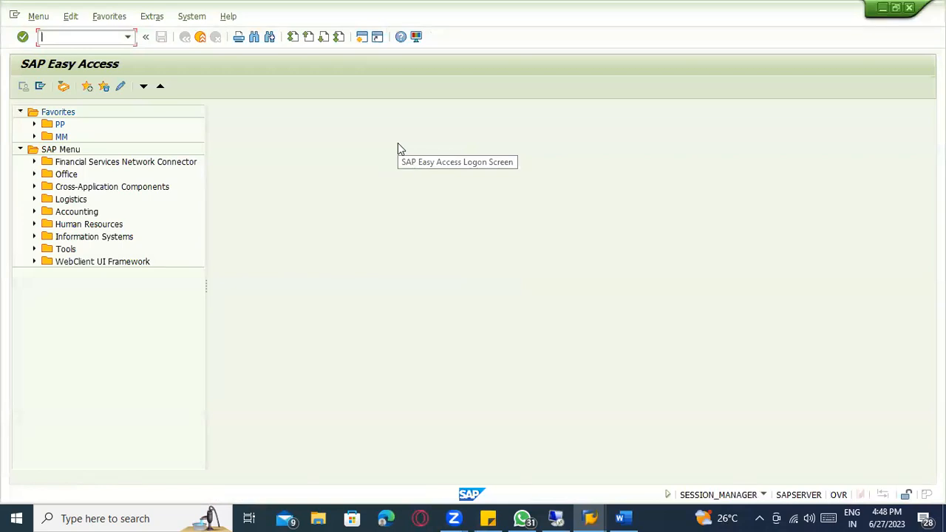
Start the Create Material transaction MM01, and open the Materials List transaction MM60 in a separate session.
text(mm03)
key(Return)
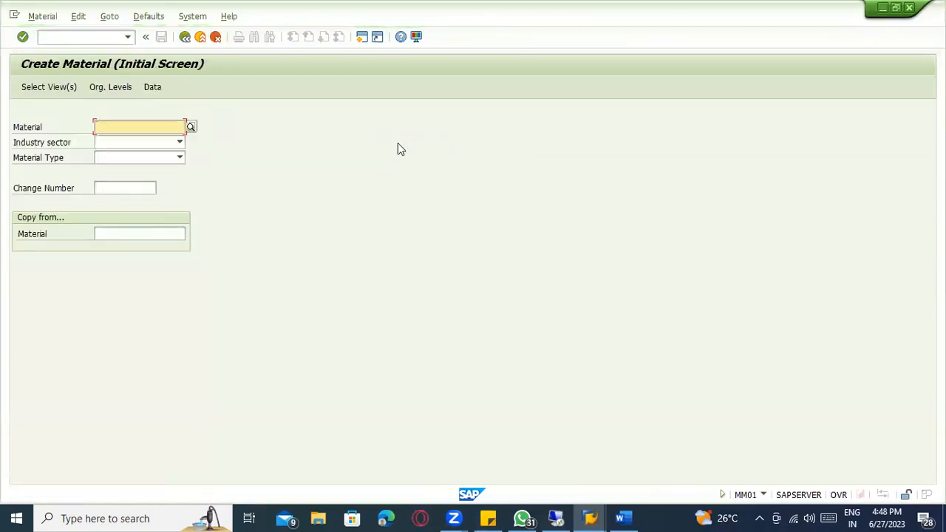
click(70, 36)
text(/omm01)
key(Return)
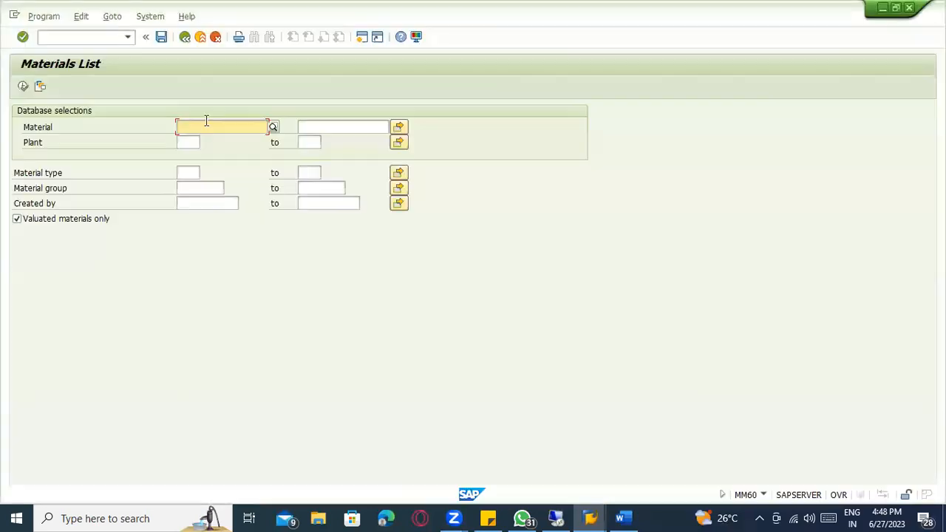
Run the materials list for material 100-100 without restricting the plant.
key(space)
click(203, 141)
click(23, 86)
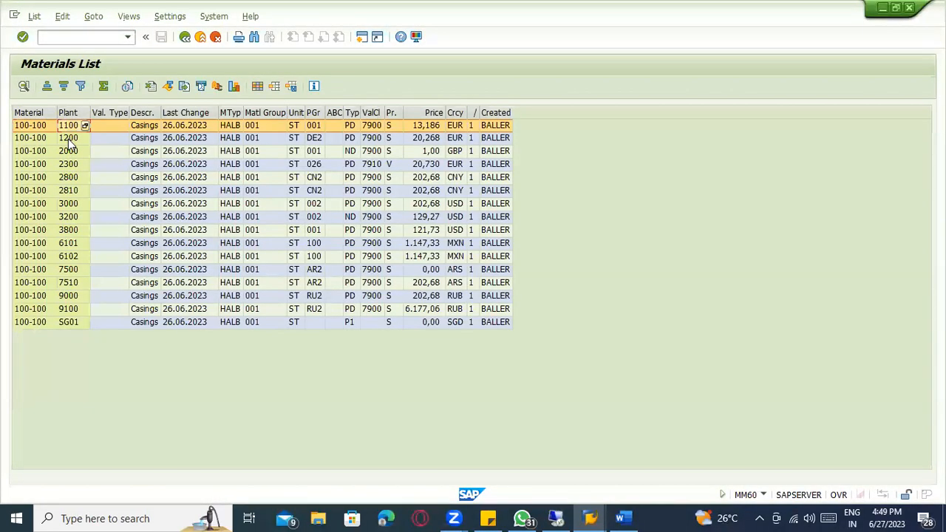
Go through the plants for which material 100-100 is maintained in the materials list.
click(68, 139)
click(70, 152)
click(70, 164)
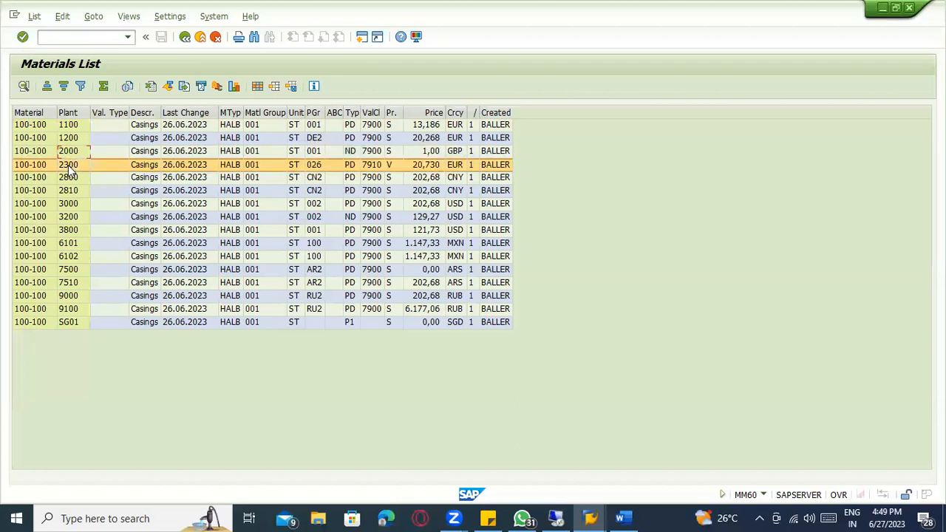
click(72, 178)
click(76, 192)
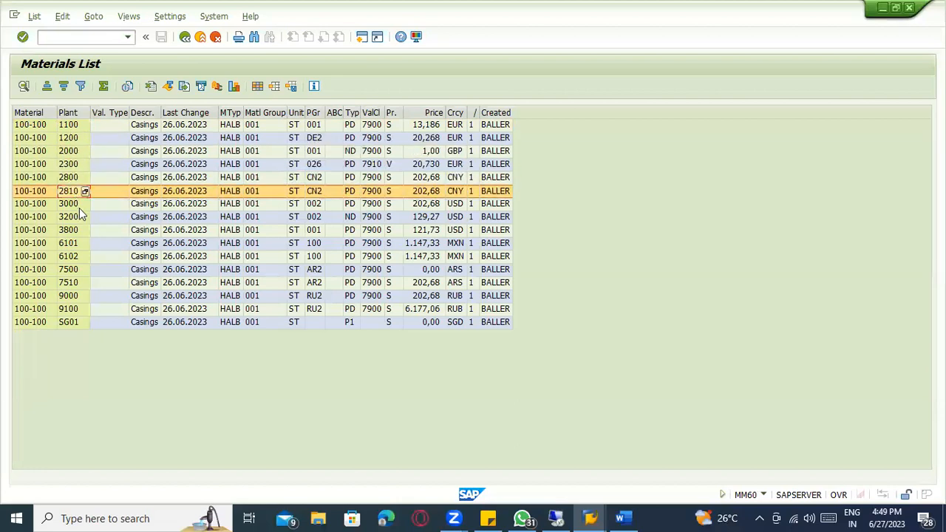
click(81, 207)
click(78, 150)
key(Up)
key(Up)
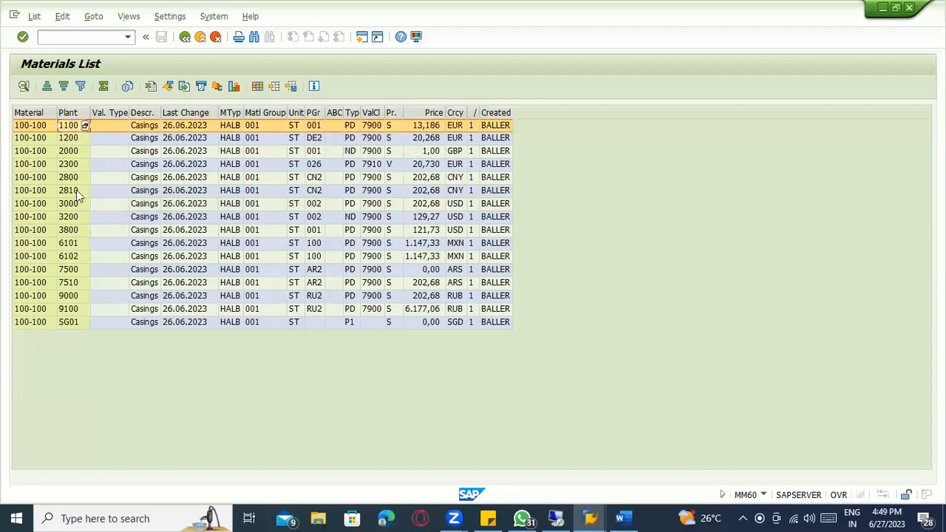
Compare the rows of plants 3000 and 1100 for material 100-100 in the materials list.
click(75, 204)
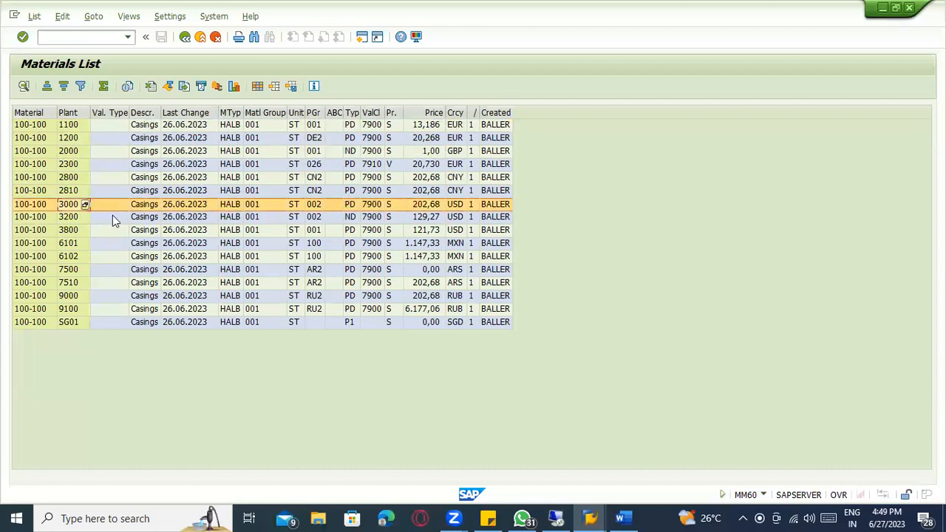
click(26, 125)
click(24, 114)
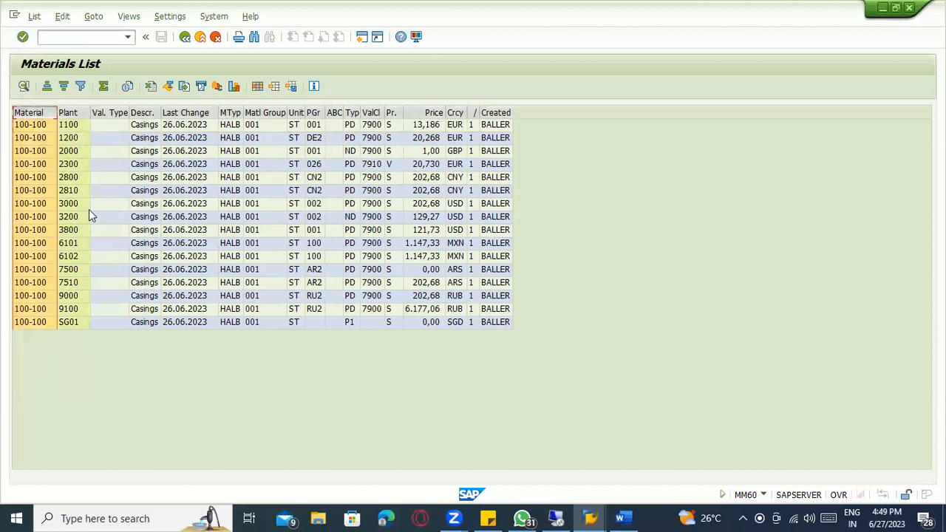
key(alt+Tab)
key(alt+Tab)
click(71, 207)
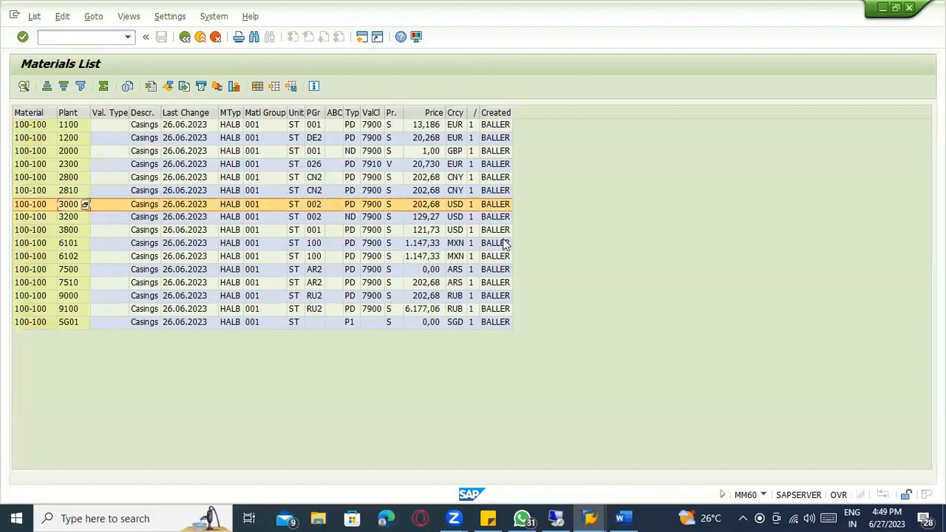
click(70, 127)
click(63, 206)
click(77, 126)
In the MM01 session, enter material 100-100 and select the Sales Org. Data 1, Sales Org. Data 2, General/Plant Data and Purchasing views.
key(alt+Tab)
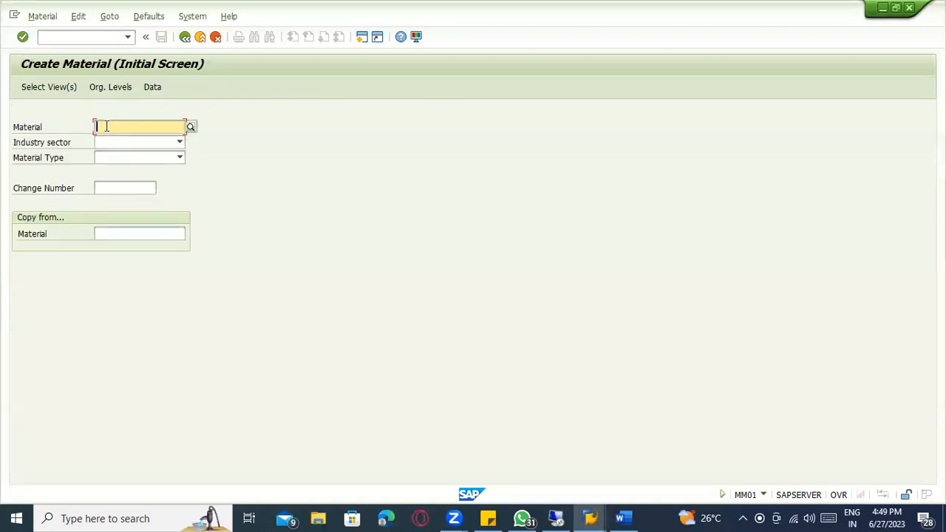
text(100-100)
key(Return)
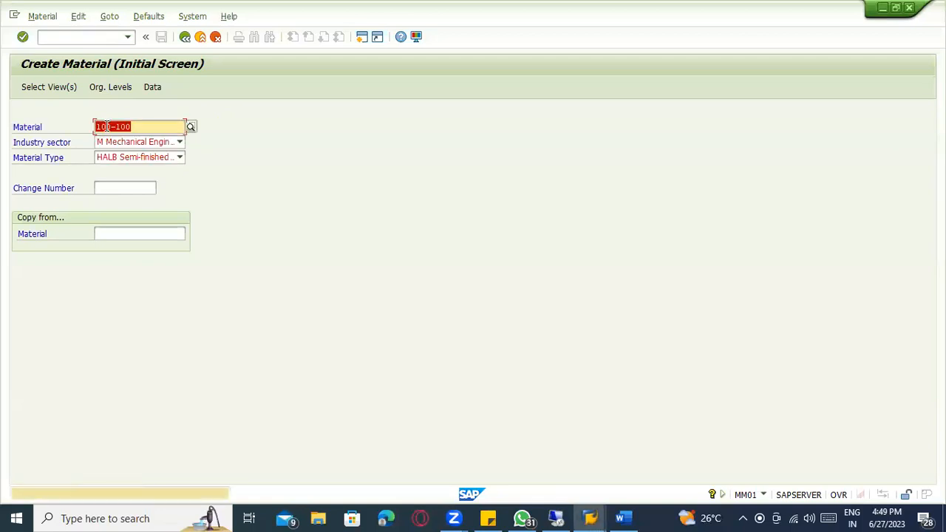
key(Return)
drag(207, 221, 209, 251)
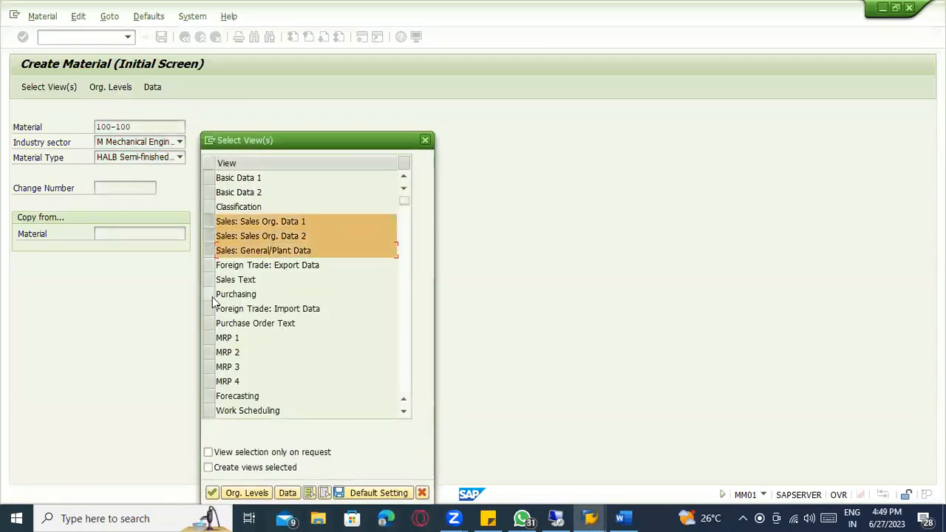
click(210, 294)
key(Return)
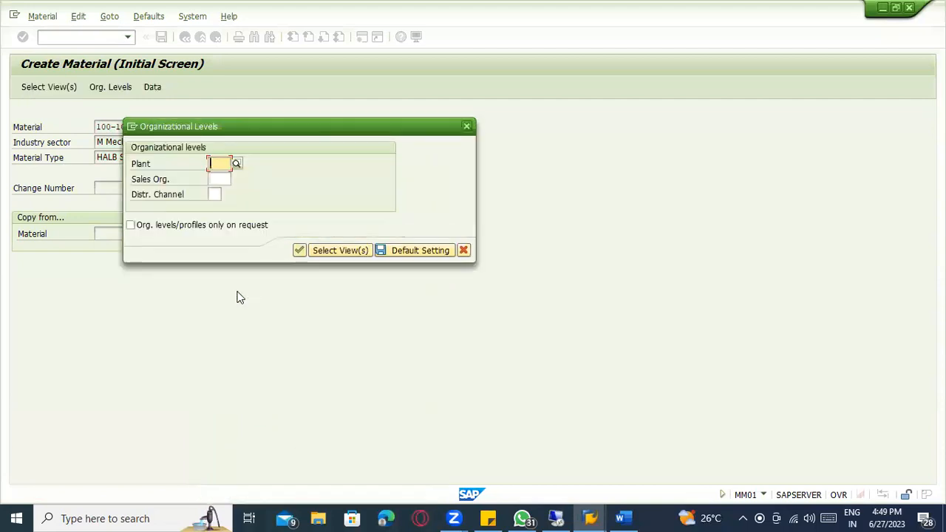
Try to extend the material to plant 3000, sales organization 3000 and distribution channel 10.
text(3000)
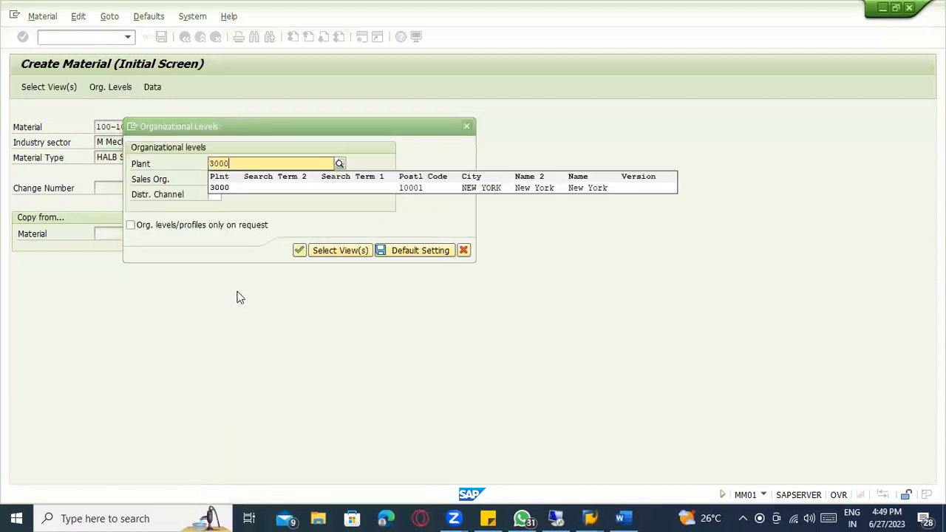
key(Tab)
text(3000)
key(Tab)
text(10)
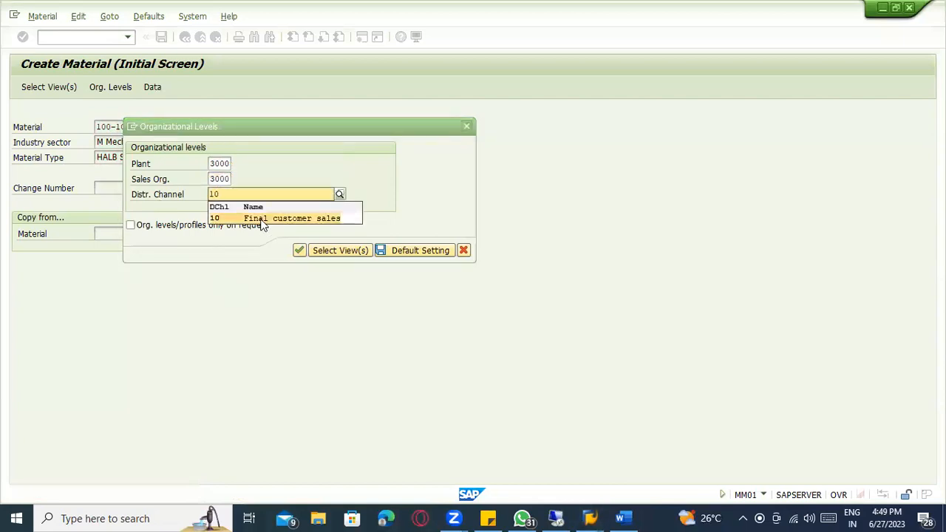
click(262, 219)
click(299, 249)
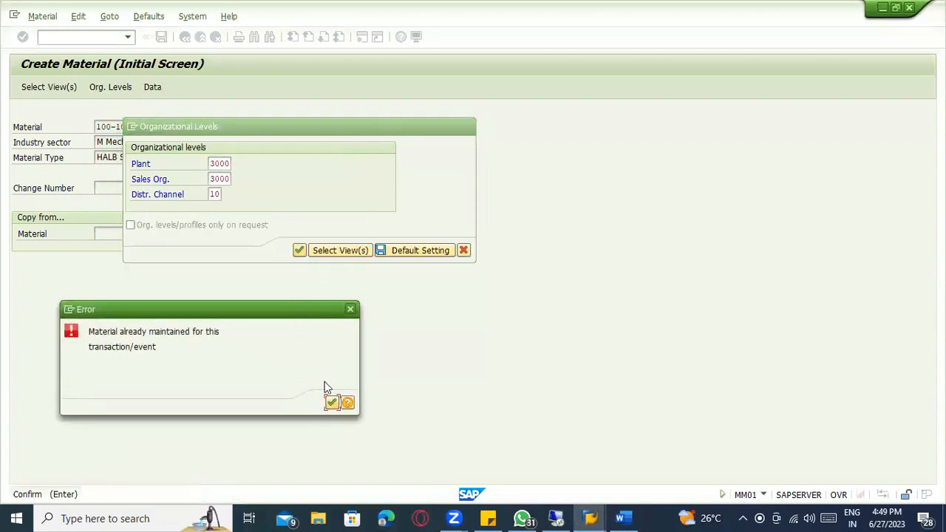
Try to extend the material to plant 1100, sales organization 1000 and distribution channel 10.
click(331, 403)
text(1100)
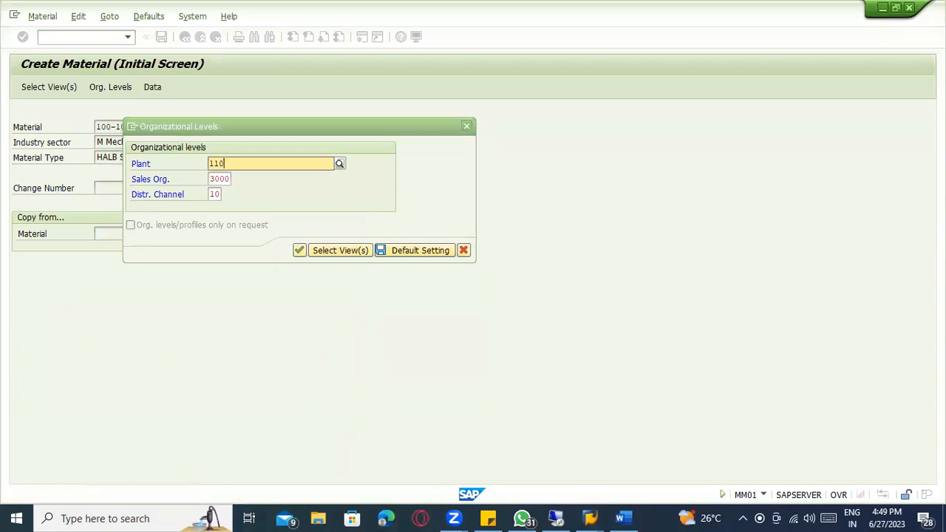
key(Tab)
text(1000)
key(Tab)
text(0)
key(BackSpace)
text(10)
key(Return)
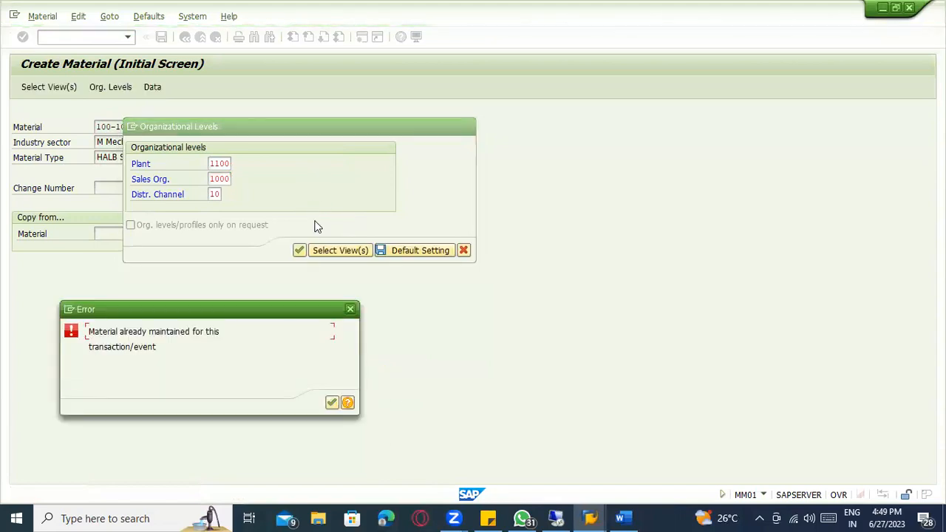
click(330, 402)
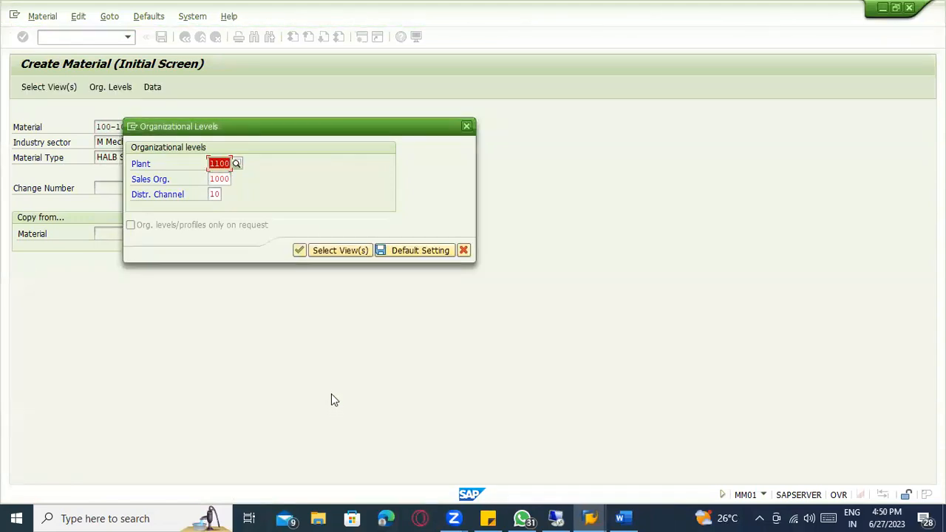
key(Escape)
Open material 100-100 in MM02 and select the Sales Org. Data 1, Sales Org. Data 2, General/Plant Data and Purchasing views.
click(66, 38)
text(/nmm02)
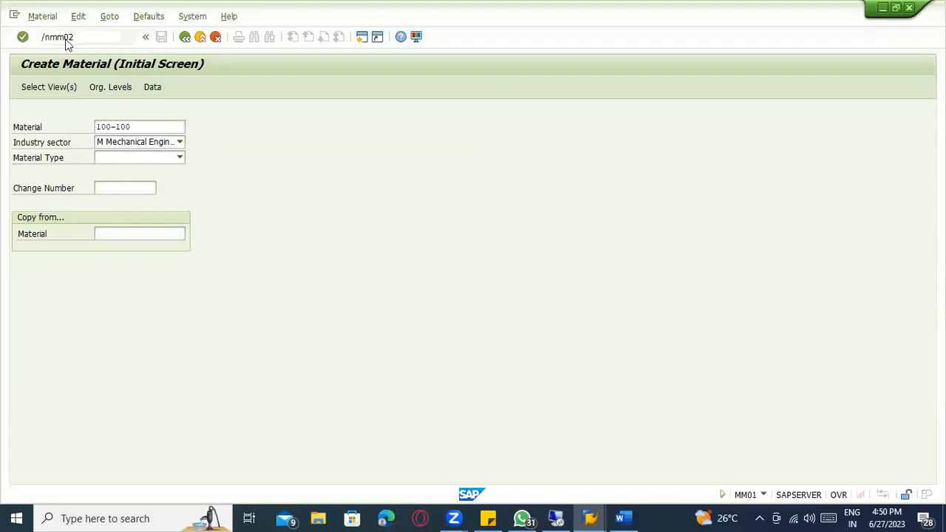
key(Return)
key(Return)
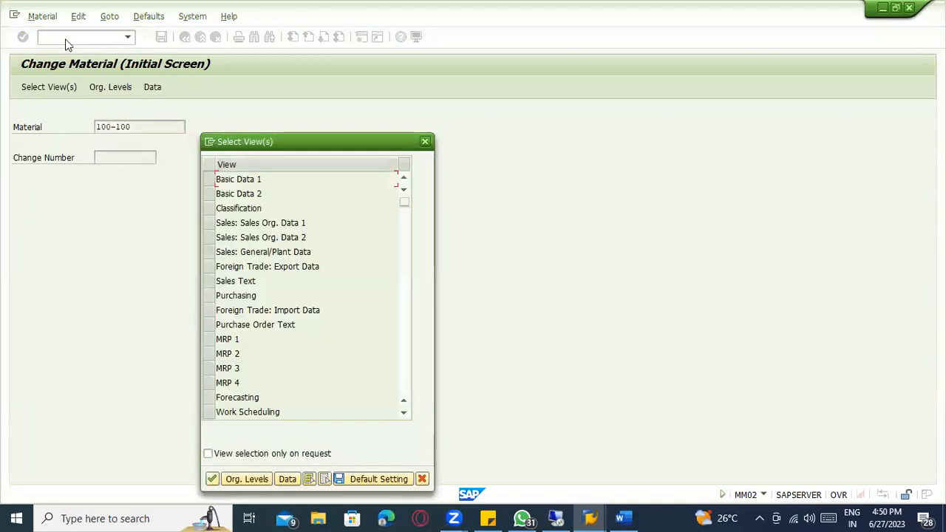
click(210, 236)
click(210, 252)
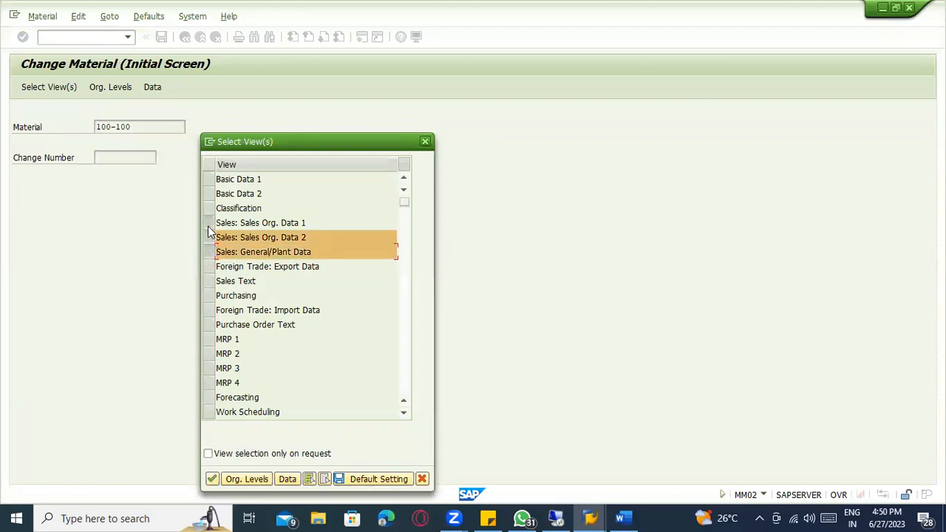
click(208, 223)
click(209, 296)
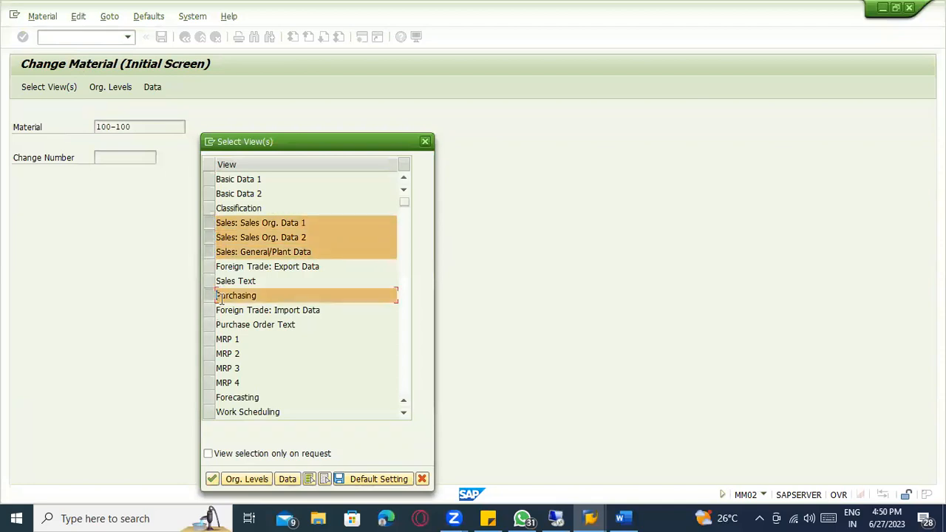
Display the selected views for plant 1100, sales organization 1000 and distribution channel 10.
key(Return)
text(1100)
key(Tab)
text(1000)
key(Tab)
text(10)
key(Return)
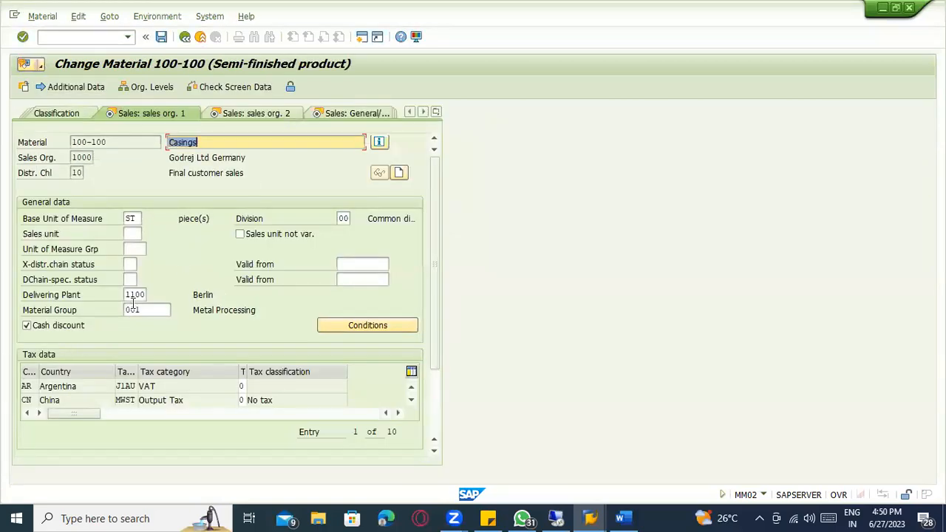
Check the delivering plant, go through the remaining sales and purchasing views, and close the material with saving.
click(130, 296)
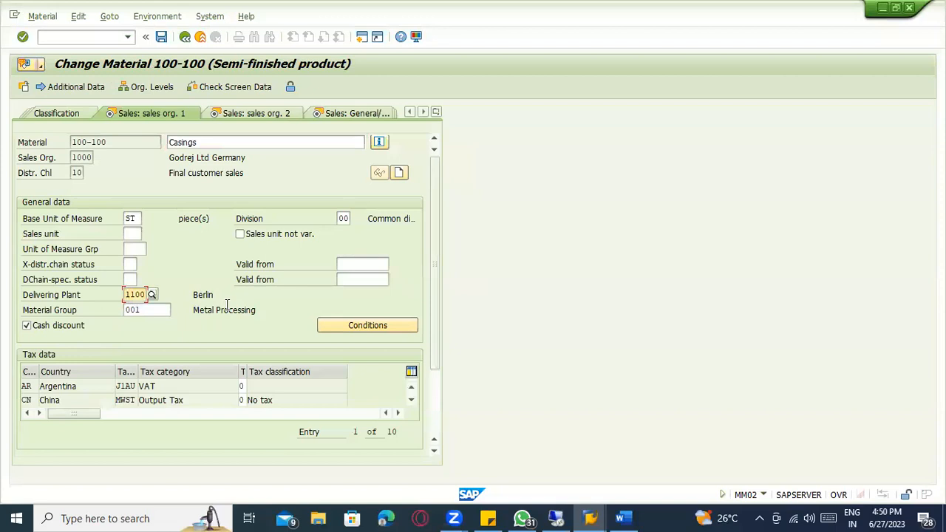
key(Return)
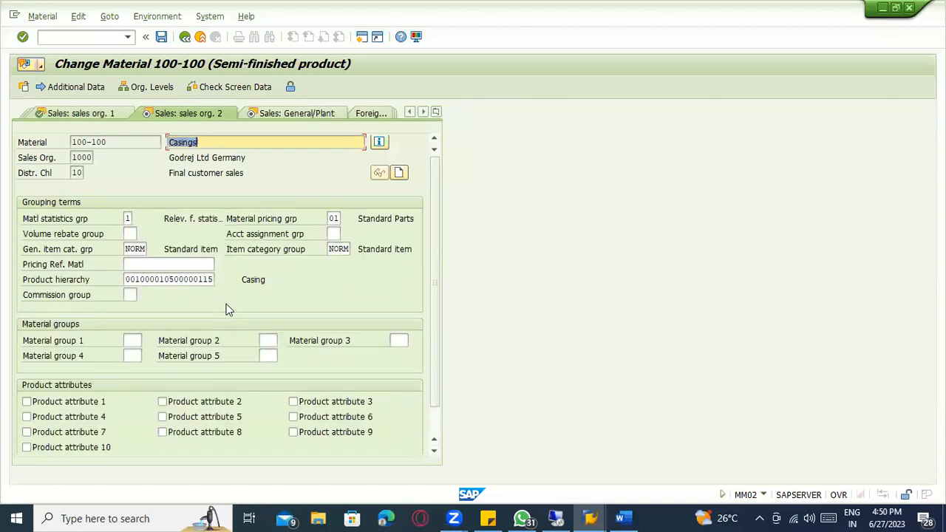
key(Return)
key(Return)
key(Return)
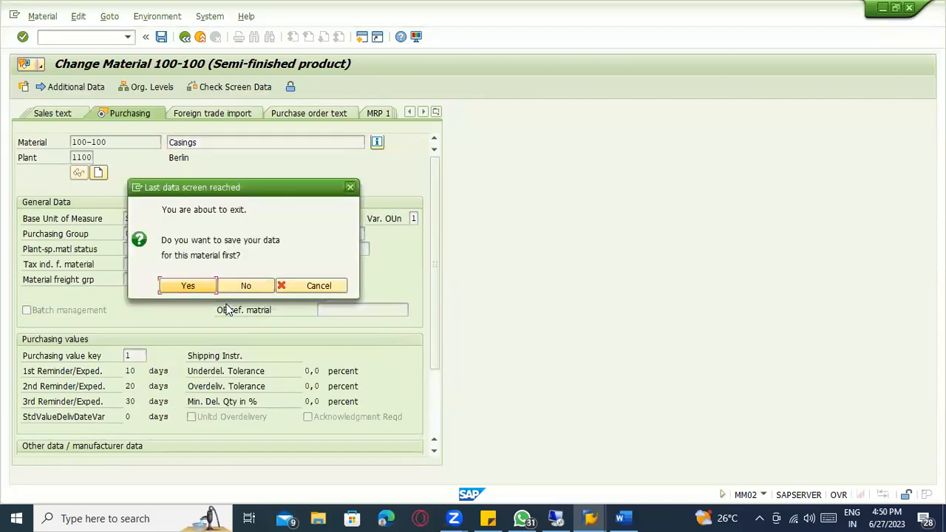
key(Return)
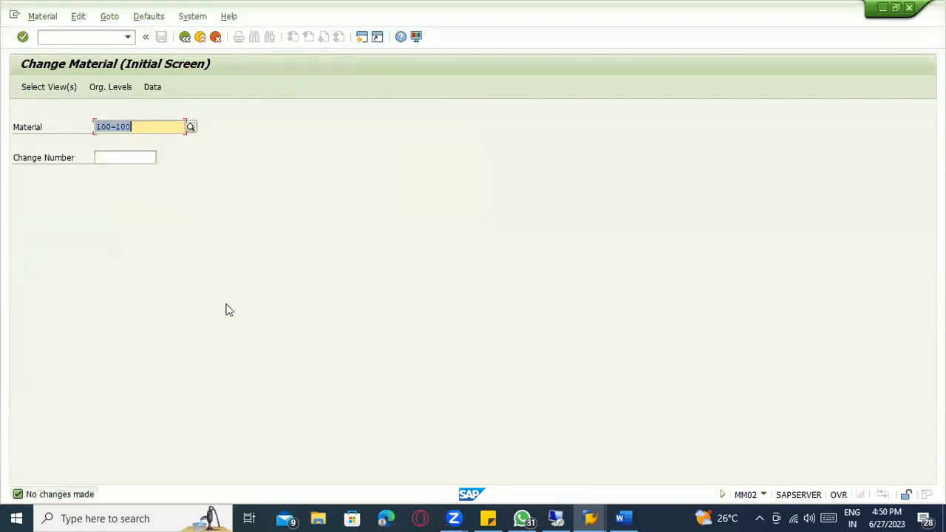
Reopen material 100-100 for change, again selecting both Sales Org. Data views, General/Plant Data and Purchasing.
key(Return)
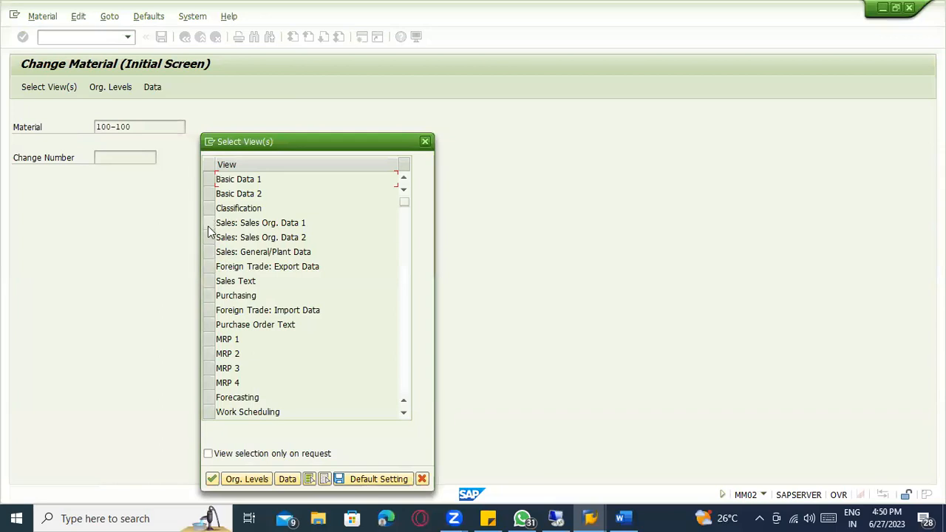
click(209, 224)
click(208, 237)
click(208, 252)
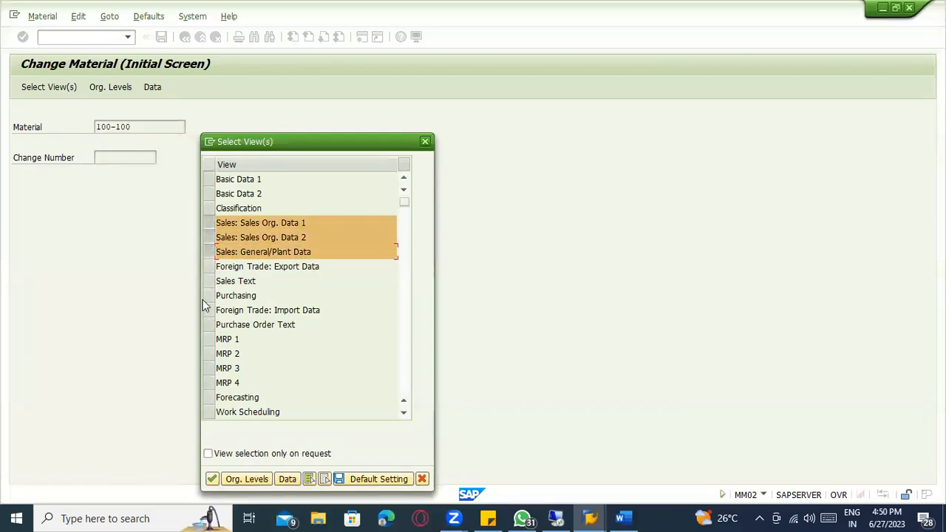
click(208, 298)
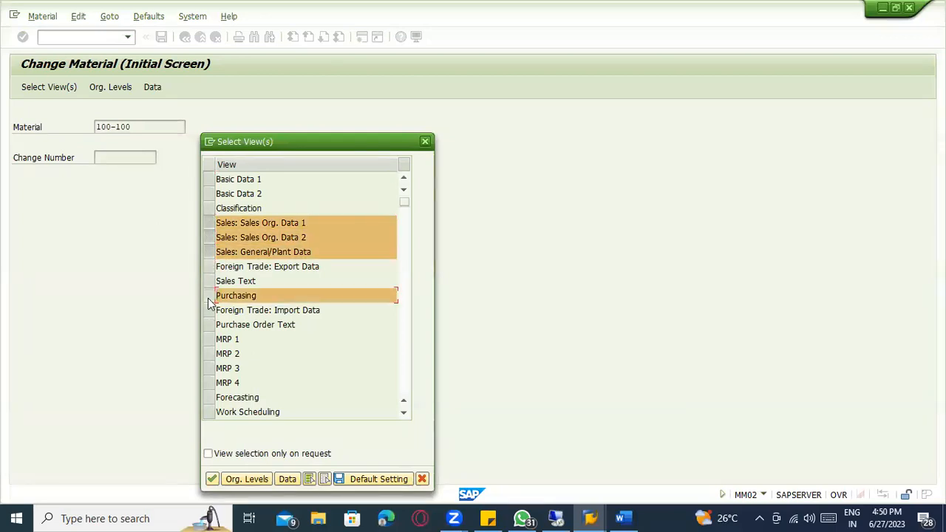
Bring up the selected views for plant 3000, sales organization 3000 and distribution channel 10.
key(Return)
text(3000)
key(Tab)
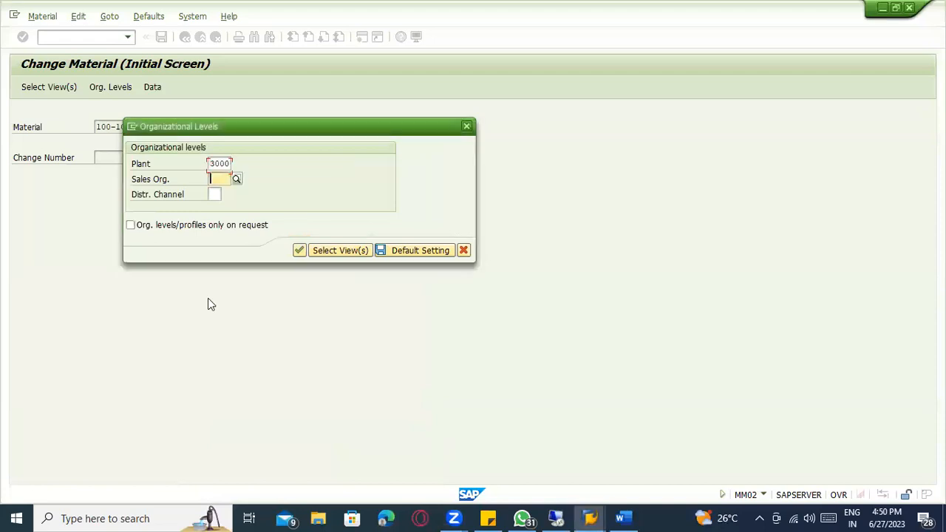
text(3000)
key(Tab)
text(10)
key(Return)
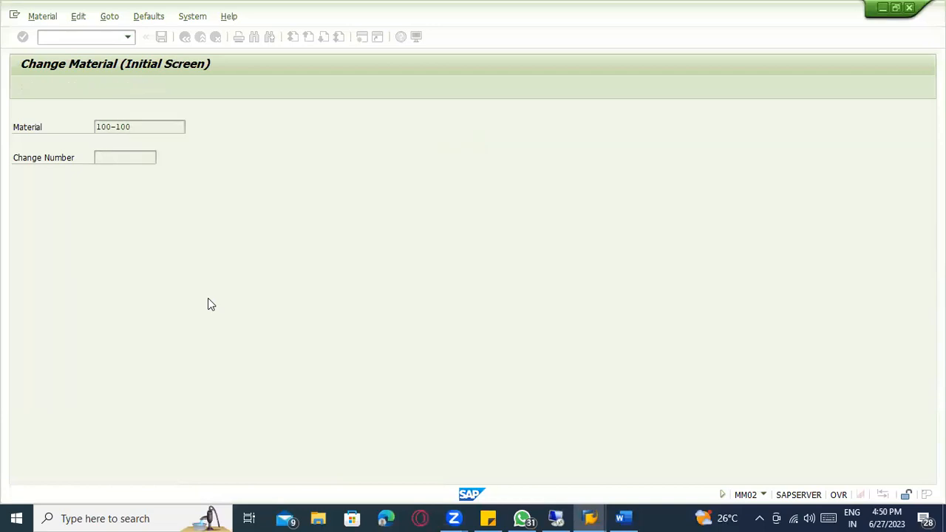
Set the item category group to NORM in the material's Sales Org. Data 2 view.
scroll(212, 298, down, 3)
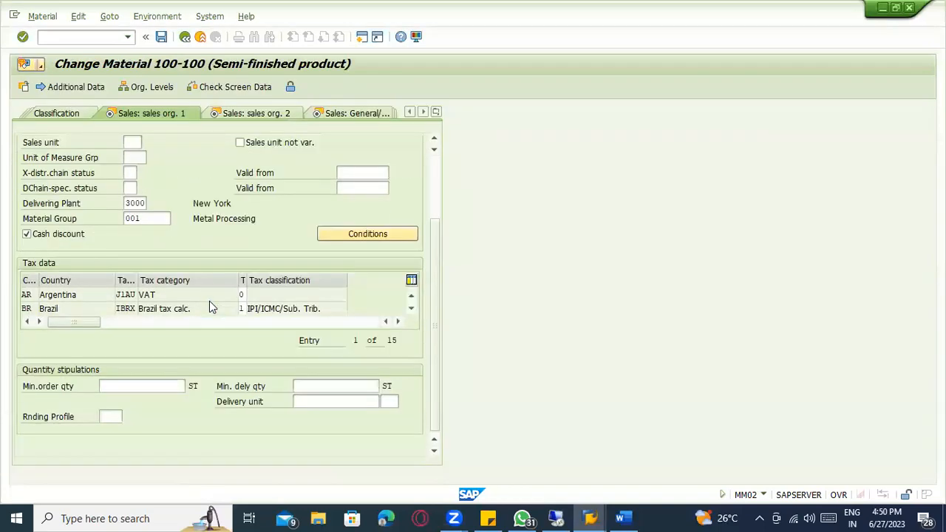
key(Return)
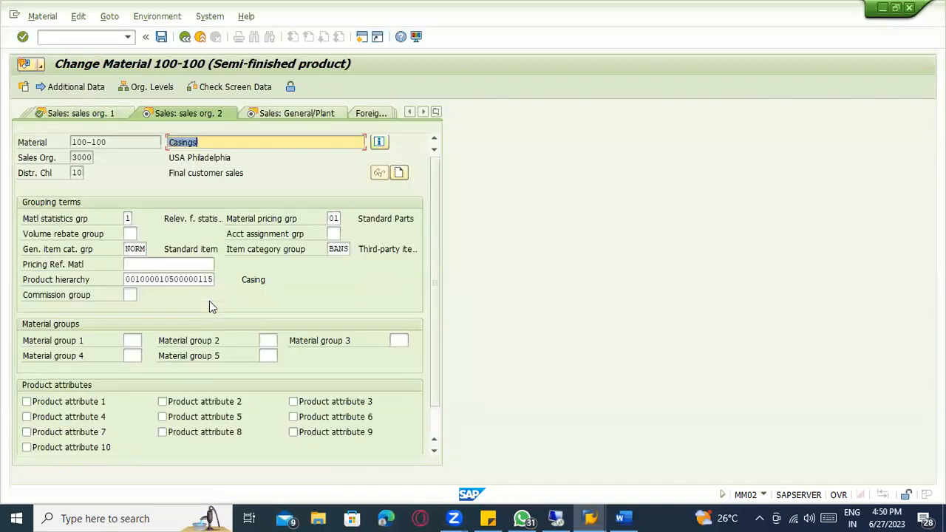
key(Return)
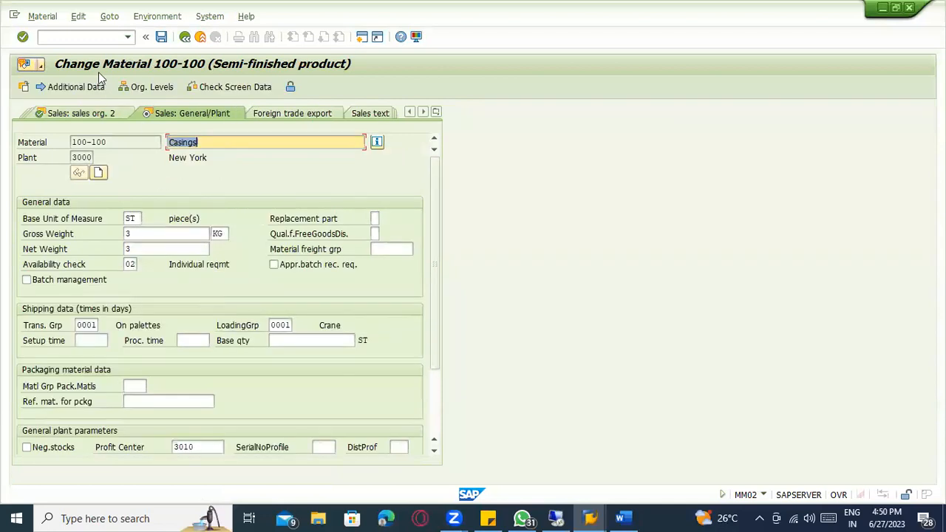
click(89, 117)
double_click(329, 250)
text(NORM)
key(Return)
Check the loading group and both sales organization views for plant 3000, and save the material.
click(288, 325)
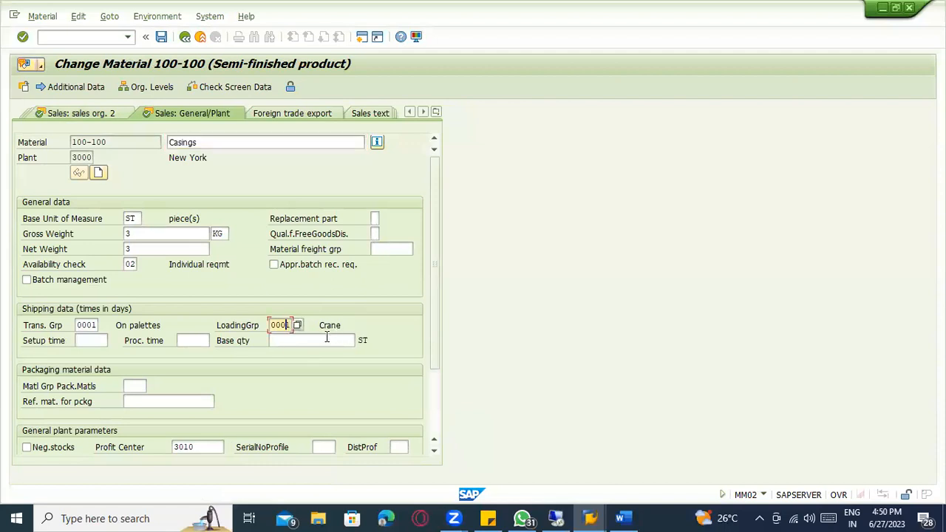
click(114, 116)
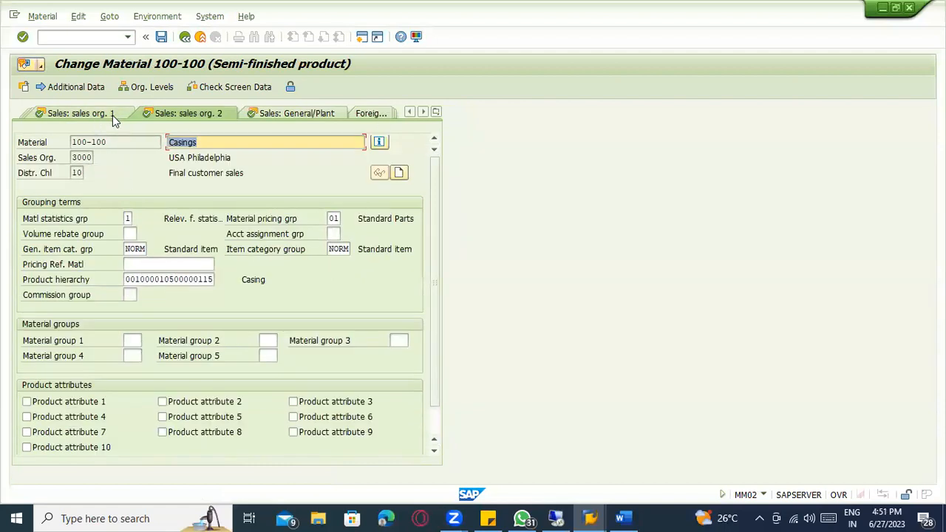
click(111, 114)
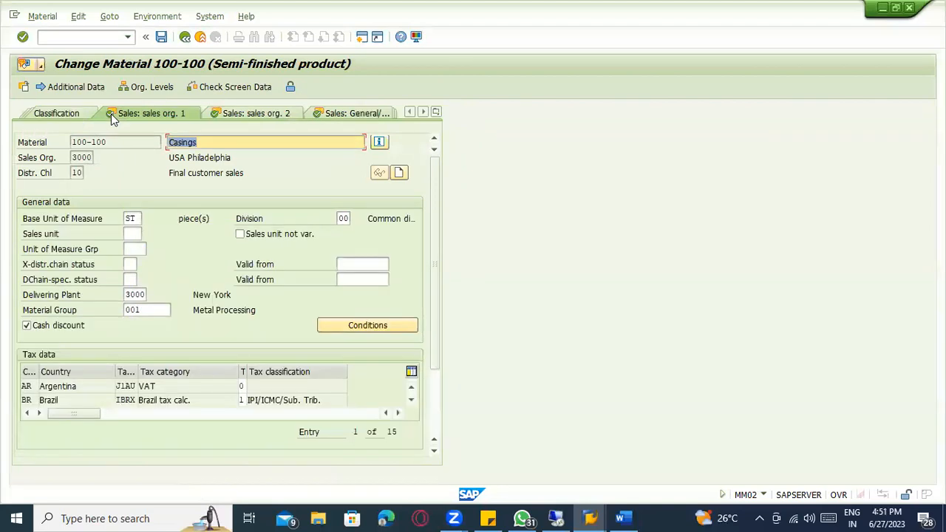
click(161, 37)
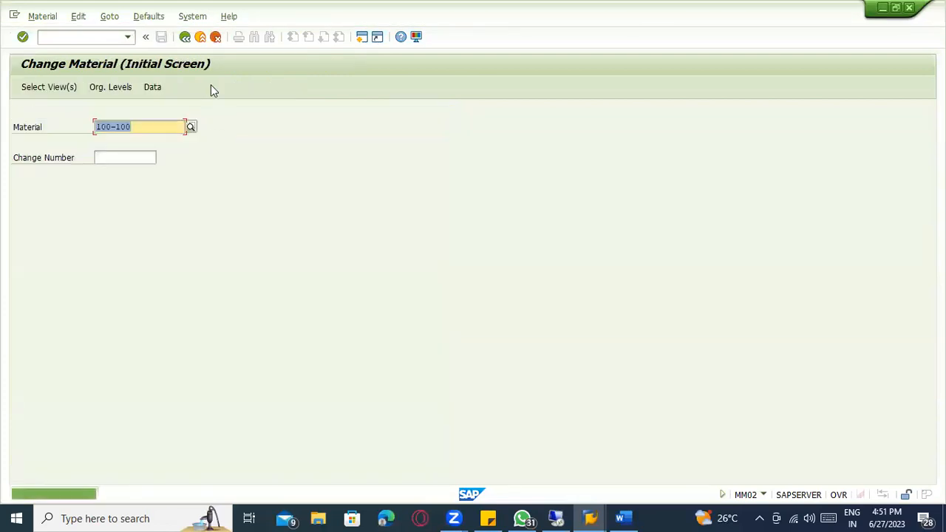
Start transaction XD01 and enter company code 1000 for the new customer.
click(77, 40)
text(/nxd01)
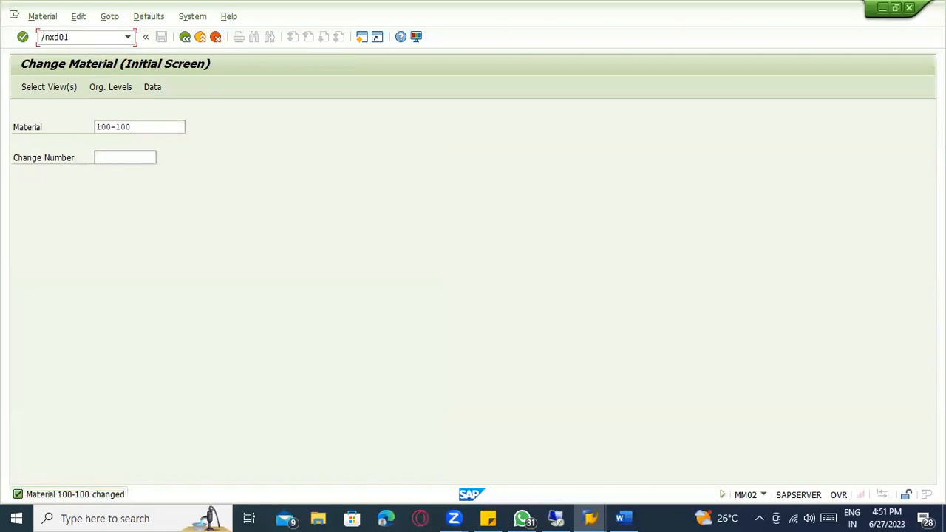
key(Return)
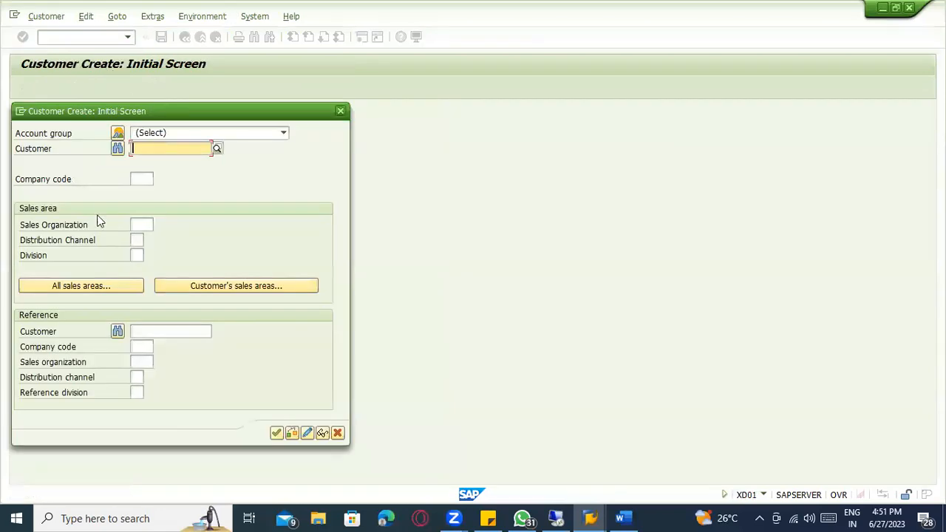
click(144, 178)
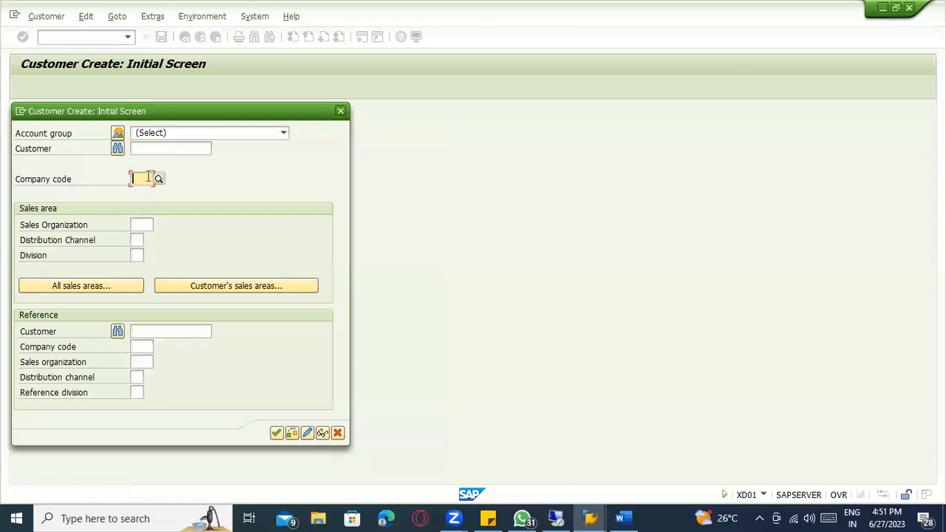
text(1000)
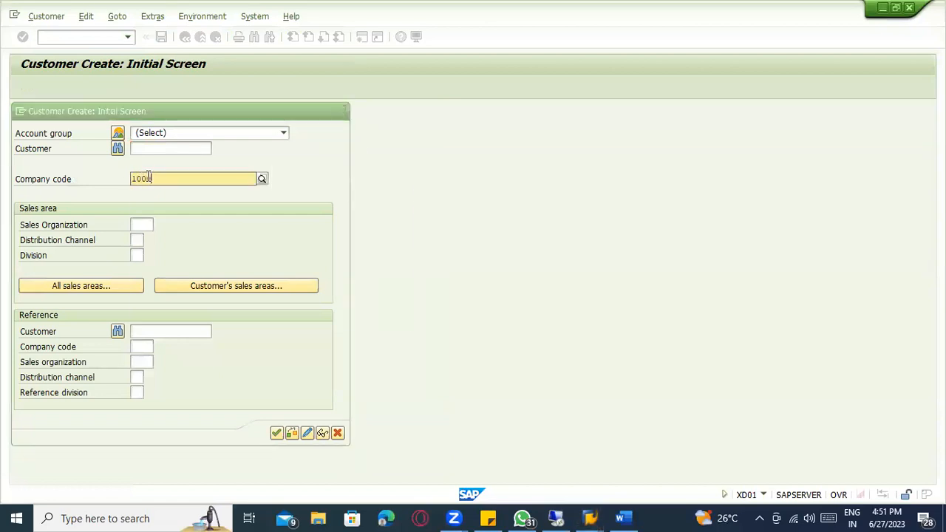
key(F4)
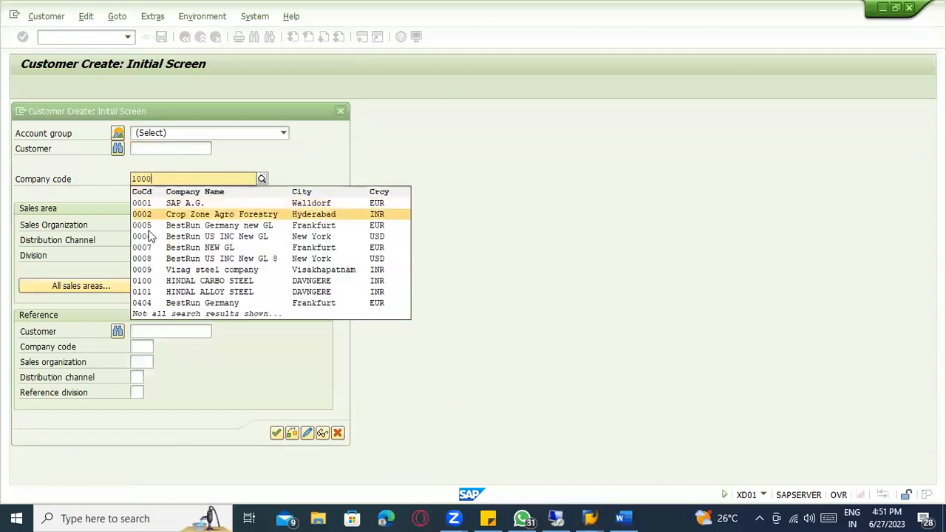
click(109, 202)
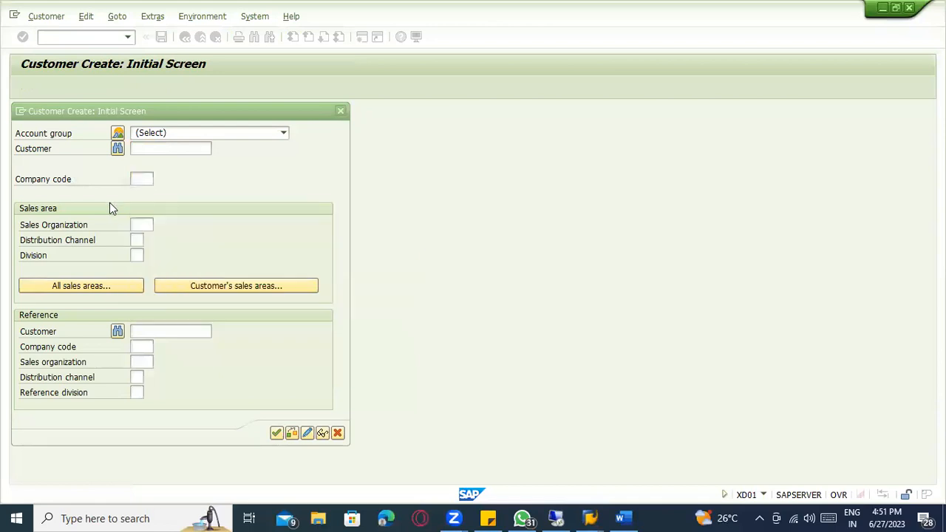
Set the customer's sales area to sales organization 1000, distribution channel 10 and division 00.
click(134, 224)
text(1000)
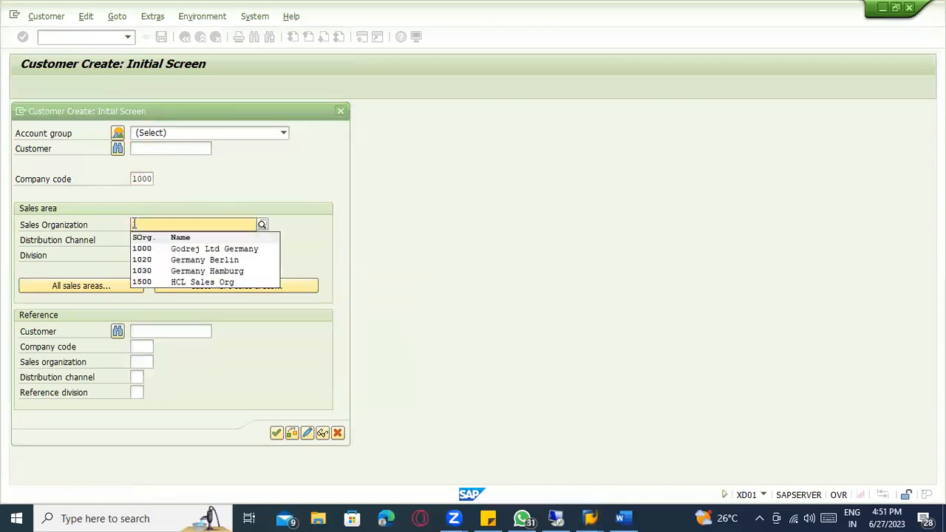
key(Tab)
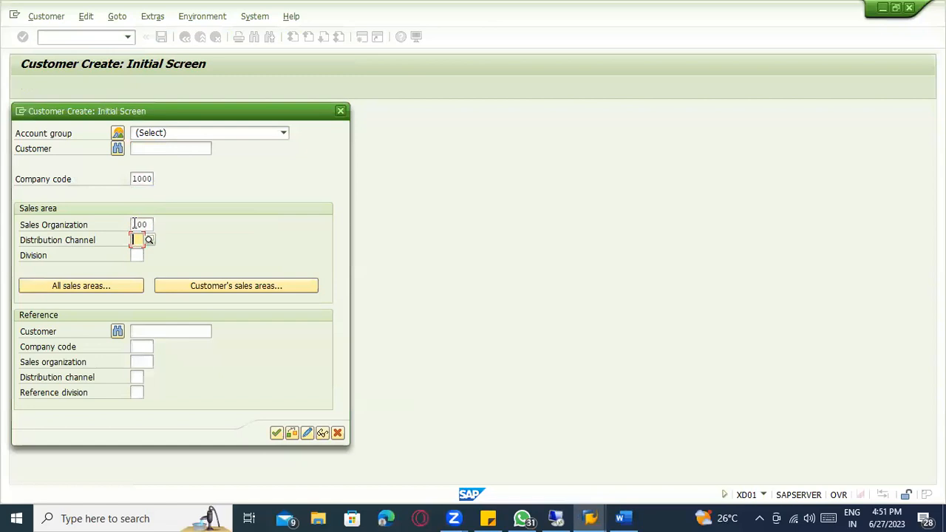
key(shift+Tab)
text(1000)
key(Tab)
text(10)
key(Tab)
text(00)
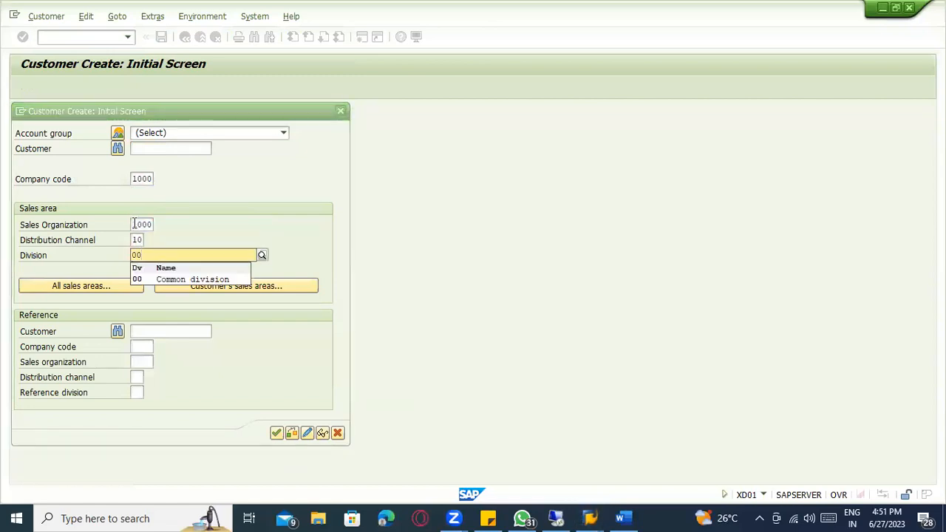
Select account group 0001 Sold-to party for the new customer and try to continue without a customer number.
click(177, 134)
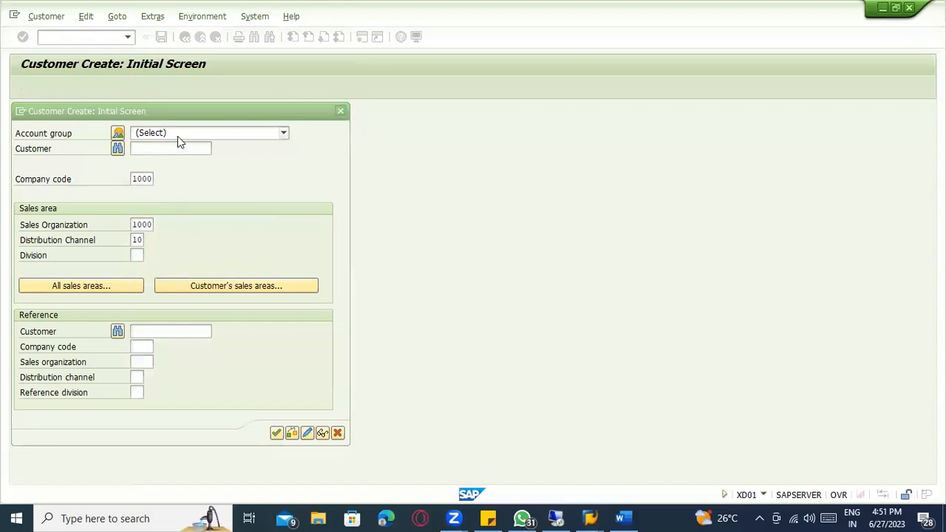
scroll(274, 207, up, 10)
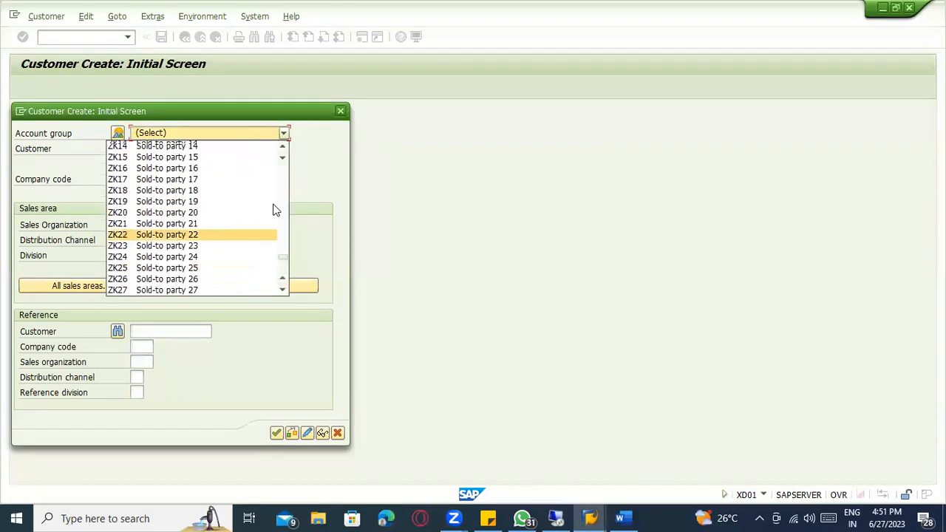
drag(284, 251, 285, 136)
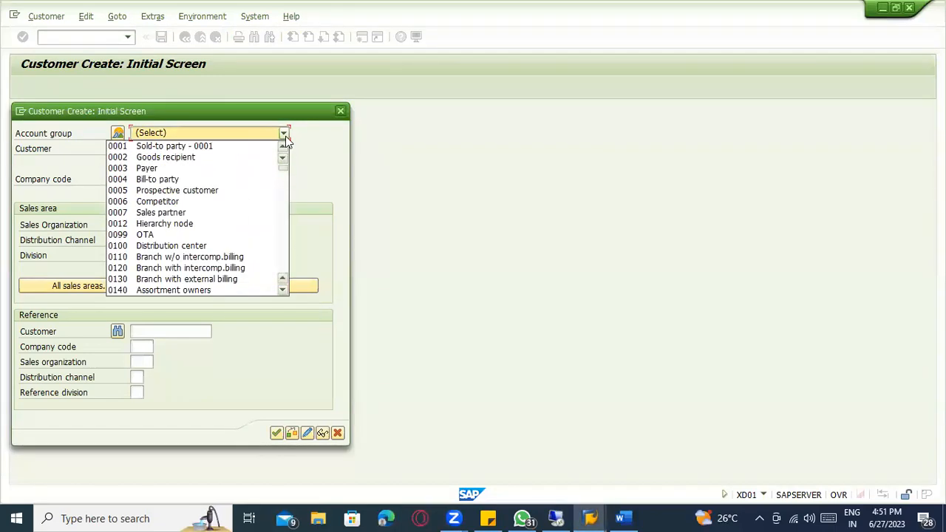
click(175, 146)
click(276, 433)
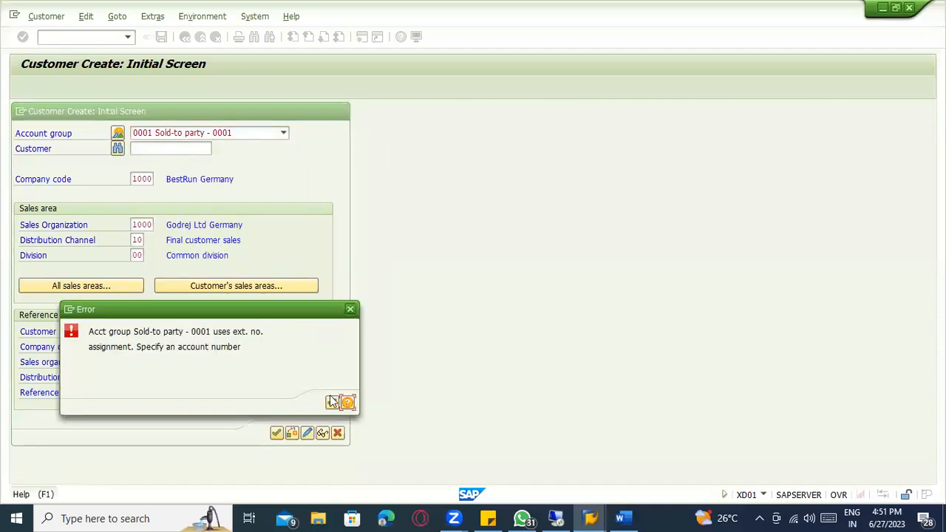
click(330, 402)
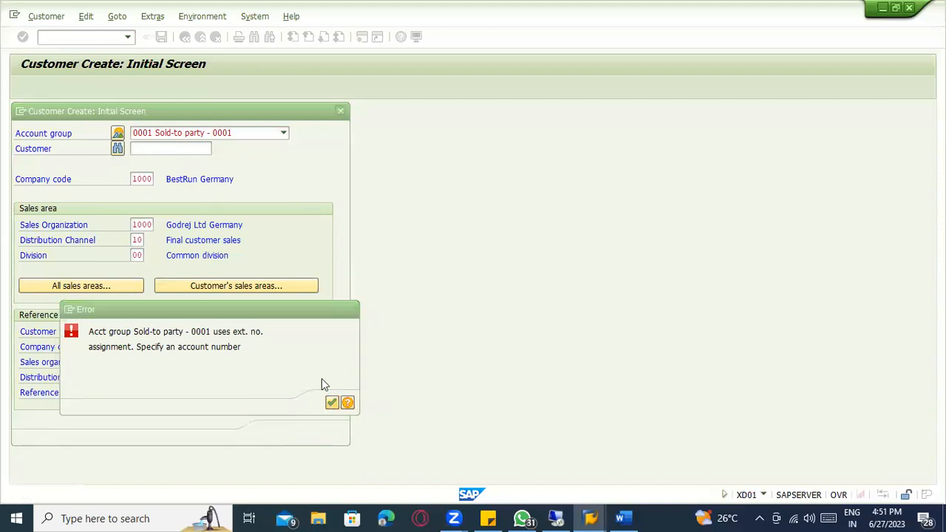
Enter a customer number for the new sold-to party and try to continue to its master data.
click(155, 148)
click(150, 162)
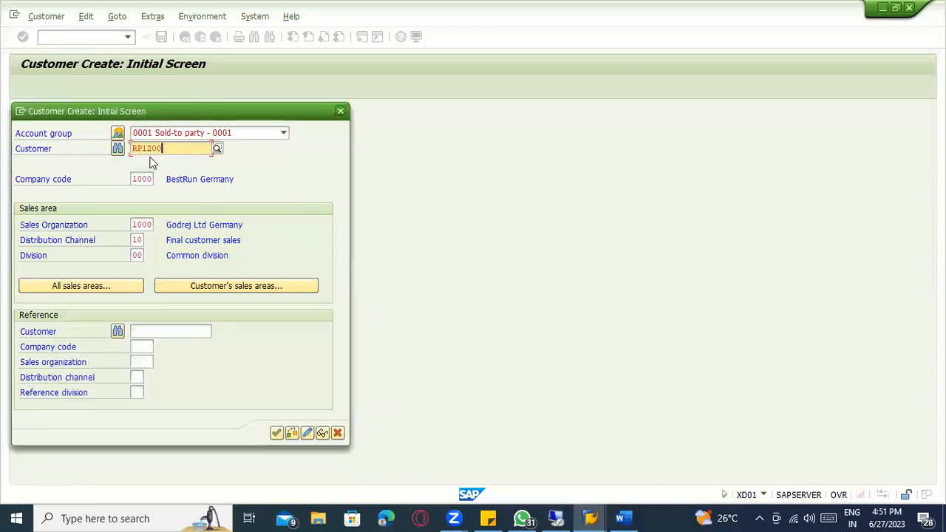
key(BackSpace)
key(BackSpace)
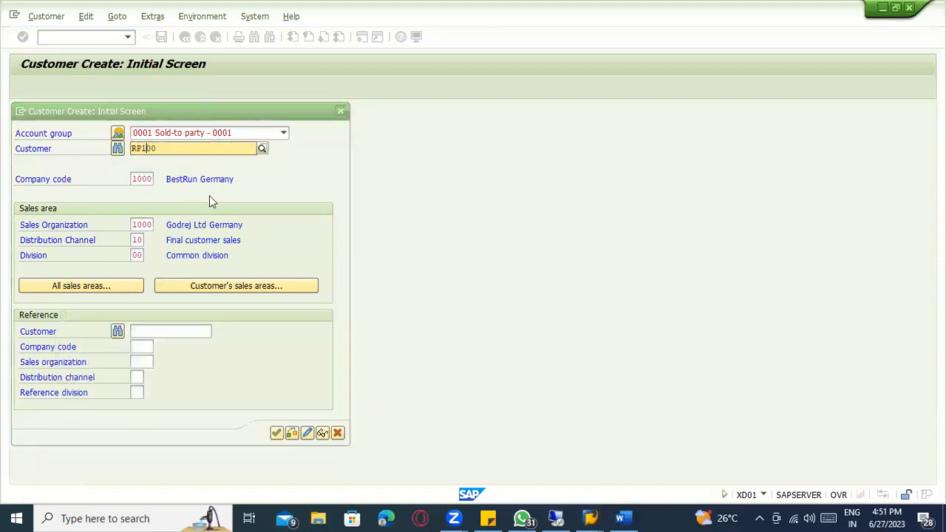
text(3000)
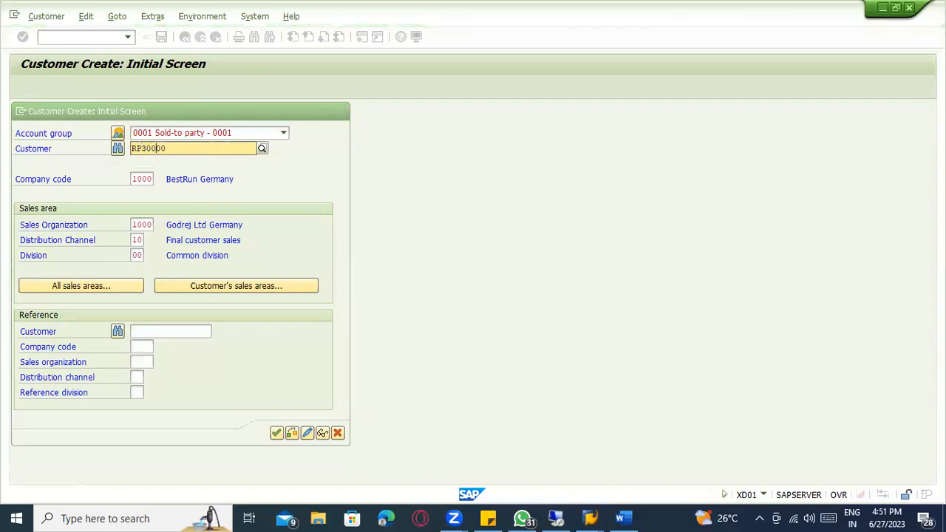
key(Return)
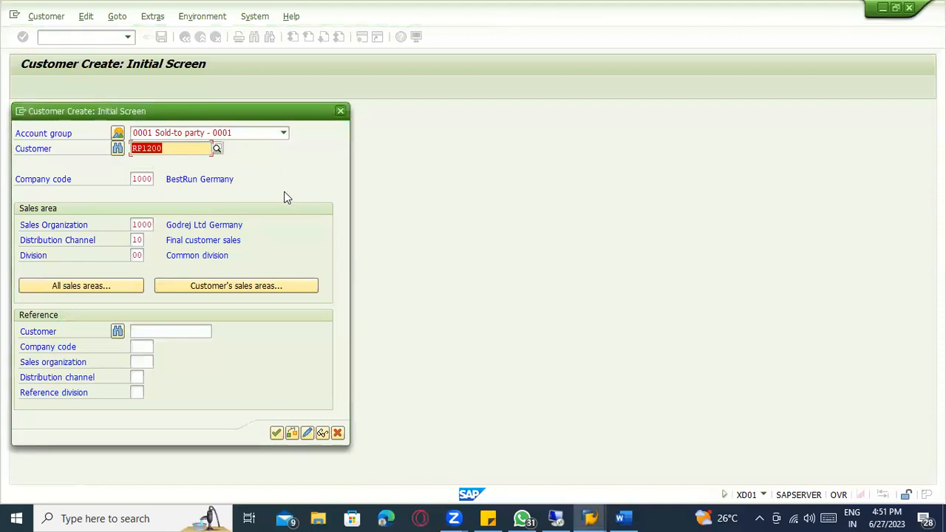
click(276, 432)
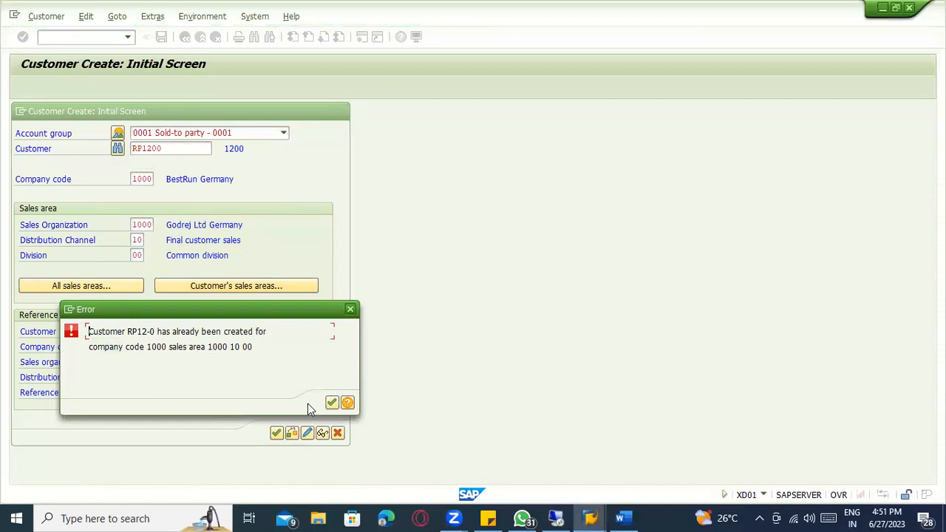
click(352, 309)
Replace the customer number with the one that represents plant 3000.
click(138, 148)
click(143, 149)
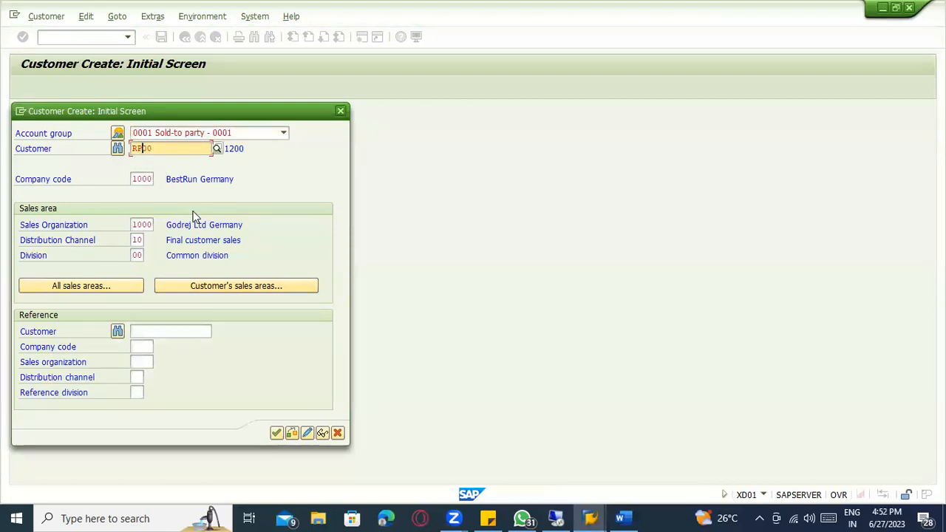
text(3000)
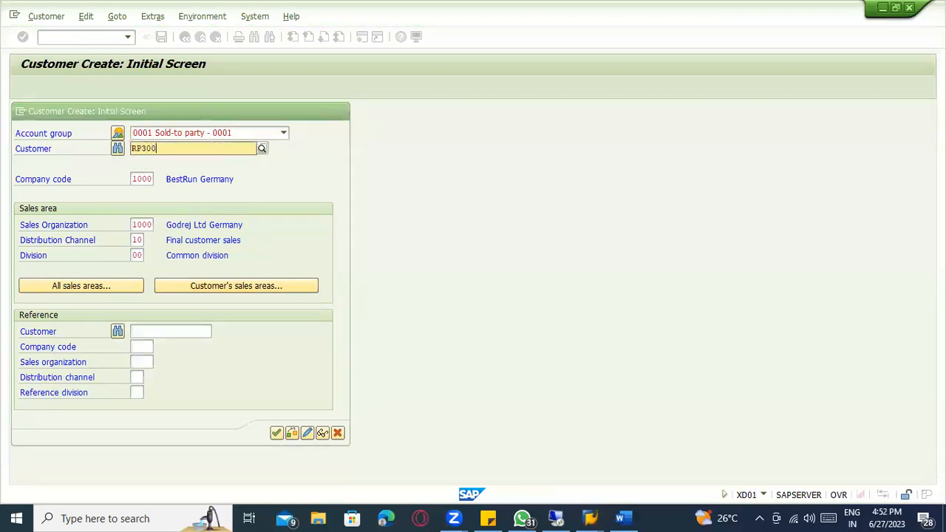
click(308, 196)
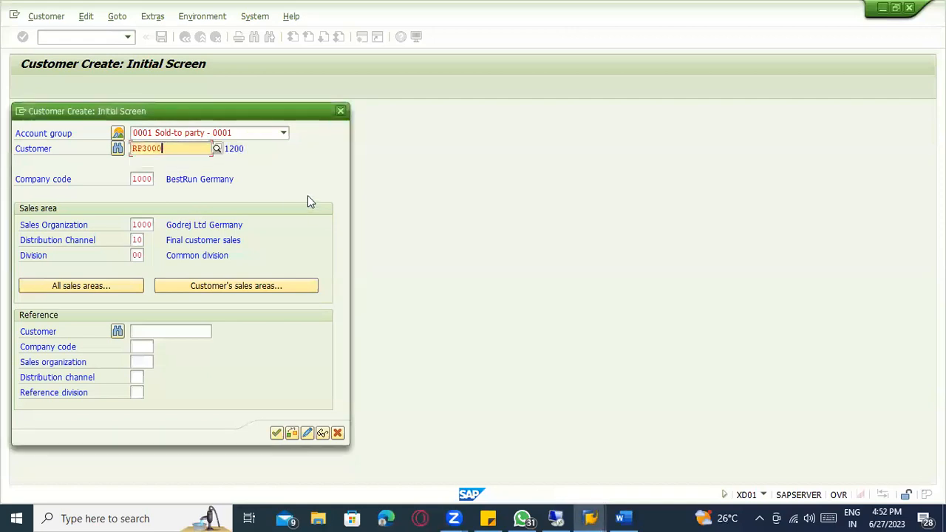
Set the reference customer to the existing customer that represents plant 1200.
click(165, 331)
drag(163, 148, 127, 147)
key(ctrl+c)
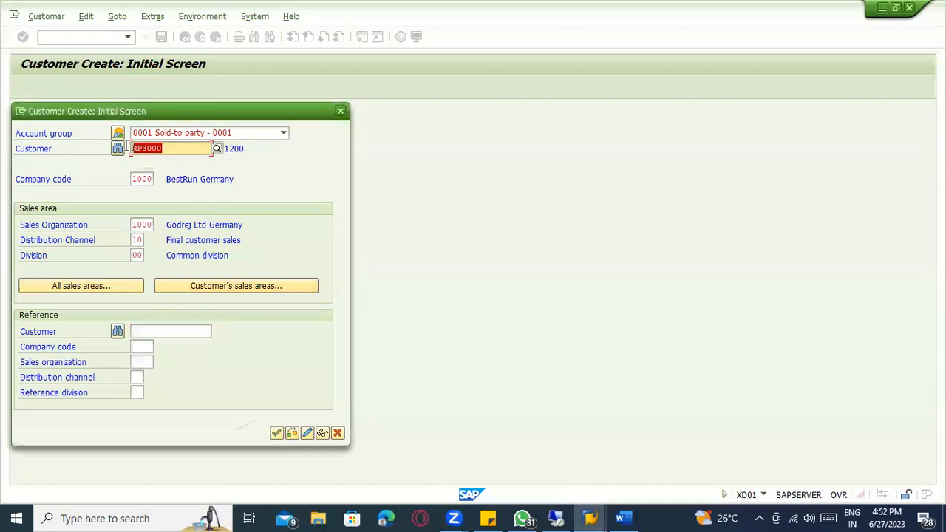
click(150, 332)
key(ctrl+v)
click(146, 332)
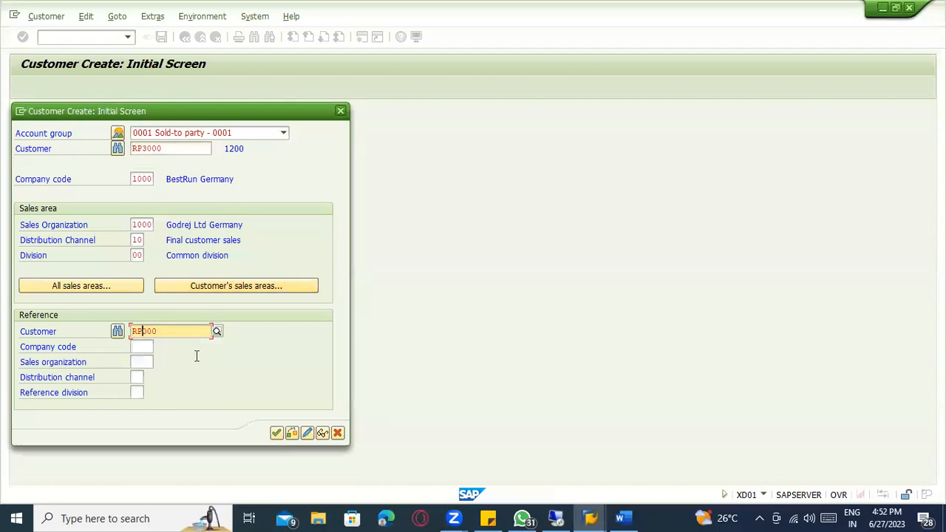
text(1200)
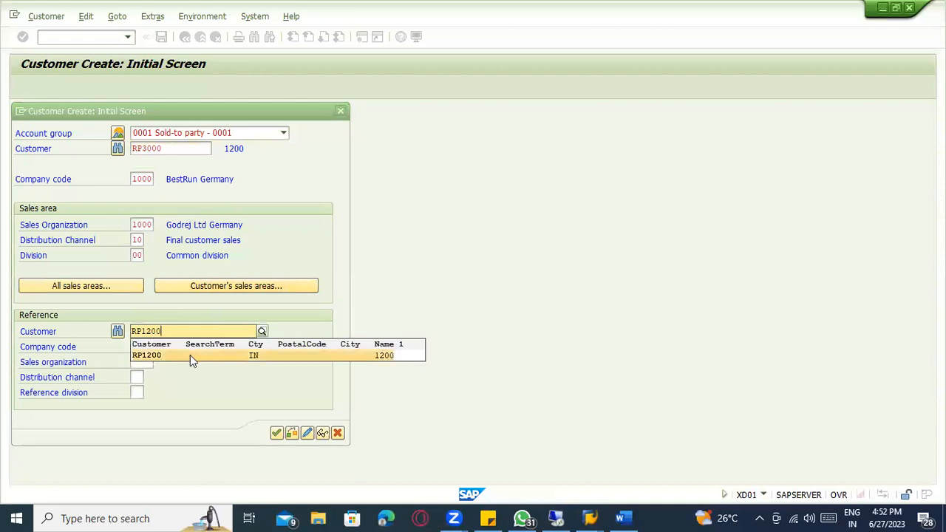
click(187, 356)
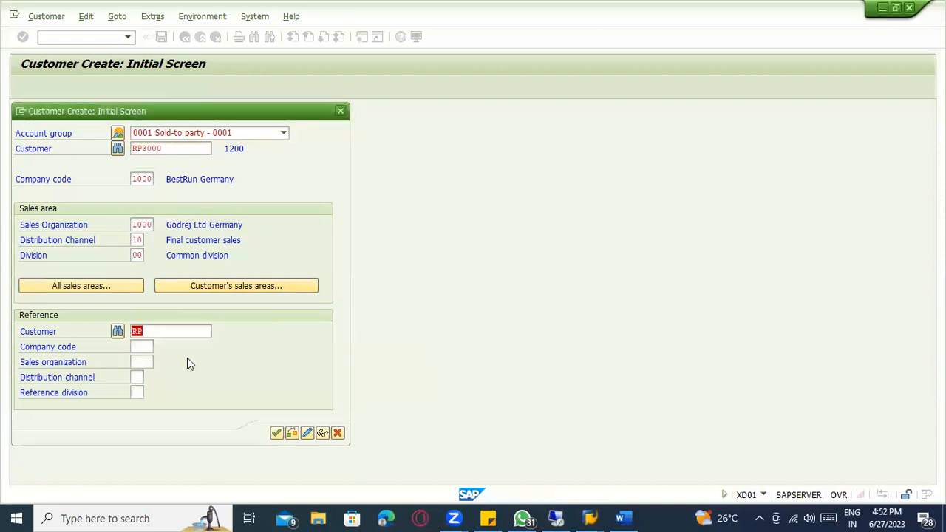
Set the reference to company code 1000, sales organization 1000, distribution channel 10 and division 00, and continue to the customer's general data.
click(136, 347)
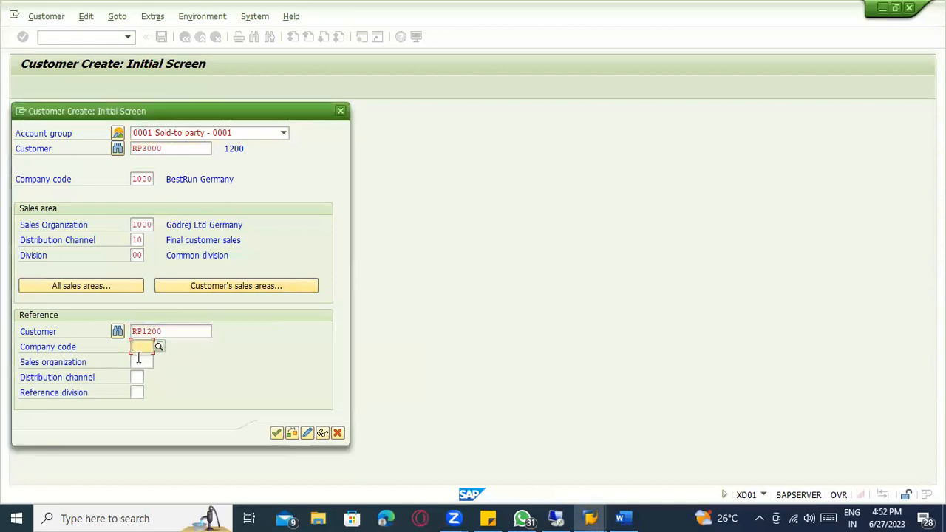
text(1000)
key(Tab)
text(1000)
key(Tab)
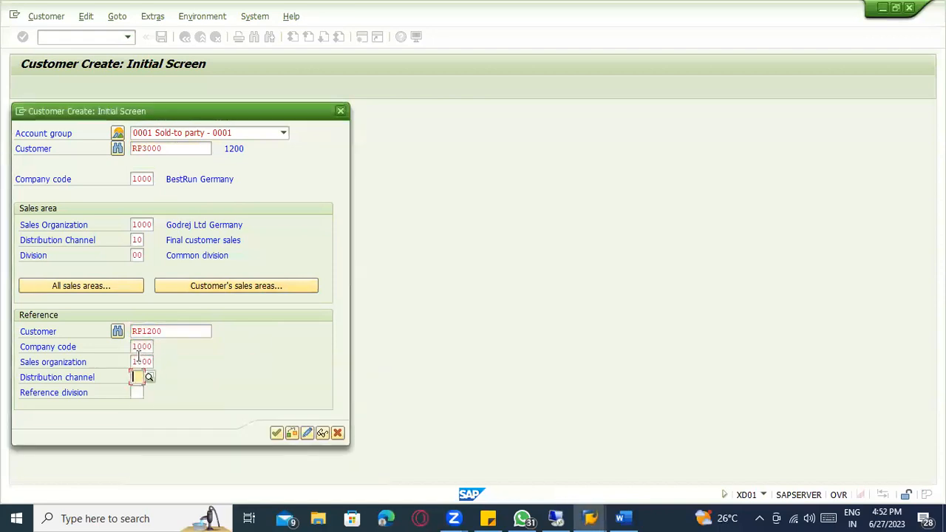
text(10)
key(Tab)
text(00)
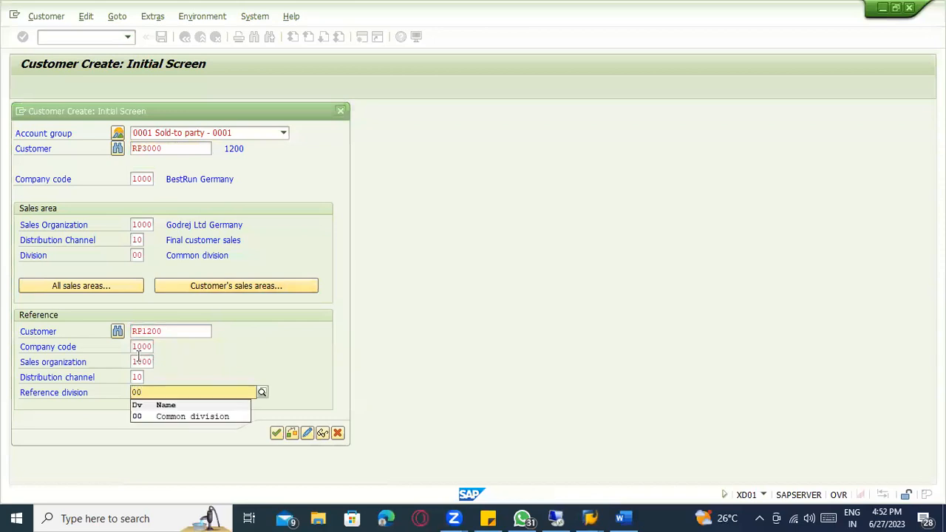
click(129, 416)
click(276, 433)
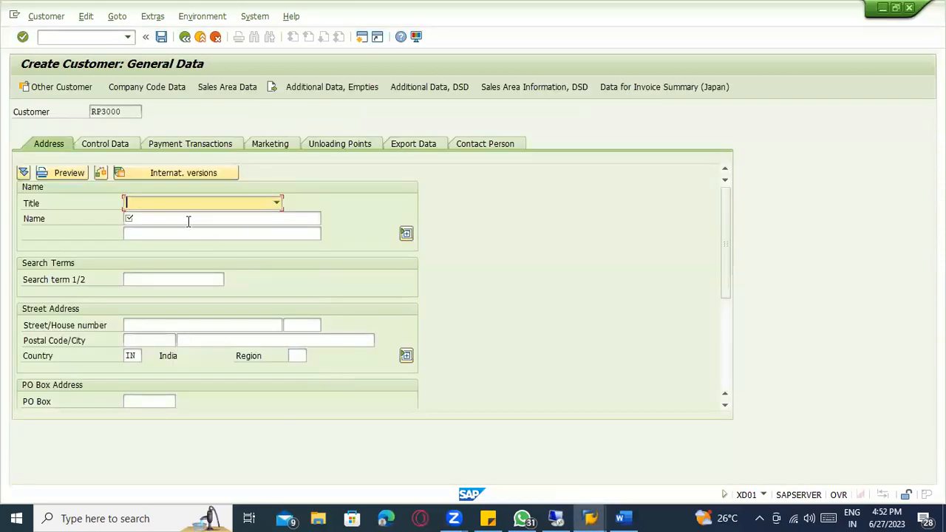
Set the customer's name to 3000 in the address data.
click(188, 220)
click(170, 219)
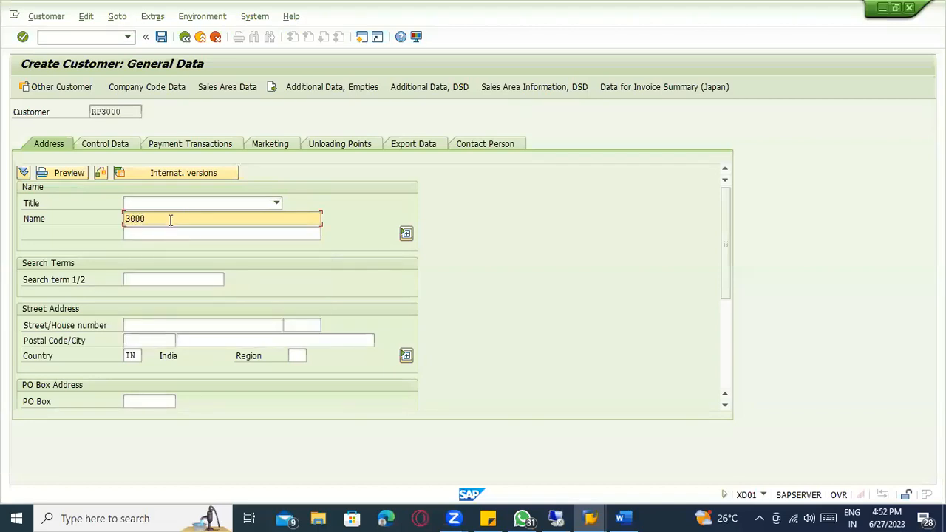
key(Return)
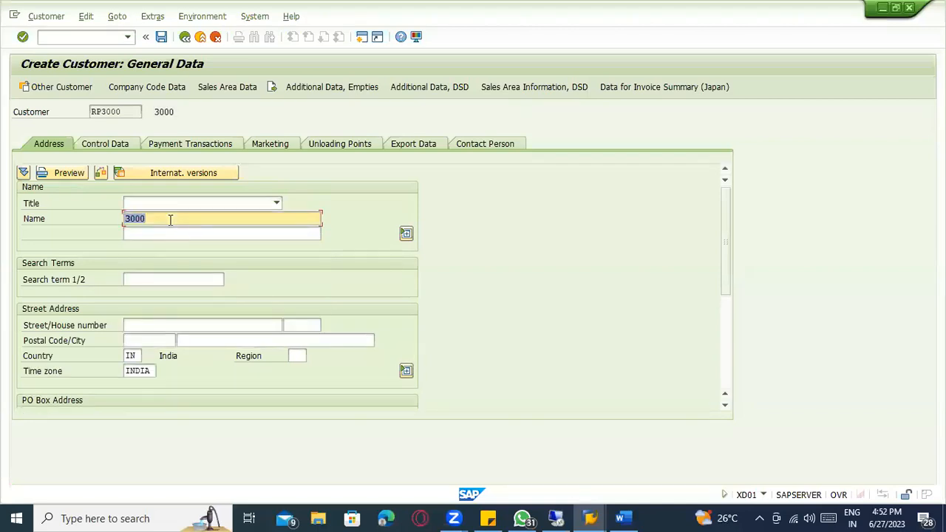
Check the delivering plant in the shipping view of the customer's sales area data.
click(164, 92)
click(199, 87)
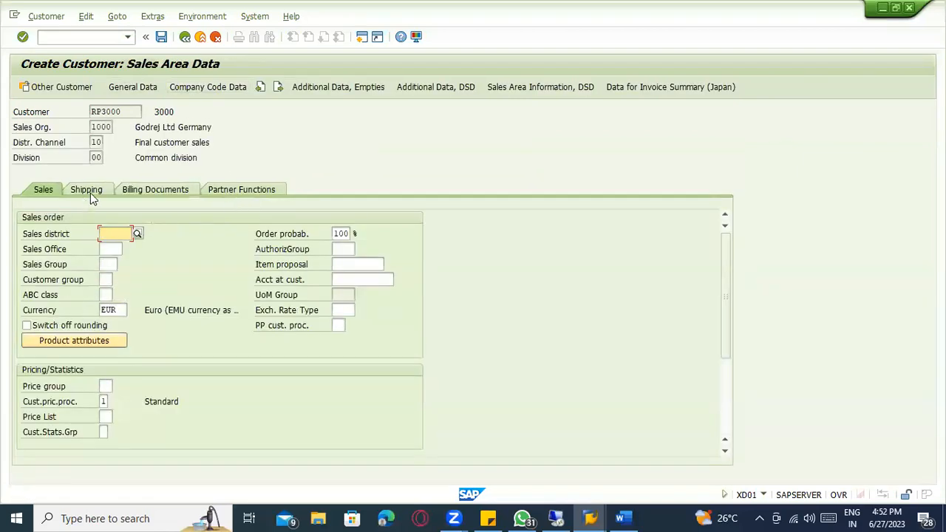
click(90, 193)
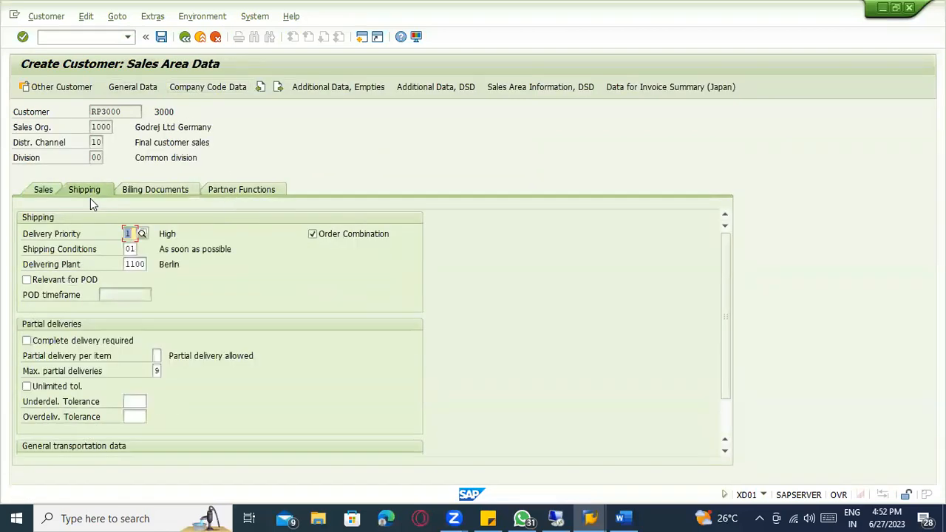
click(131, 267)
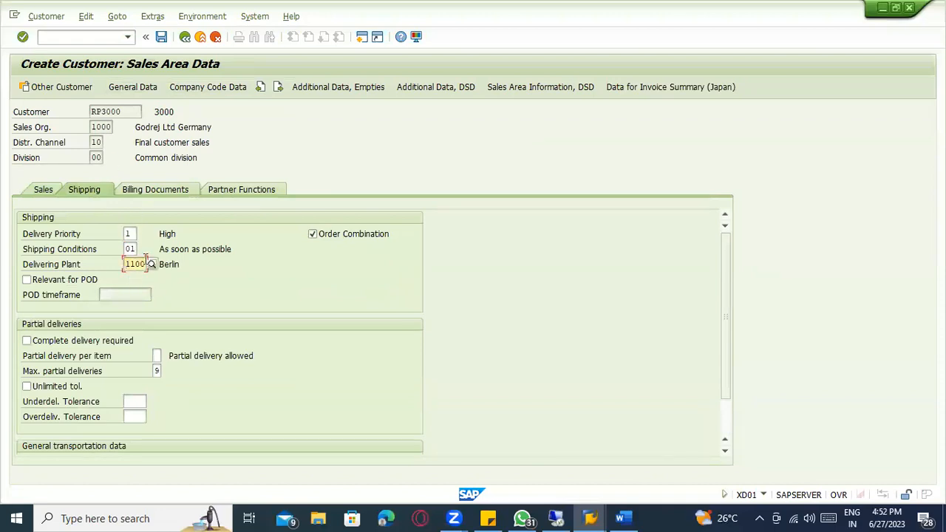
click(136, 267)
click(159, 263)
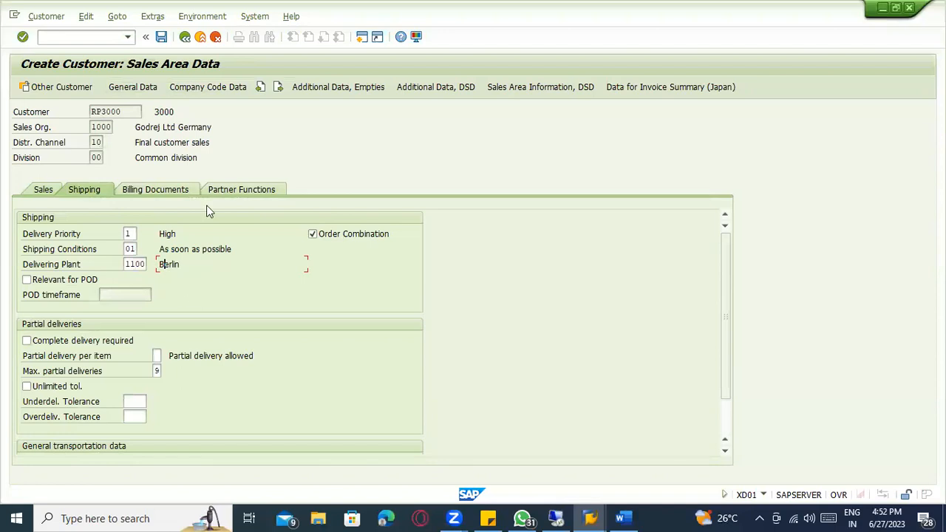
Enter tax classification 0 for the countries and tax categories in the billing documents view, and save the customer.
click(162, 39)
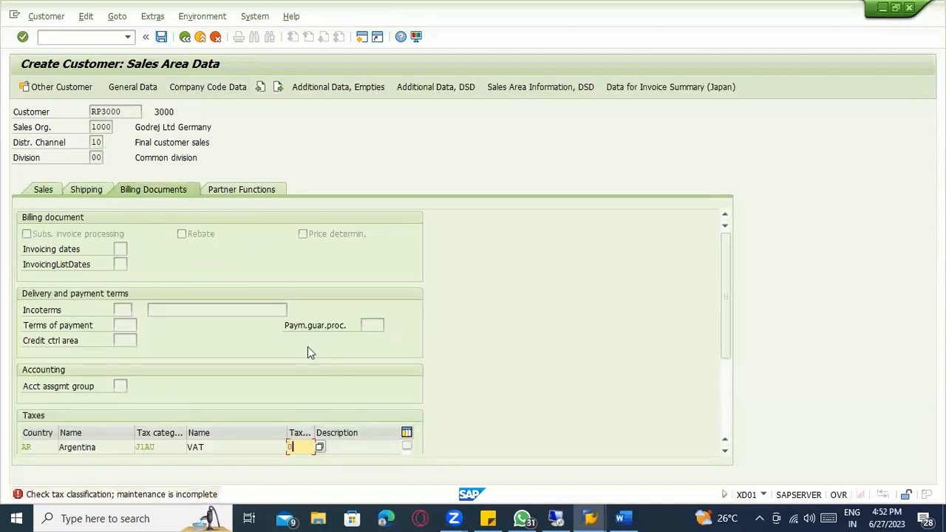
text(0)
key(Return)
text(0)
key(Return)
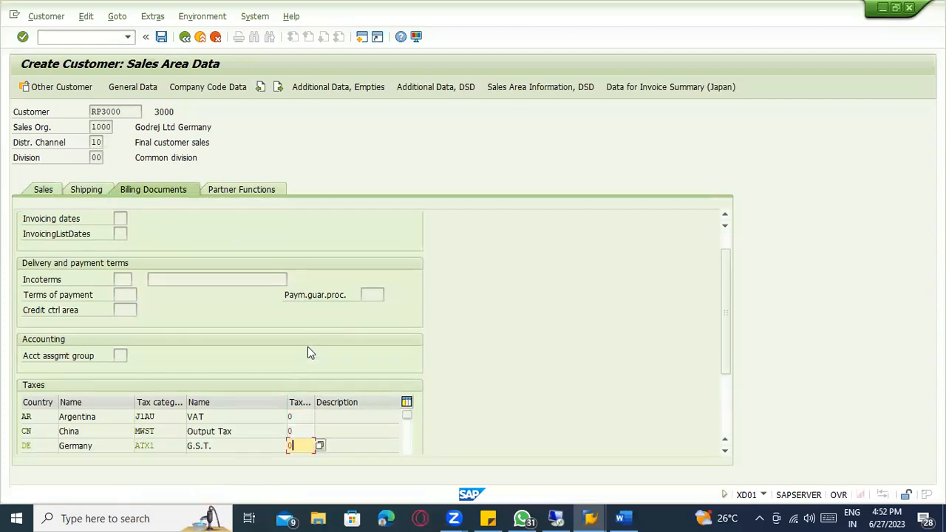
text(0)
key(Return)
text(0)
key(Return)
text(0)
key(Return)
text(0)
key(Return)
text(0)
key(Return)
key(Return)
key(Return)
text(0)
key(Return)
text(0)
key(Return)
text(0)
key(Return)
key(ctrl+s)
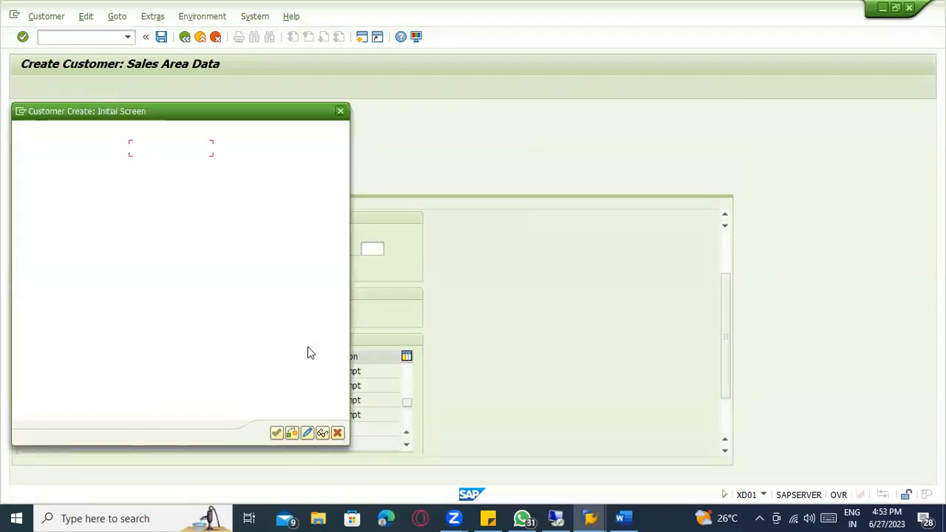
Display the saved customer's sales area data, dismissing the express document notice.
click(322, 432)
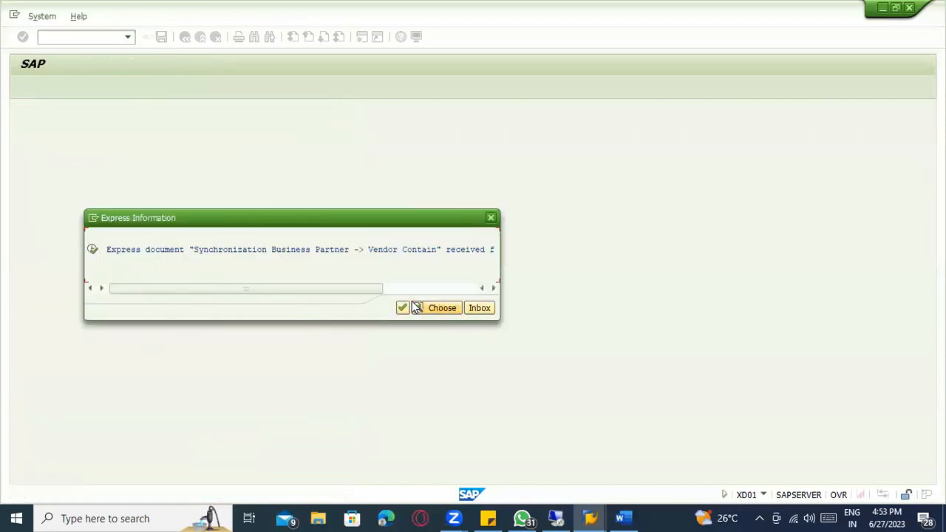
click(408, 304)
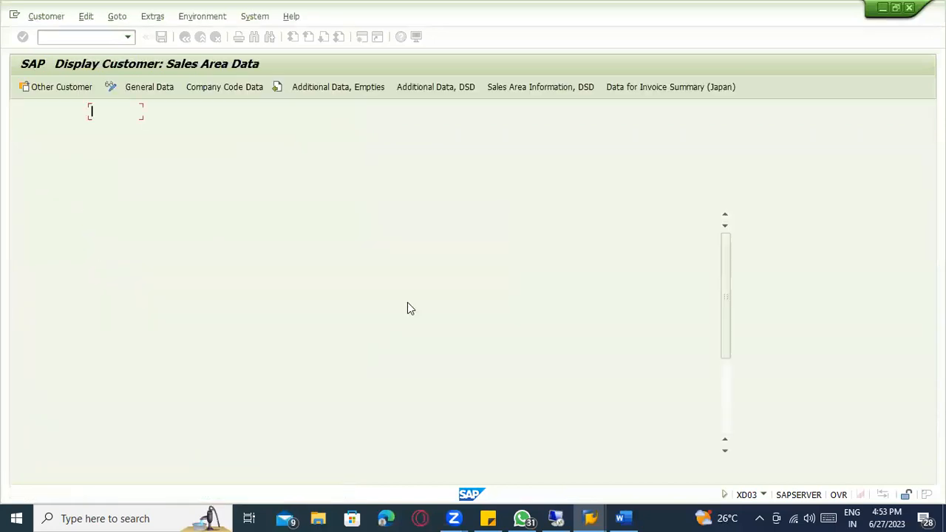
drag(120, 112, 72, 106)
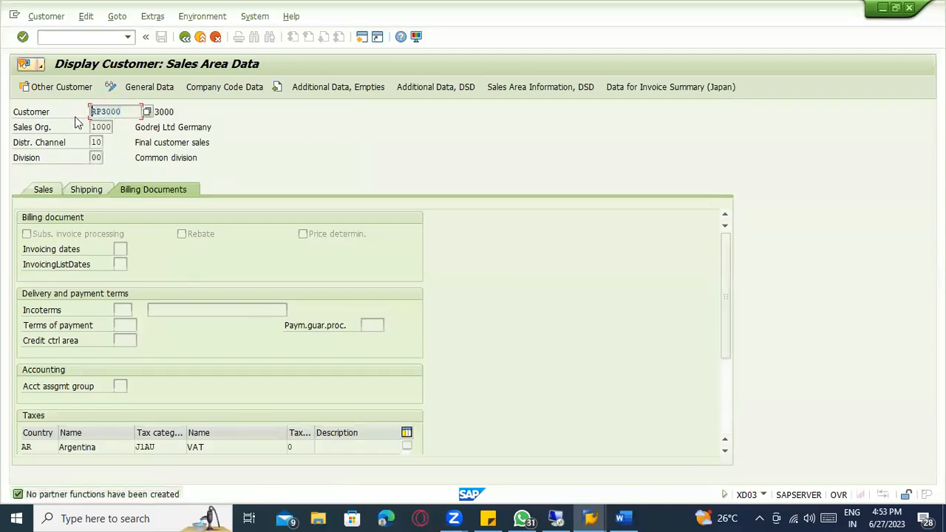
Leave the customer display and return to the SAP Easy Access screen.
click(74, 37)
text(/nxd01)
key(Return)
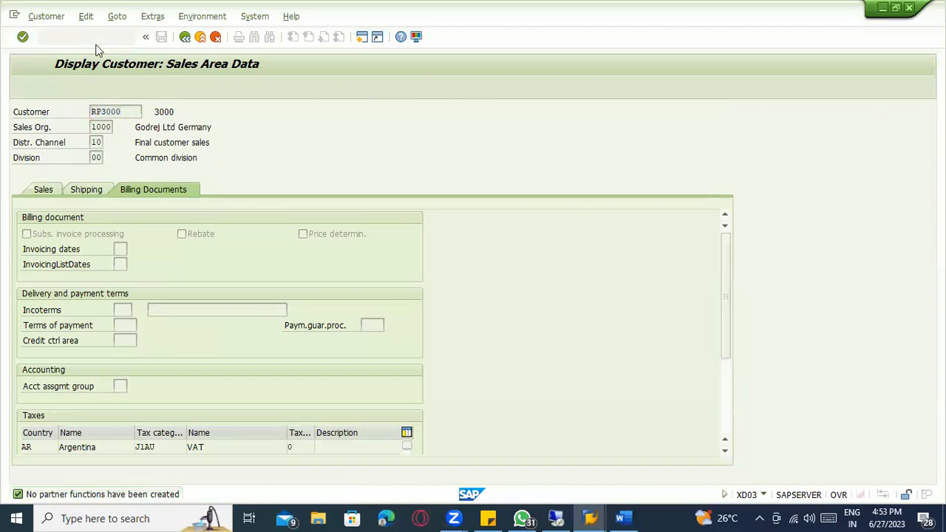
key(Escape)
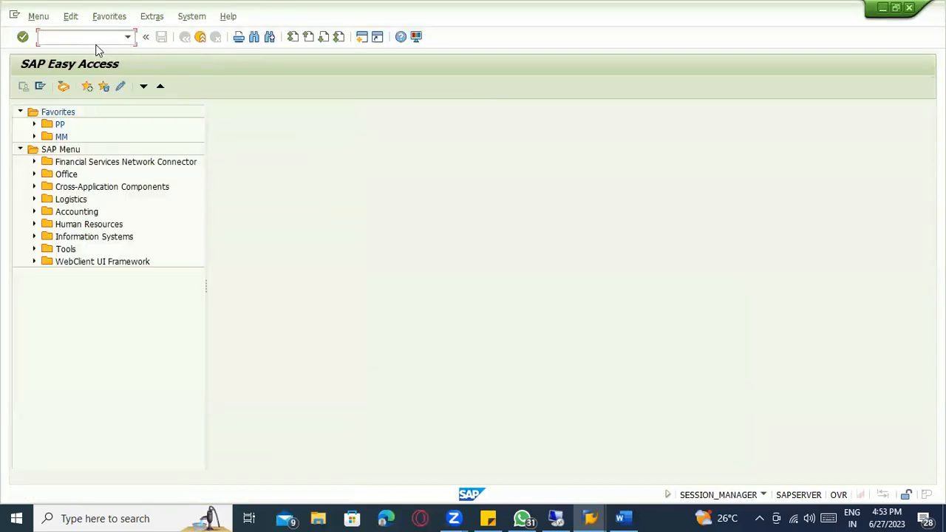
Start vendor creation with transaction XK01, and switch to the inter-company STO notes in Word.
text(XK01)
key(Return)
key(alt+Tab)
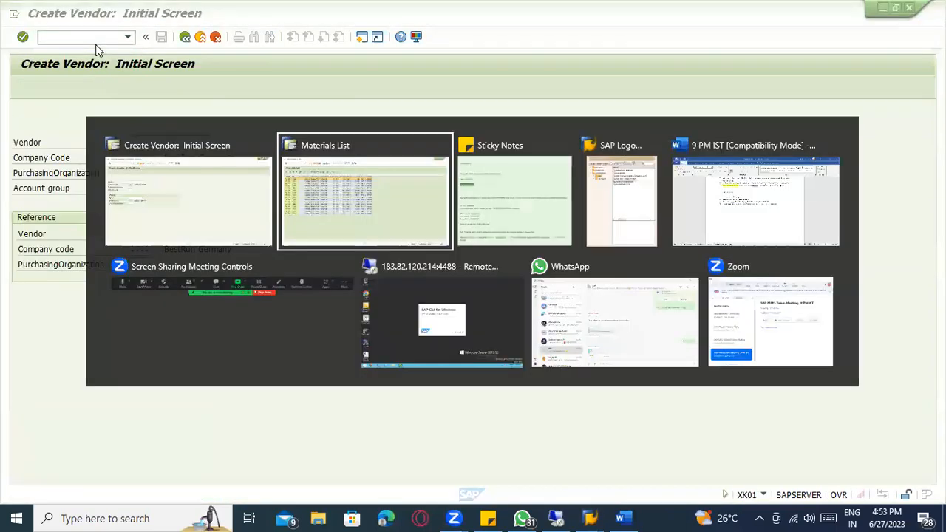
key(alt+Tab)
key(alt+Tab)
key(alt+Tab)
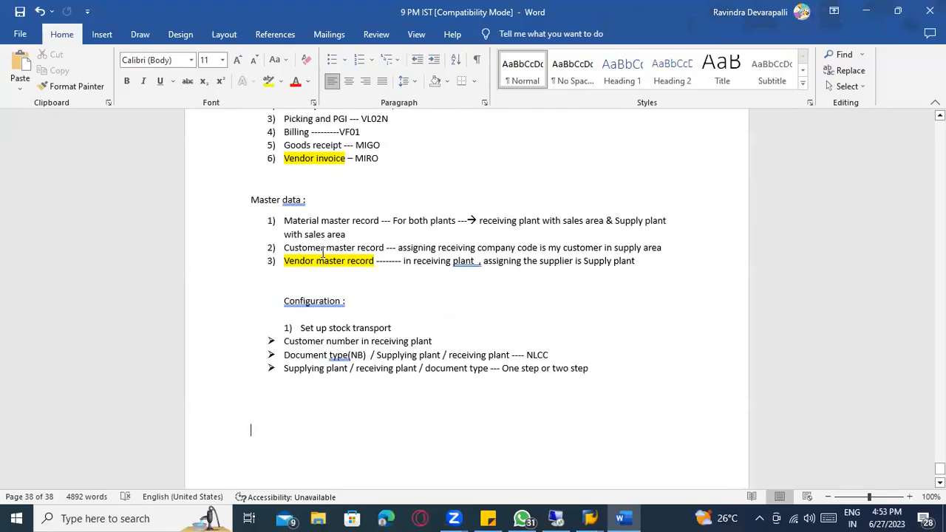
Examine the vendor master record requirements in the notes' master data list, and return to the vendor creation screen in SAP.
click(323, 249)
click(328, 221)
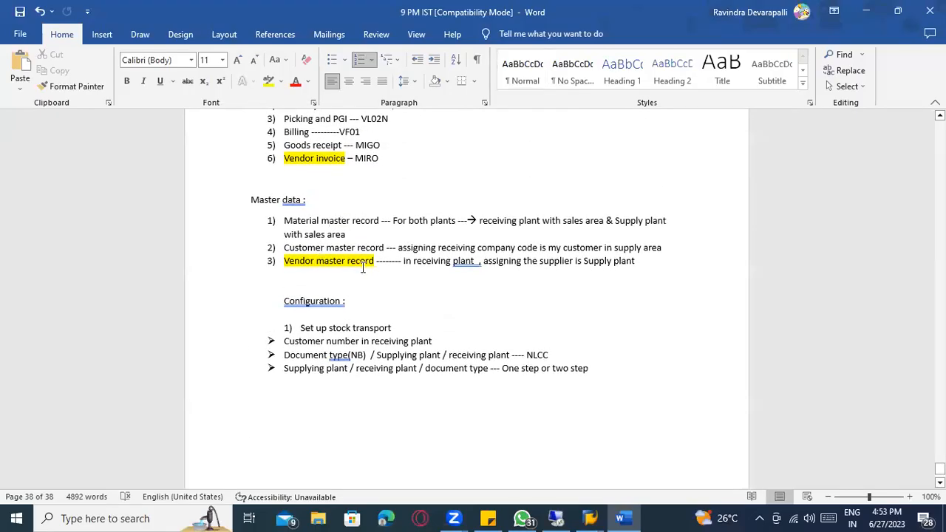
drag(378, 264, 284, 263)
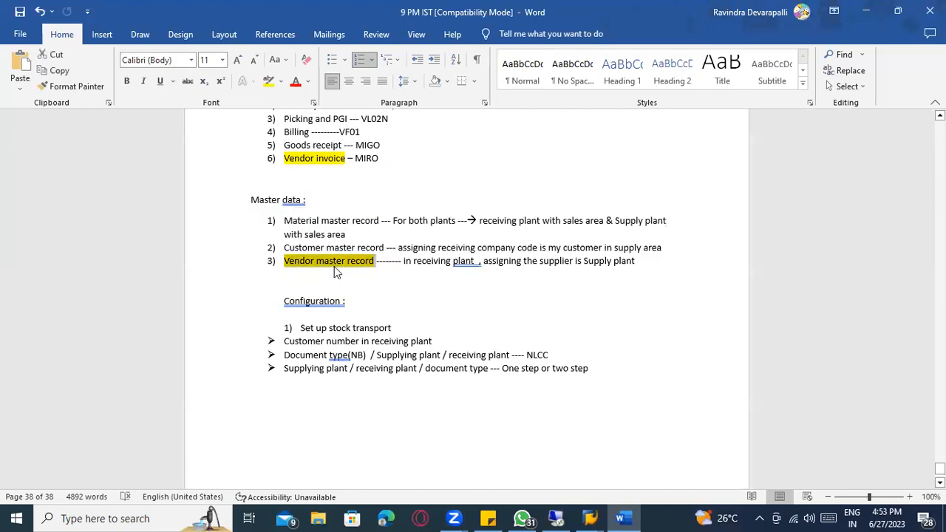
key(alt+Tab)
key(alt+Tab)
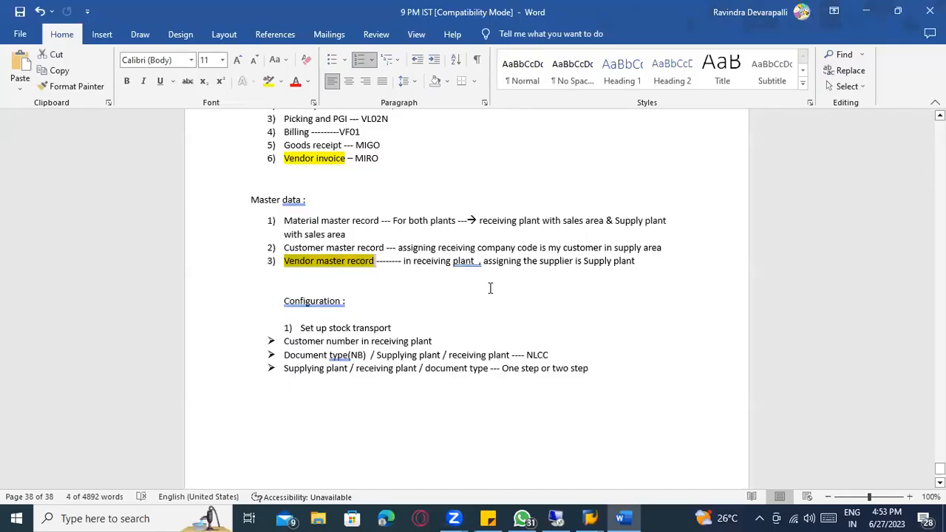
click(369, 268)
scroll(373, 268, down, 5)
scroll(381, 281, up, 9)
scroll(414, 318, down, 2)
scroll(450, 352, down, 1)
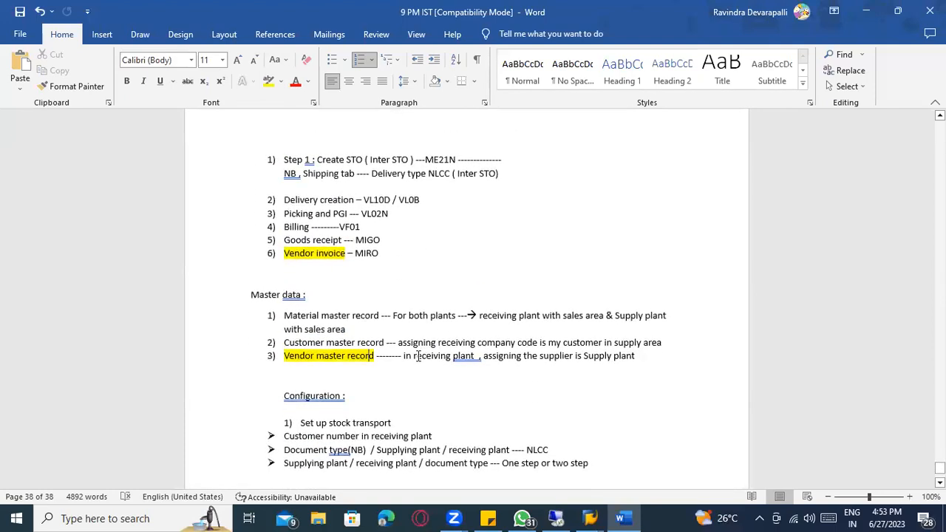
click(452, 357)
click(329, 355)
click(604, 360)
key(alt+Tab)
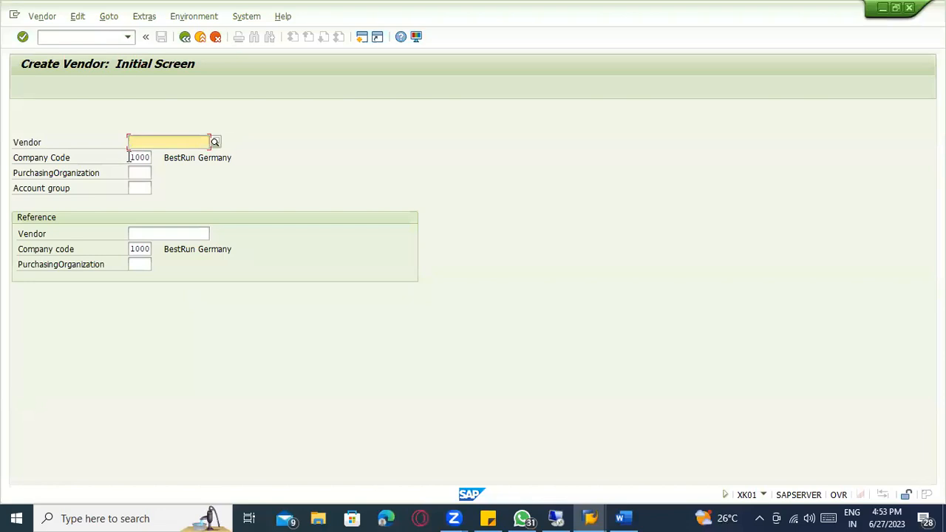
Set the new vendor's company code to 3000, choosing it from the list of company codes.
click(129, 158)
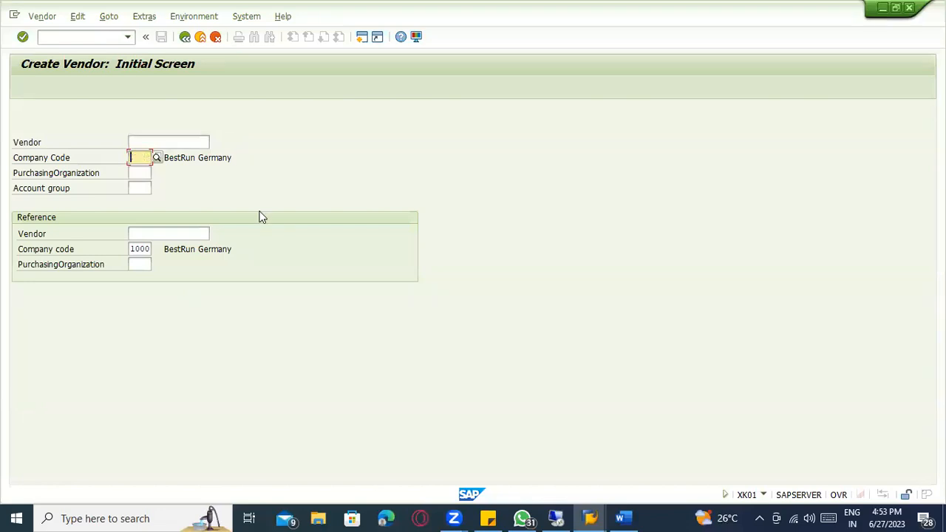
text(3000)
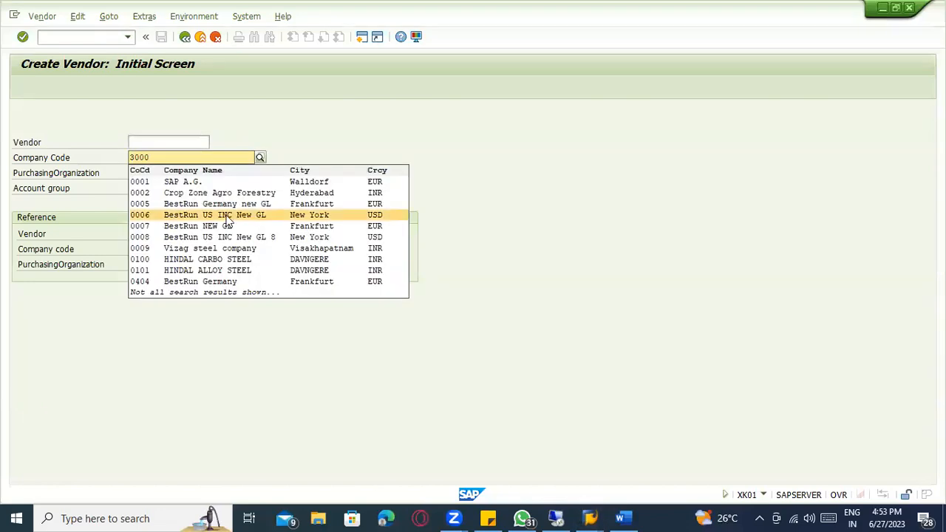
key(Return)
click(157, 159)
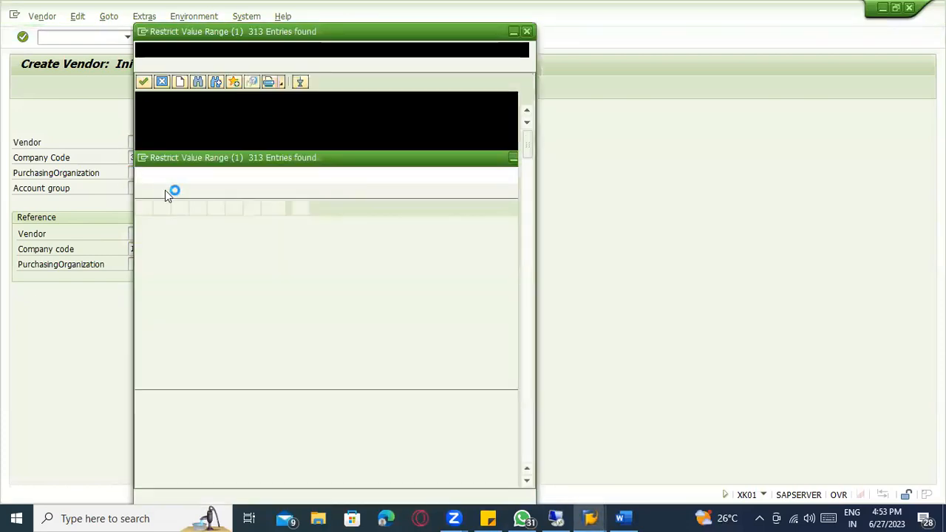
scroll(176, 410, down, 9)
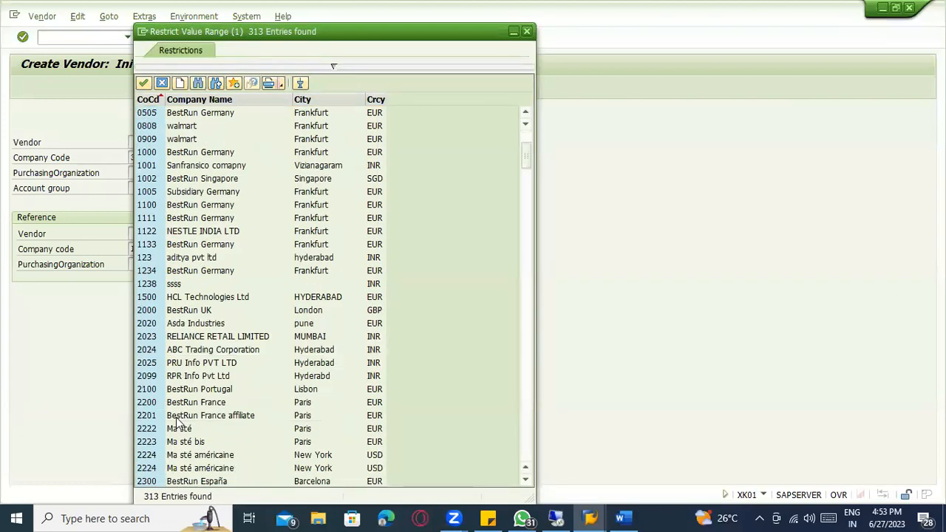
scroll(178, 421, down, 2)
click(147, 364)
double_click(147, 363)
Set the vendor's purchasing organization to 3000 and clear the company code in the reference data.
click(140, 187)
click(138, 174)
text(3000)
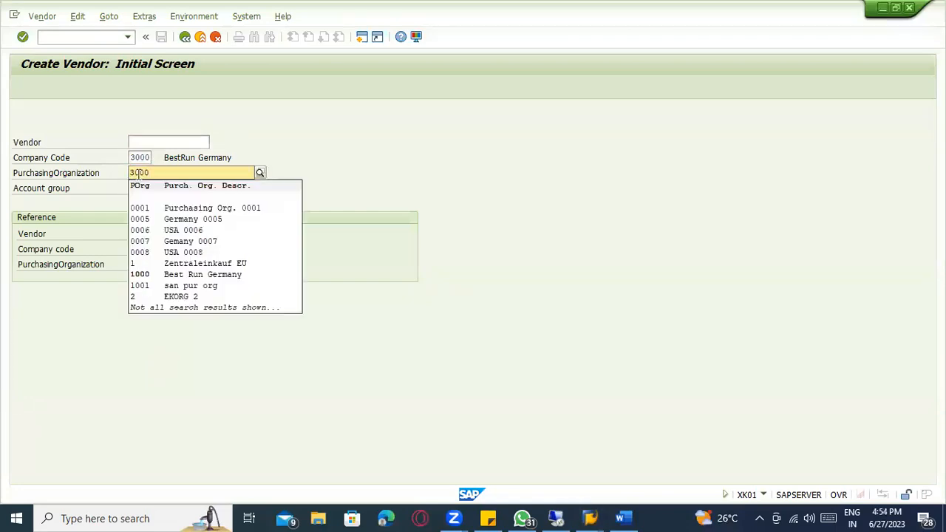
click(147, 189)
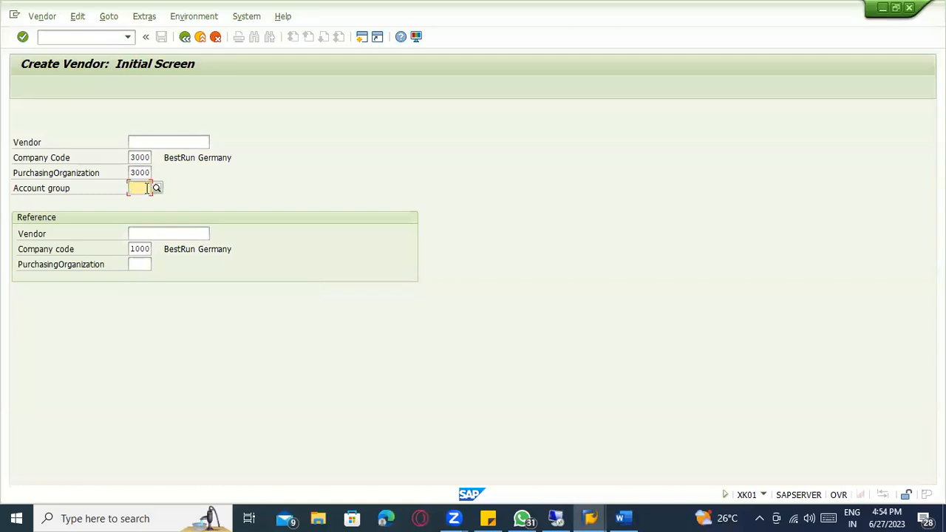
click(137, 251)
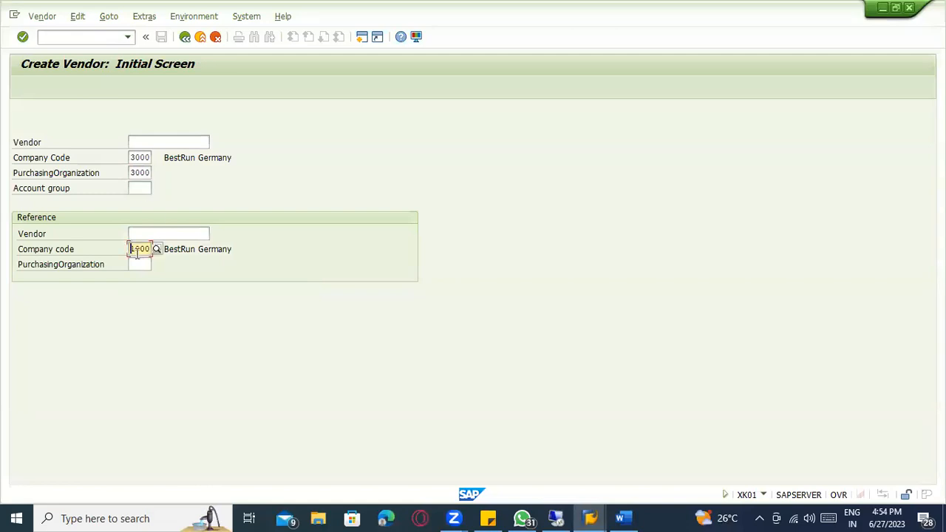
key(Delete)
Assign account group 0007 (Plants), enter the vendor account number for plant 1100, and continue to the address data.
click(138, 189)
text(0007)
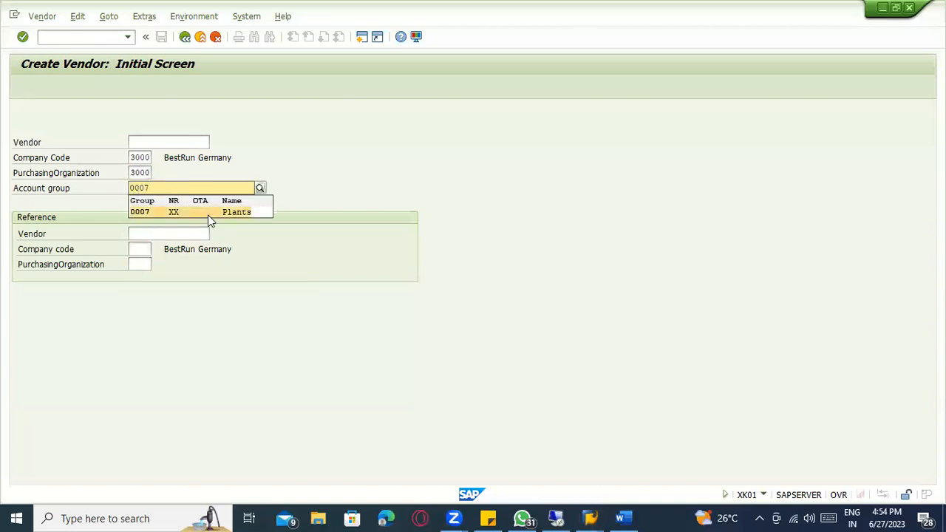
click(208, 213)
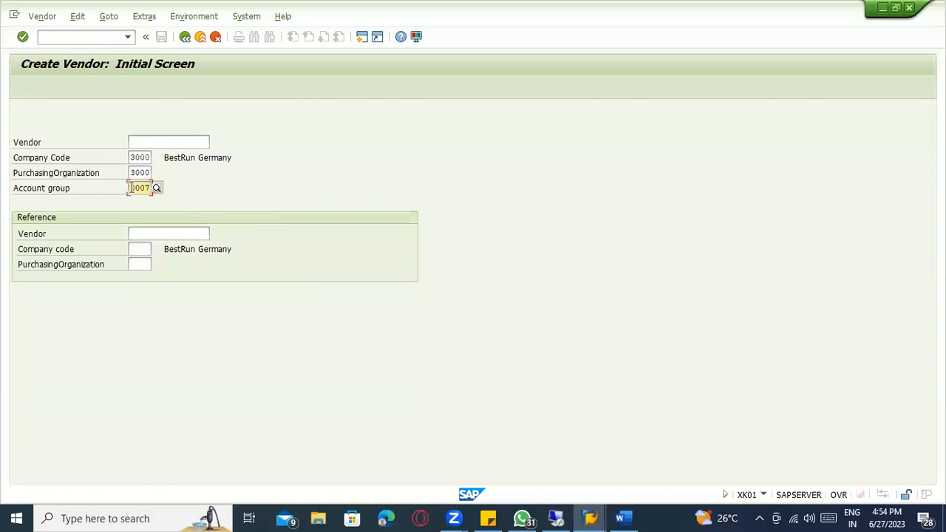
drag(131, 188, 162, 188)
click(64, 189)
click(142, 186)
key(Return)
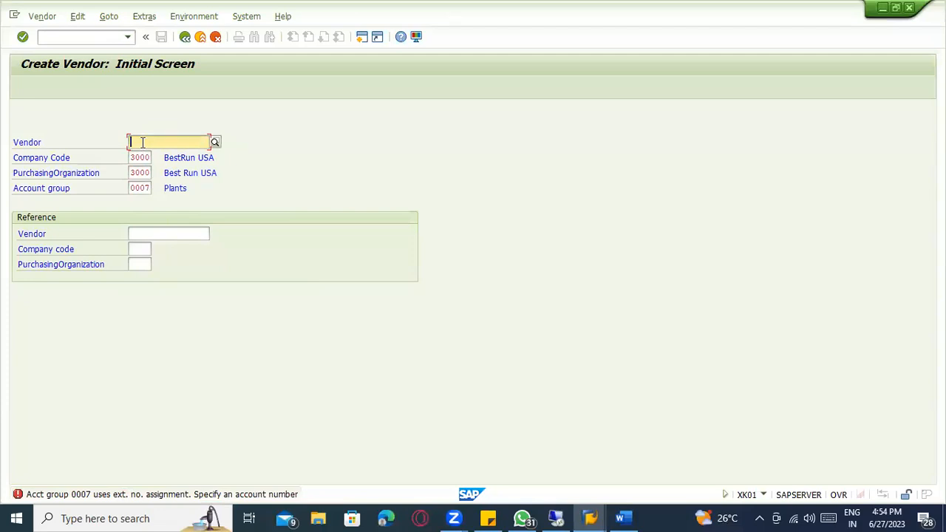
text(SP1100)
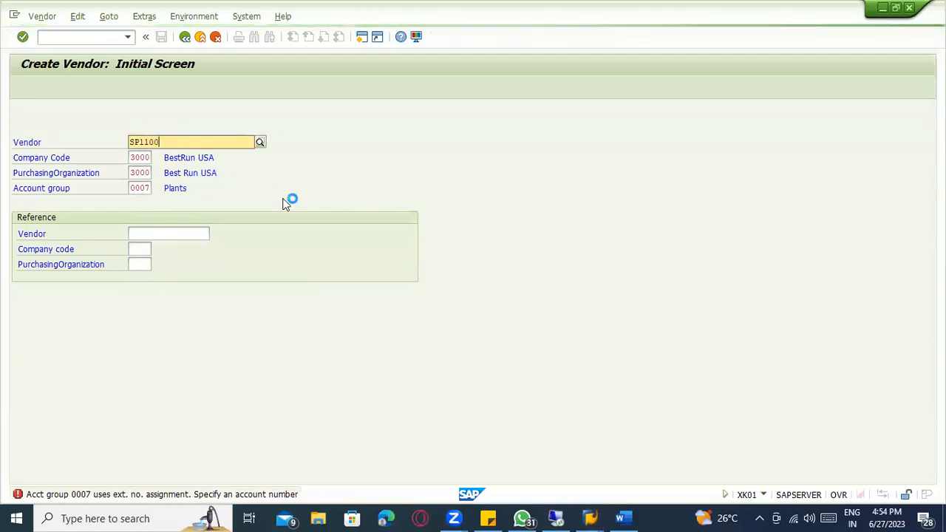
key(Return)
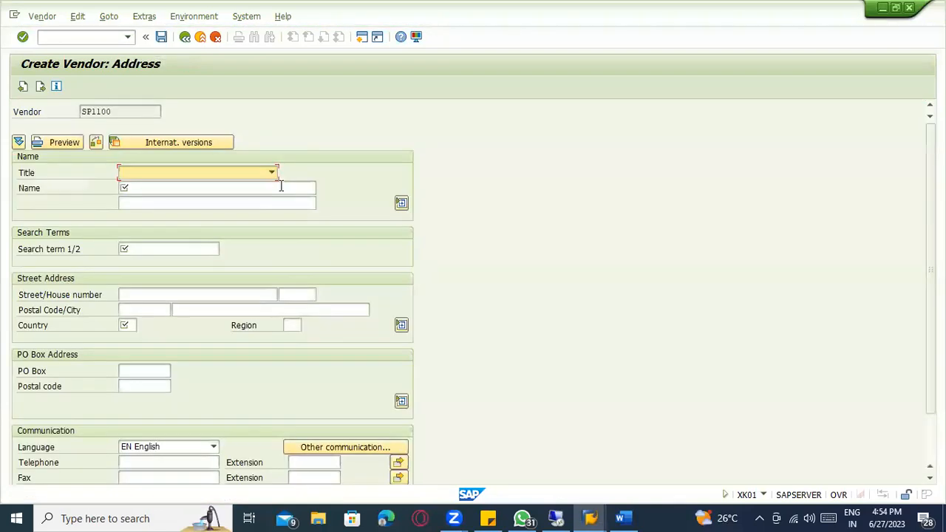
Fill in the vendor address with name 1100, search term 1100 and country IN, and continue to the control data.
click(281, 186)
text(11)
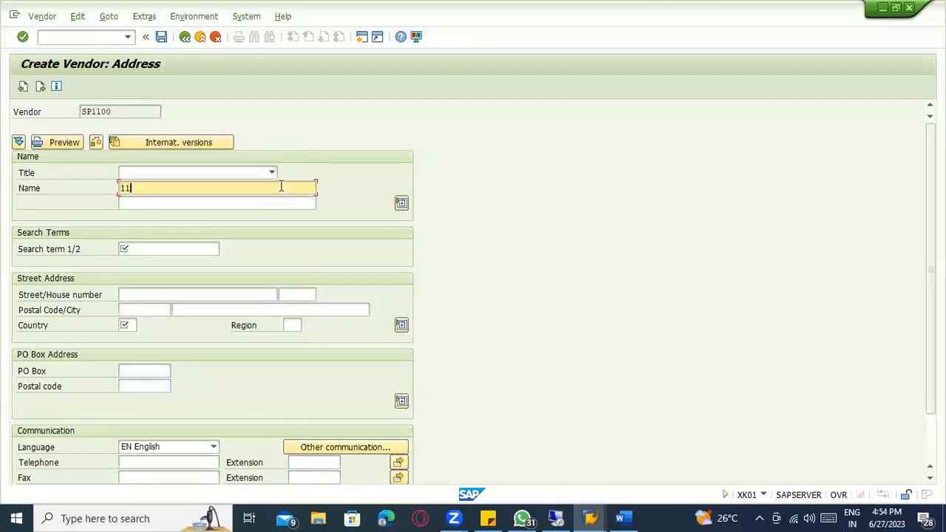
text(00)
key(Tab)
key(Tab)
text(110)
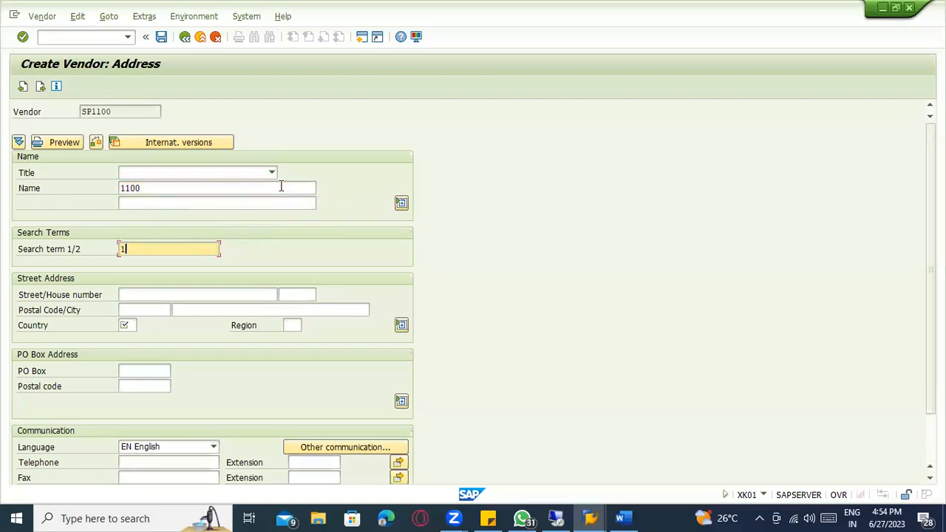
text(0)
key(Tab)
key(Tab)
key(Tab)
key(Tab)
key(Tab)
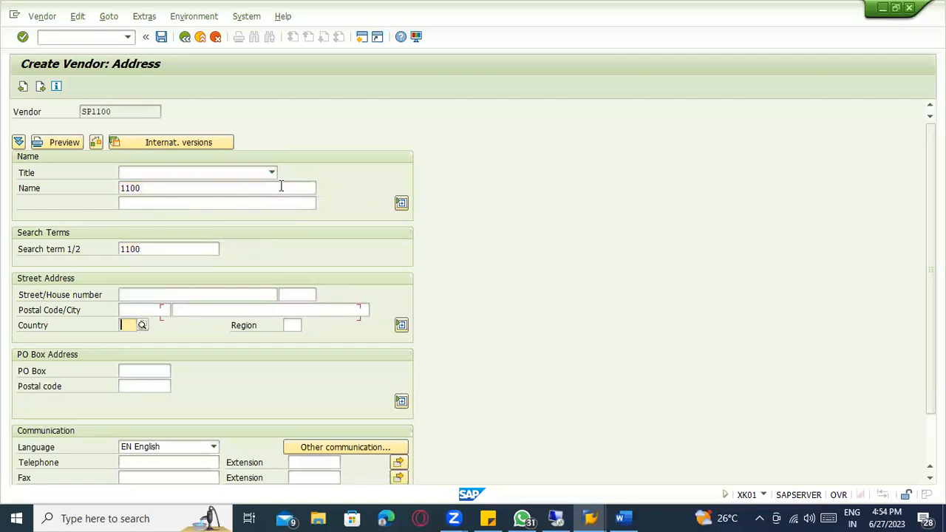
text(IN)
key(Return)
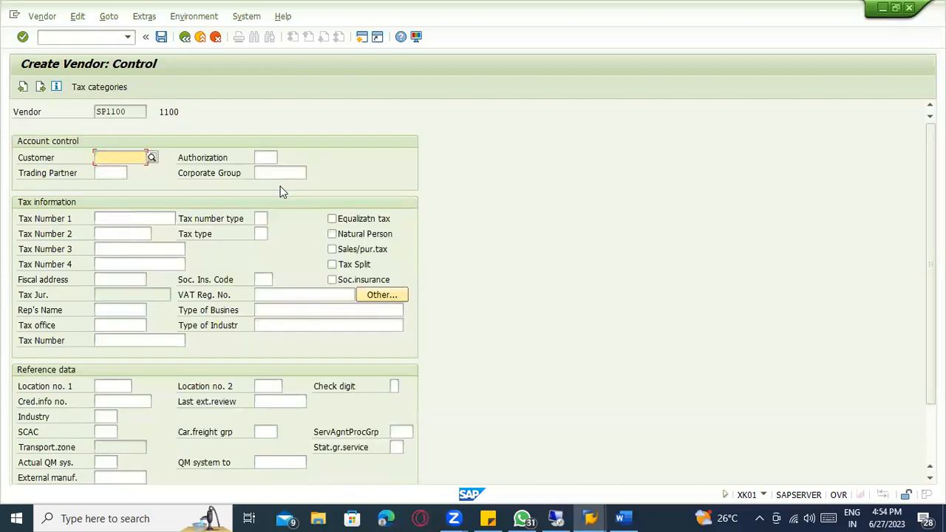
Enter reconciliation account 161000 and cash management group A1 in the vendor's accounting information, and continue to the payment transactions.
key(Return)
key(Return)
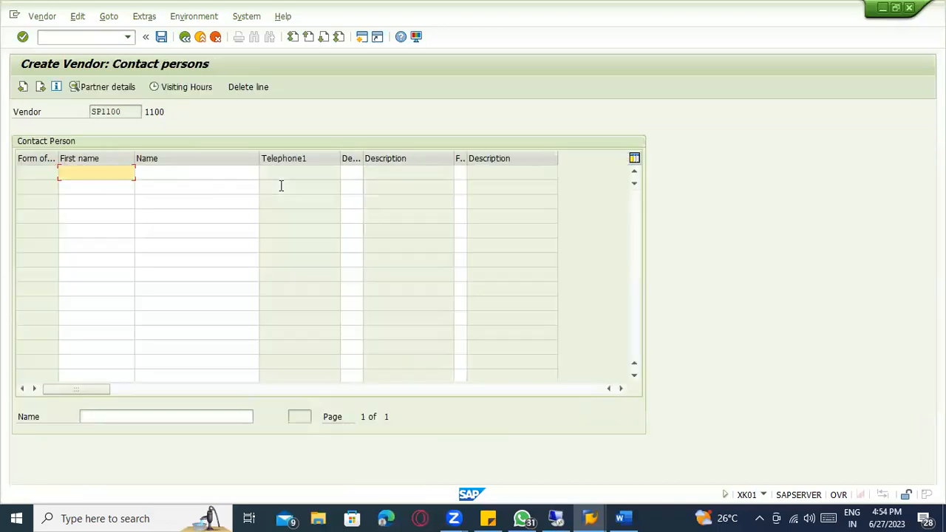
key(Return)
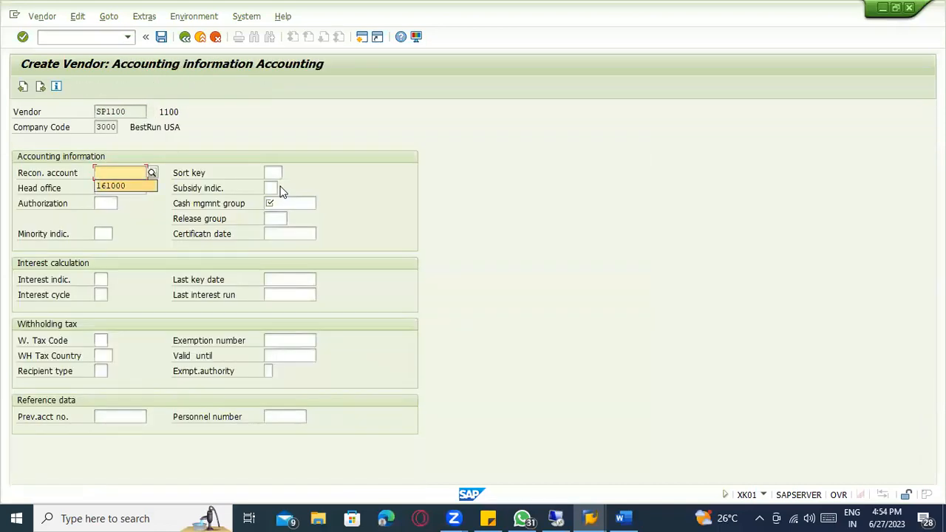
key(Return)
key(Tab)
key(Tab)
key(Tab)
key(Tab)
key(Tab)
text(A1)
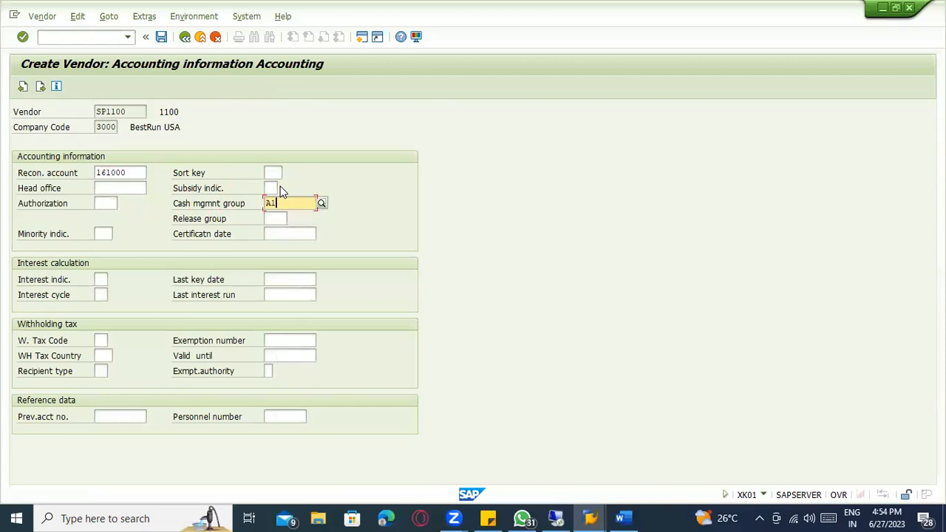
key(Return)
key(Return)
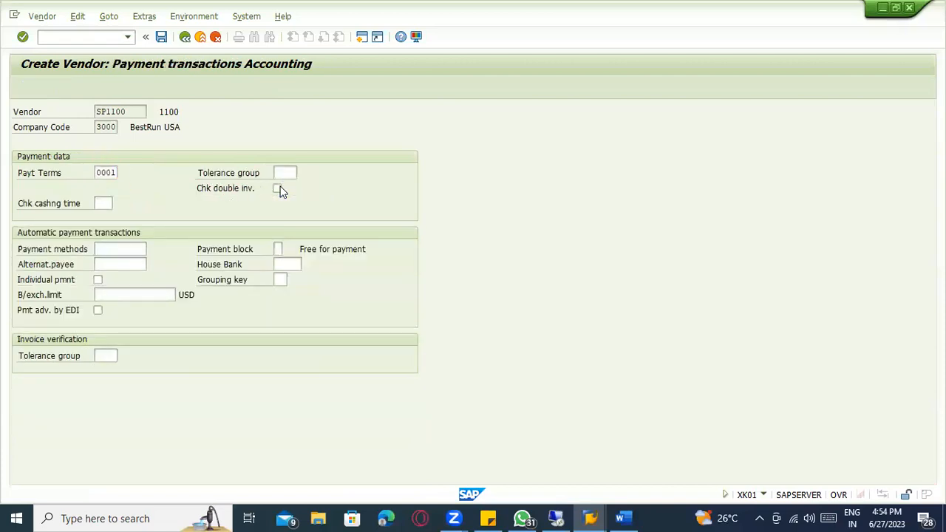
Set the order currency to INR in the vendor's purchasing data.
key(Return)
key(Return)
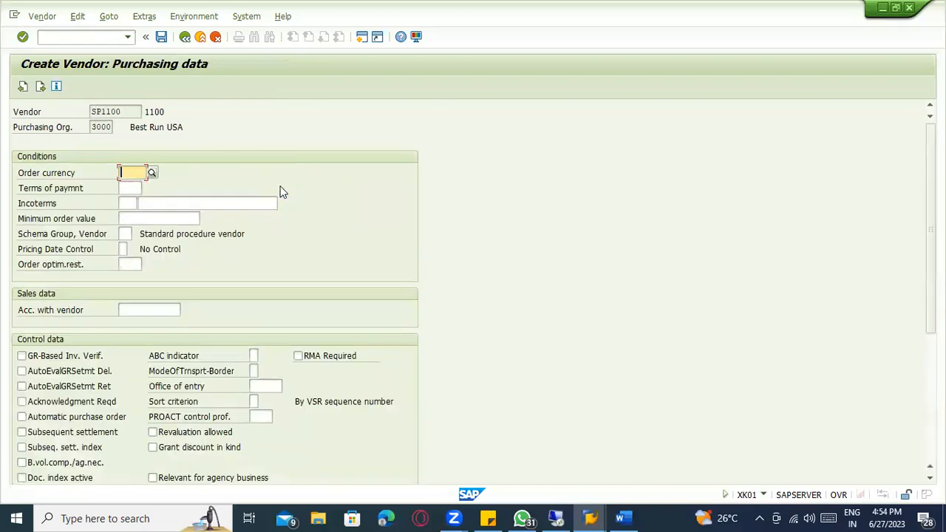
text(INR)
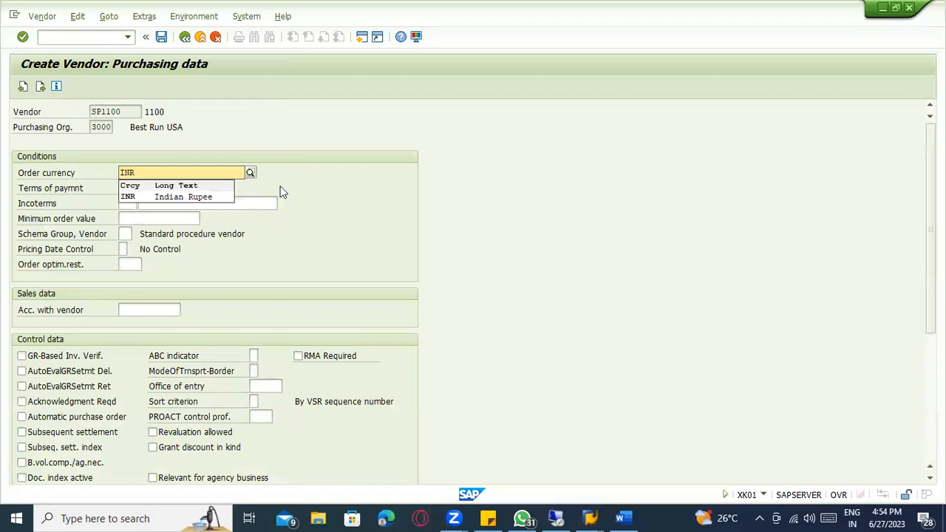
click(193, 196)
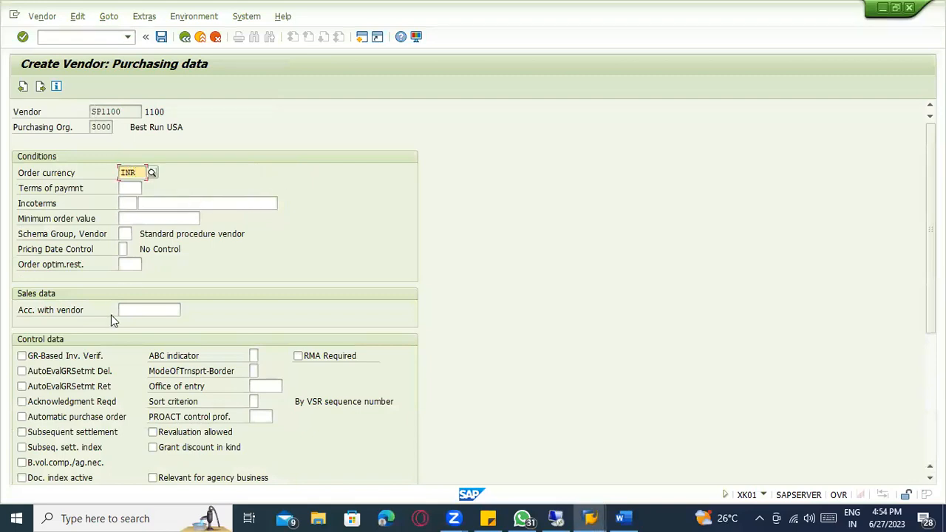
Try to assign plant 1100 to the new vendor in its additional purchasing data.
click(109, 16)
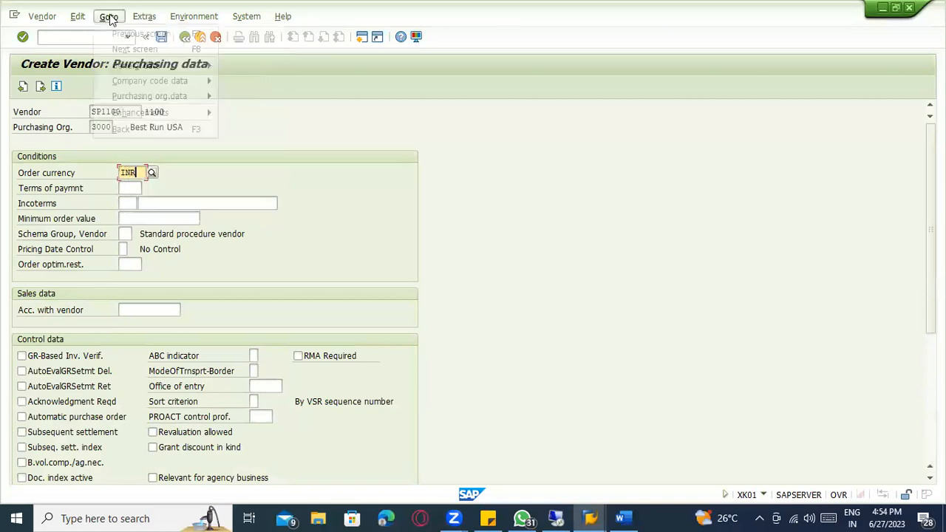
mouse_move(130, 101)
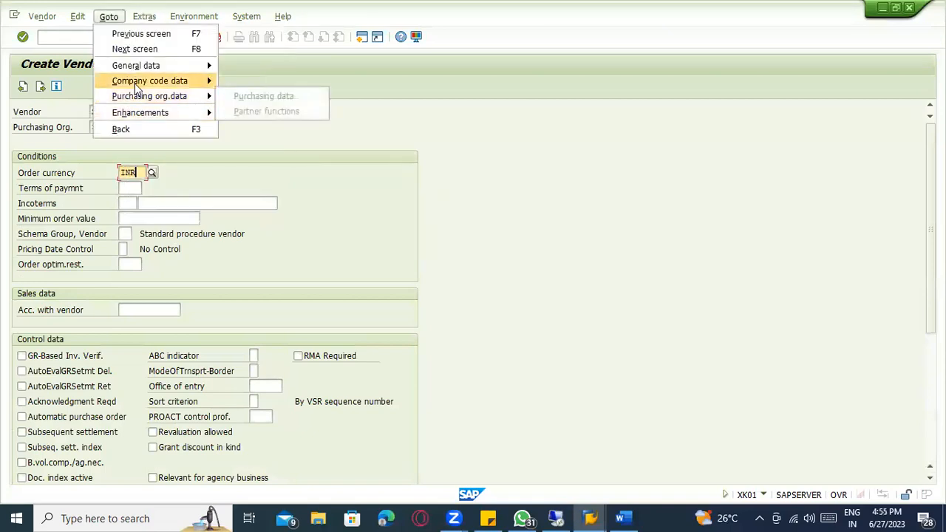
mouse_move(142, 22)
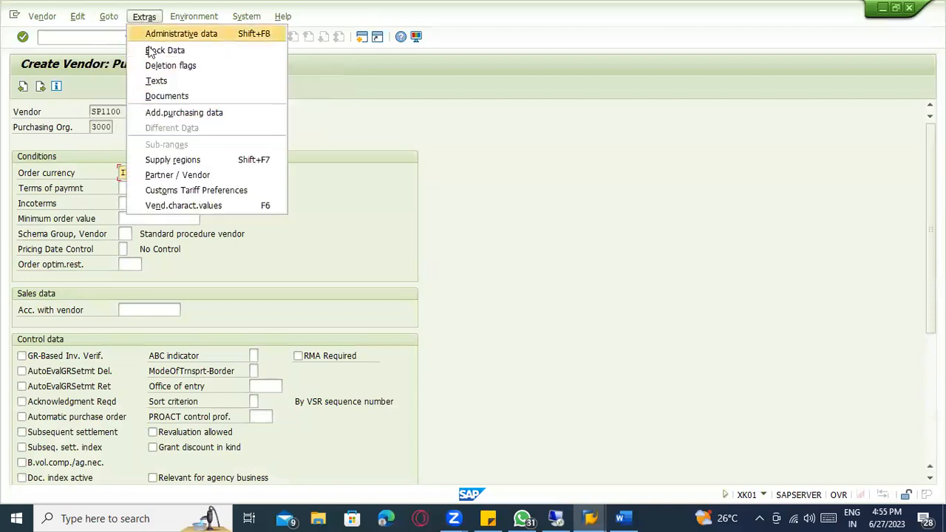
click(176, 113)
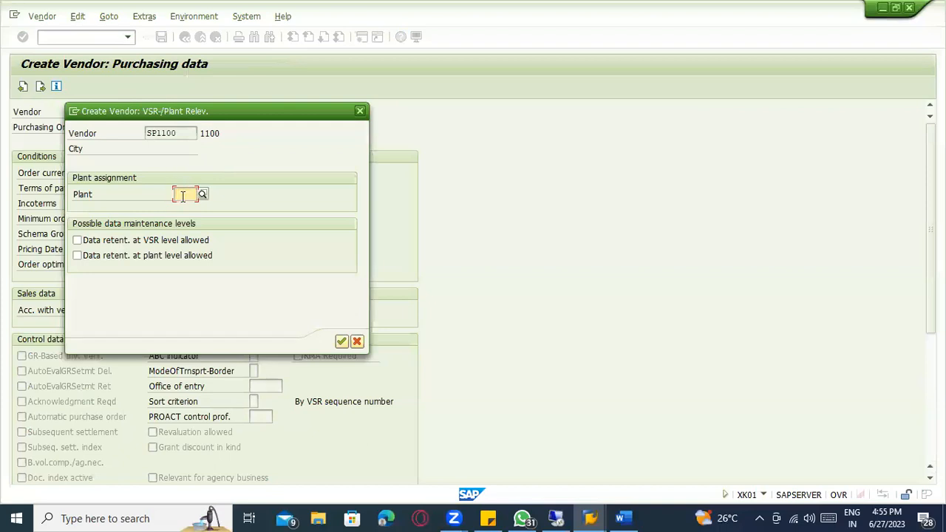
text(1100)
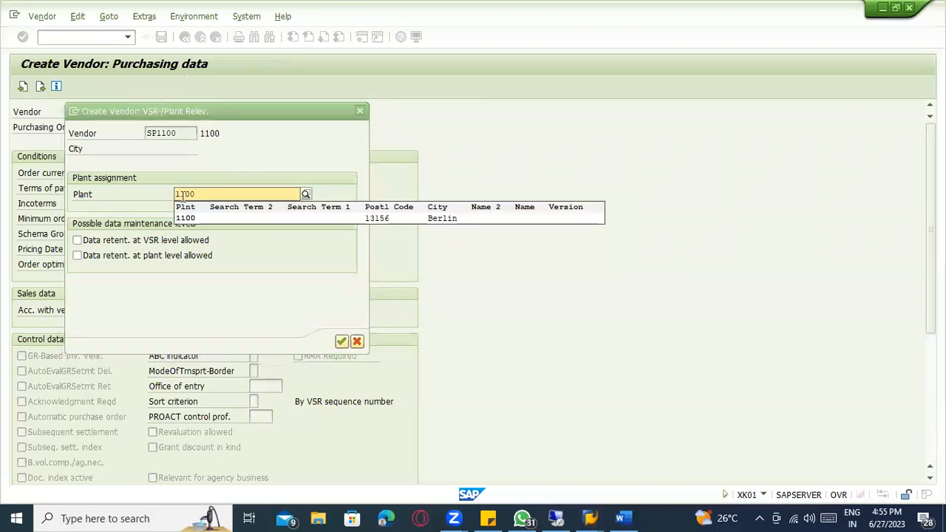
click(193, 219)
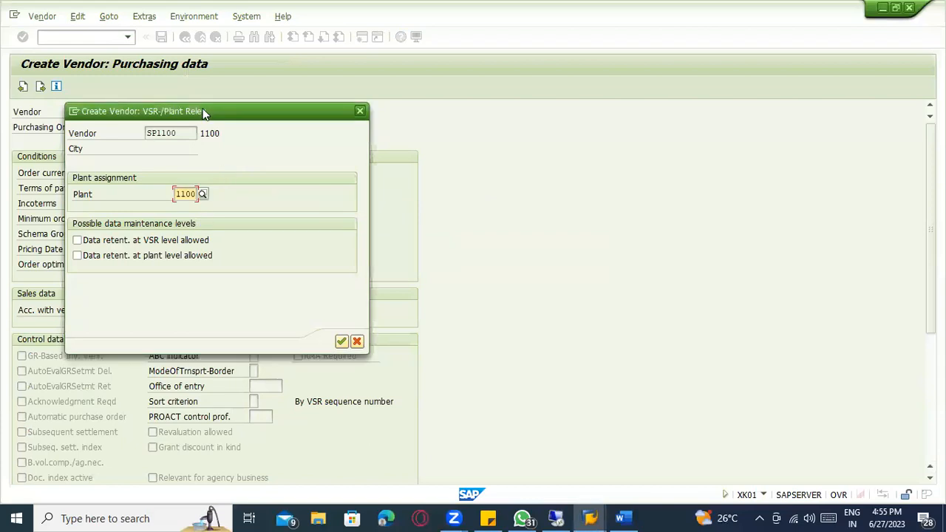
drag(220, 106, 568, 107)
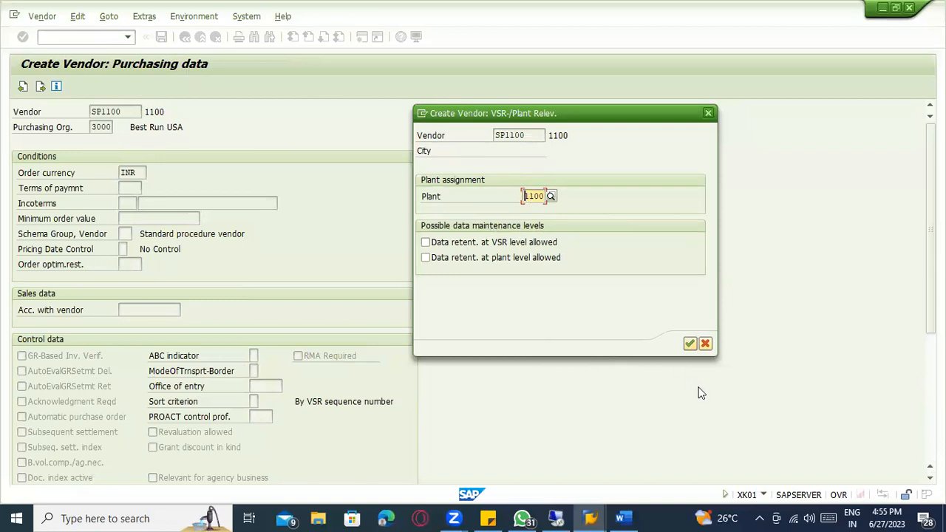
click(689, 343)
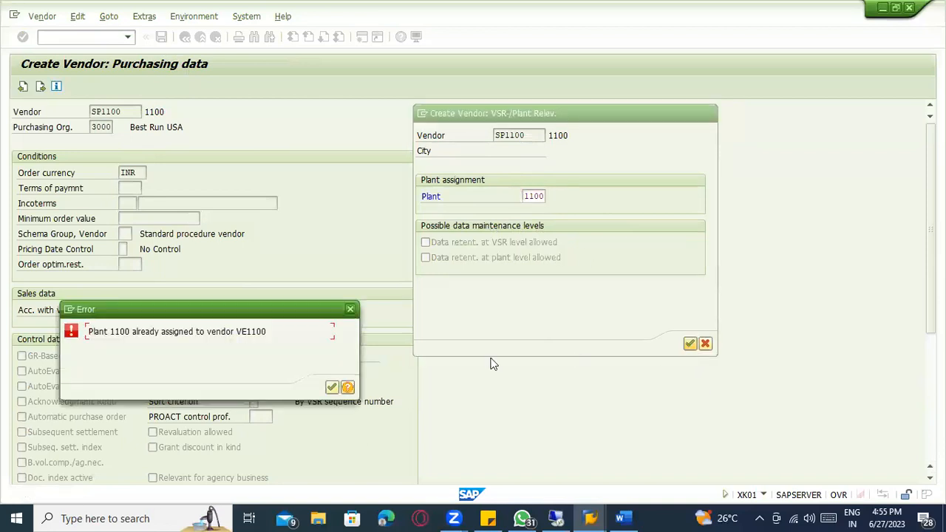
Copy the conflicting vendor's account number from the error message and open transaction XK02 in a new session from the materials list.
drag(237, 330, 268, 331)
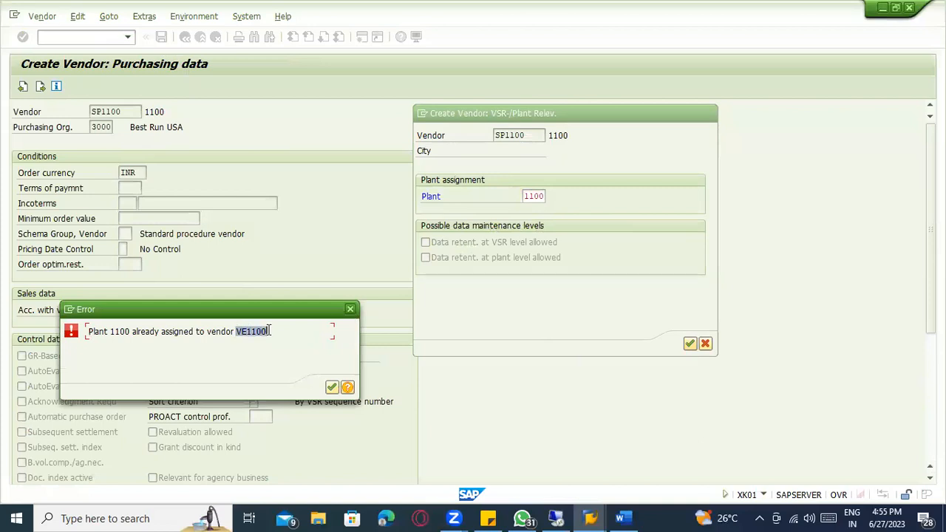
click(267, 336)
key(alt+Tab)
key(alt+Tab)
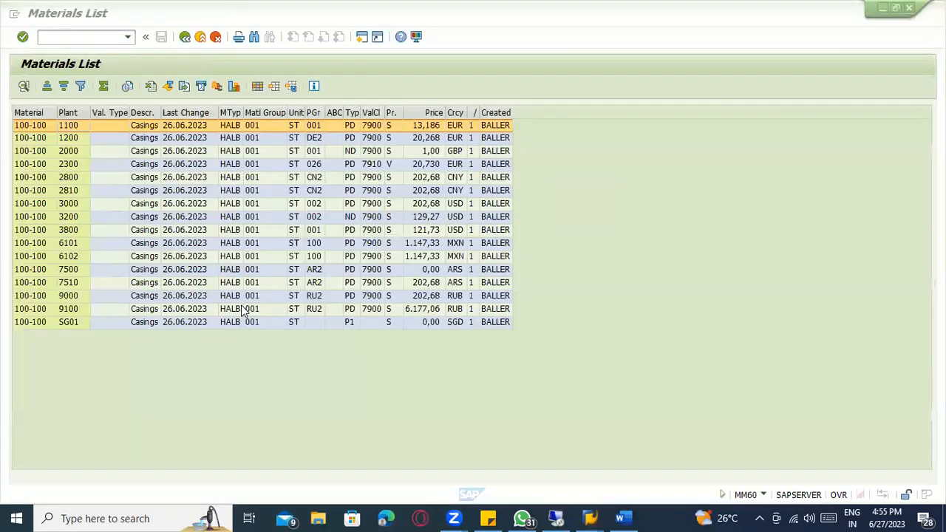
click(70, 38)
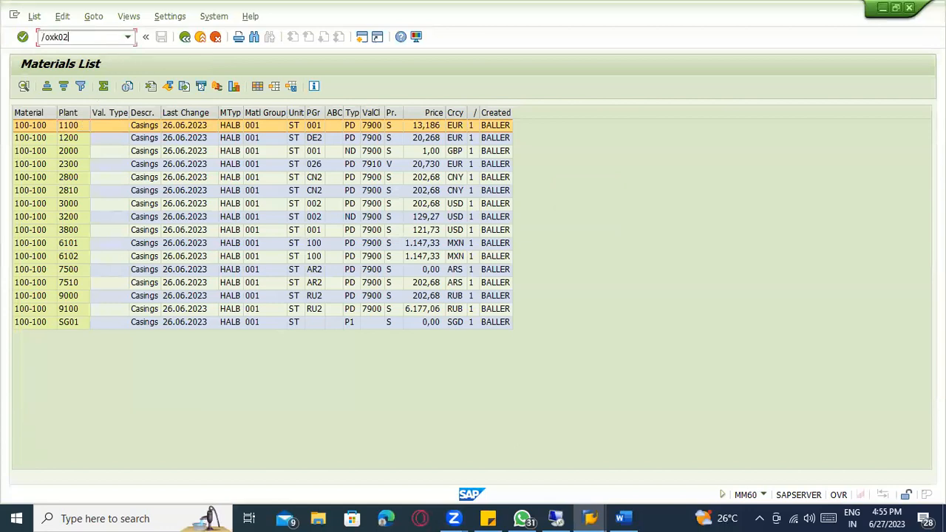
key(Return)
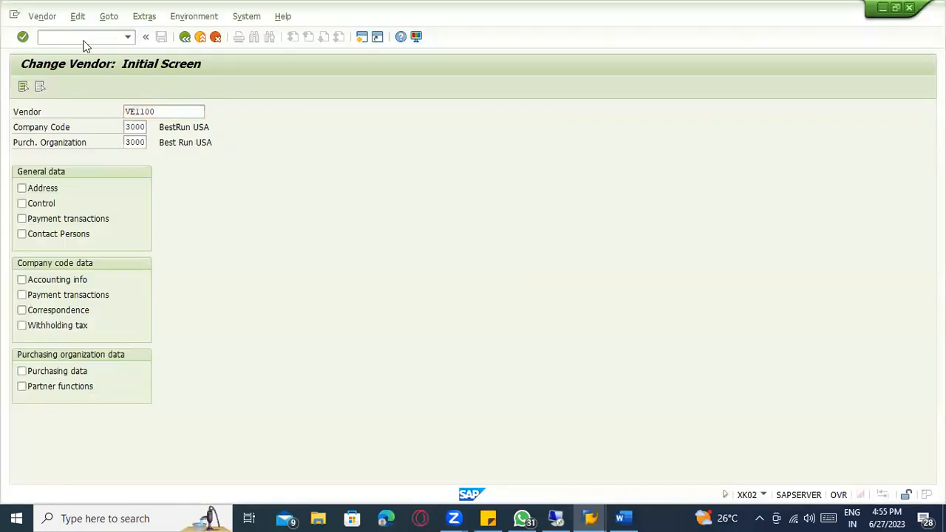
Try to open the copied vendor for change with company code 1000 and purchasing organization 1000.
key(Return)
text(1)
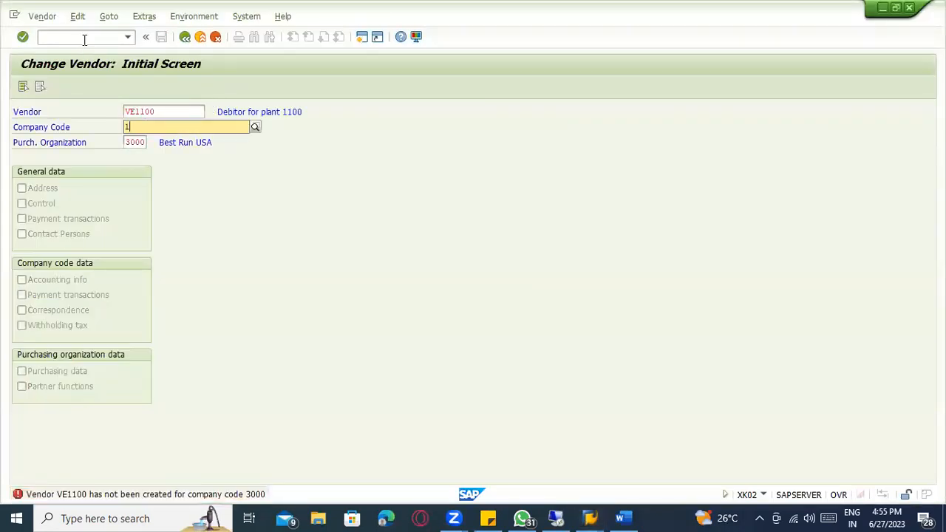
key(BackSpace)
text(1000)
key(Tab)
text(10)
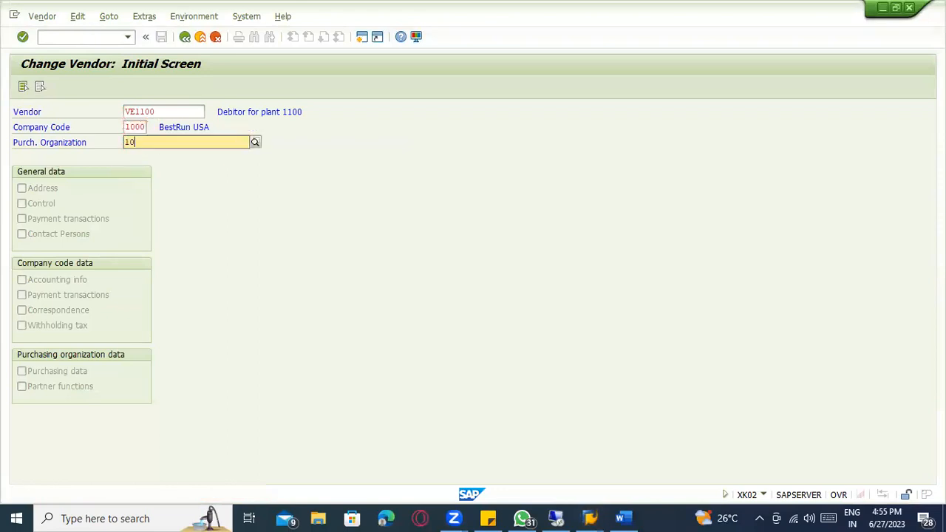
key(Return)
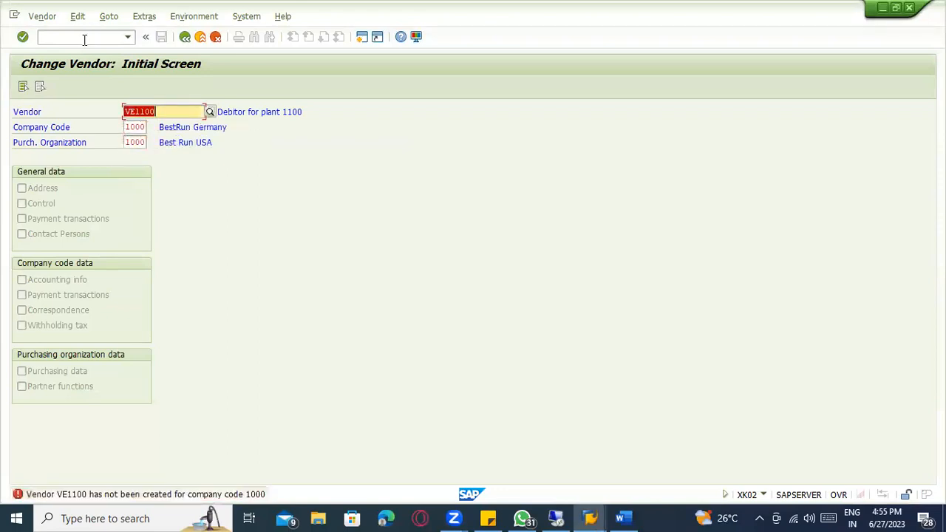
Try to open the vendor for change with company code 2000 and purchasing organization 2000.
key(Tab)
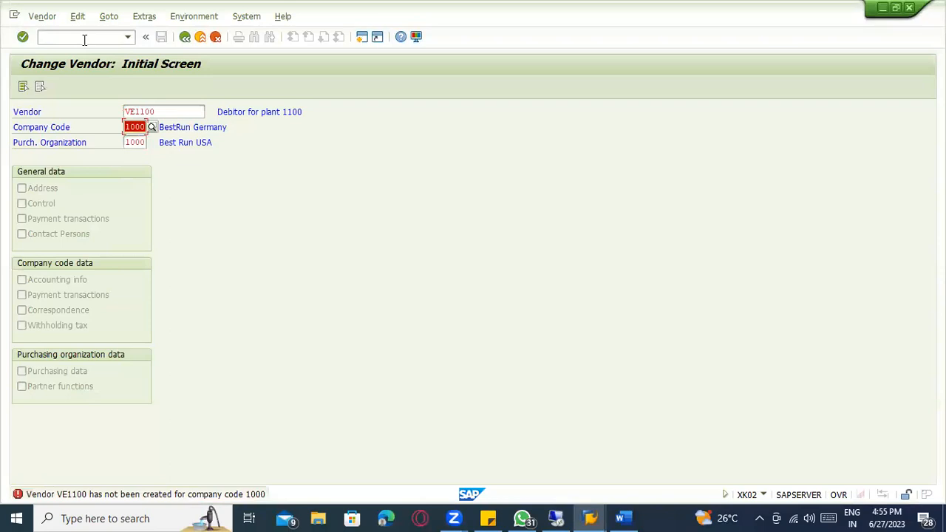
text(20)
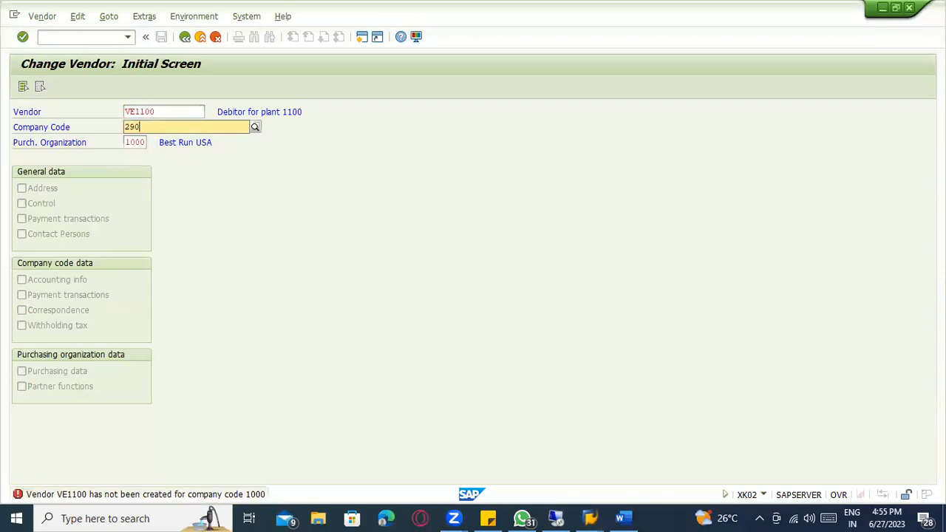
text(00)
key(Tab)
text(20)
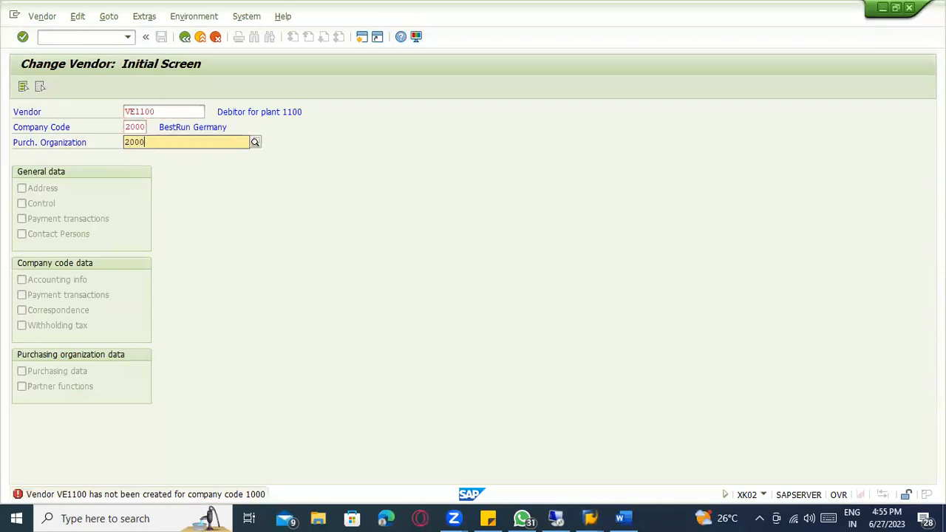
key(Return)
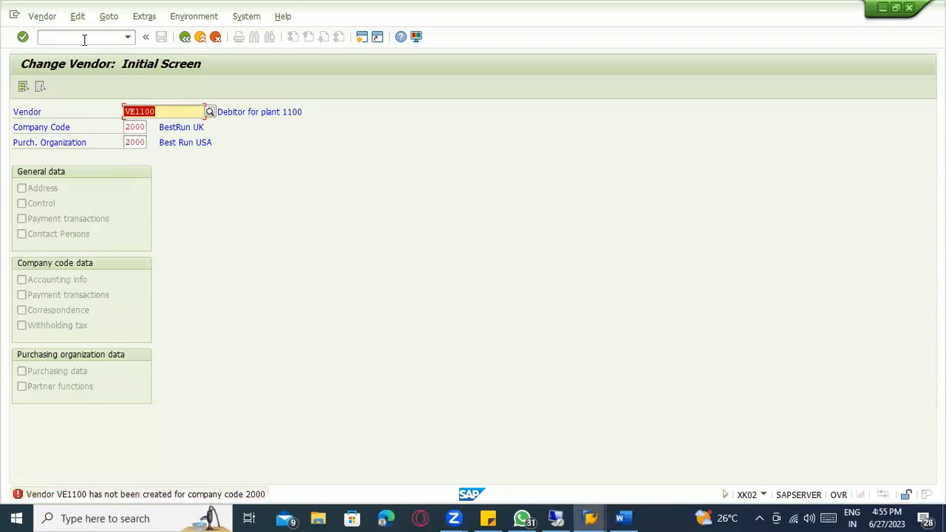
Run the vendor purchasing list (MKVZ) for the conflicting vendor without a purchasing organization restriction to look up its purchasing organization.
click(85, 40)
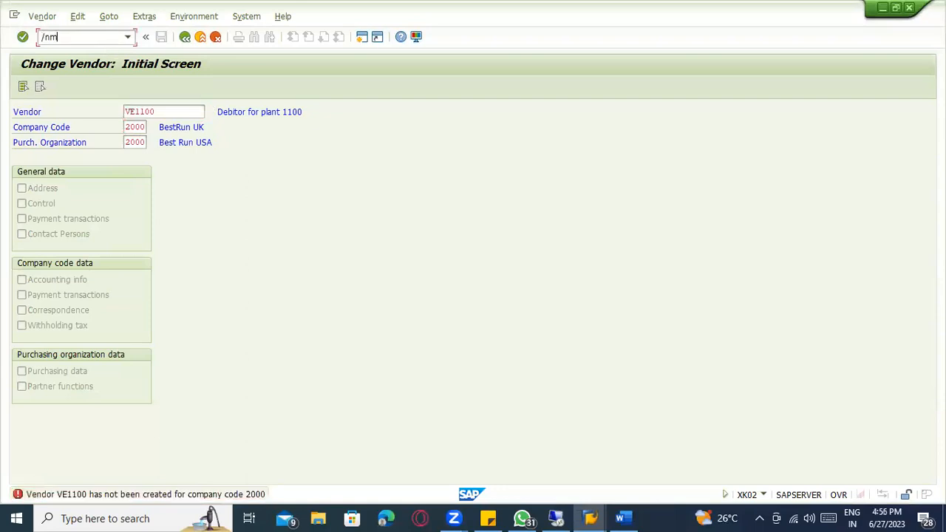
key(Return)
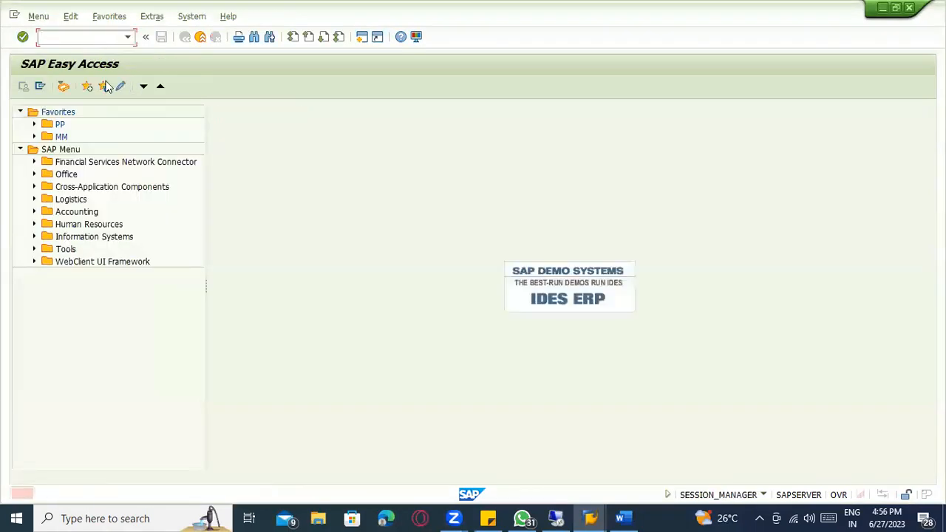
text(mkvz)
key(Return)
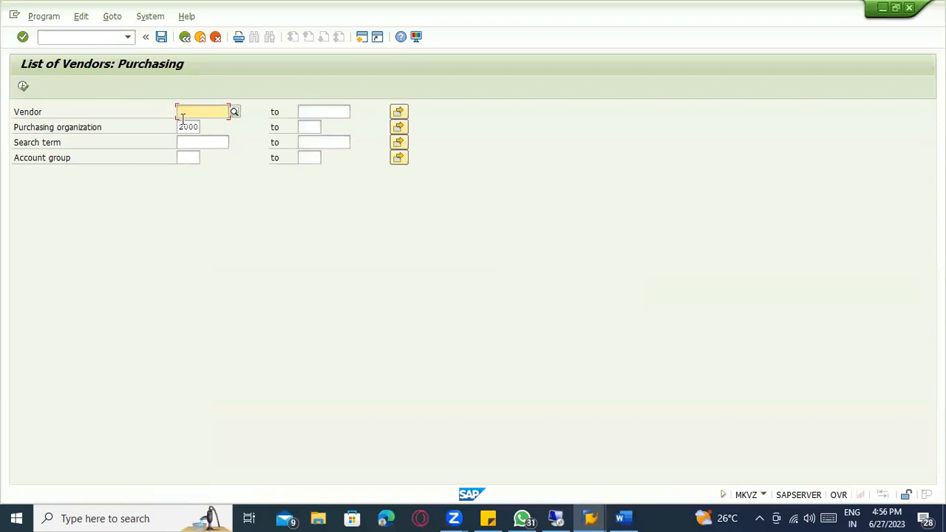
text(VE1100)
drag(177, 127, 221, 127)
key(BackSpace)
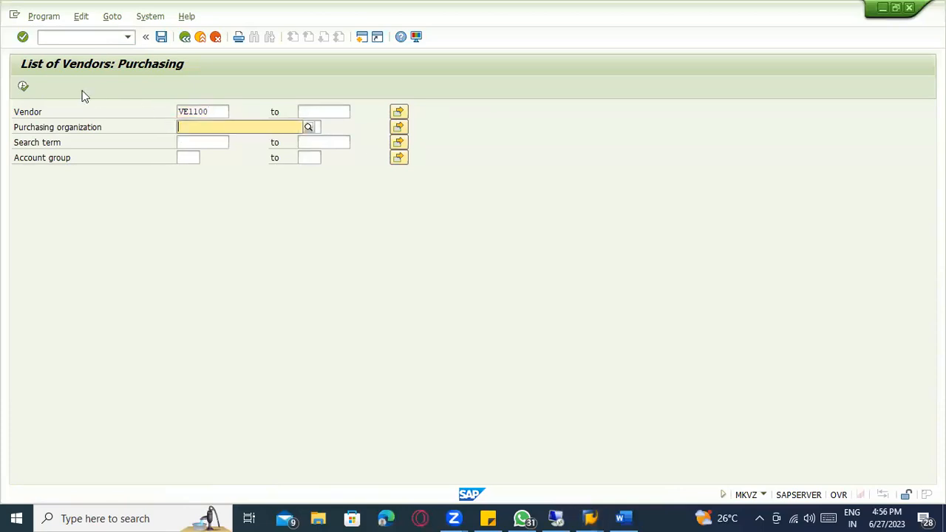
click(23, 88)
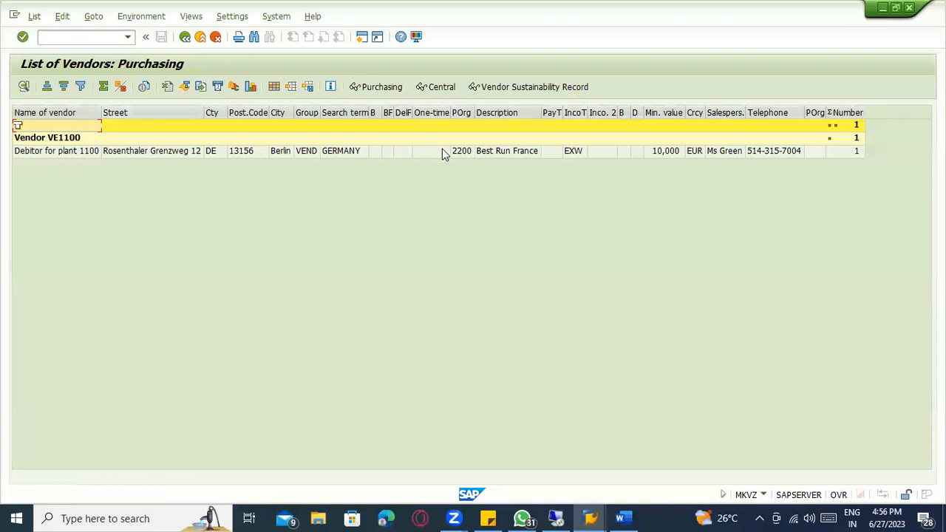
click(458, 155)
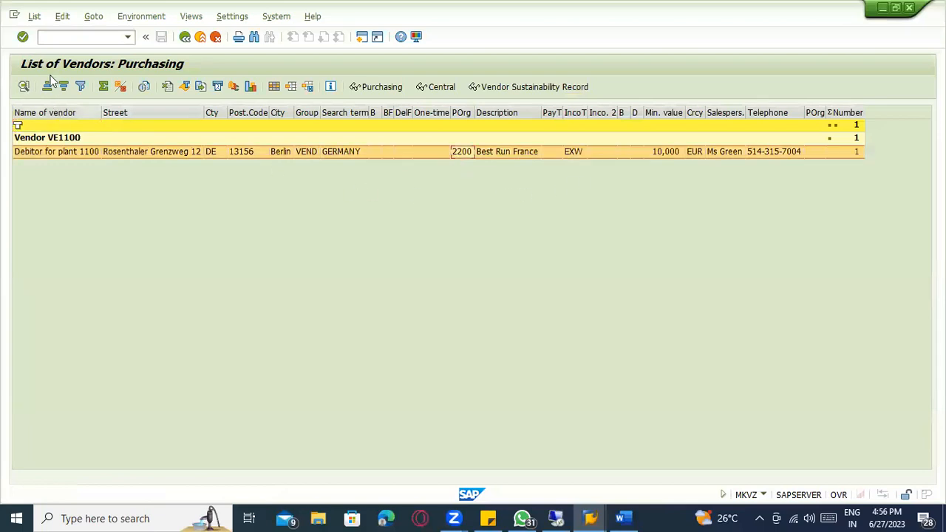
Reopen the vendor in XK02 with a blank company code and purchasing organization 2200, and display its purchasing data.
click(57, 39)
text(/nxk02)
key(Return)
key(Tab)
key(Delete)
key(Tab)
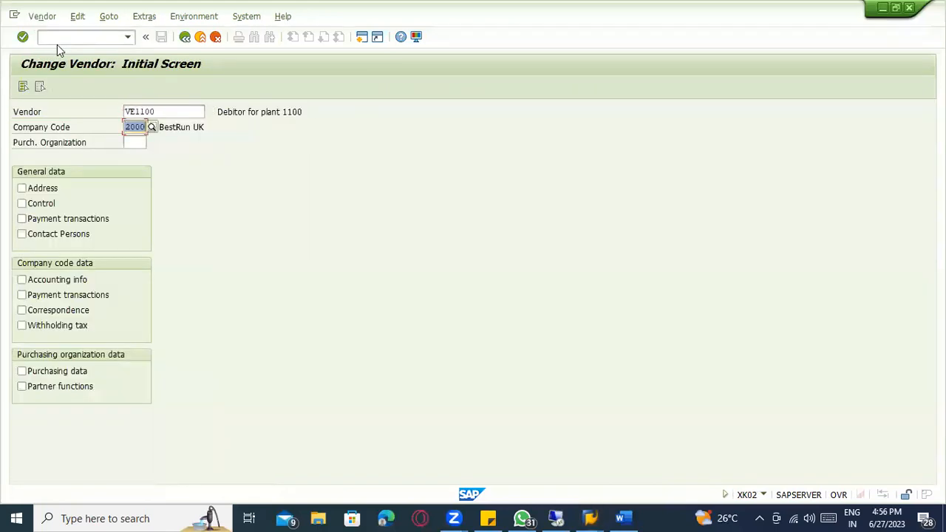
text(2200)
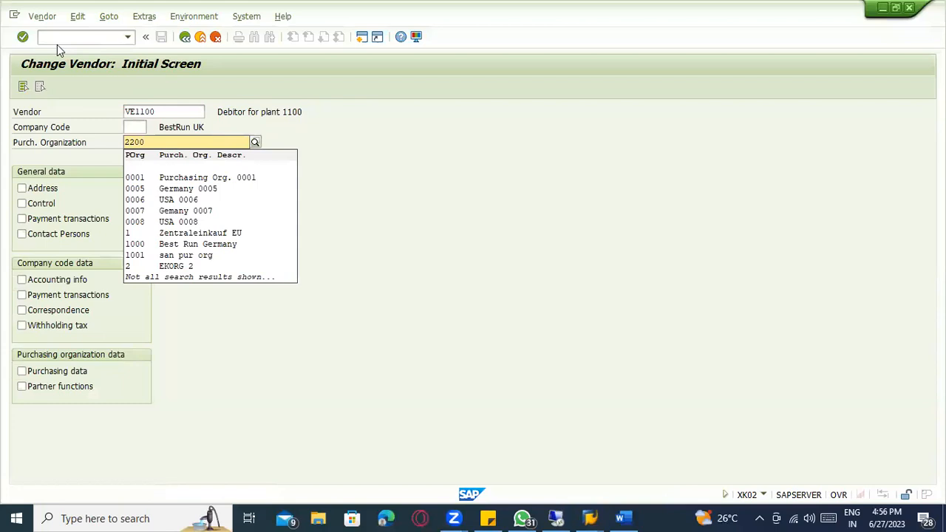
click(96, 127)
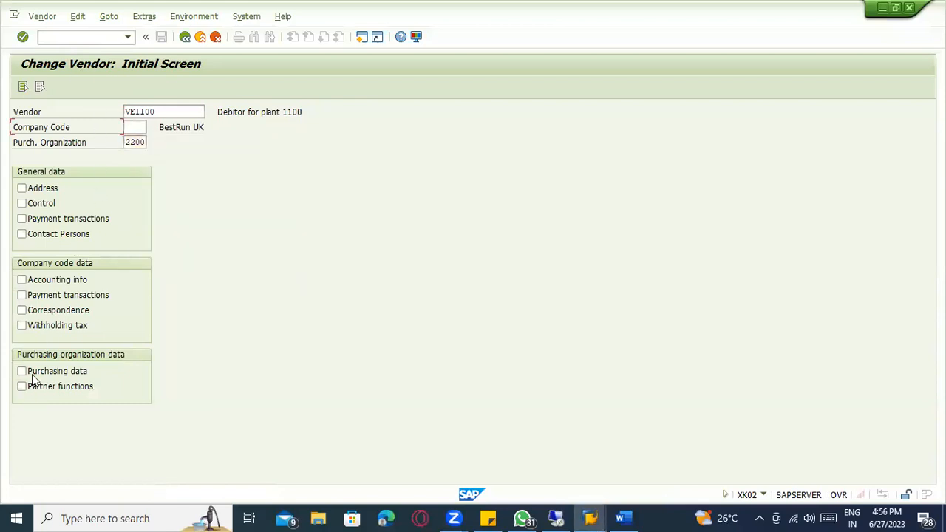
key(Return)
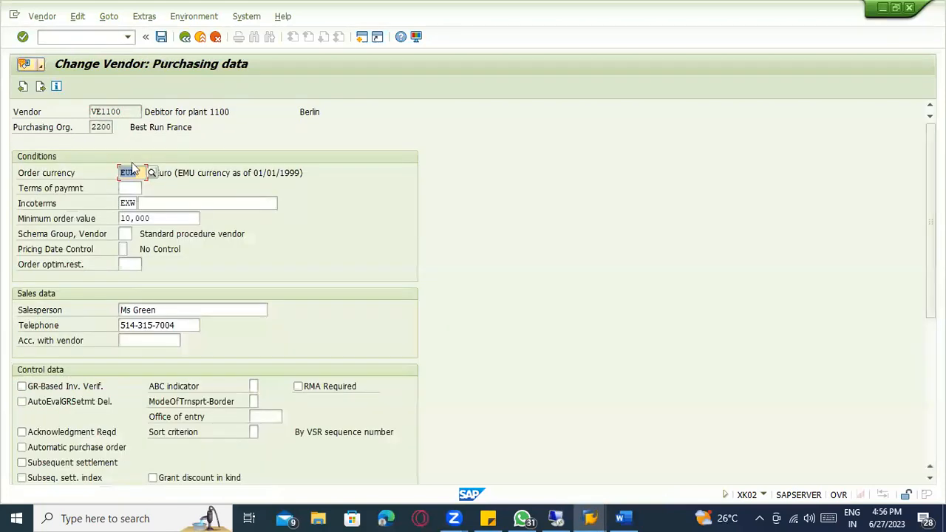
Clear the plant 1100 assignment in this vendor's additional purchasing data and save the vendor.
click(144, 15)
click(190, 112)
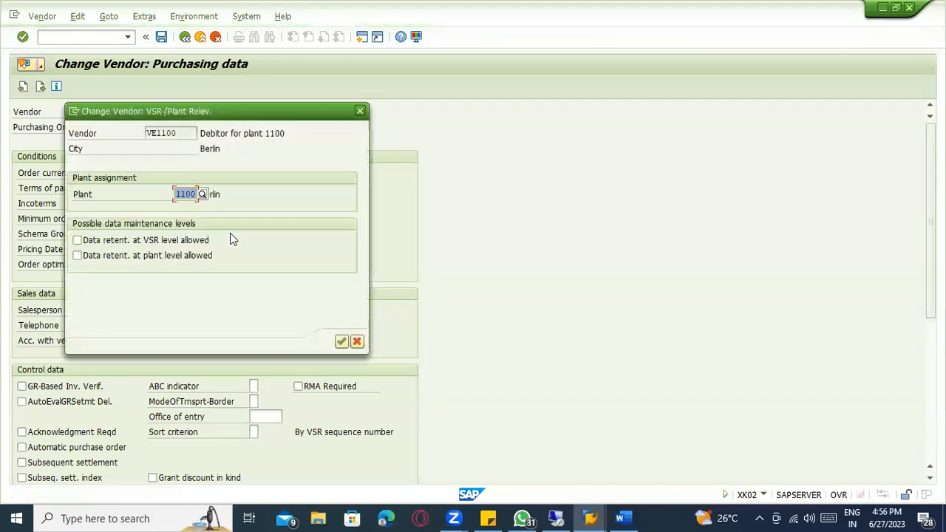
key(Return)
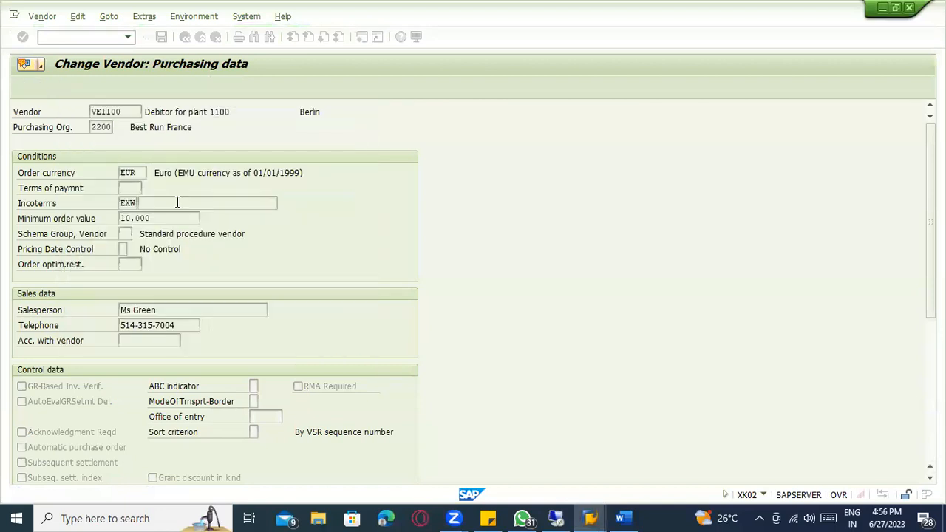
key(ctrl+s)
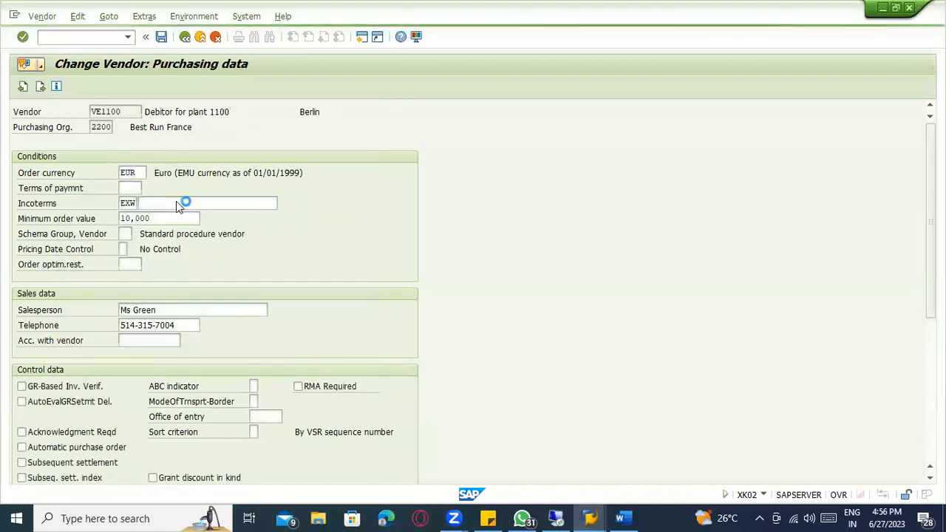
Return to the vendor creation session, dismiss the error and retry the plant 1100 assignment for the new vendor.
key(alt+Tab)
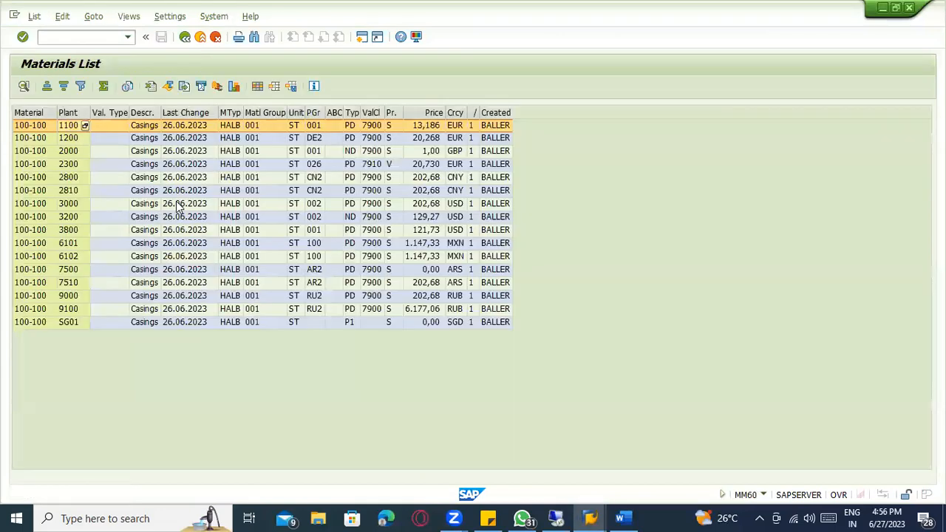
key(alt+Tab)
key(alt+Tab)
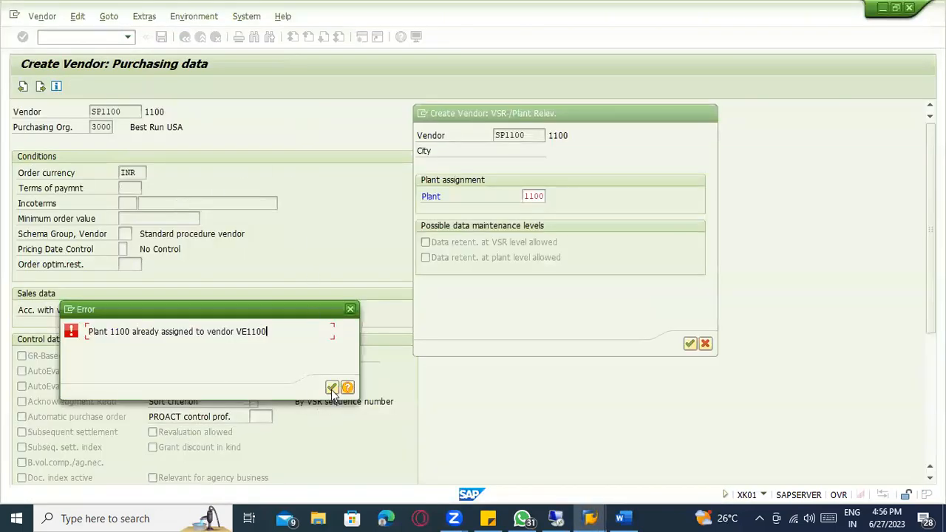
click(332, 387)
click(686, 343)
click(331, 387)
key(Escape)
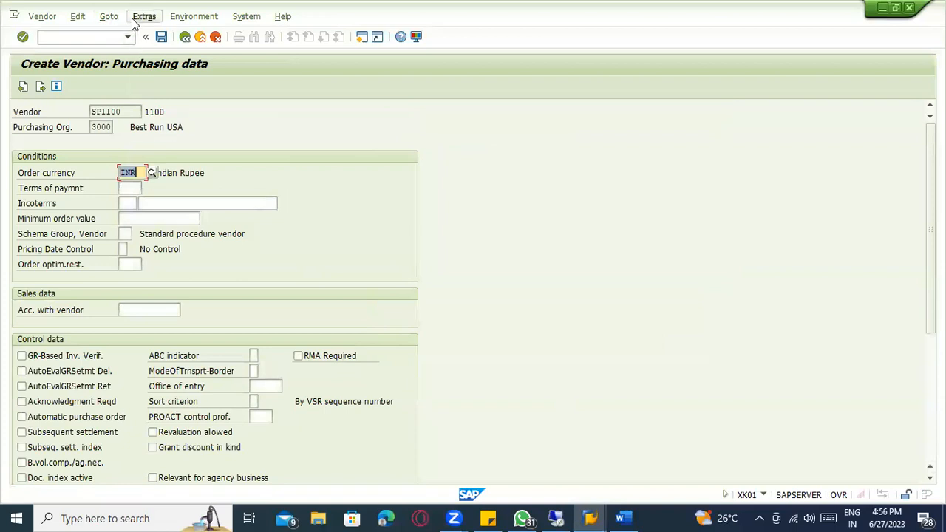
Try again to assign plant 1100 to the new vendor in its additional purchasing data.
click(140, 16)
click(169, 110)
click(190, 195)
click(192, 209)
key(Return)
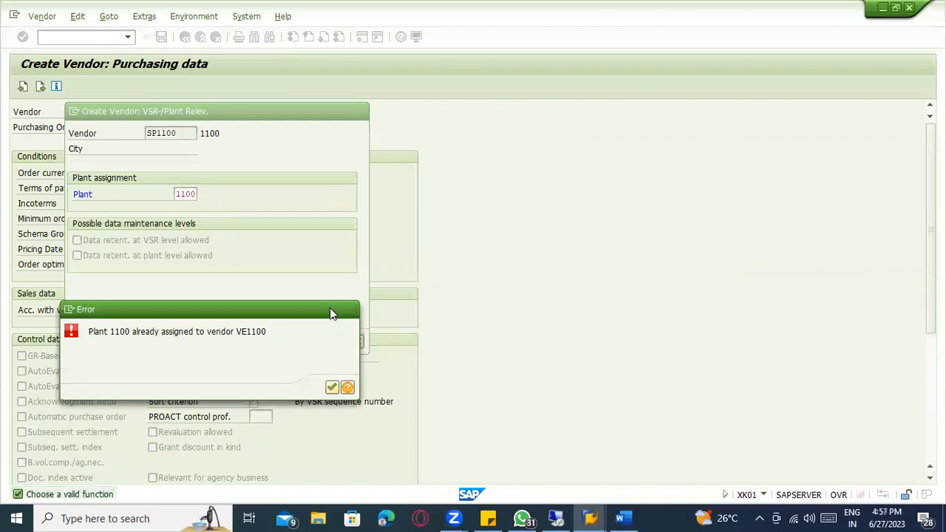
click(331, 387)
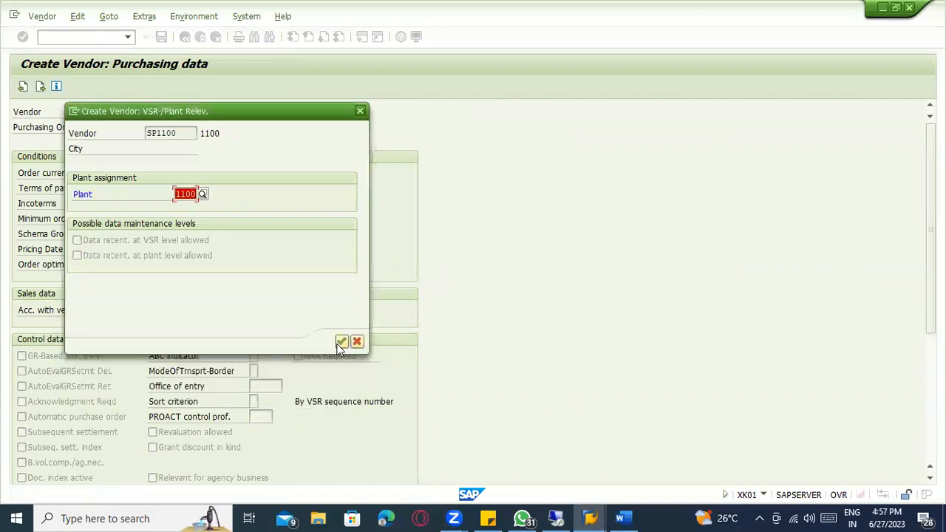
click(340, 342)
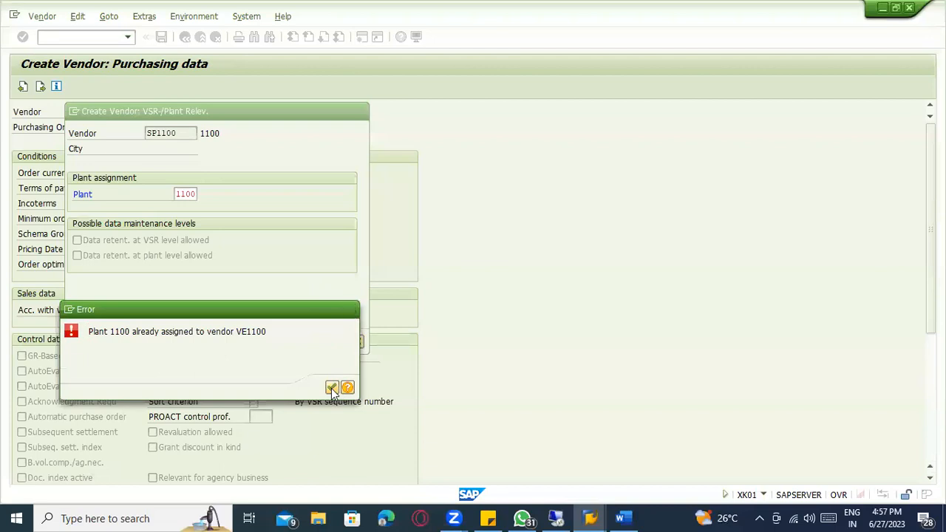
Cancel the plant assignment and save the new vendor without it.
click(332, 387)
key(F12)
key(ctrl+s)
Switch to changing vendors and try to open the conflicting vendor's purchasing data with purchasing organization 3000.
click(43, 16)
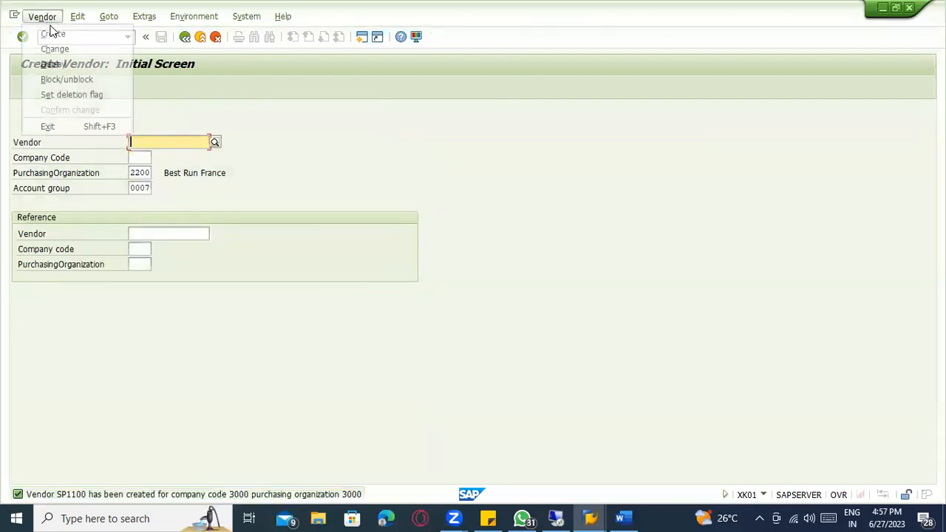
click(55, 49)
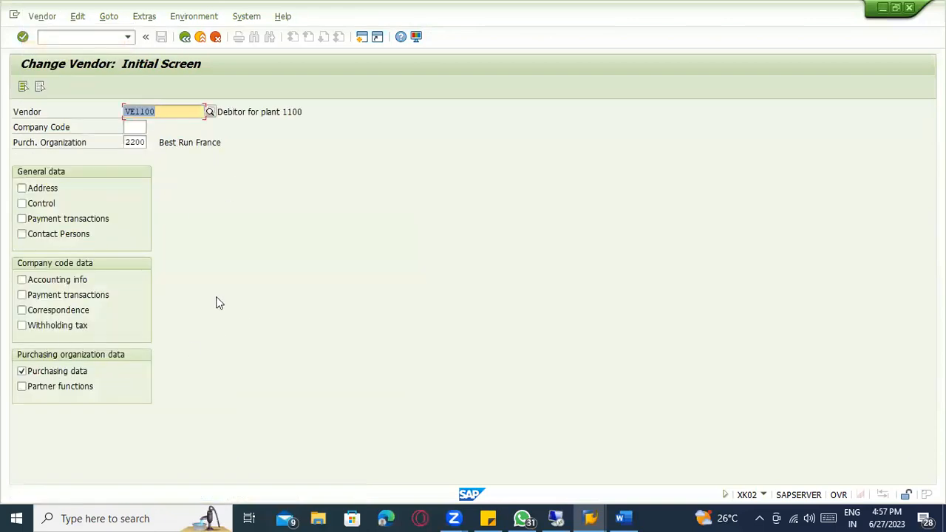
key(Tab)
key(Tab)
text(300)
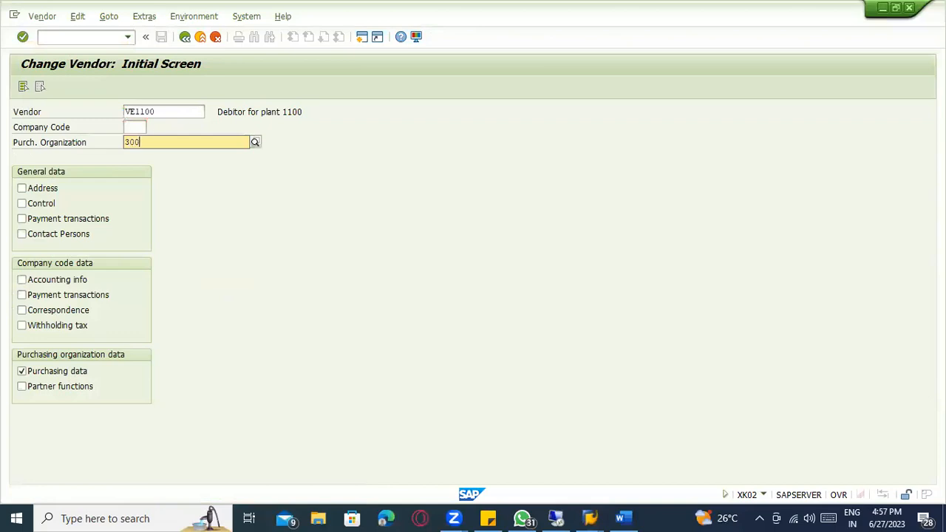
text(0)
key(Return)
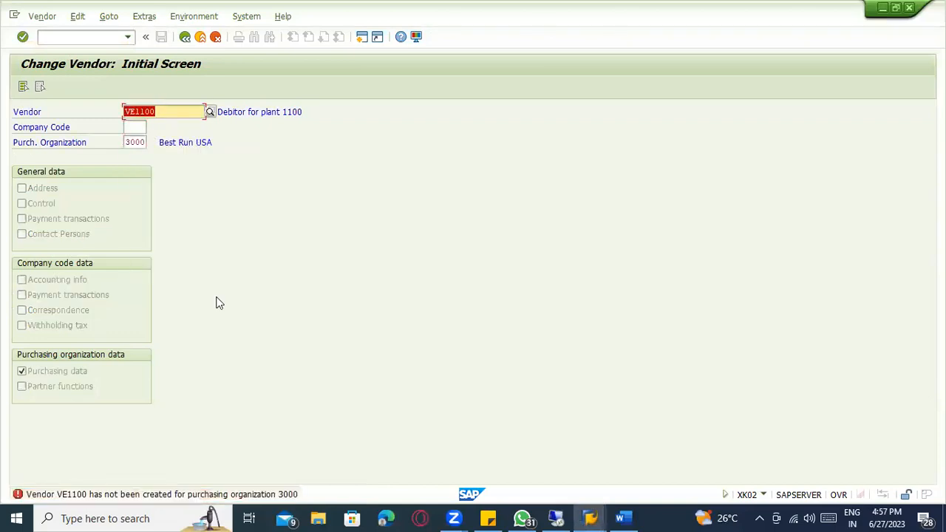
key(Tab)
key(Tab)
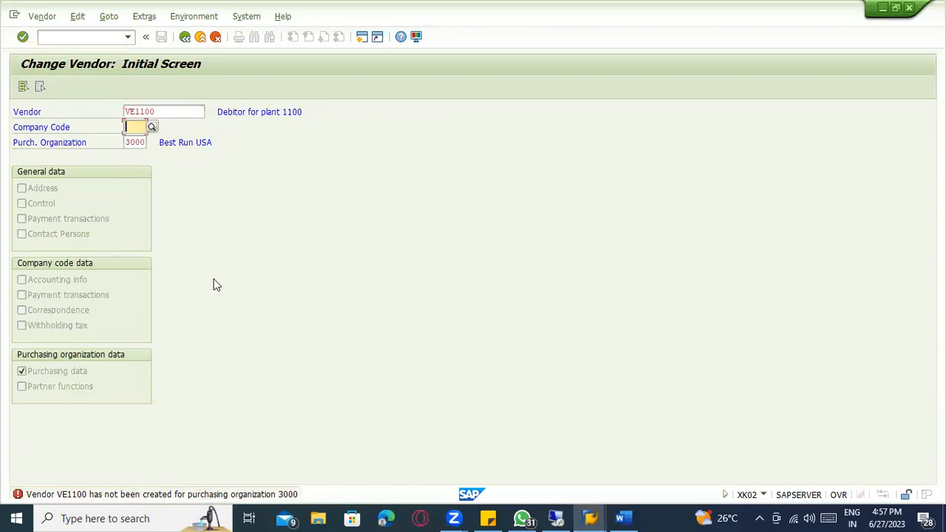
Try to display the conflicting vendor in XK03 for purchasing organization 3000.
click(65, 41)
text(/nxk03)
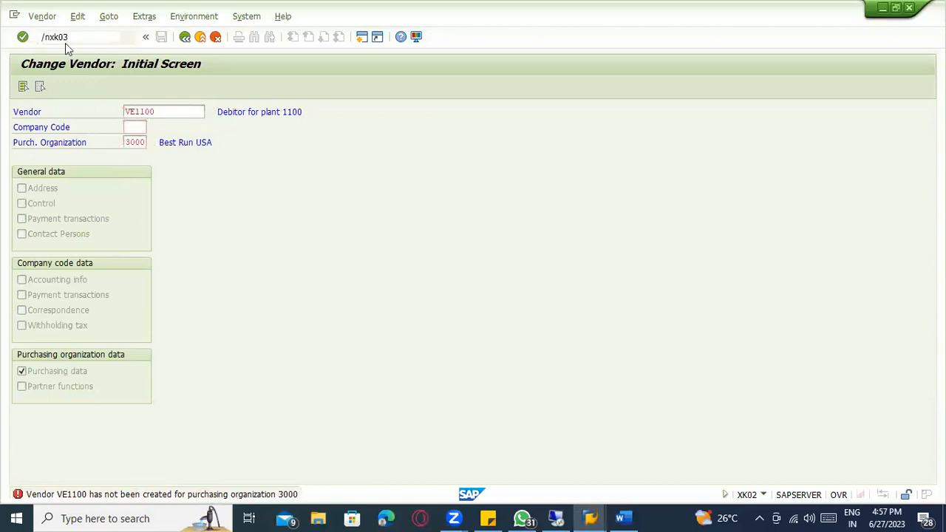
key(Return)
key(Return)
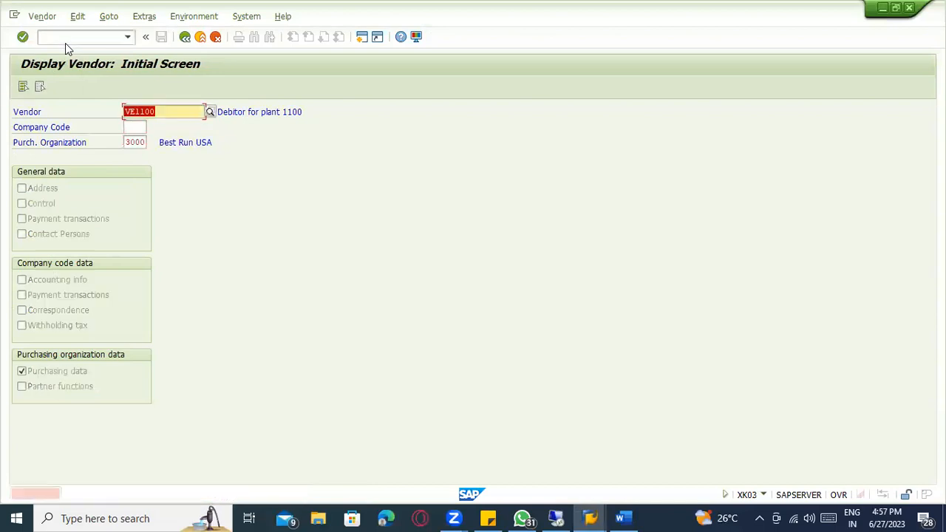
key(BackSpace)
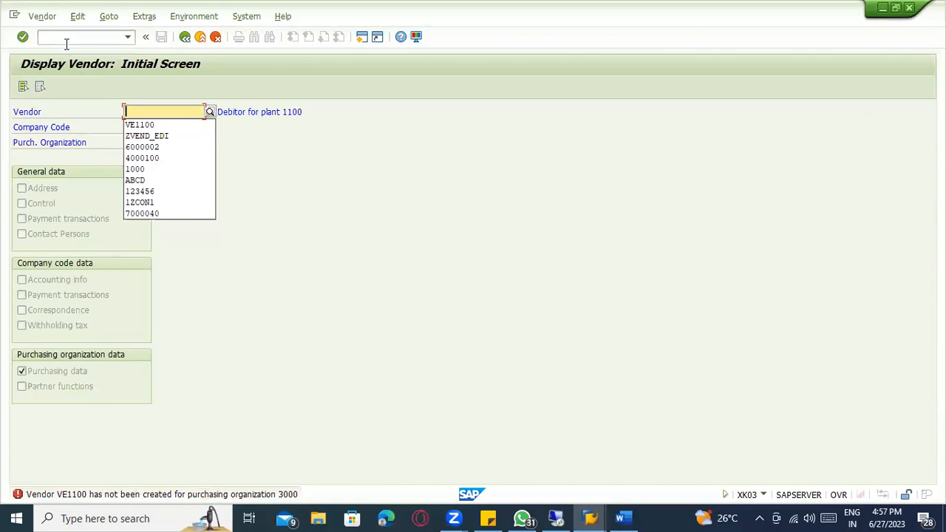
Open the newly created vendor in XK02 with its purchasing data for purchasing organization 3000.
click(62, 38)
text(/nxk0)
key(Return)
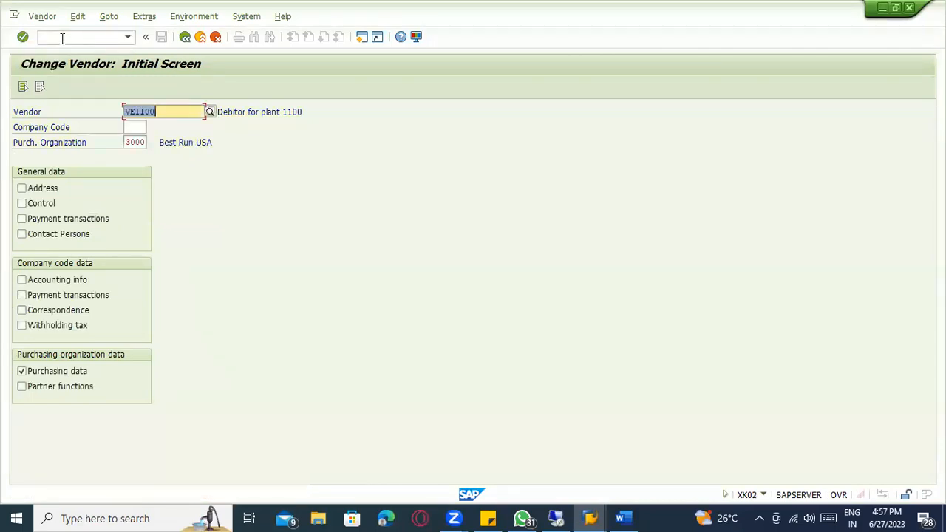
key(BackSpace)
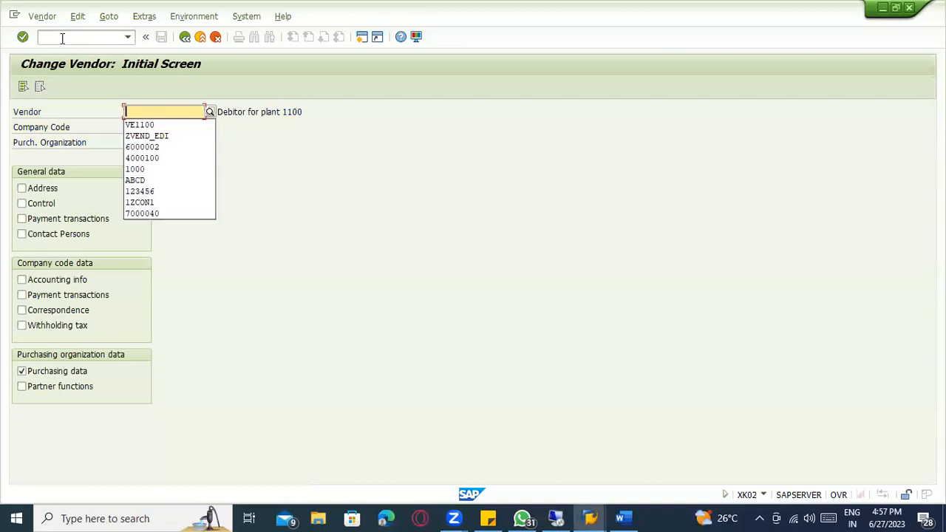
text(SP1100)
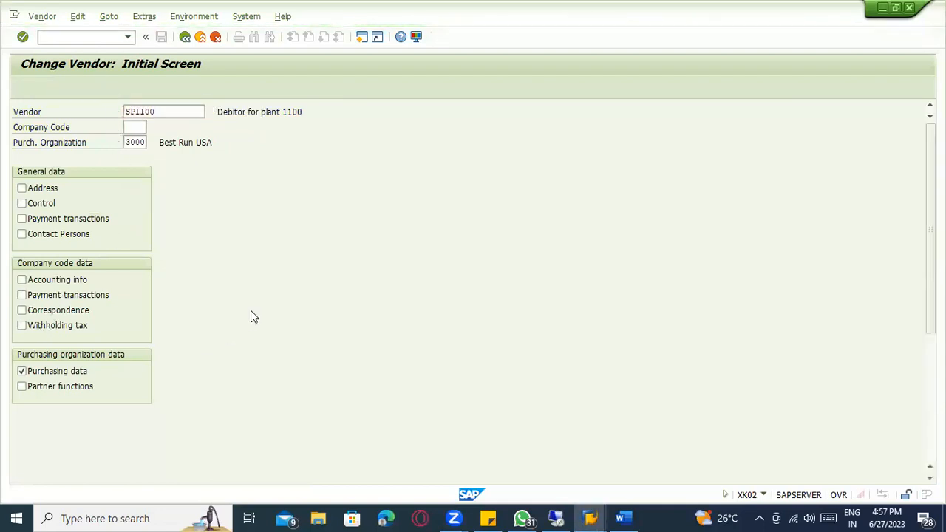
key(Return)
Assign plant 1100 in the vendor's additional purchasing data and save the vendor.
click(144, 16)
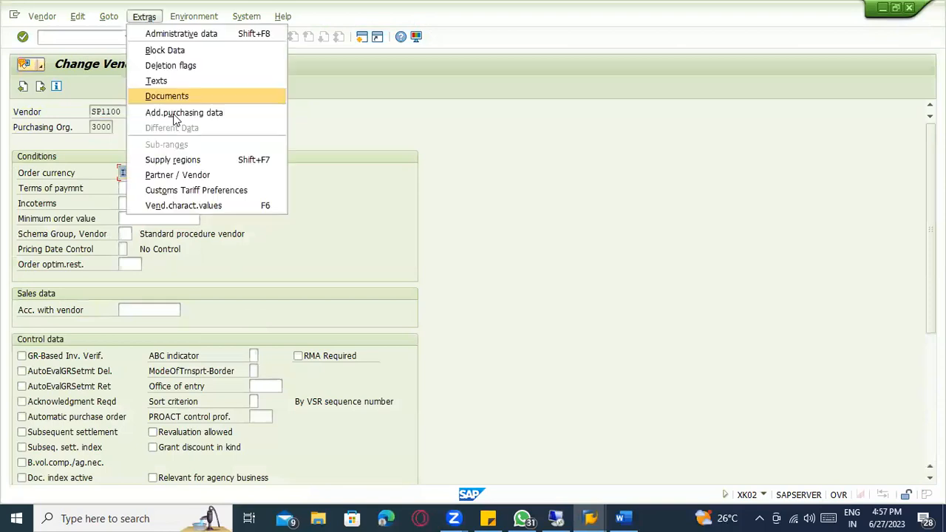
click(183, 113)
text(1)
click(191, 208)
key(Return)
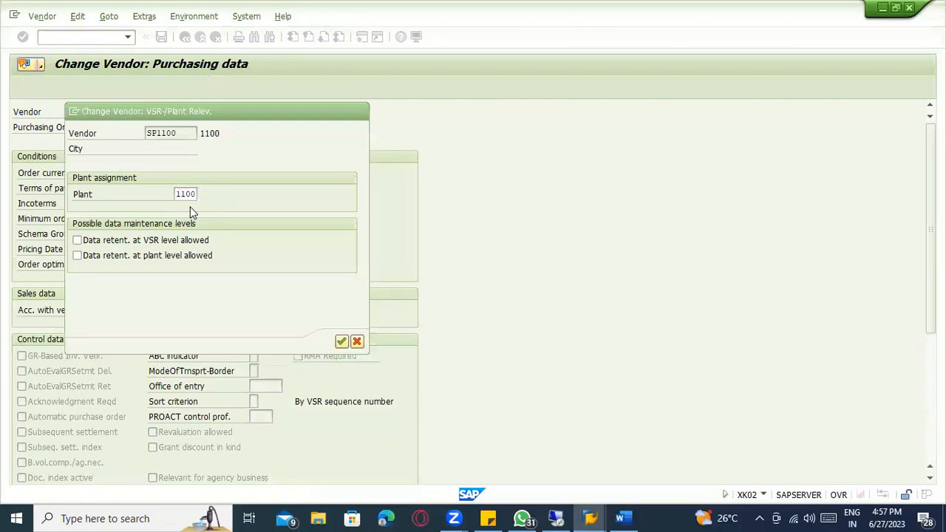
key(ctrl+s)
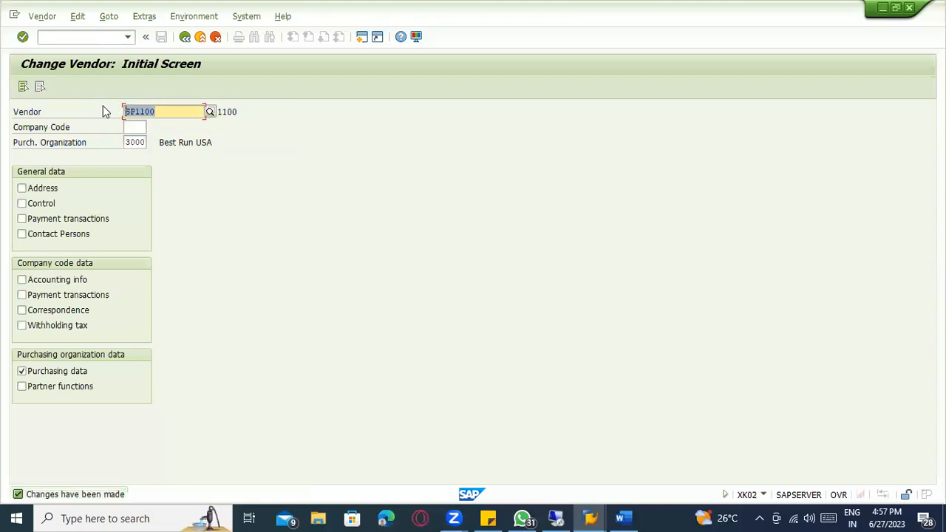
Switch to the Word notes and review the master data and stock transport configuration lists.
click(84, 41)
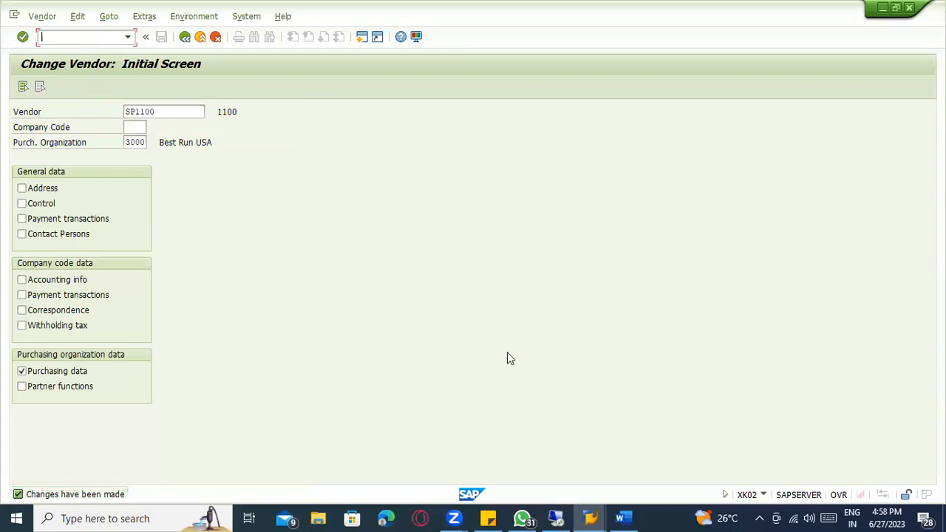
click(623, 517)
scroll(316, 307, up, 1)
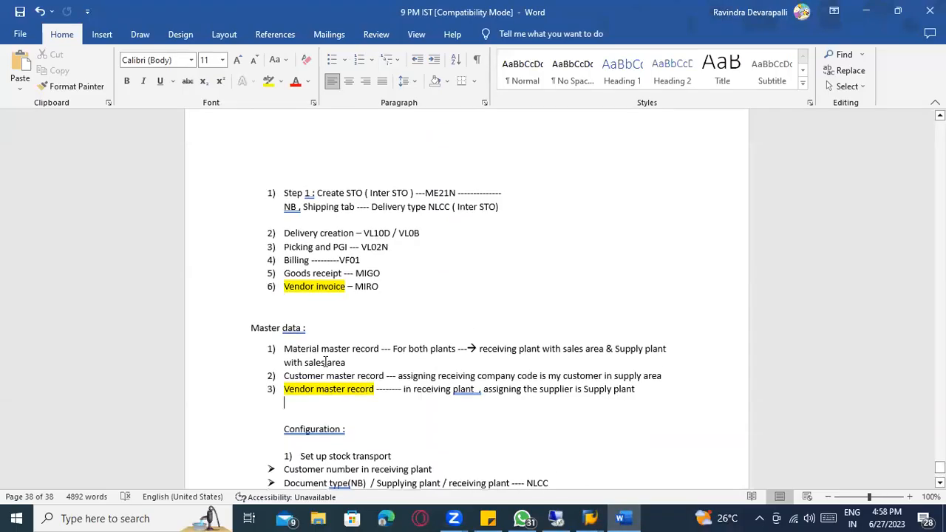
click(321, 349)
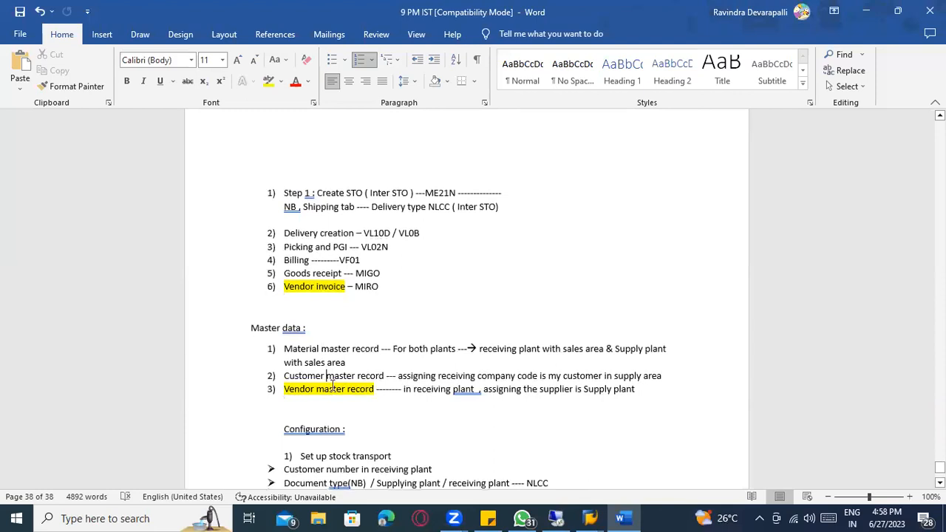
scroll(337, 389, down, 3)
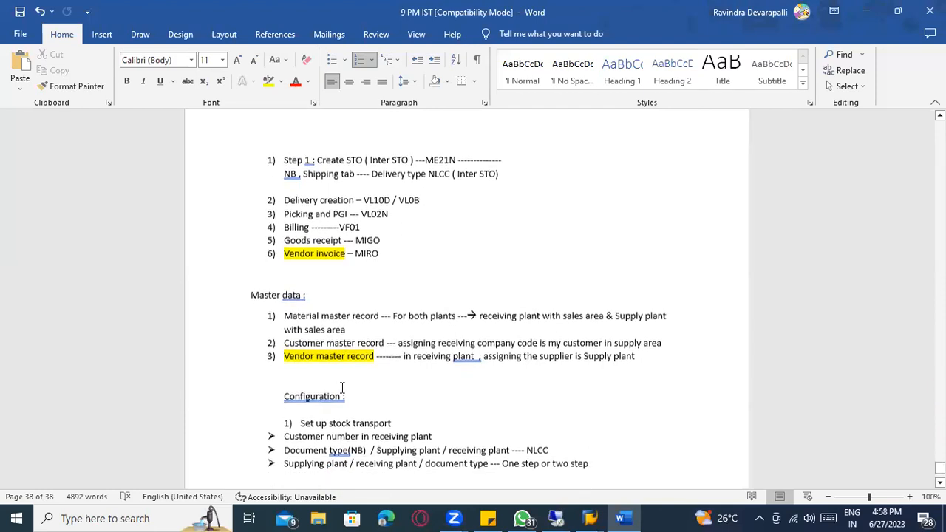
click(339, 367)
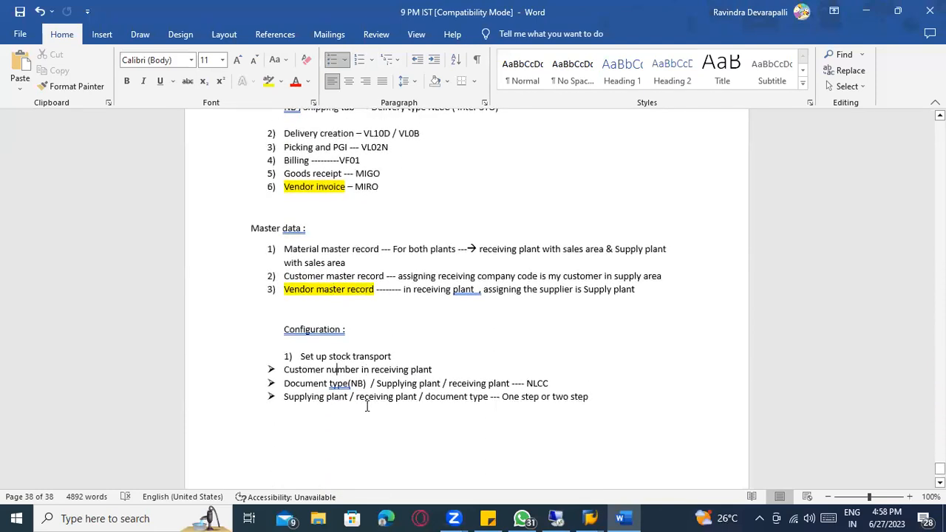
Switch back to SAP and open the reference IMG through transaction SPRO.
key(alt+Tab)
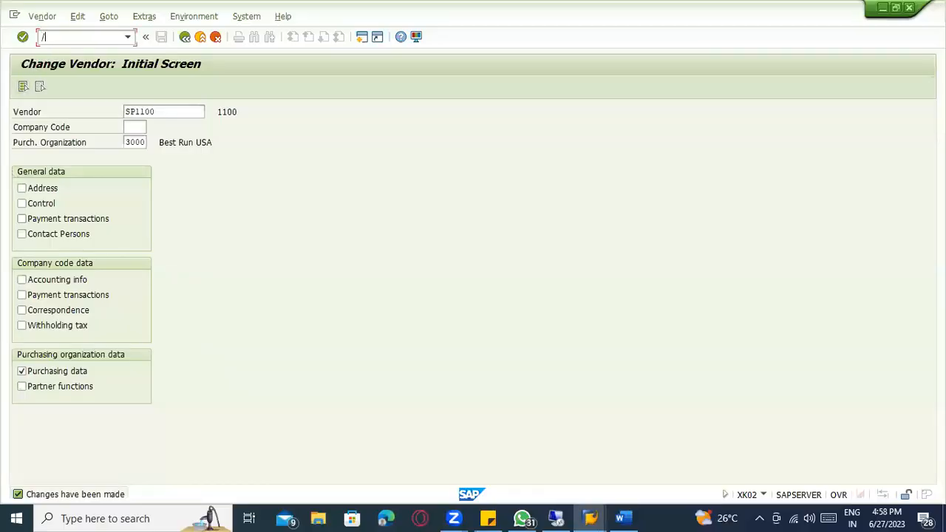
text(/nspro)
key(Return)
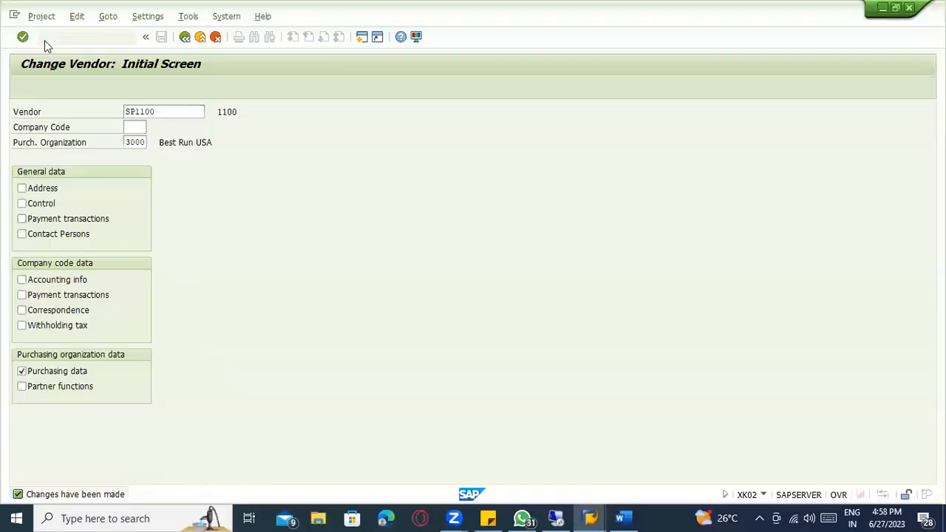
click(88, 92)
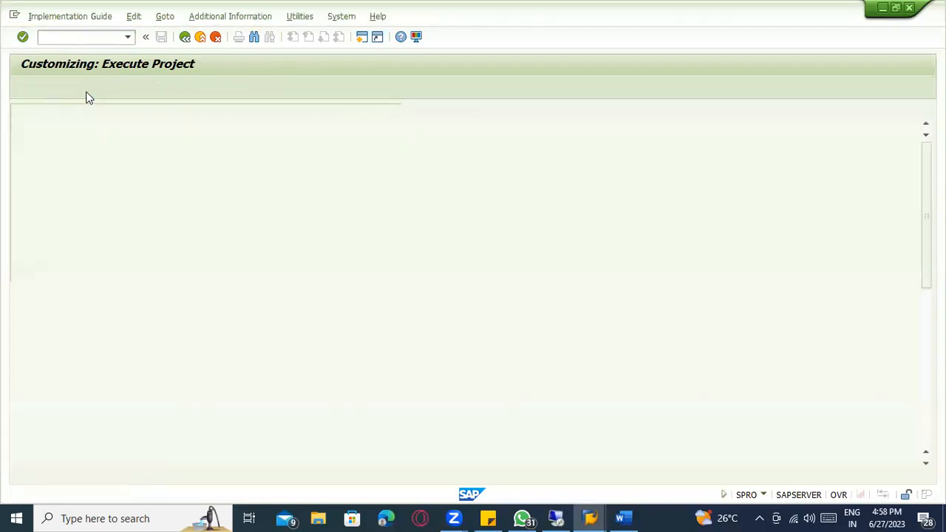
Open Define Shipping Data for Plants under Materials Management, Purchasing, Purchase Order, Set up Stock Transport Order.
scroll(83, 319, down, 4)
scroll(42, 348, down, 2)
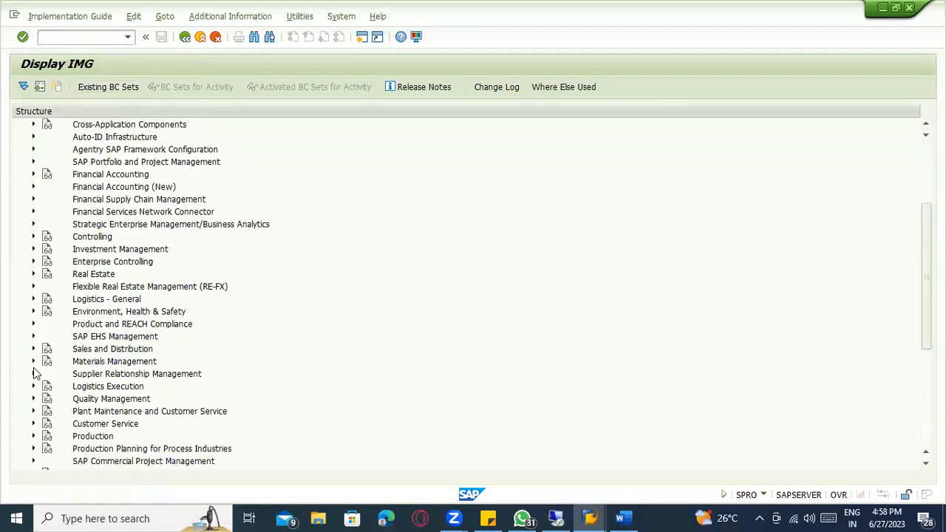
click(33, 361)
scroll(53, 345, down, 3)
click(47, 311)
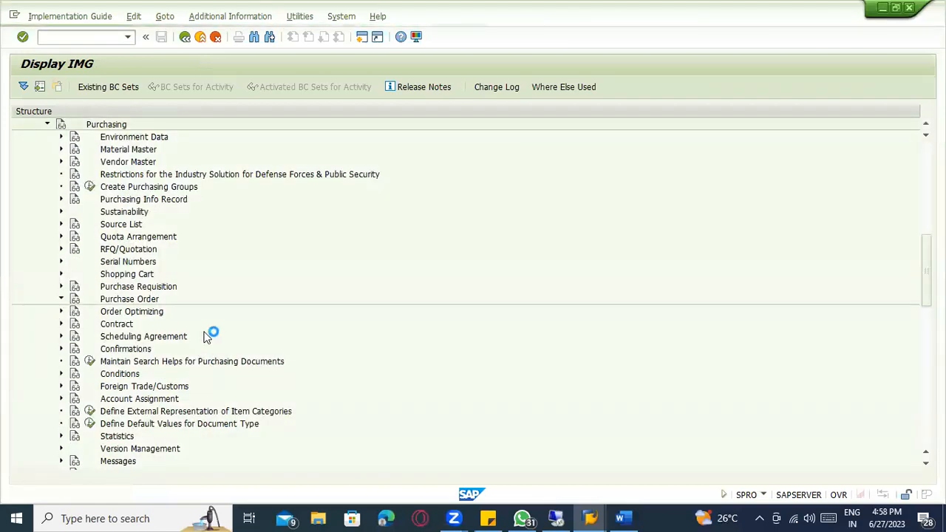
click(61, 298)
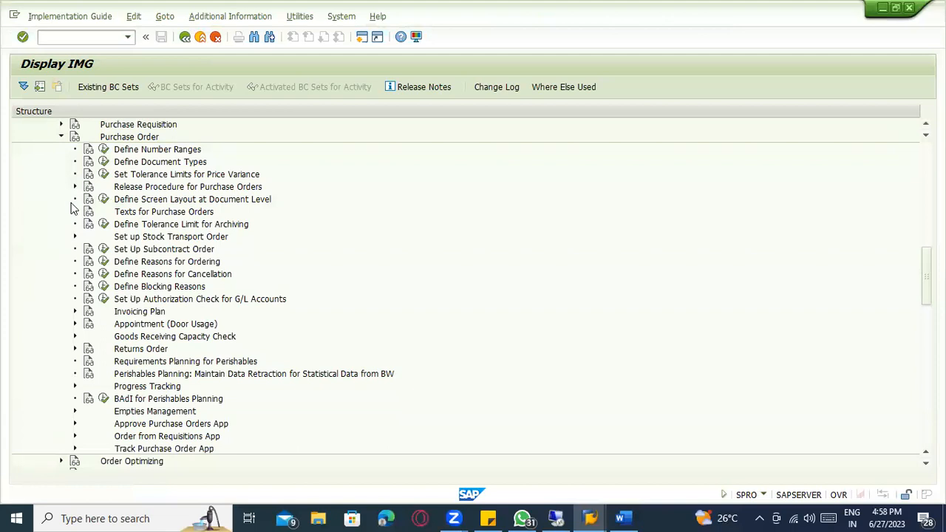
click(74, 237)
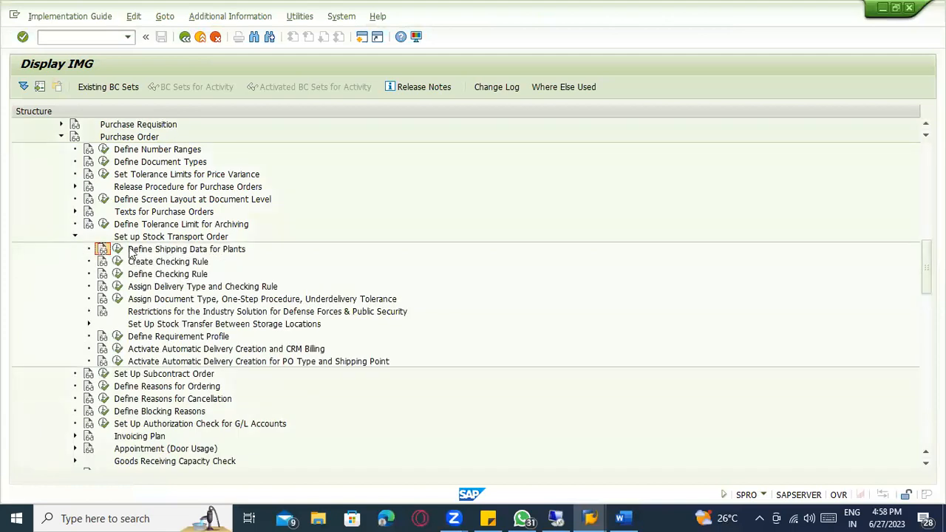
click(117, 249)
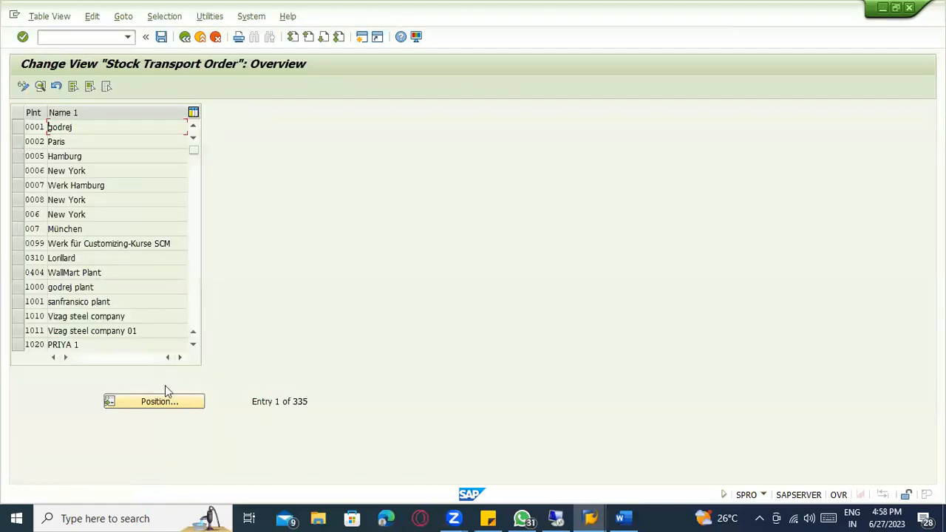
Position the plant list at plant 3000 and open the New York plant's stock transport details.
click(165, 401)
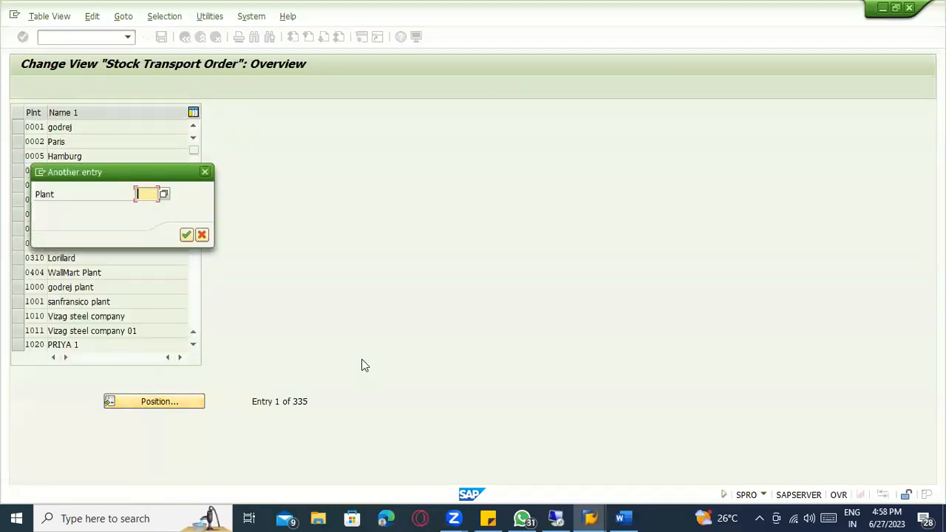
text(3000)
key(Return)
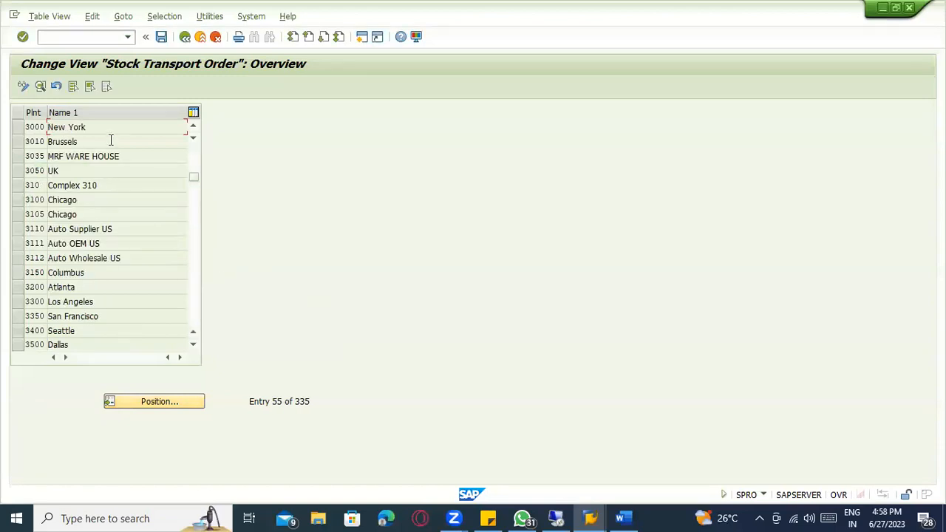
double_click(103, 132)
Replace plant 3000's customer number with that of the customer created for this plant and confirm the entry.
click(158, 157)
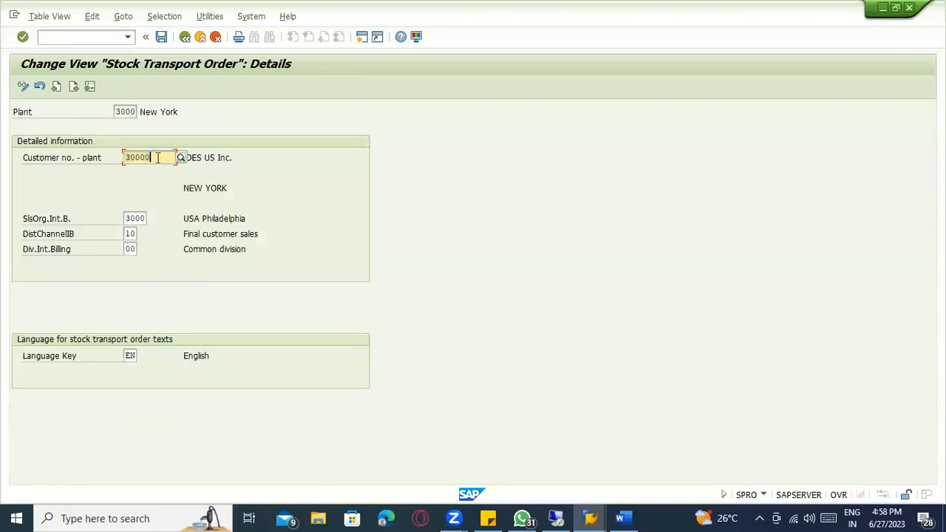
key(BackSpace)
key(BackSpace)
key(BackSpace)
key(BackSpace)
key(BackSpace)
text(RP3000)
key(Return)
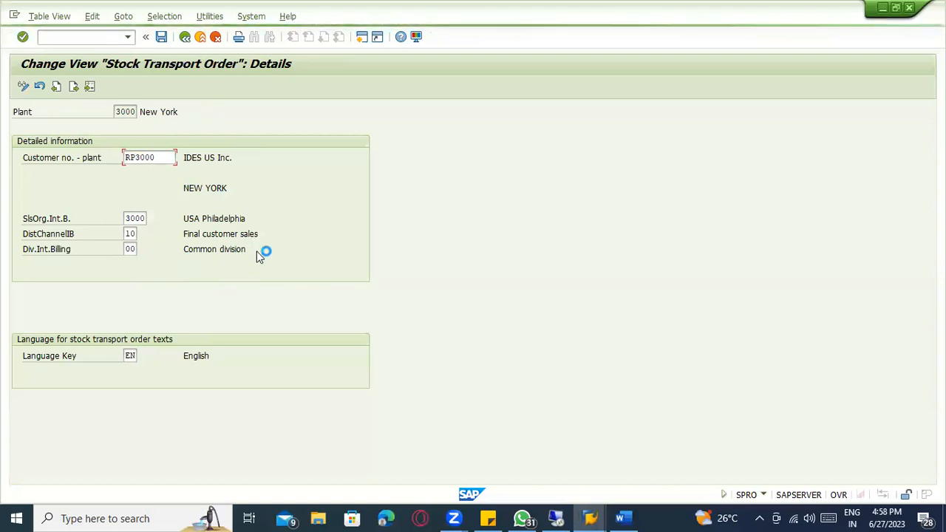
key(Return)
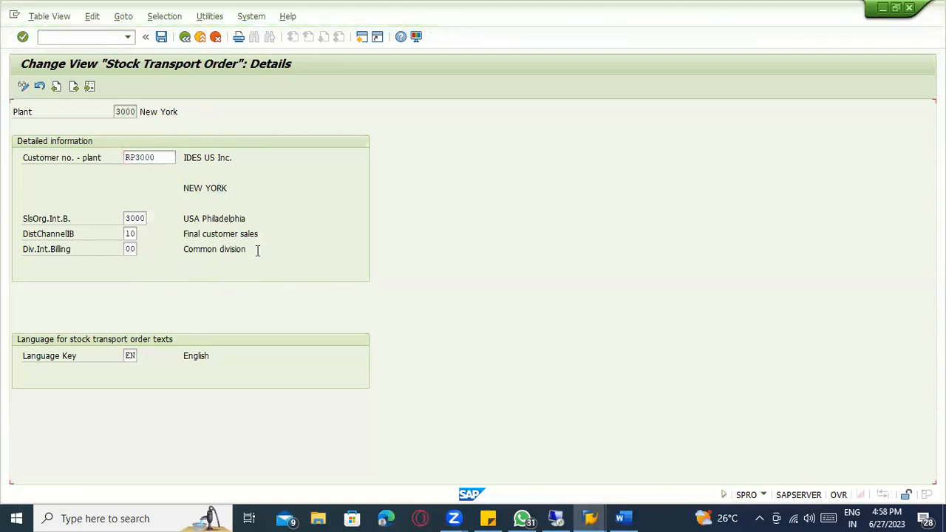
Save plant 3000's stock transport details with the proposed customizing request and return to the IMG structure.
key(Return)
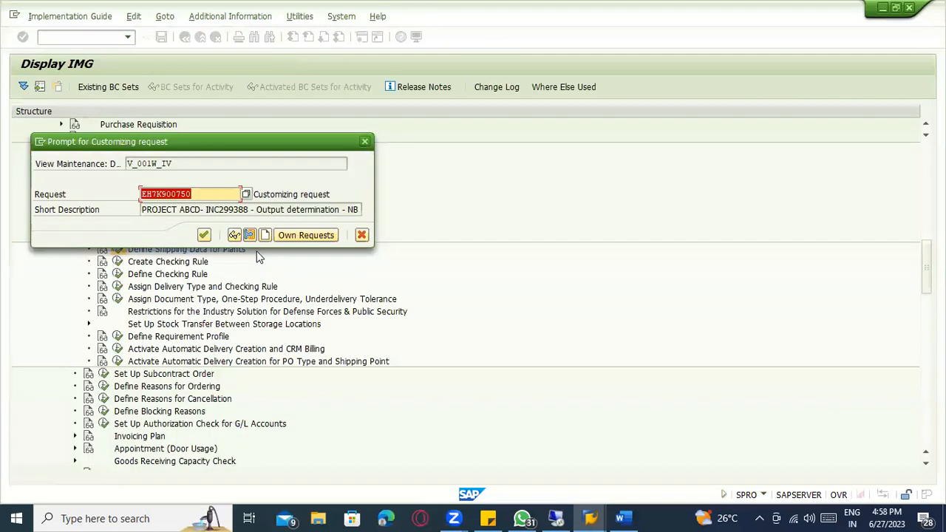
key(Return)
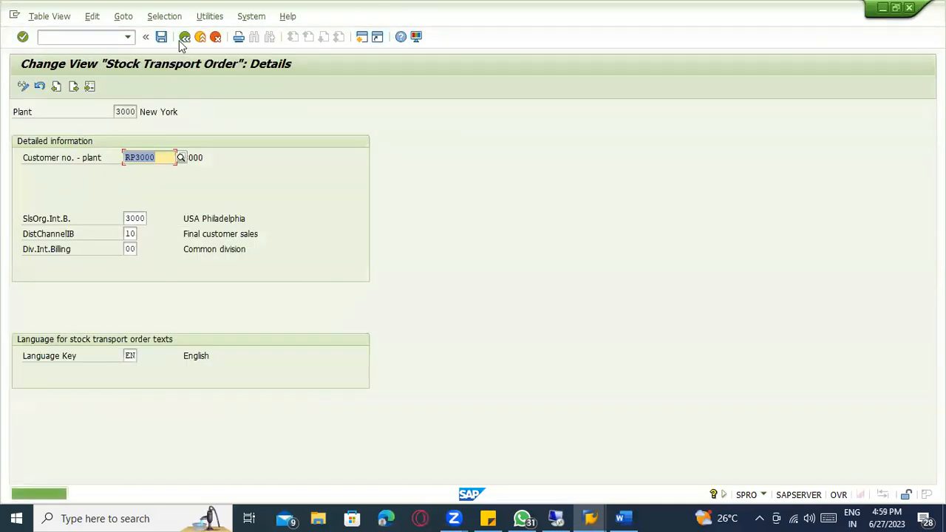
click(184, 37)
click(184, 38)
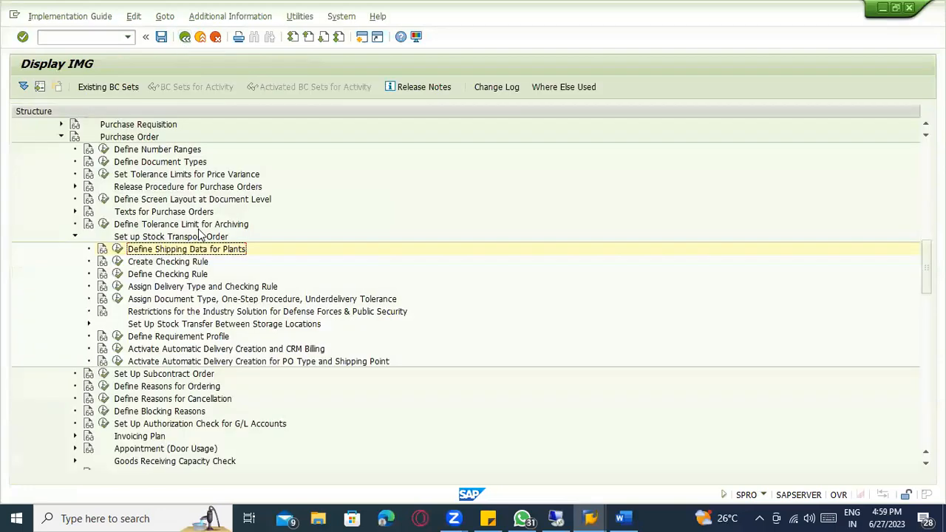
Open Assign Delivery Type and Checking Rule and position the list at document type NB, supplying plant 1100.
click(118, 286)
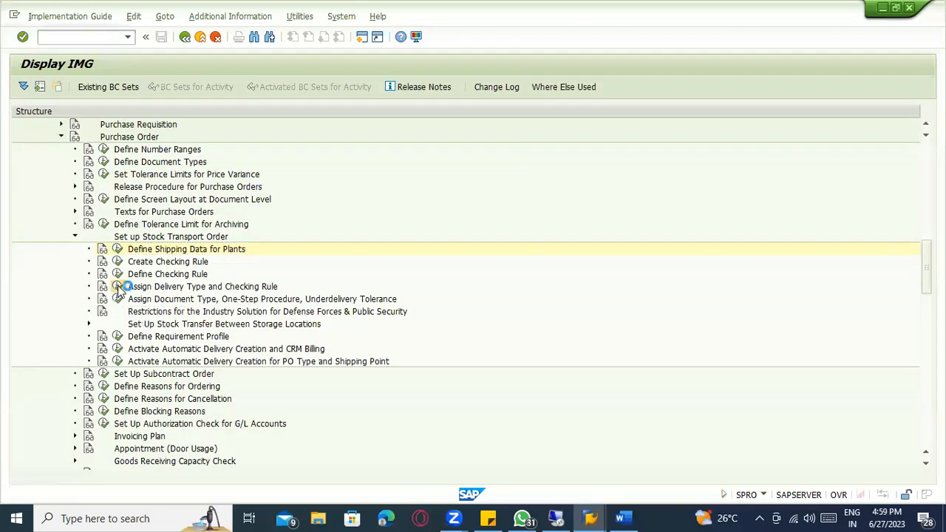
click(221, 449)
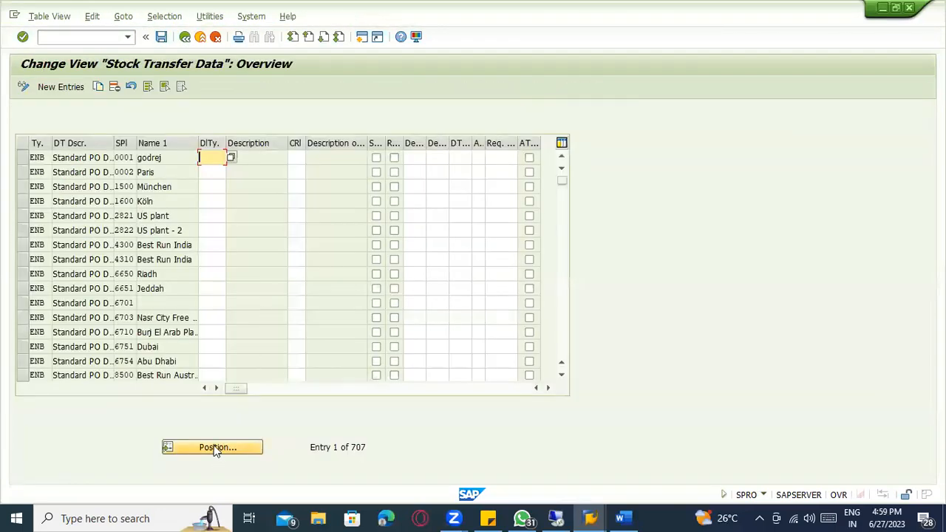
text(NB)
key(Tab)
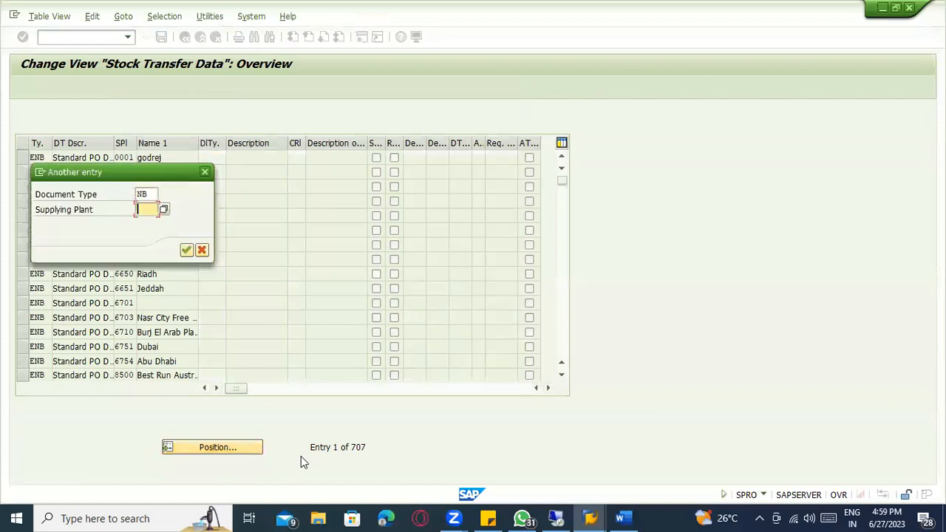
text(3)
key(BackSpace)
text(11)
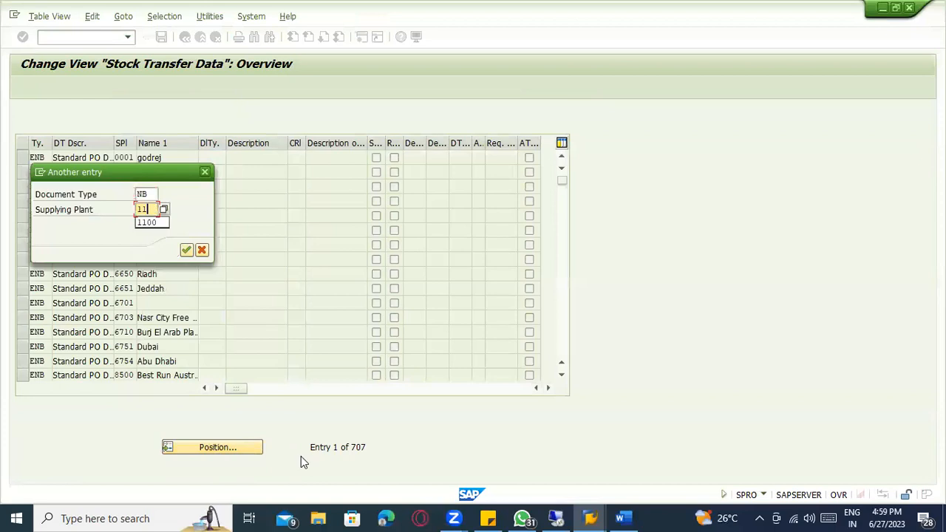
text(00)
key(Return)
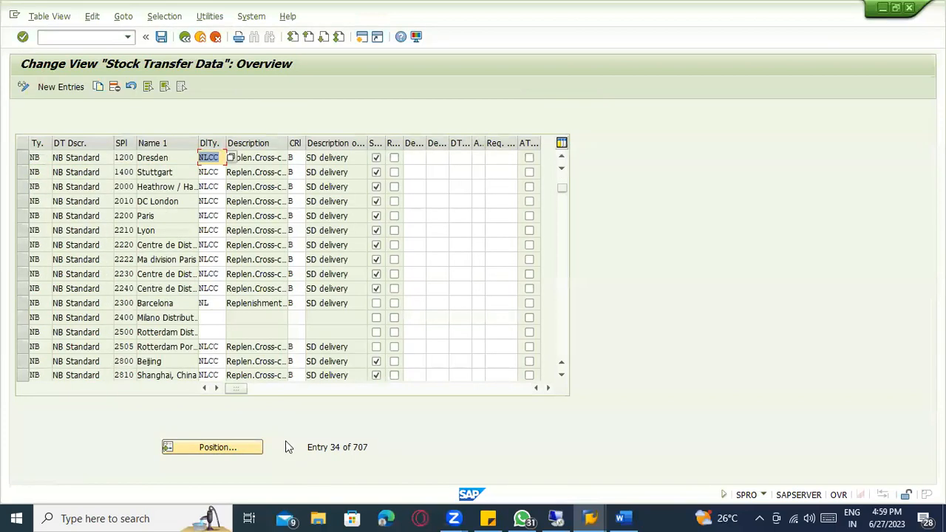
Copy the NB entry of supplying plant 1200 to supplying plant 1100, save it and return to the IMG structure.
click(118, 158)
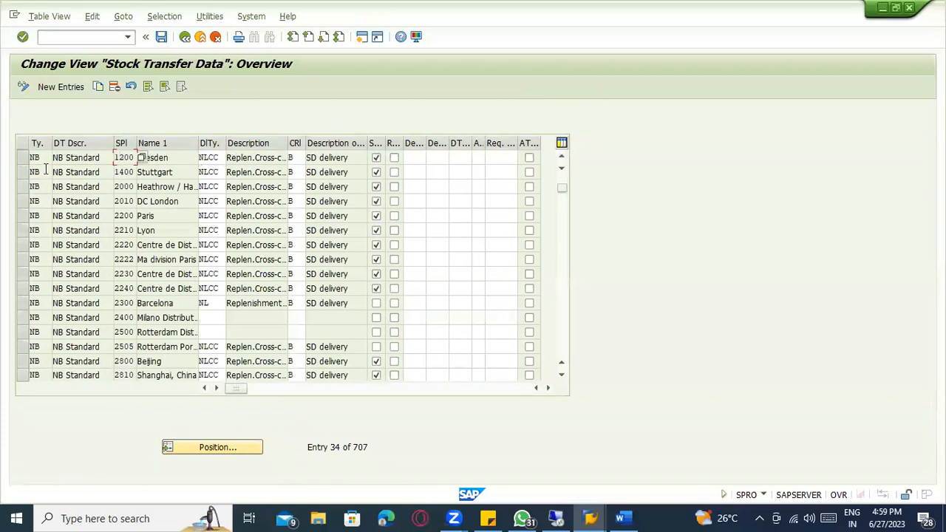
click(23, 157)
click(97, 86)
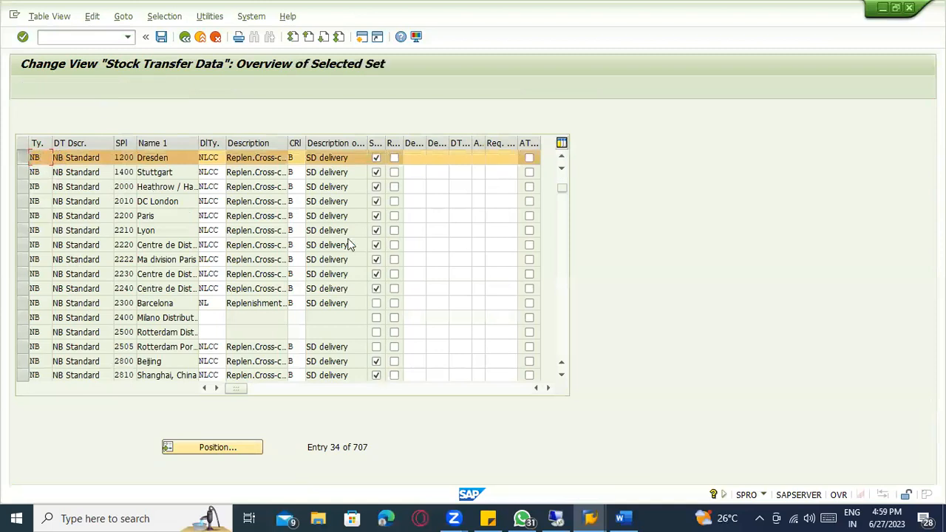
text(11)
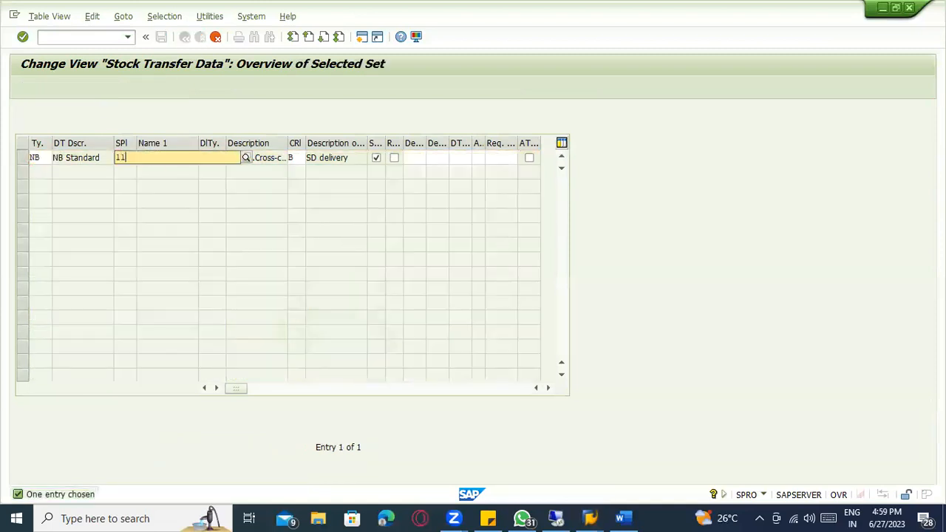
text(00)
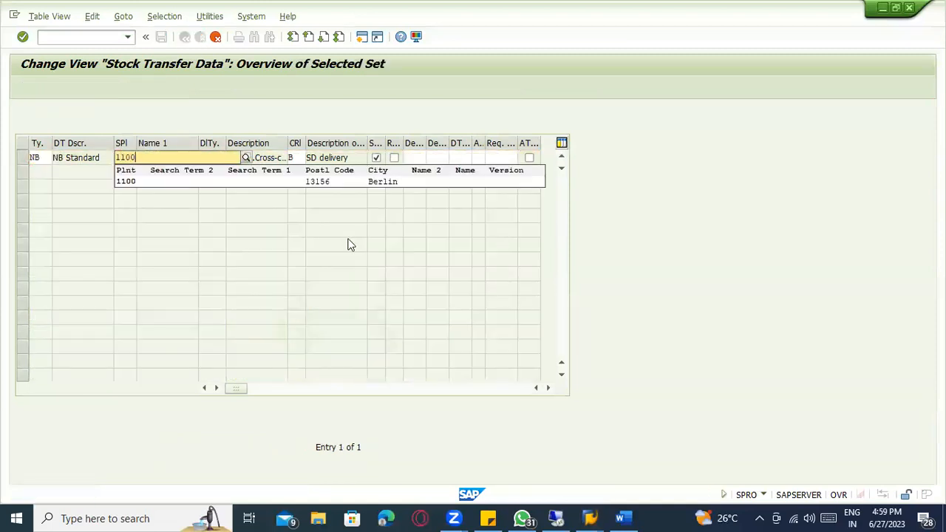
click(212, 182)
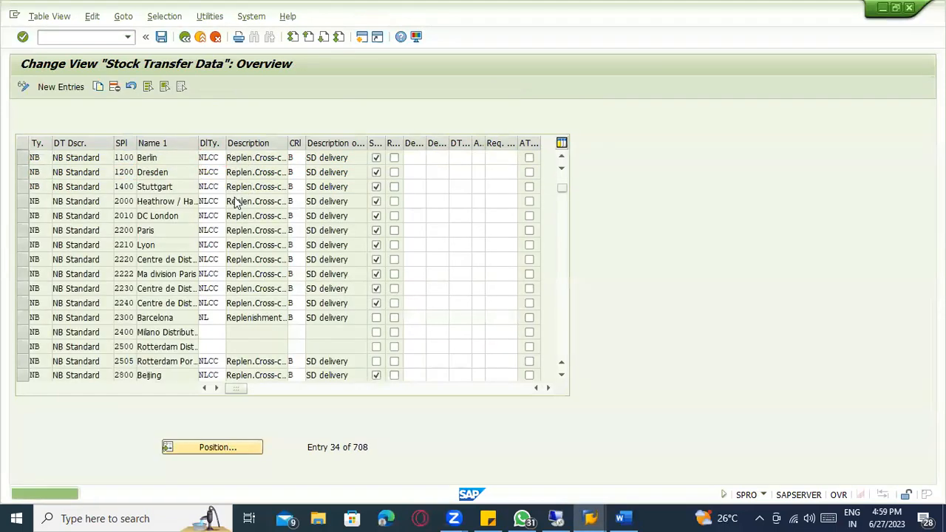
key(Return)
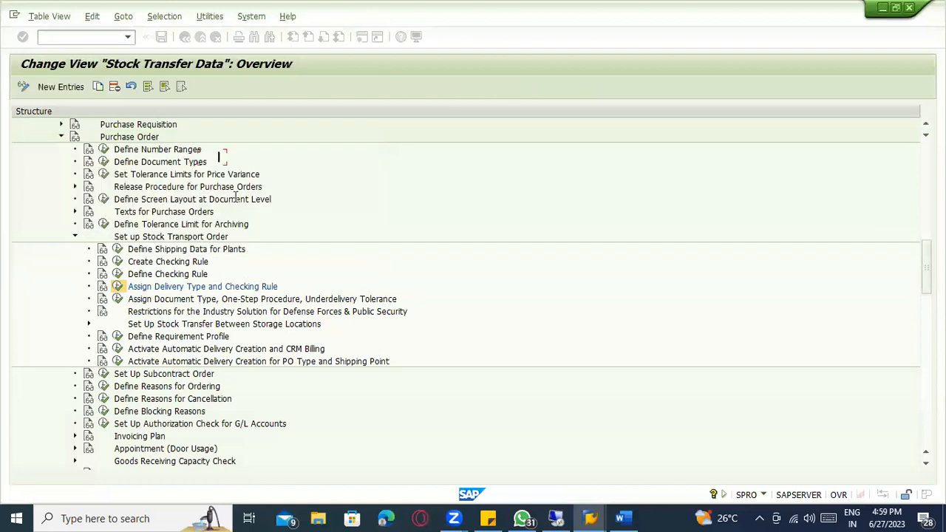
click(185, 37)
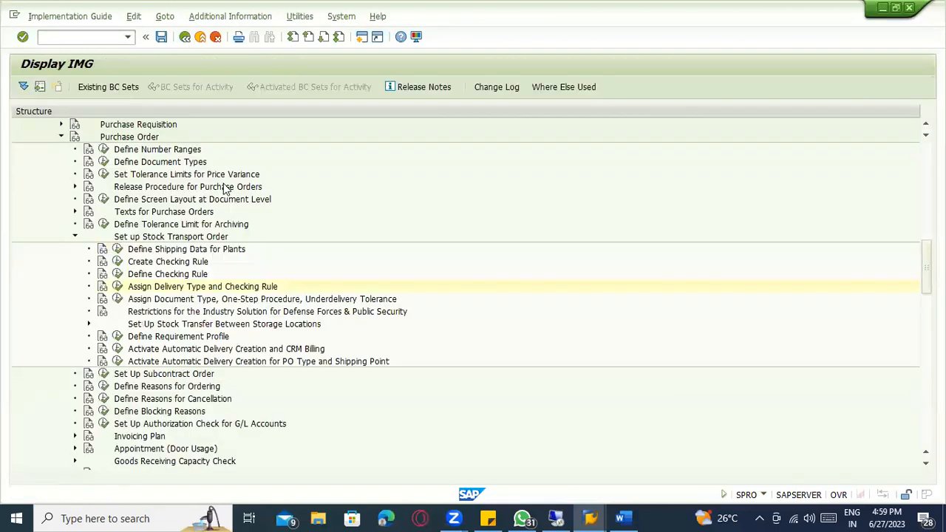
Open Assign Document Type, One-Step Procedure, Underdelivery Tolerance and position the list at supplying plant 1100.
click(116, 286)
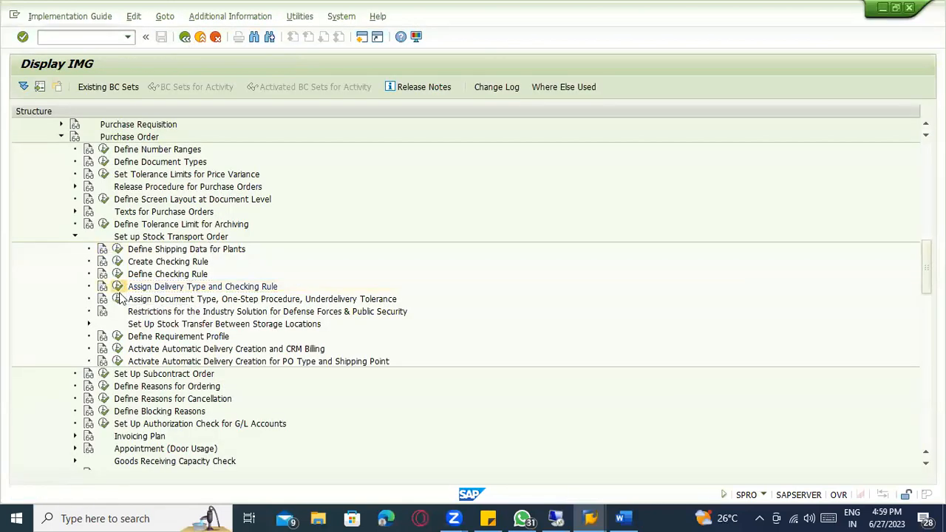
key(F3)
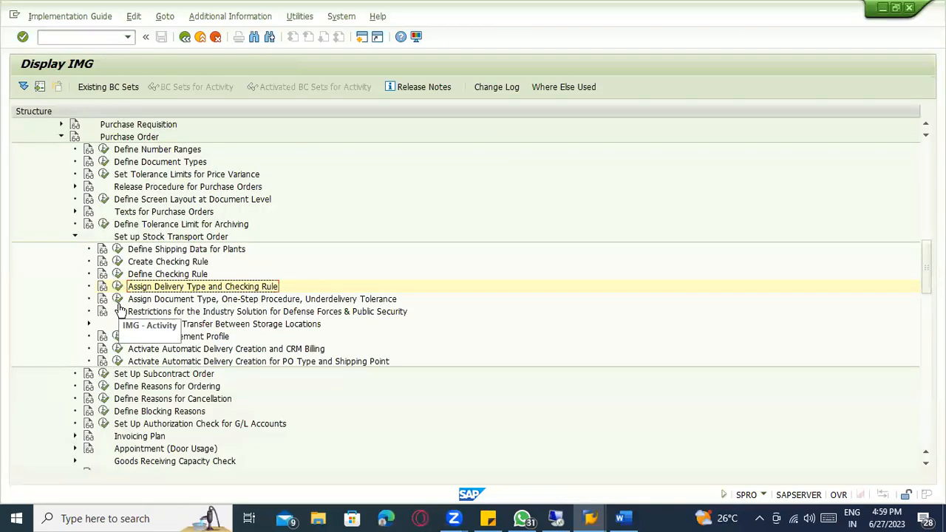
click(118, 299)
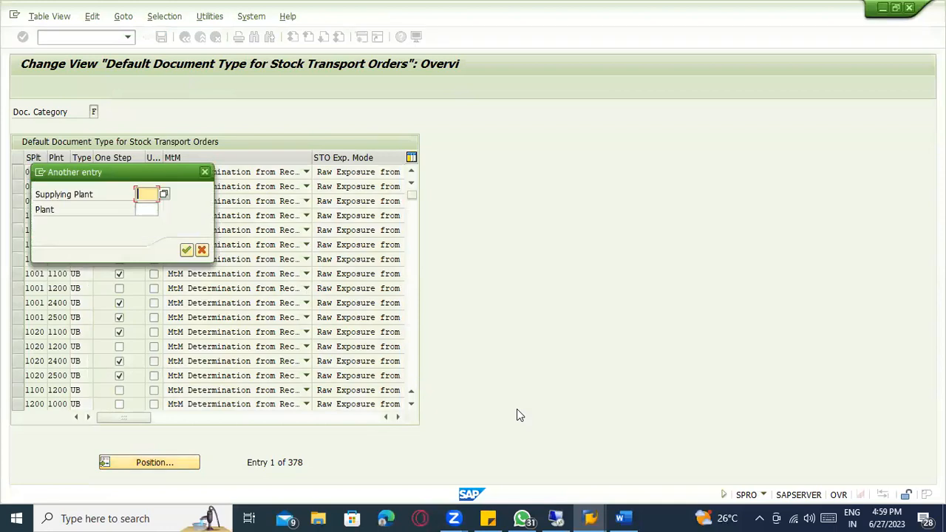
text(1100)
key(Tab)
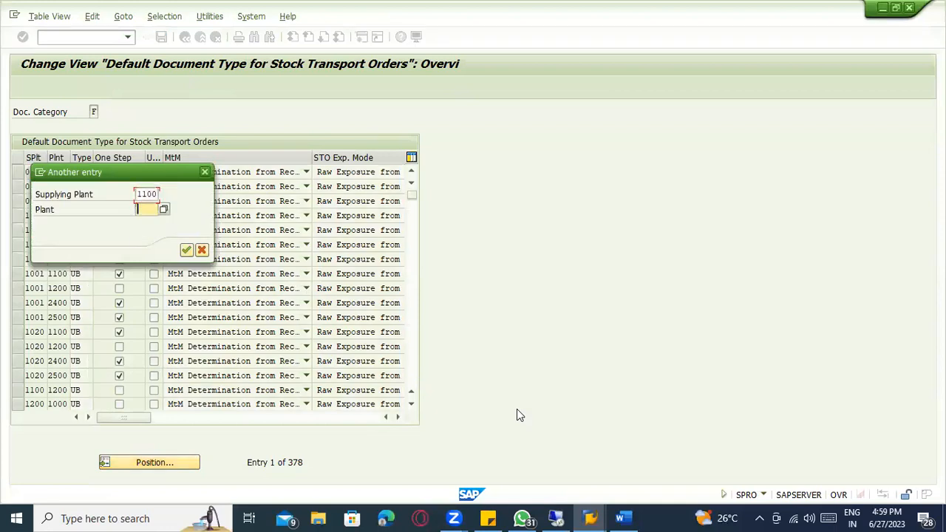
text(2500)
key(Return)
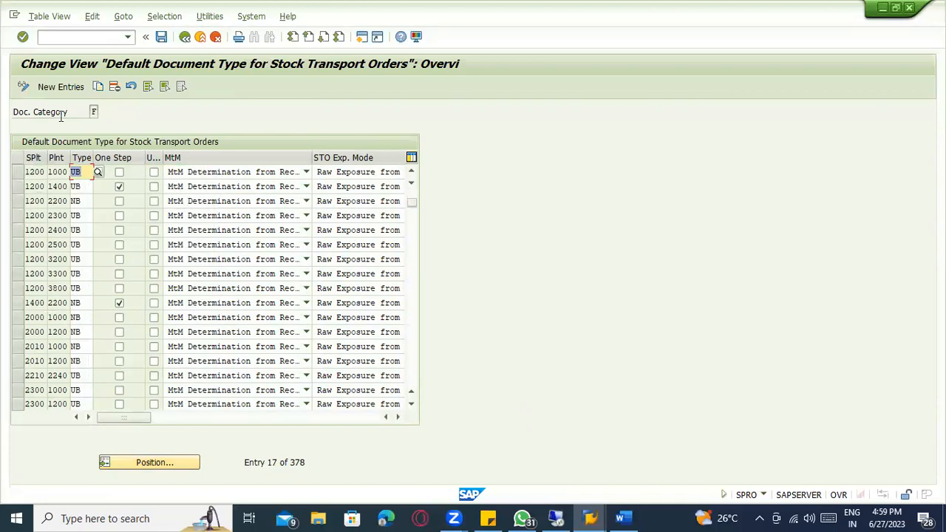
Add and save a new entry with supplying plant 1100, receiving plant 3000 and document type NB, and return to the IMG structure.
click(54, 88)
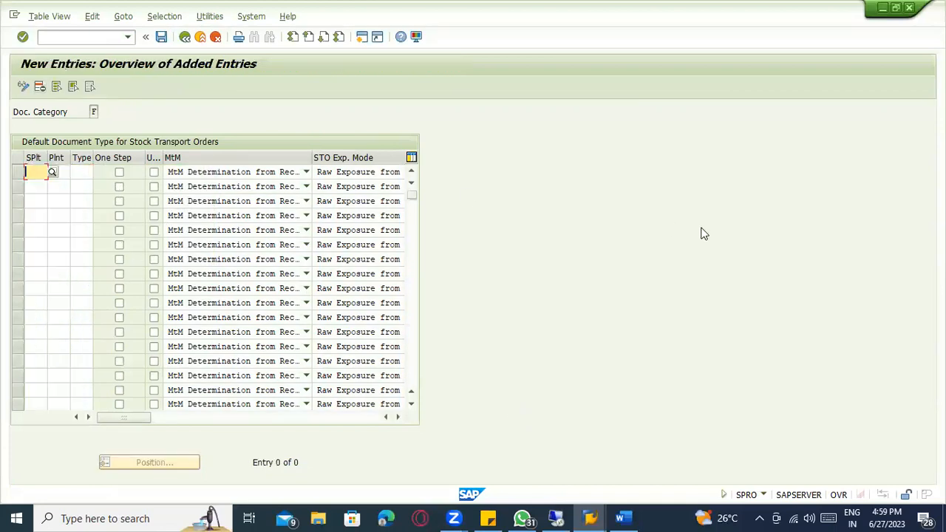
text(1100)
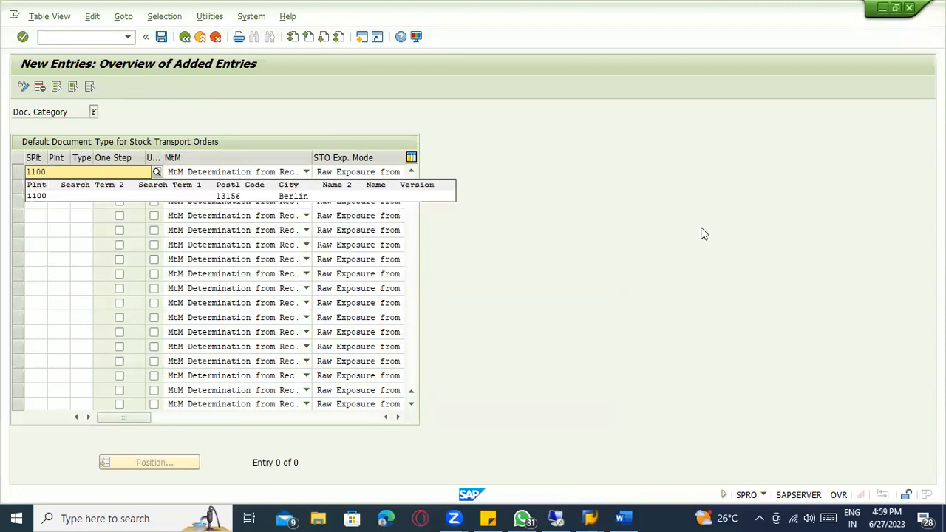
key(Tab)
text(3000)
key(Tab)
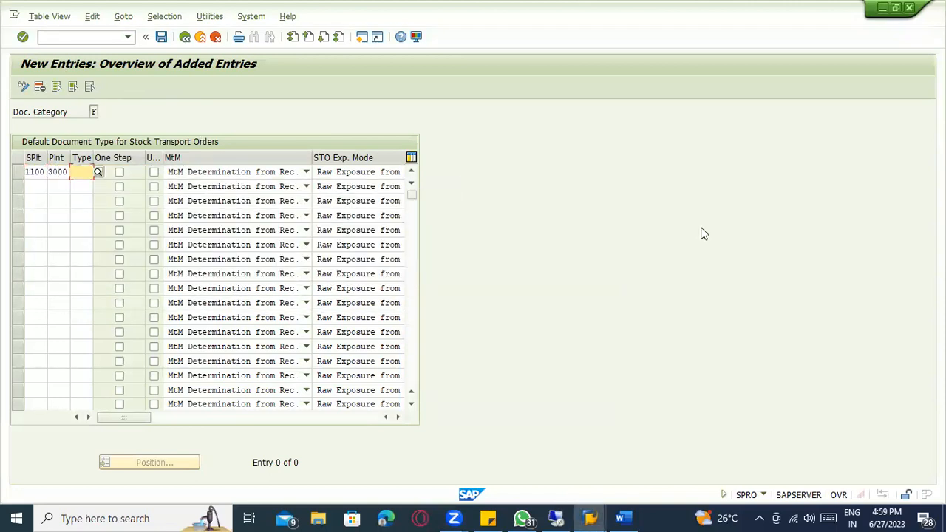
text(NB)
key(Tab)
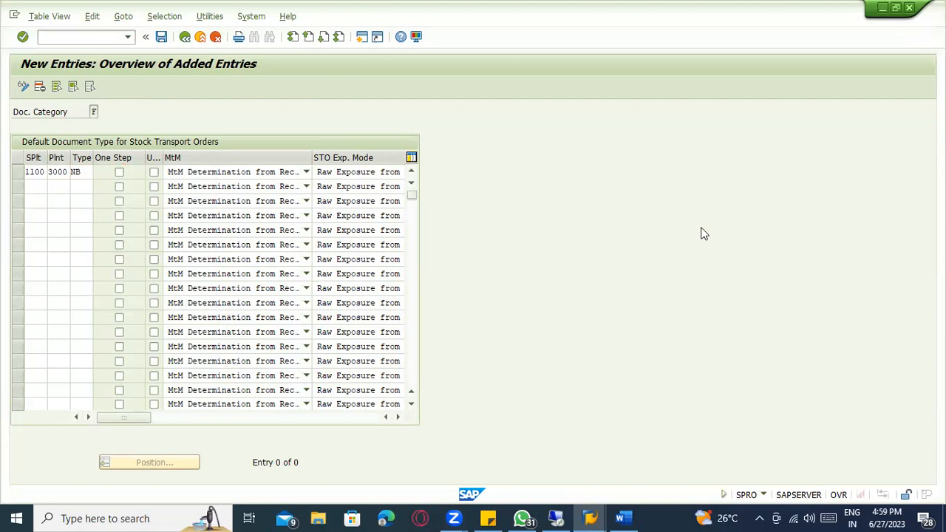
key(ctrl+s)
key(Return)
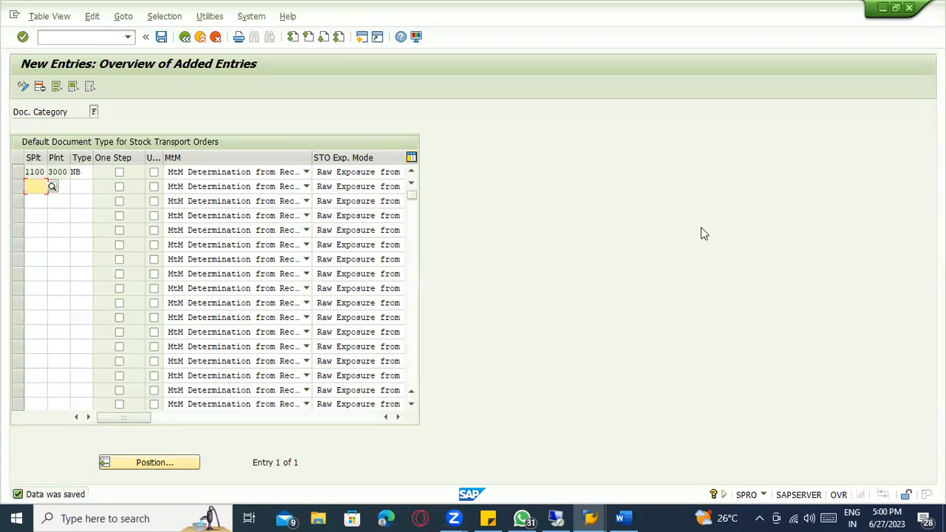
key(alt+Tab)
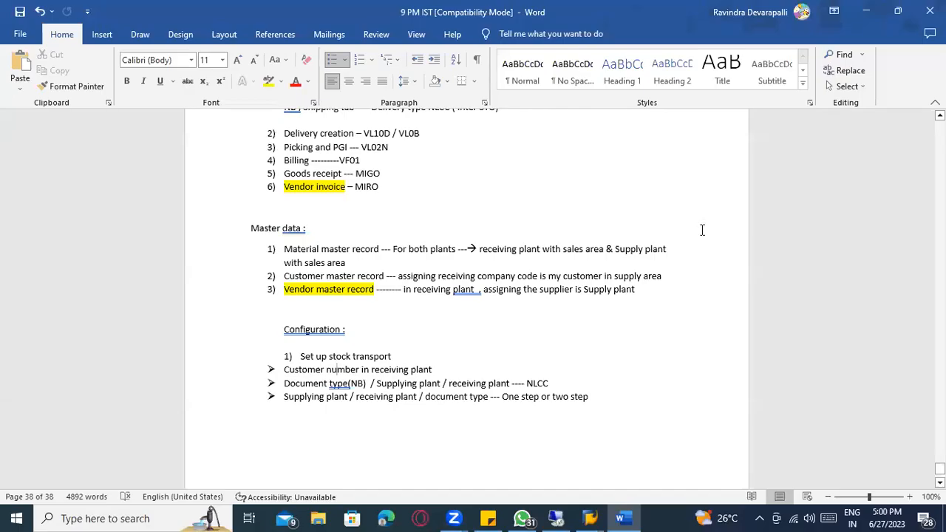
key(alt+Tab)
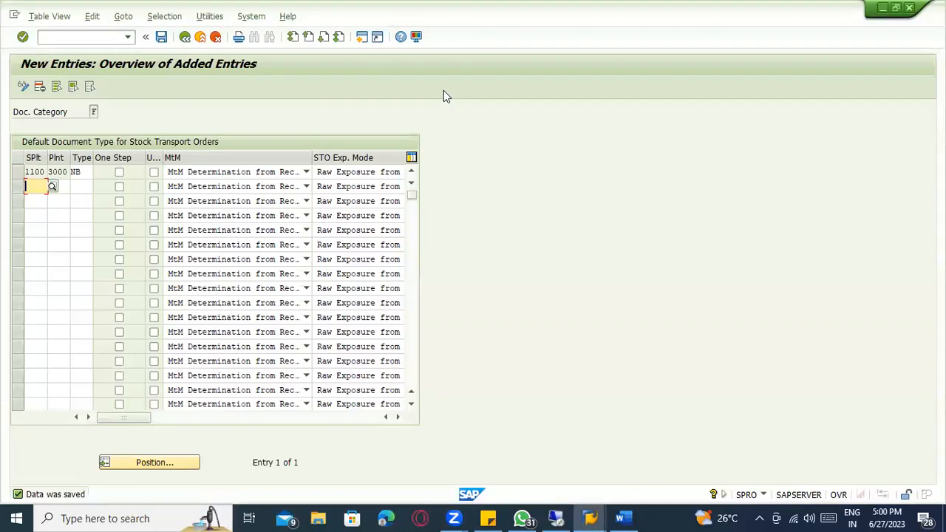
click(185, 37)
click(202, 41)
Switch to the Word notes and review the inter-company STO process steps from STO creation to vendor invoice.
key(alt+Tab)
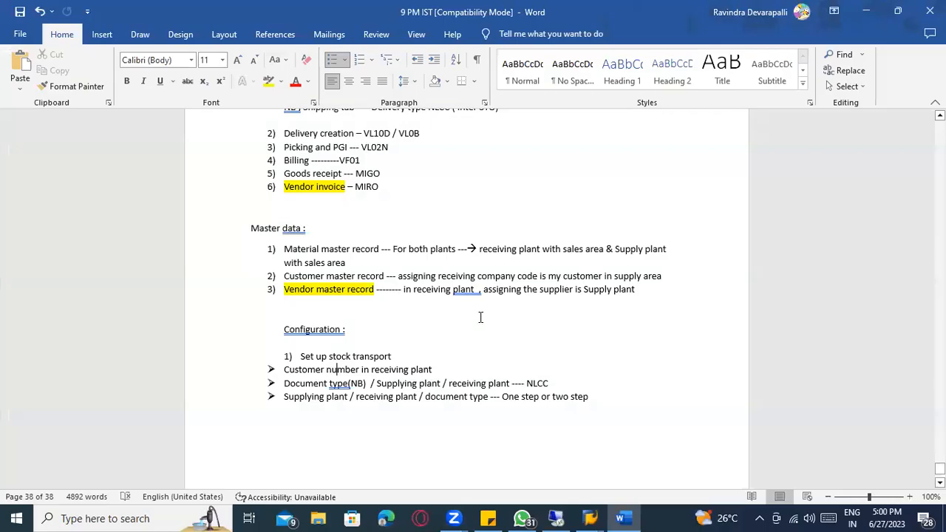
click(418, 350)
scroll(370, 288, up, 3)
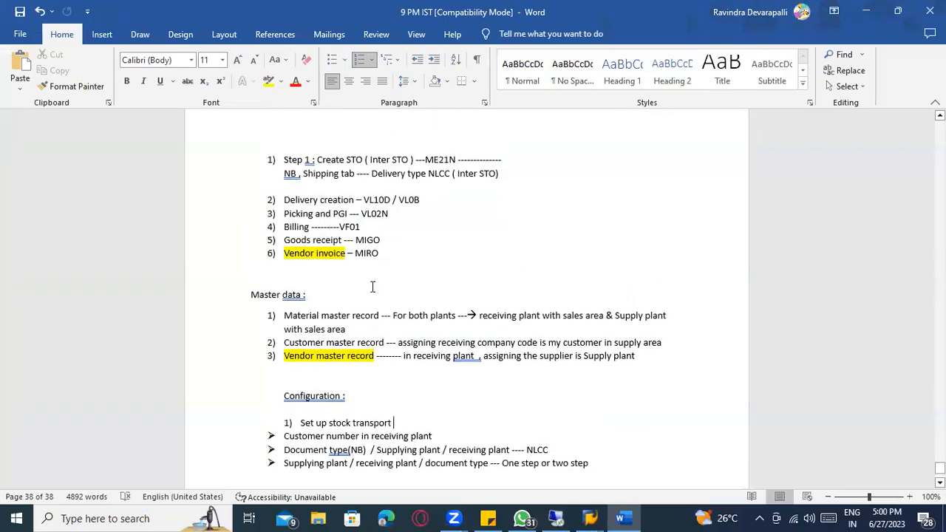
drag(394, 327, 267, 221)
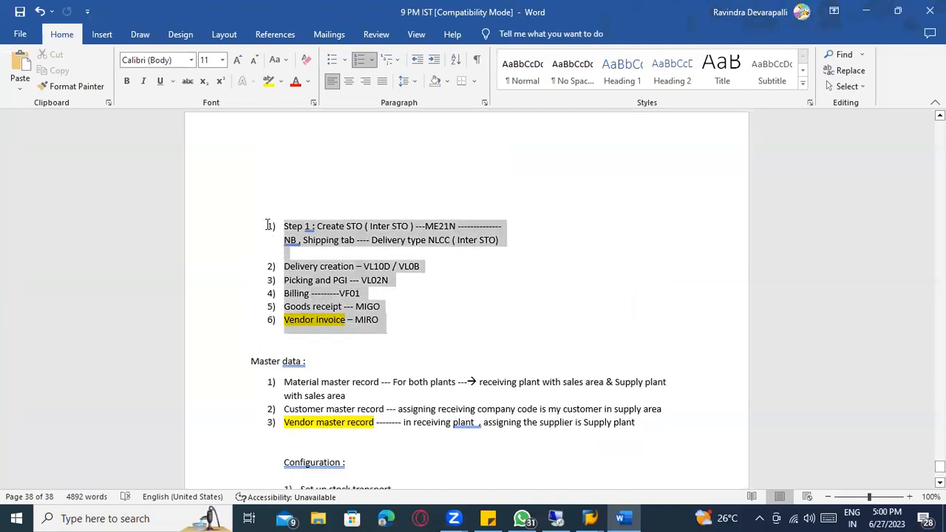
scroll(473, 341, down, 3)
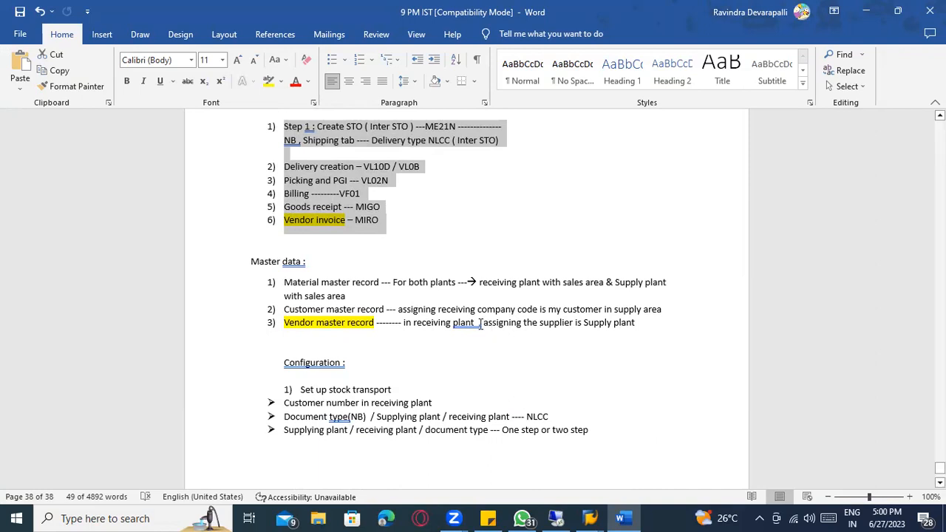
click(475, 308)
Switch back to SAP, open transaction ME21N and enter the vendor created for supplying plant 1100 in the NB purchase order.
key(alt+Tab)
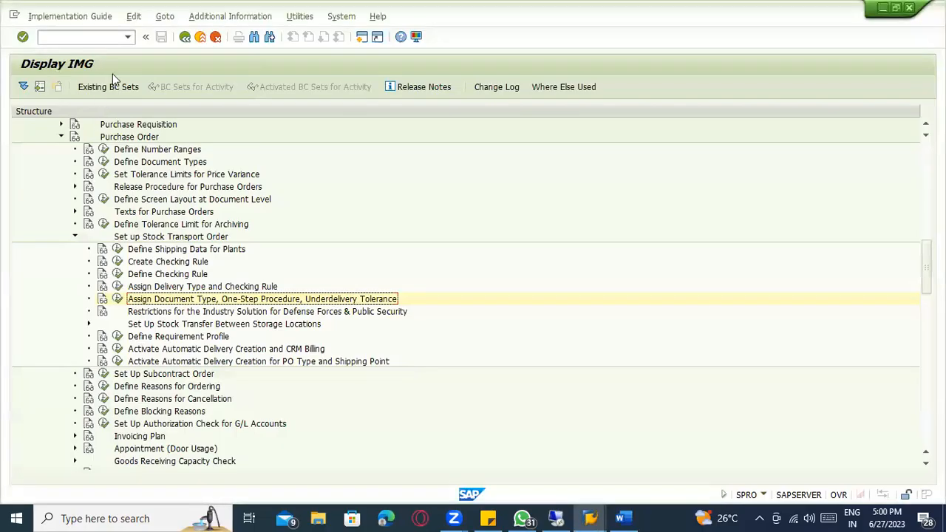
click(103, 35)
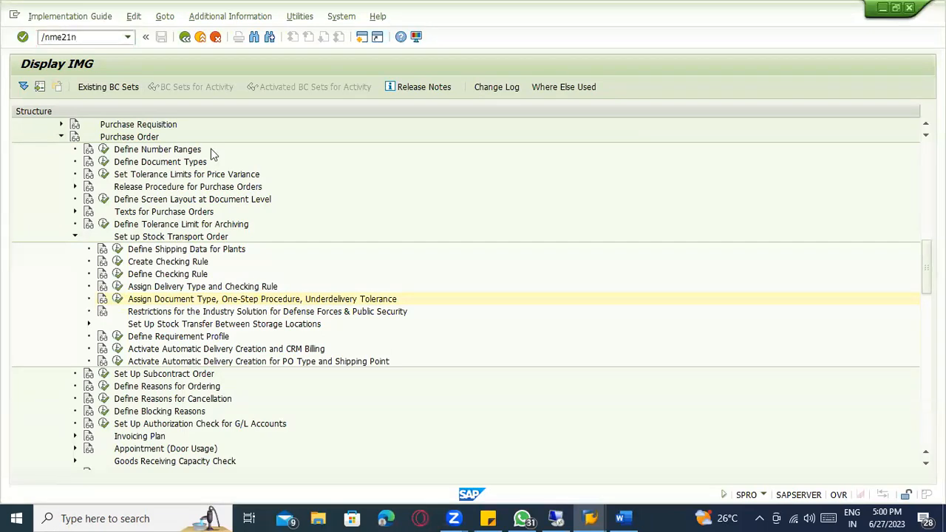
key(Return)
click(273, 112)
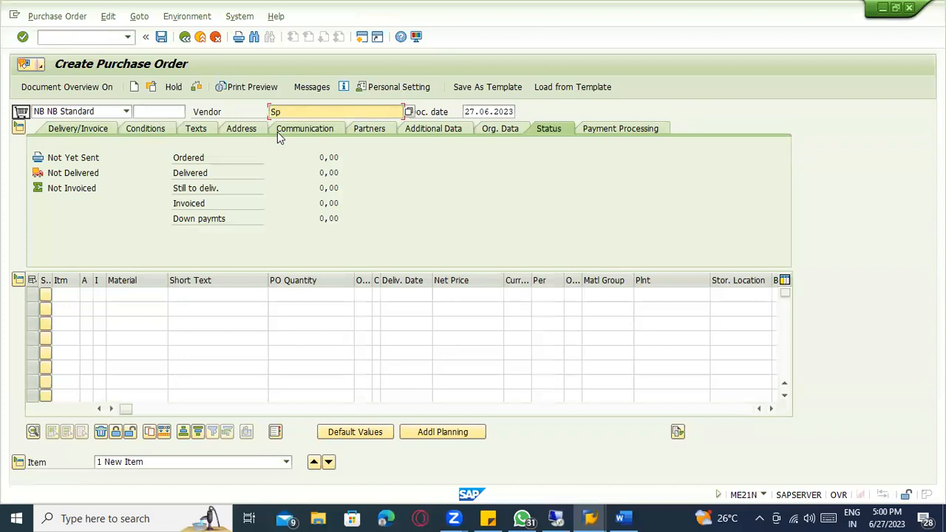
text(Sp1100)
key(Return)
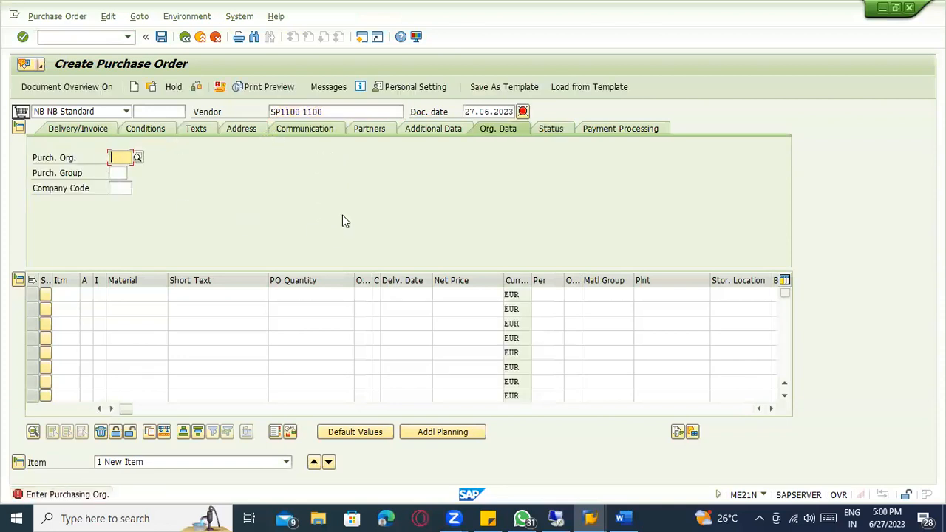
Check the receiving and supply company code flow in the Word notes and return to the SAP purchase order.
click(621, 517)
scroll(542, 391, up, 12)
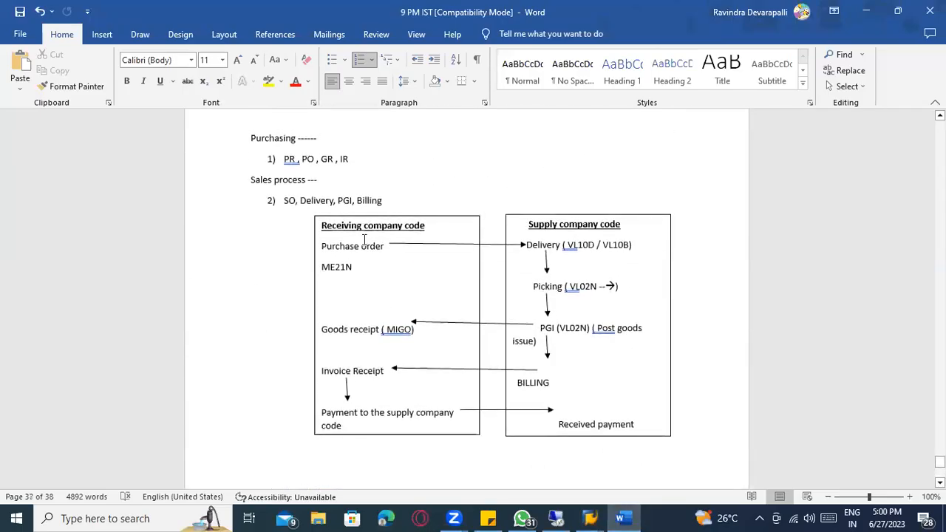
click(366, 228)
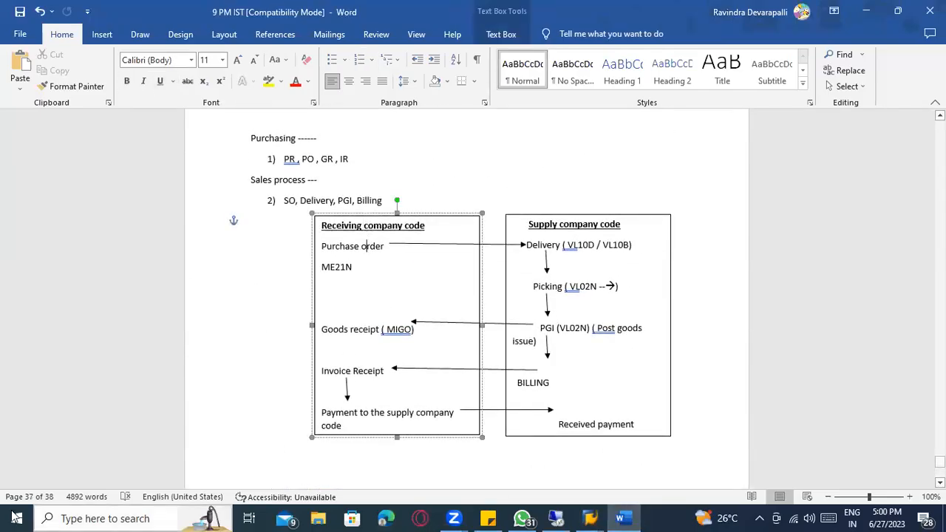
key(alt+Tab)
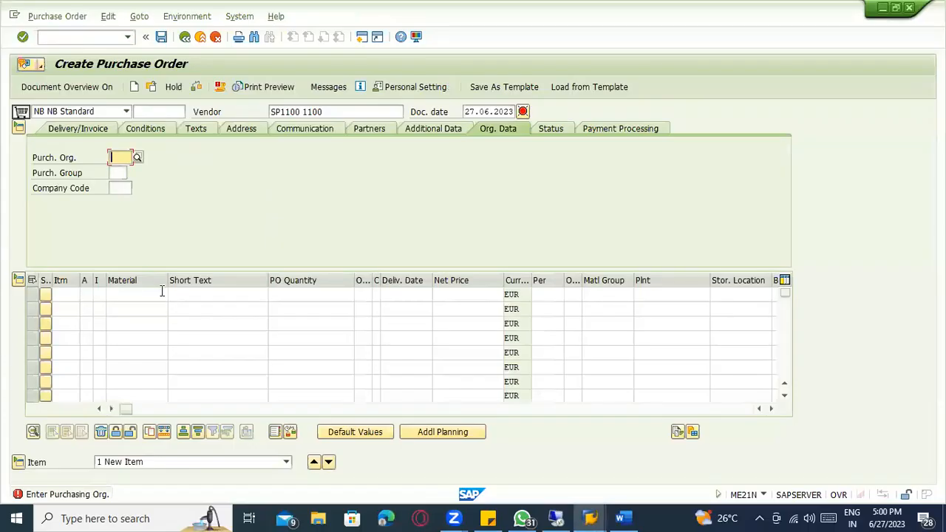
Enter purchasing organization 3000, purchasing group 000 and company code 3000 in the purchase order's organizational data.
text(3000)
key(Tab)
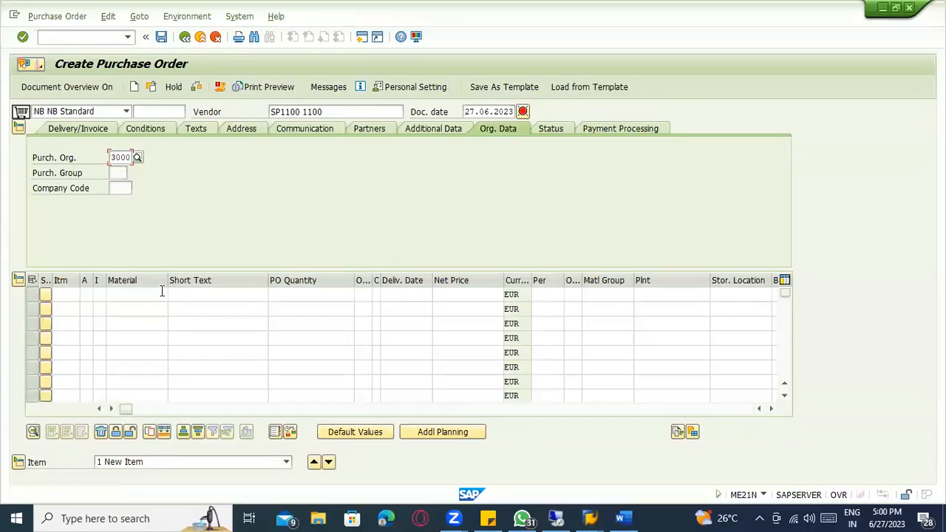
text(000)
key(Tab)
text(3000)
key(Return)
Enter material 100-100 in the first item line of the purchase order.
click(152, 295)
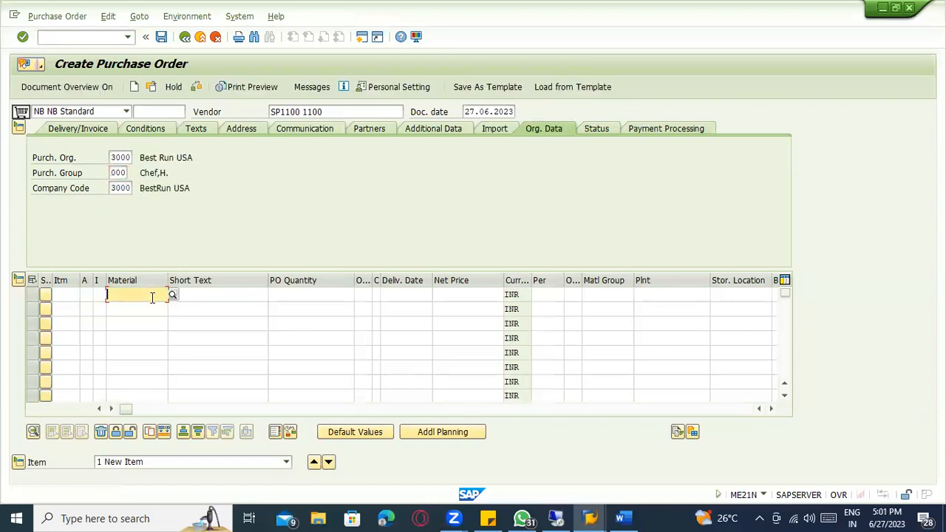
text(1100-100)
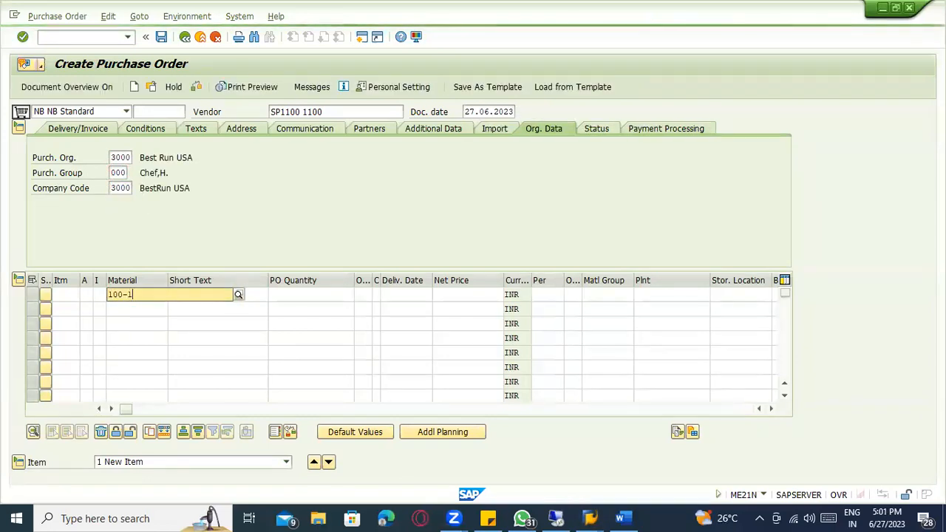
key(Return)
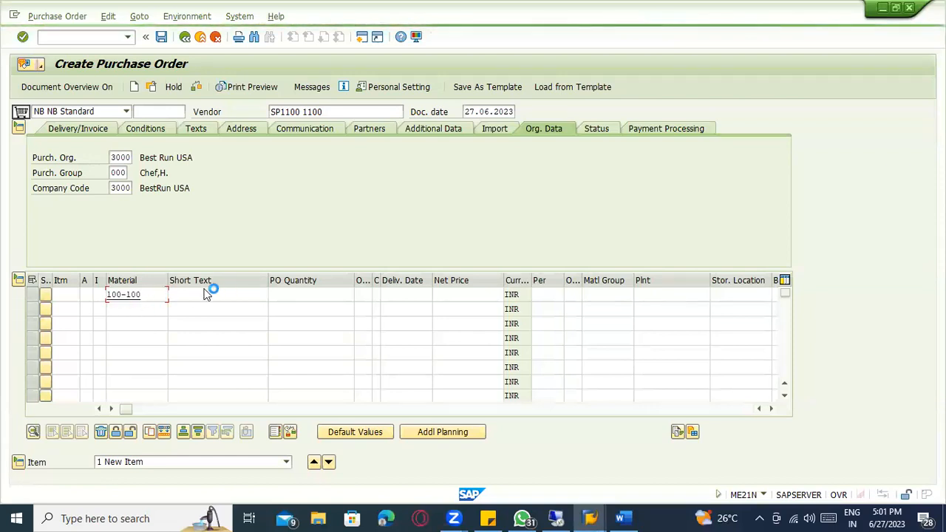
Set the plant of the material 100-100 item to 3000.
click(663, 294)
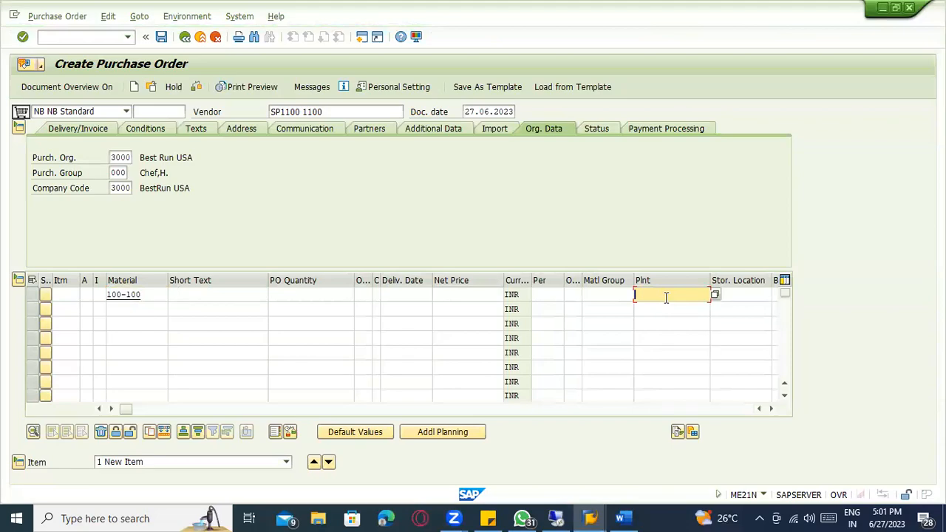
key(alt+Tab)
key(alt+Tab)
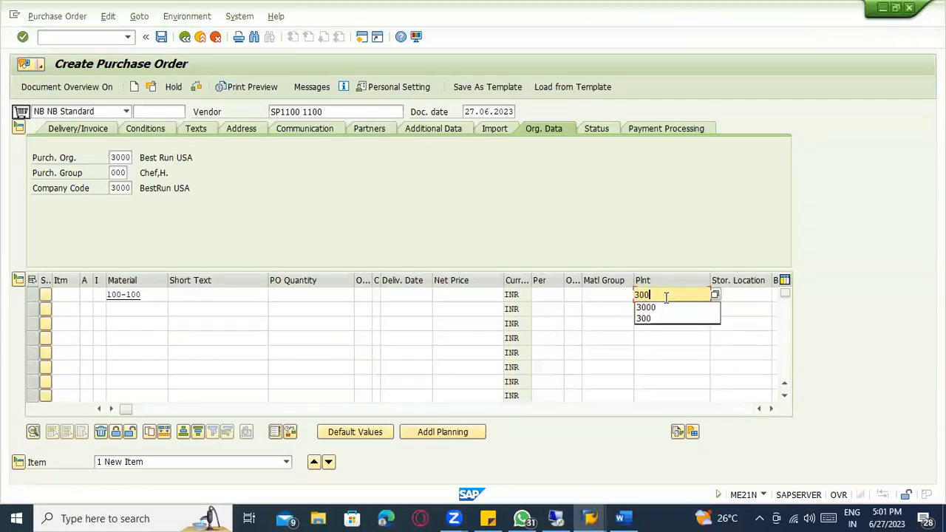
key(Return)
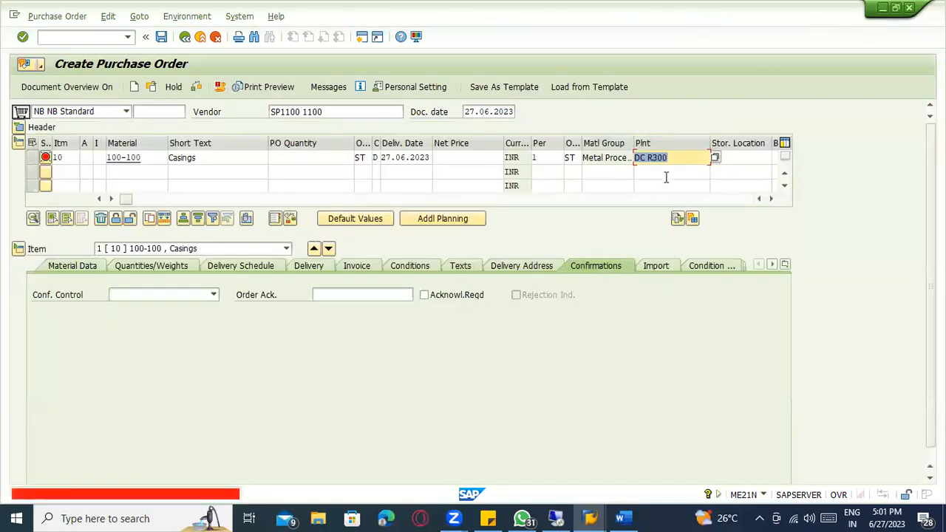
key(BackSpace)
key(BackSpace)
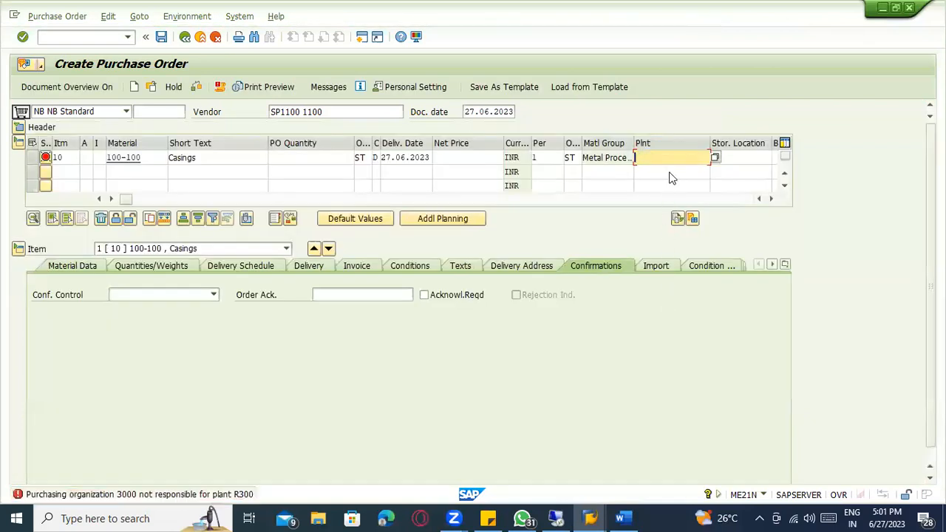
text(30)
click(671, 180)
key(Return)
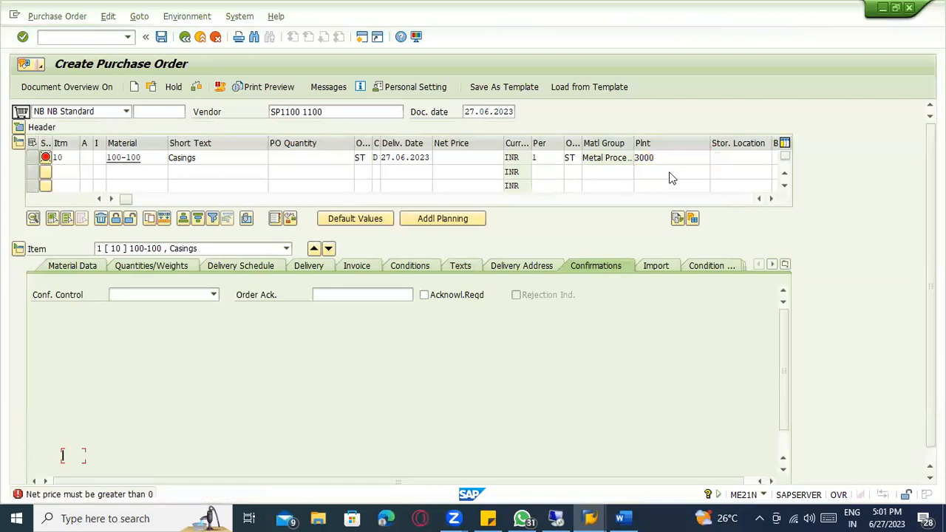
Set the item's storage location to 0001 and its order quantity to 10.
click(727, 156)
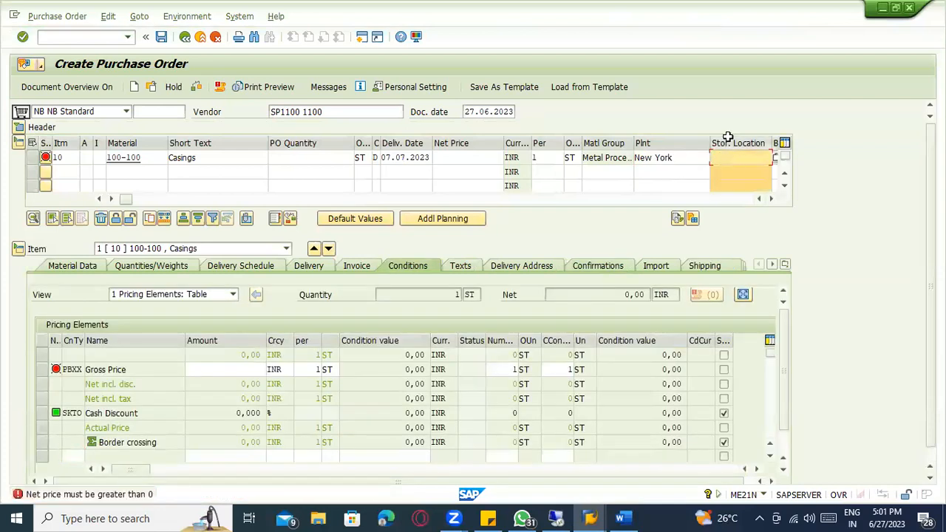
text(0001)
key(Return)
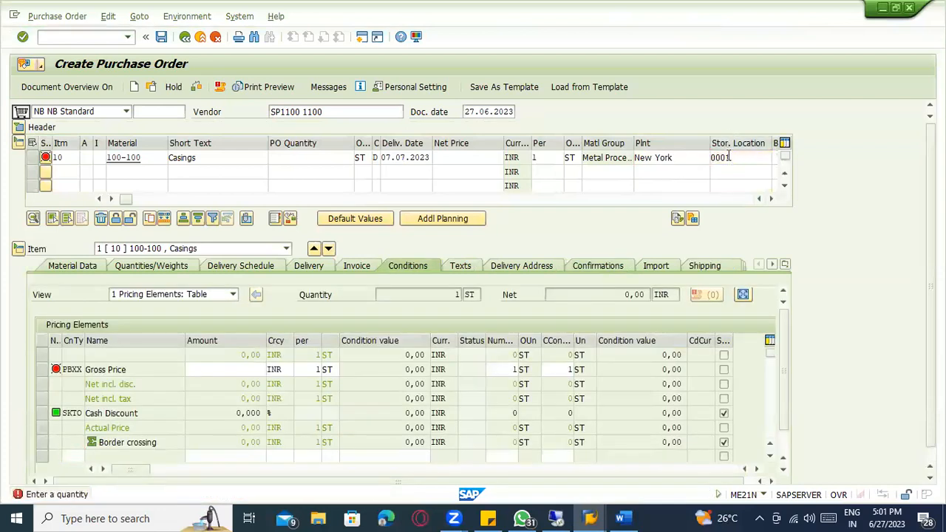
click(314, 159)
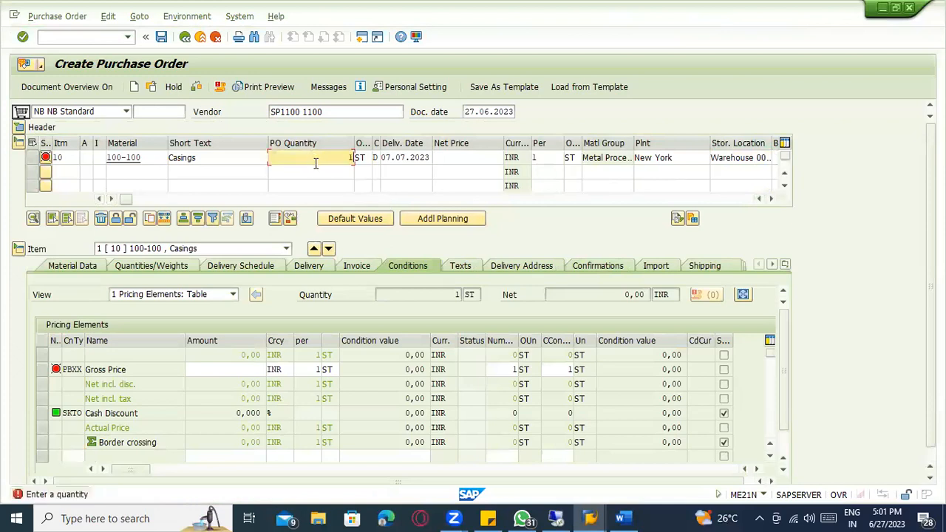
text(10)
key(Return)
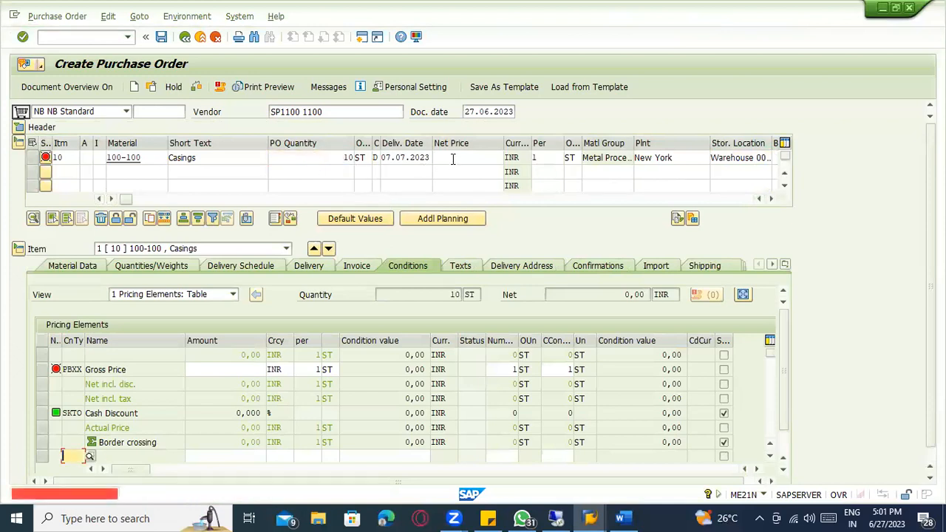
Set the item's net price to 100 INR.
click(453, 159)
click(220, 369)
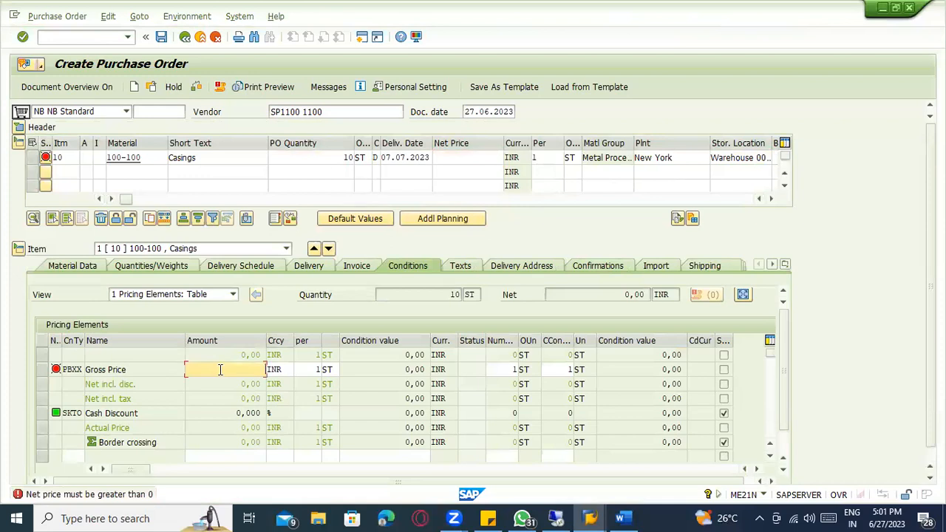
click(456, 159)
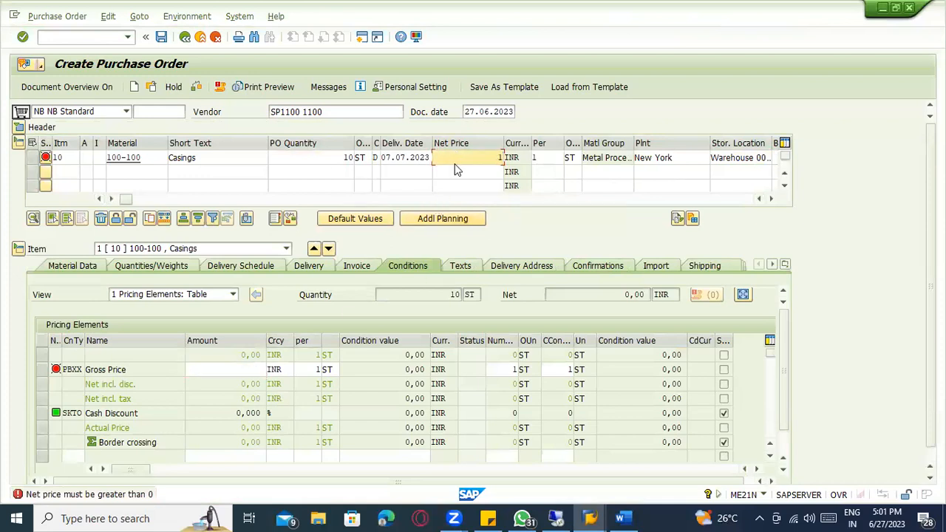
text(100)
key(Return)
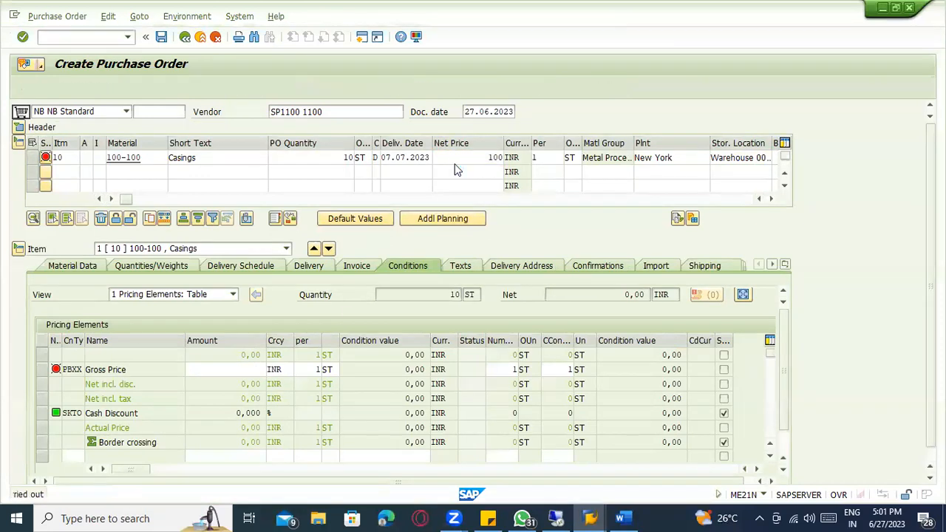
Review the item's pricing conditions and its pricing analysis under procedure RM0000, and return to the purchase order.
click(396, 266)
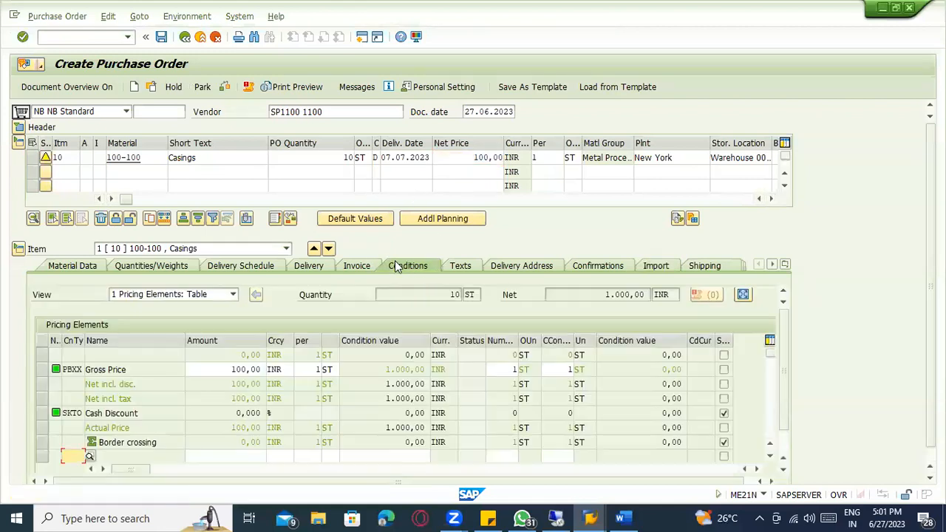
click(74, 367)
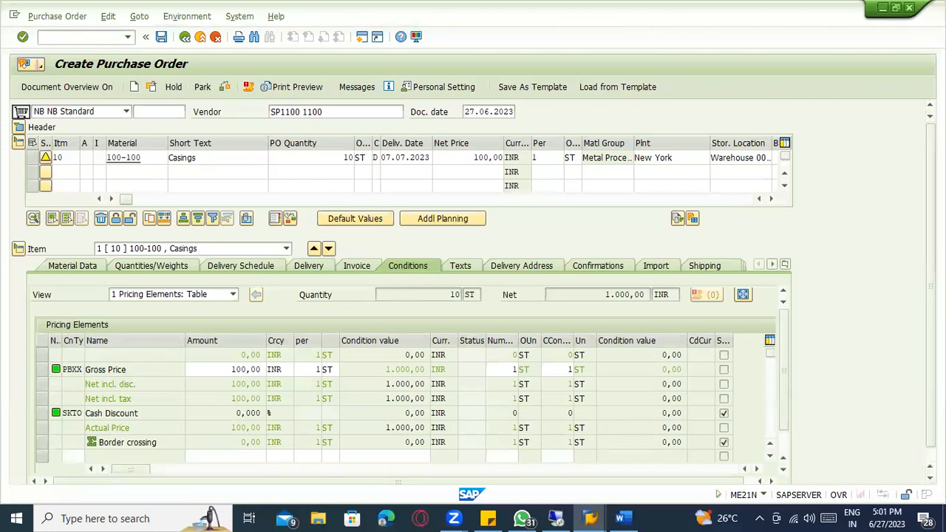
scroll(74, 369, down, 2)
scroll(73, 370, down, 1)
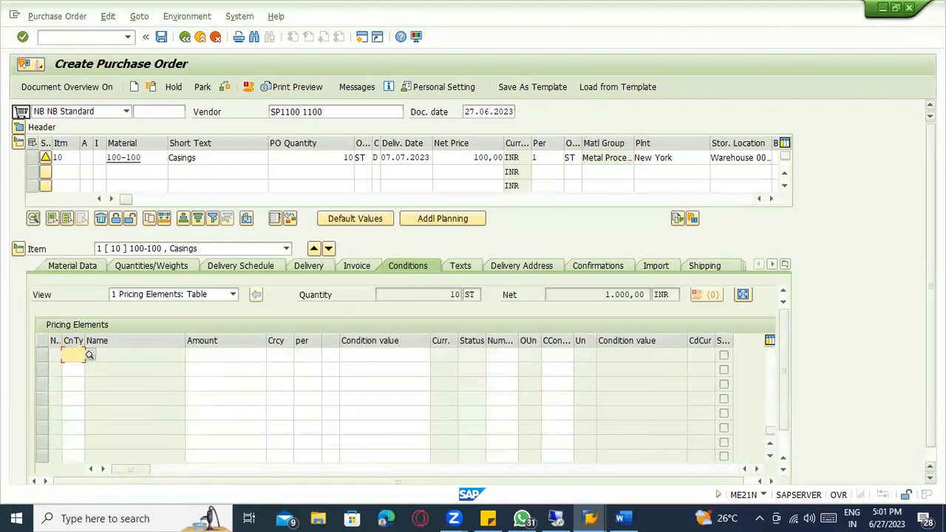
scroll(74, 355, down, 1)
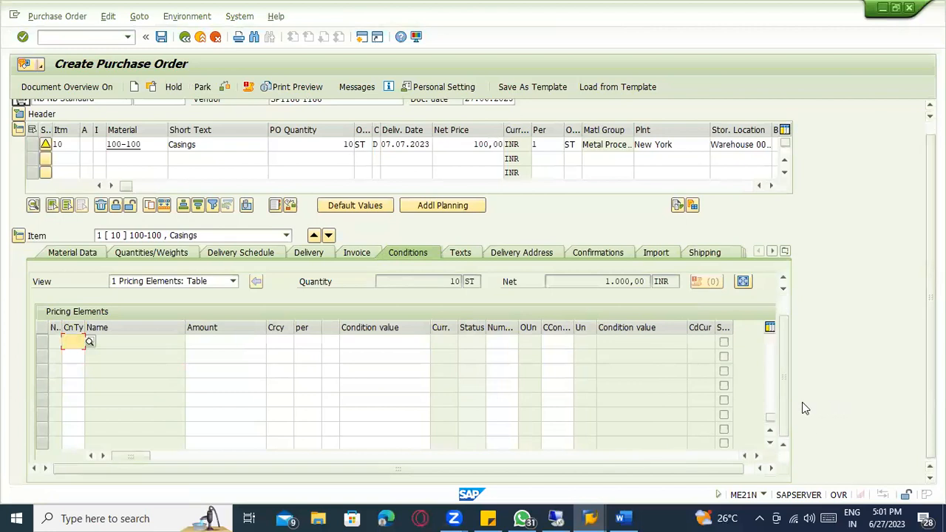
scroll(783, 413, down, 1)
click(221, 449)
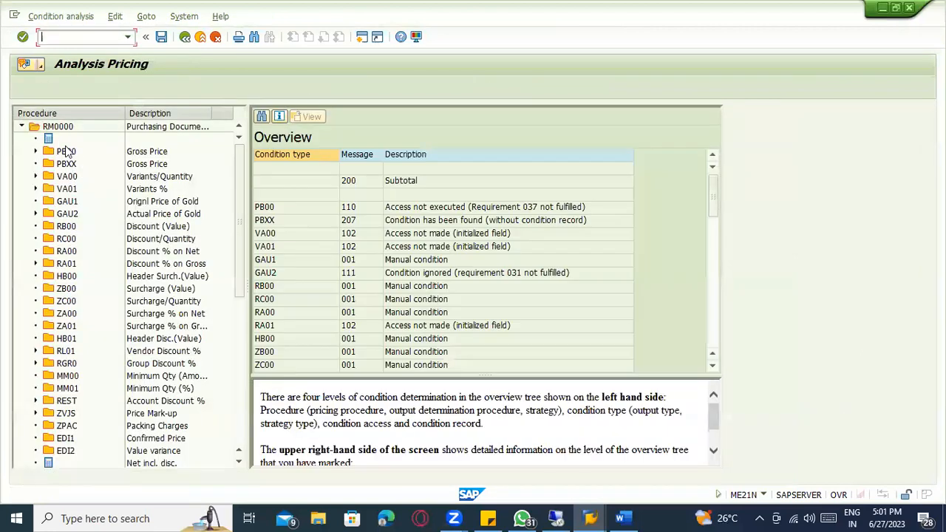
click(52, 128)
click(182, 39)
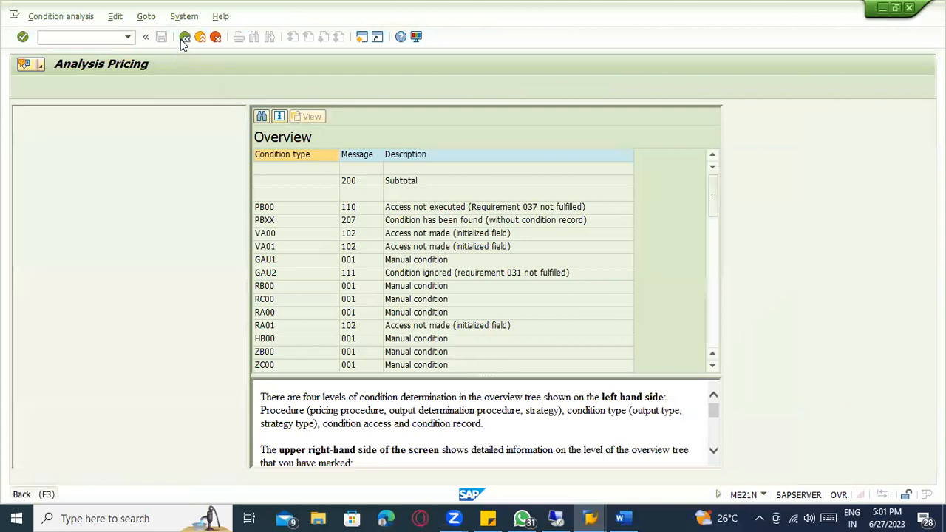
Try to save the purchase order, and close the save prompt without saving.
click(80, 39)
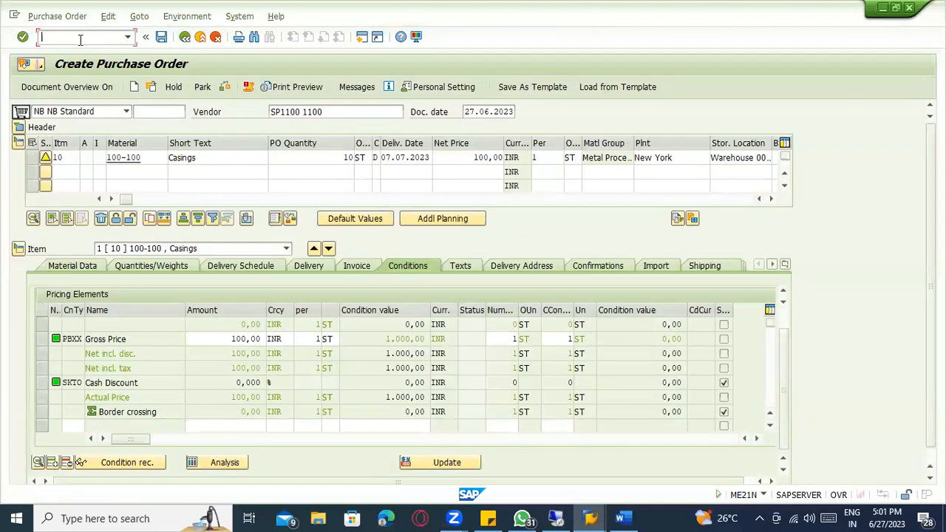
key(Return)
click(159, 39)
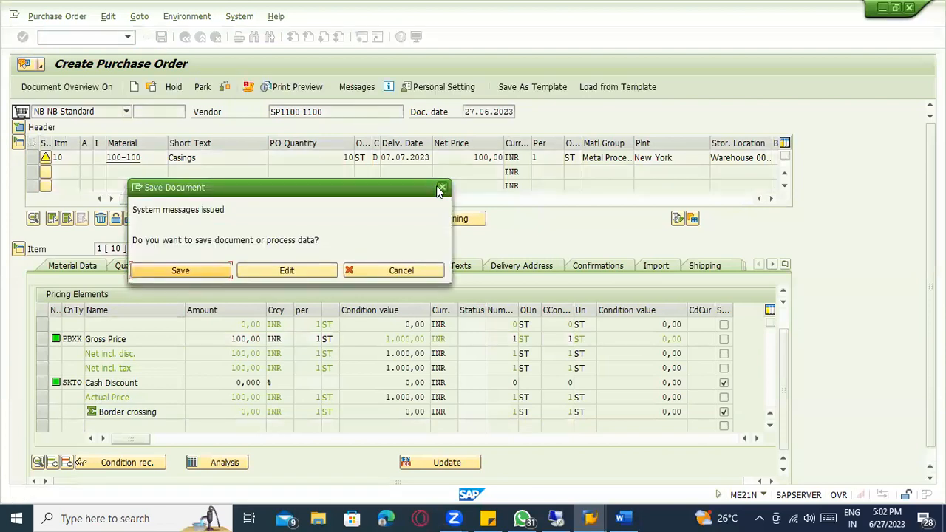
click(440, 189)
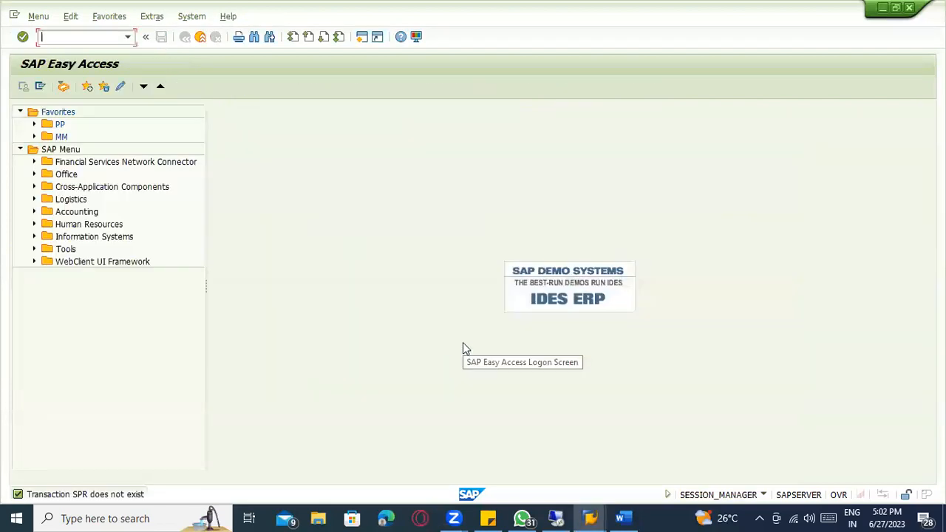
Switch to the Word notes and consult the diagram of the purchase order, delivery and billing flow.
key(alt+Tab)
key(alt+Tab)
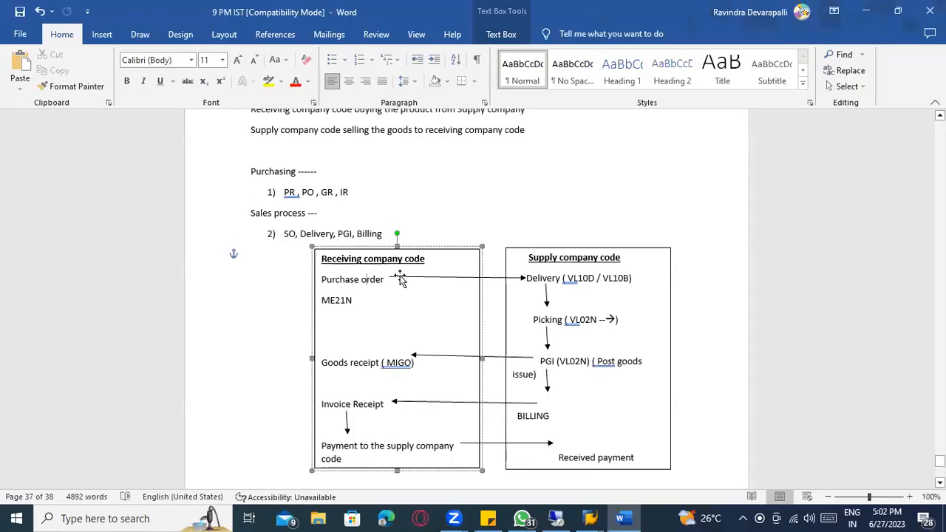
Review the Word notes comparing the Intra STO steps with the Inter STO process, including the document and delivery types for order creation.
click(365, 300)
scroll(331, 336, up, 7)
scroll(331, 335, up, 9)
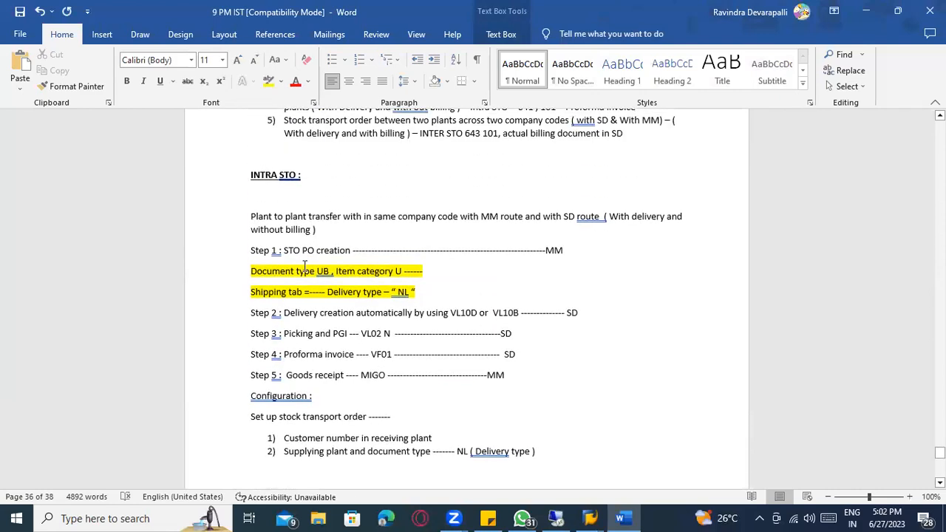
click(304, 268)
scroll(274, 274, down, 9)
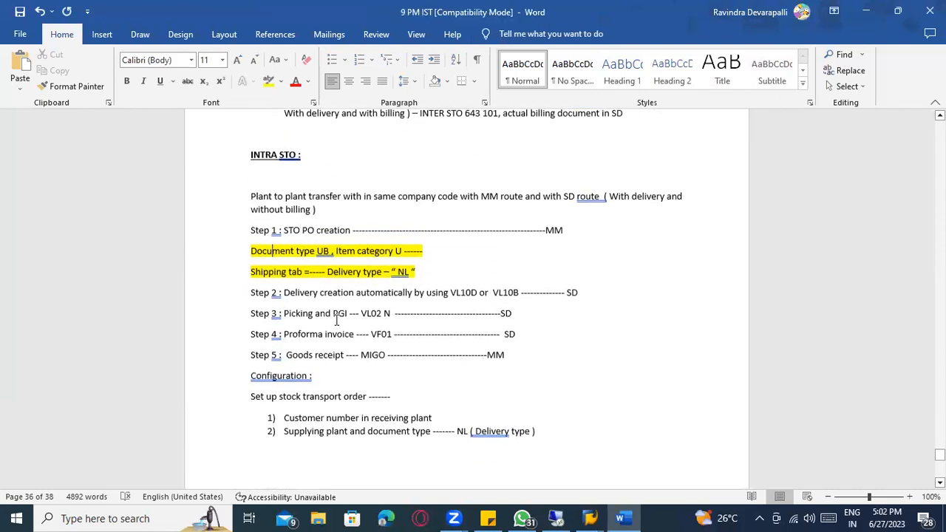
scroll(299, 300, down, 9)
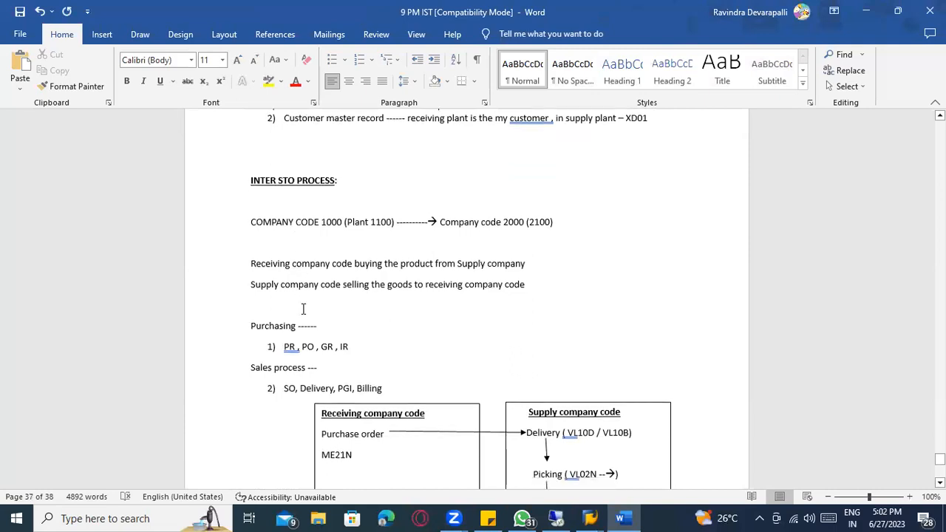
scroll(300, 300, down, 2)
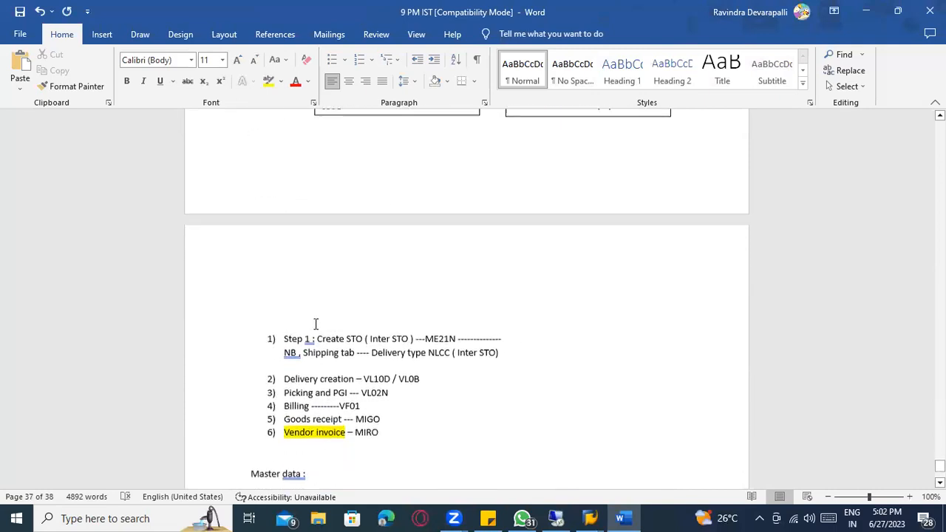
click(333, 339)
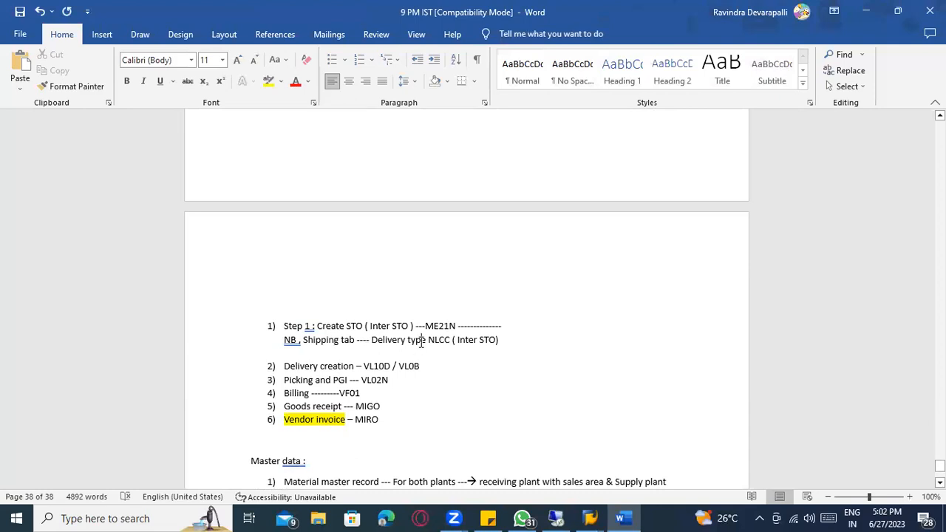
Switch to the SAP purchase order being created and display the shipping details of item 10, material 100-100.
key(alt+Tab)
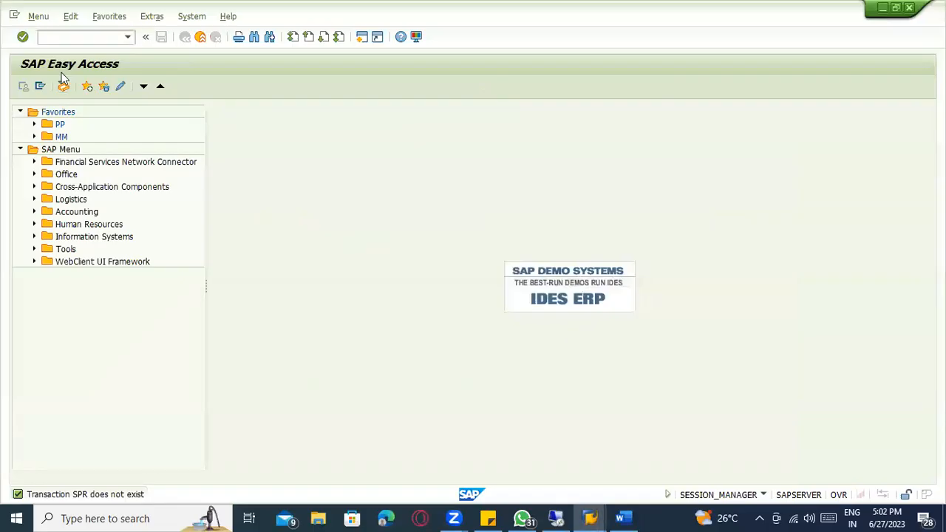
key(alt+Tab)
key(Tab)
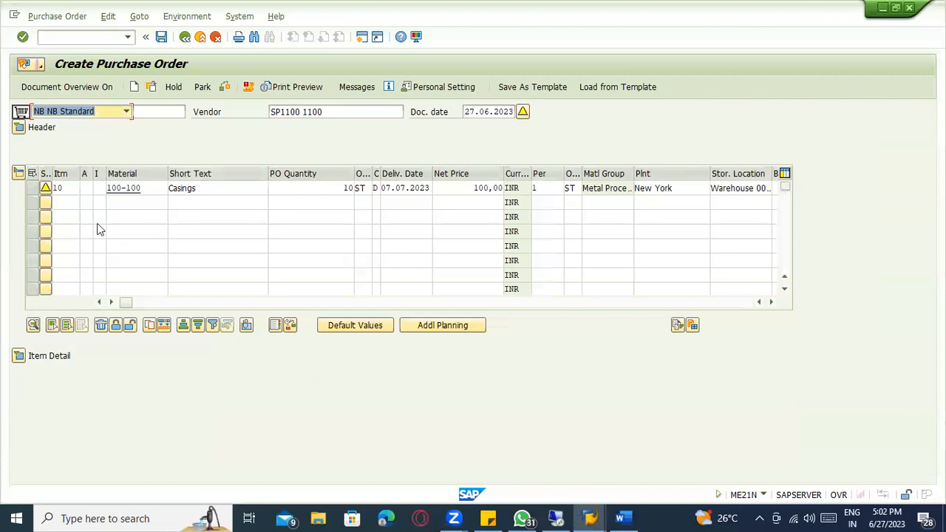
click(18, 355)
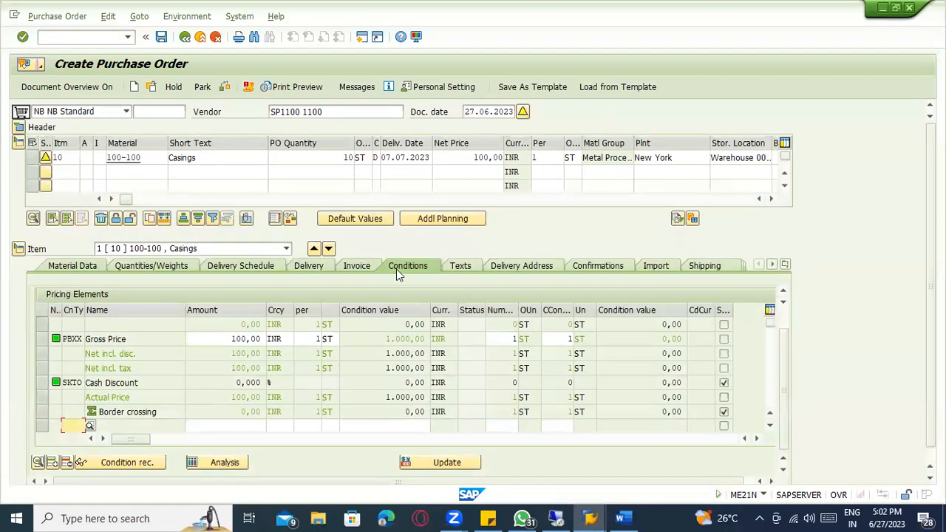
click(785, 264)
click(813, 433)
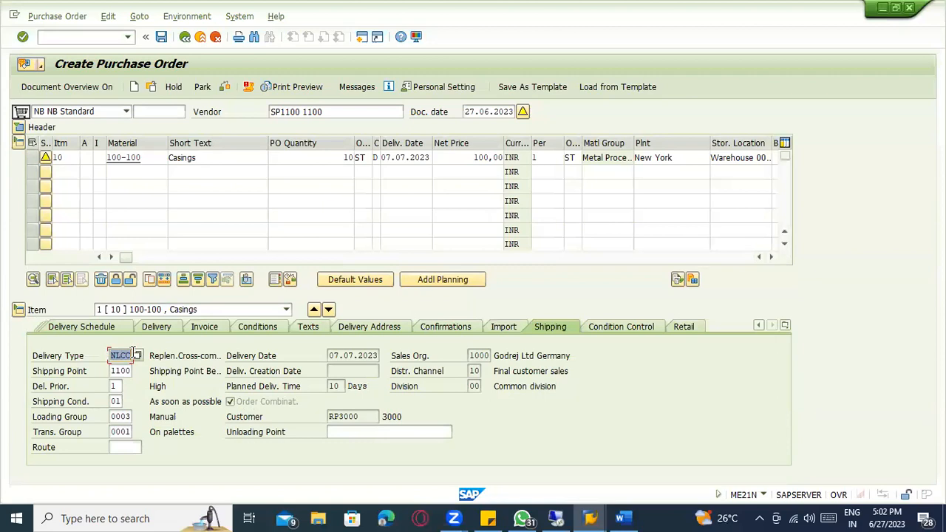
key(alt+Tab)
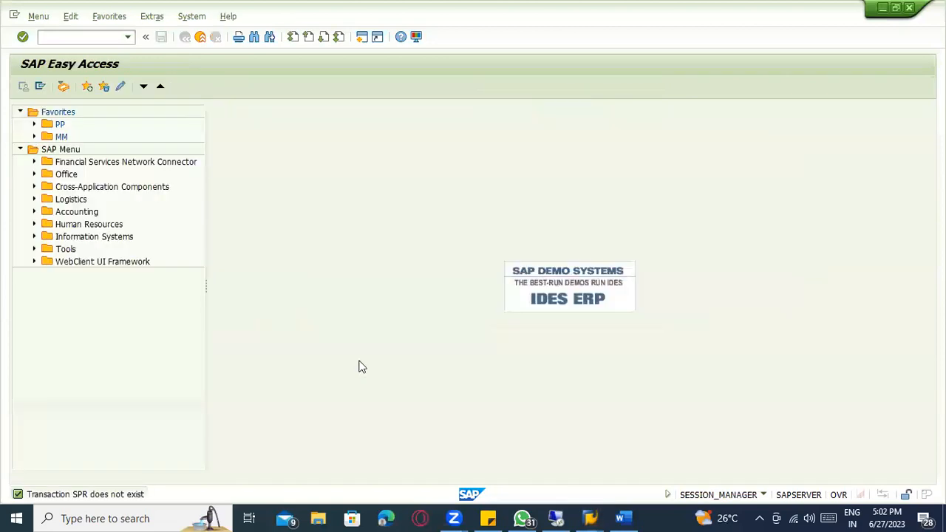
key(alt+Tab)
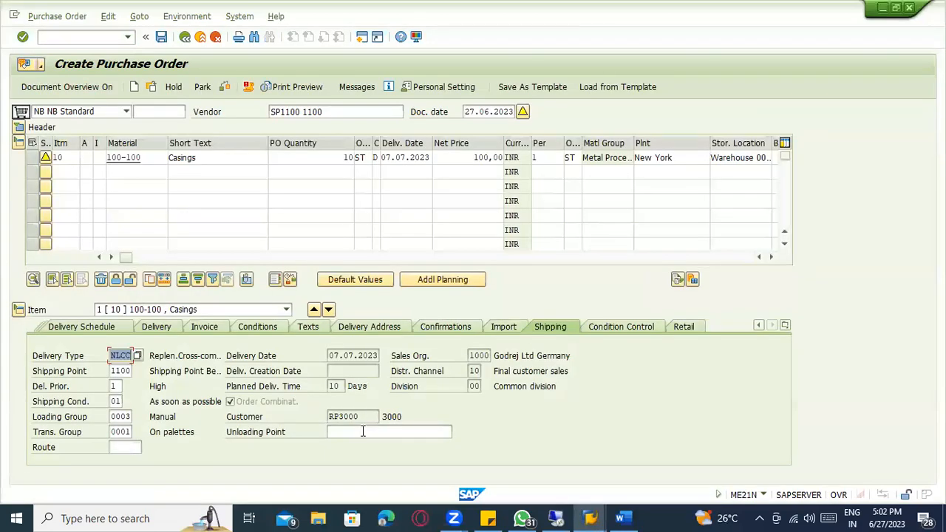
Examine the customer, route and shipping point assigned in the item's shipping data.
drag(362, 418, 327, 418)
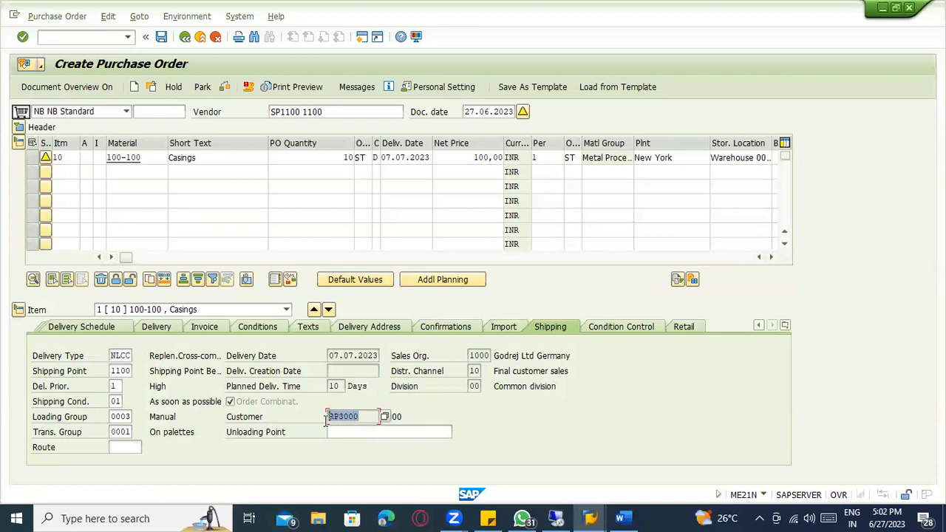
click(412, 417)
click(356, 418)
drag(315, 417, 309, 420)
click(362, 414)
click(127, 448)
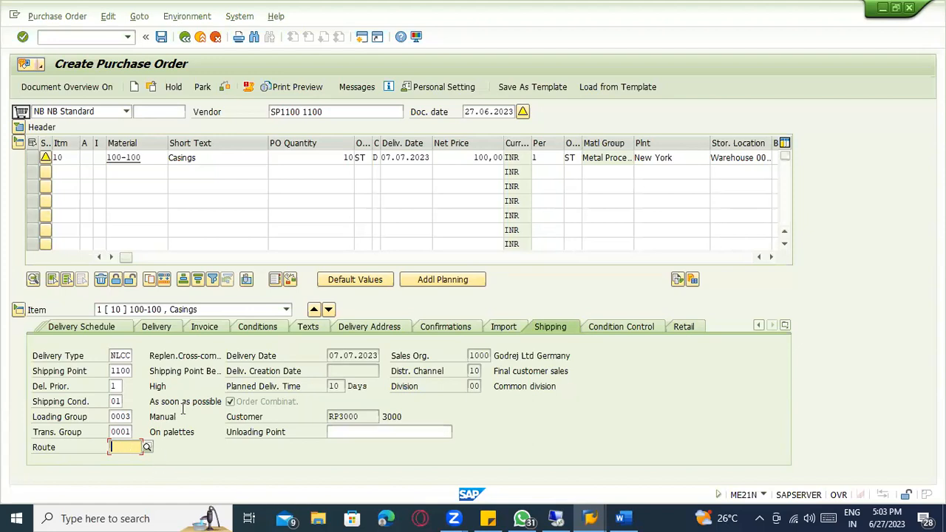
click(572, 417)
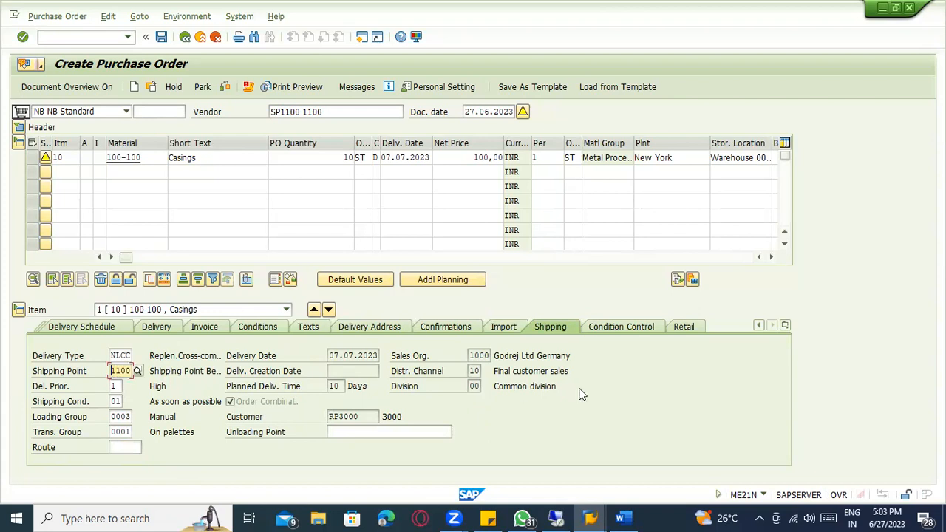
Examine the item's sales organization, distribution channel and division together with its shipping point.
click(472, 356)
click(471, 371)
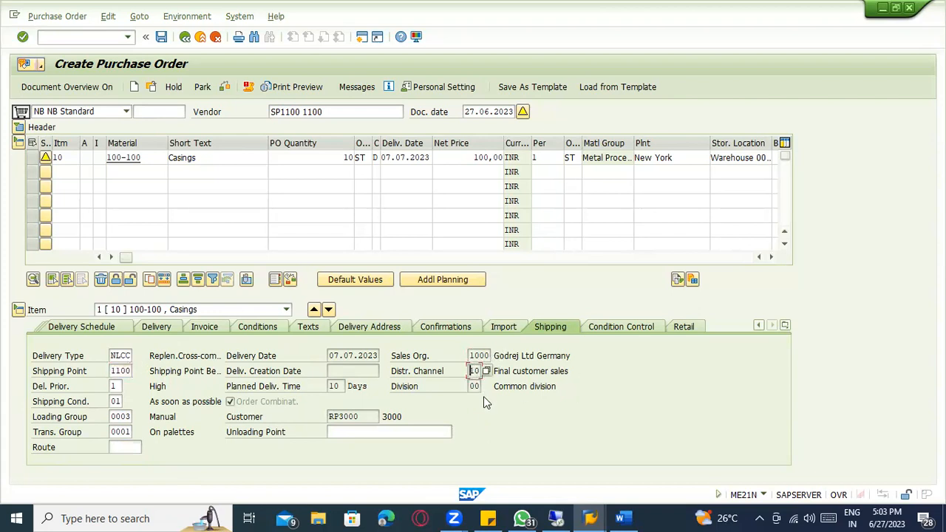
click(471, 386)
click(470, 356)
click(475, 372)
click(476, 384)
click(474, 370)
click(474, 356)
click(474, 372)
click(473, 385)
click(116, 373)
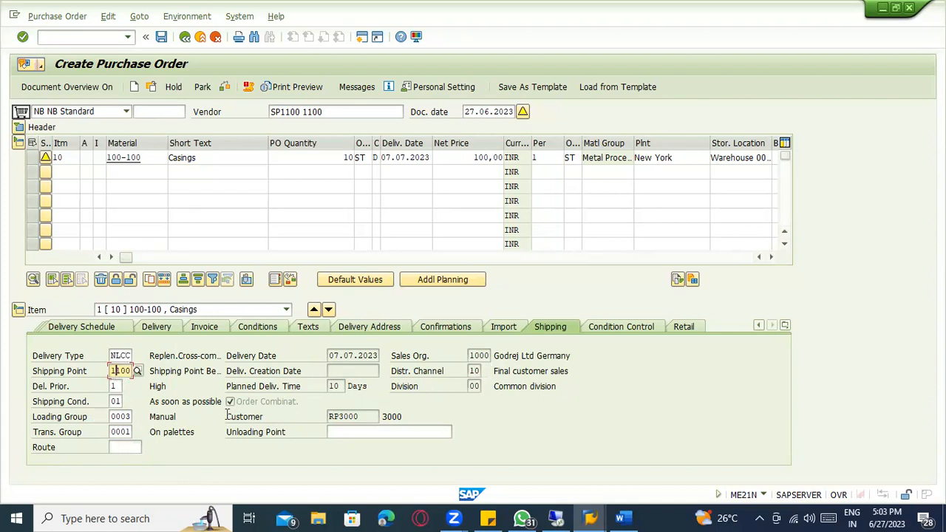
Save the NB purchase order despite the system messages and open the saved order.
click(162, 36)
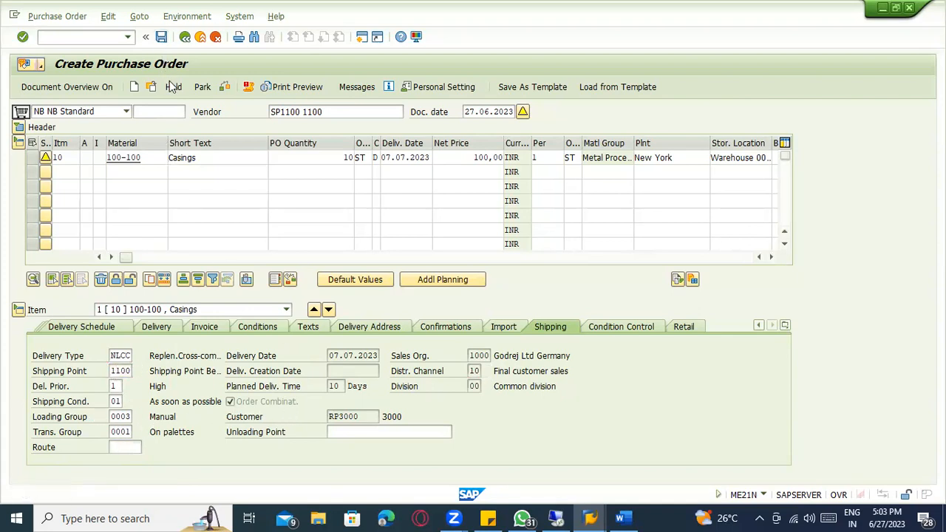
click(180, 270)
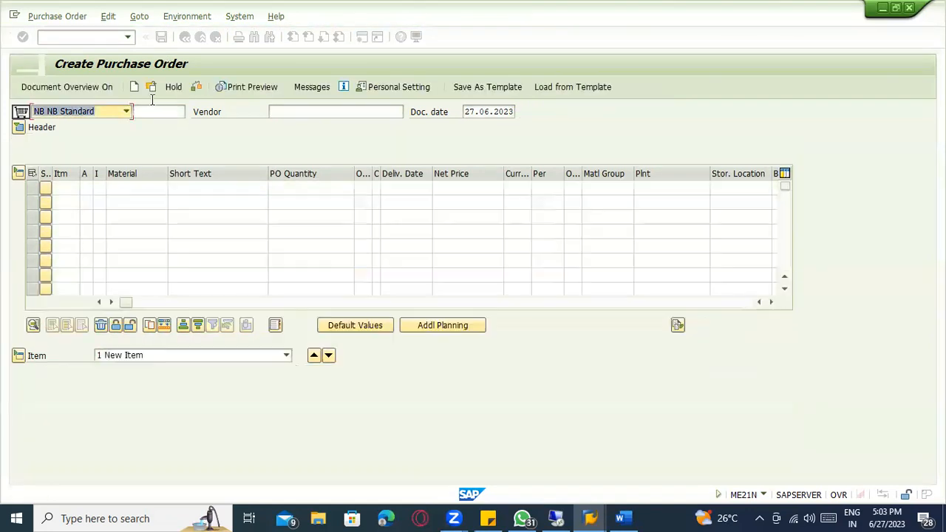
click(152, 88)
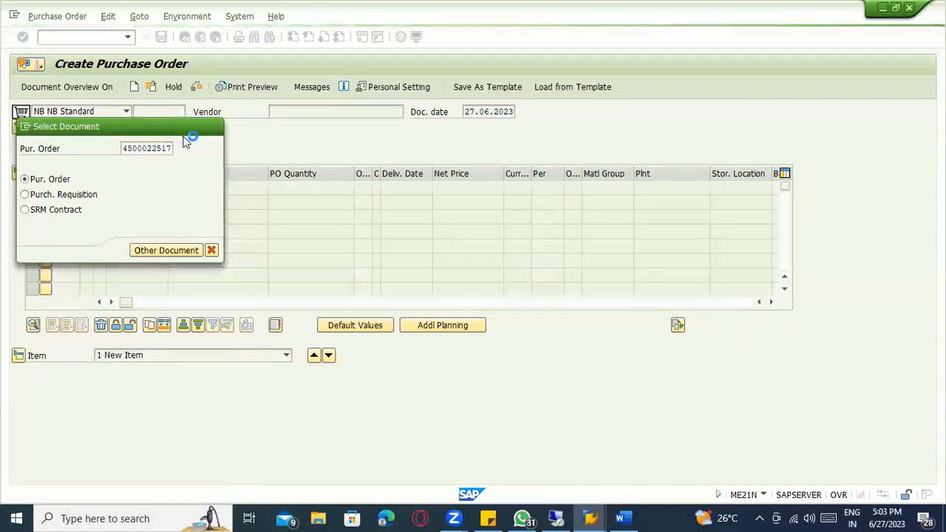
key(Return)
Expand the saved order's header and display its release strategy.
click(69, 116)
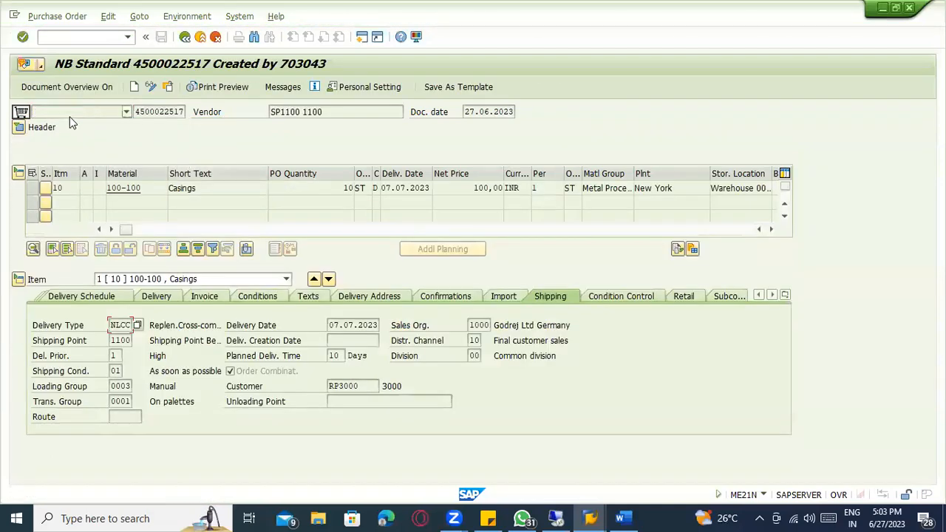
click(300, 127)
click(18, 130)
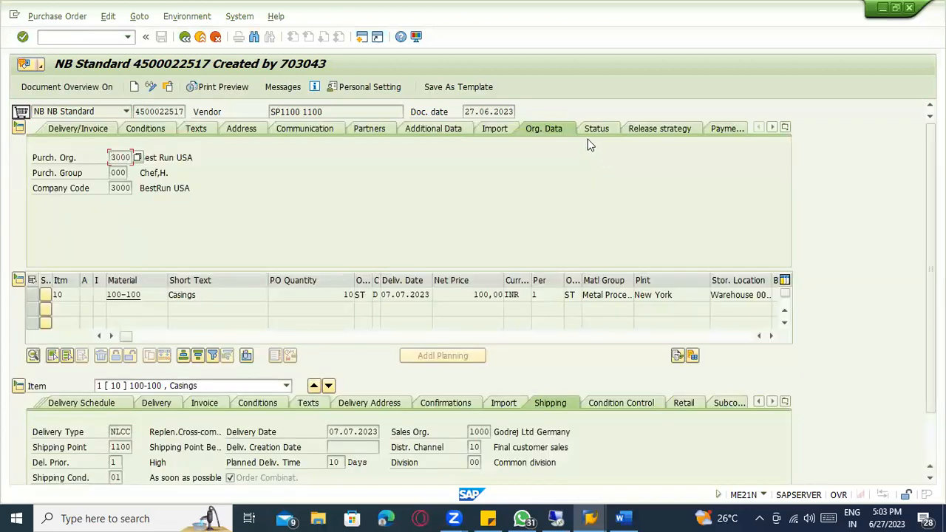
click(681, 130)
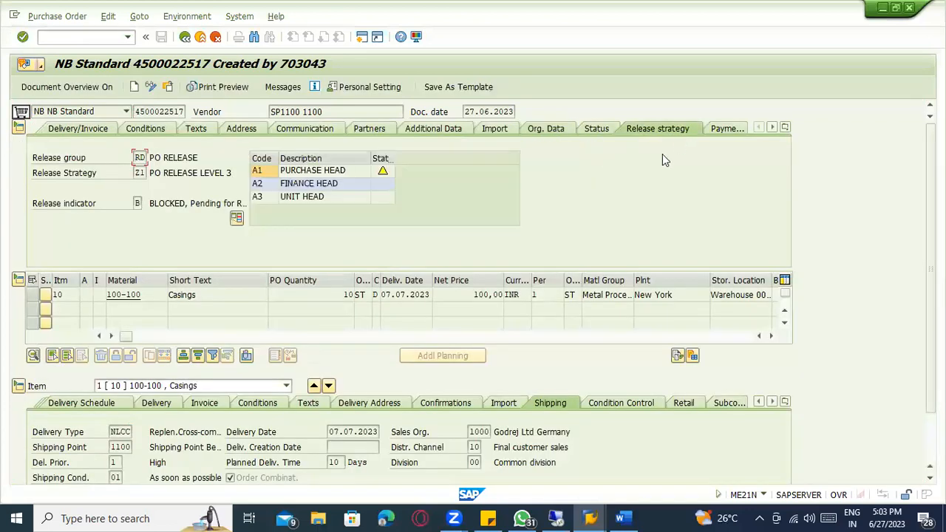
Start transaction ME29N and load the newly saved purchase order for release.
click(138, 111)
text(/nme29n)
key(Return)
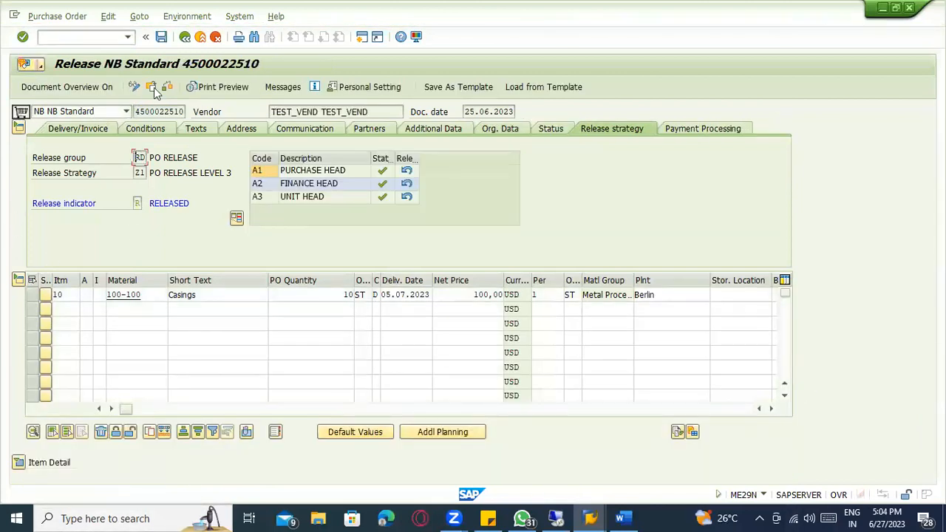
click(152, 88)
key(Return)
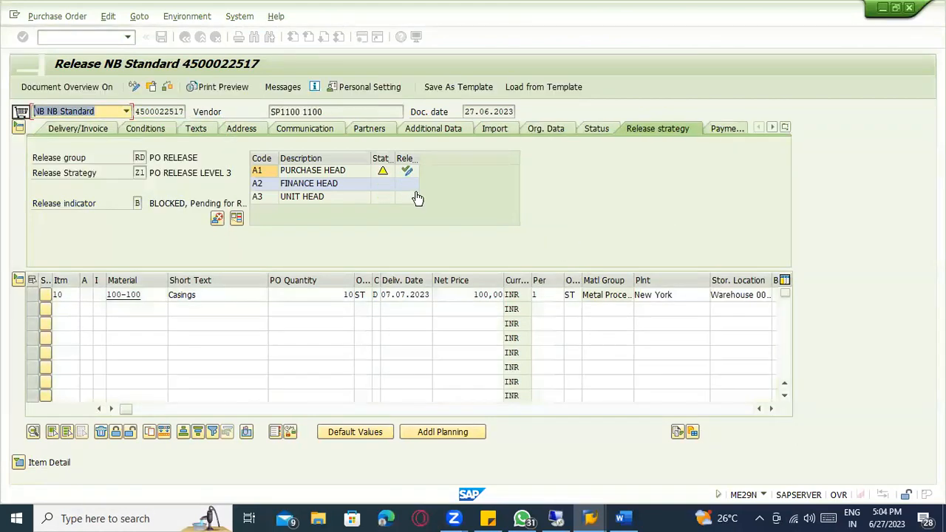
Release the order for codes A1 Purchase Head, A2 Finance Head and A3 Unit Head, and save it.
click(407, 171)
click(407, 183)
click(406, 196)
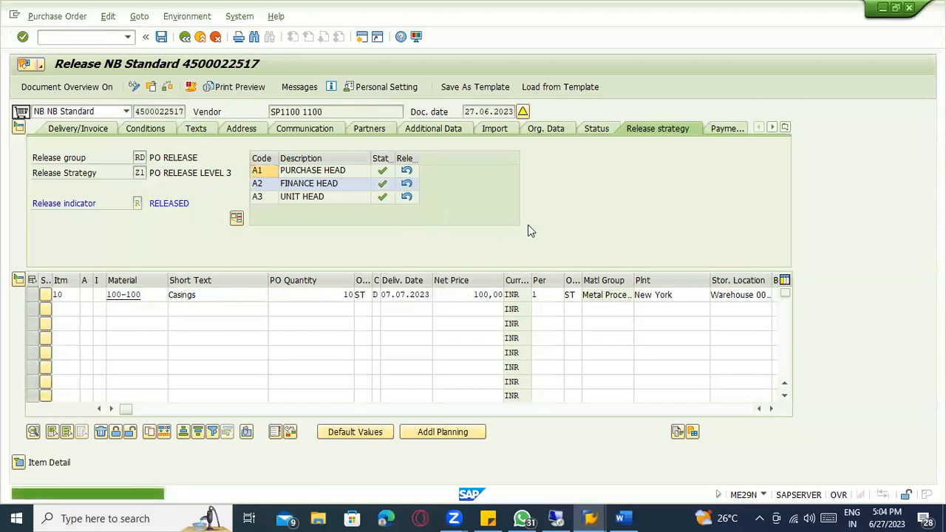
key(ctrl+s)
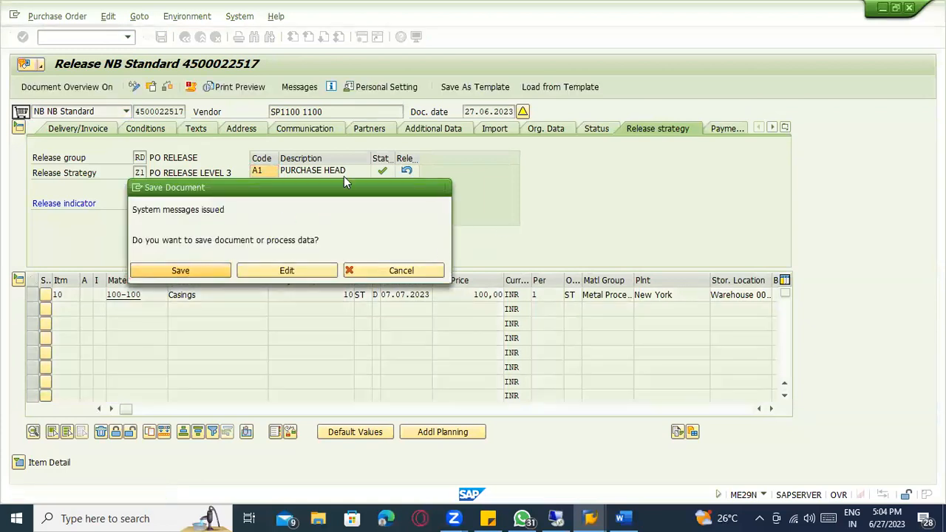
key(Return)
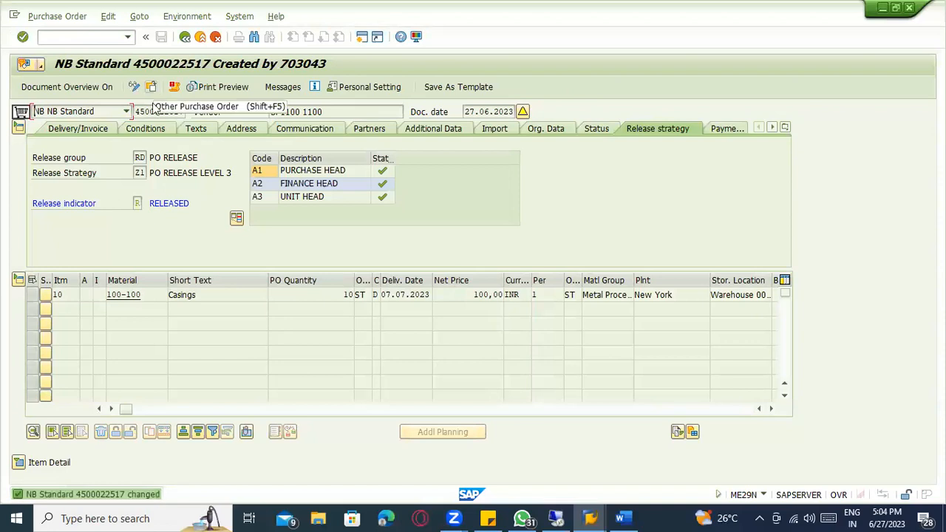
Copy the released purchase order's number and exit to the SAP Easy Access screen.
drag(134, 112, 185, 112)
key(ctrl+c)
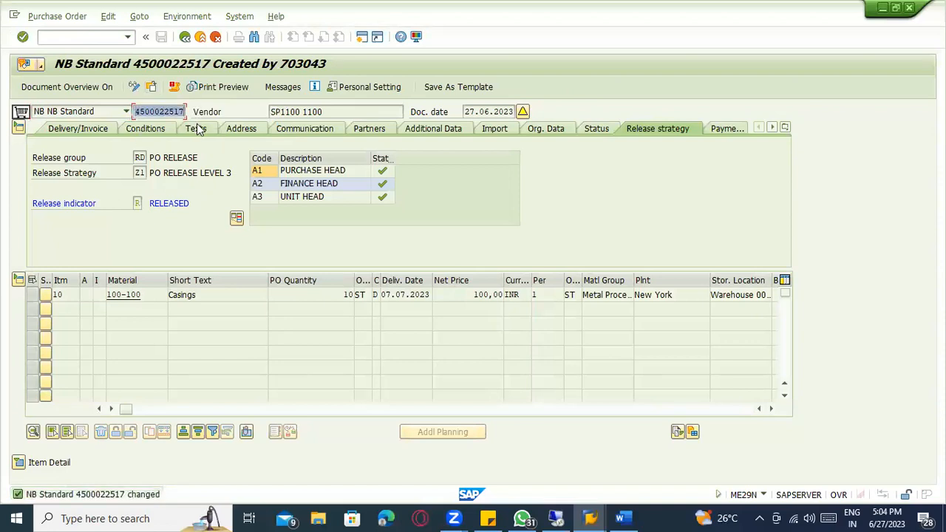
click(196, 128)
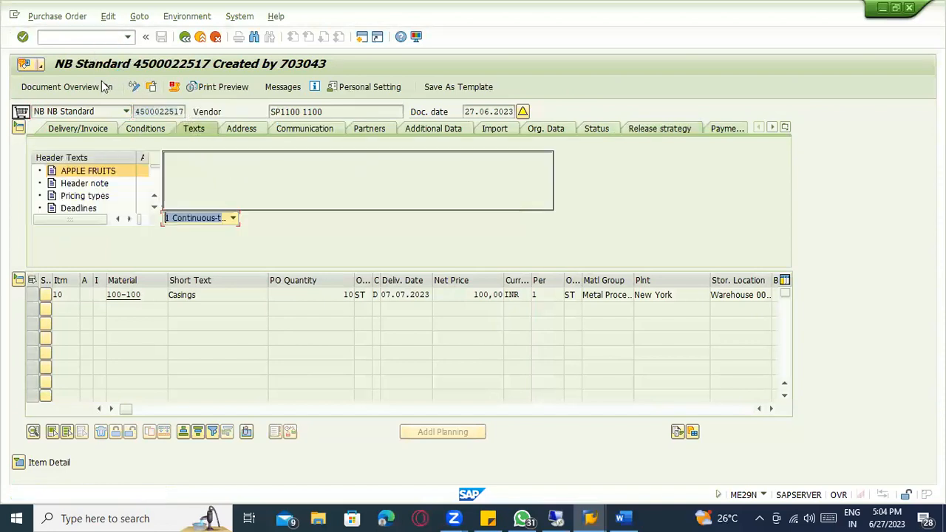
click(185, 37)
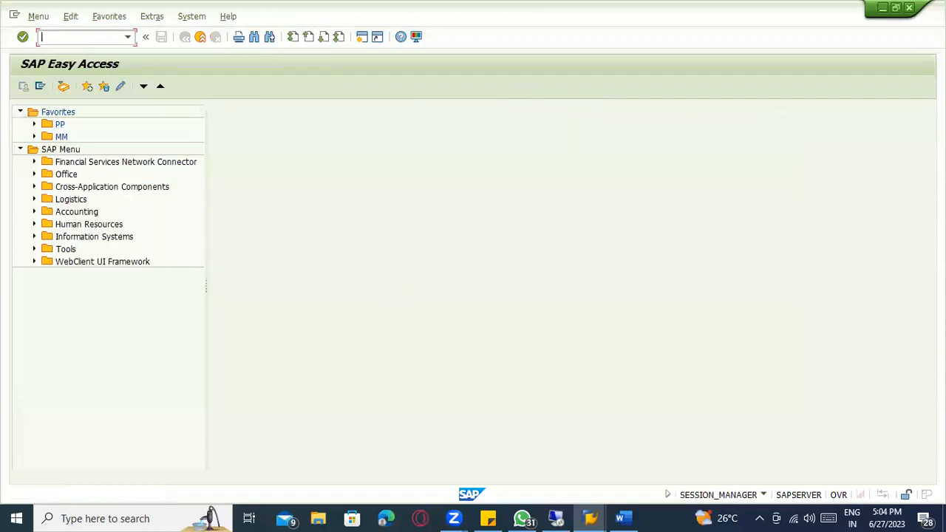
Switch to the Word notes and check the delivery step in the supply company code part of the flow diagram.
key(alt+Tab)
key(alt+Tab)
scroll(416, 389, up, 5)
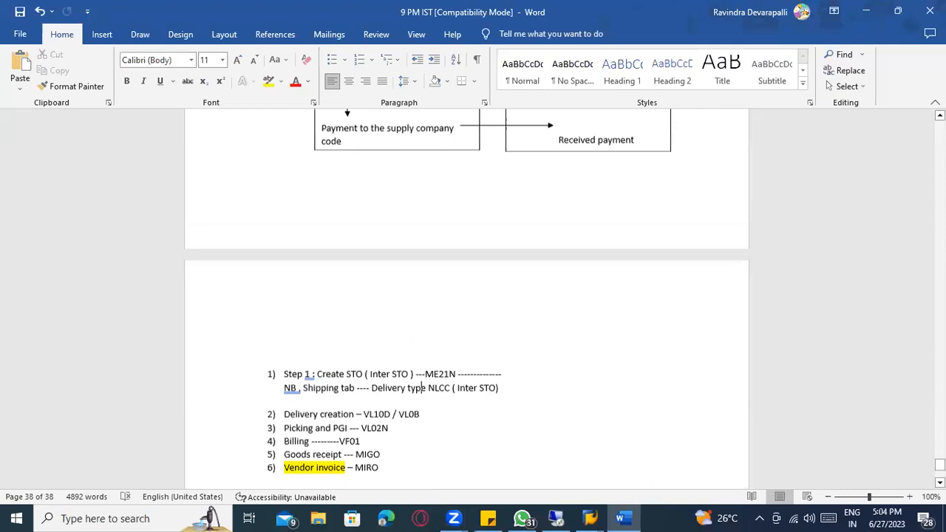
scroll(772, 152, up, 3)
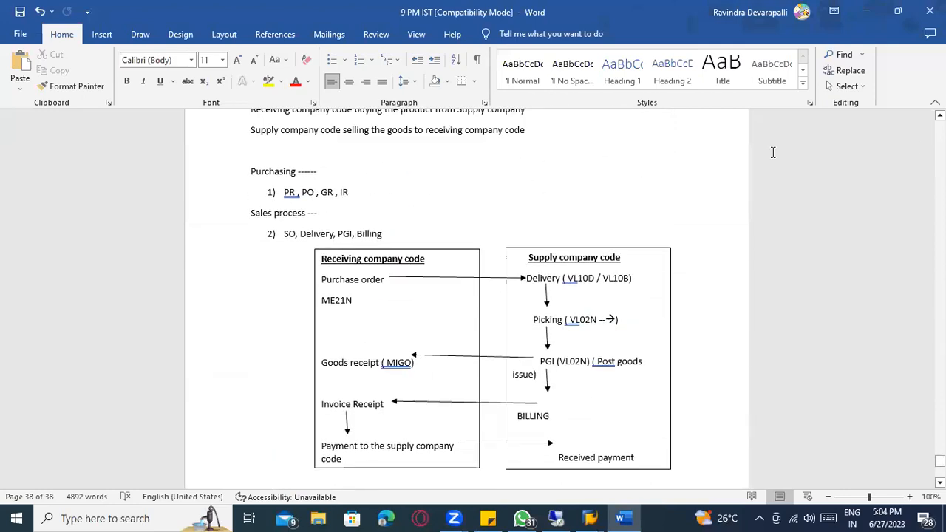
click(544, 280)
Return to SAP, start transaction VL10D and enter the copied purchase order number as the purchasing document.
key(alt+Tab)
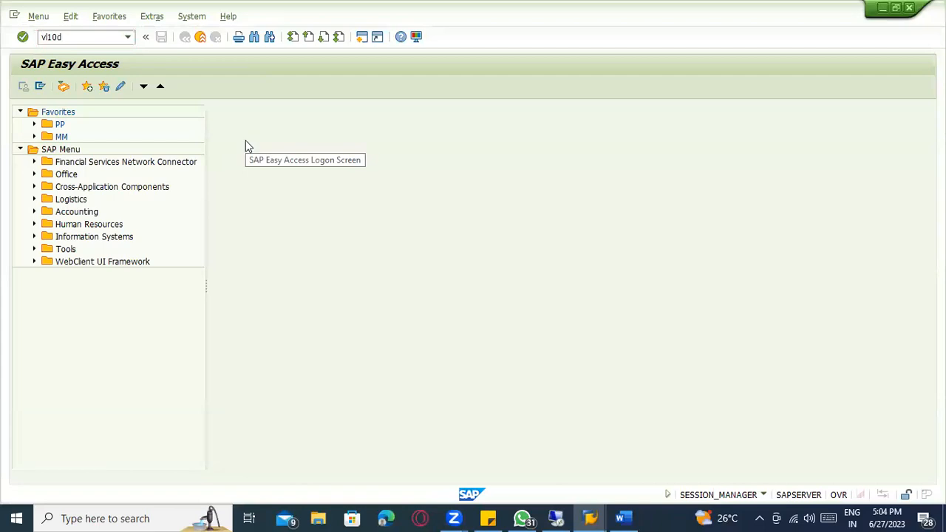
key(Return)
click(155, 178)
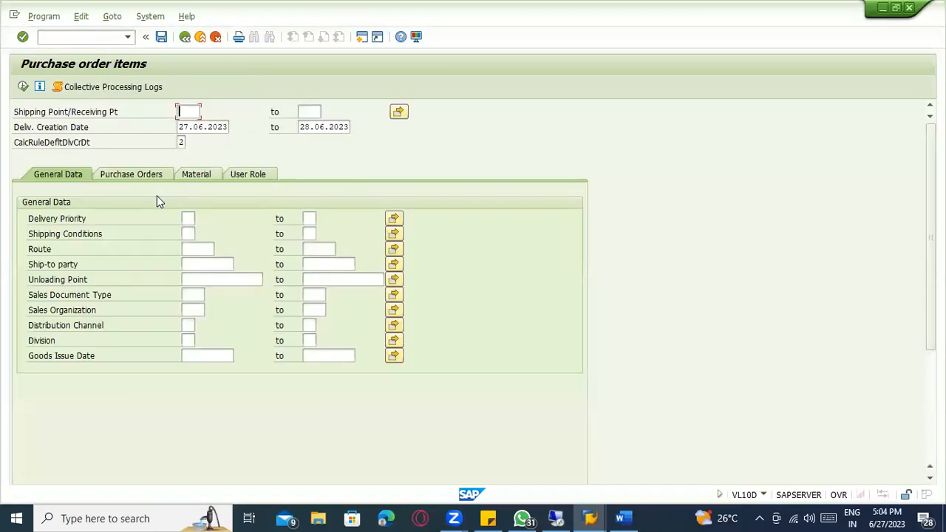
click(189, 220)
key(ctrl+v)
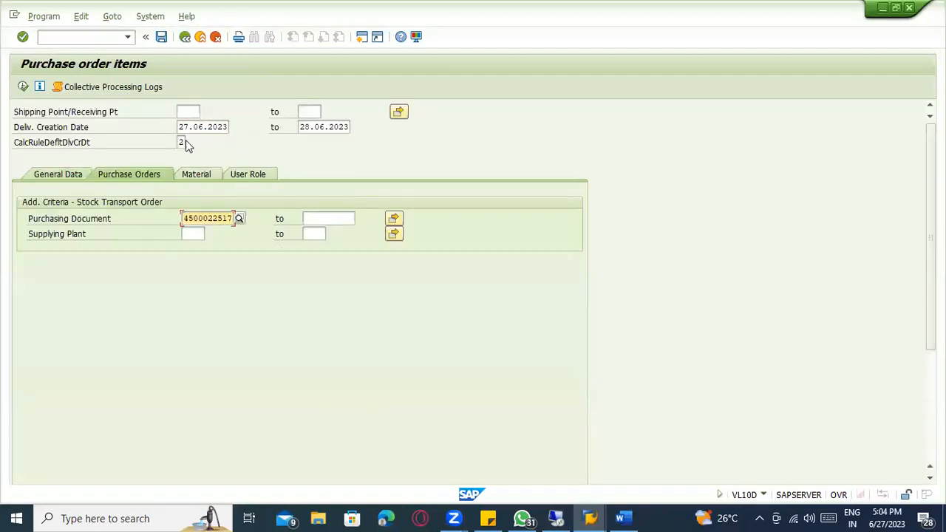
Clear both delivery creation dates and run the list of purchase order items due for shipping.
drag(179, 127, 292, 125)
key(Delete)
key(Tab)
key(Delete)
key(shift+Tab)
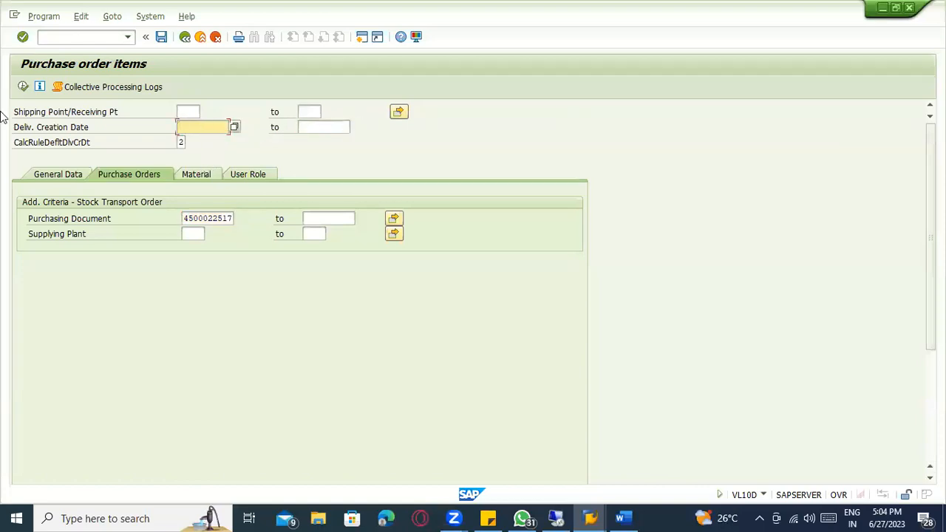
click(22, 87)
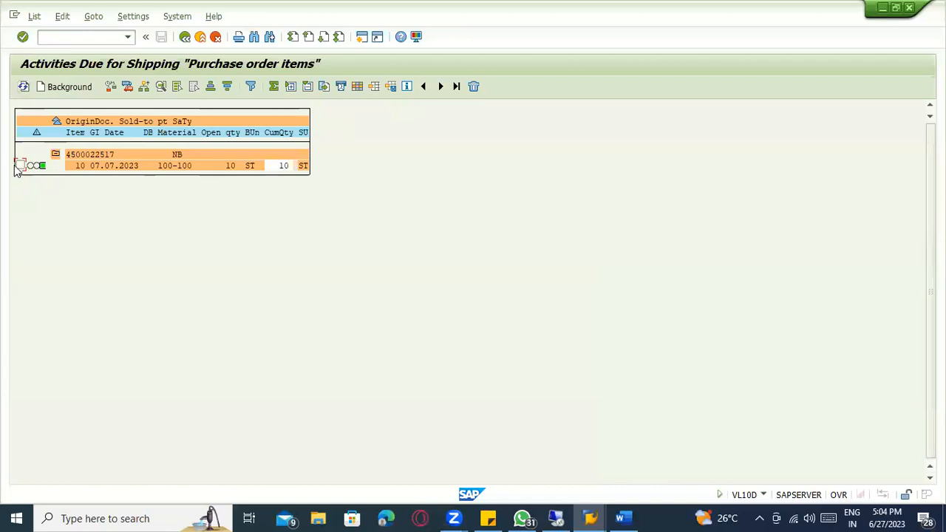
Create the delivery for purchase order item 10 in the background and show the resulting document in the item details.
click(20, 166)
click(65, 88)
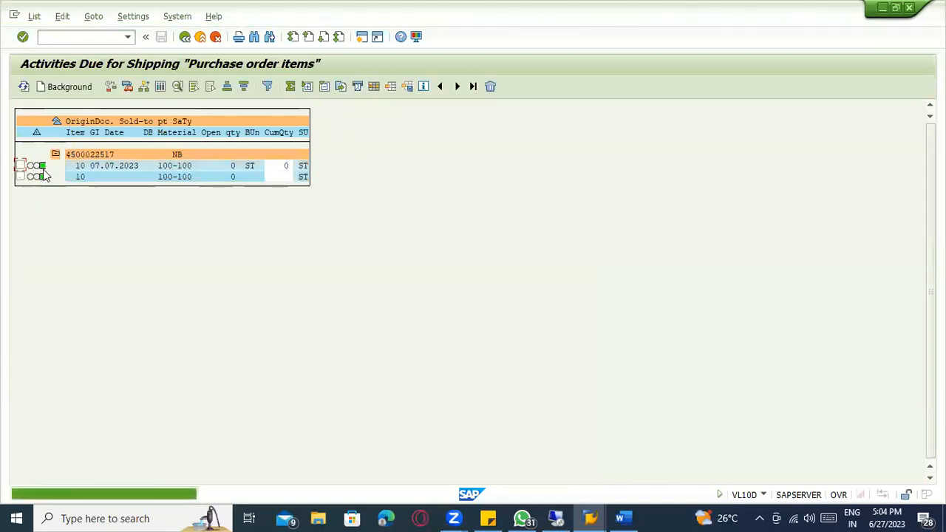
click(20, 165)
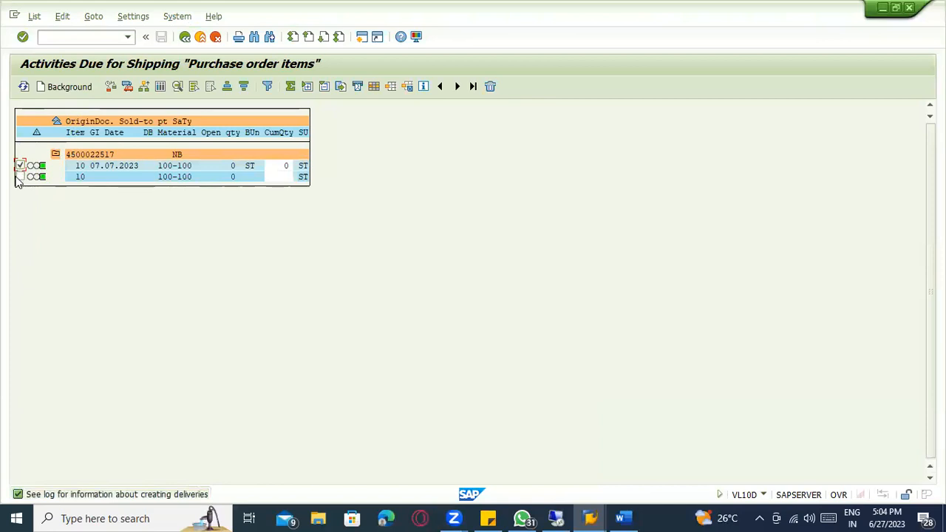
click(127, 88)
click(142, 89)
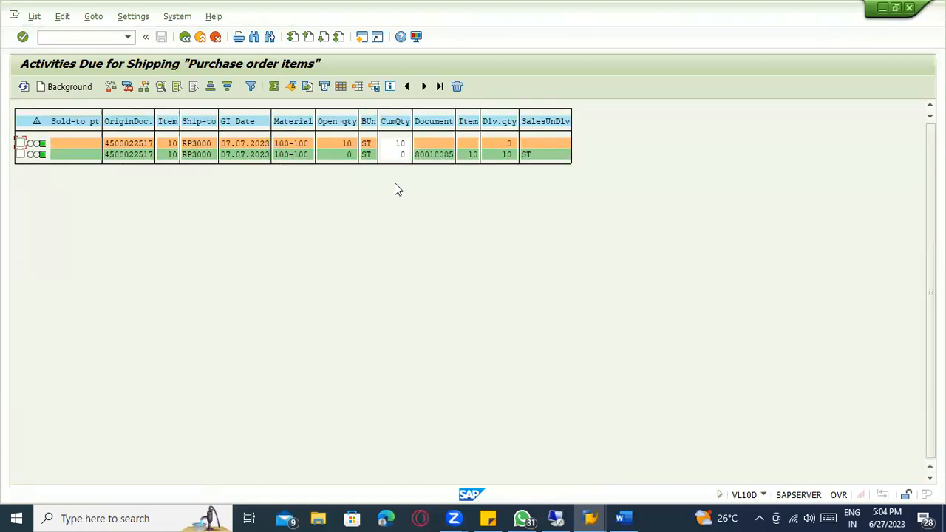
Display the created outbound delivery's overview and return to the list.
click(430, 163)
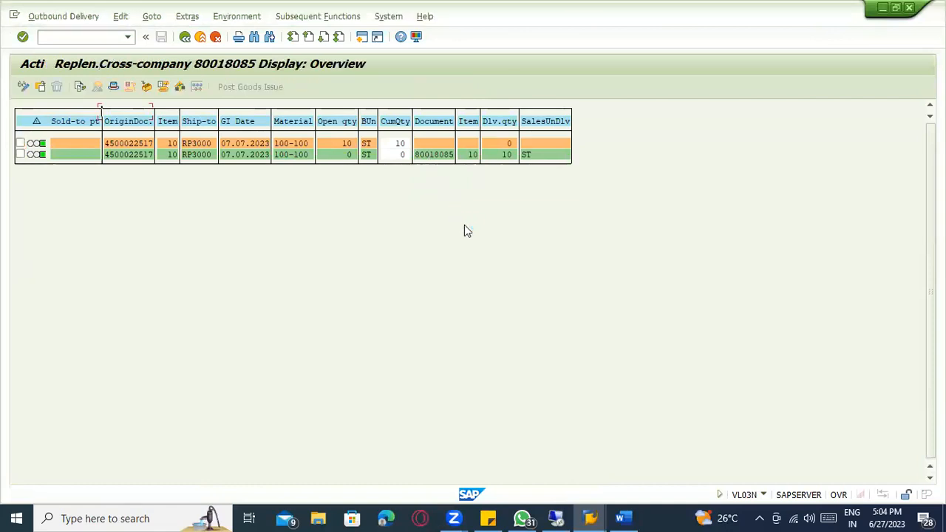
drag(142, 113, 90, 106)
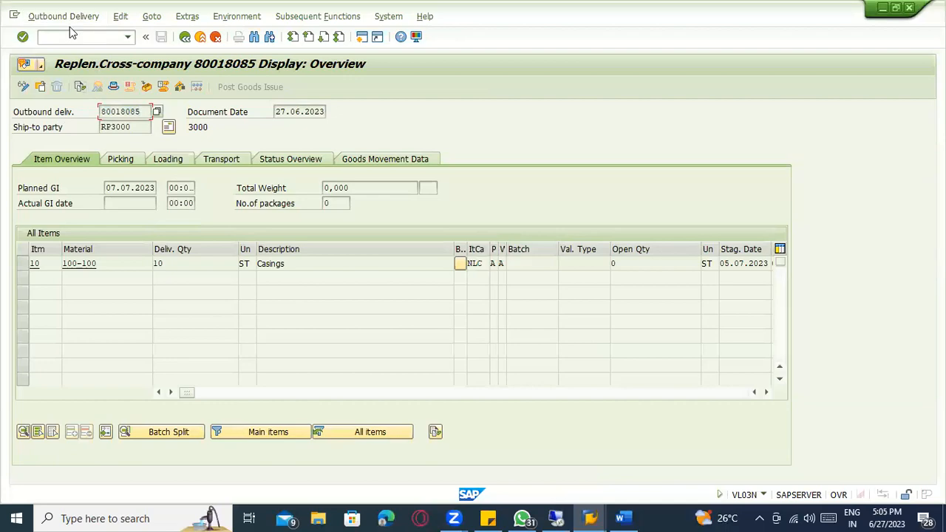
click(184, 36)
Check the picking step in the Word notes, then open the delivery's picking data in SAP transaction VL02N.
key(alt+Tab)
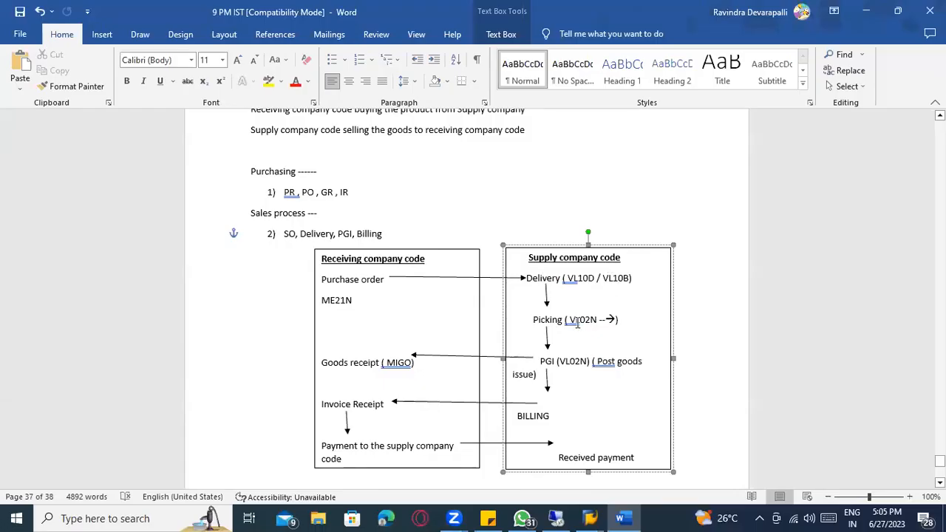
key(alt+Tab)
text(/)
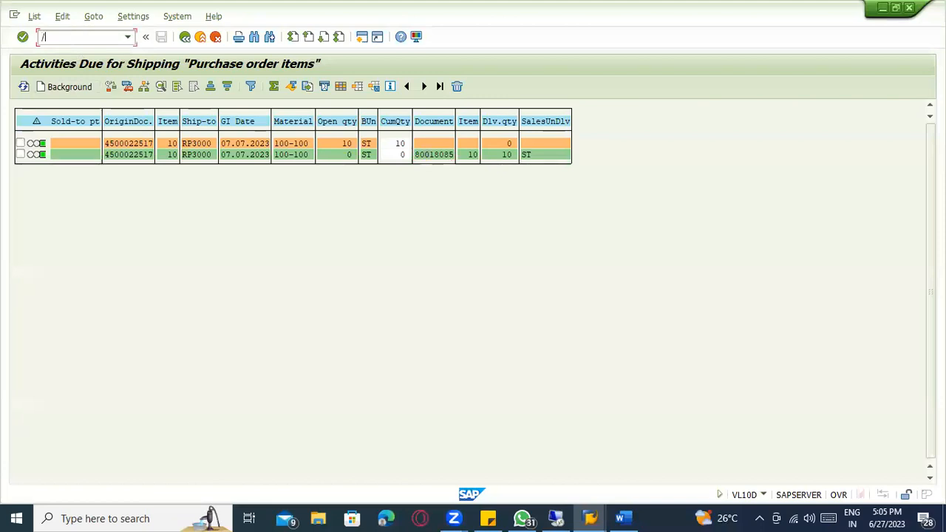
key(Return)
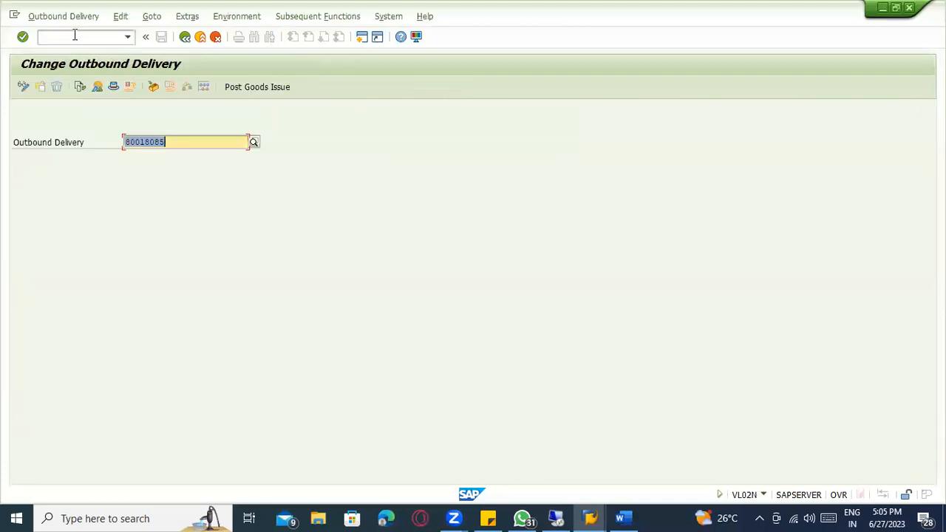
key(Return)
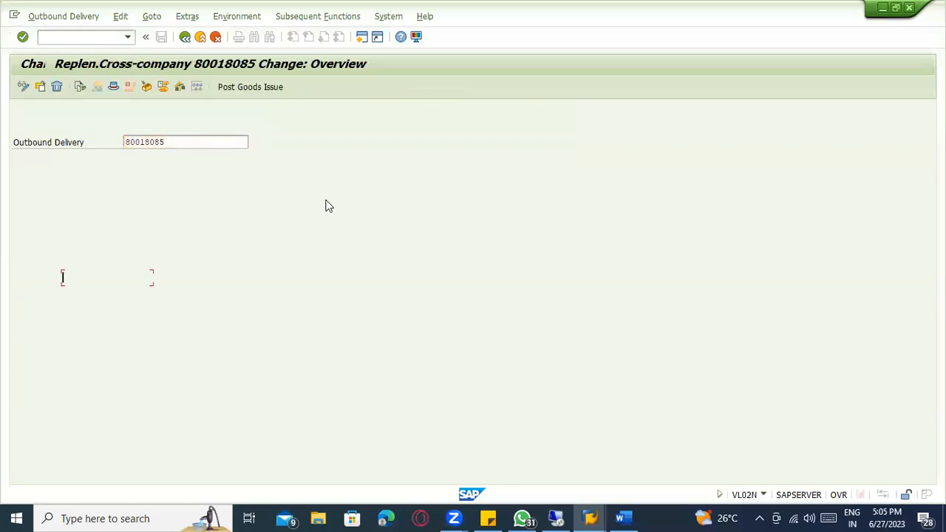
click(138, 164)
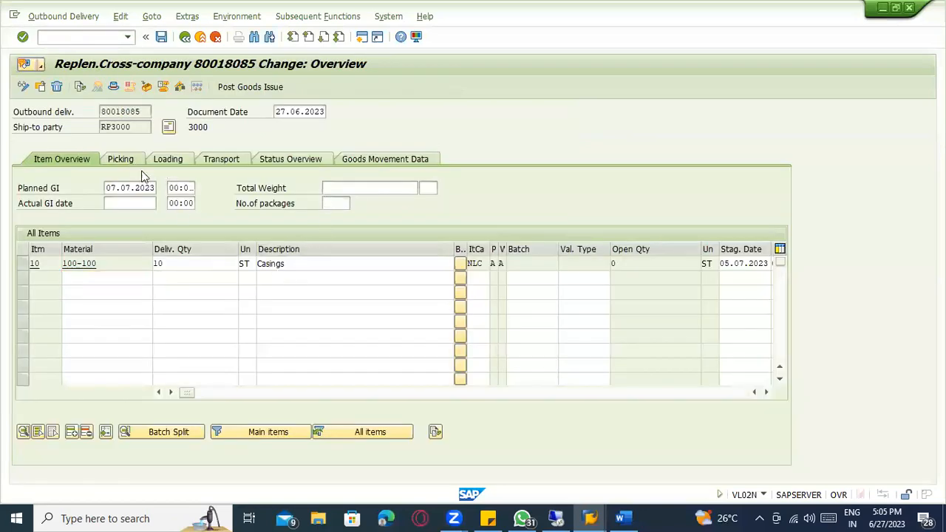
Select item 10 in the picking data and try running Output from Deliveries for the delivery.
click(357, 264)
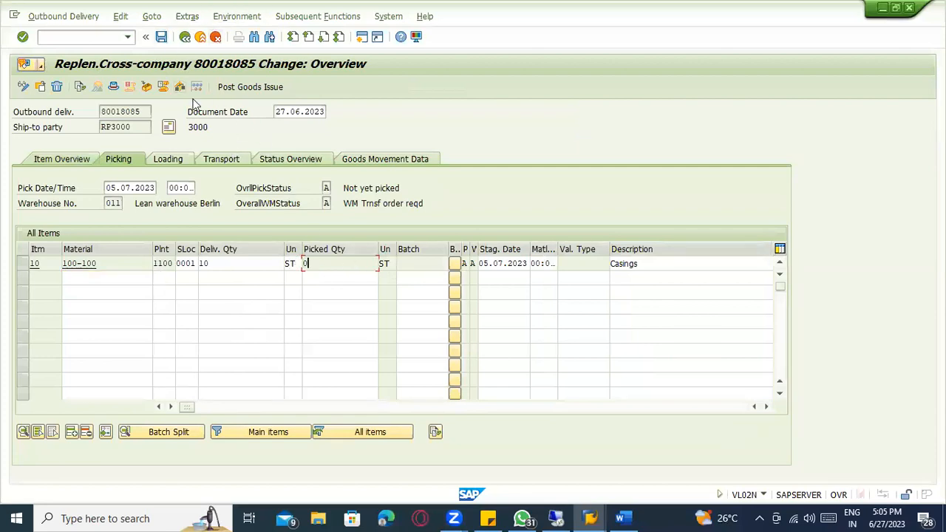
click(22, 263)
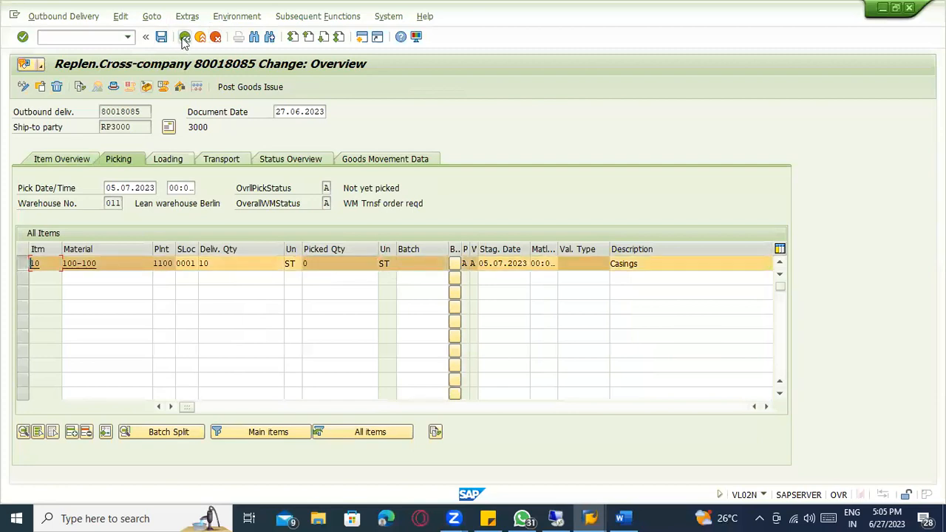
click(236, 15)
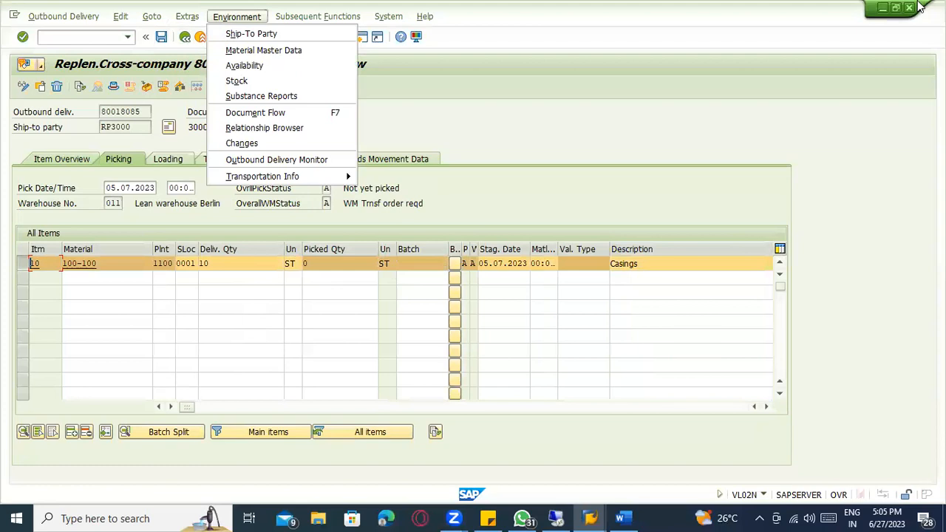
click(245, 9)
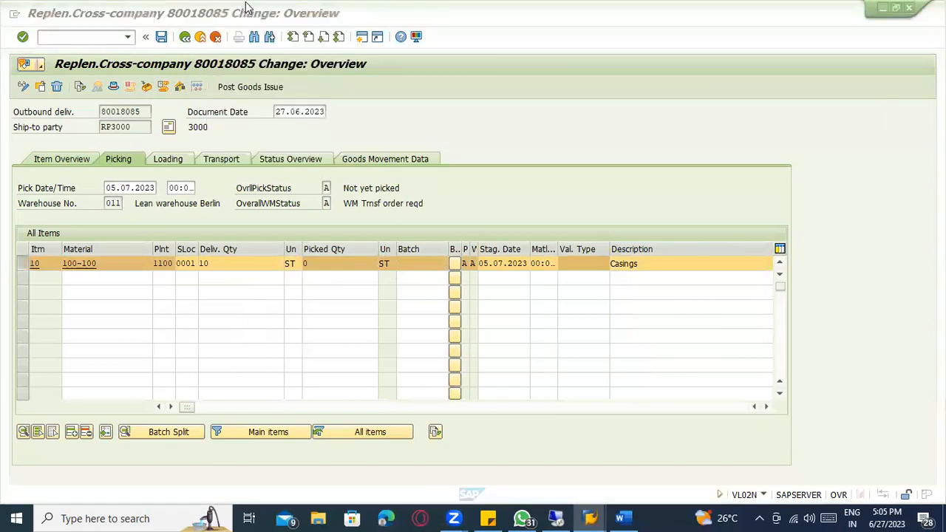
click(301, 20)
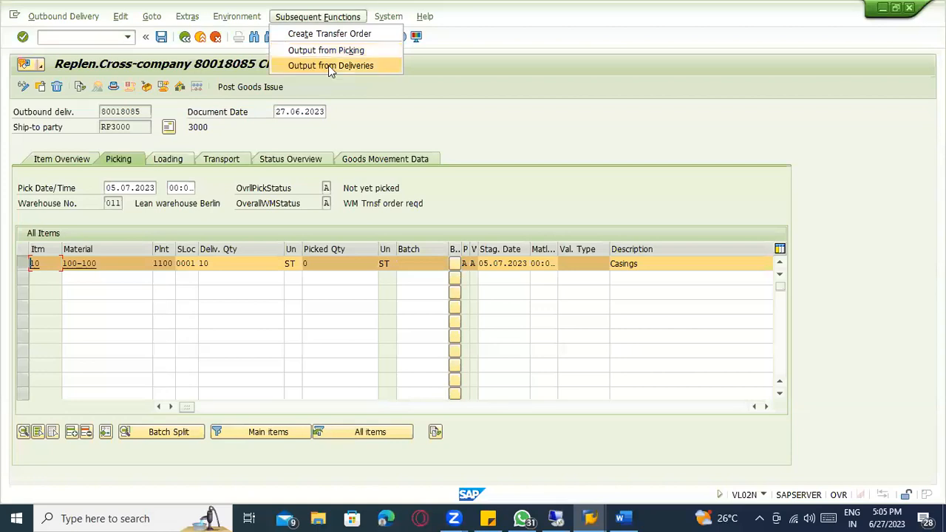
click(333, 65)
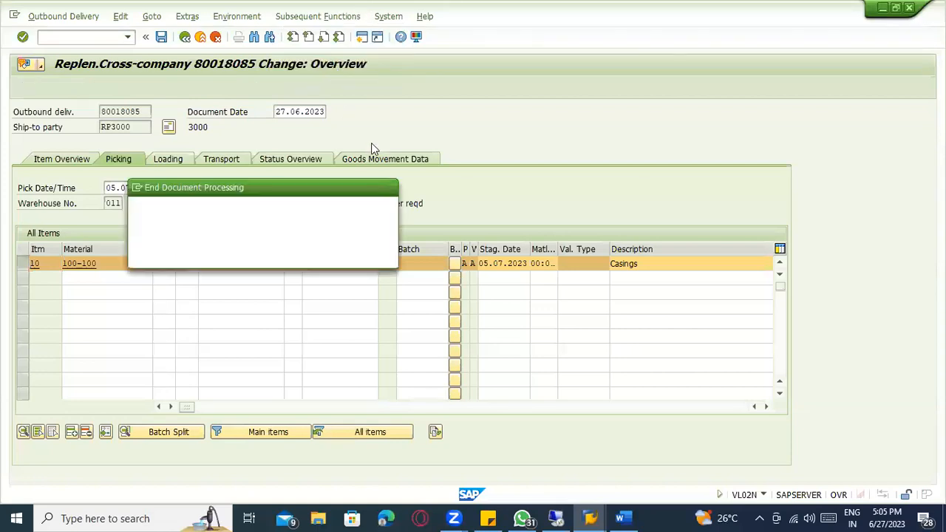
click(180, 255)
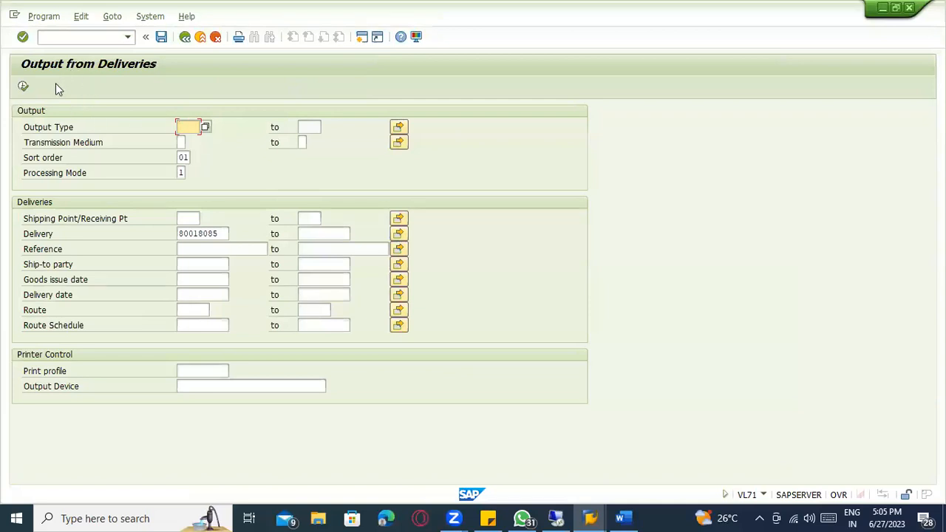
click(22, 88)
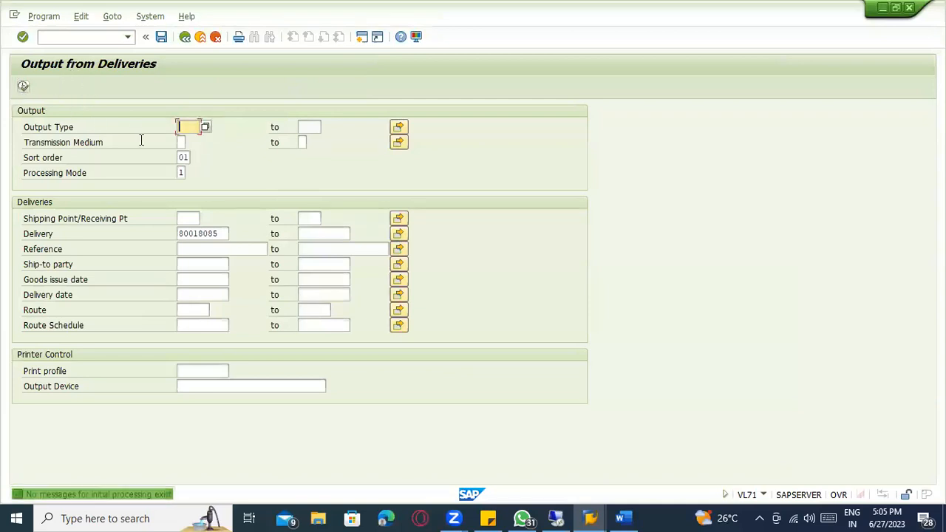
Reopen the delivery in VL02N and try running Output from Picking for it.
click(190, 38)
text(v)
key(Return)
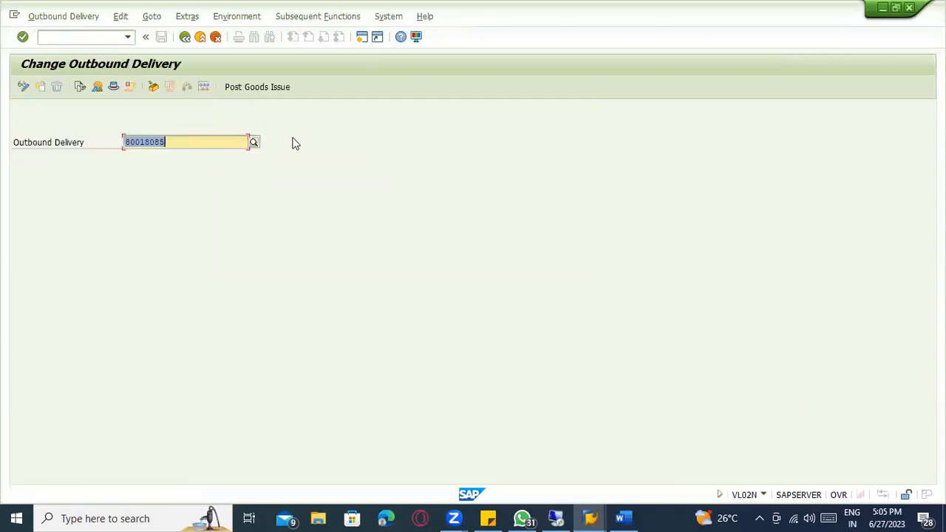
key(Return)
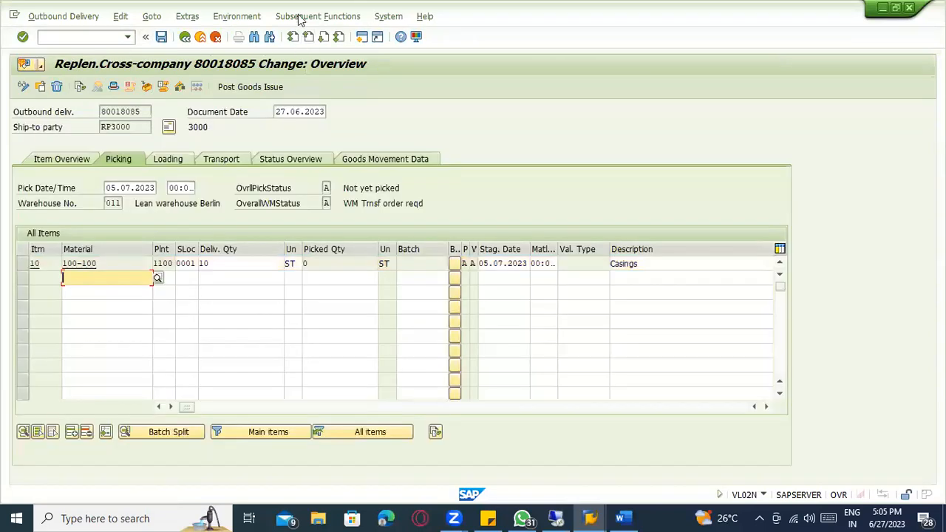
click(299, 16)
click(329, 49)
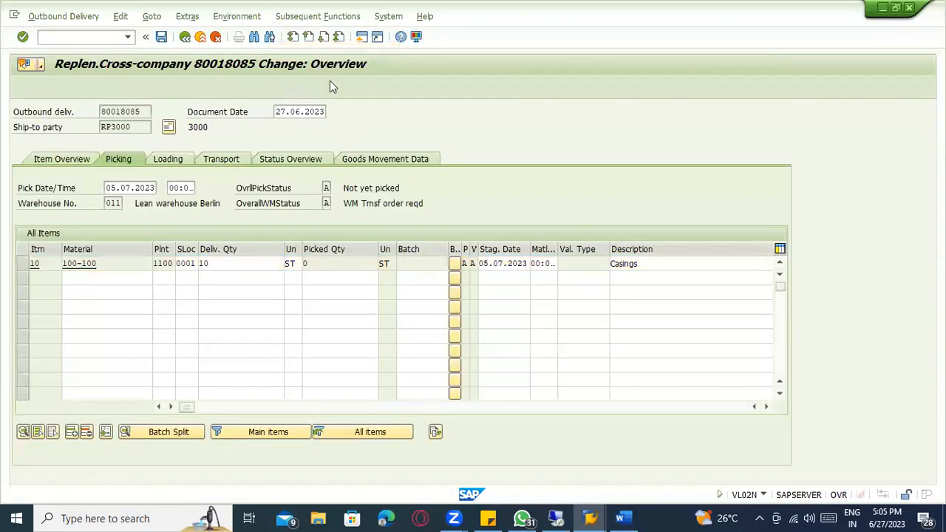
click(189, 255)
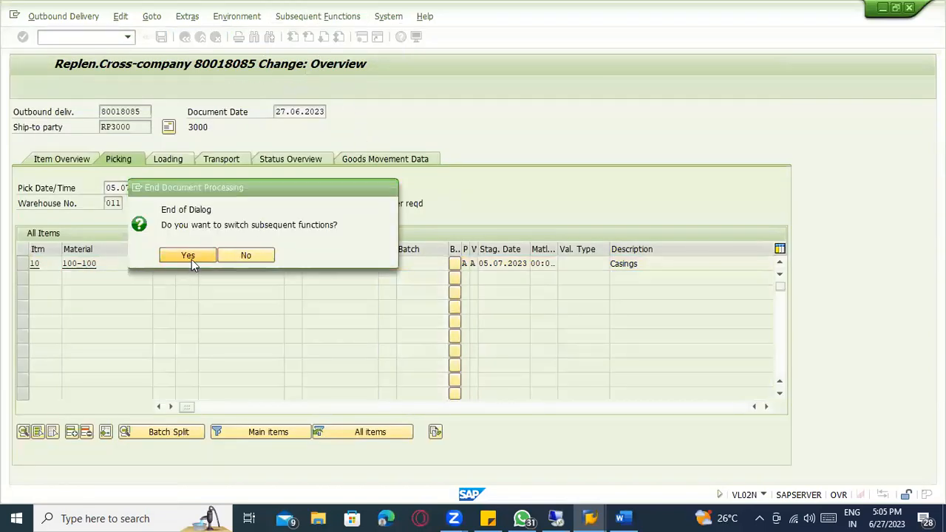
click(23, 86)
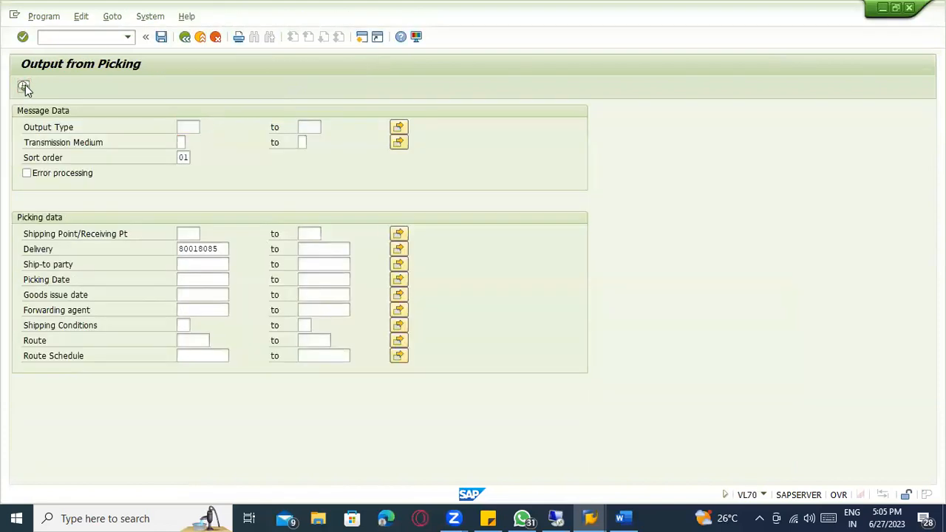
Go back to transaction VL02N and try issuing the delivery output for the outbound delivery.
click(185, 36)
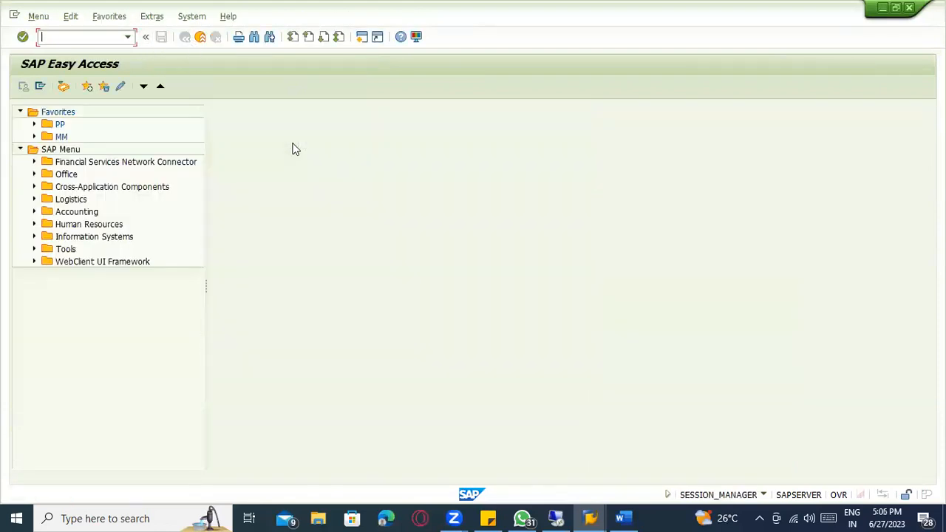
text(vl02n)
key(Return)
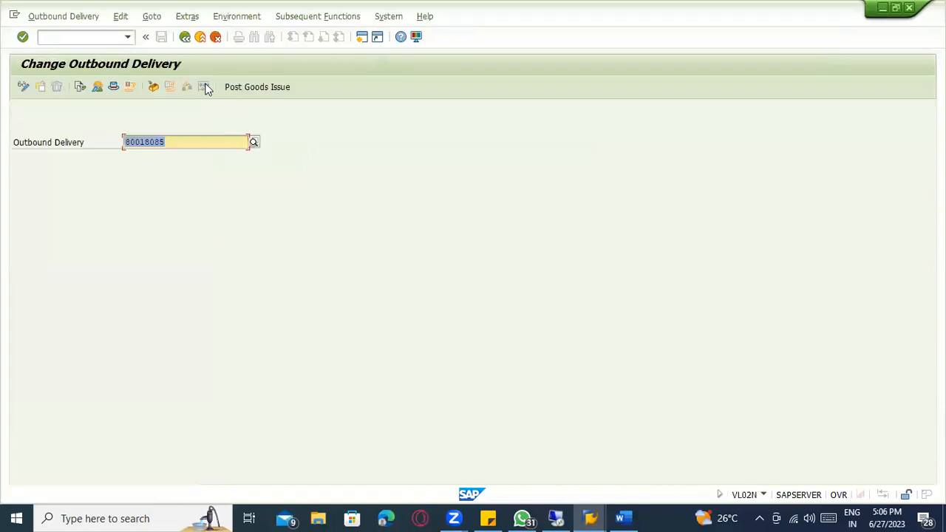
click(72, 21)
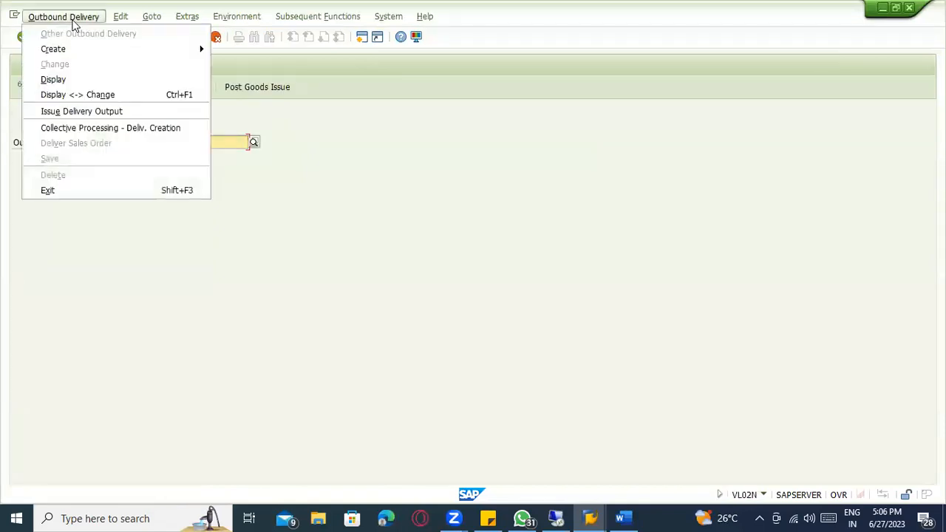
click(93, 111)
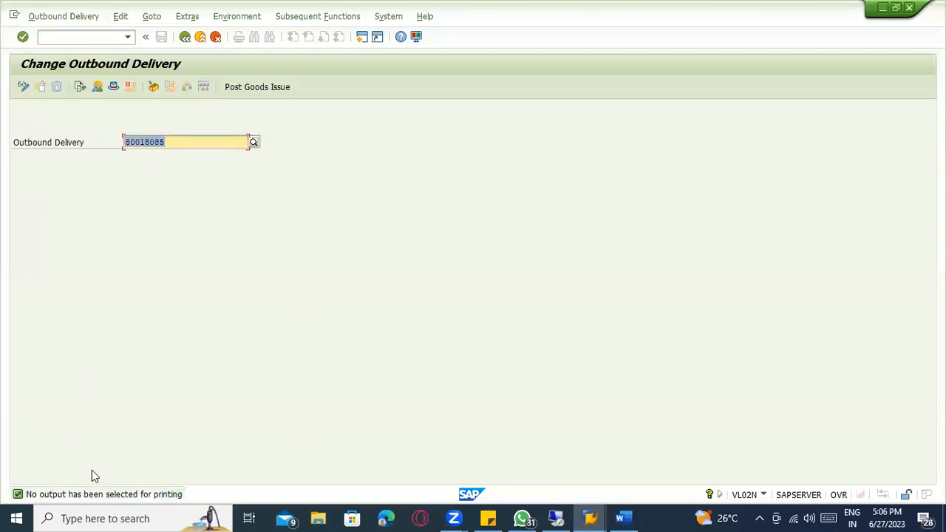
Open the outbound delivery and start creating a transfer order for it in warehouse 011.
key(Return)
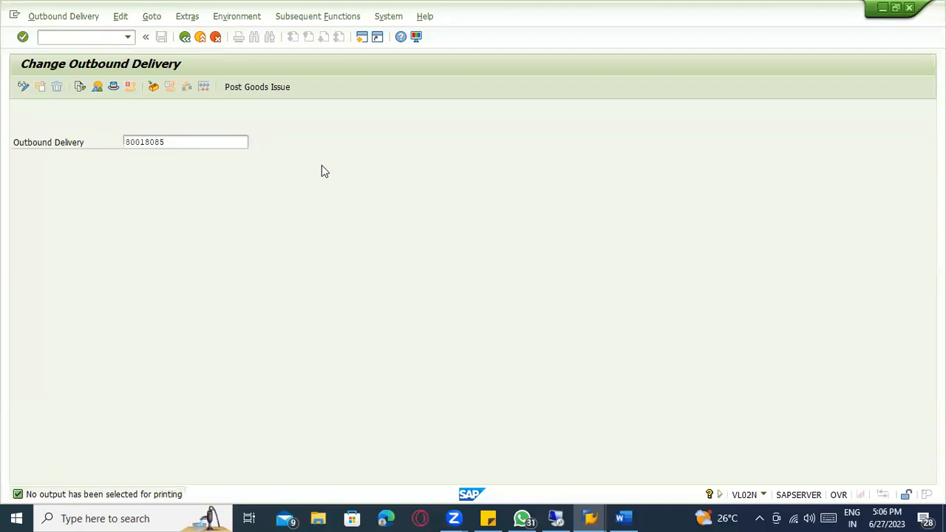
click(307, 16)
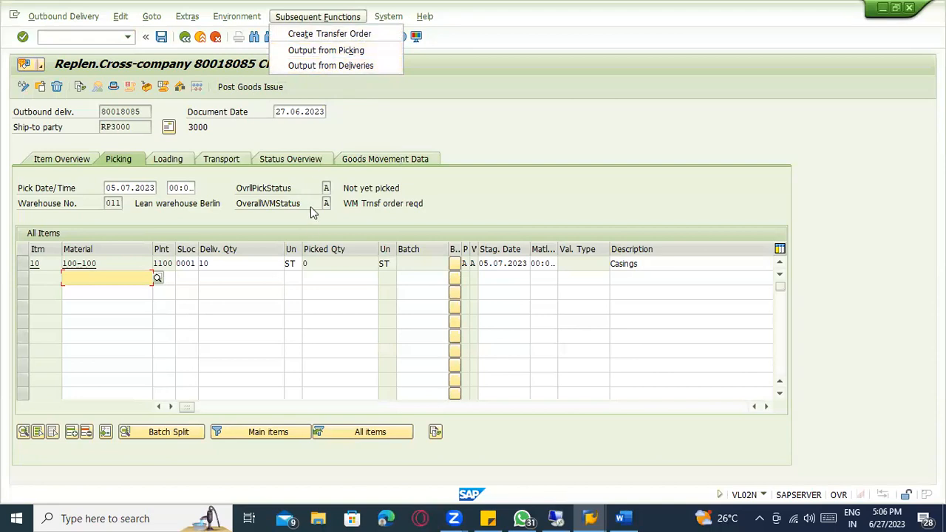
click(331, 33)
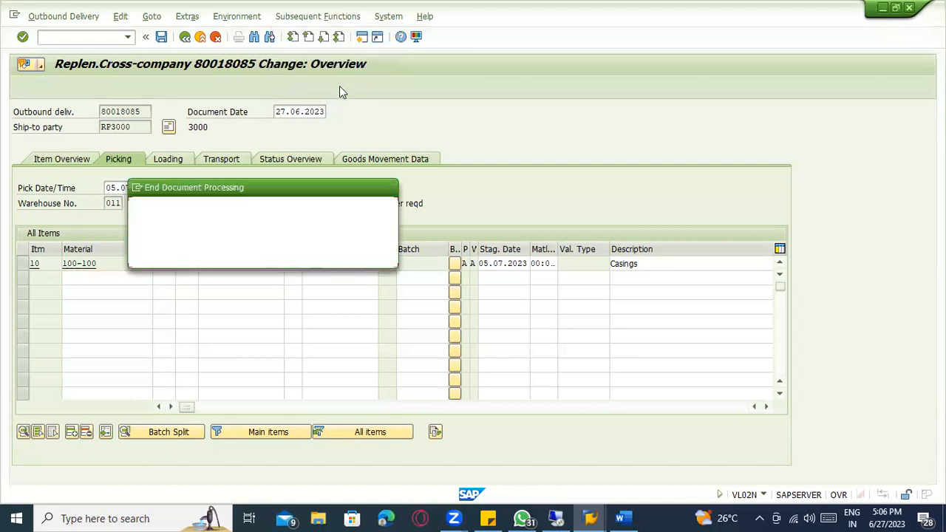
click(177, 255)
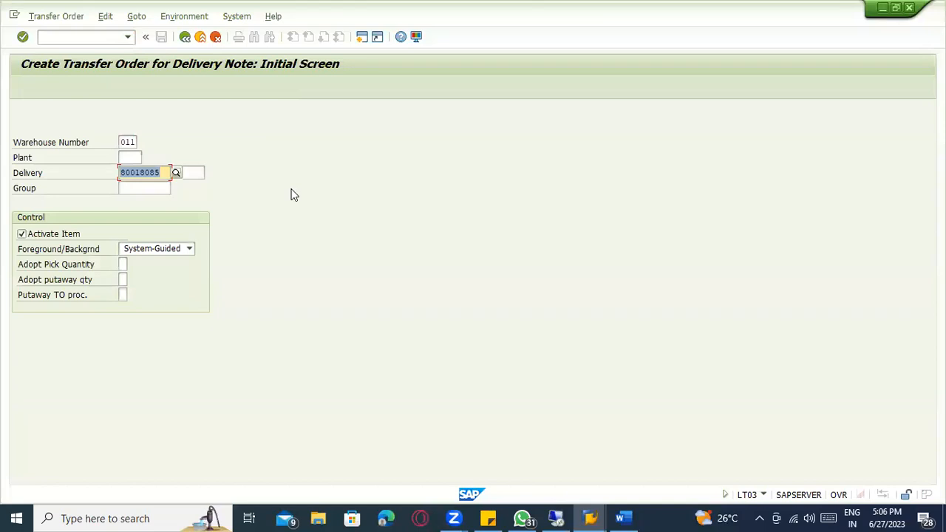
key(Return)
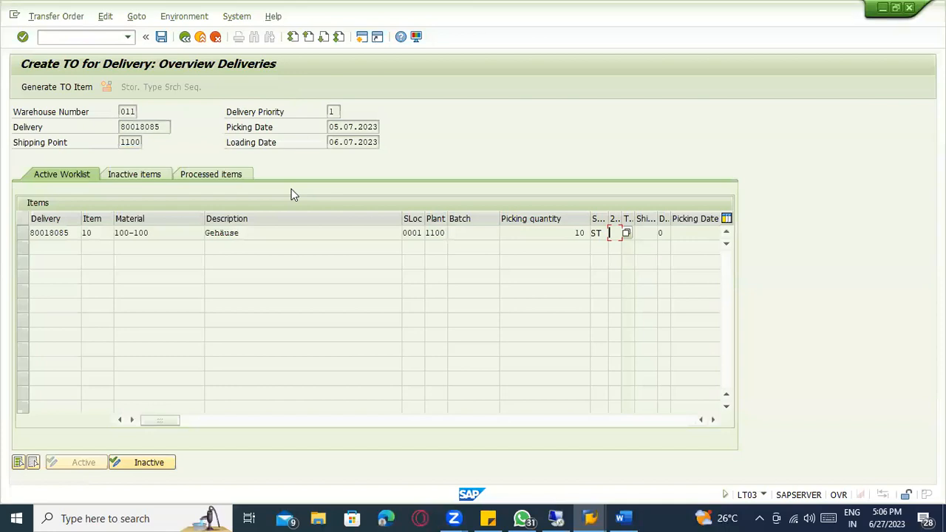
Generate the transfer order item for material 100-100 from the active worklist.
click(119, 179)
click(86, 176)
click(82, 88)
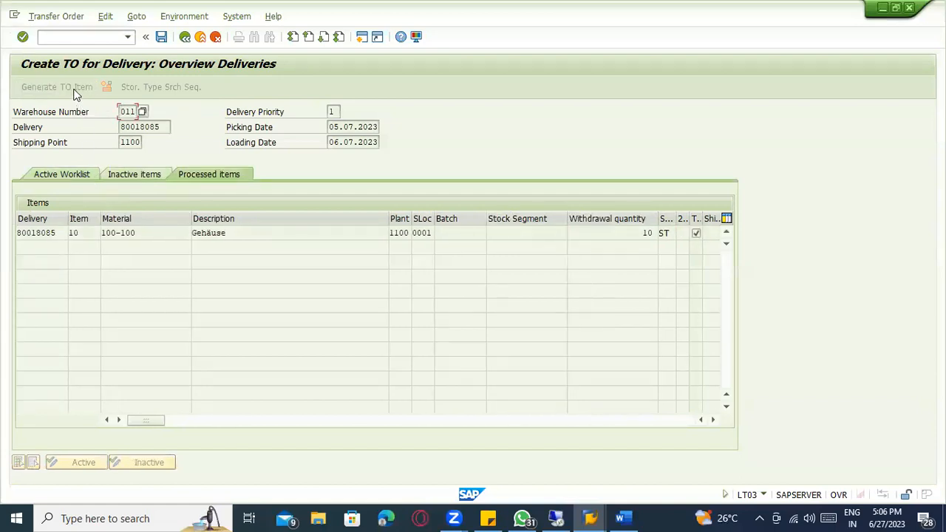
Save the transfer order for the delivery and try to confirm it in warehouse 011.
click(161, 36)
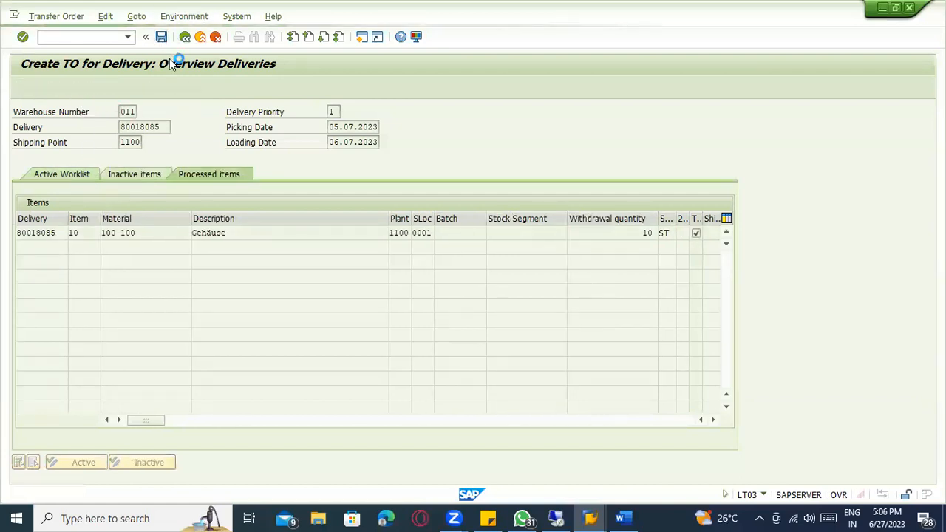
click(56, 15)
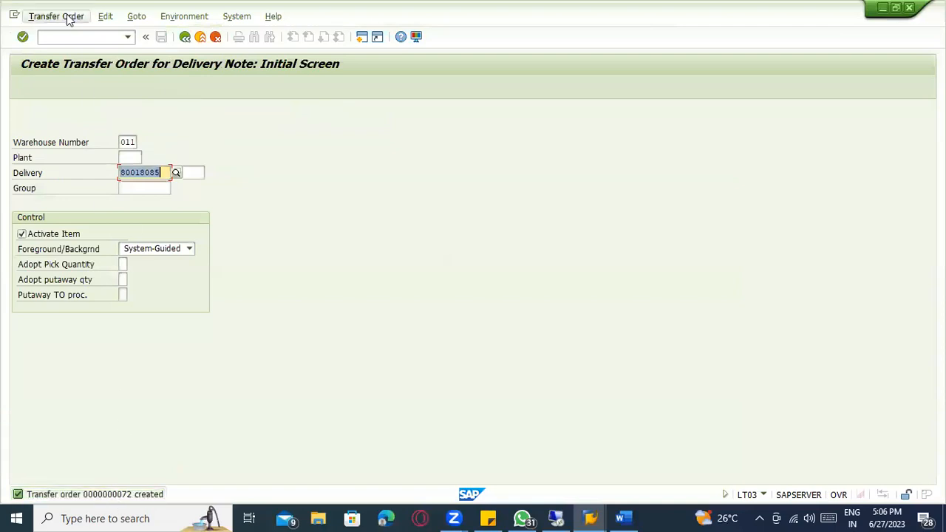
mouse_move(69, 64)
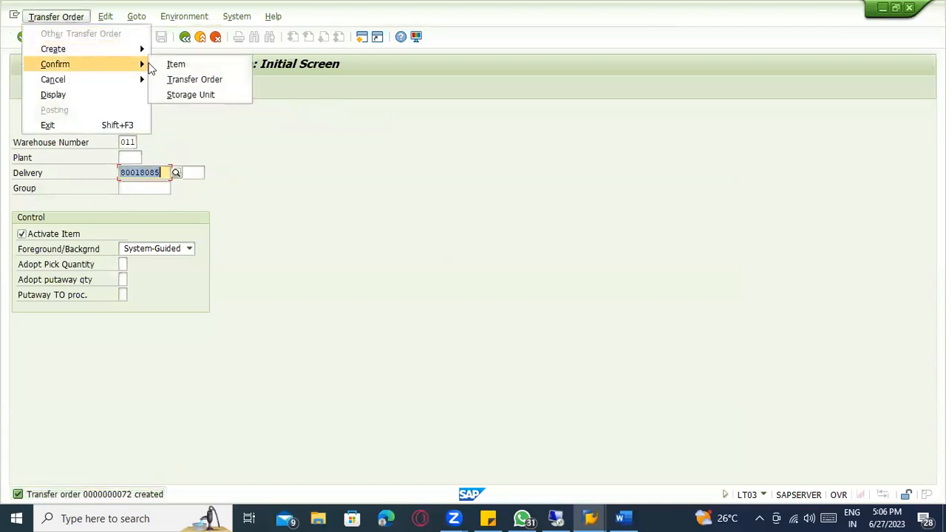
click(195, 79)
key(Return)
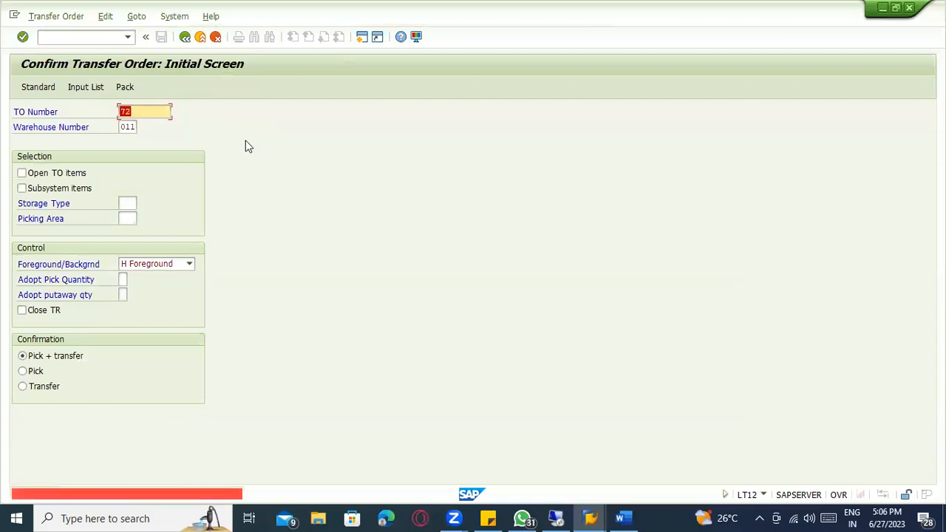
Display the transfer order and examine the source and destination storage types of material 100-100.
click(62, 16)
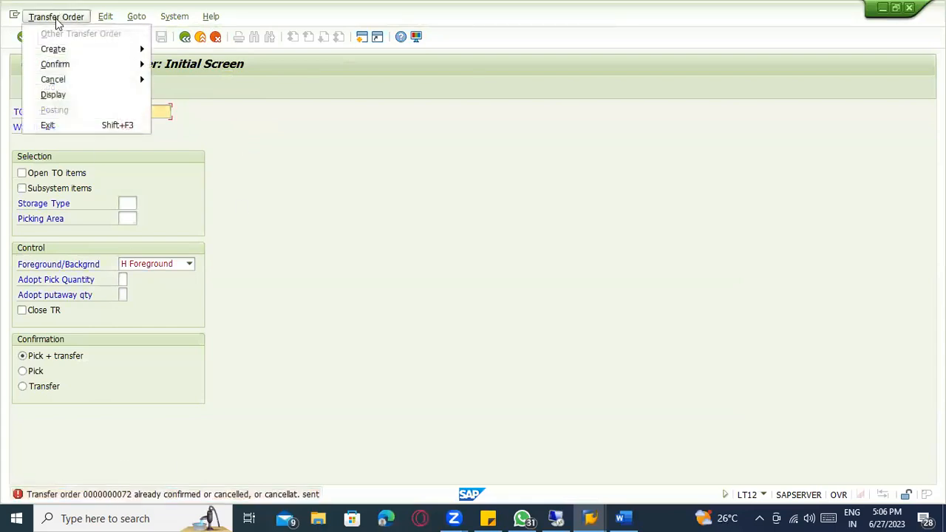
click(68, 92)
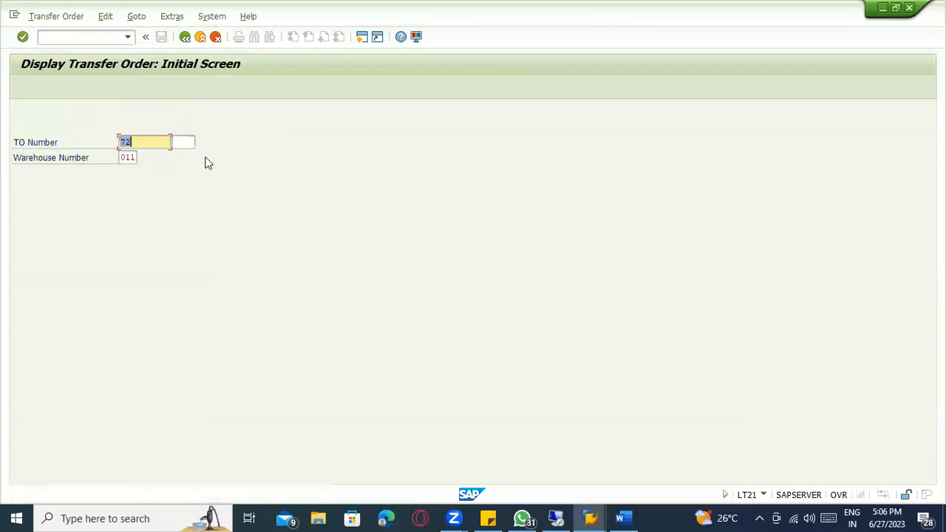
key(Return)
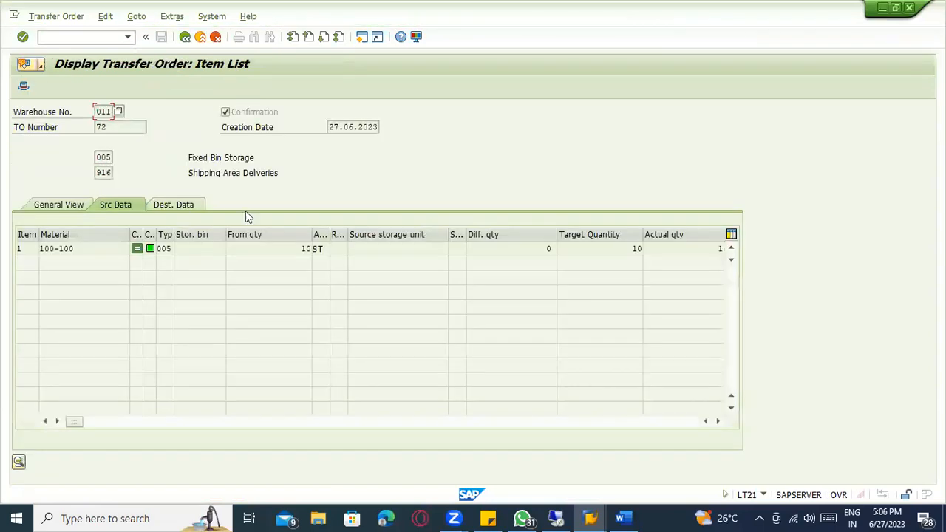
click(167, 248)
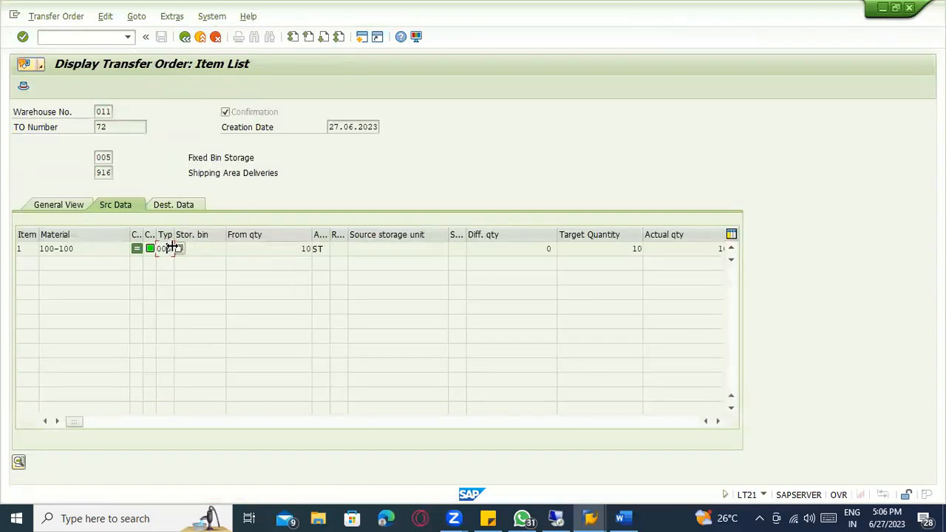
drag(175, 242, 213, 243)
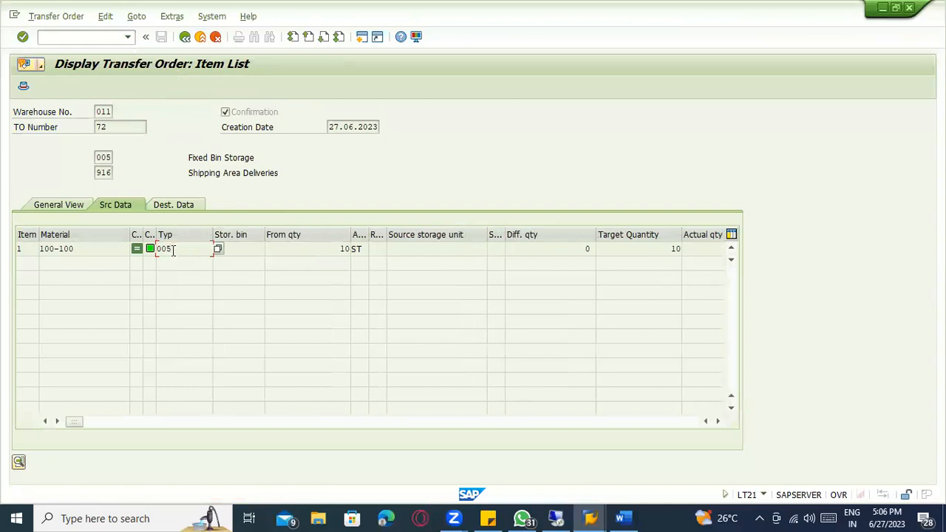
click(80, 204)
click(158, 206)
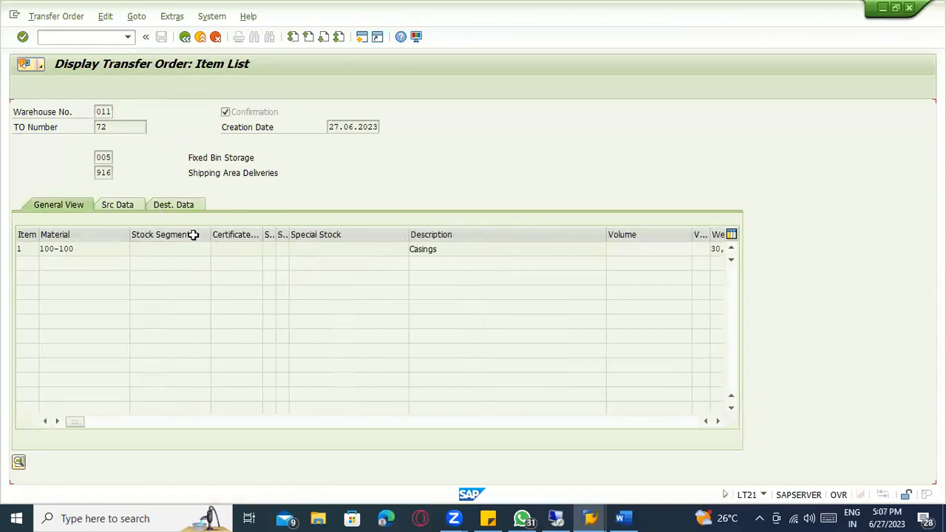
click(166, 251)
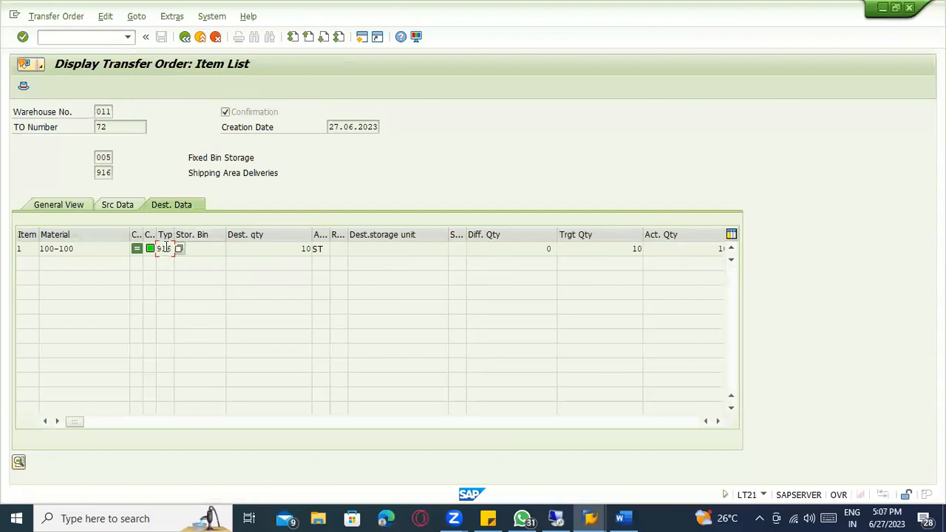
drag(175, 236, 227, 237)
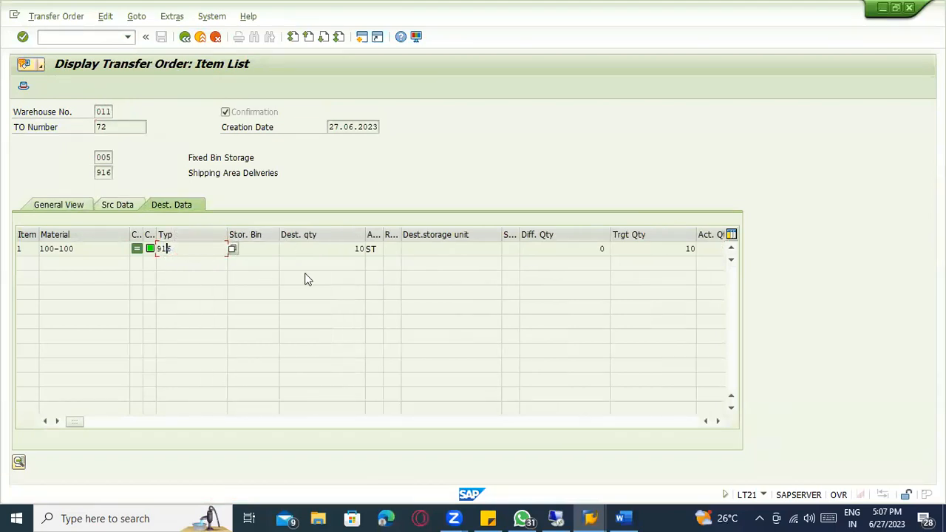
click(188, 38)
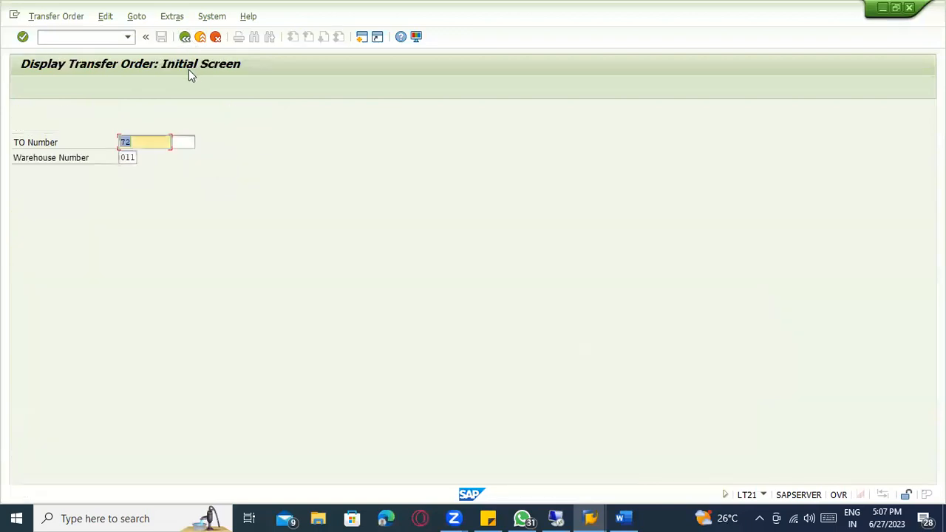
Open the outbound delivery in transaction VL02N and check its picked quantity, goods movement status and status overview.
click(95, 41)
text(/nvl02n)
key(Return)
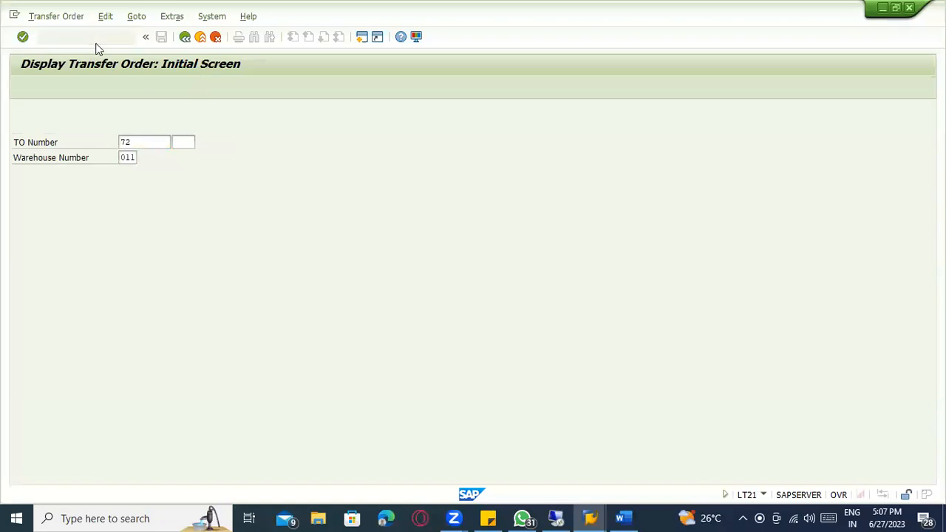
key(Return)
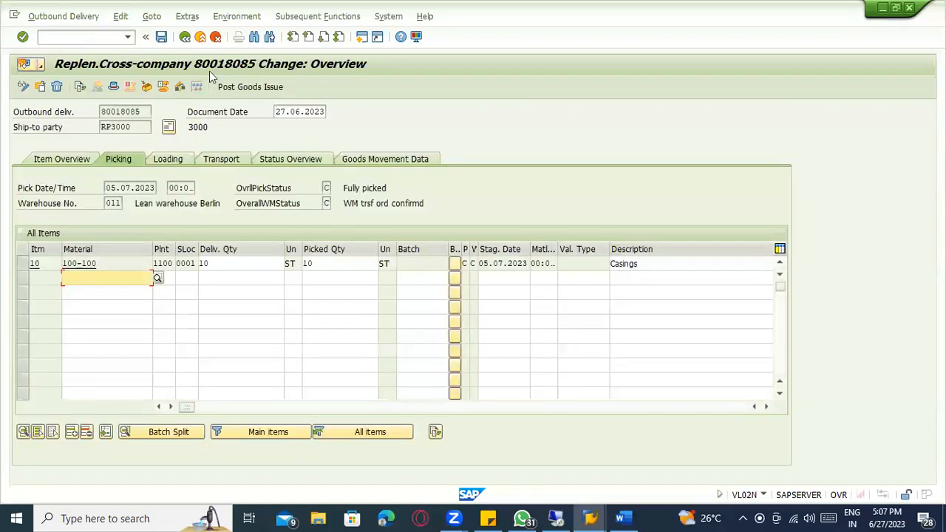
click(331, 266)
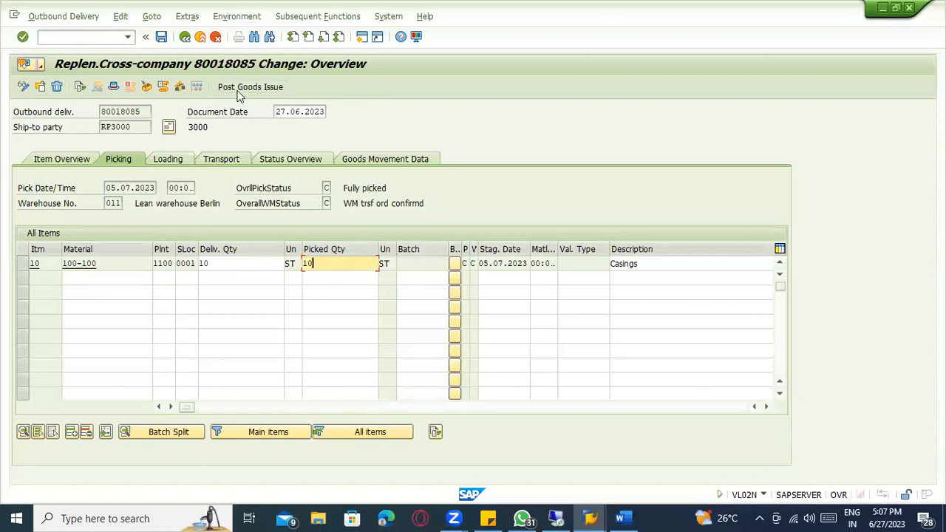
click(367, 159)
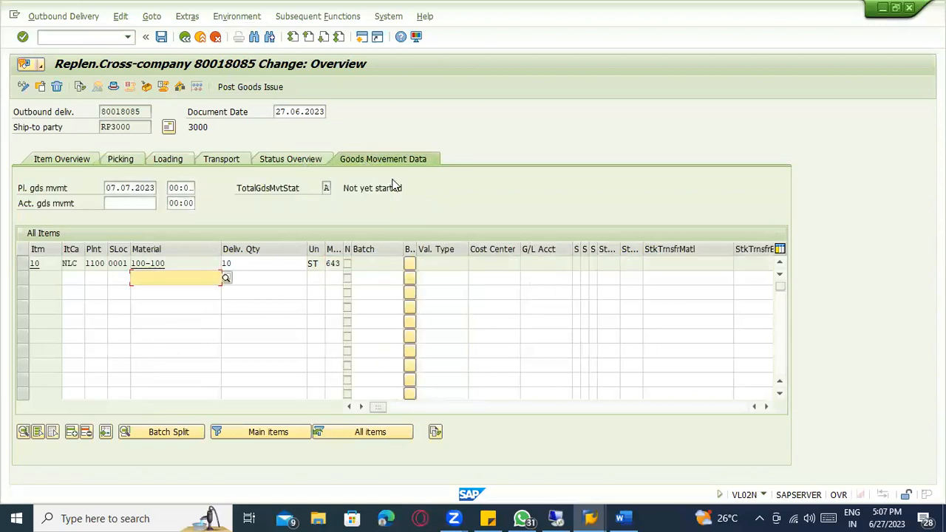
click(324, 188)
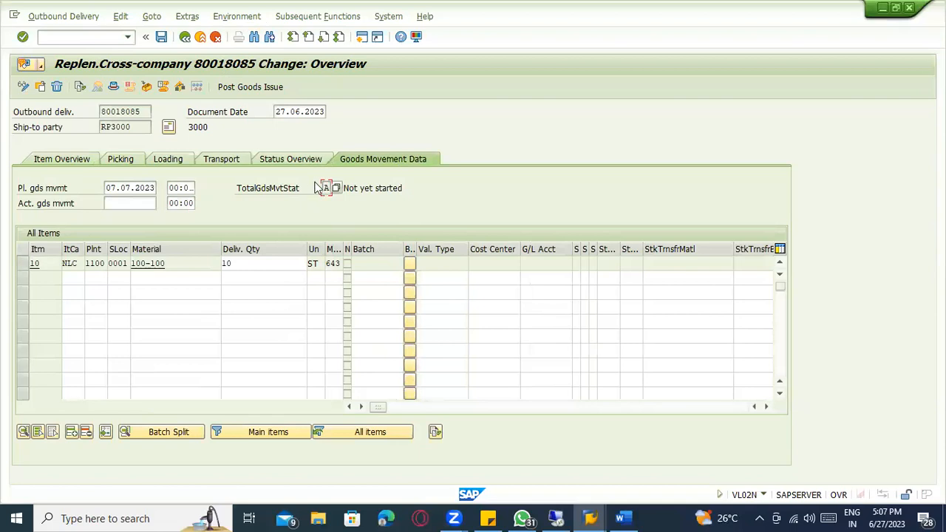
click(310, 159)
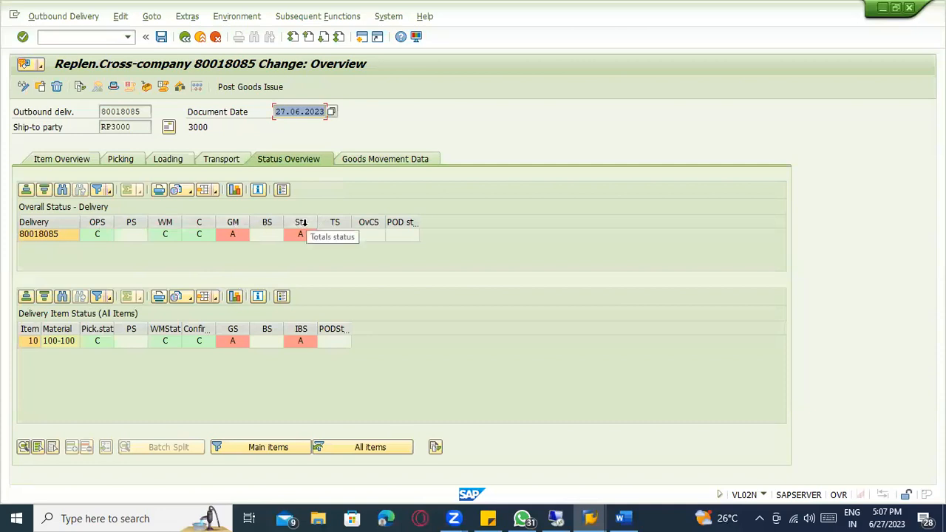
Return to the initial screen for changing outbound deliveries and post goods issue for the delivery.
click(185, 36)
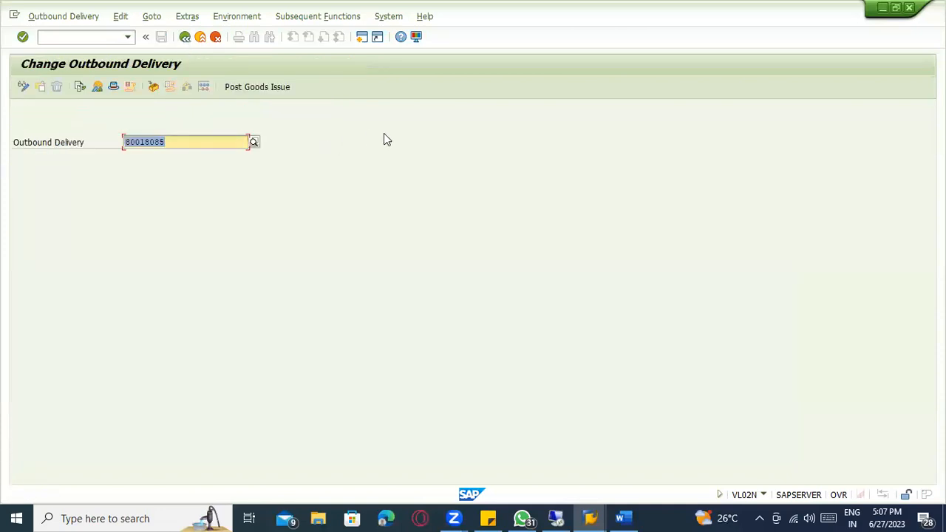
click(271, 88)
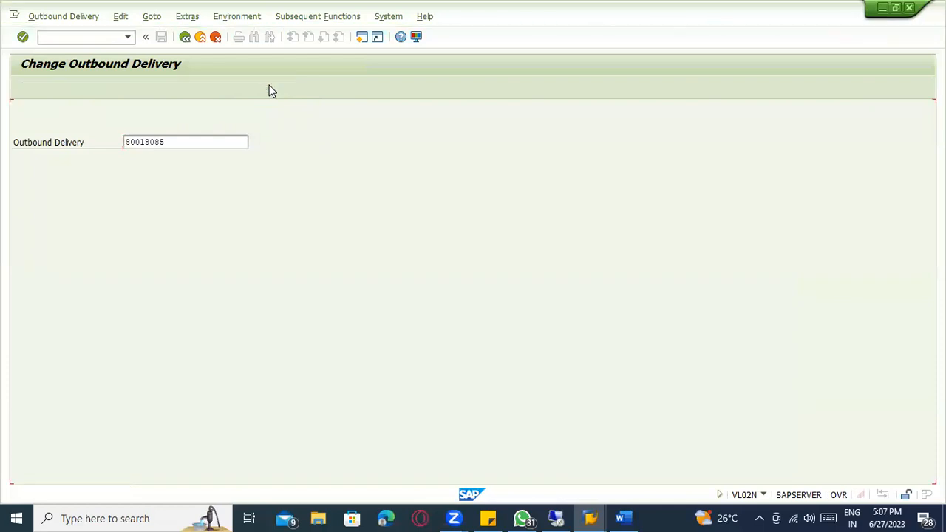
Display the delivery's document flow and check the movement type in the cross-company goods movement document.
click(63, 16)
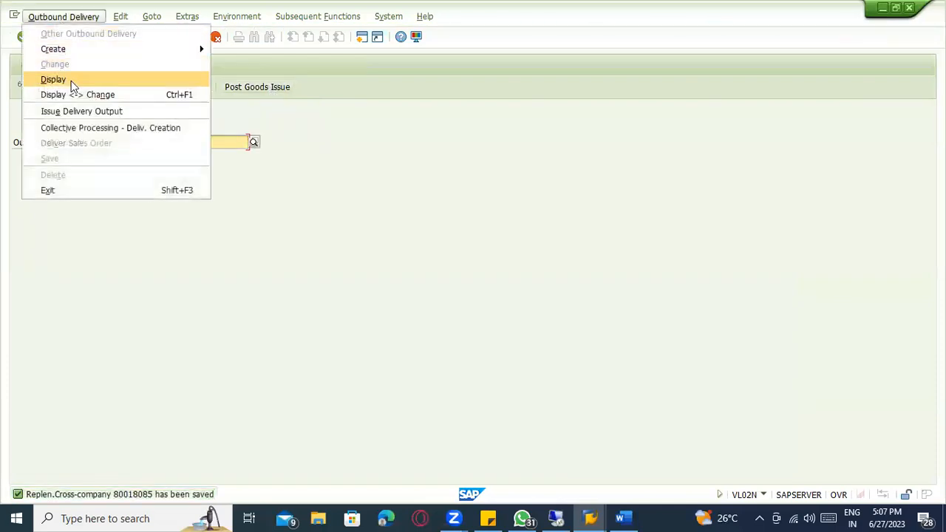
click(71, 80)
key(Return)
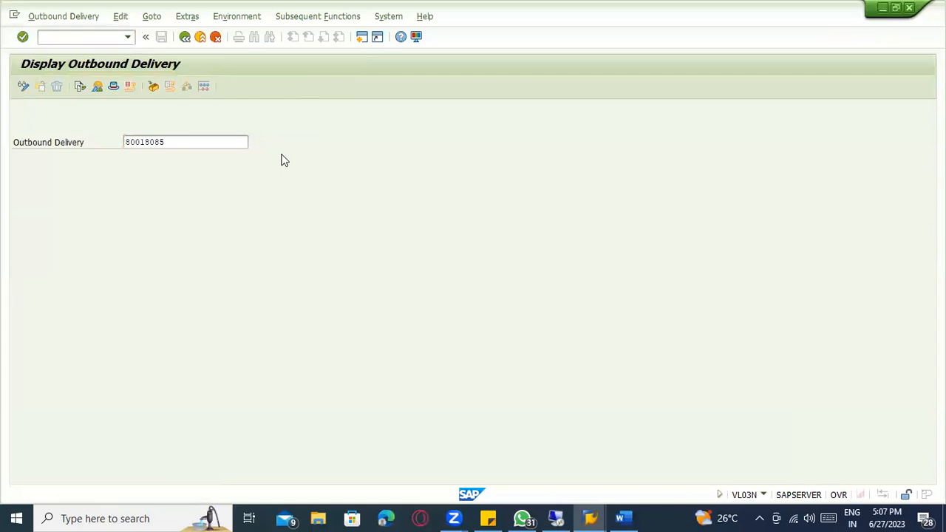
click(80, 87)
click(138, 206)
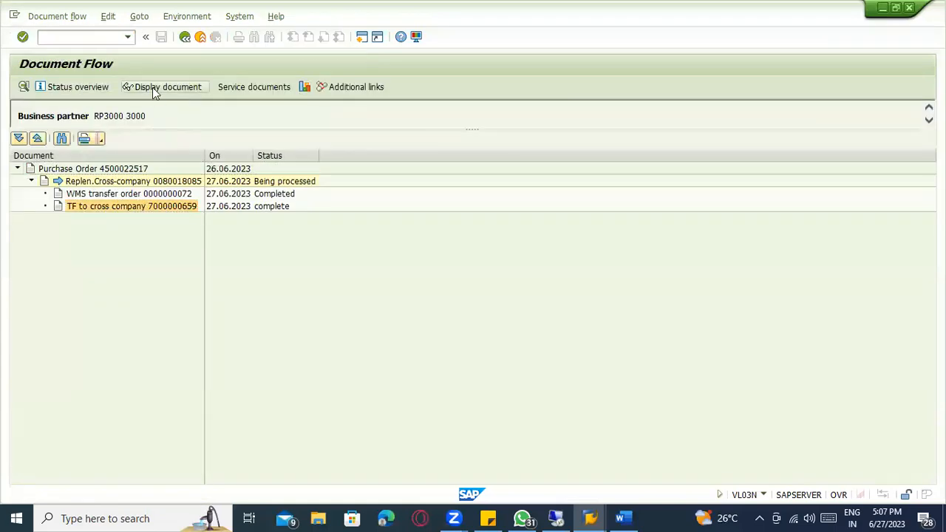
click(152, 87)
click(373, 188)
drag(373, 187, 395, 189)
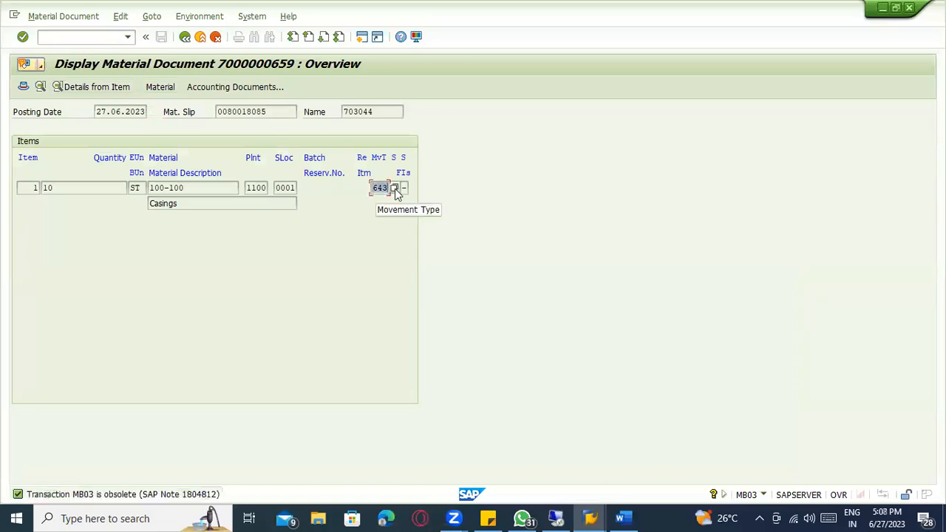
click(184, 39)
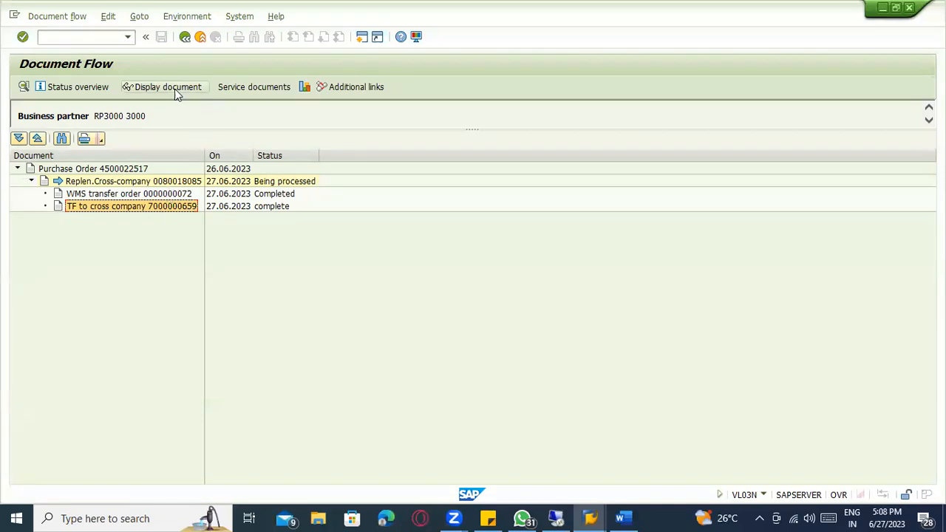
Examine the goods movement data and status overview of the displayed outbound delivery.
double_click(241, 181)
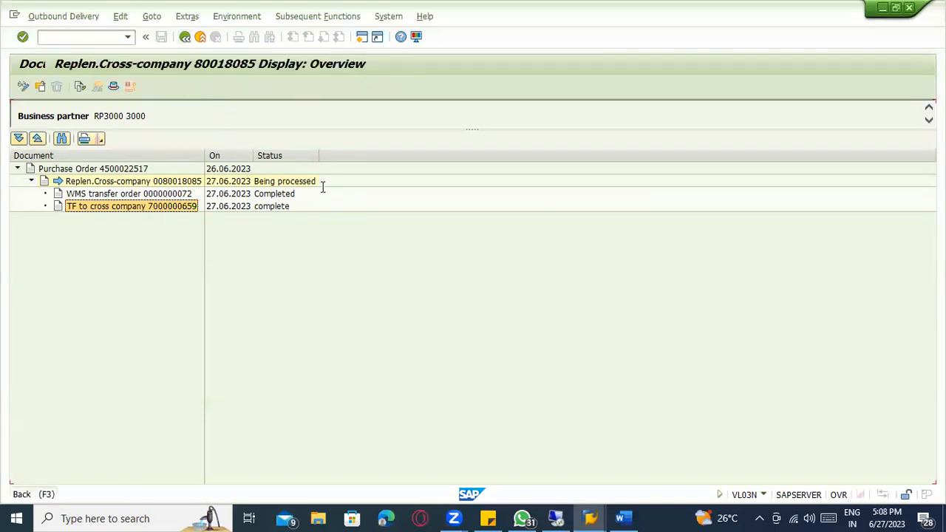
click(404, 159)
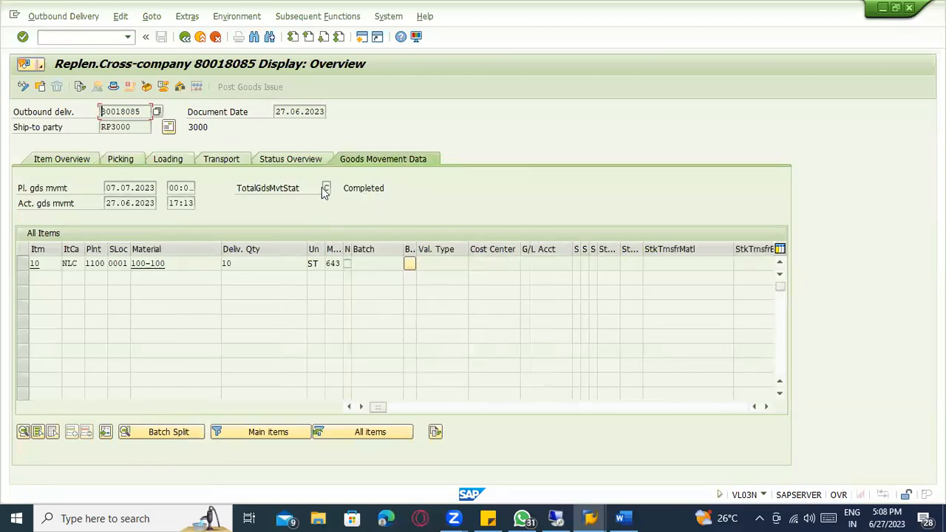
click(325, 187)
click(307, 161)
click(236, 233)
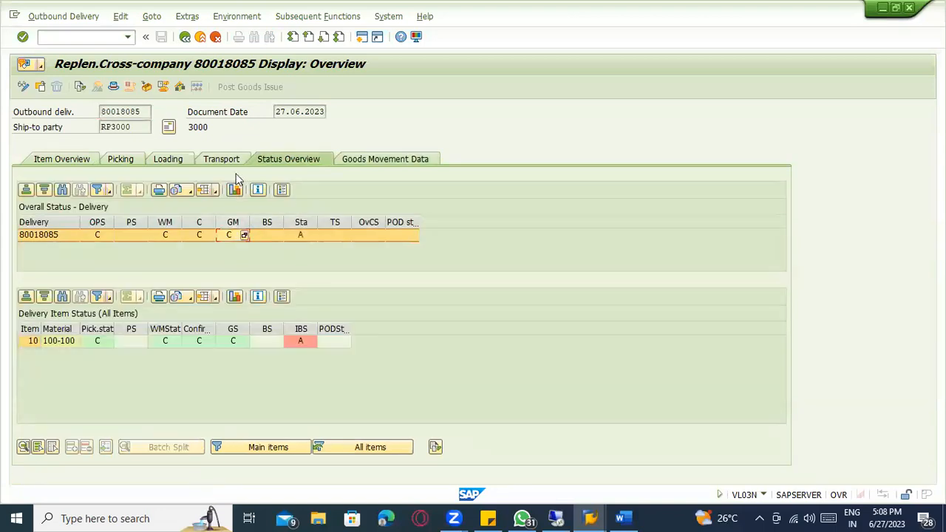
click(186, 37)
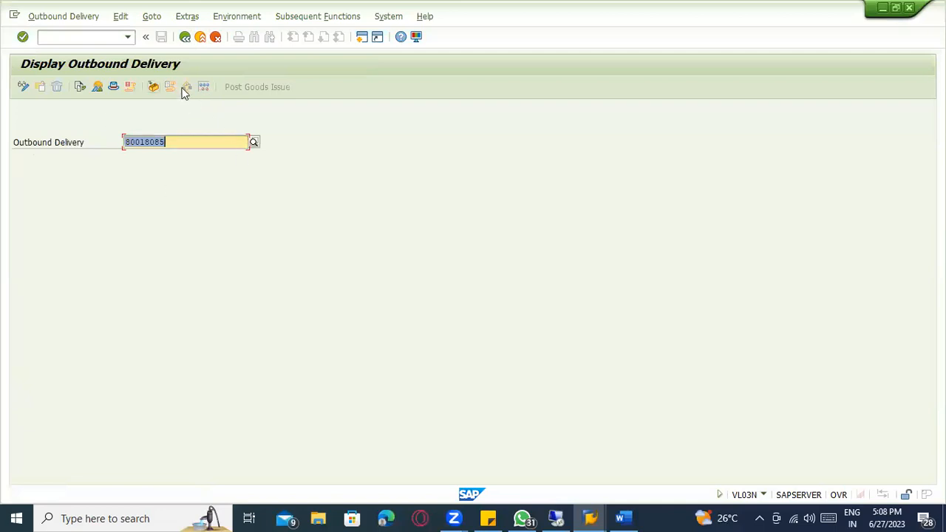
Open the stock in transit display (MB5T) in a new session, clear the receiving plant and run it for material 100-100.
click(100, 40)
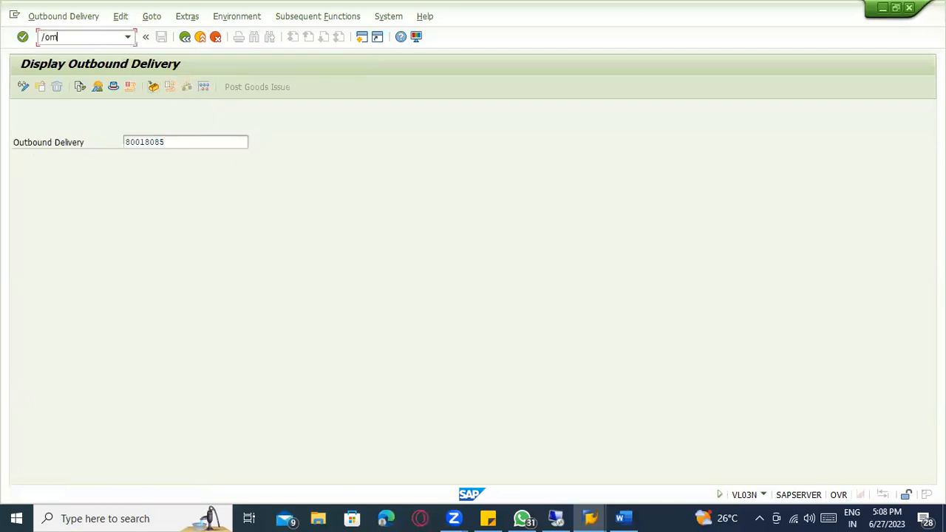
key(Return)
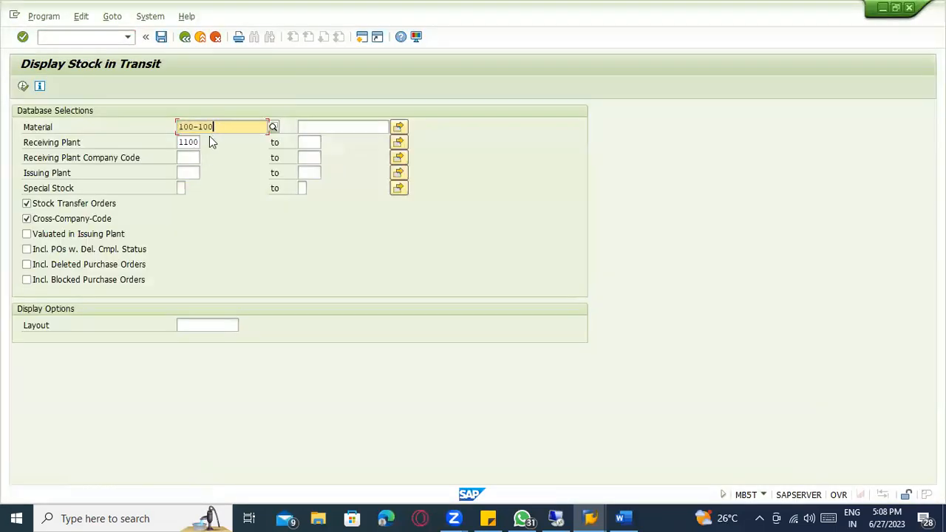
click(189, 141)
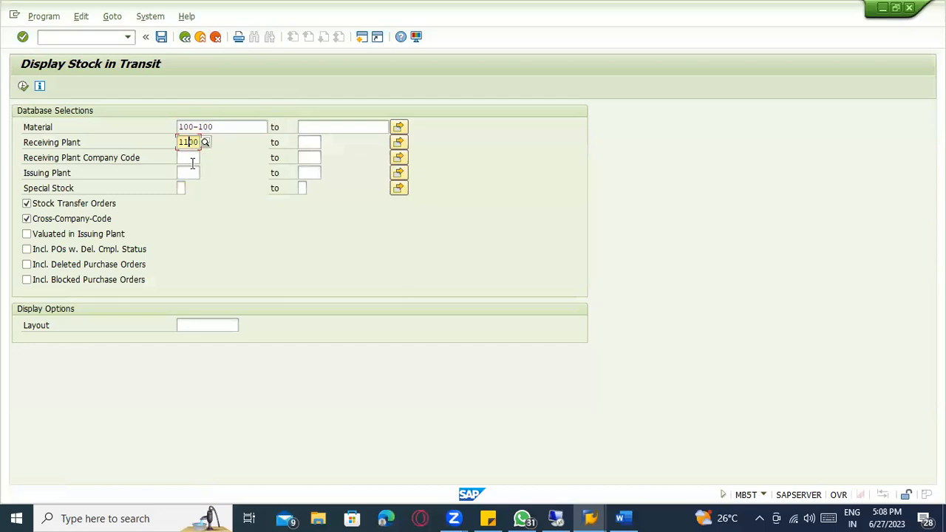
drag(179, 142, 240, 144)
key(BackSpace)
click(255, 218)
click(51, 204)
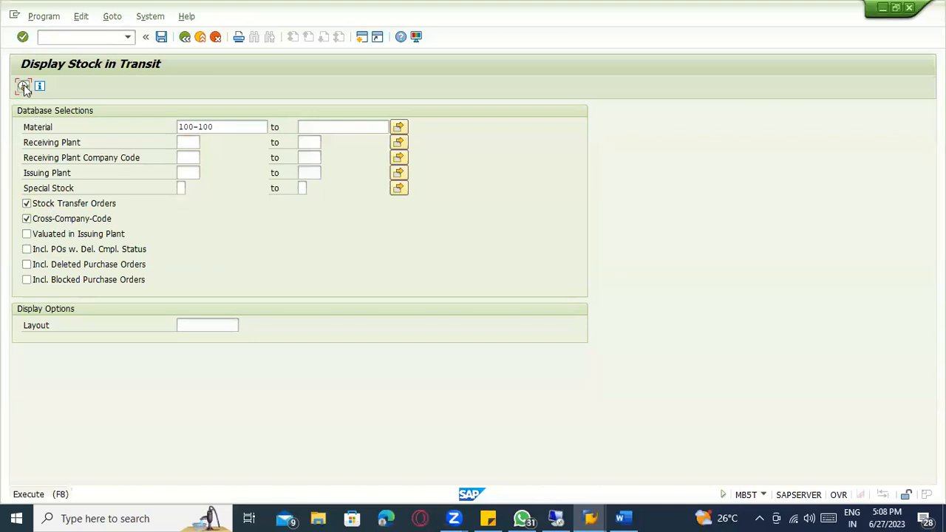
click(204, 128)
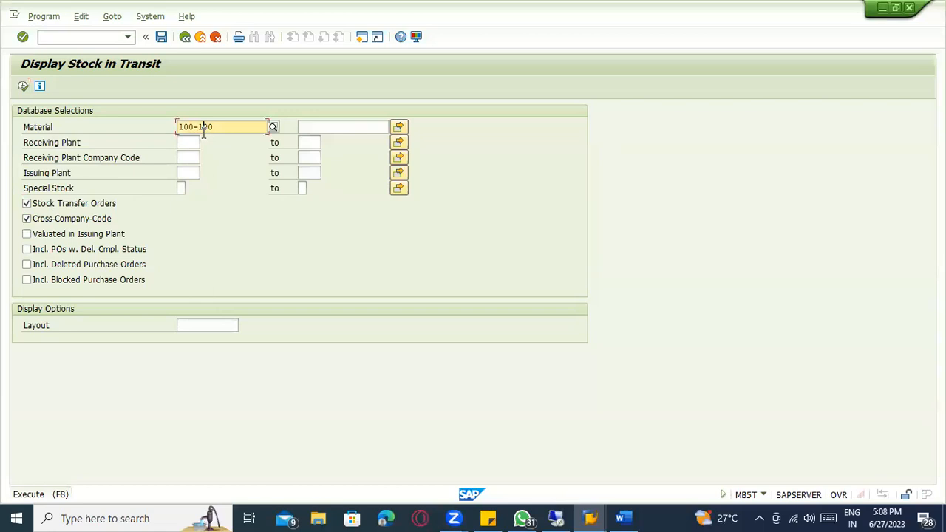
click(22, 85)
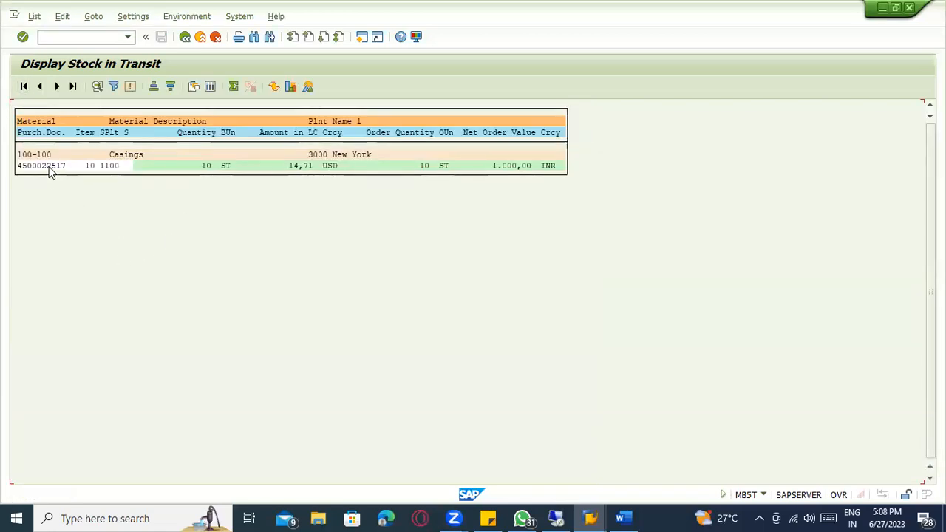
Switch to the other session, display the purchase order with transaction ME23N and check the item's purchase order history.
key(alt+Tab)
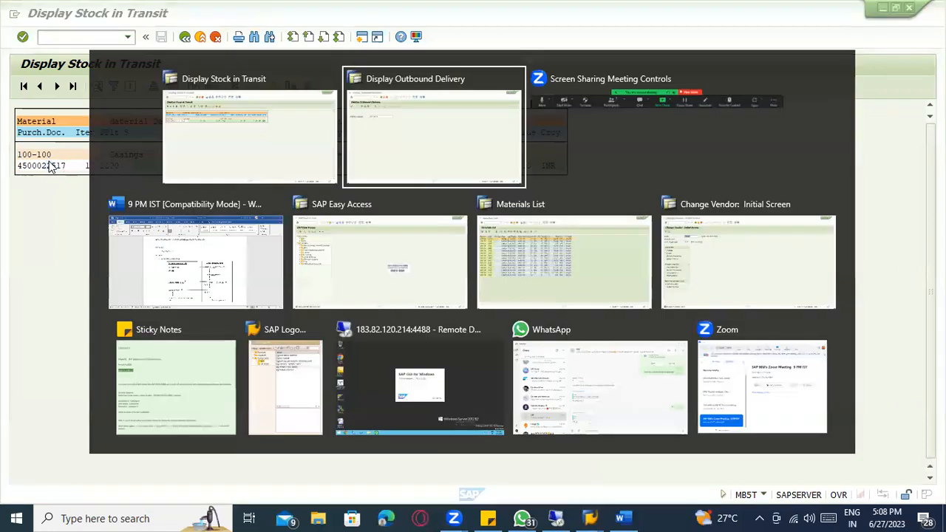
click(56, 37)
text(/nme23n)
key(Return)
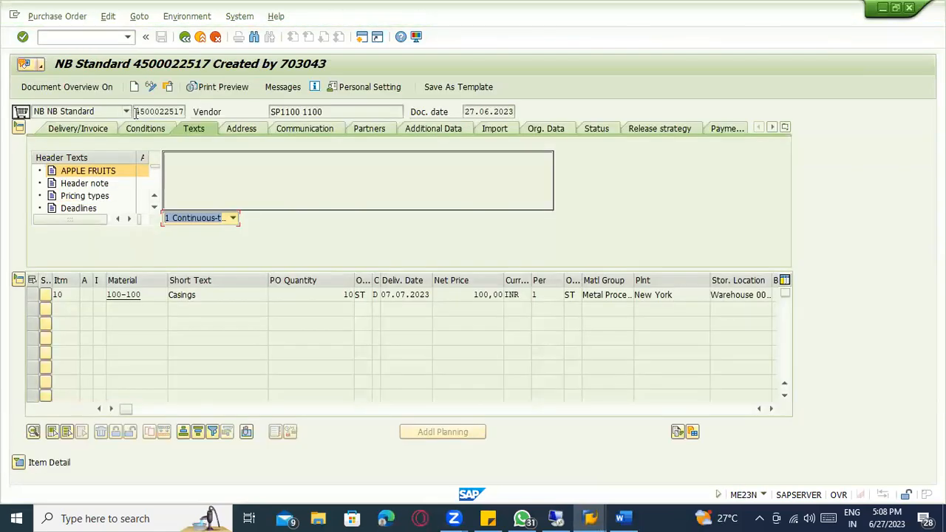
click(20, 463)
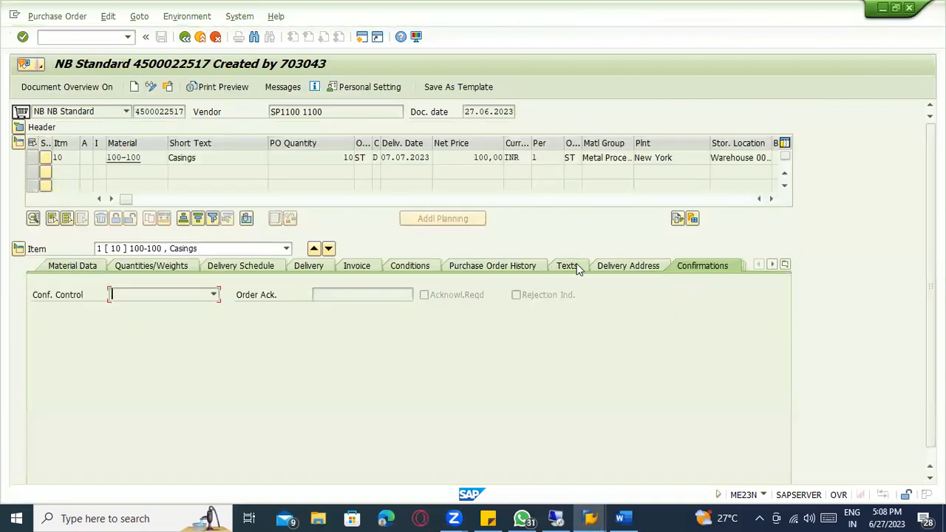
click(490, 269)
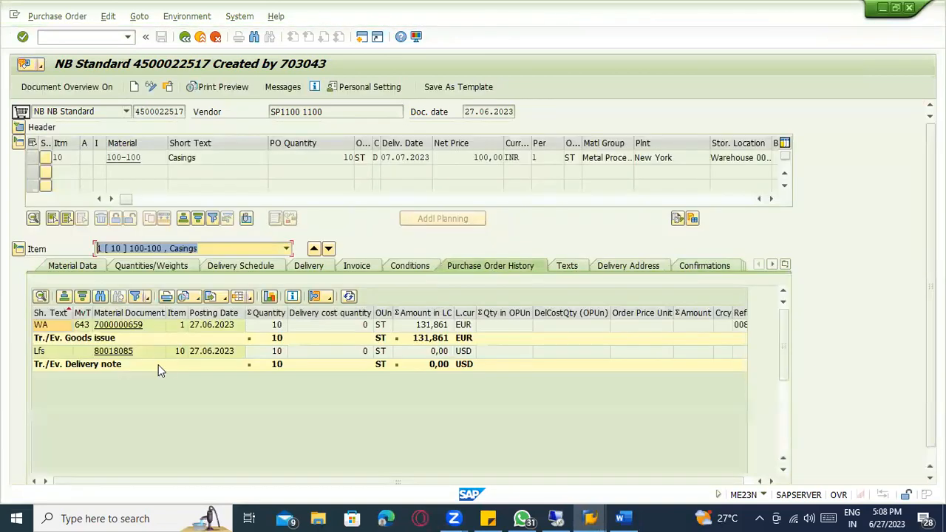
double_click(111, 338)
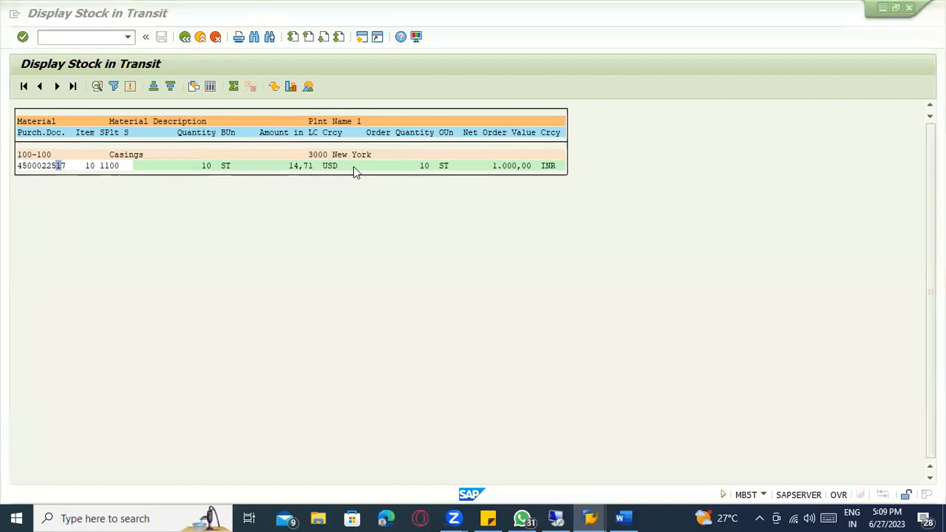
Compare the stock in transit list with the purchase order history and return the list to its selection criteria.
key(alt+Tab)
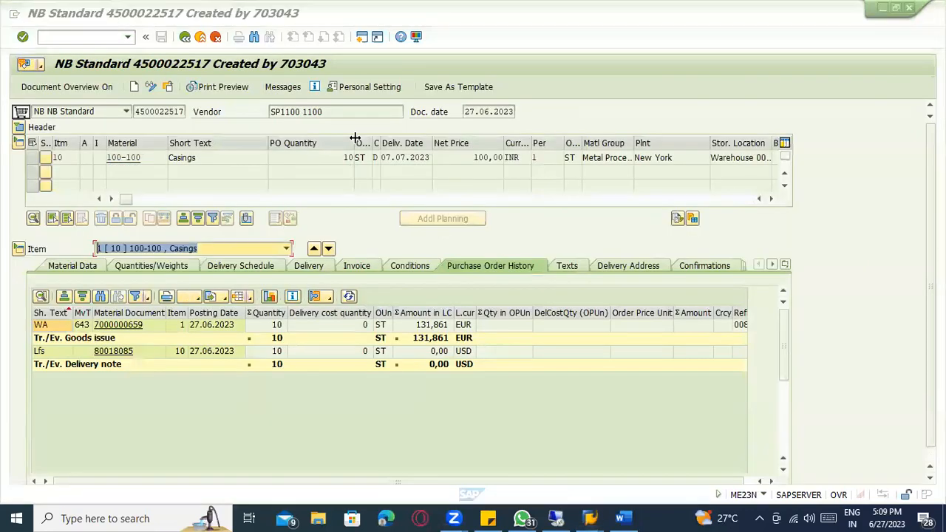
key(alt+Tab)
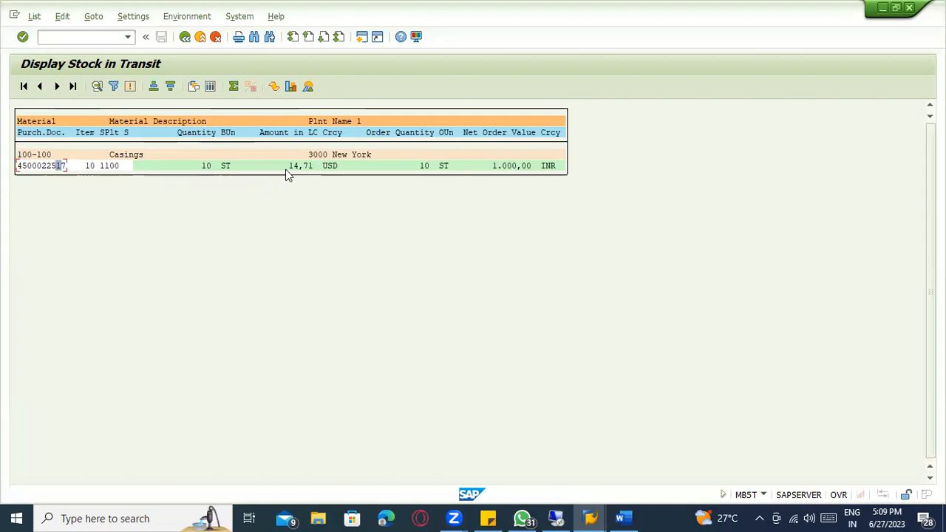
double_click(58, 166)
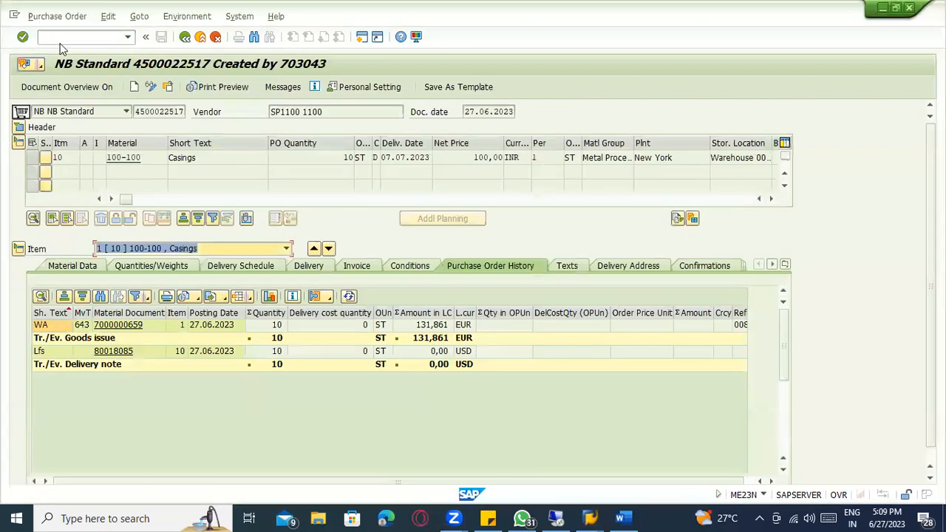
key(alt+Tab)
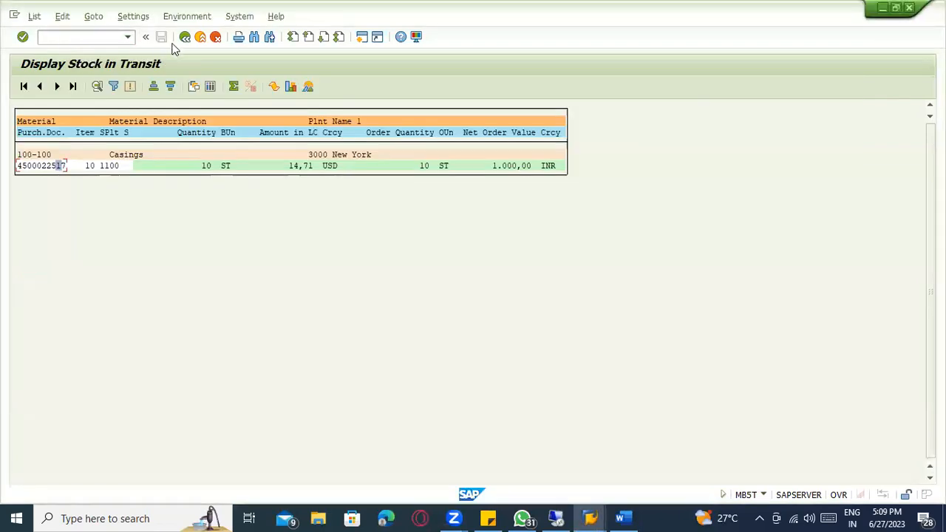
click(185, 37)
key(alt+Tab)
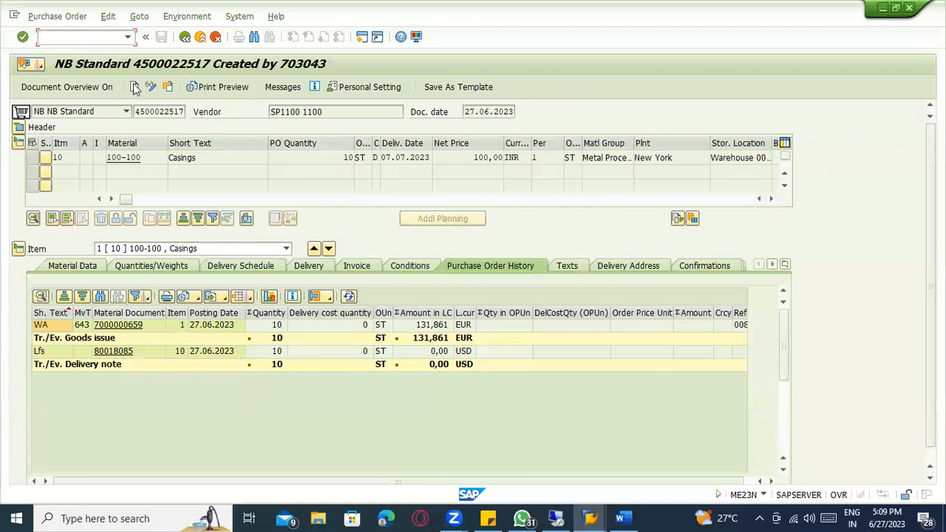
key(alt+Tab)
Start transaction VF01 and create an intercompany billing document for the proposed delivery.
click(91, 37)
text(/nvf01)
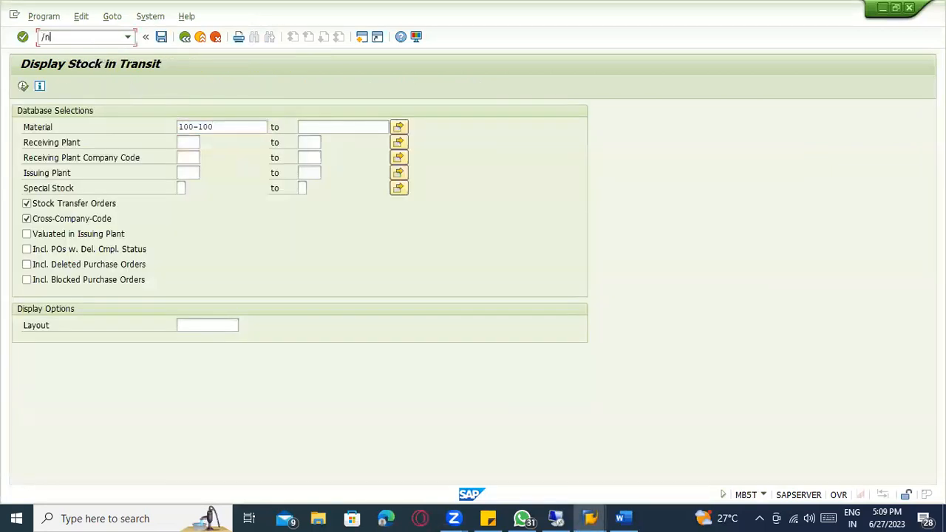
key(Return)
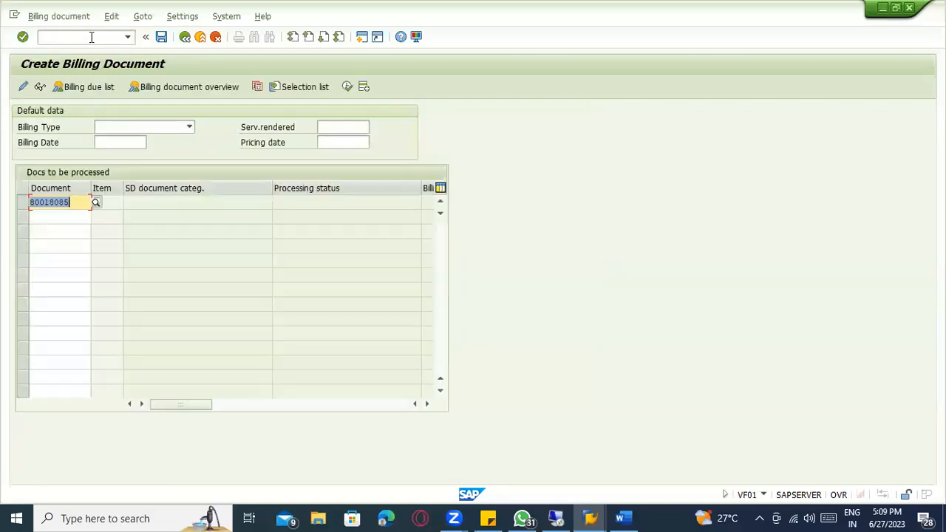
key(Return)
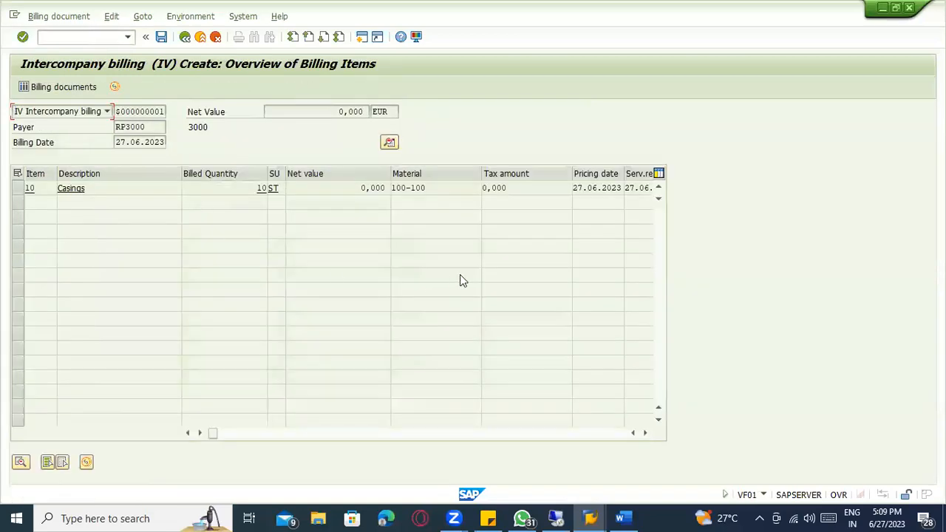
Open the item data of the Casings billing item and display its pricing conditions.
click(104, 174)
click(102, 175)
double_click(110, 191)
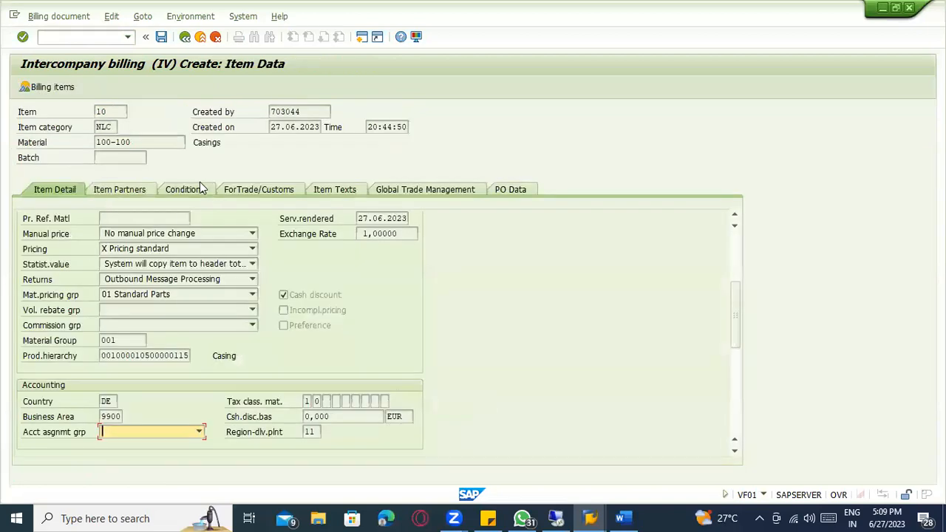
click(199, 189)
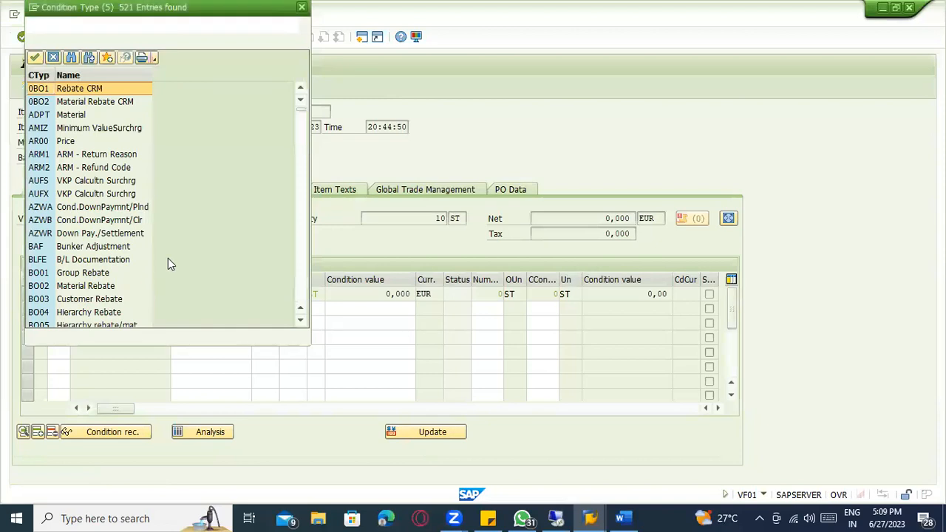
Try to add condition type P101 from the condition type list to the item's pricing elements, then clear the entry.
scroll(278, 180, down, 5)
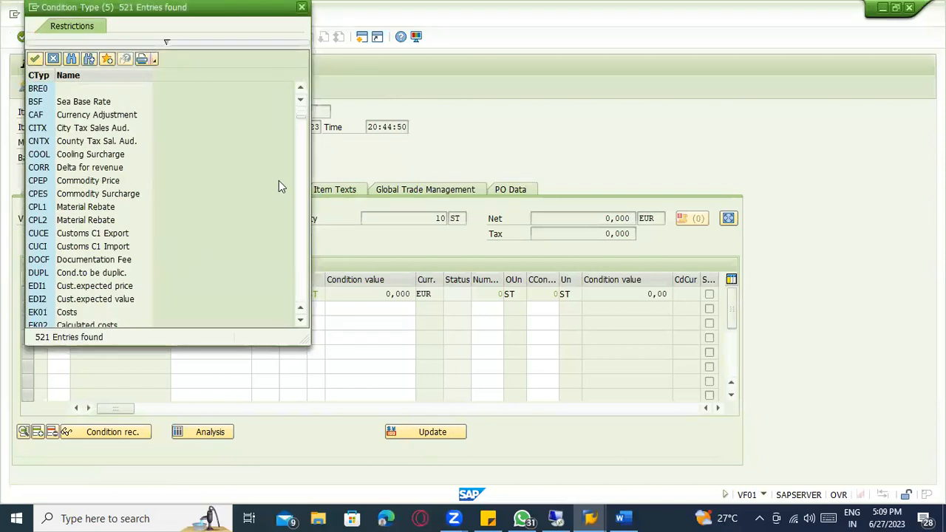
drag(301, 117, 287, 94)
scroll(154, 184, down, 3)
scroll(154, 184, up, 1)
scroll(153, 184, up, 2)
scroll(101, 201, down, 3)
scroll(102, 201, down, 10)
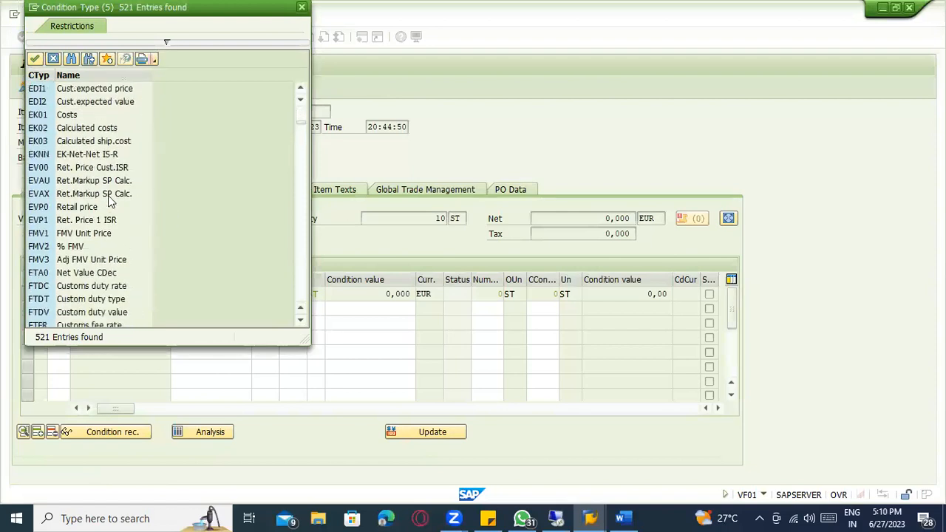
scroll(115, 210, down, 7)
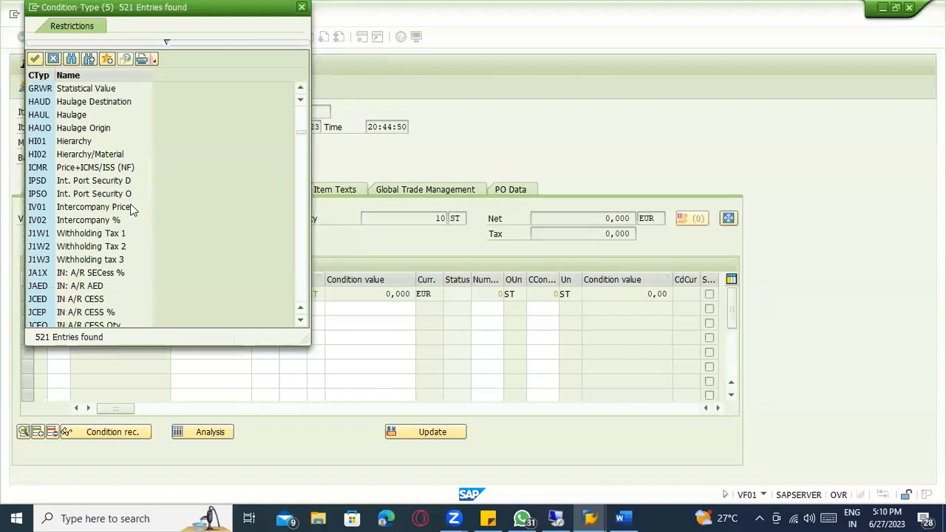
scroll(131, 209, down, 12)
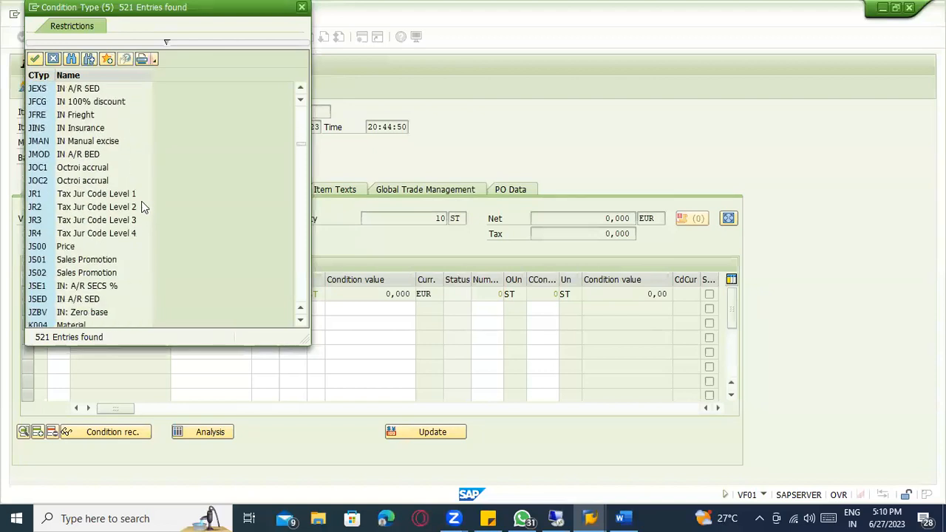
scroll(157, 214, down, 4)
scroll(159, 214, down, 8)
scroll(166, 217, down, 6)
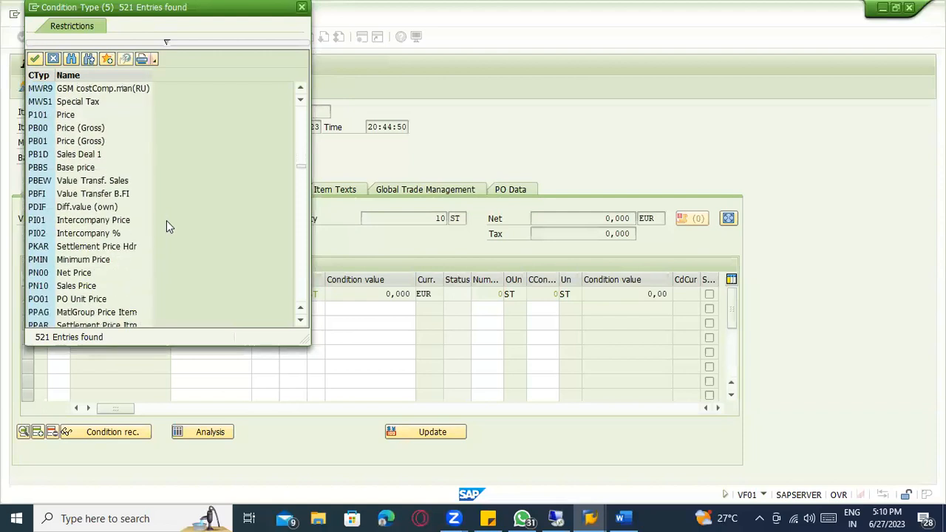
double_click(103, 117)
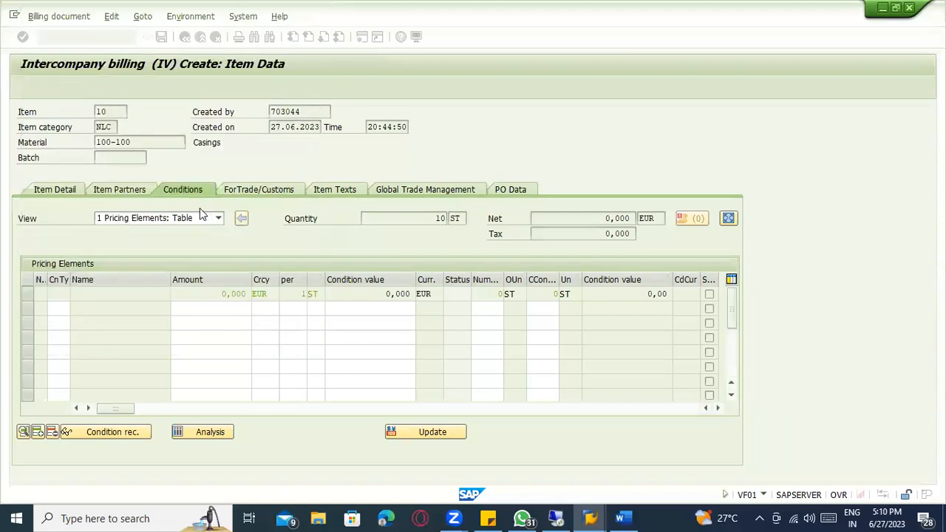
key(Return)
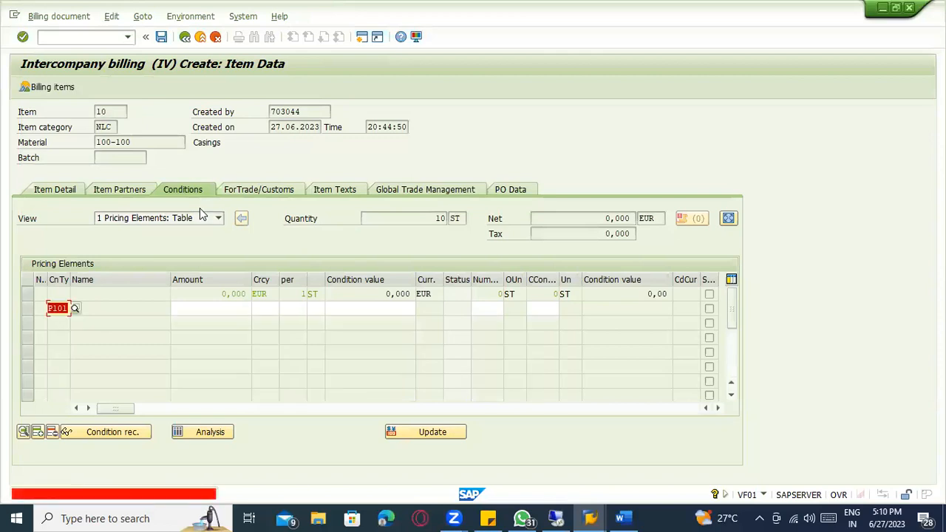
key(BackSpace)
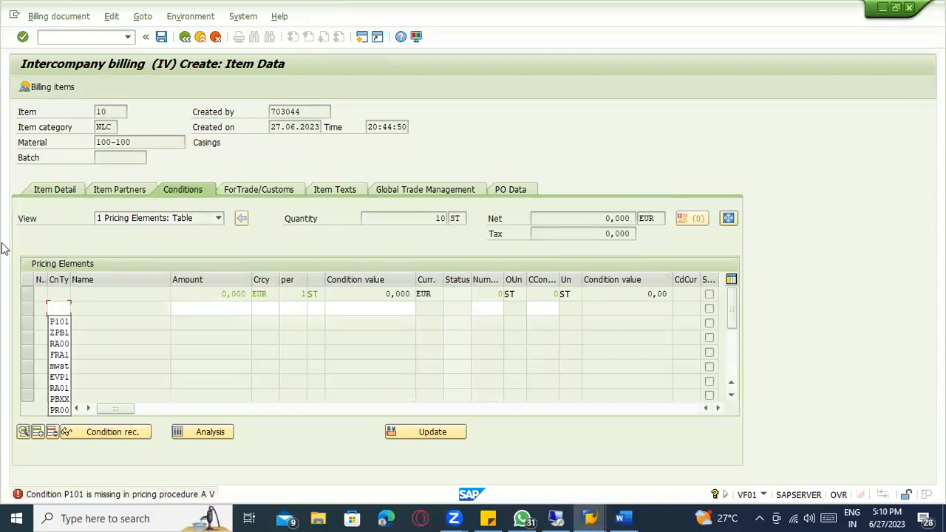
Find "inter" in the list of condition types and pick IV01 Intercompany Price for the empty pricing line.
click(62, 311)
key(F4)
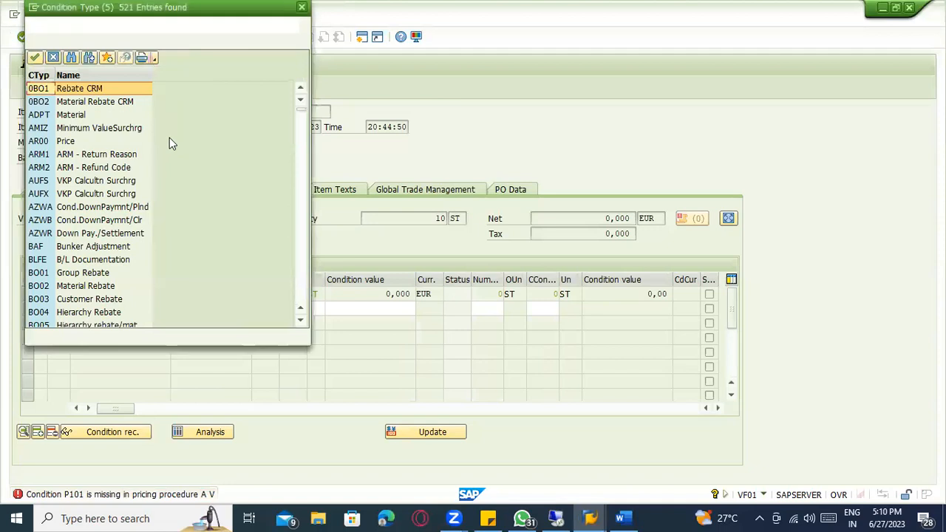
click(71, 58)
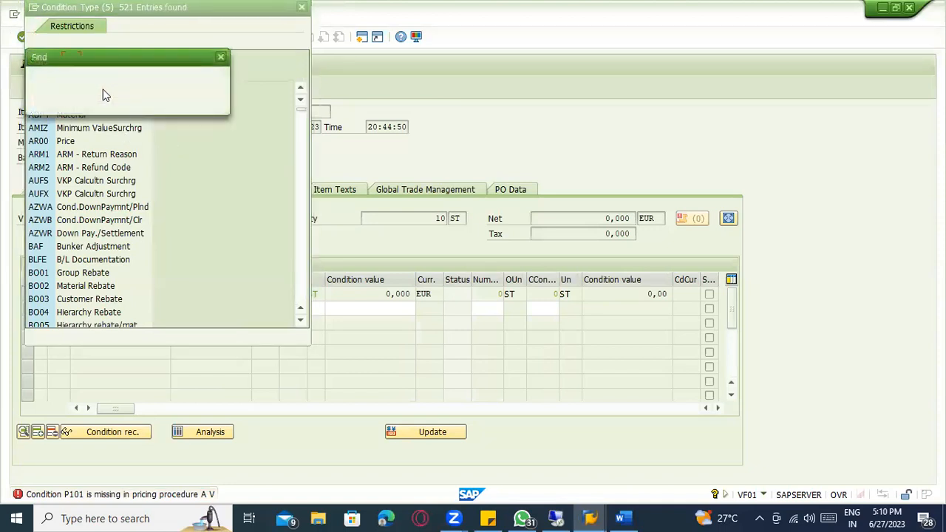
text(inter)
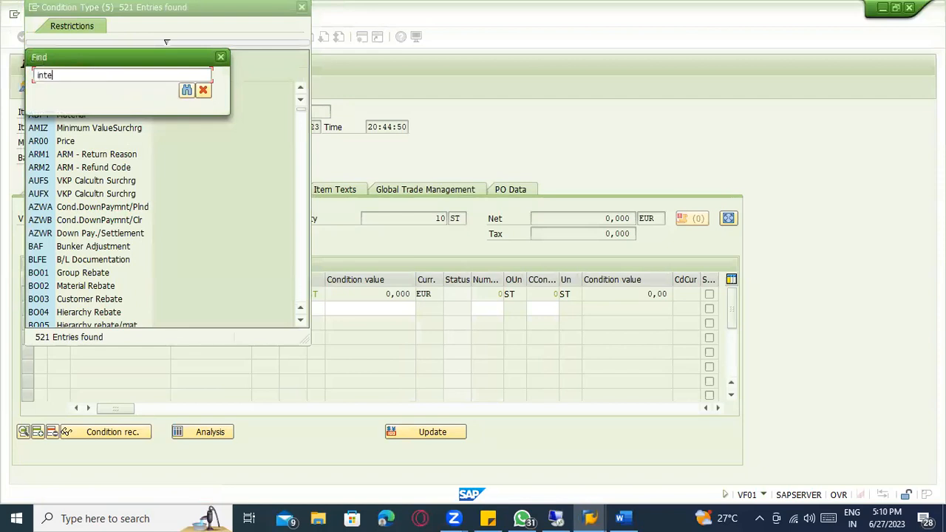
key(Return)
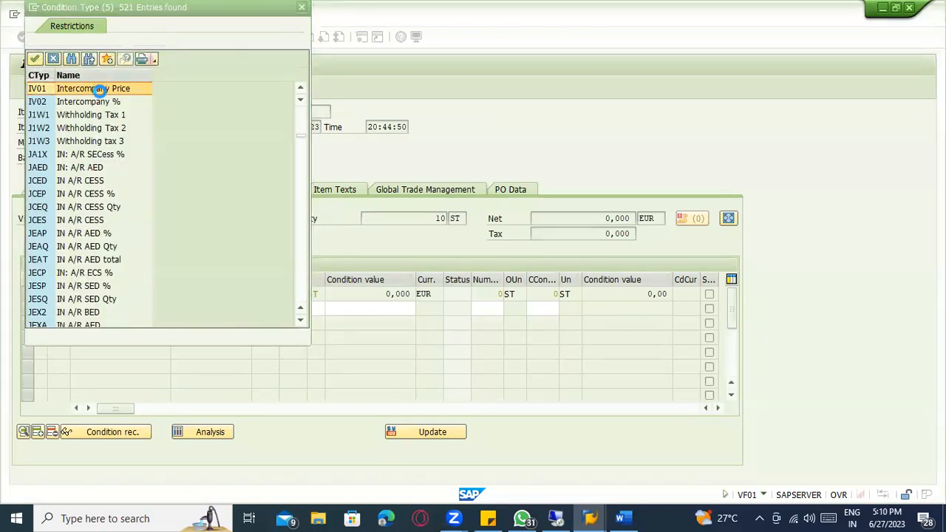
double_click(97, 88)
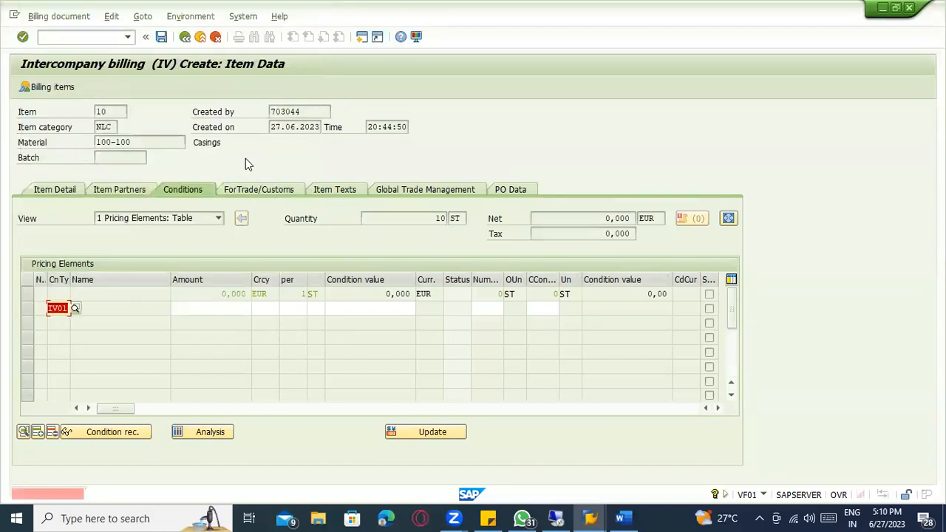
Enter an amount of 1000 for condition type IV01 and request the pricing analysis.
key(Tab)
text(1000)
key(Return)
click(209, 435)
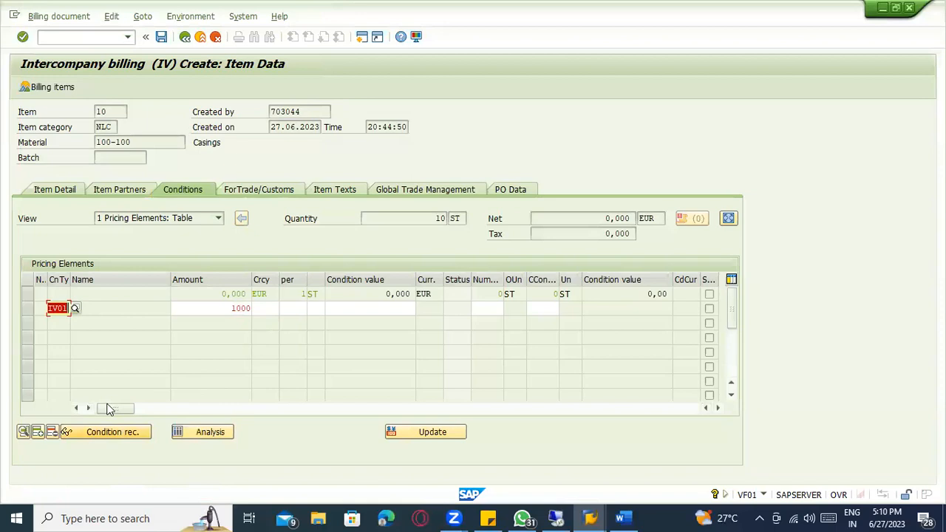
Clear the condition type IV01 and its amount of 1000 from the item's pricing elements.
key(Delete)
key(Return)
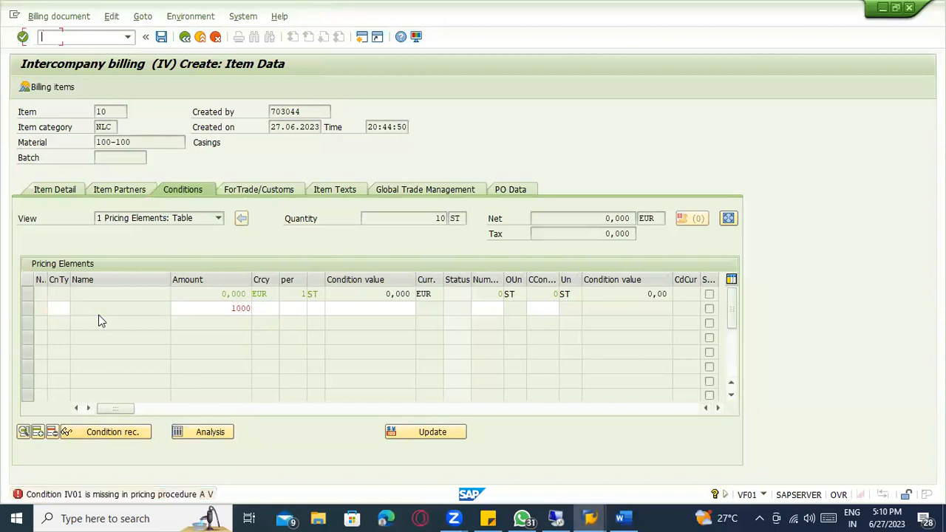
click(209, 310)
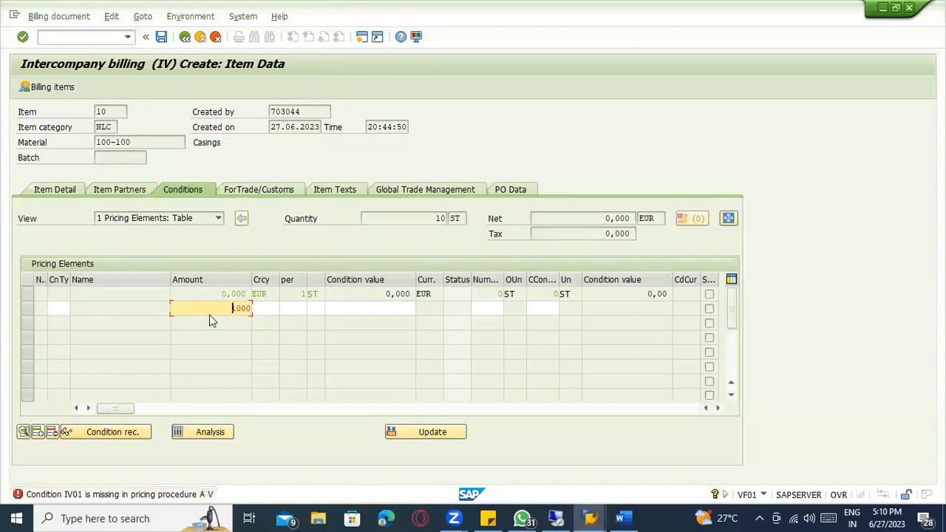
key(BackSpace)
key(BackSpace)
key(BackSpace)
key(BackSpace)
key(Return)
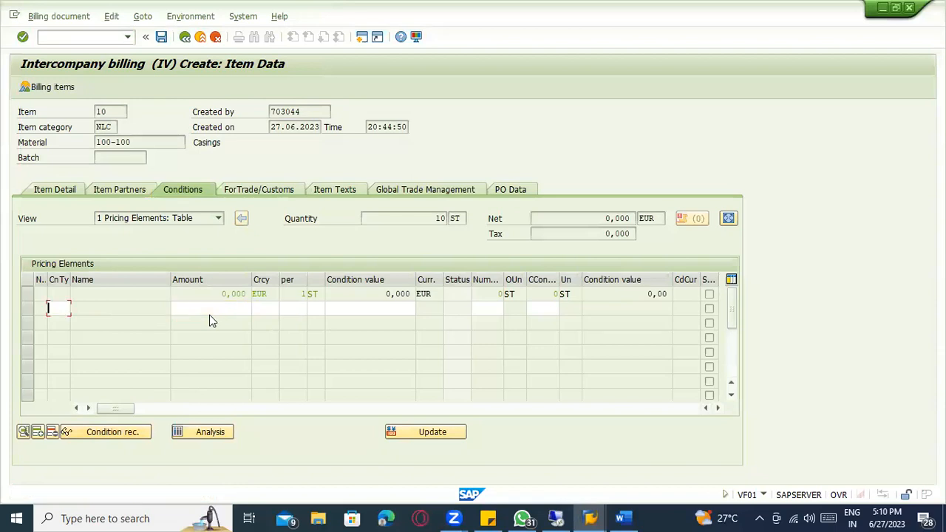
Examine the item's pricing analysis, return to the billing items overview and list the available billing types.
click(210, 432)
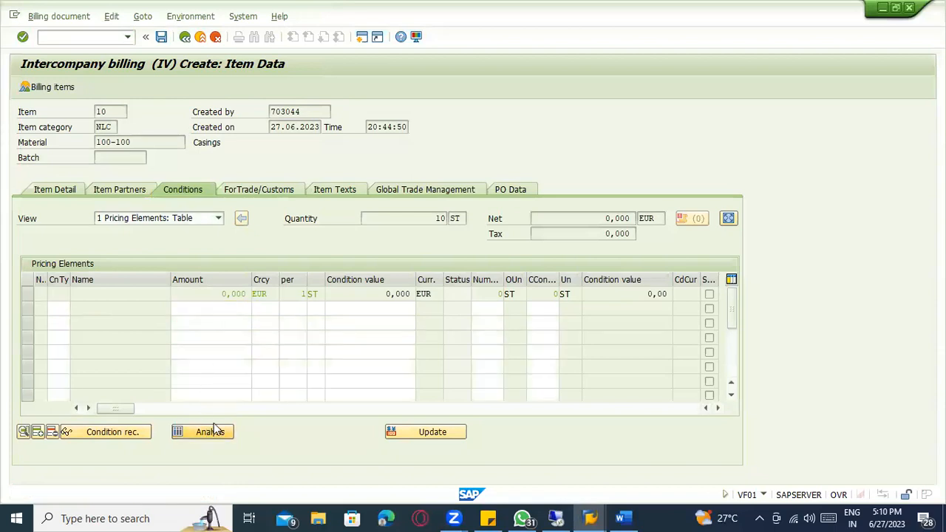
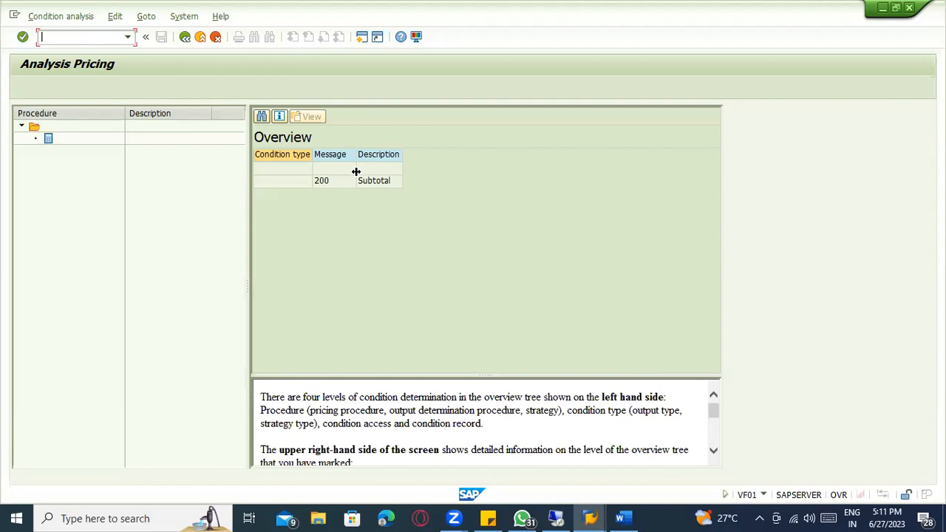
click(184, 37)
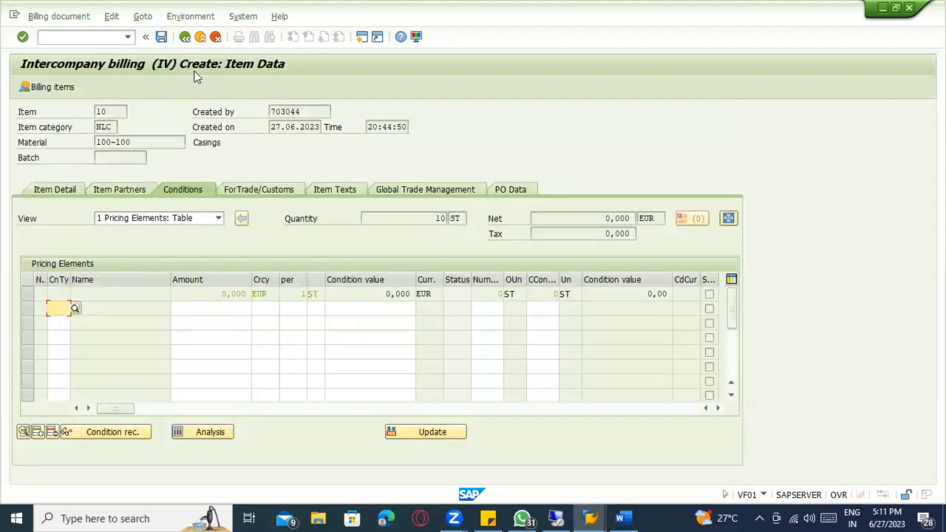
click(185, 37)
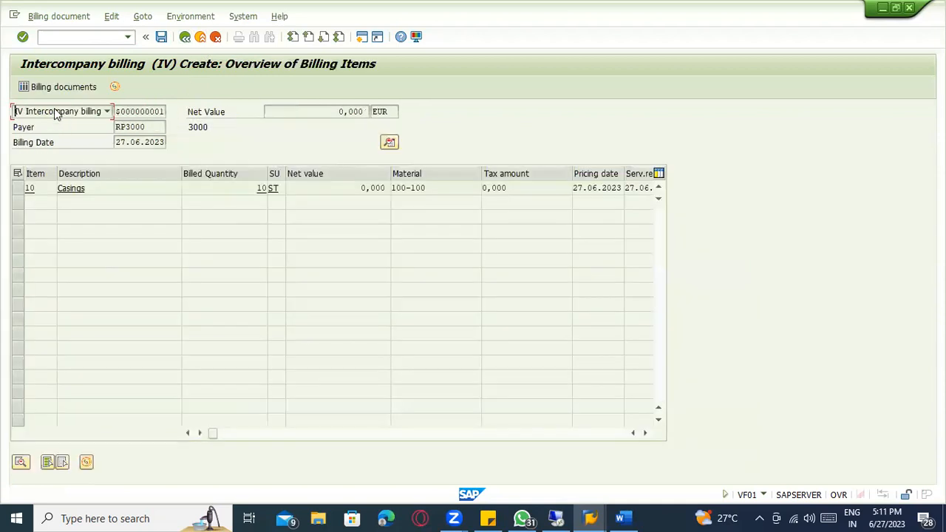
click(57, 111)
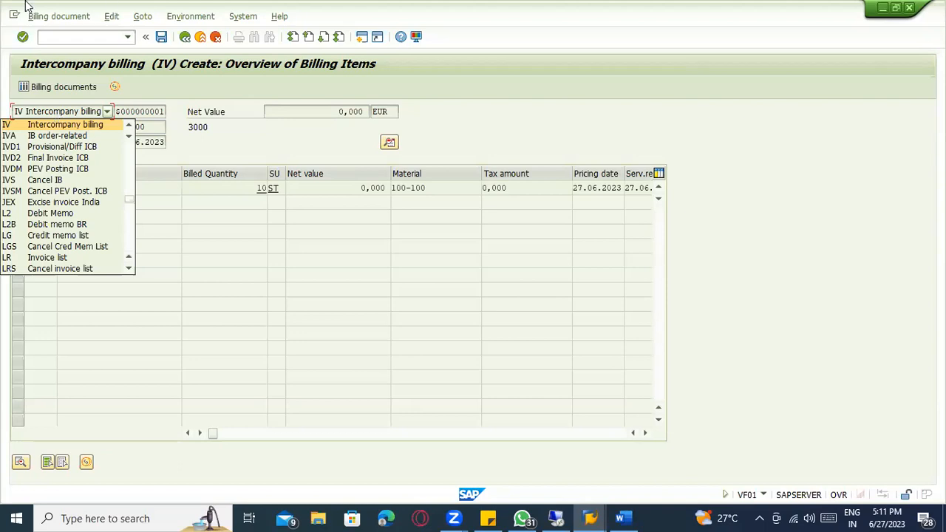
Open transaction VV31 in a new session and start creating billing output condition records for output type RD04.
click(81, 37)
click(81, 37)
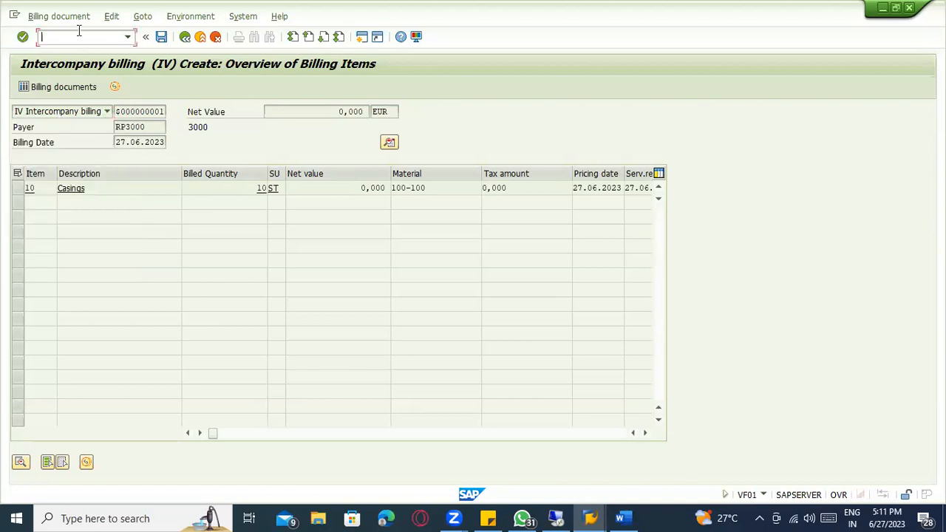
text(/ovv31)
key(Return)
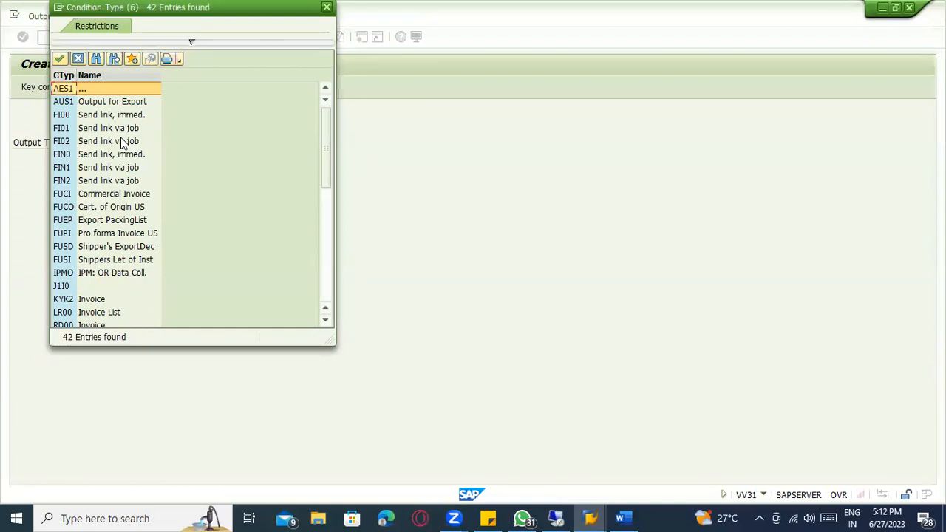
key(Escape)
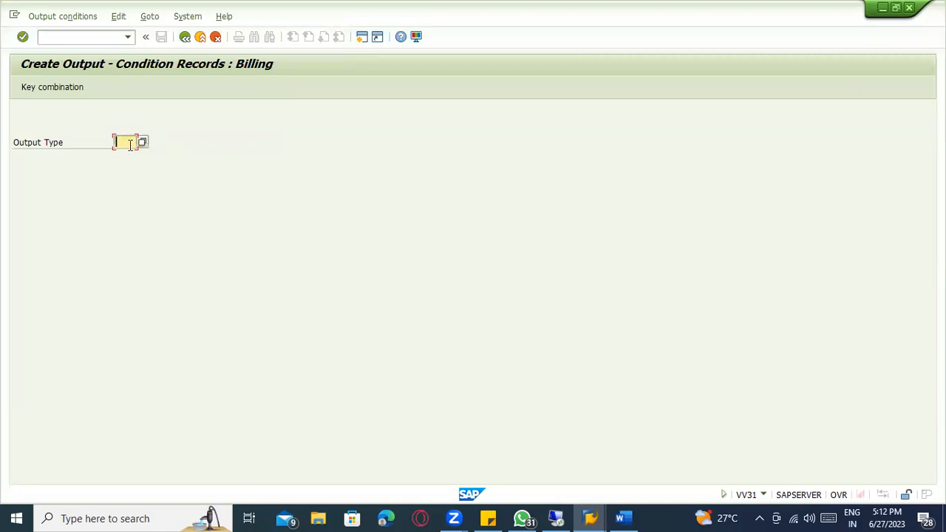
text(RD04)
key(Return)
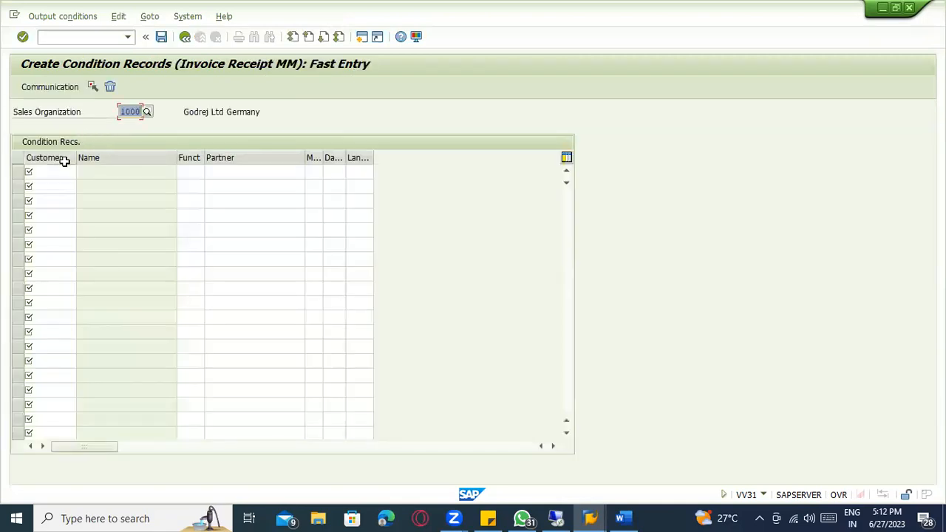
Enter the payer's customer number in the first RD04 condition record line for sales organization 1000.
click(126, 111)
click(59, 172)
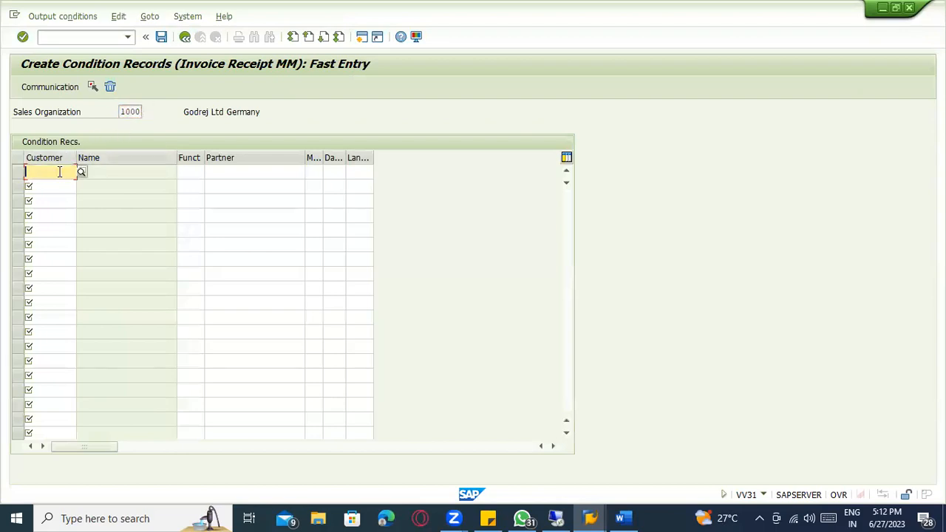
text(RP)
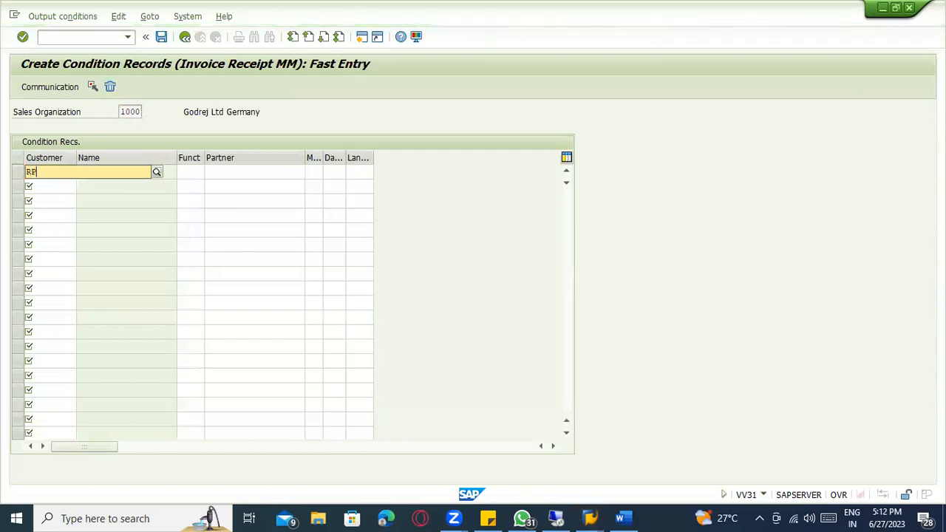
text(3000)
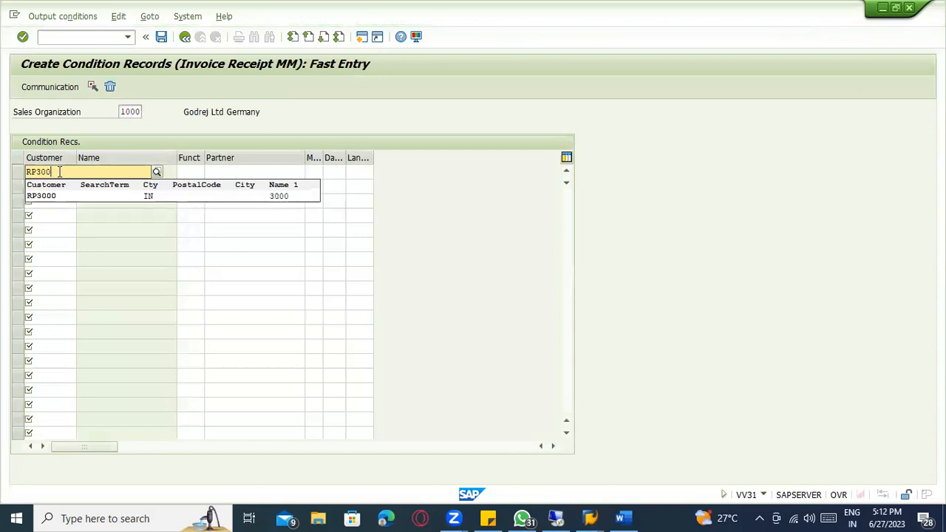
click(63, 195)
key(Return)
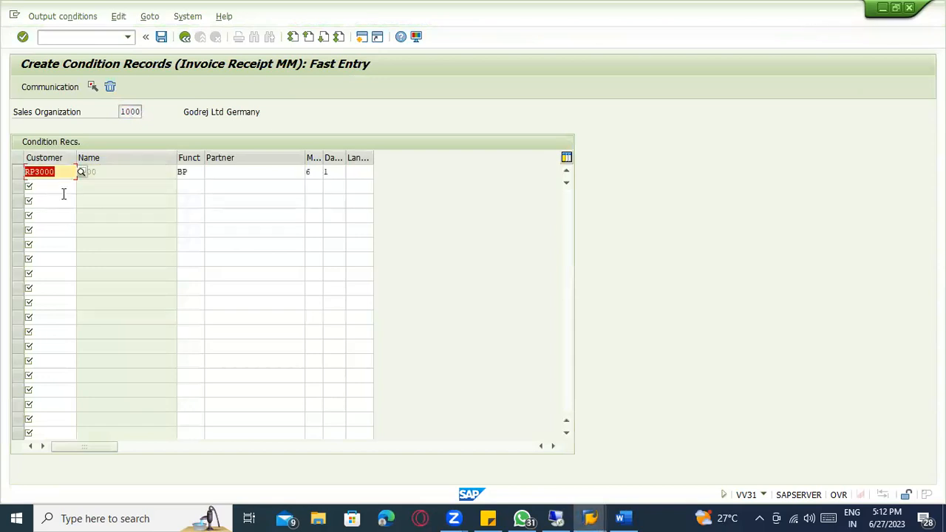
Check the communication data of the customer's RD04 condition record and save the record.
click(359, 171)
click(21, 174)
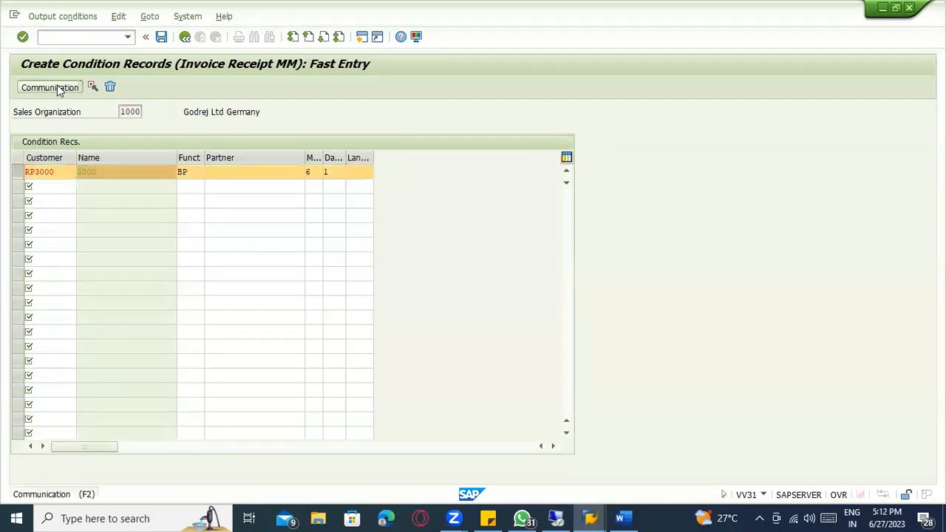
click(58, 88)
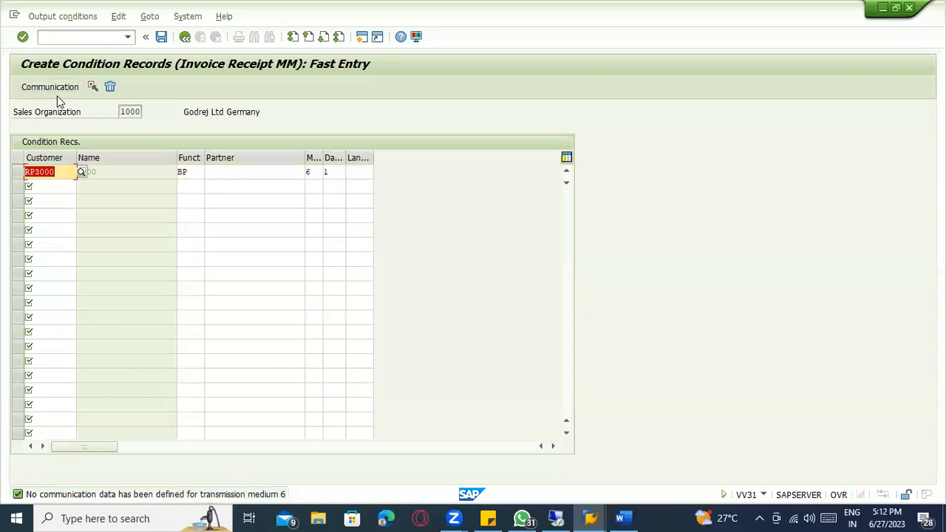
click(57, 97)
key(ctrl+s)
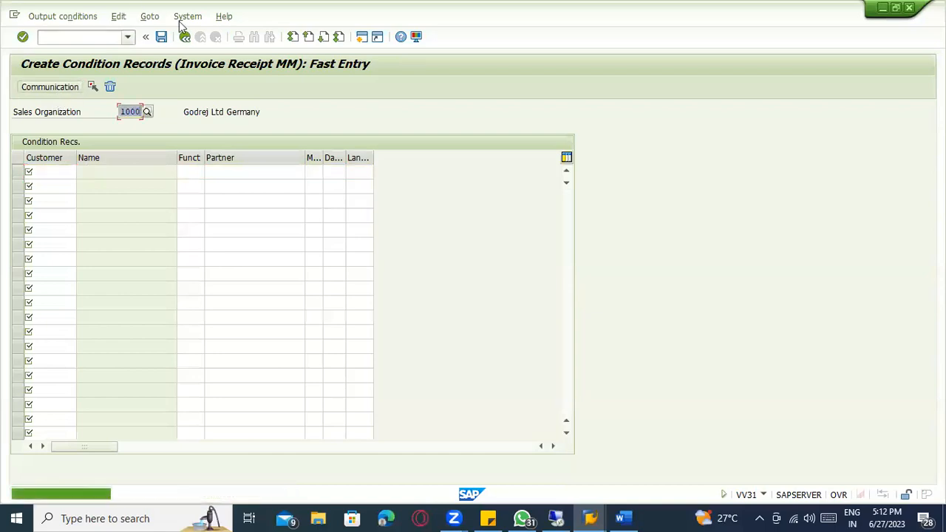
Return to the intercompany billing session and restart billing document creation with transaction VF01.
click(185, 36)
click(109, 37)
key(alt+Tab)
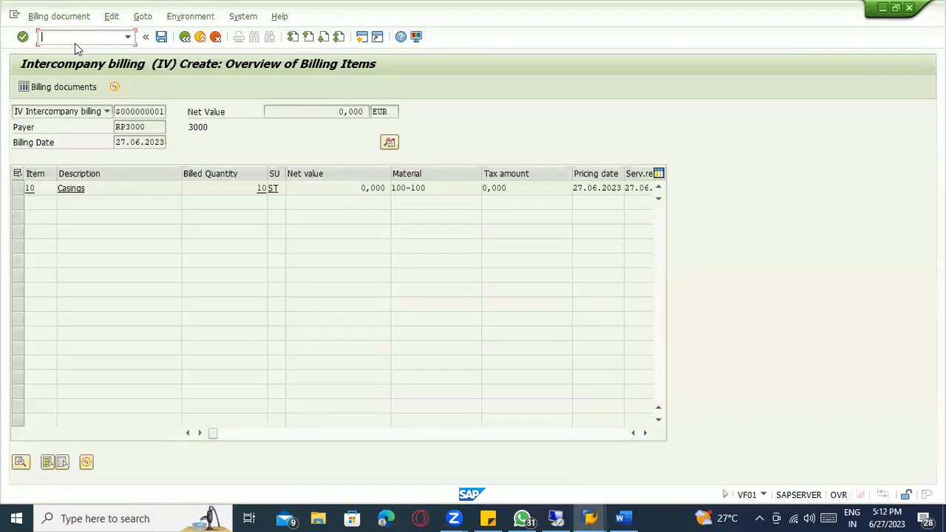
text(/nvf01)
key(Return)
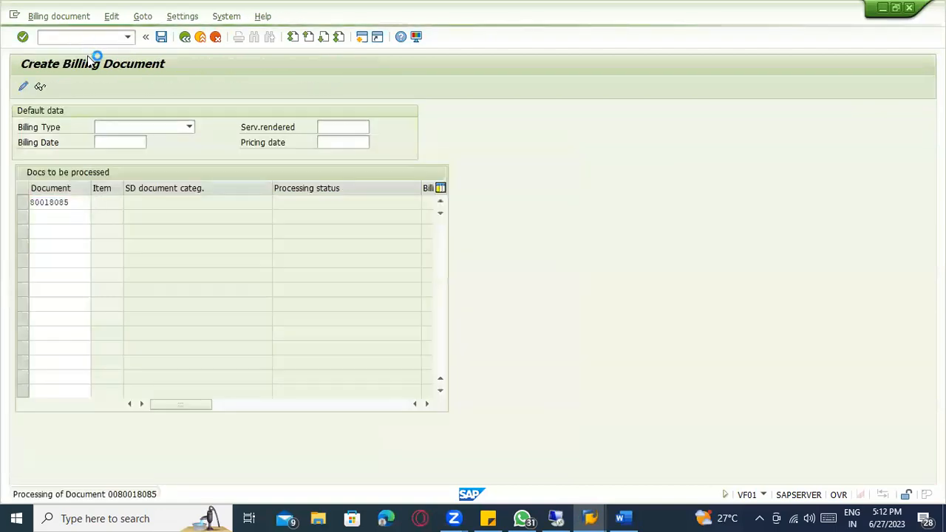
Open the header output of the intercompany billing document and try to add output type RD04 Invoice Receipt MM.
click(65, 18)
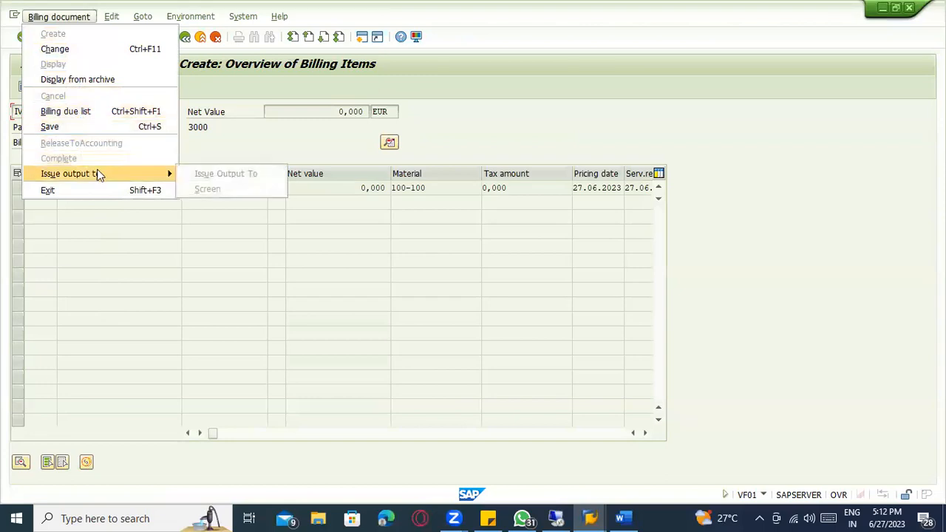
click(143, 16)
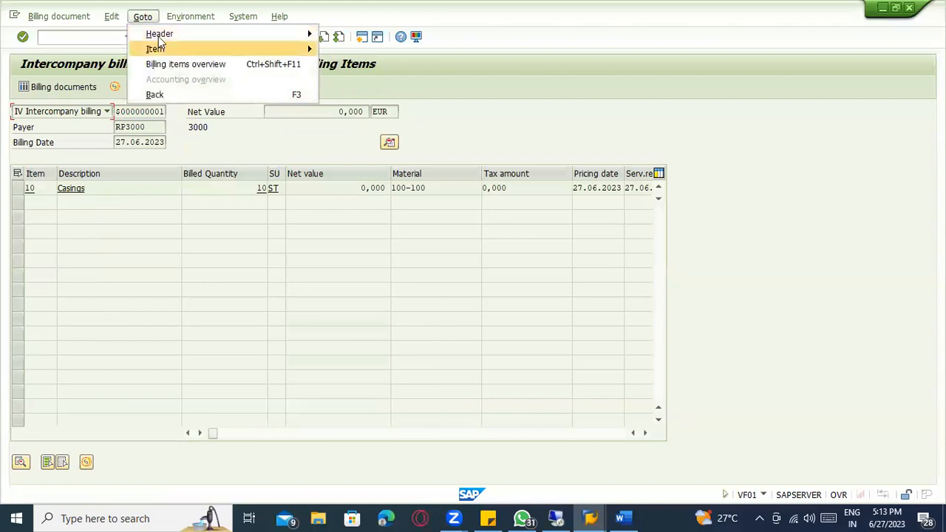
mouse_move(160, 40)
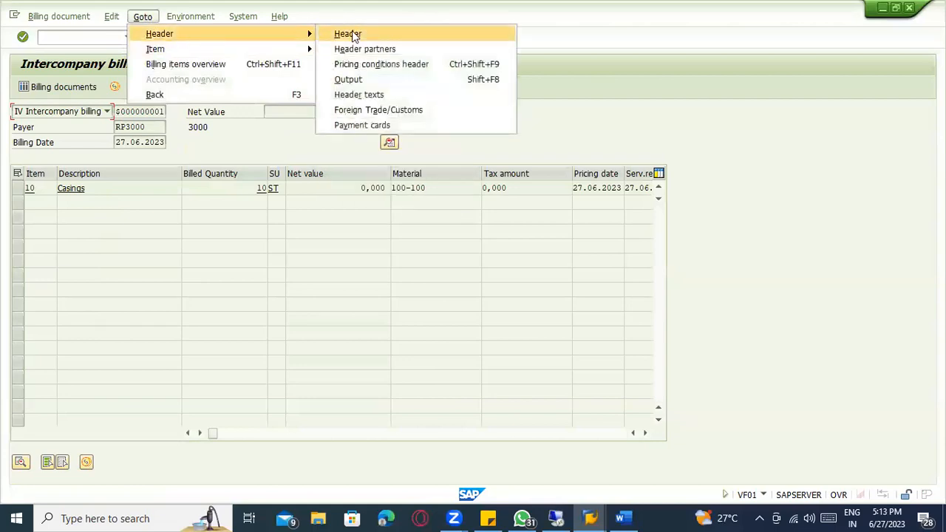
click(354, 75)
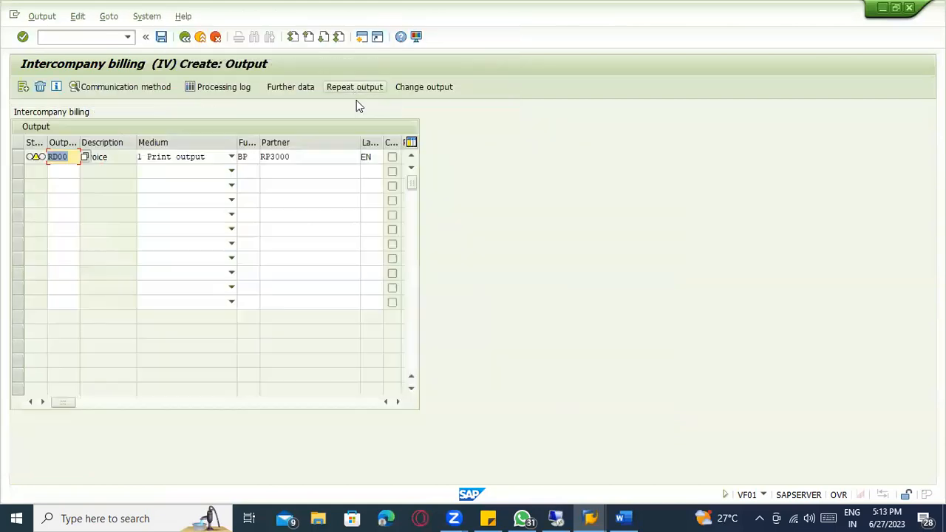
click(67, 173)
click(85, 172)
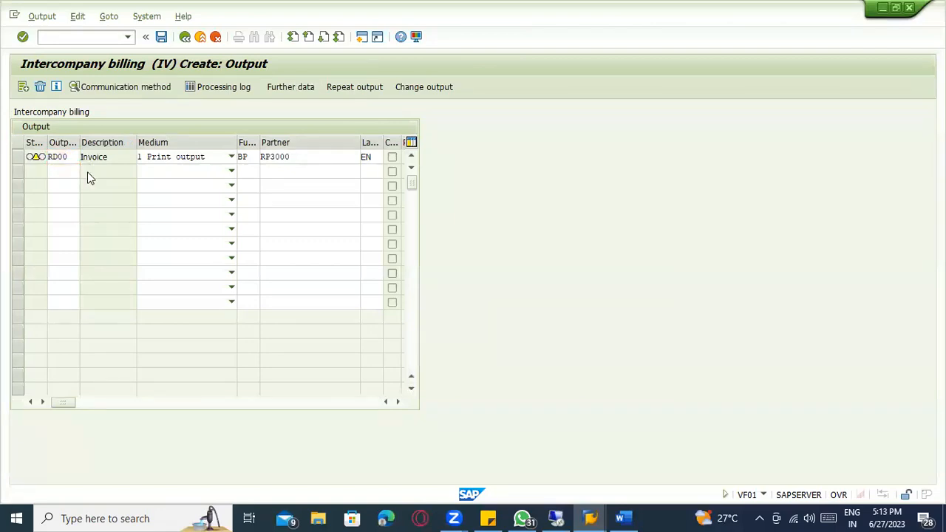
click(90, 274)
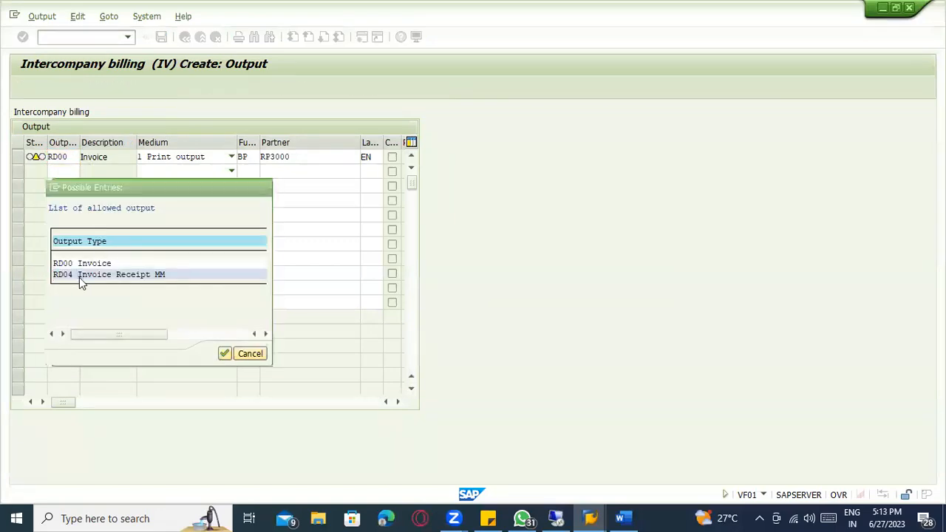
double_click(79, 277)
key(Return)
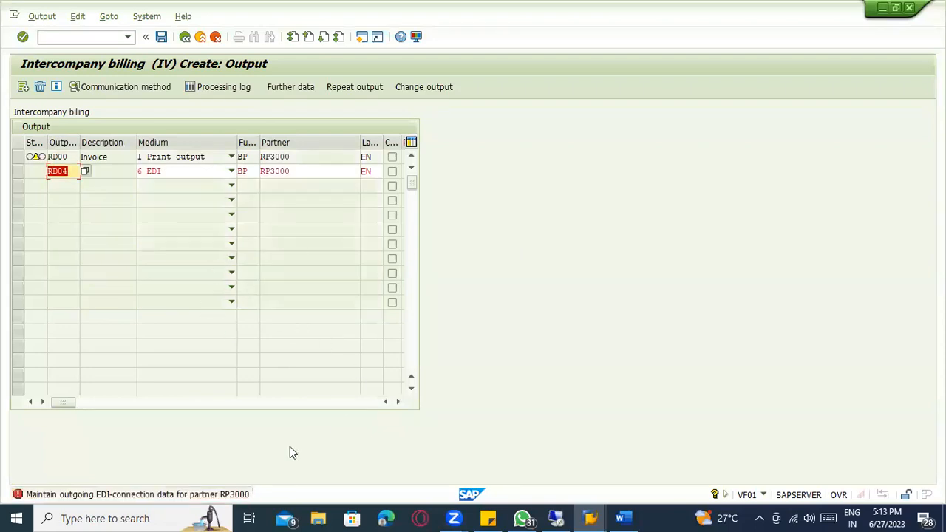
Open the partner profiles with transaction WE20 and widen the partner tree and its Partner column.
key(alt+Tab)
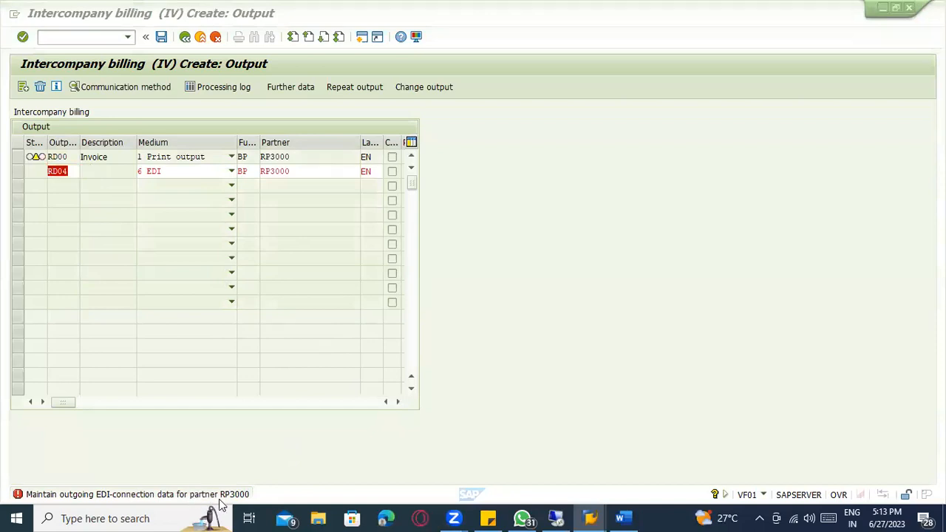
click(63, 39)
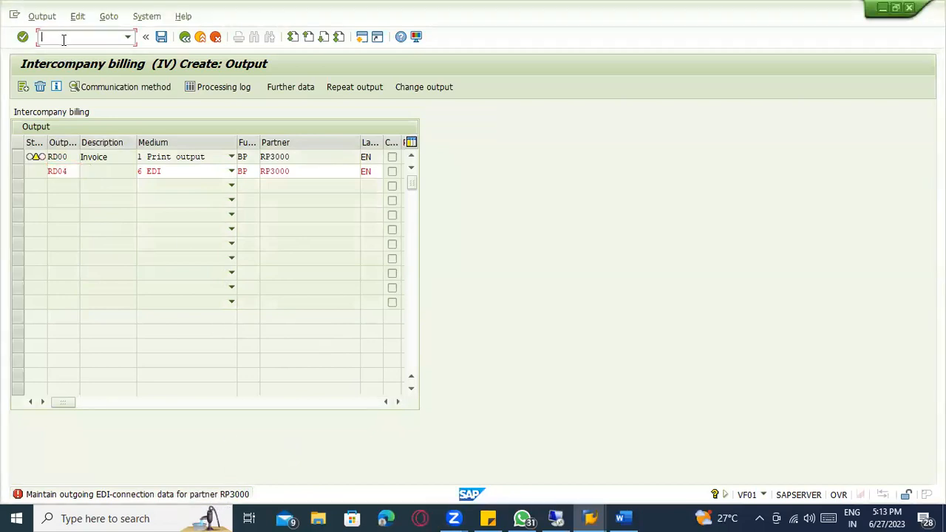
text(/nwe20)
key(Return)
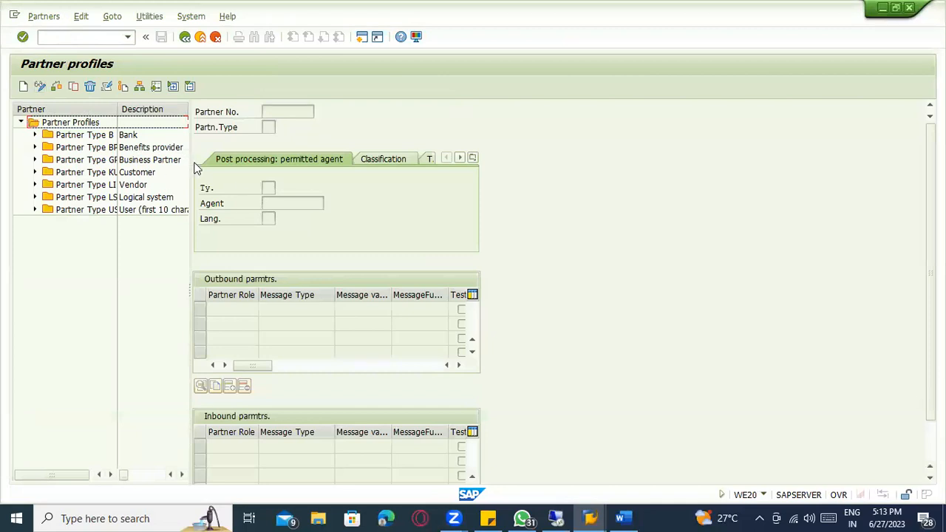
drag(191, 160, 359, 169)
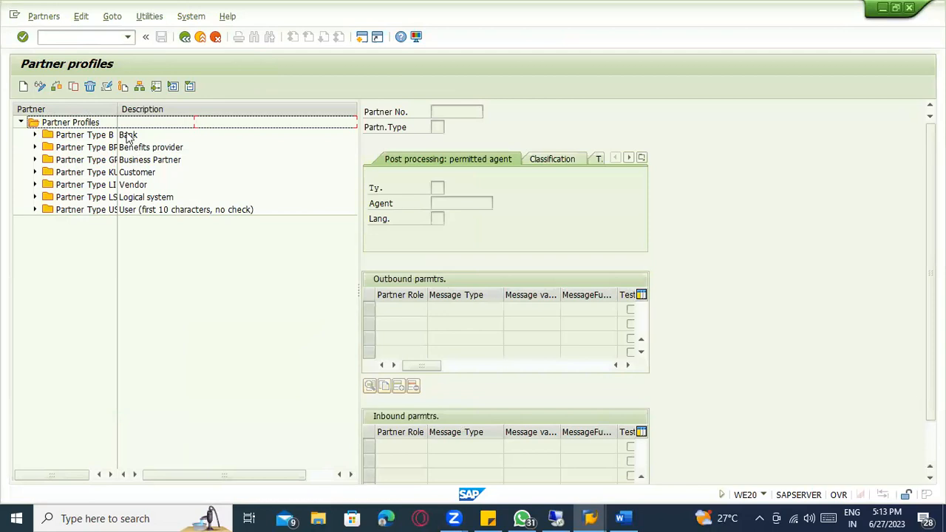
drag(116, 108, 191, 109)
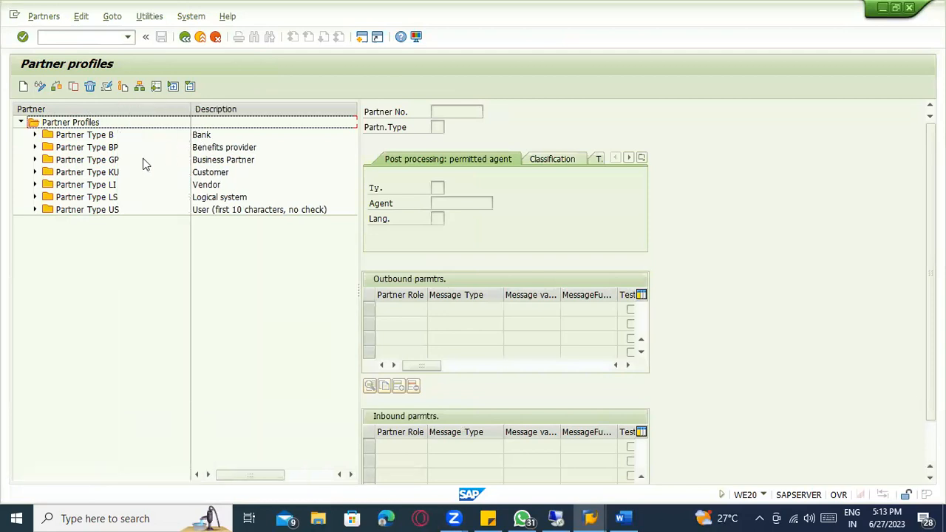
Expand Partner Type KU (Customer) in the partner profiles tree to list its partners.
click(102, 186)
click(35, 172)
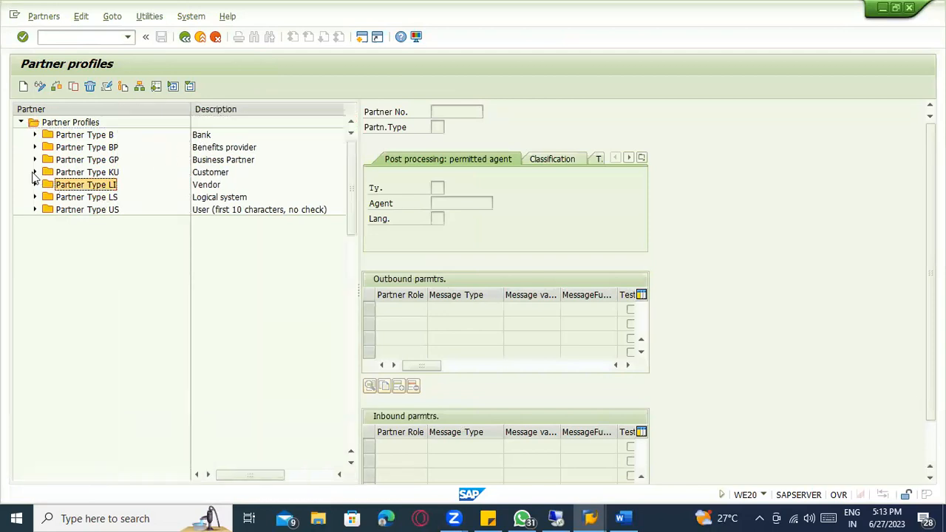
click(113, 175)
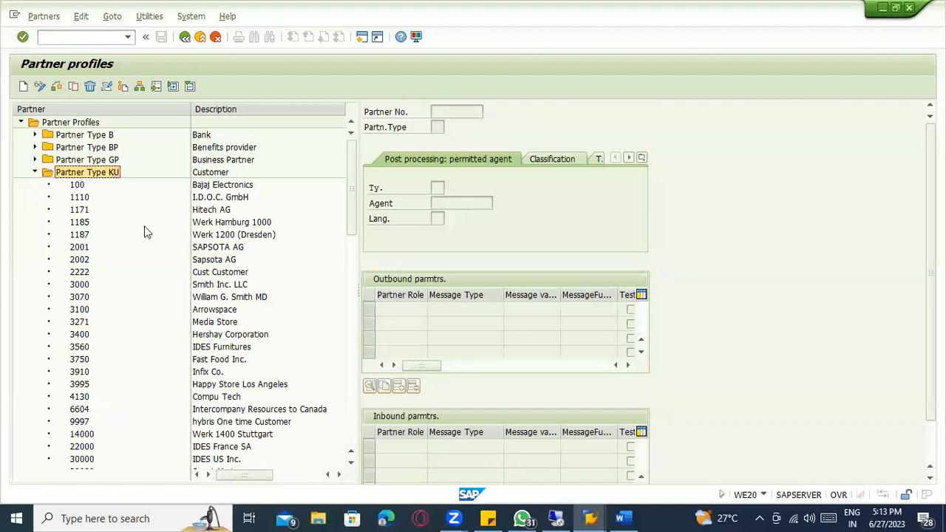
Review the KU partner profiles of customers 100, 1110, 1171 and 1185 for their outbound message types.
double_click(78, 185)
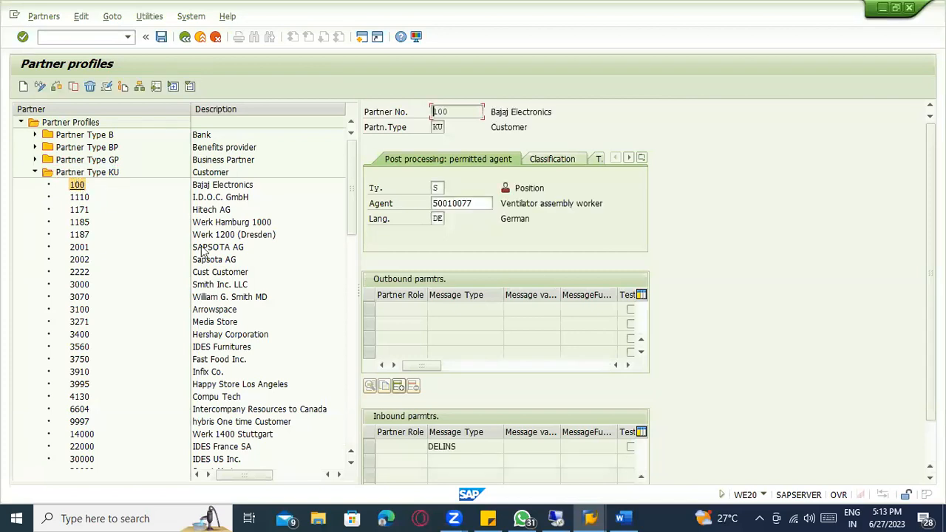
double_click(79, 198)
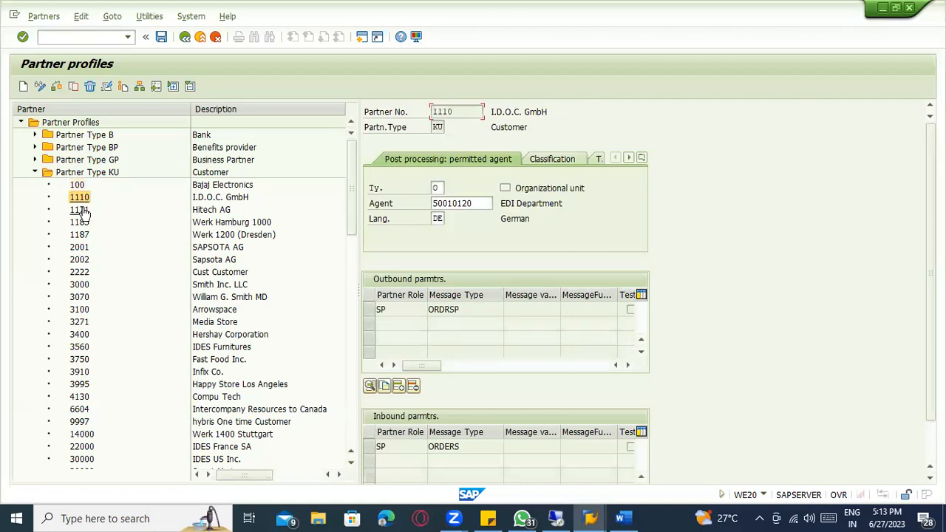
double_click(79, 210)
double_click(80, 223)
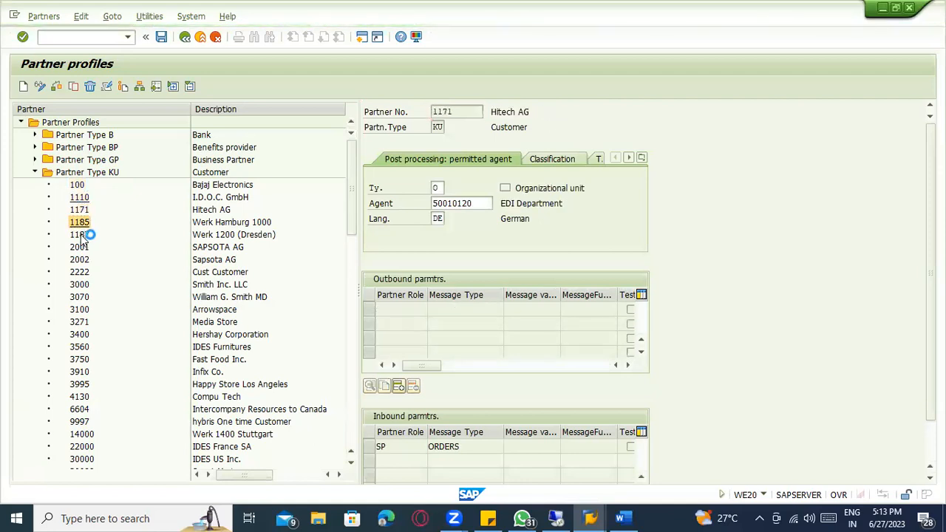
click(456, 307)
double_click(433, 309)
click(80, 223)
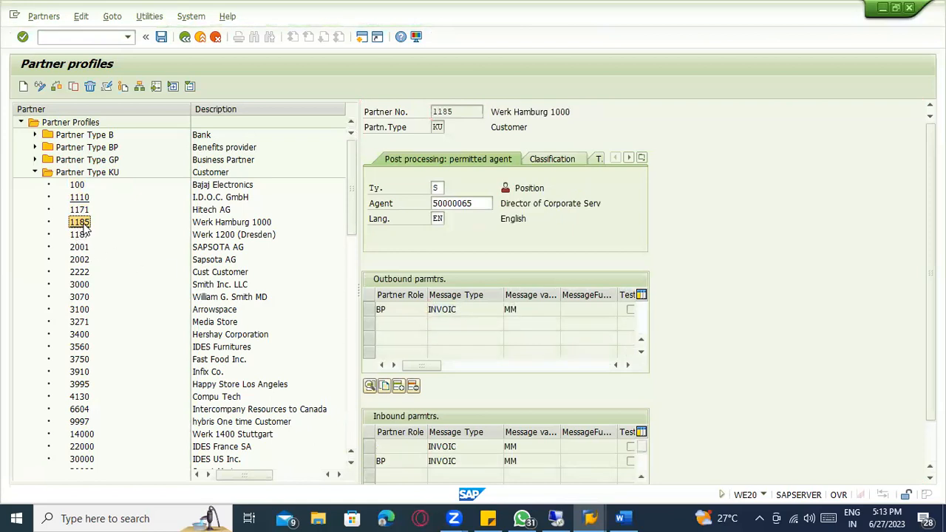
Copy the partner profile of customer 1185 to partner number RP3000 with partner type KU.
click(73, 87)
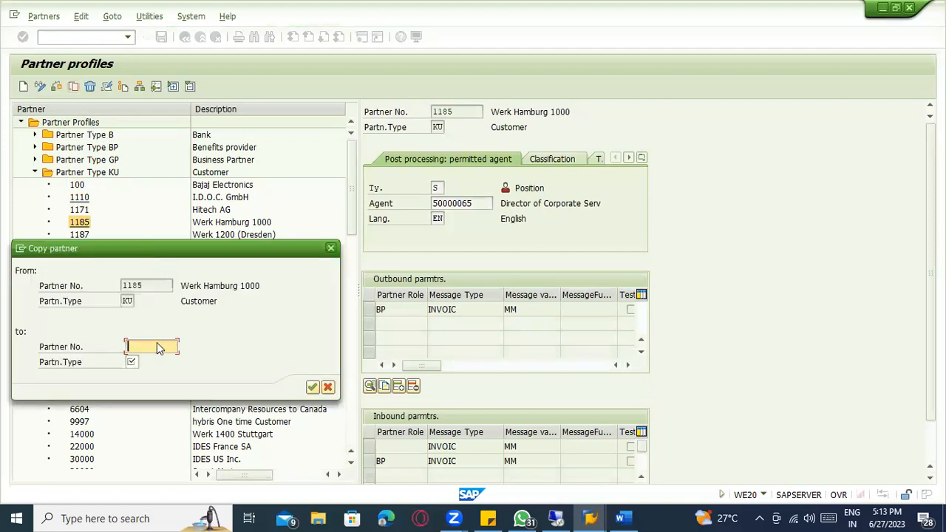
key(alt+Tab)
key(alt+Tab)
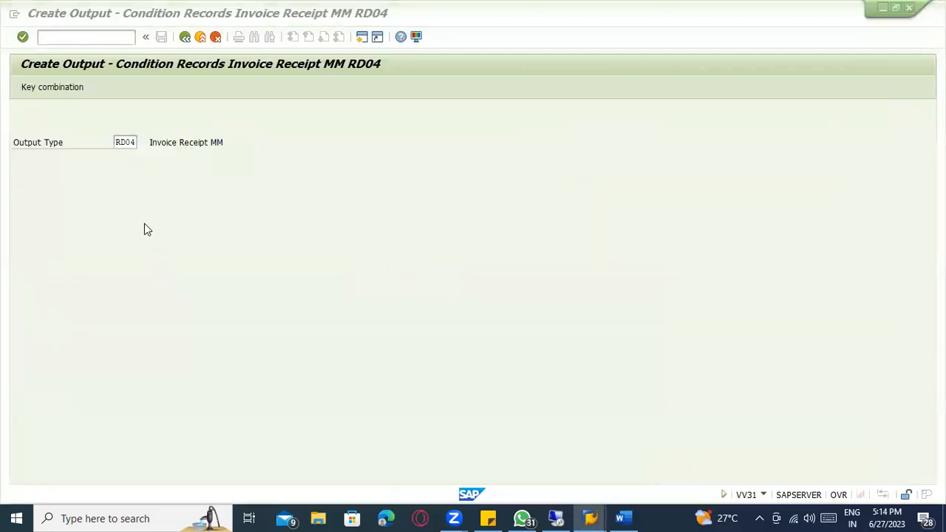
key(alt+Tab)
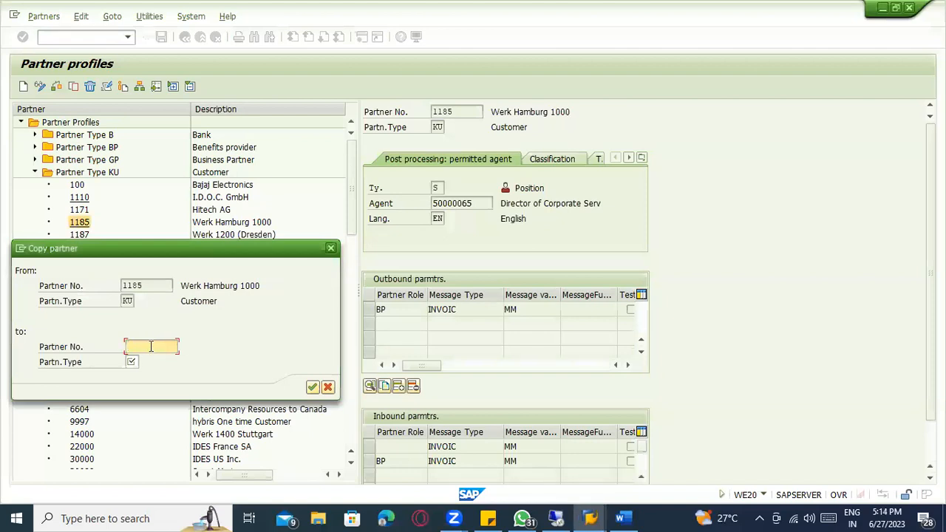
key(alt+Tab)
key(alt+Tab)
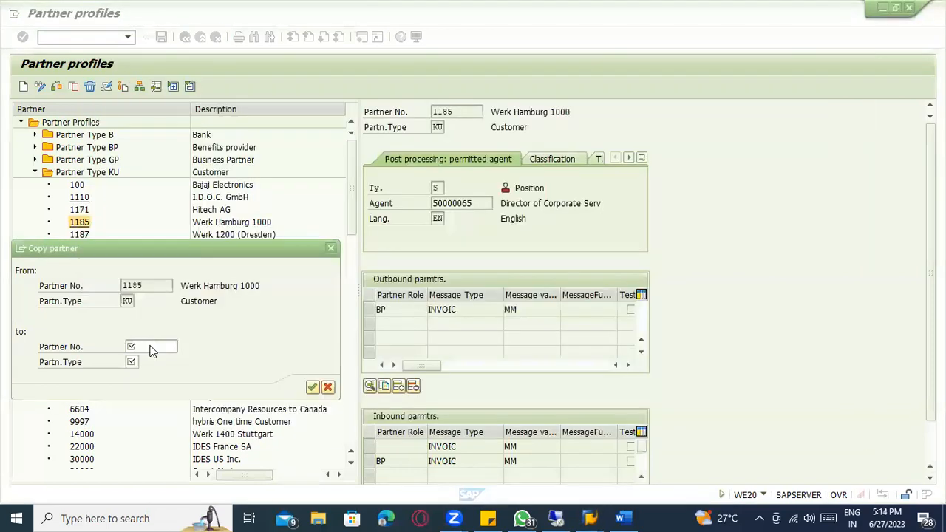
click(150, 349)
text(RP3000)
key(Tab)
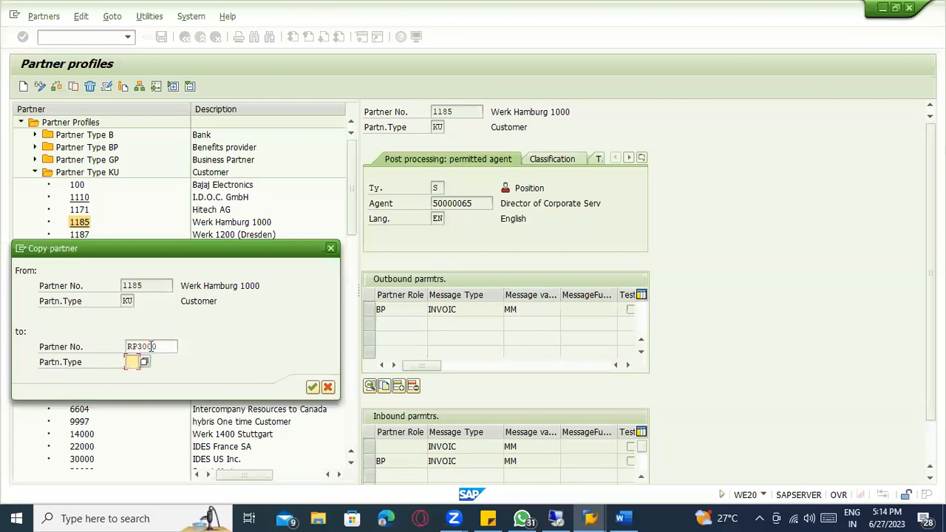
text(KU)
key(Return)
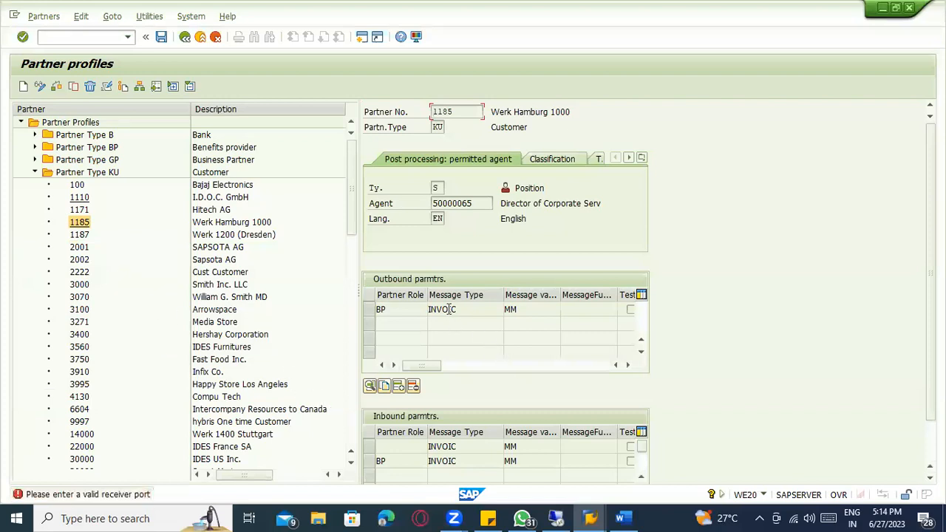
Look for the copied partner in the customer list and check the receiver port in customer 1185's outbound INVOIC parameters.
scroll(148, 290, down, 4)
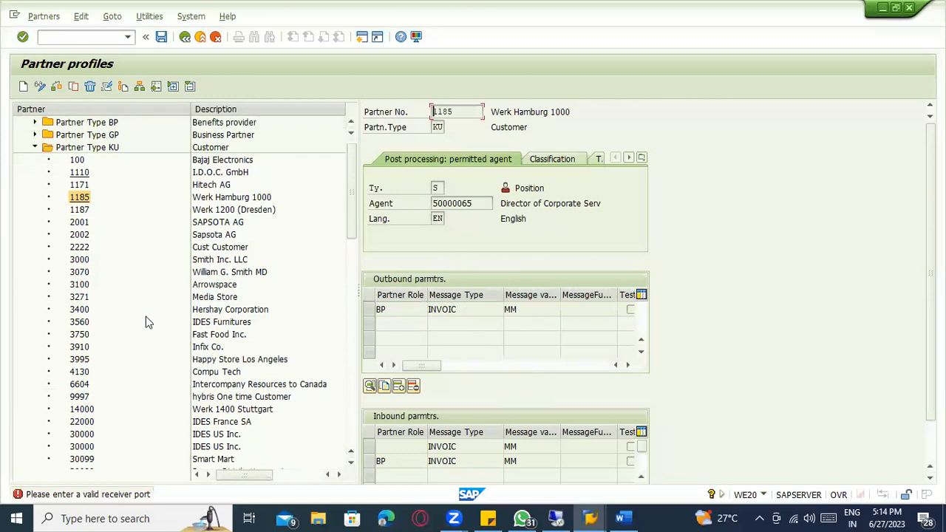
scroll(183, 341, down, 15)
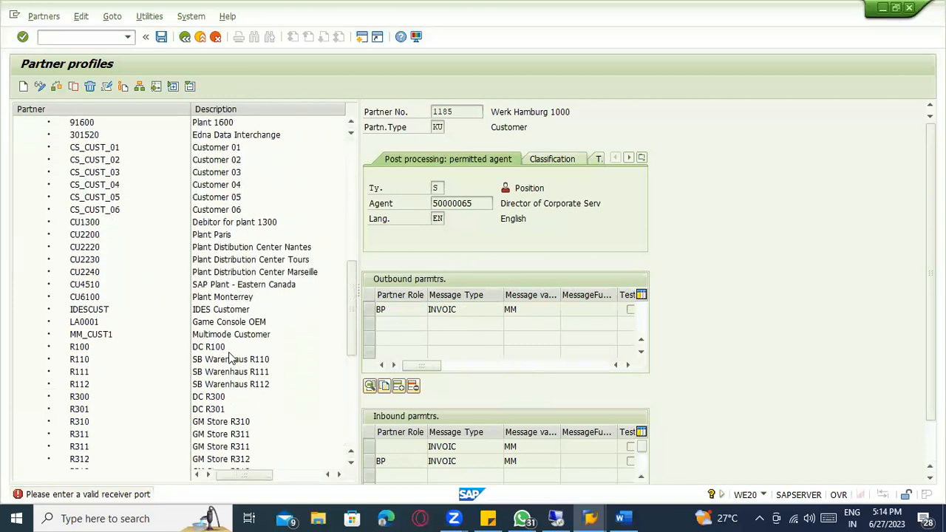
scroll(222, 374, down, 3)
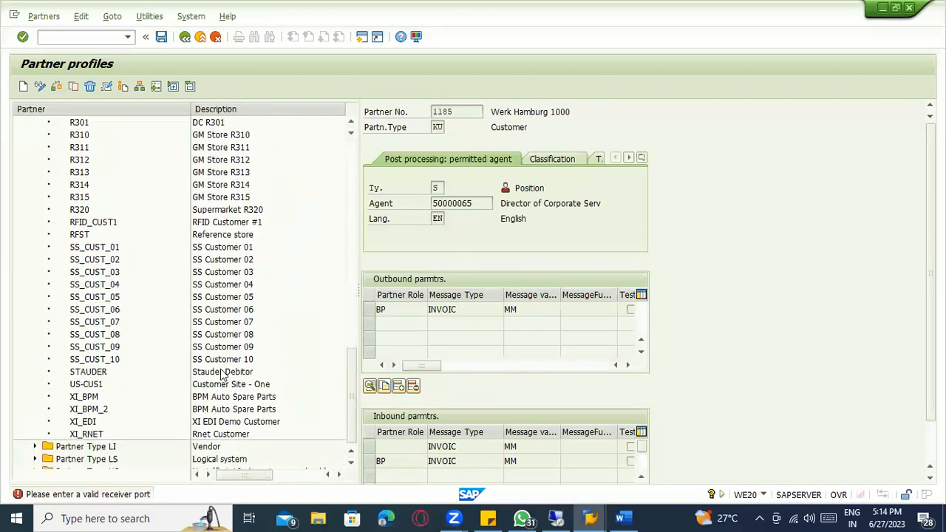
scroll(141, 353, up, 7)
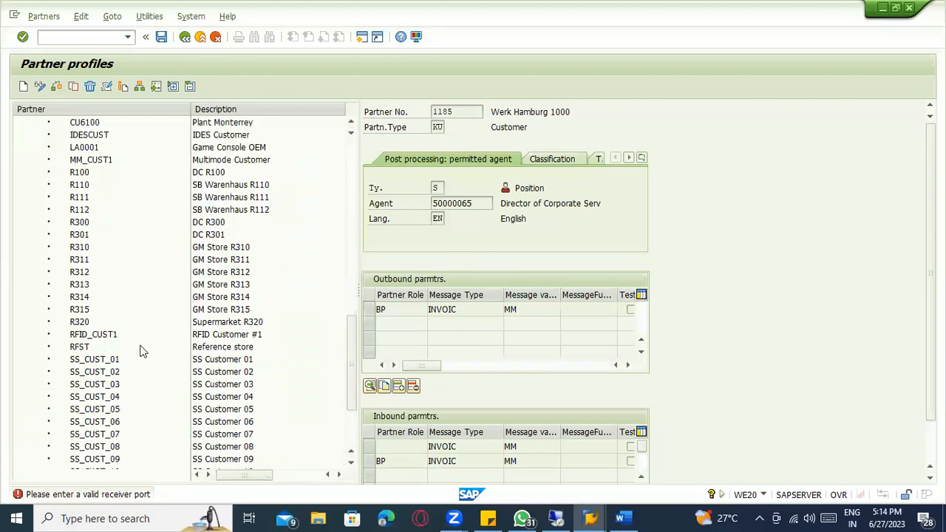
scroll(176, 324, up, 2)
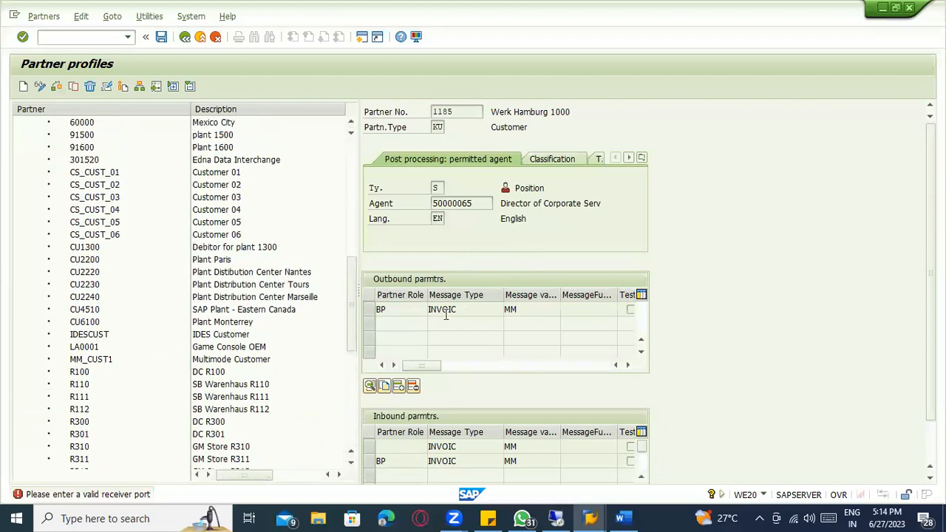
double_click(445, 310)
click(146, 265)
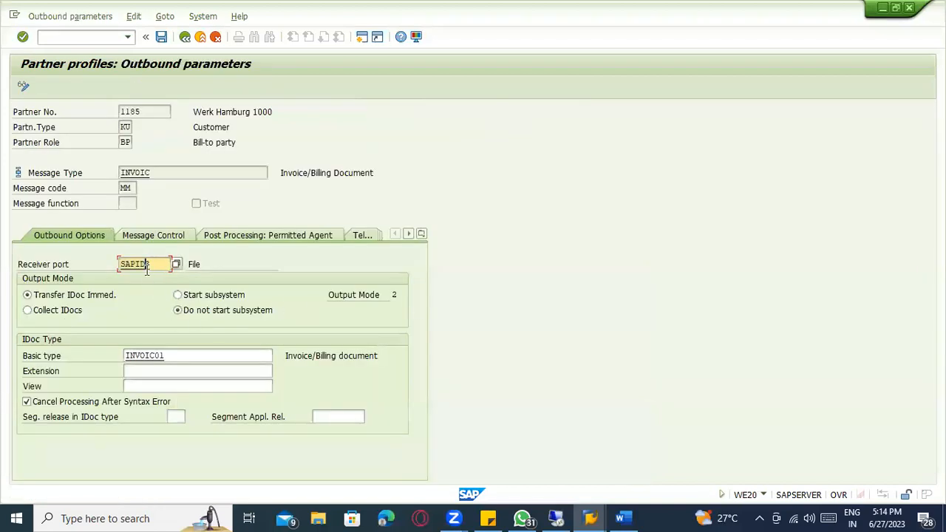
drag(158, 263, 91, 274)
click(150, 263)
click(185, 38)
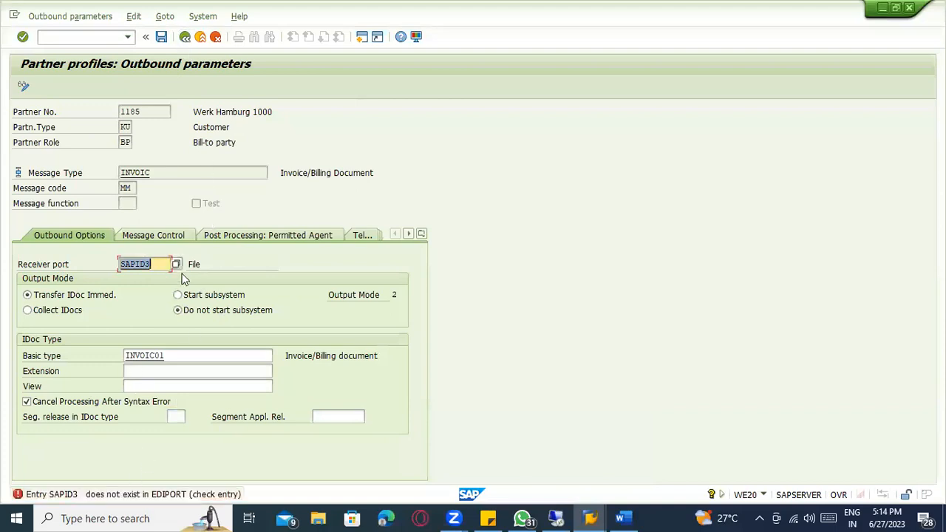
Set the receiver port of customer 1185's outbound INVOIC message to A000000008 (ID3 IDES 800) and save on exit.
click(176, 264)
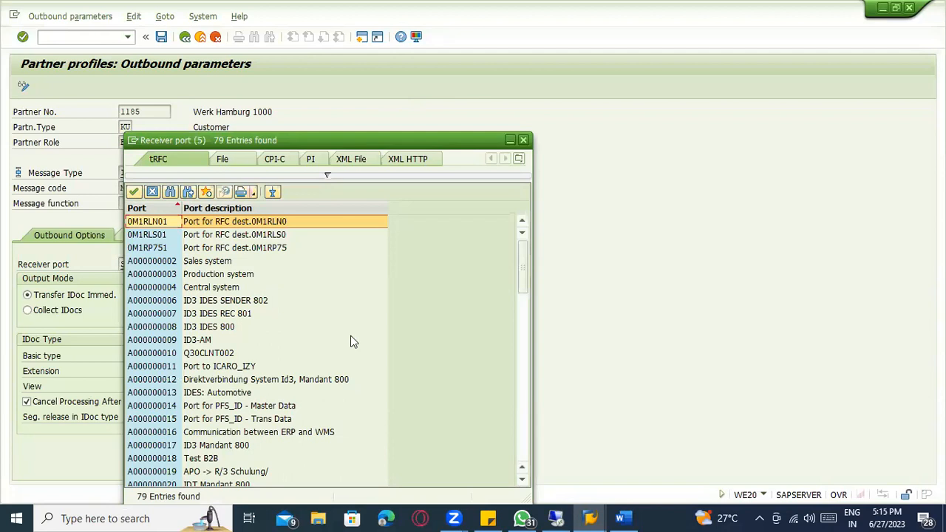
scroll(351, 341, down, 9)
scroll(352, 341, down, 9)
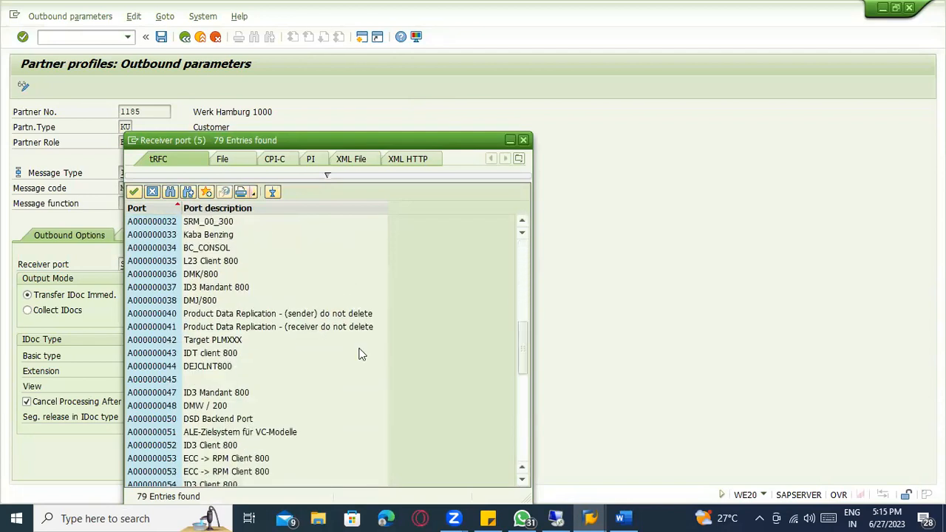
scroll(341, 334, up, 1)
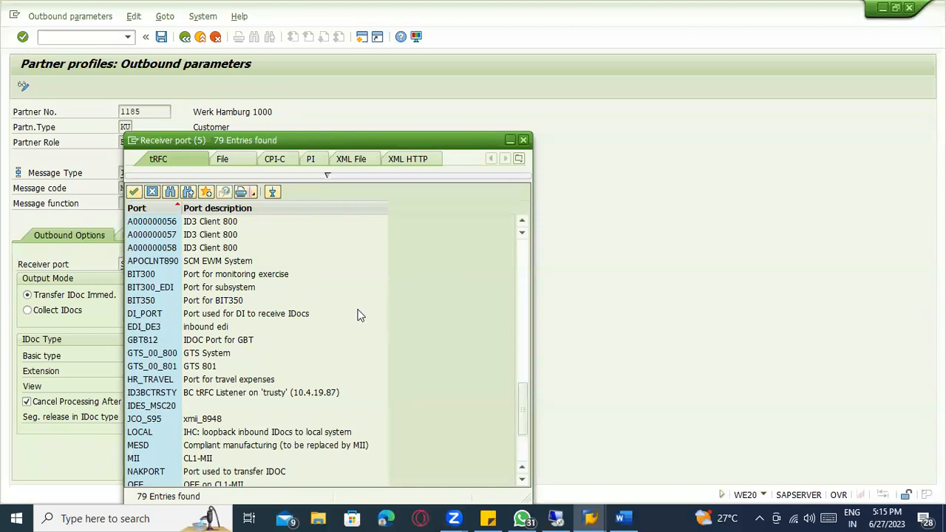
scroll(361, 316, down, 1)
scroll(340, 306, down, 2)
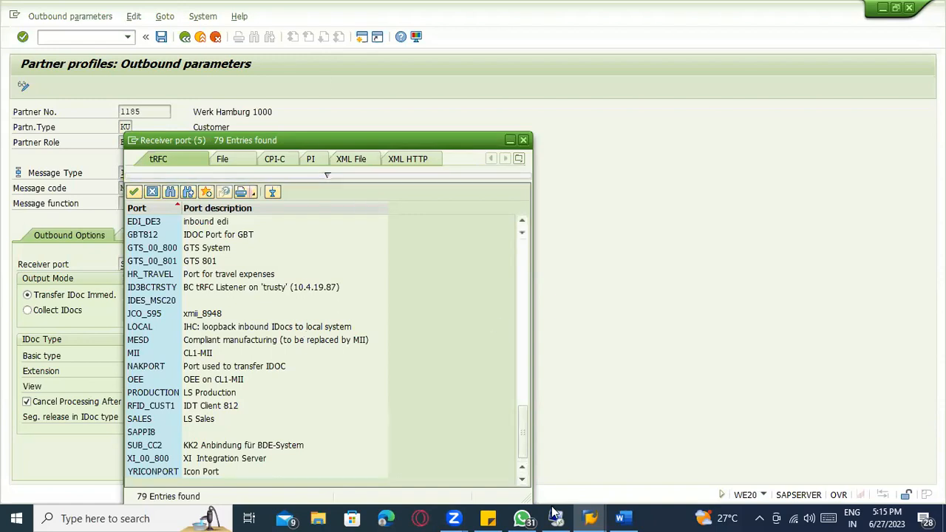
drag(522, 420, 518, 239)
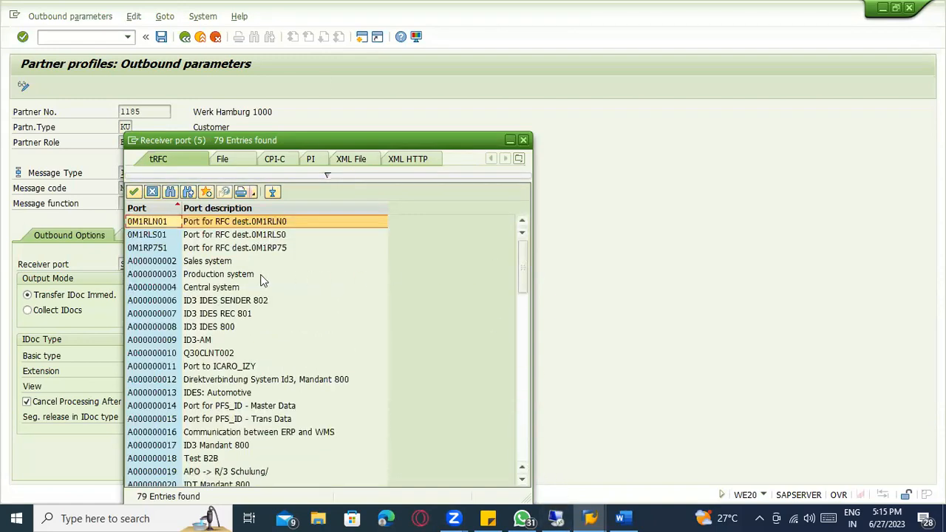
double_click(195, 330)
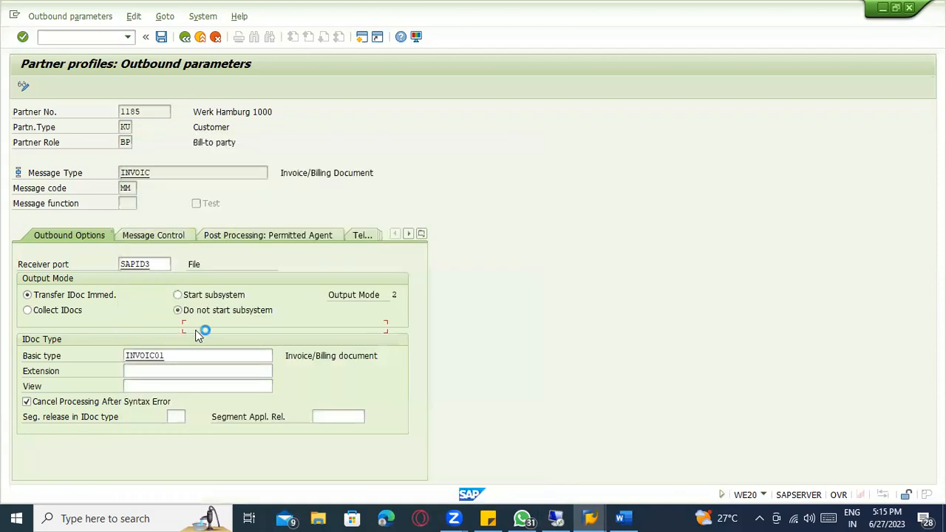
key(F3)
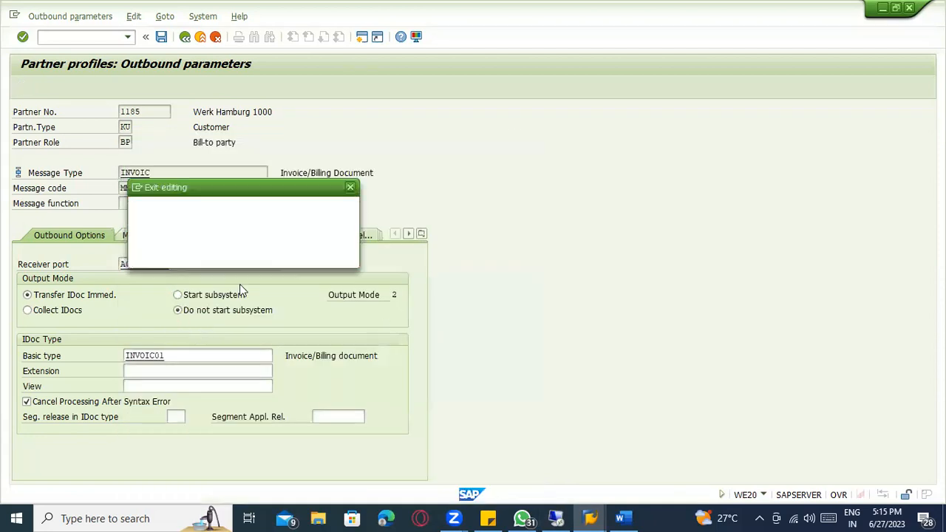
key(Return)
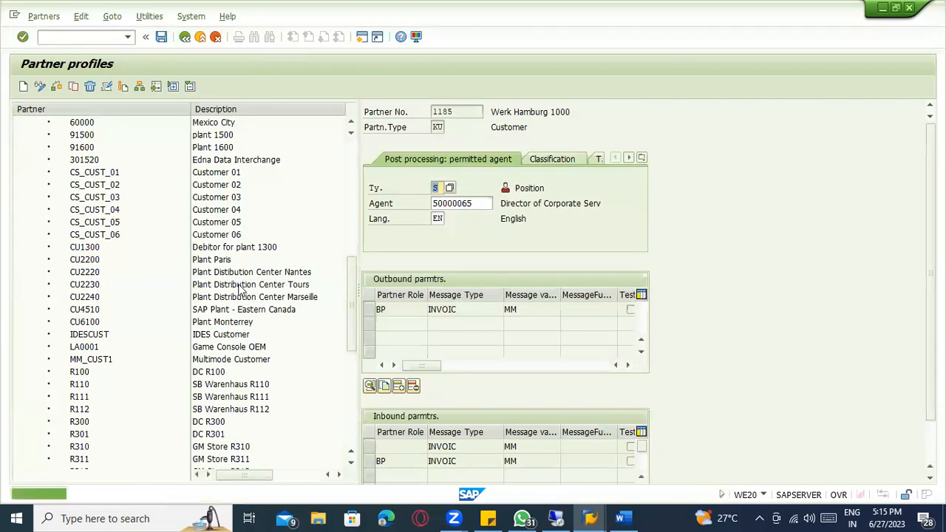
Try again to copy customer 1185's partner profile to RP3000 with partner type KU.
scroll(267, 194, up, 11)
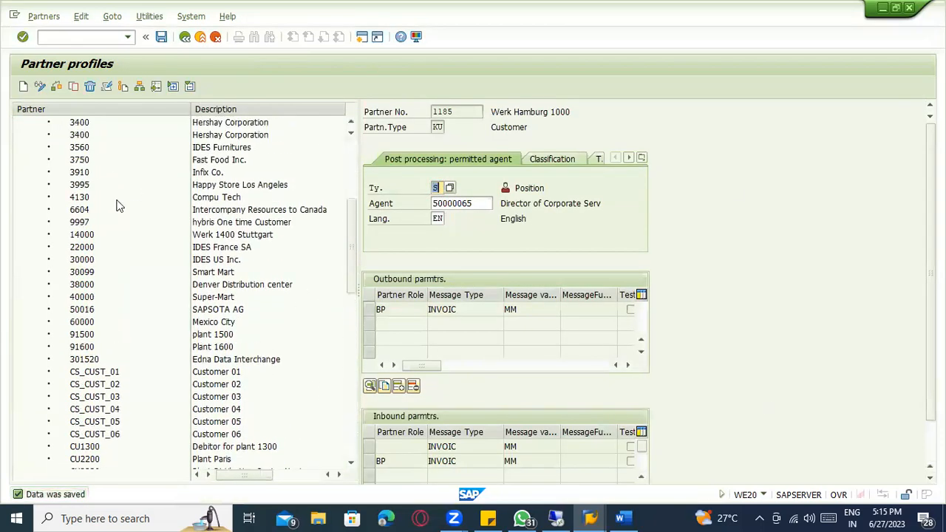
click(73, 86)
text(R)
click(137, 359)
click(131, 362)
click(133, 376)
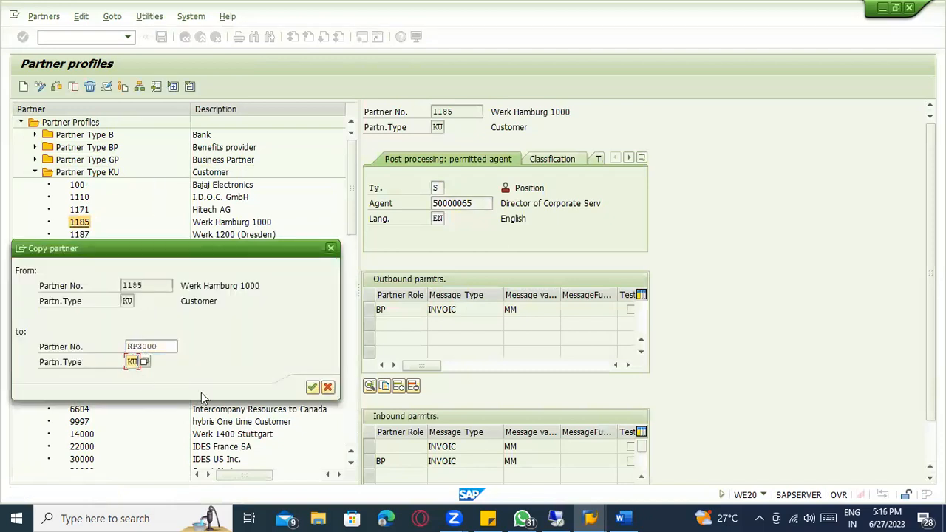
click(312, 387)
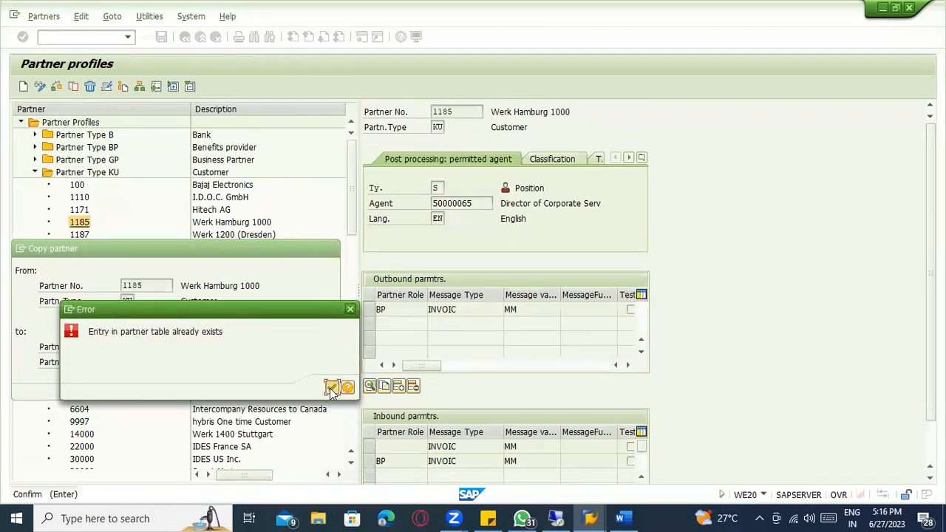
click(331, 388)
key(Escape)
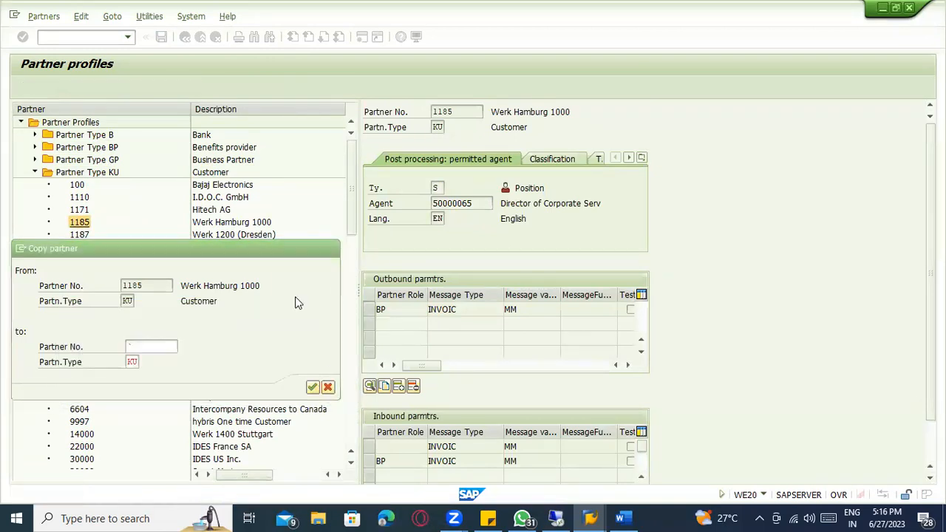
Look for partner RP3000 in the list of customer partner profiles.
scroll(209, 199, down, 7)
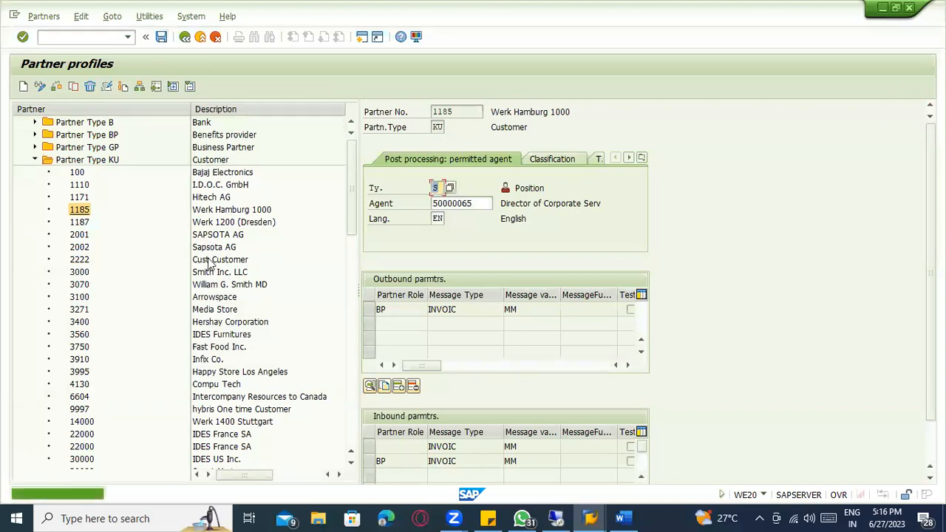
scroll(203, 269, down, 8)
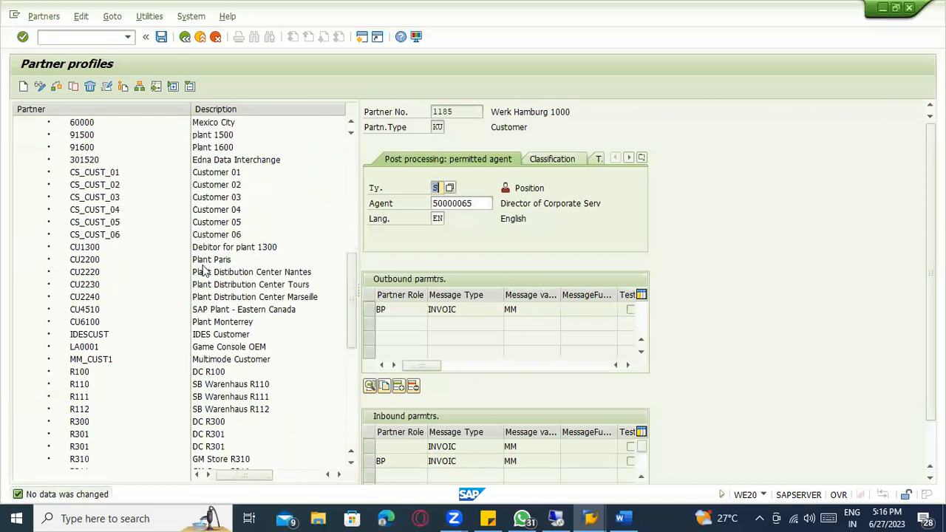
scroll(214, 277, down, 4)
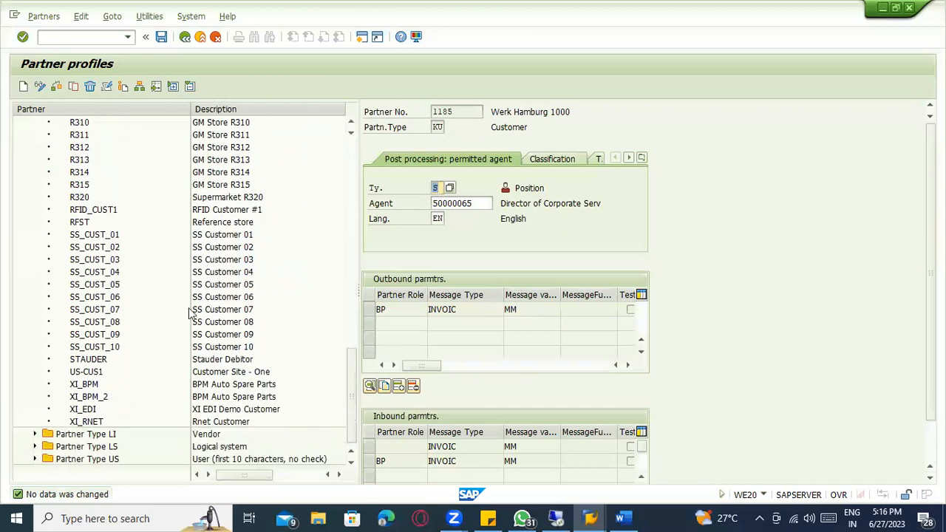
scroll(163, 350, up, 2)
scroll(164, 347, up, 3)
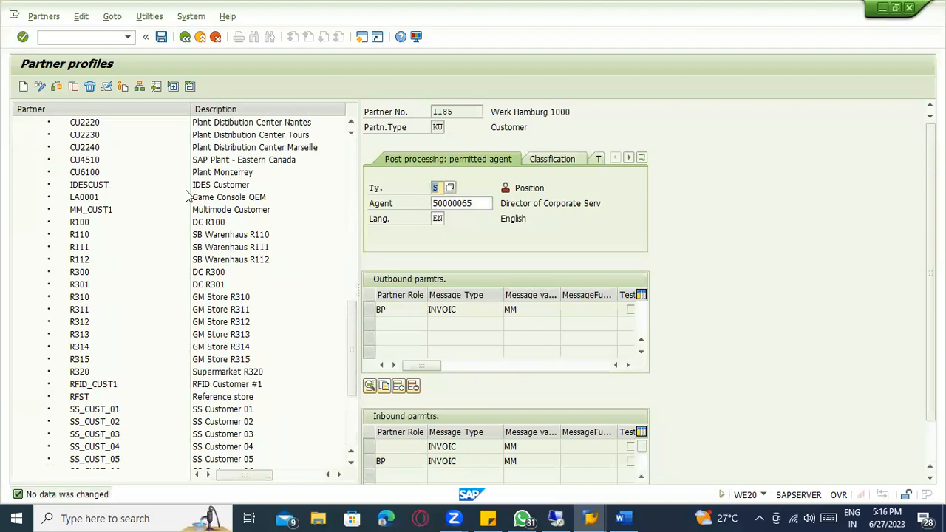
Leave the partner profiles and reopen them with transaction WE20.
click(185, 37)
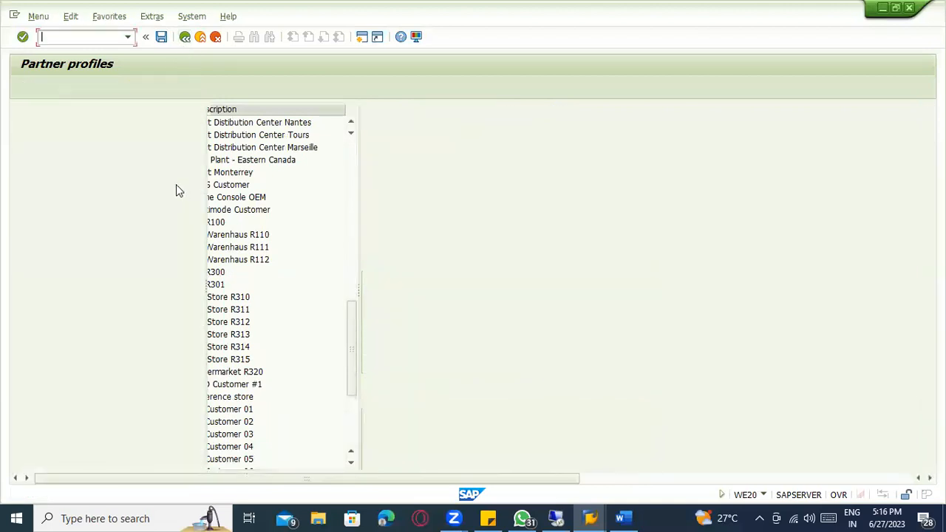
text(we2)
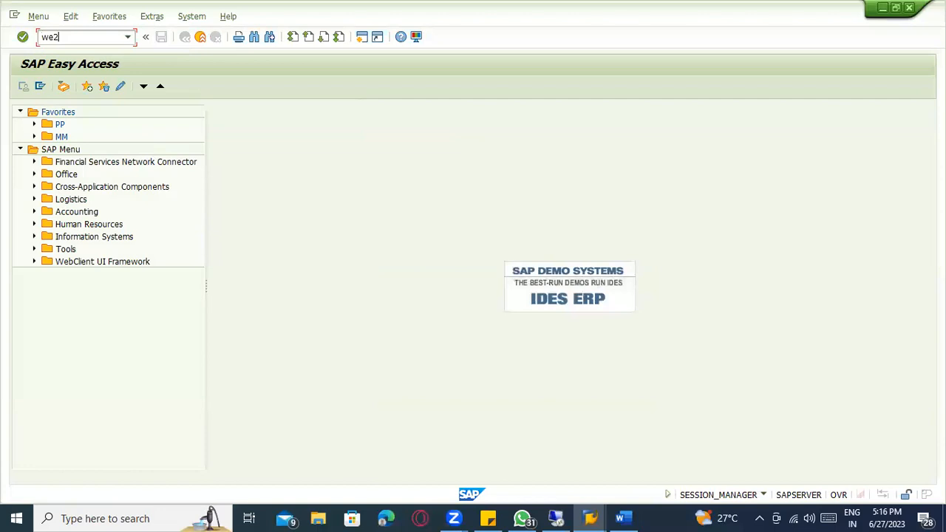
text(0)
key(Return)
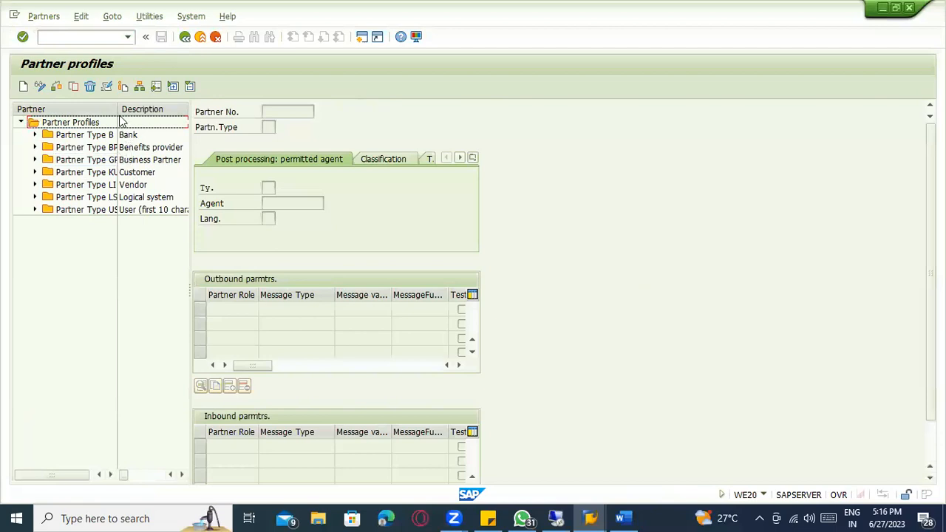
Widen the partner column and open the profile of customer RP3000 under partner type KU.
drag(117, 110, 152, 109)
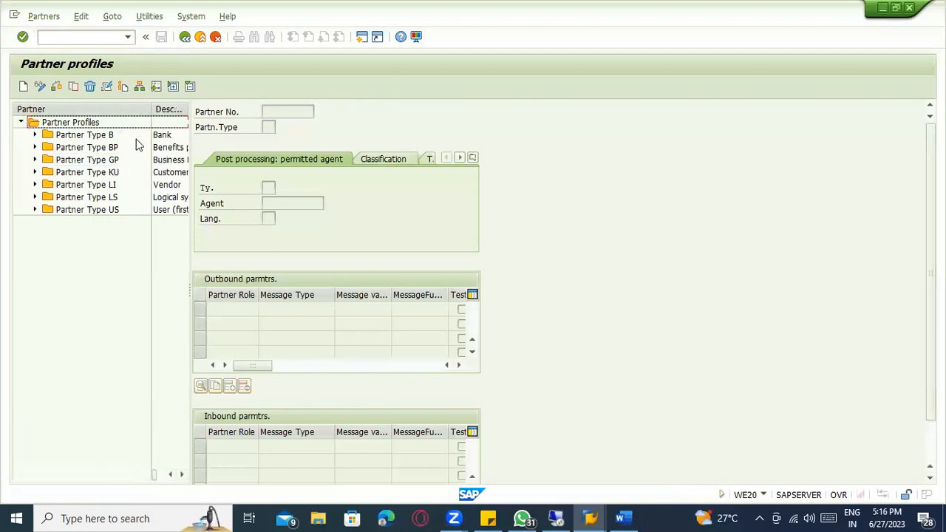
click(34, 172)
scroll(90, 237, down, 1)
scroll(91, 244, down, 8)
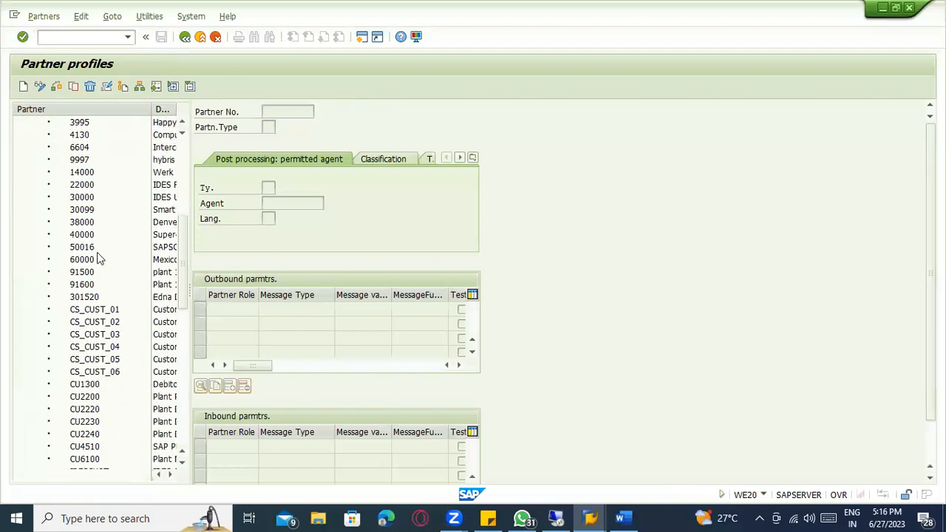
scroll(102, 252, down, 2)
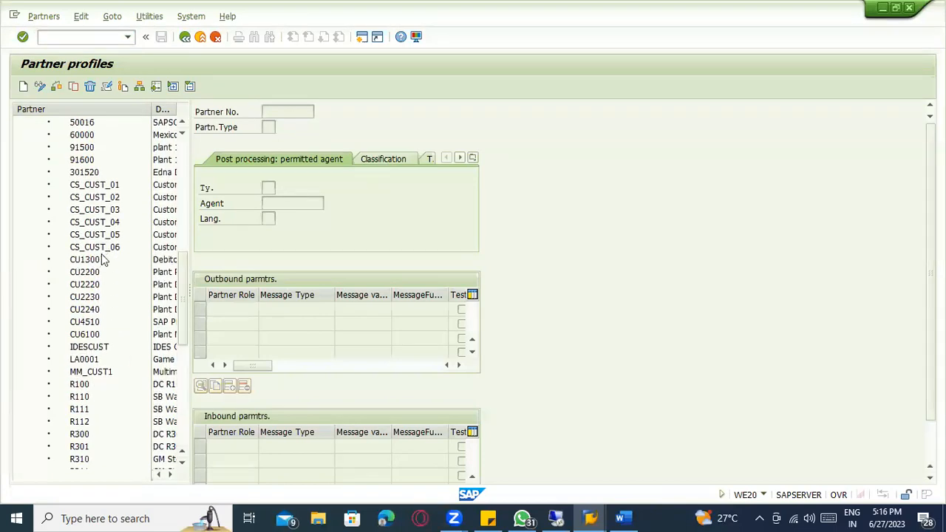
scroll(107, 281, down, 3)
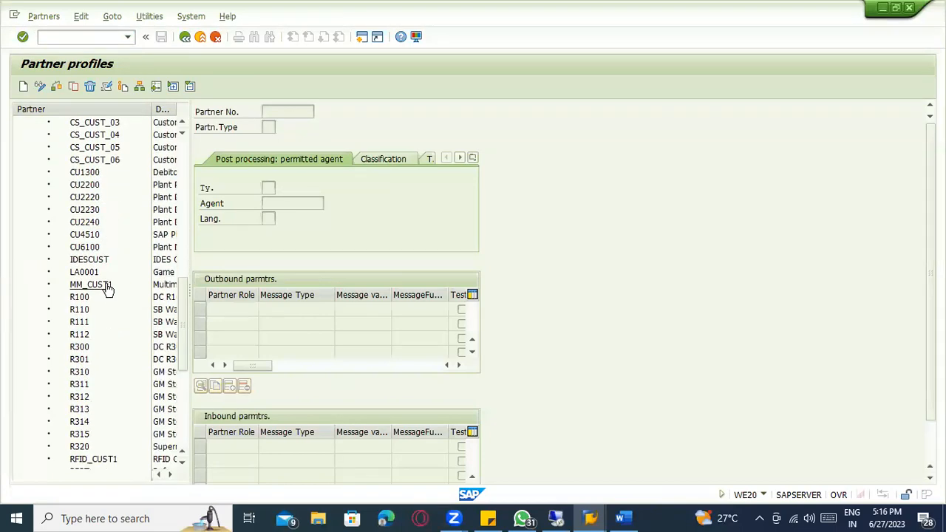
scroll(107, 287, down, 1)
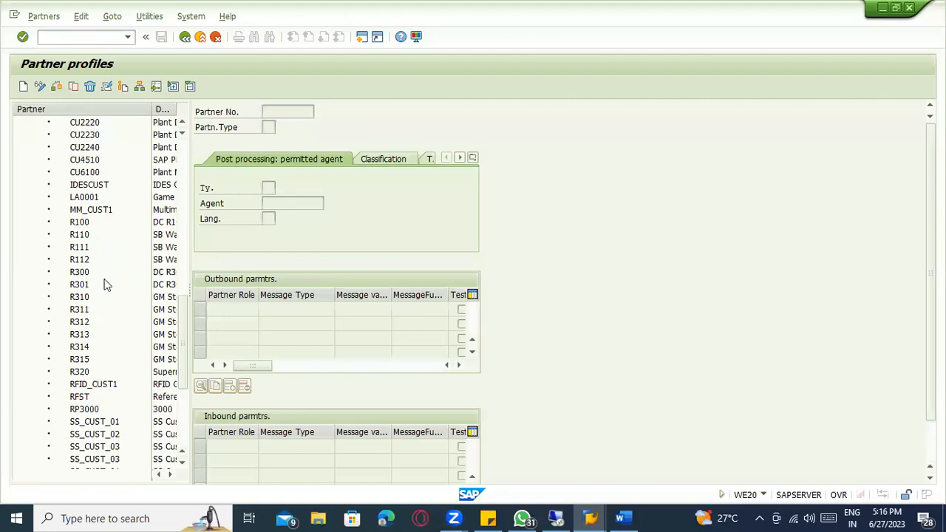
double_click(84, 408)
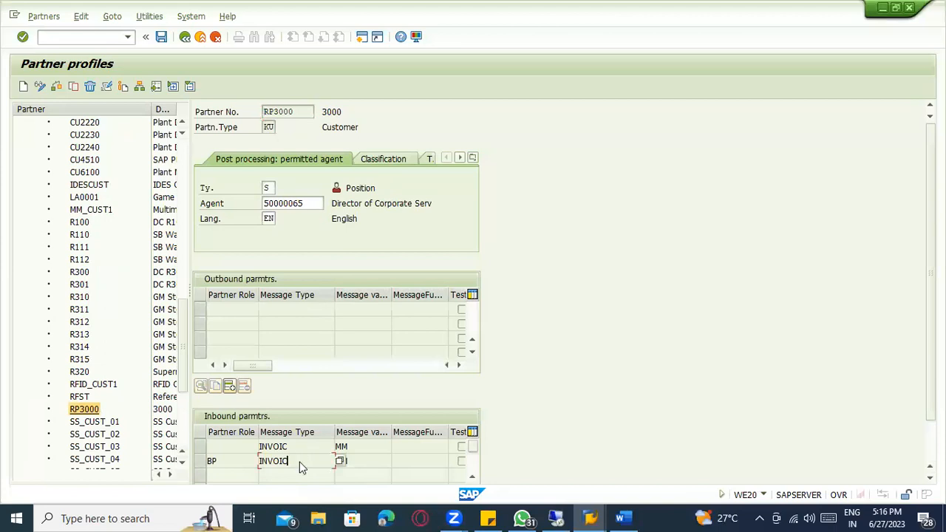
Check the inbound parameters of RP3000's INVOIC message with partner role BP and return to the profile.
double_click(299, 461)
click(125, 234)
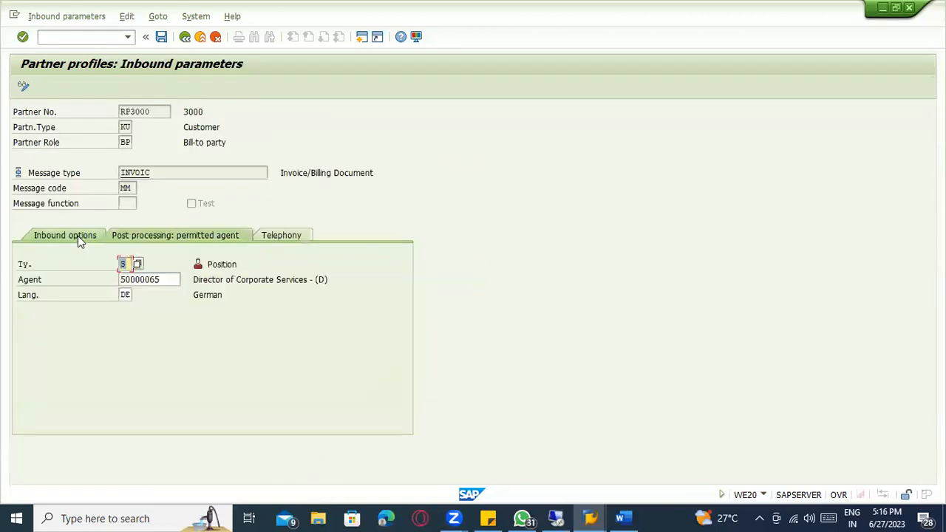
click(185, 36)
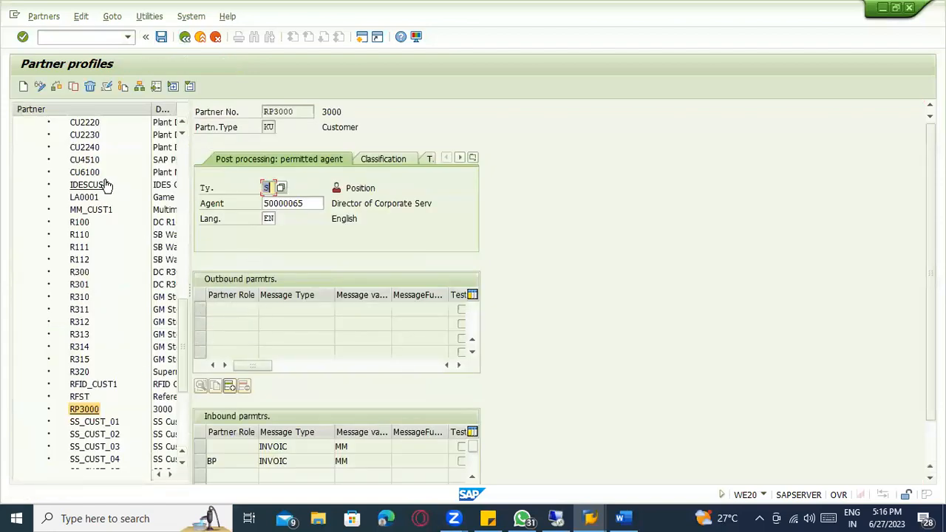
scroll(106, 178, up, 5)
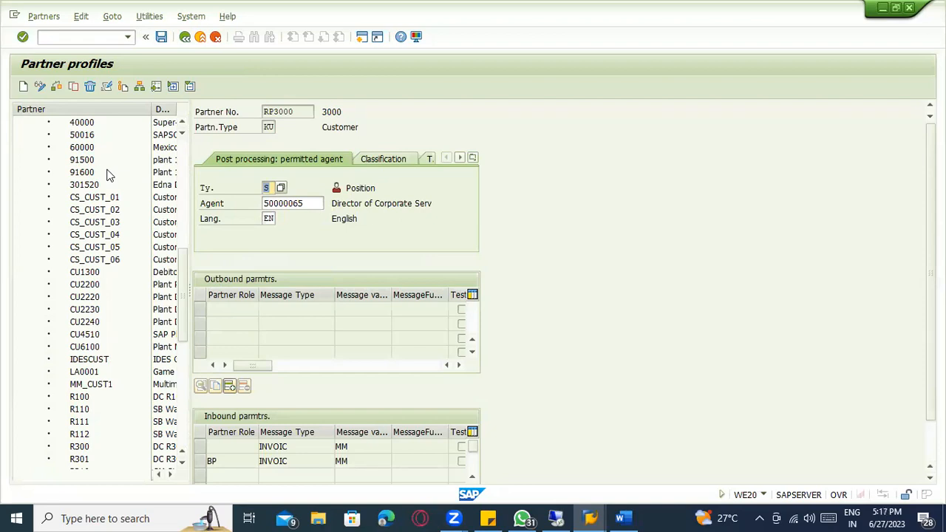
Start an outbound parameter for RP3000 with receiver port A000000008, message type INVOIC, basic type INVOIC02 and immediate IDoc transfer.
click(230, 386)
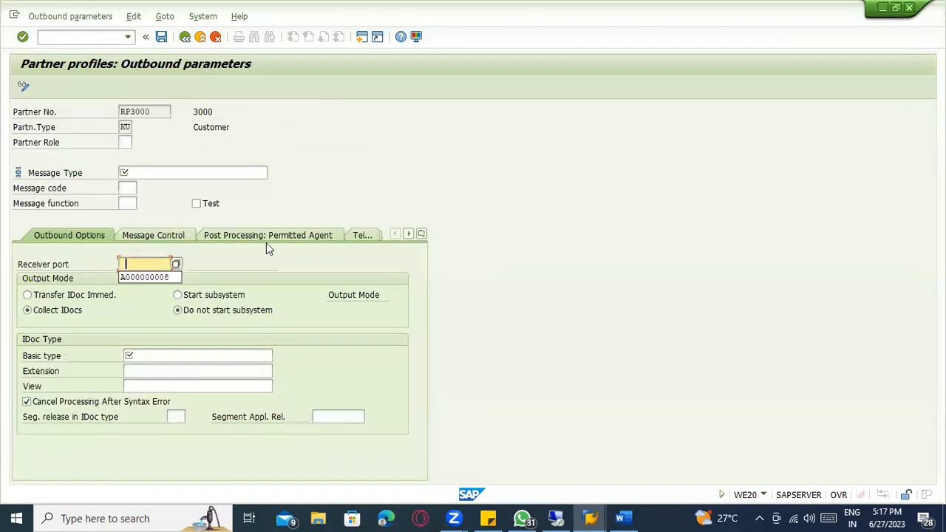
click(151, 279)
click(146, 354)
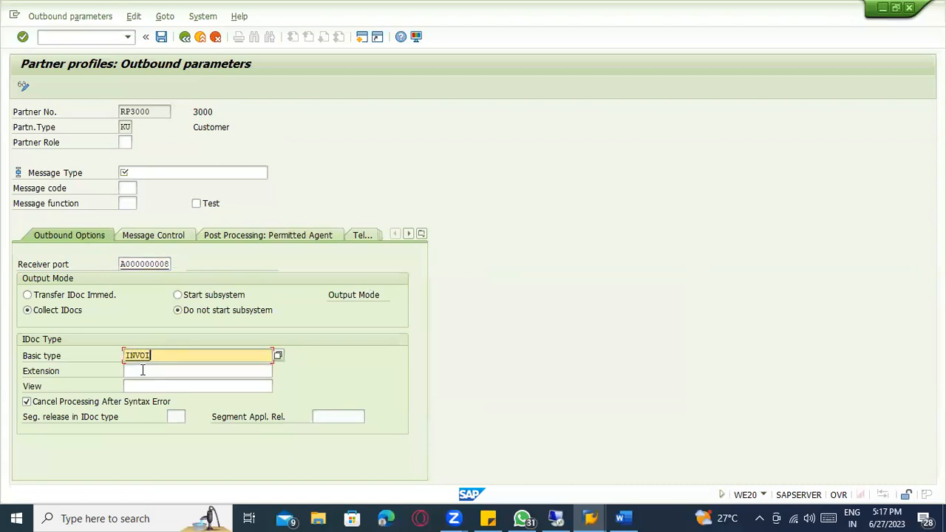
click(157, 170)
text(INVOIC)
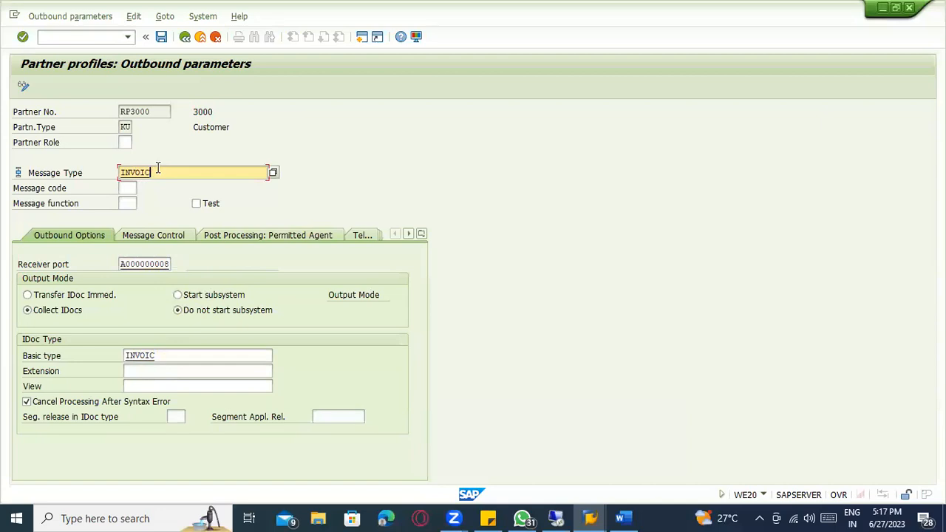
click(175, 355)
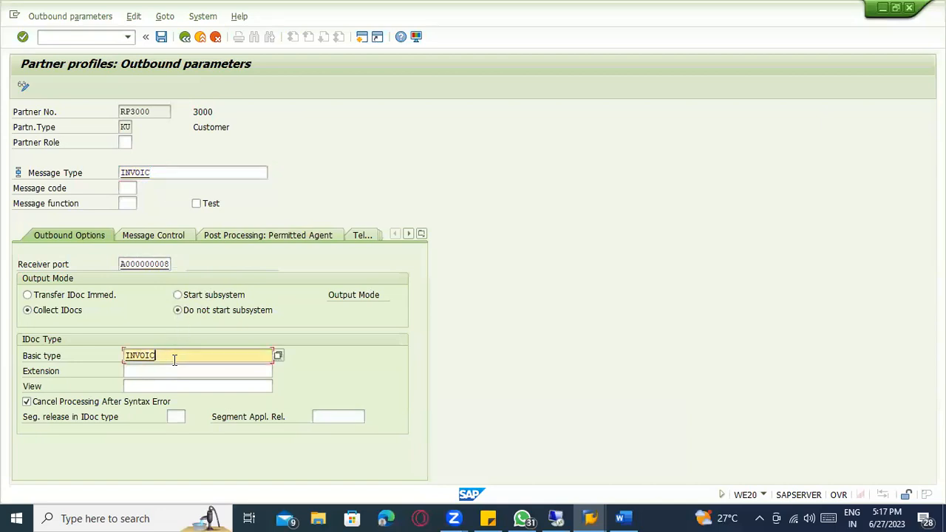
text(02)
key(Return)
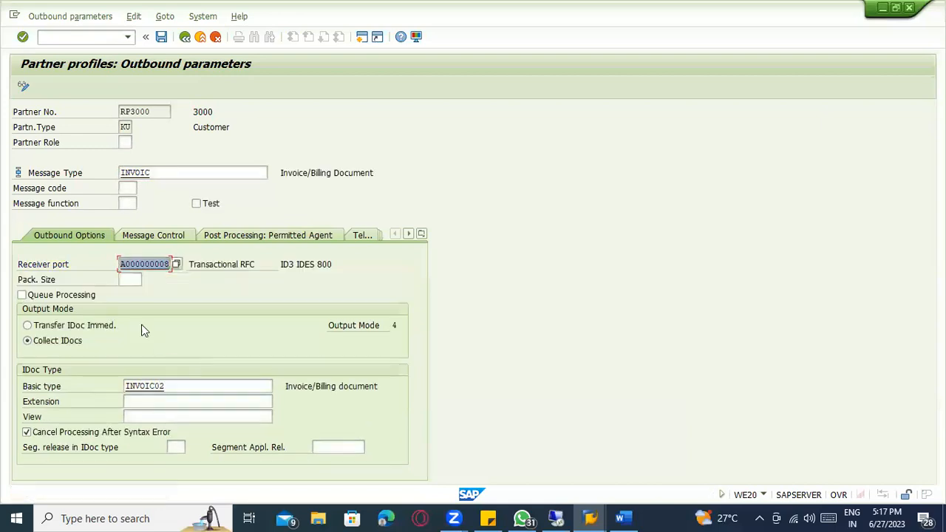
click(65, 326)
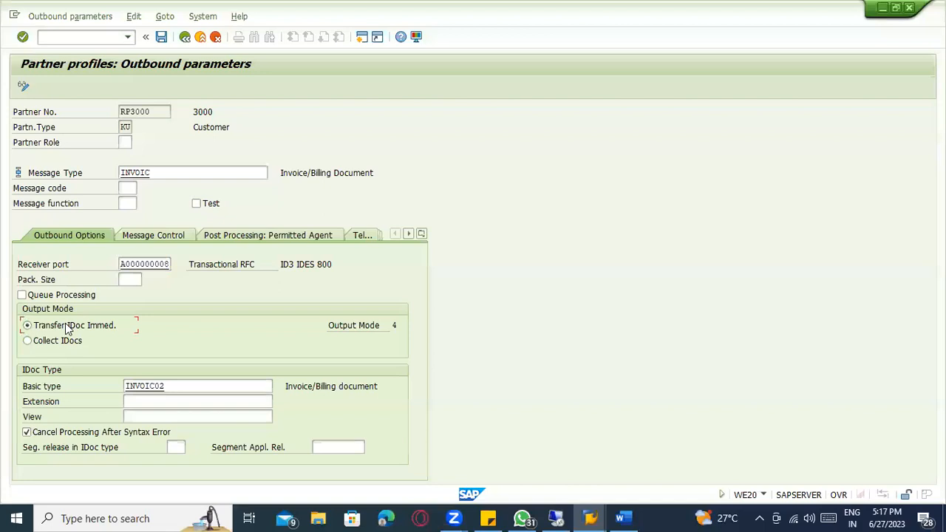
Try to add a message control line with application V3, message type RD04 and process code SD08.
click(143, 235)
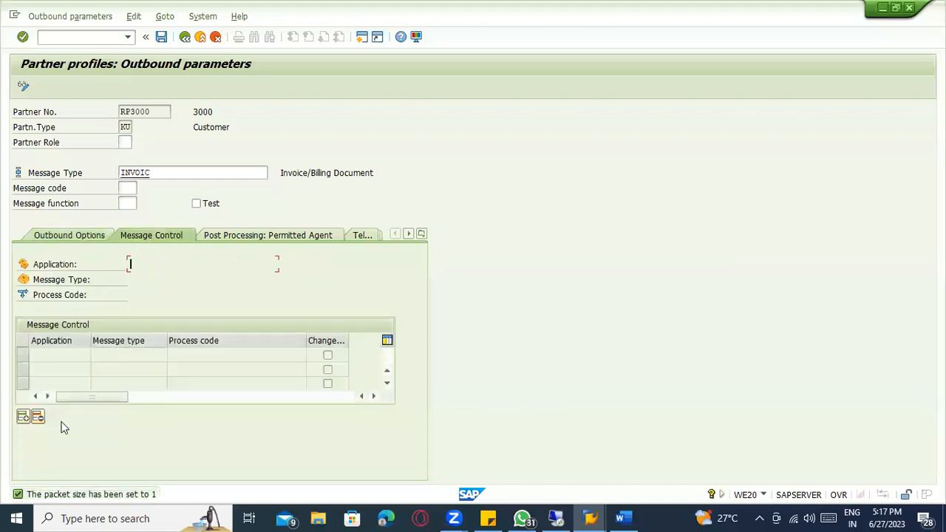
click(35, 418)
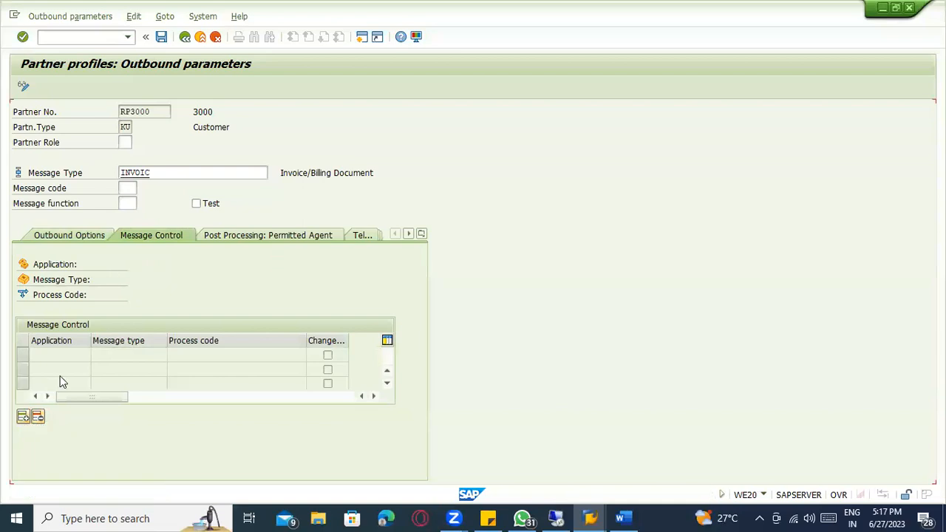
click(61, 353)
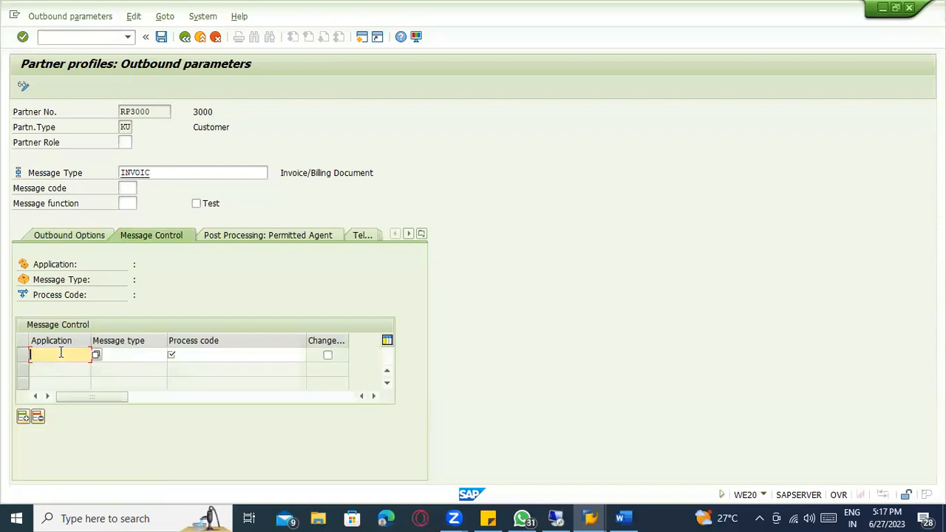
key(Tab)
key(Tab)
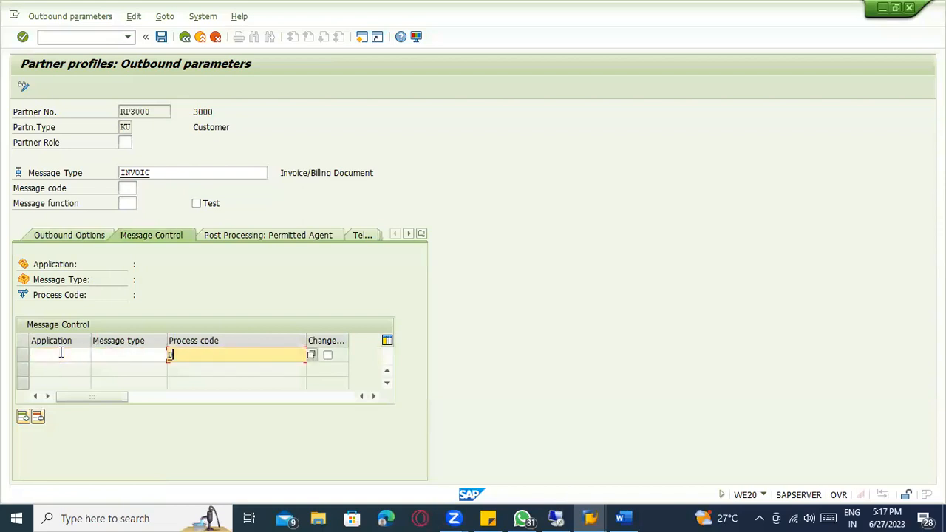
text(SD08)
click(108, 353)
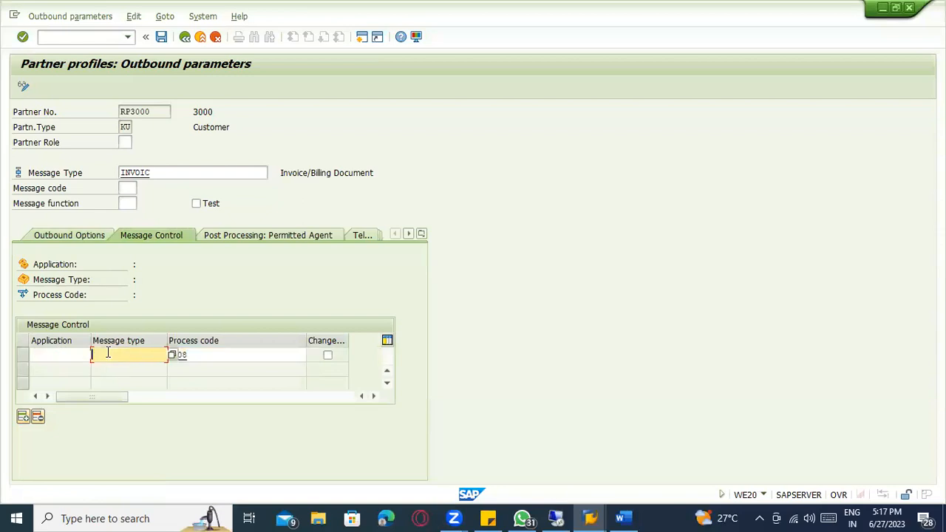
text(RD00)
key(shift+Tab)
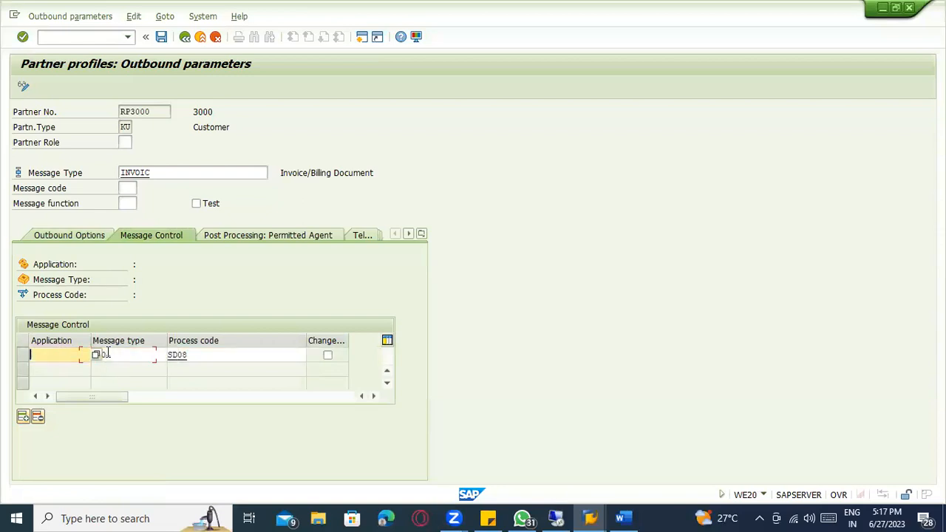
text(V3)
key(Return)
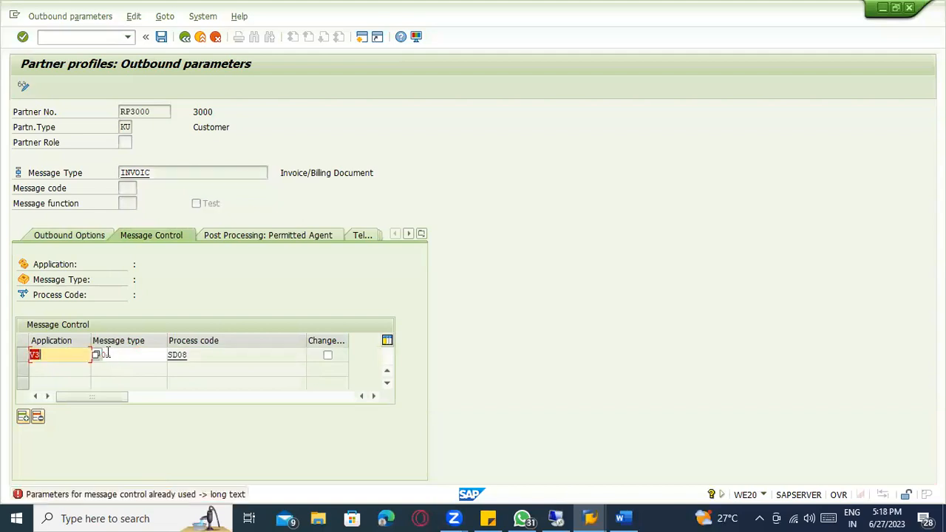
Reselect application V3 (Billing) from the value list and try to enter the change message flag for the message control line.
click(83, 357)
click(96, 356)
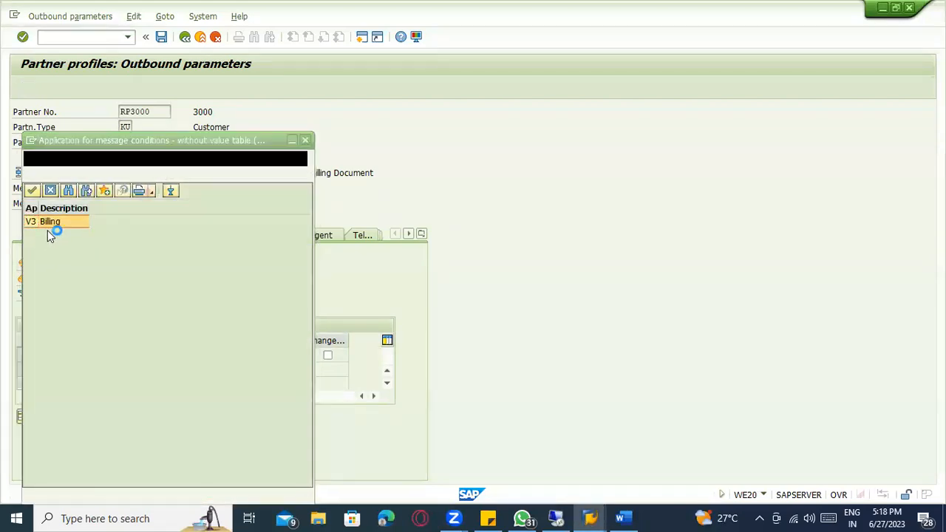
double_click(47, 225)
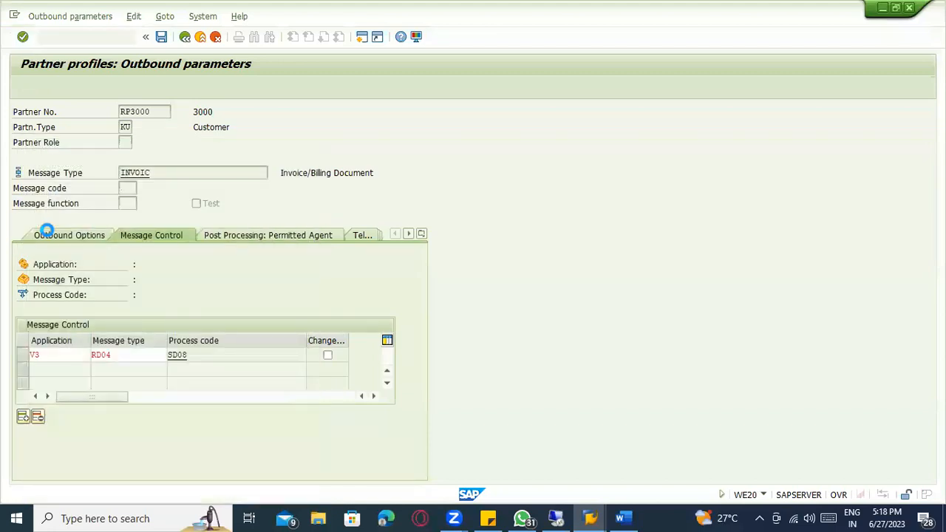
click(329, 356)
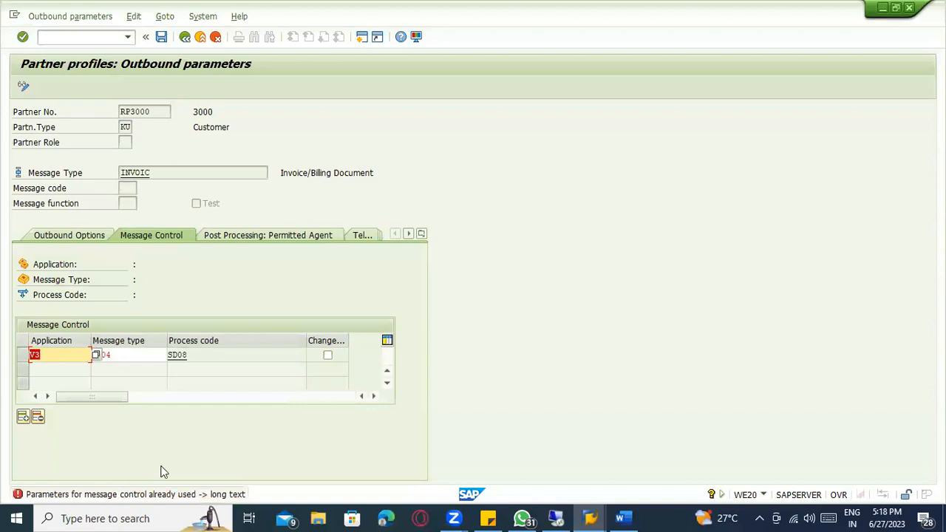
Clear the application and message type of the message control line and try to delete the line.
key(Delete)
key(Tab)
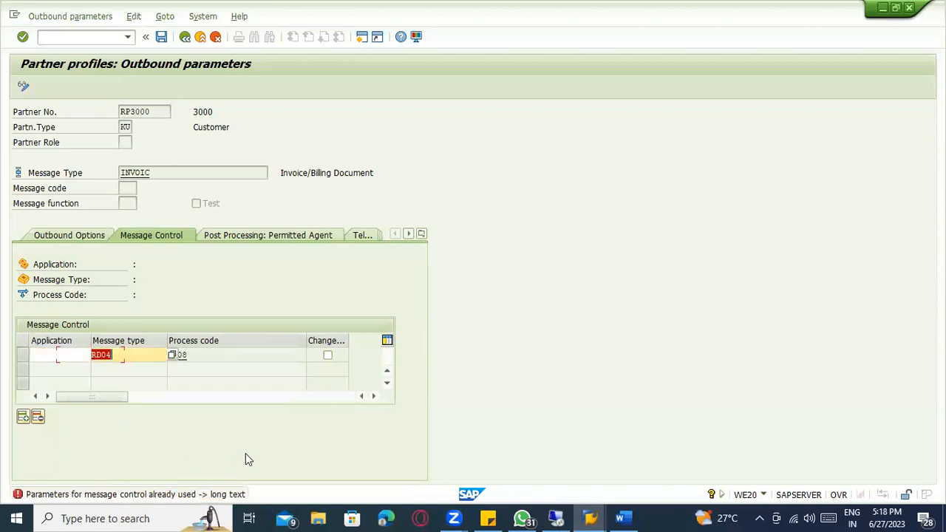
key(Delete)
key(Return)
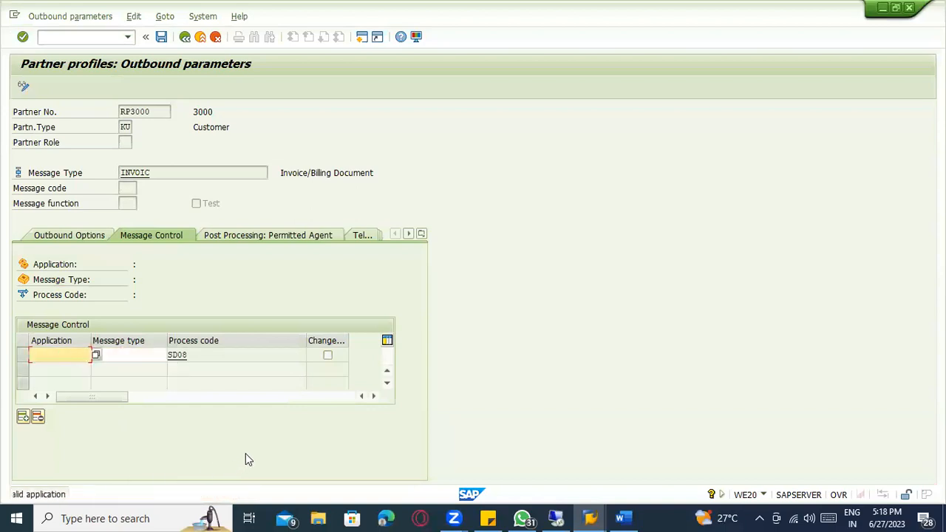
key(Delete)
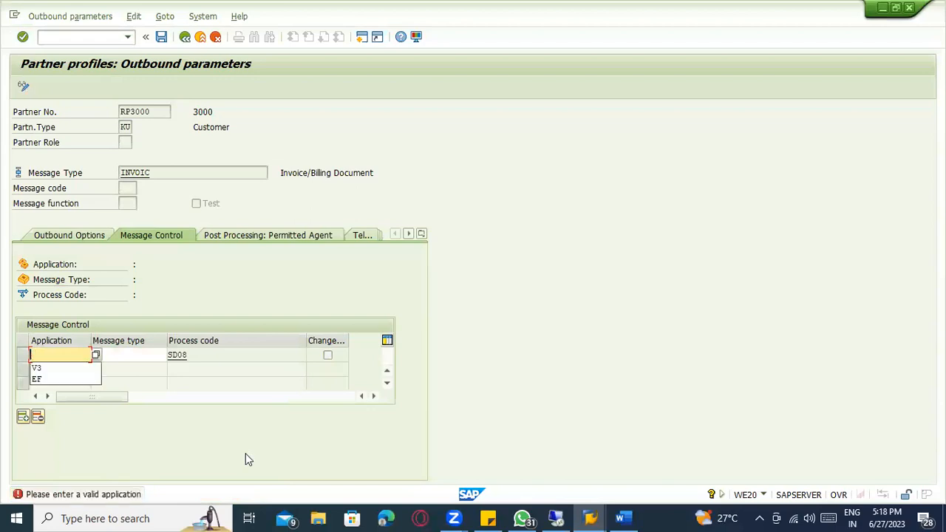
click(38, 417)
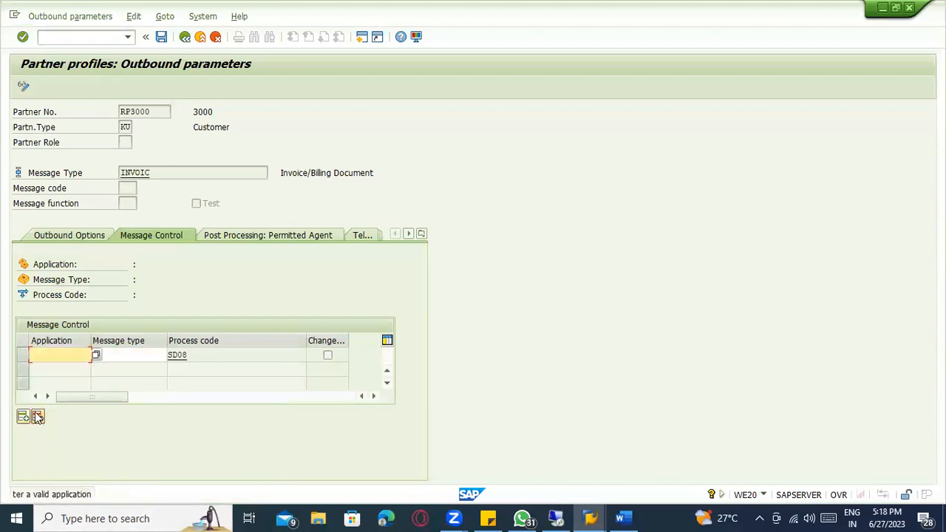
Cancel the new outbound parameter, discarding its entries, and save RP3000's partner profile.
click(196, 38)
click(201, 38)
click(215, 38)
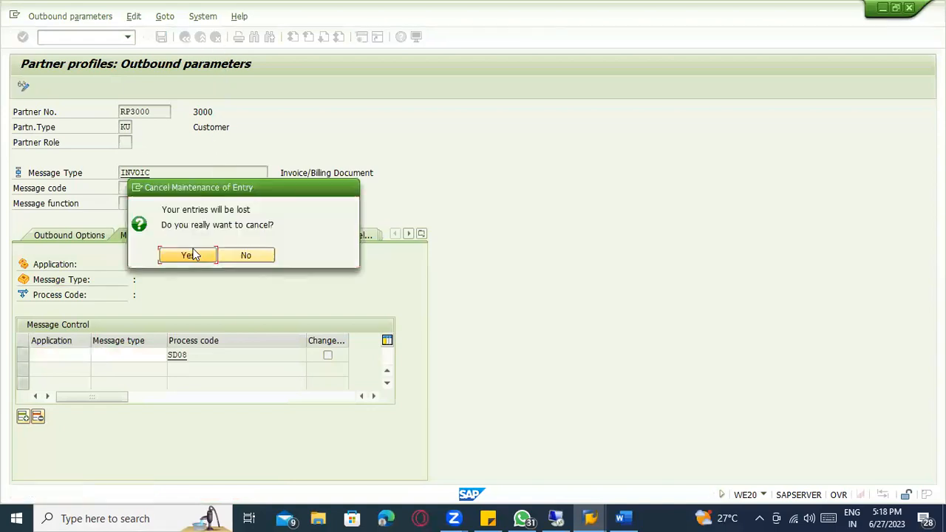
click(201, 258)
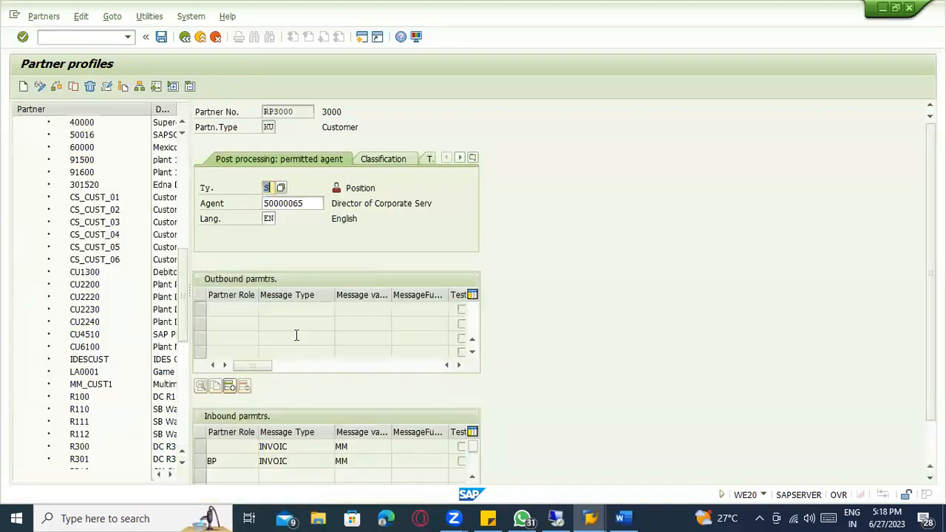
click(294, 309)
key(ctrl+s)
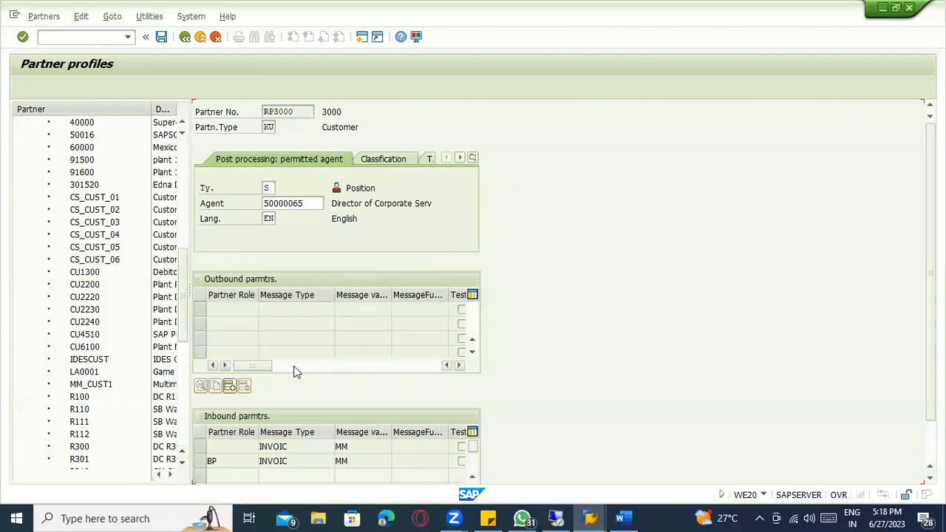
Create an outbound parameter for RP3000 with message type INVOIC, receiver port A000000008, basic type INVOIC02 and immediate IDoc transfer.
click(230, 387)
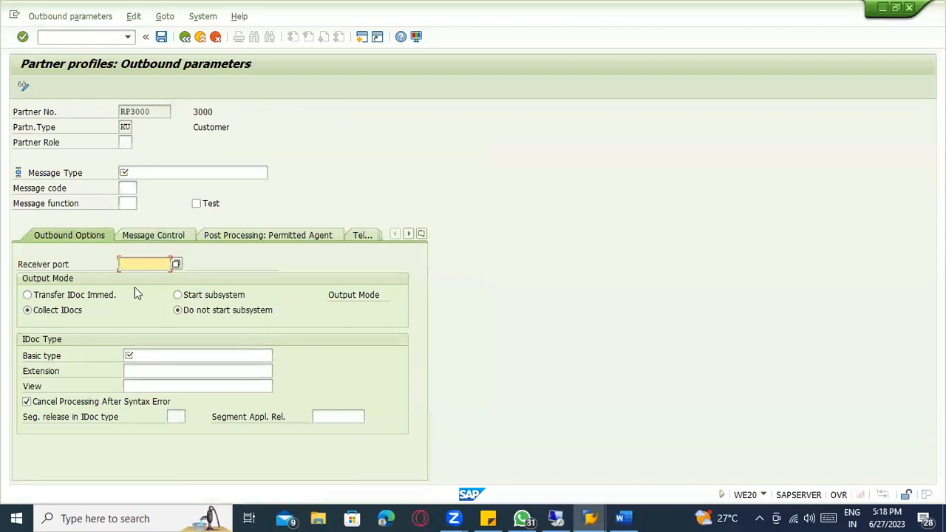
click(141, 276)
click(153, 179)
click(144, 188)
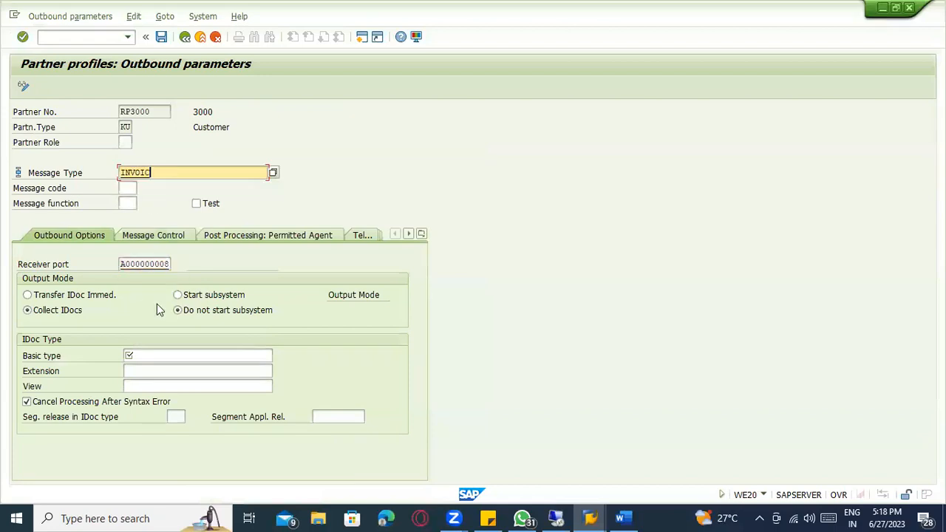
click(159, 357)
click(151, 367)
click(75, 295)
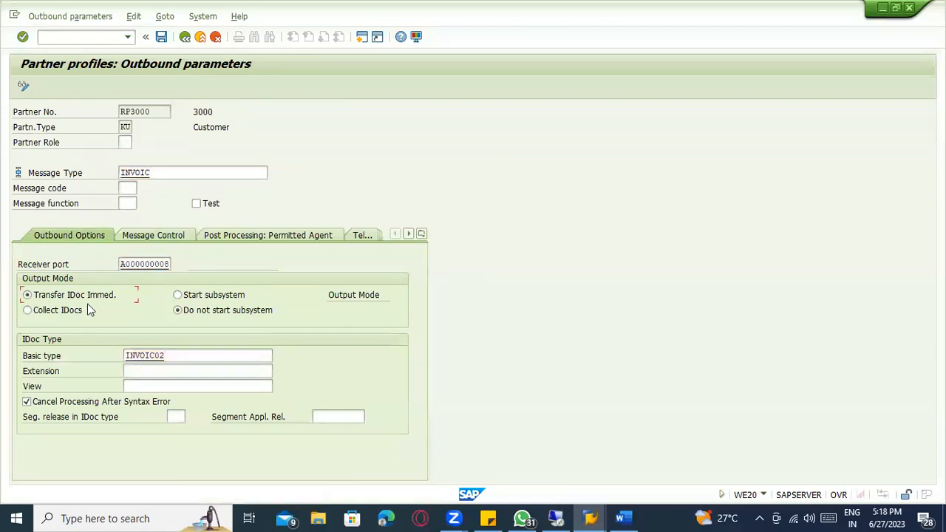
key(Return)
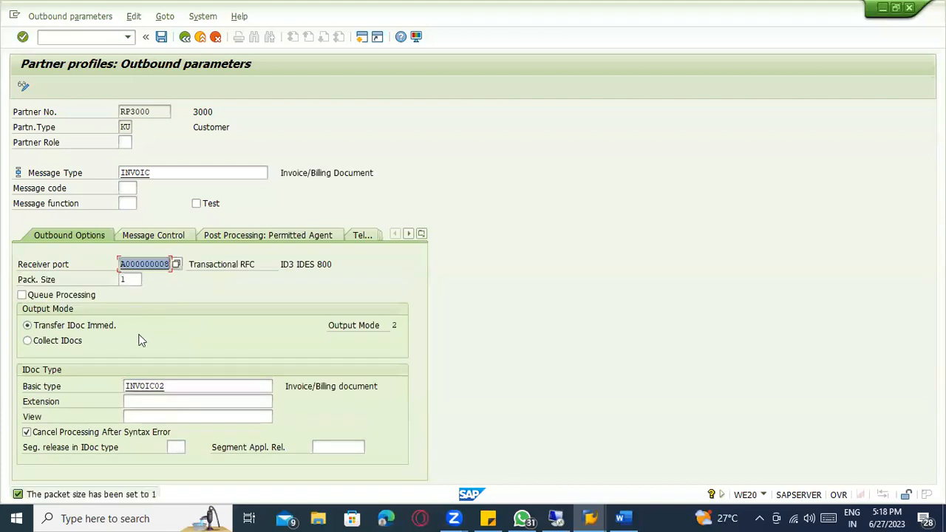
Add a message control line with application V3, message type RD04, process code SD08 and the change message flag, and save the outbound parameter.
click(134, 237)
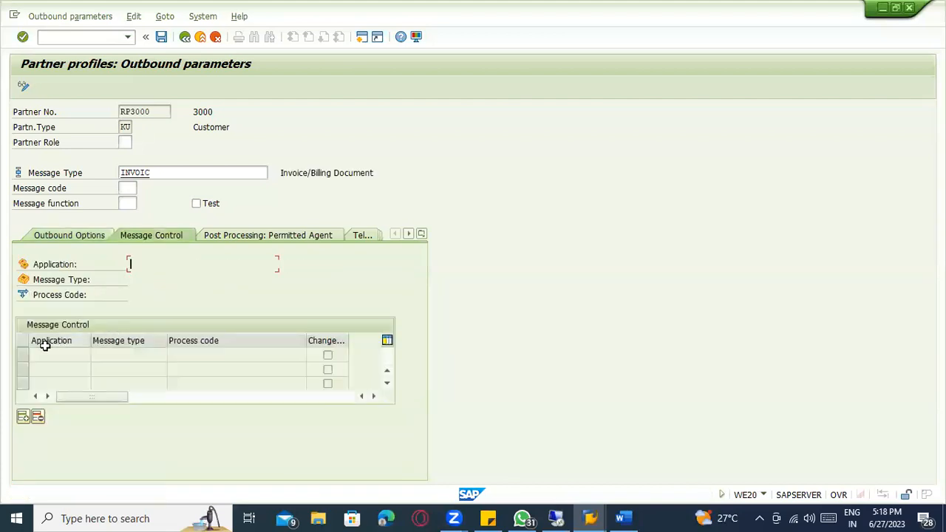
click(22, 417)
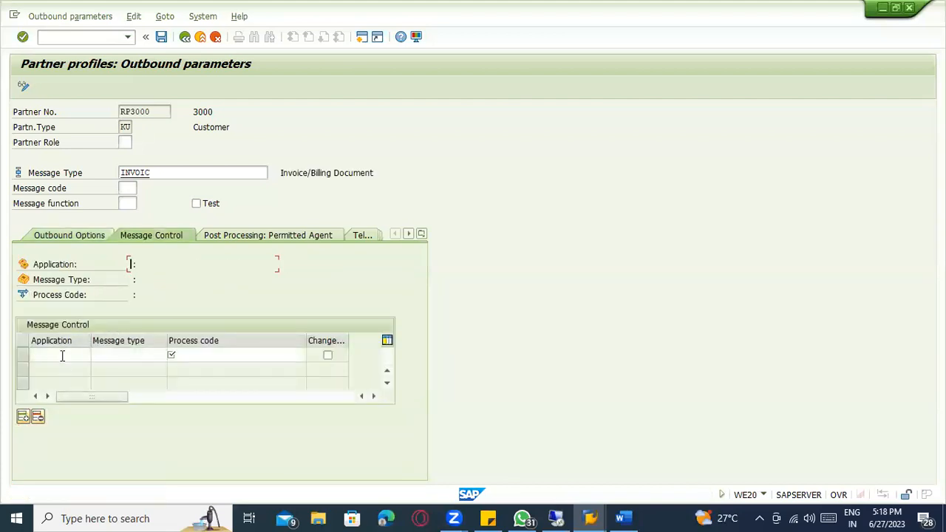
click(62, 355)
click(70, 368)
click(164, 367)
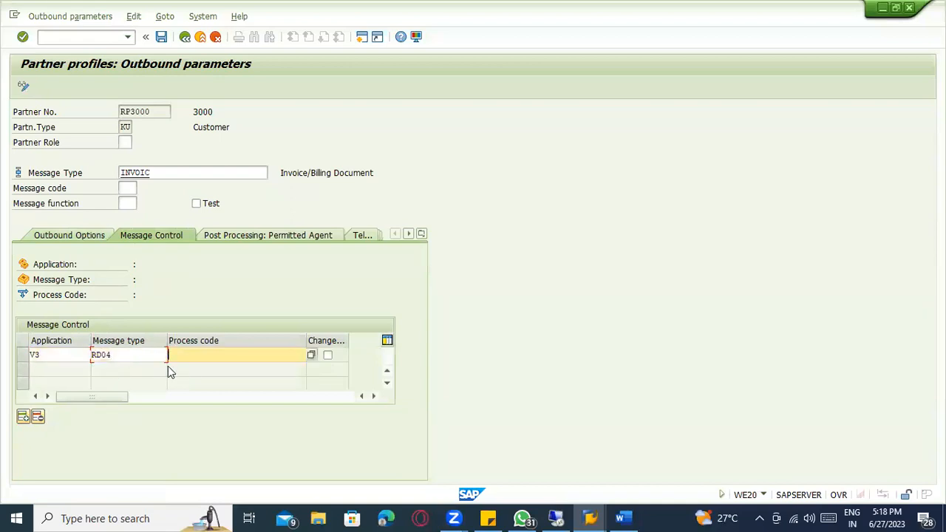
click(175, 368)
key(Return)
click(328, 355)
key(Return)
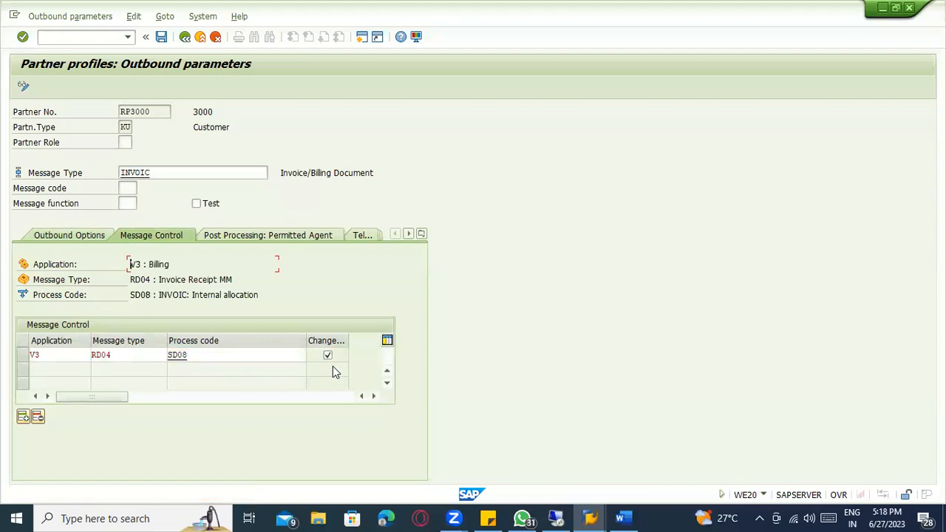
key(ctrl+s)
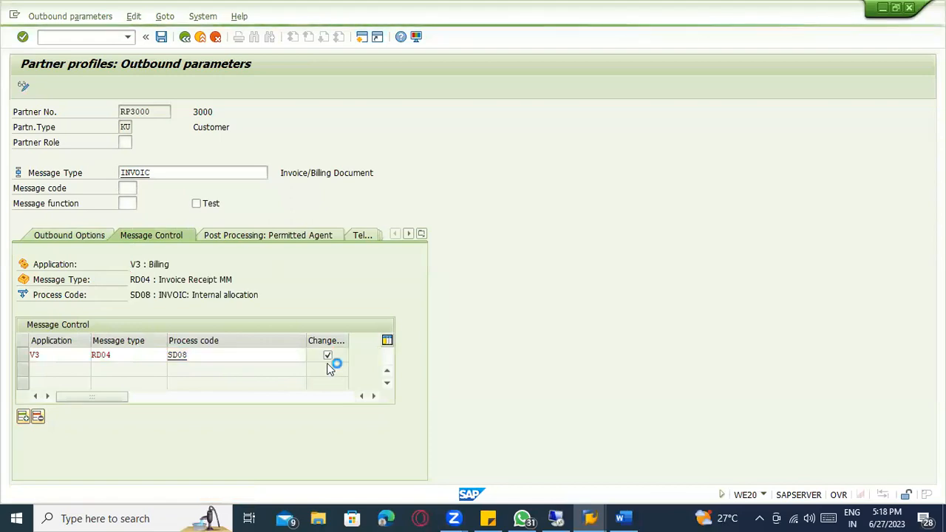
Check the post-processing agent settings, leave the partner profile and start creating the intercompany billing document in transaction VF01.
click(233, 235)
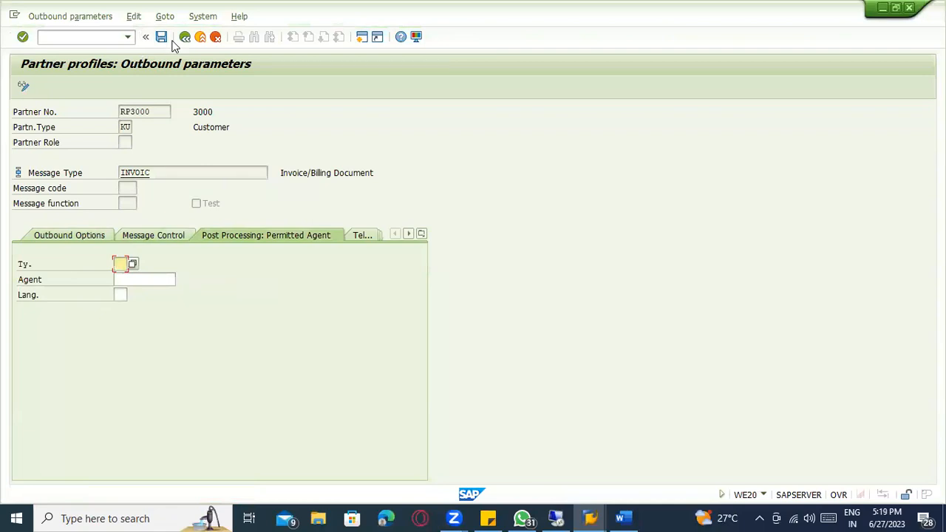
click(185, 37)
click(199, 37)
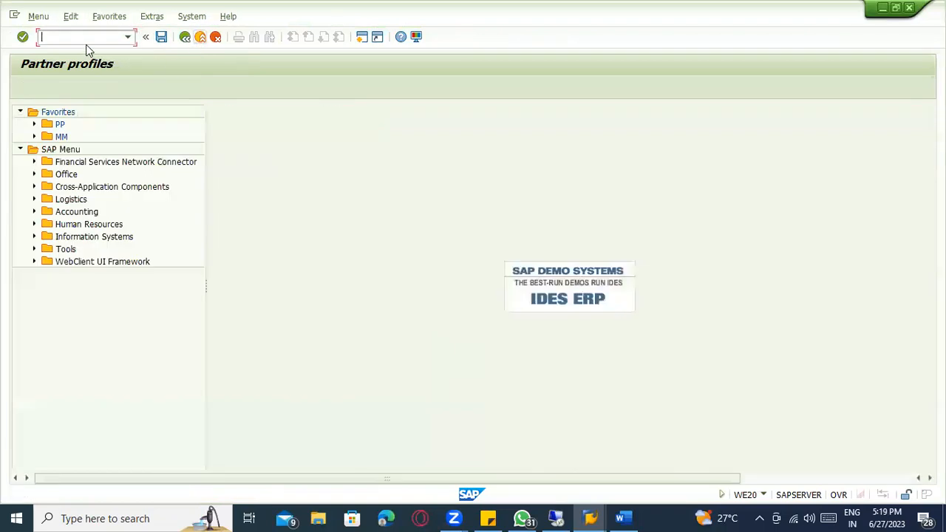
text(vf0)
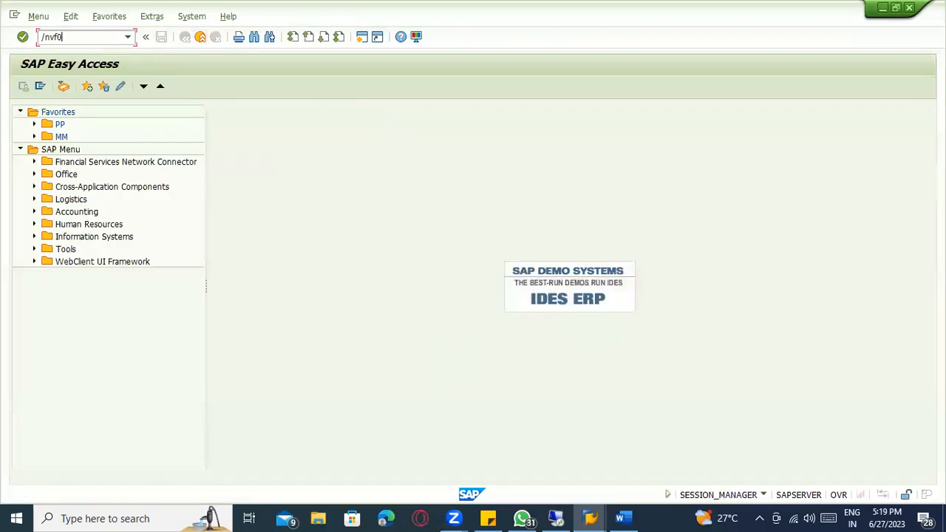
text(1)
key(Return)
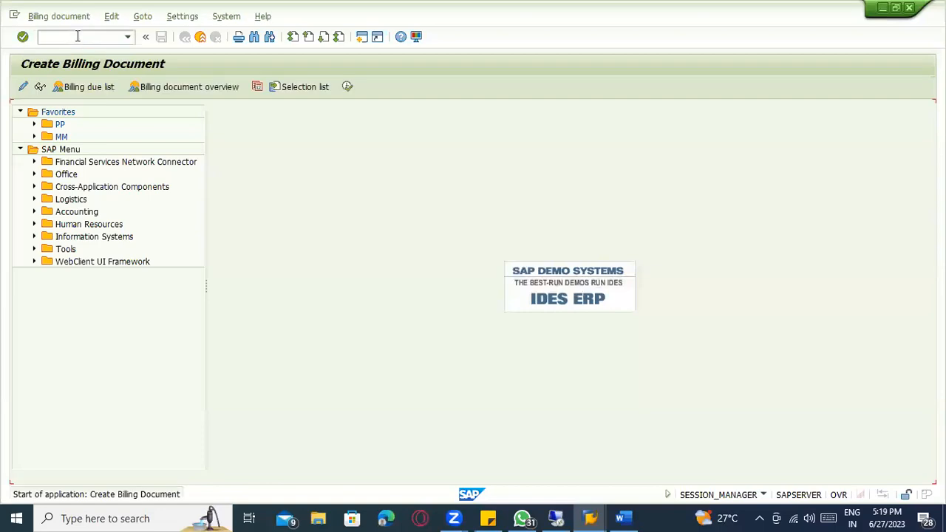
key(Return)
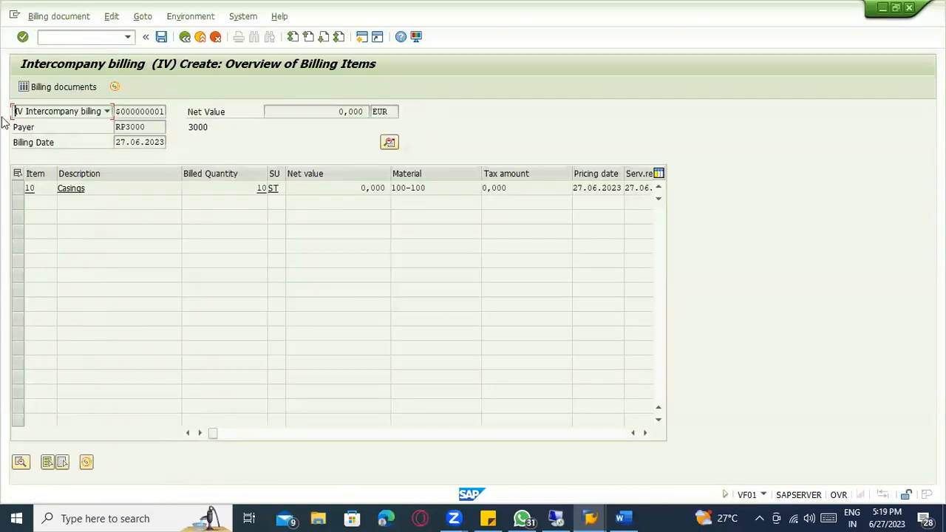
Try to add output RD04 with medium EDI, function BP and partner RP3000 to the intercompany billing document's header output.
click(19, 188)
click(197, 19)
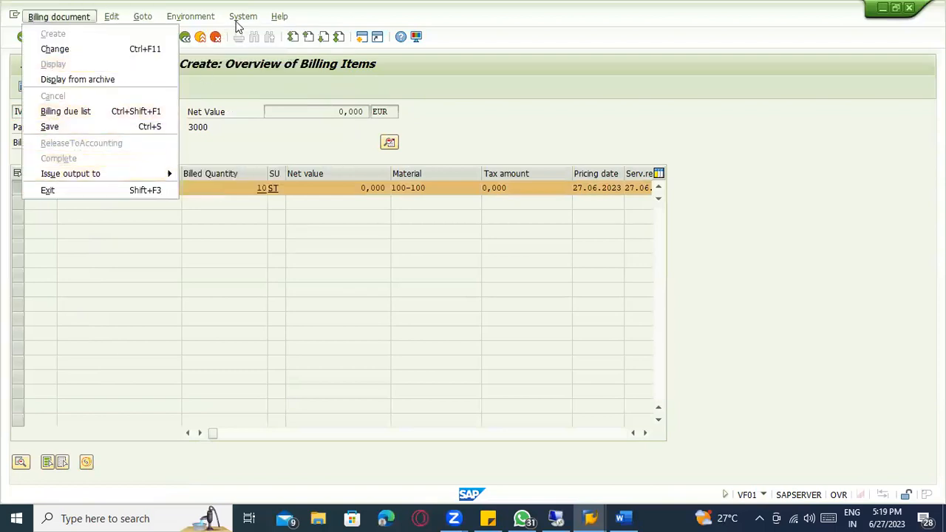
mouse_move(205, 22)
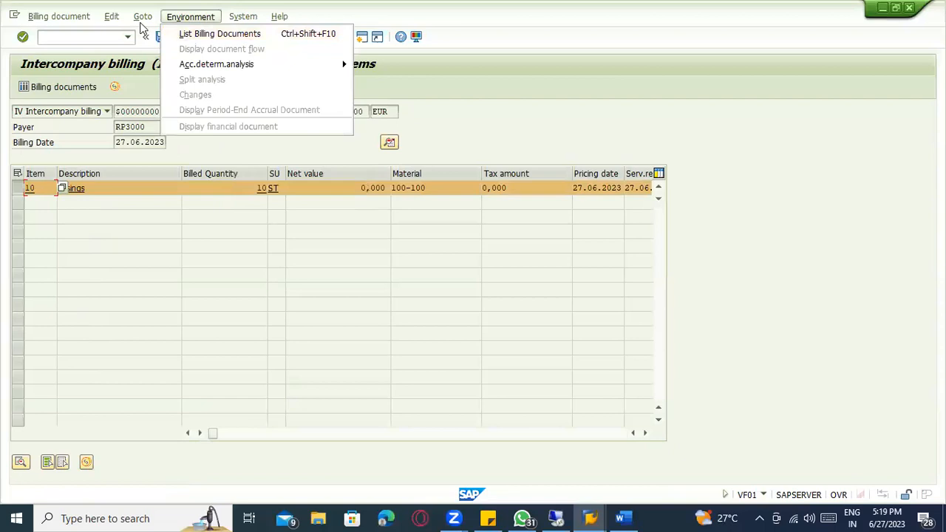
mouse_move(141, 18)
mouse_move(168, 36)
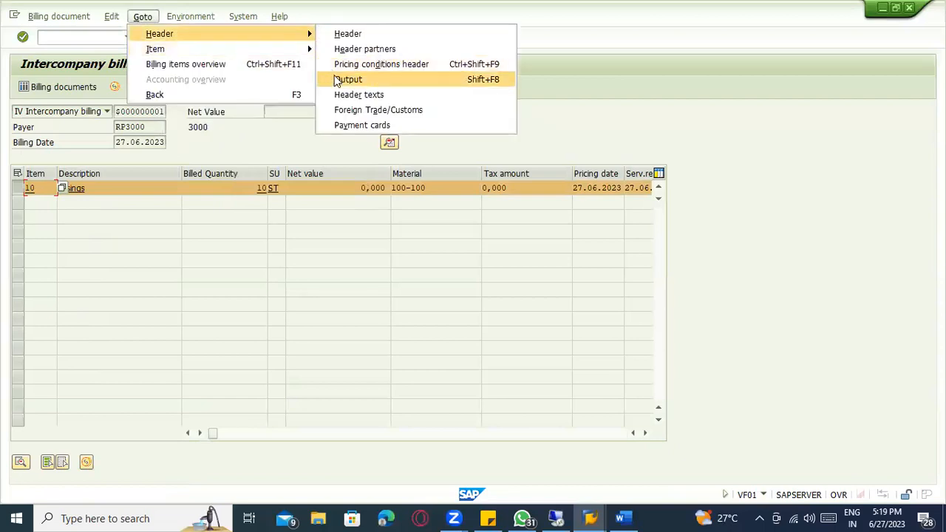
click(339, 79)
click(69, 186)
key(Return)
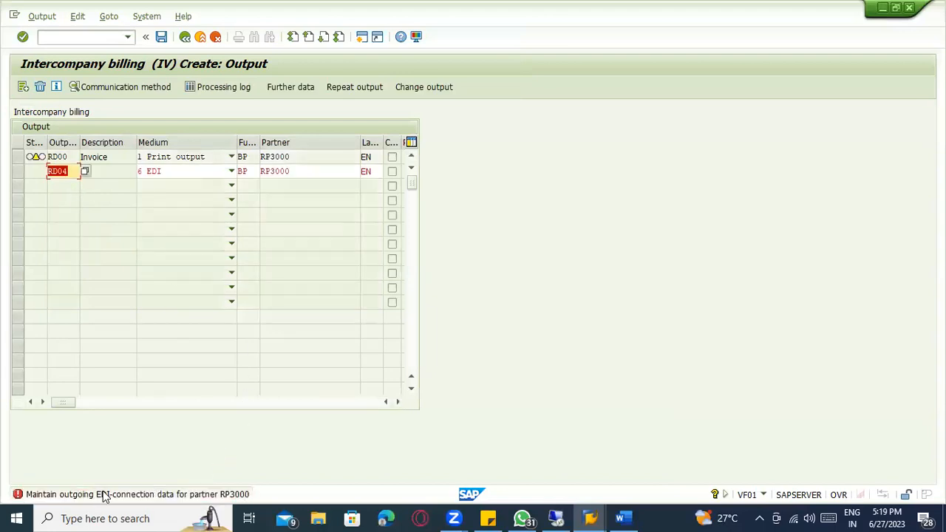
Abandon the billing document and open the partner profile of customer RP3000 in transaction WE20.
click(79, 37)
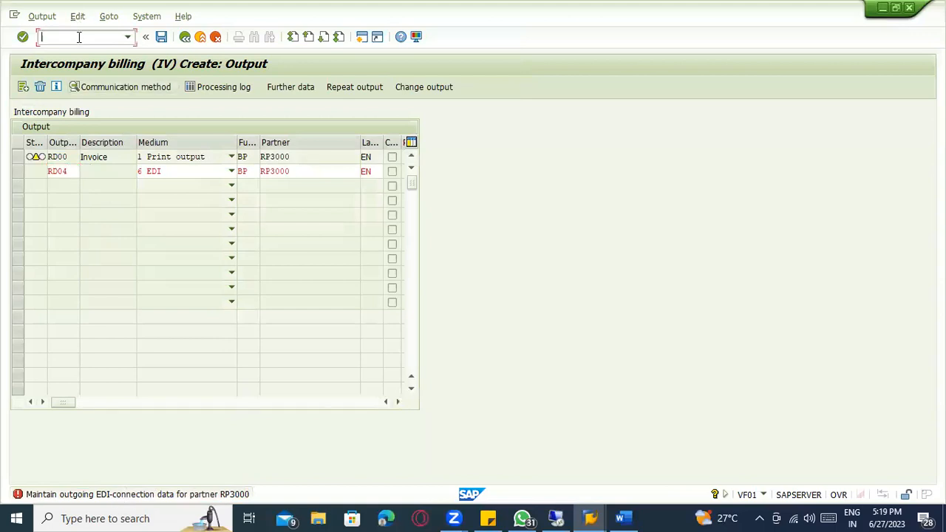
key(F10)
key(Escape)
key(Return)
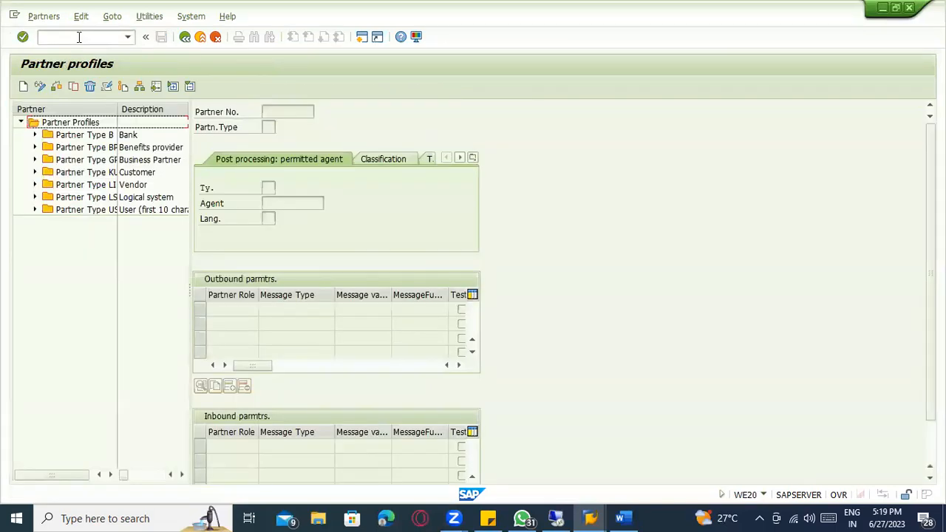
click(35, 172)
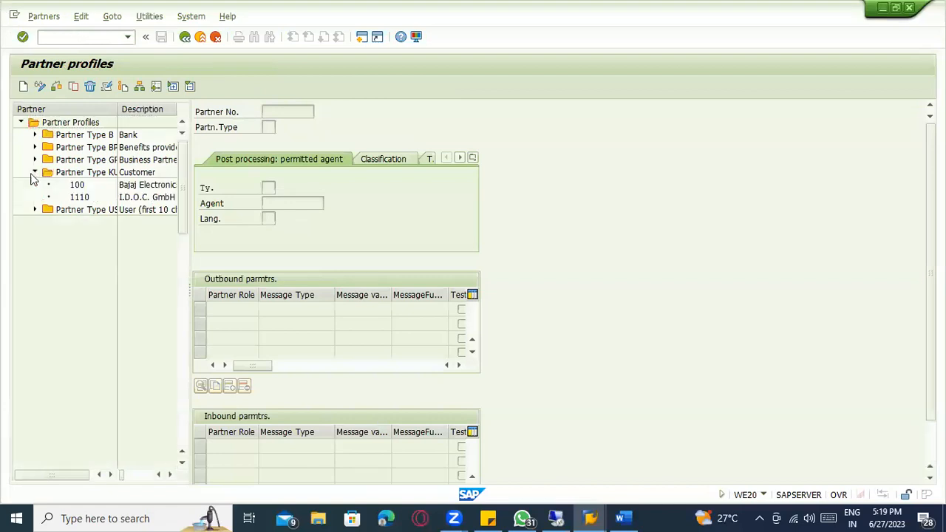
scroll(91, 337, down, 3)
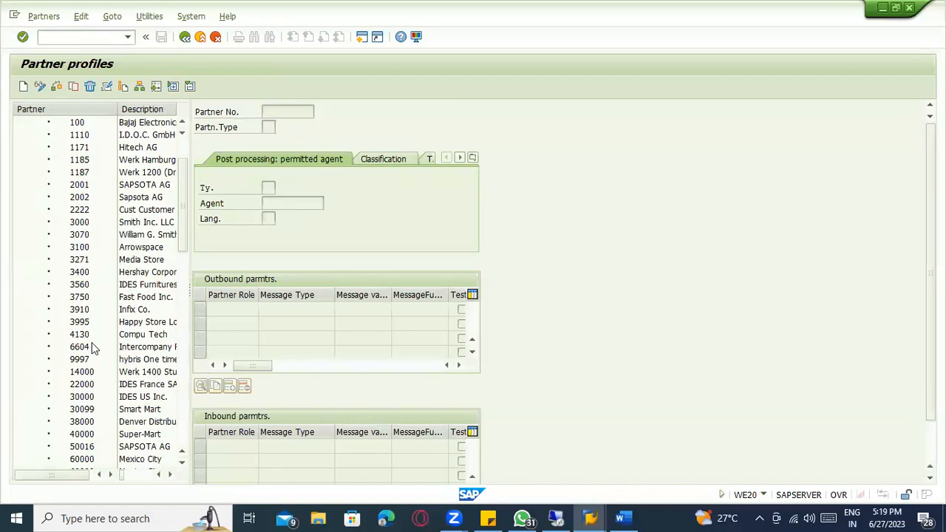
scroll(89, 377, down, 6)
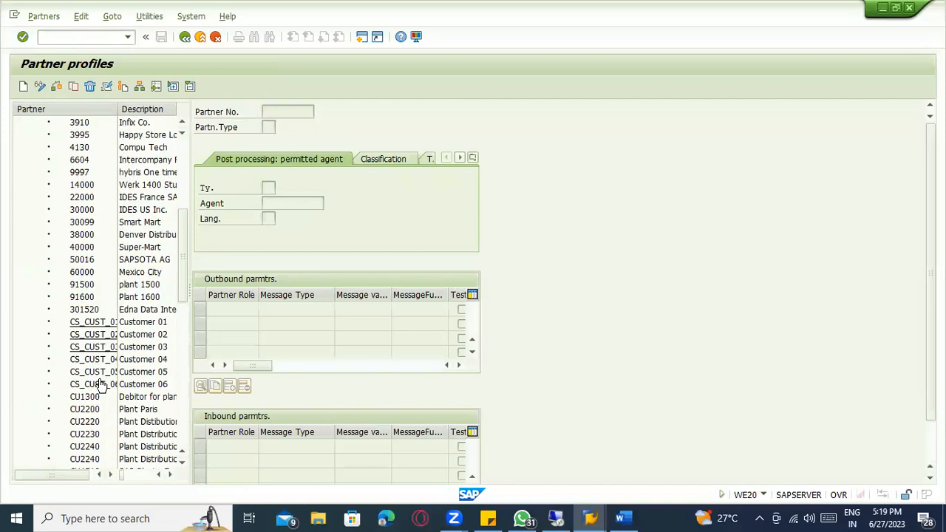
scroll(101, 384, down, 4)
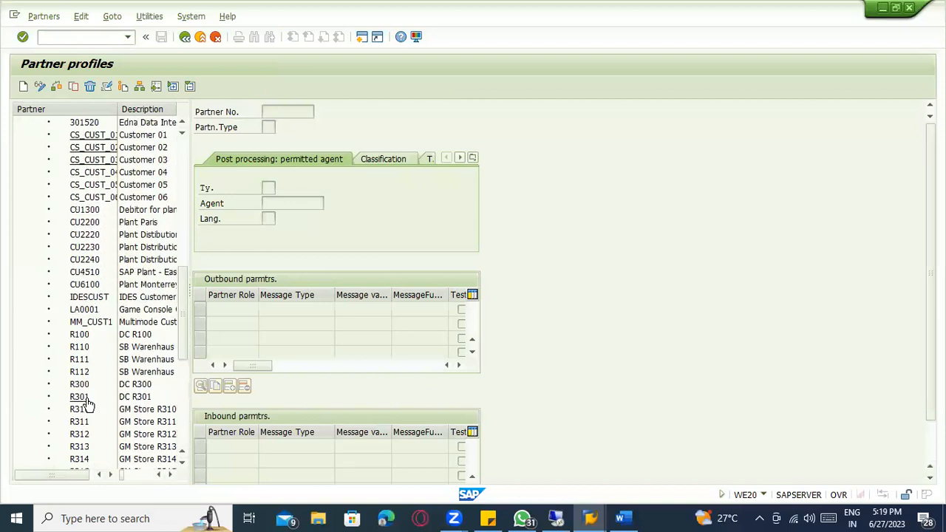
scroll(95, 373, down, 2)
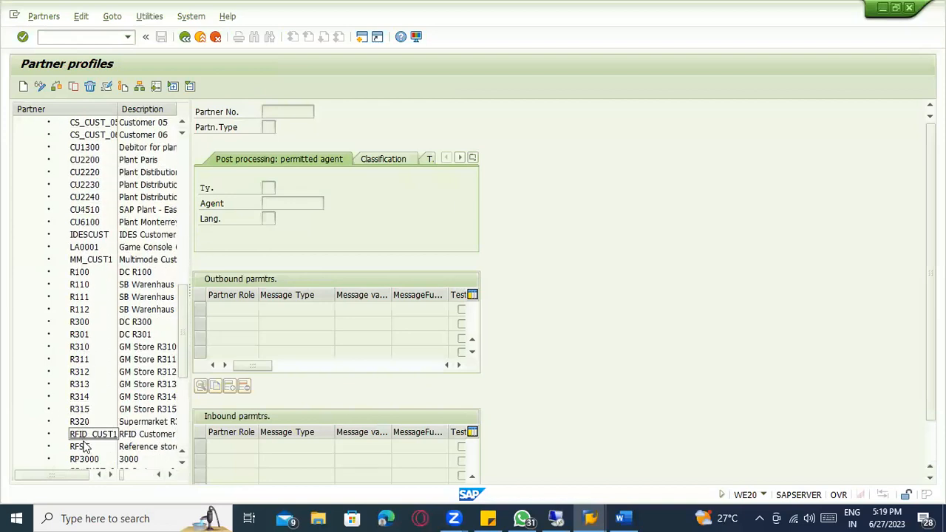
double_click(84, 434)
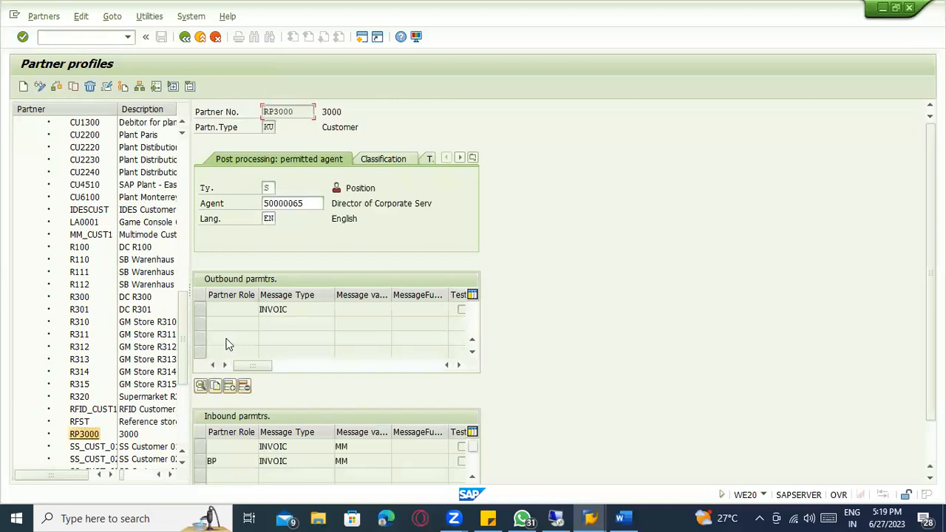
Try to copy RP3000's outbound INVOIC parameter, look through the partner role values and cancel the copy.
click(275, 309)
click(201, 311)
click(215, 385)
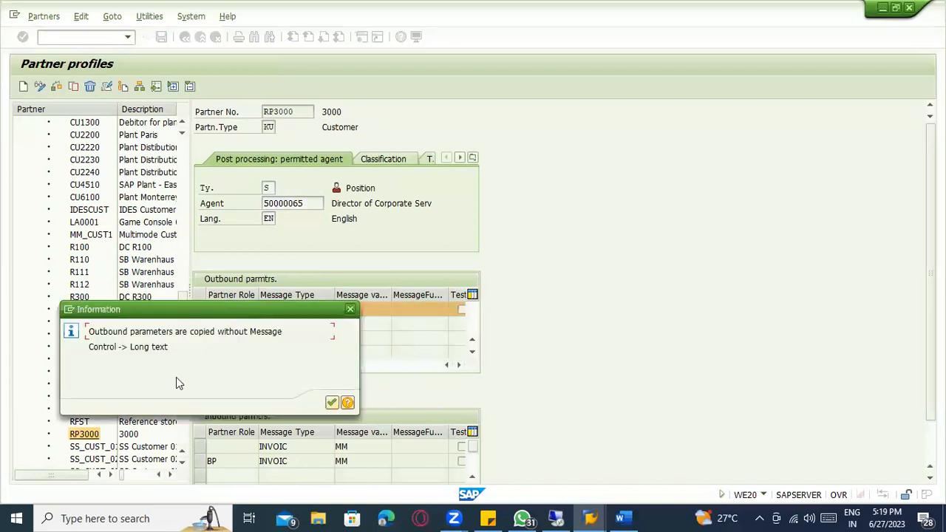
click(336, 403)
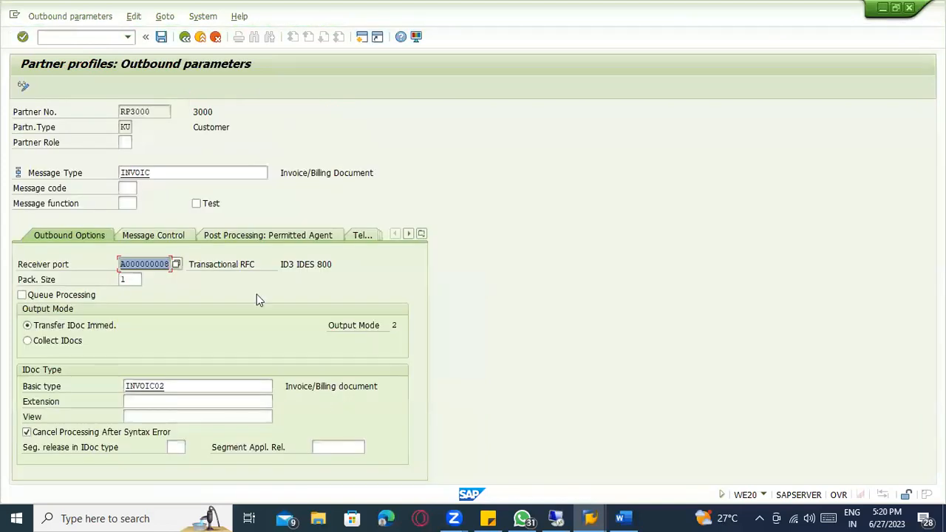
click(132, 143)
click(136, 143)
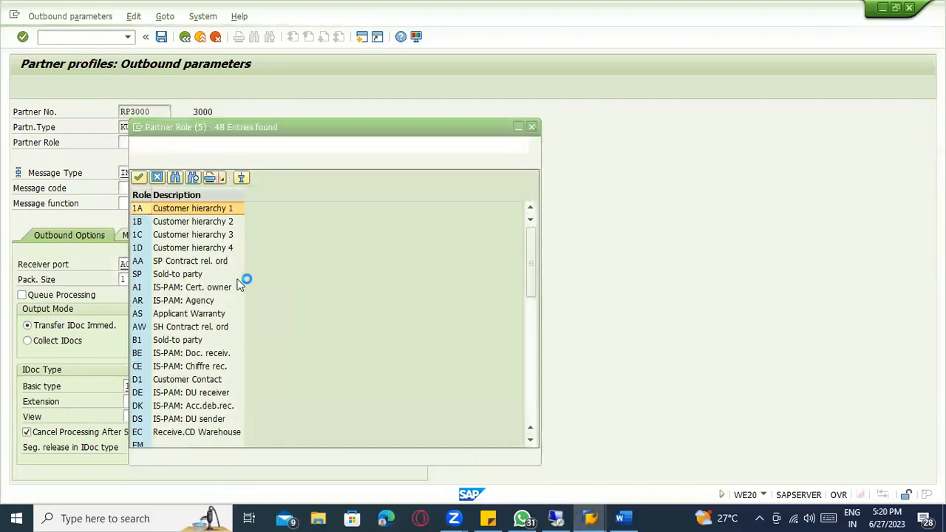
click(530, 129)
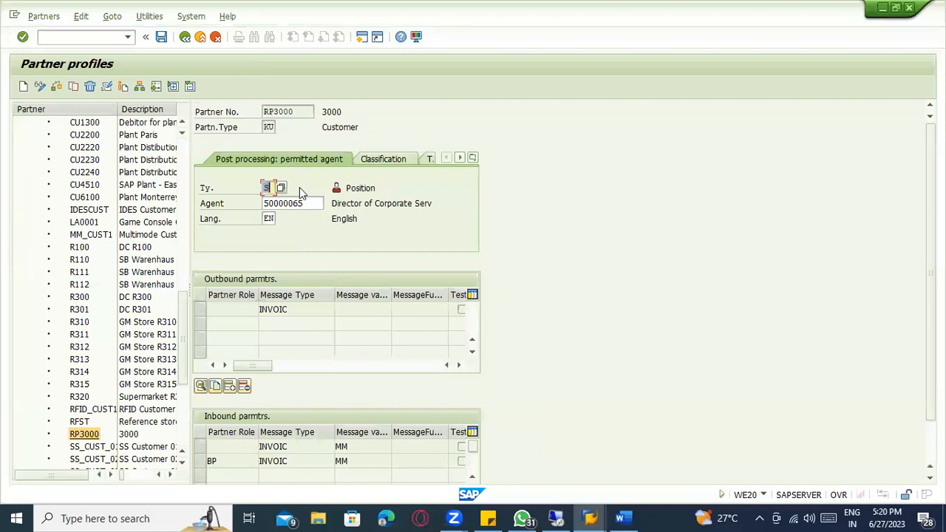
Review the details of RP3000's existing outbound INVOIC parameter and return to the partner profile.
click(294, 310)
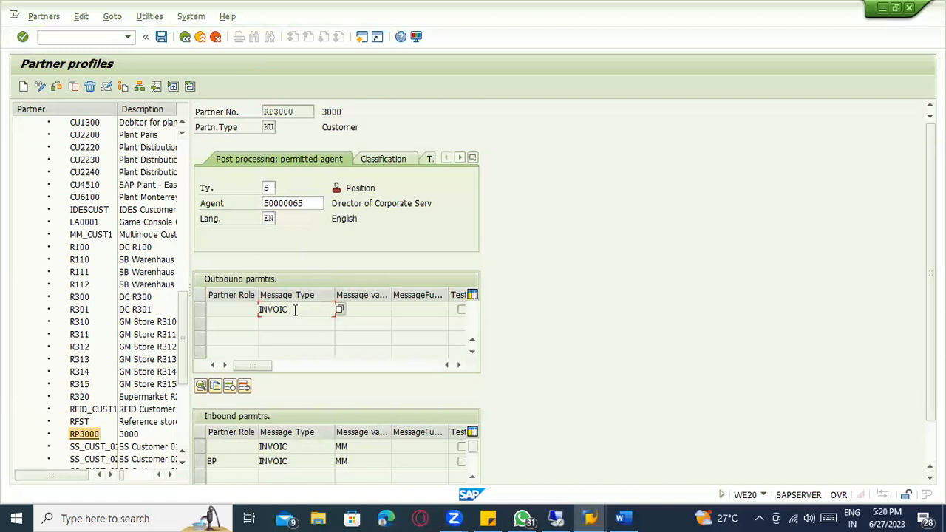
double_click(294, 310)
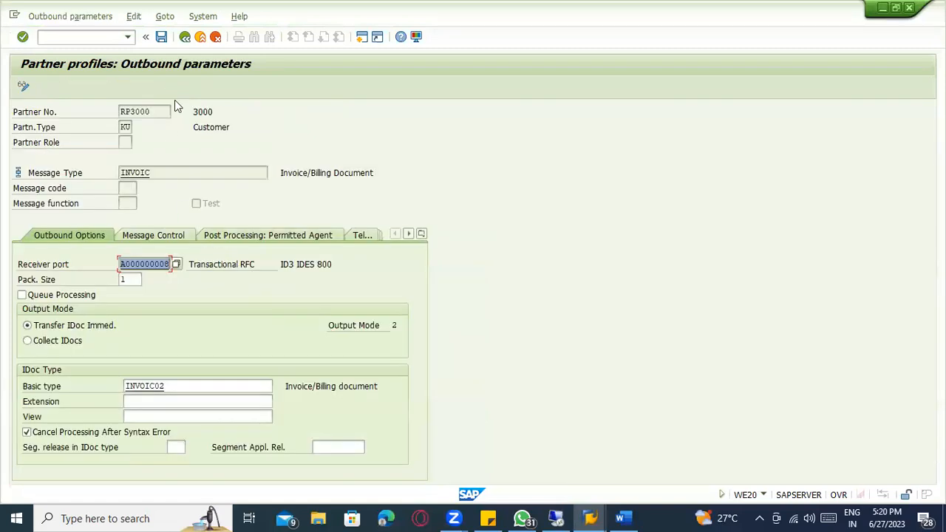
click(185, 37)
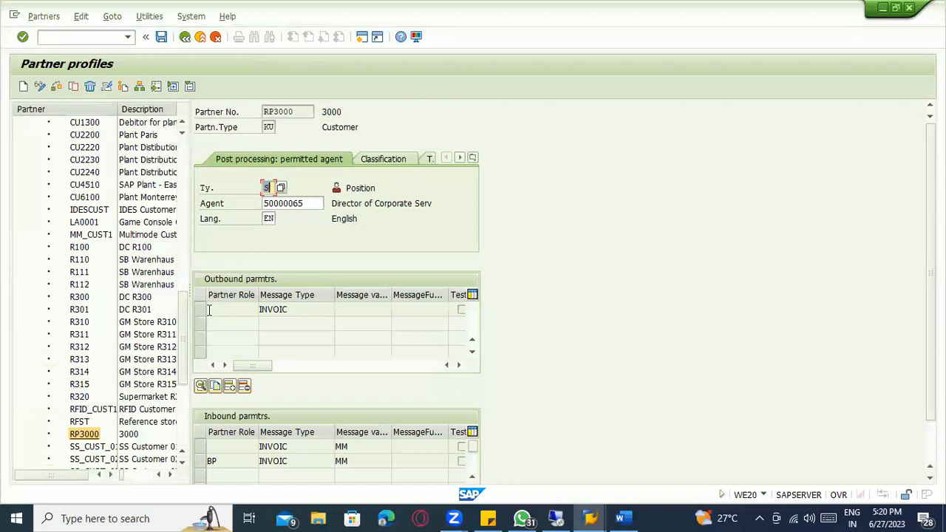
Try to copy RP3000's outbound INVOIC parameter with partner role BP and message code FI.
click(201, 310)
click(217, 385)
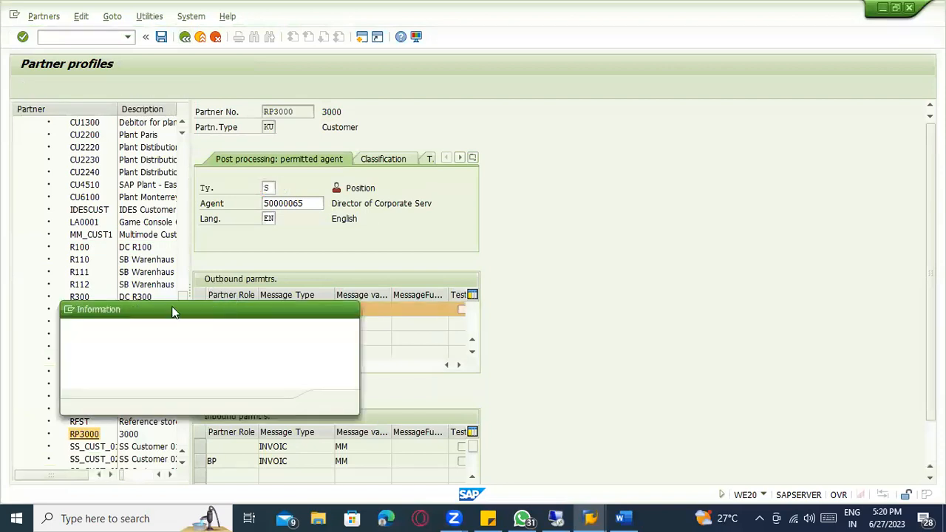
click(332, 403)
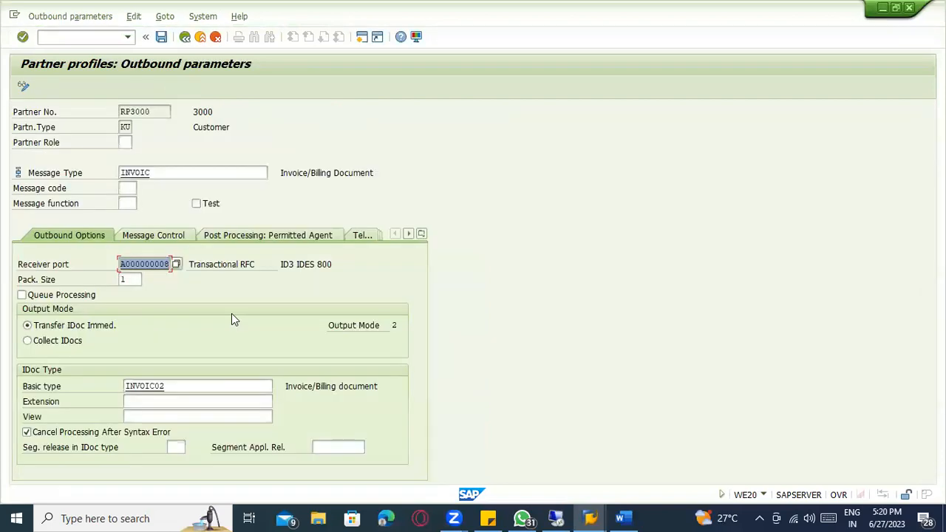
click(129, 143)
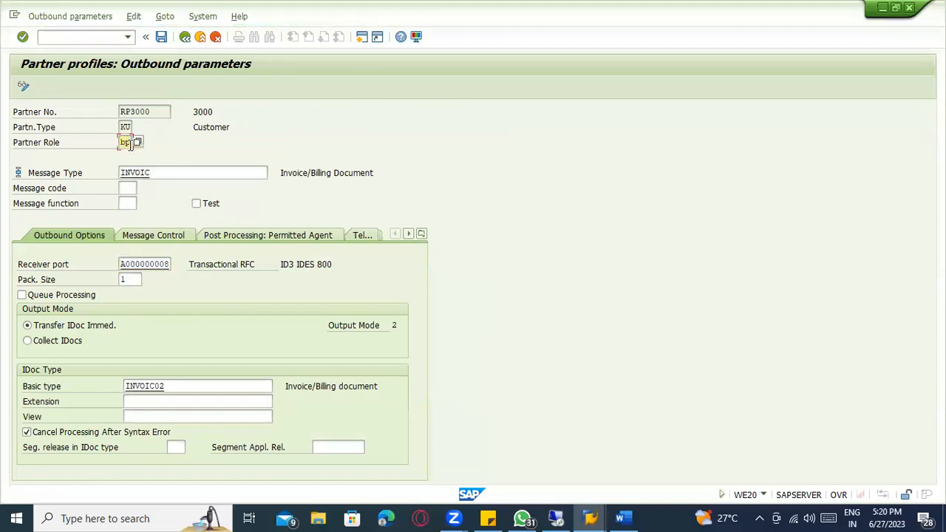
text(bp)
click(127, 189)
key(Return)
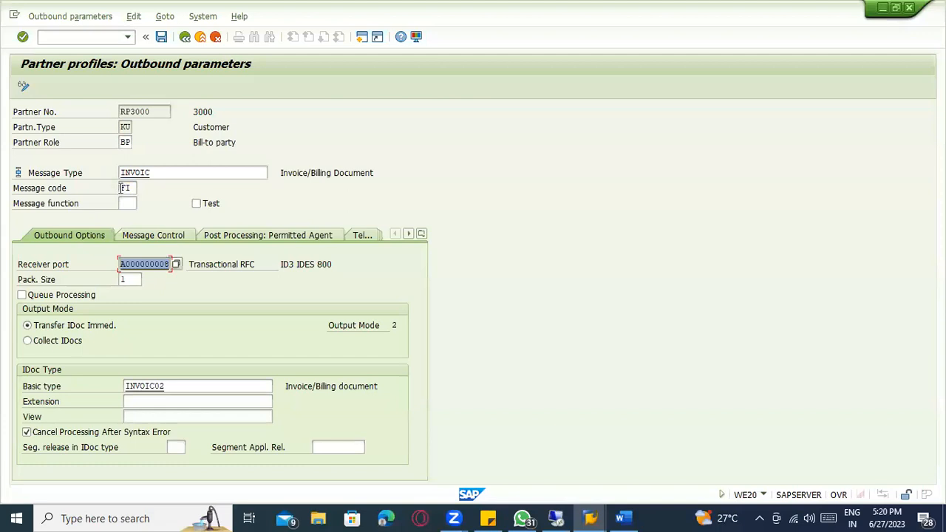
Try to assign message control V3, RD04 and process code SD08 to the copied parameter and read the error's long text.
click(148, 235)
click(23, 417)
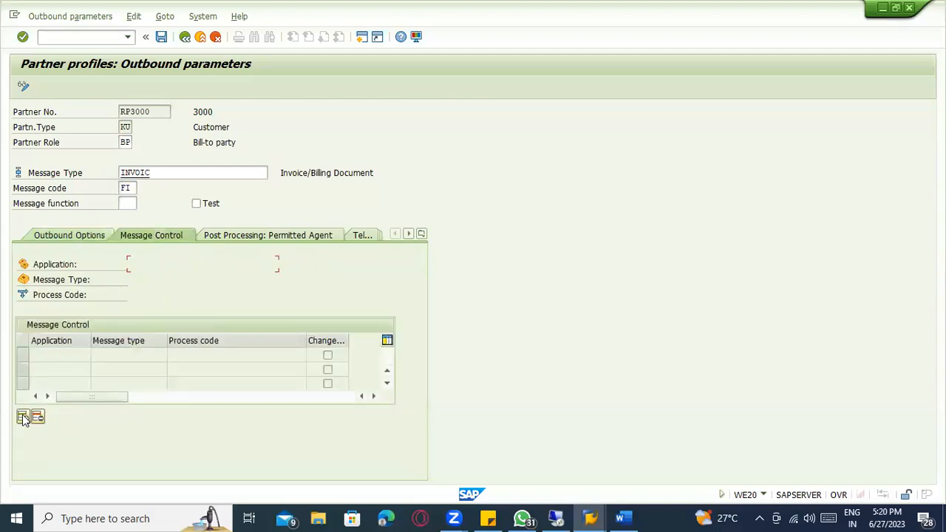
click(68, 357)
click(65, 368)
click(109, 356)
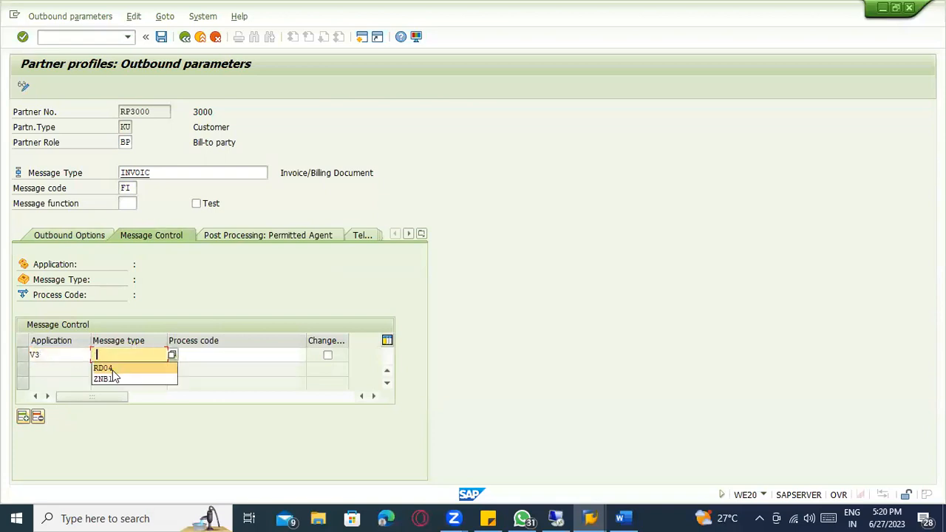
click(112, 370)
click(181, 356)
click(186, 368)
key(Return)
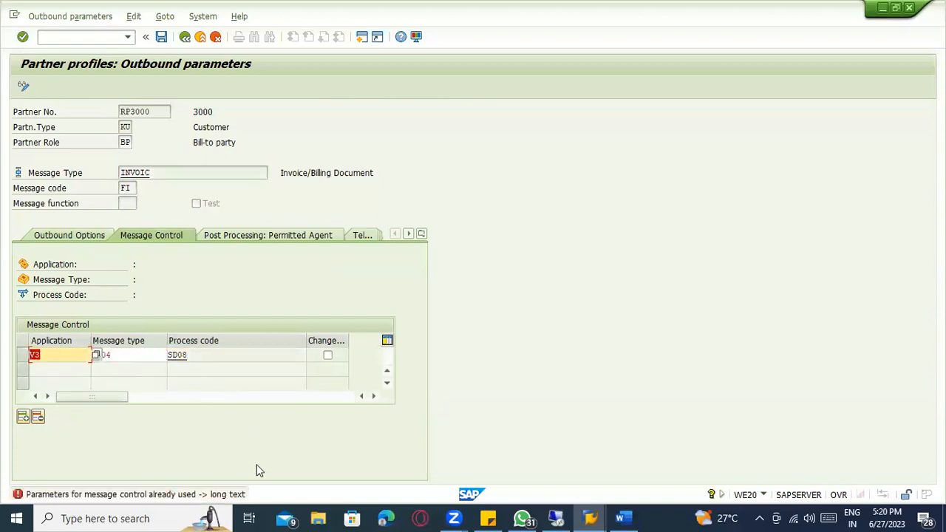
click(224, 495)
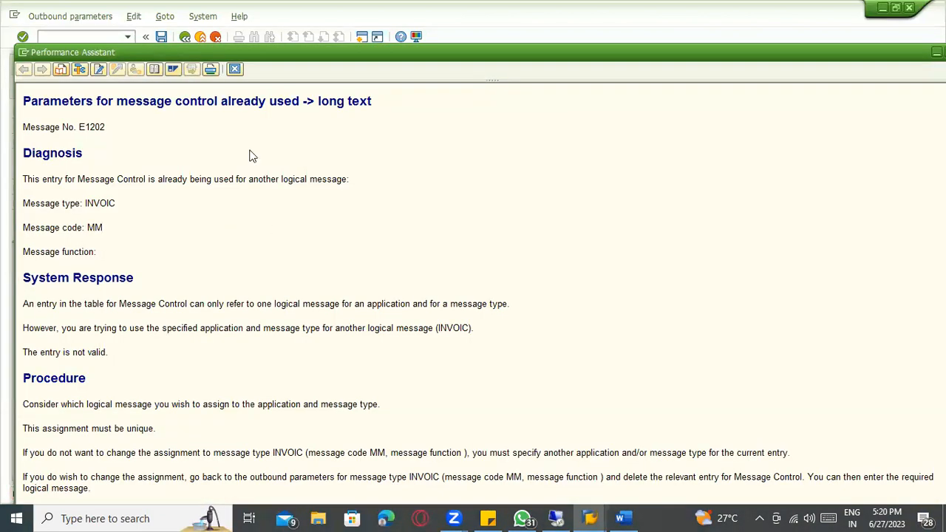
click(233, 70)
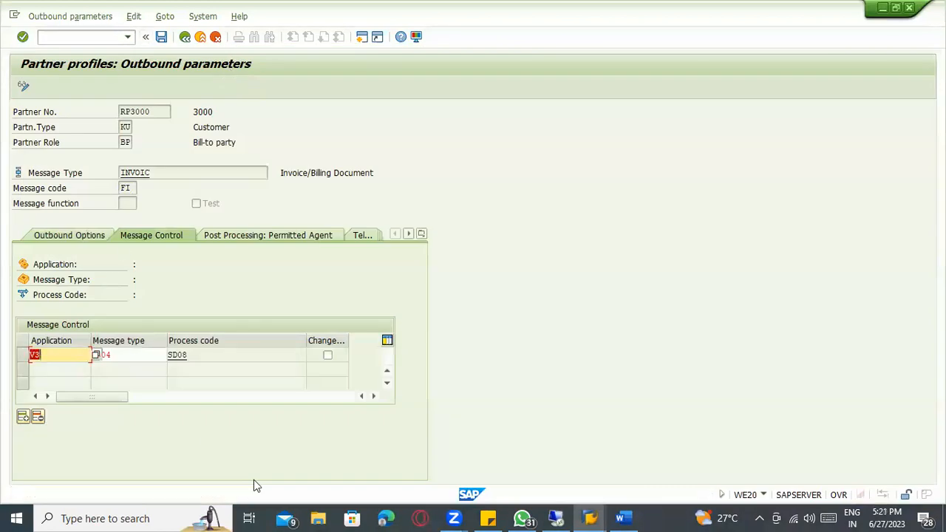
Abandon the copied parameter, restart transaction WE20 and delete the partner profile of customer RP3000.
click(93, 38)
text(/nwe20)
key(Return)
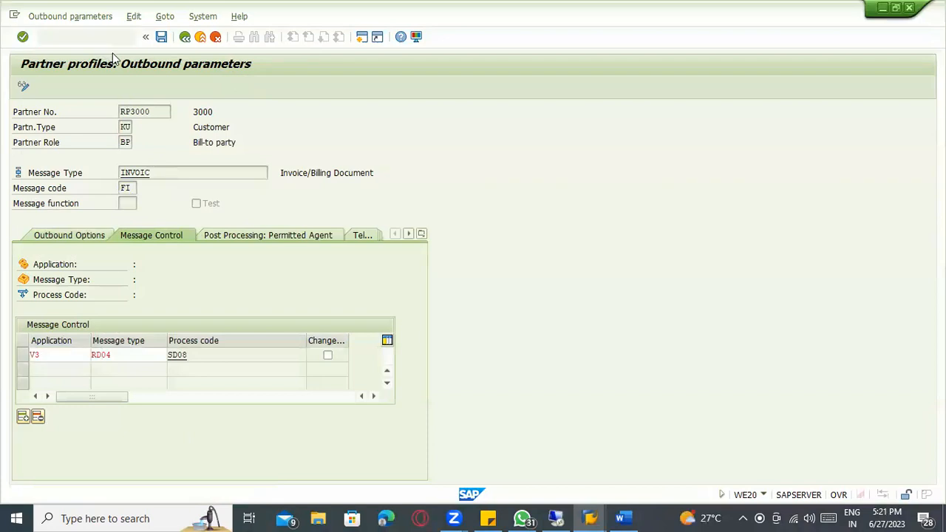
click(82, 198)
click(35, 172)
scroll(122, 436, down, 1)
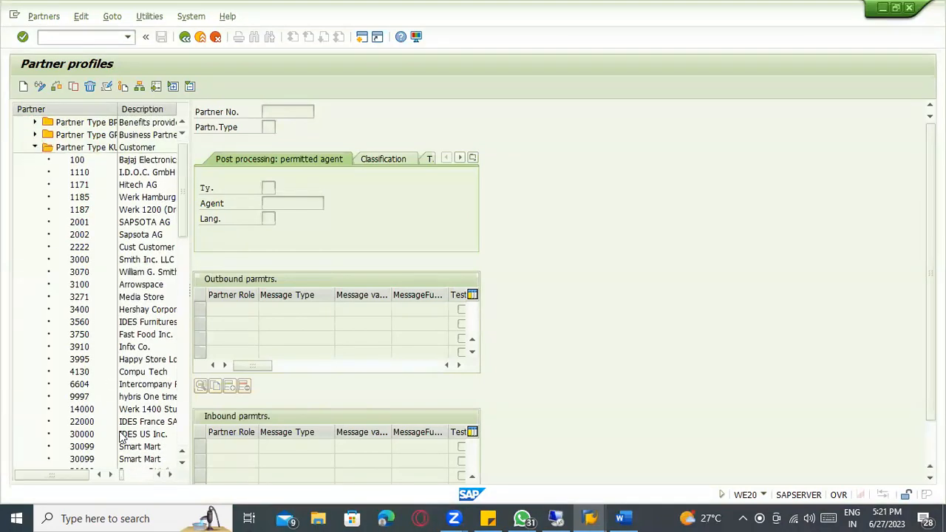
scroll(121, 436, down, 9)
scroll(81, 429, down, 5)
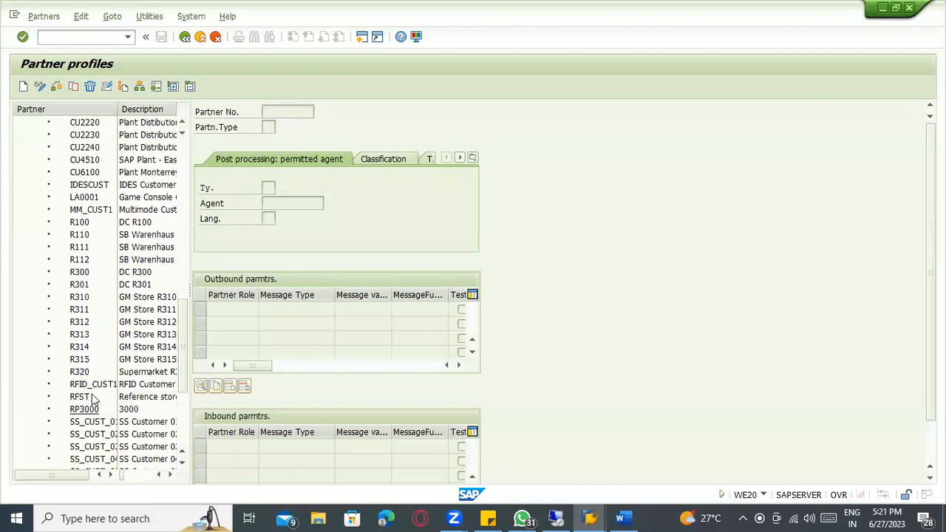
double_click(83, 408)
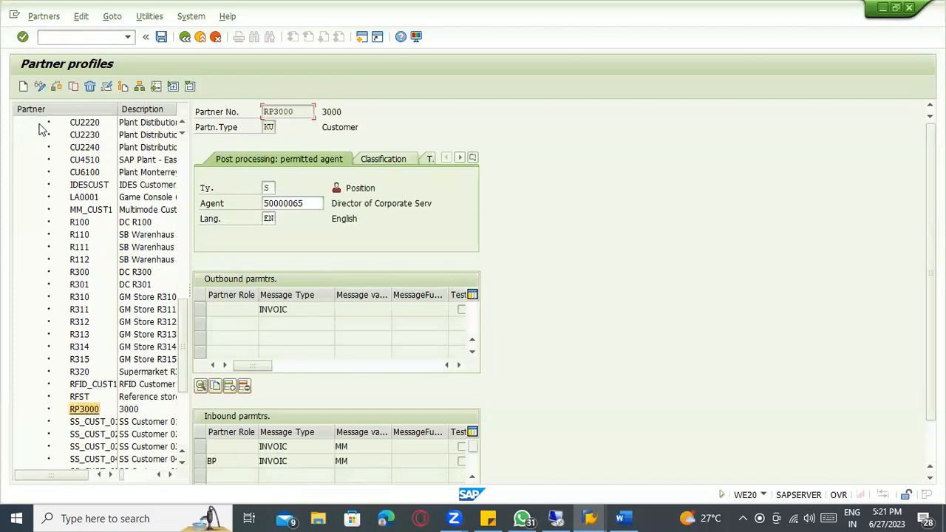
click(89, 88)
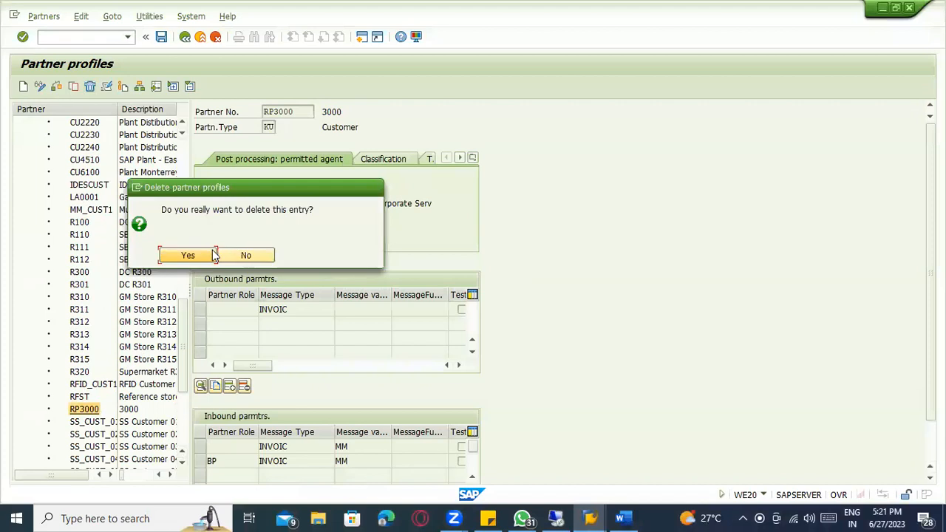
key(Return)
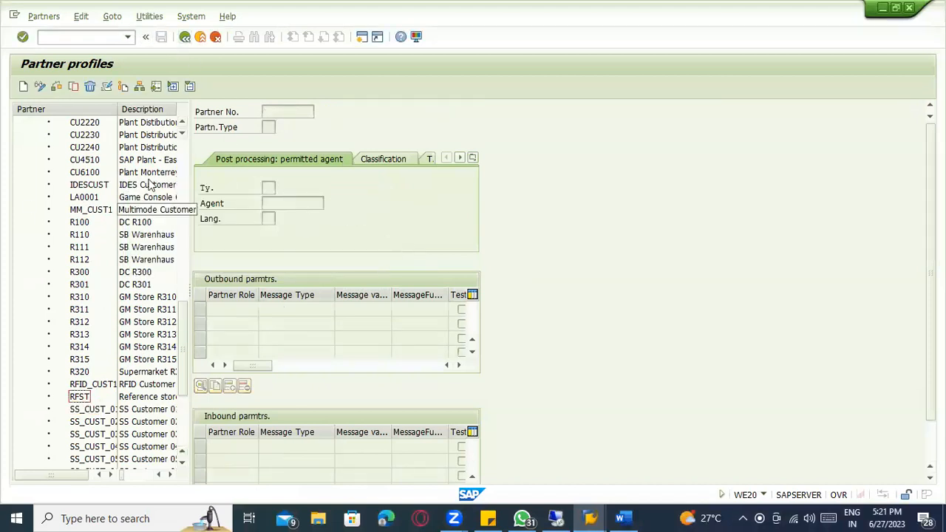
Reload WE20 and copy the Werk Hamburg 1000 customer profile to partner RP3000 with partner type KU.
click(72, 35)
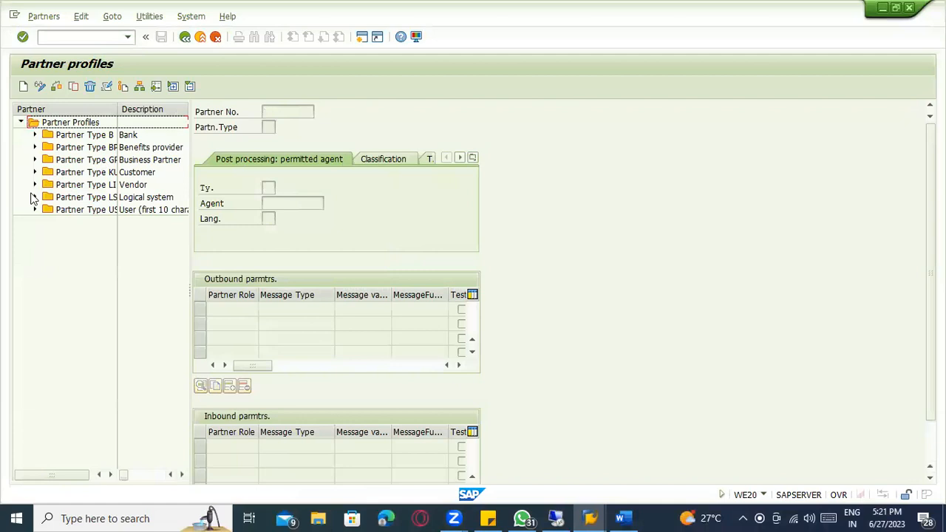
click(34, 172)
scroll(95, 321, down, 1)
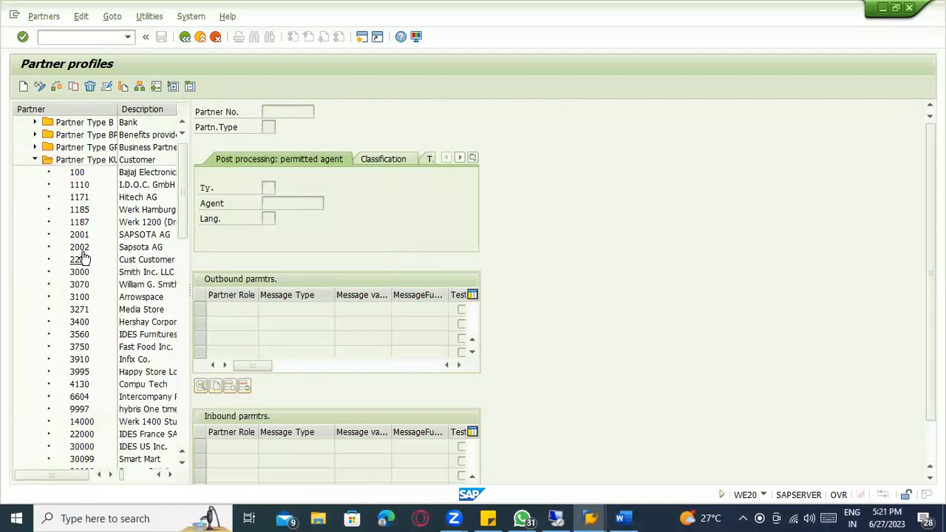
double_click(79, 210)
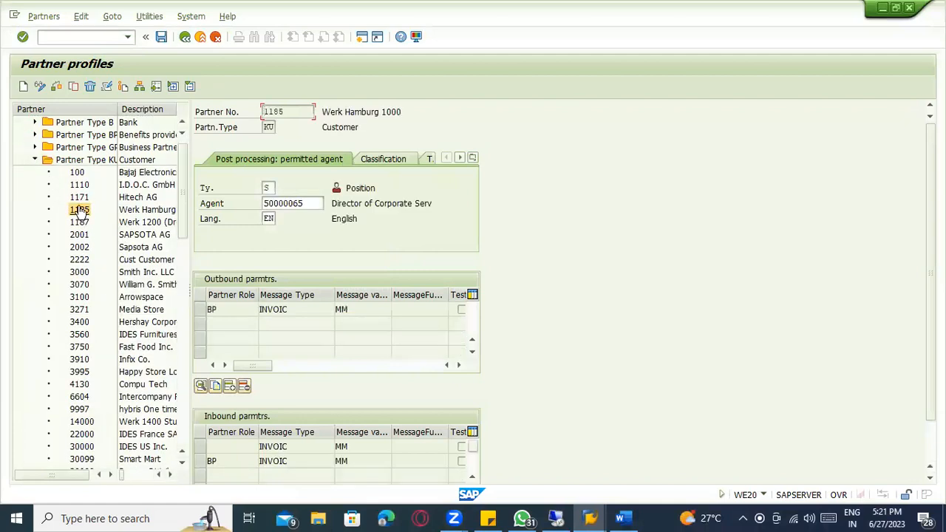
click(73, 86)
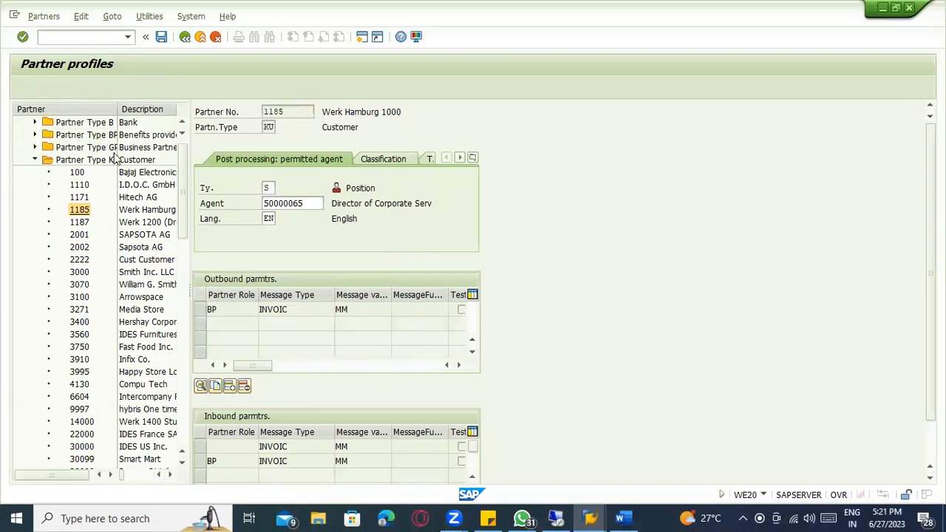
click(141, 347)
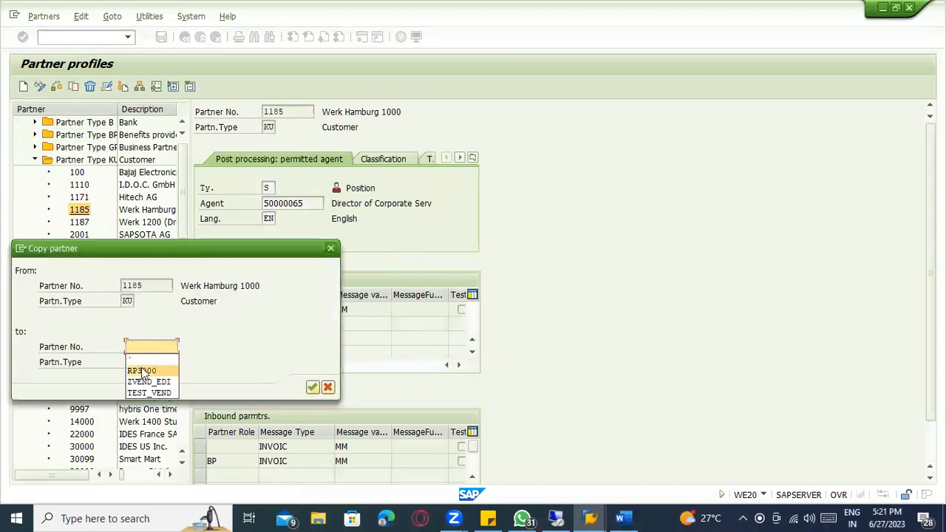
click(129, 360)
click(131, 361)
click(132, 376)
click(311, 389)
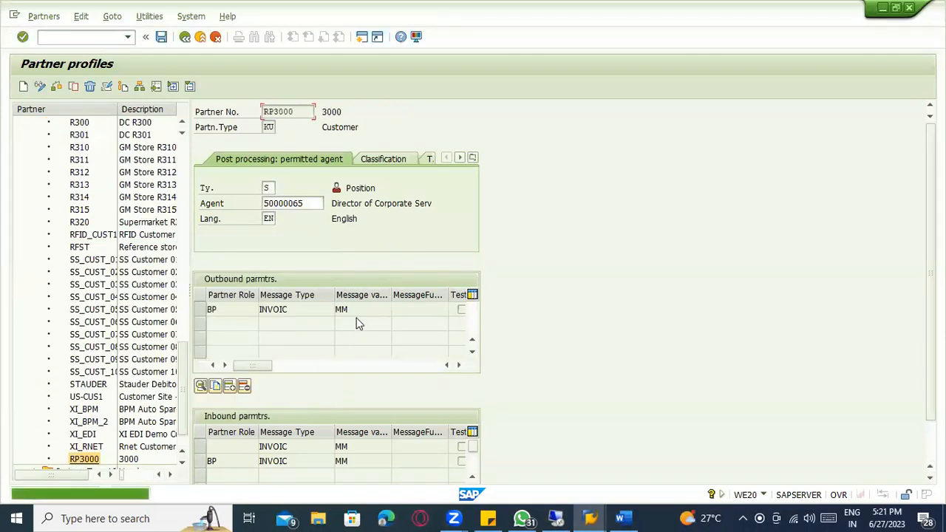
Review the outbound options and message control of RP3000's copied BP INVOIC parameter and return to the profile.
double_click(286, 309)
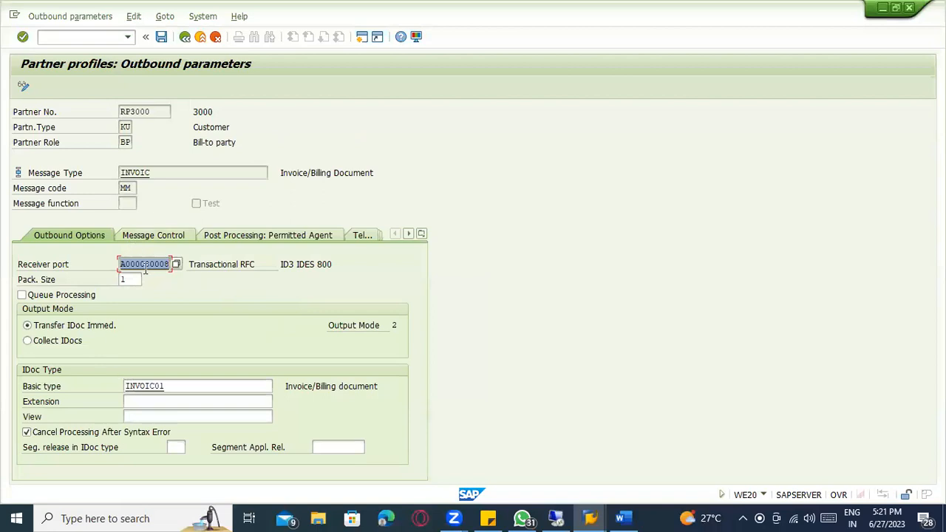
click(153, 236)
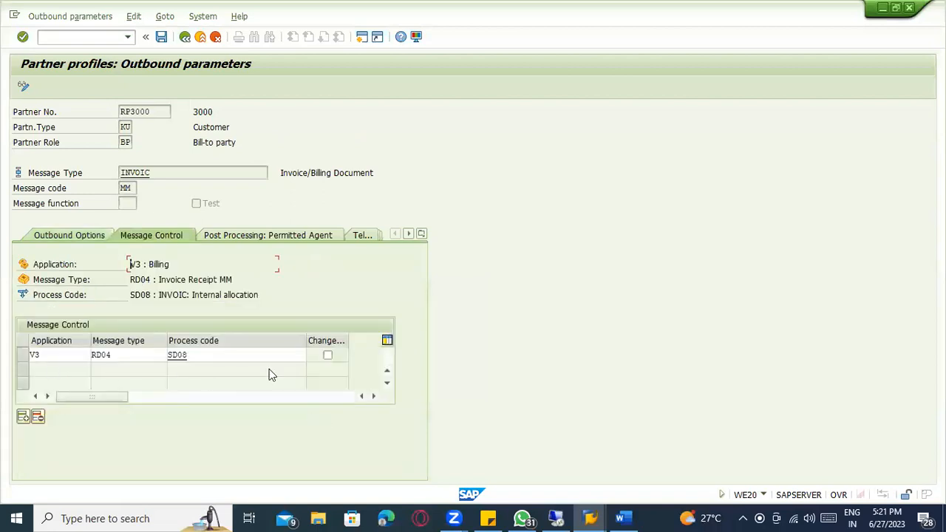
click(185, 37)
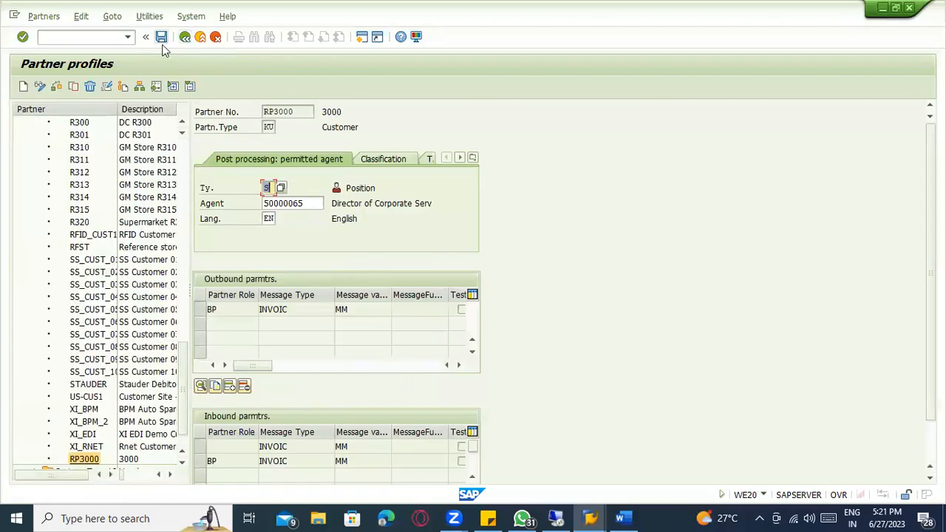
Switch to the other session and check the RD04 billing output condition entry for sales organization 1000 in VV31.
key(alt+Tab)
click(52, 39)
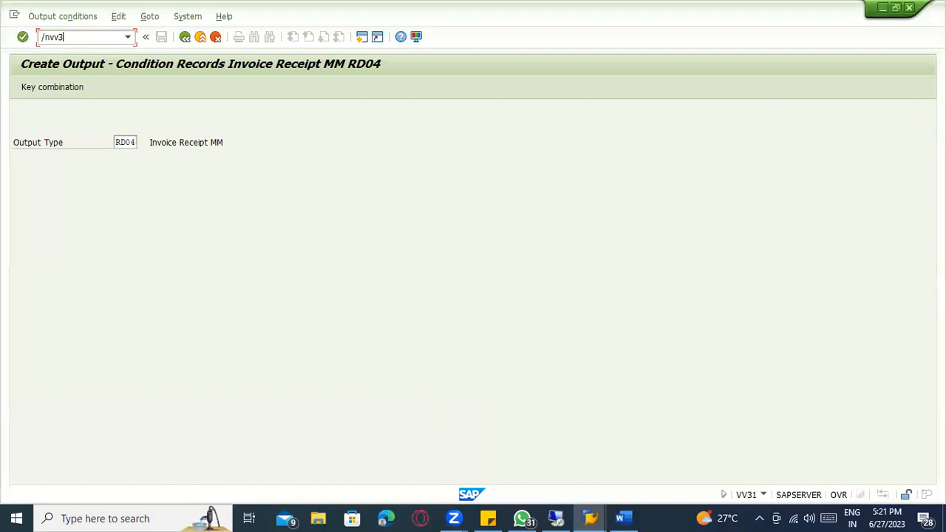
key(Return)
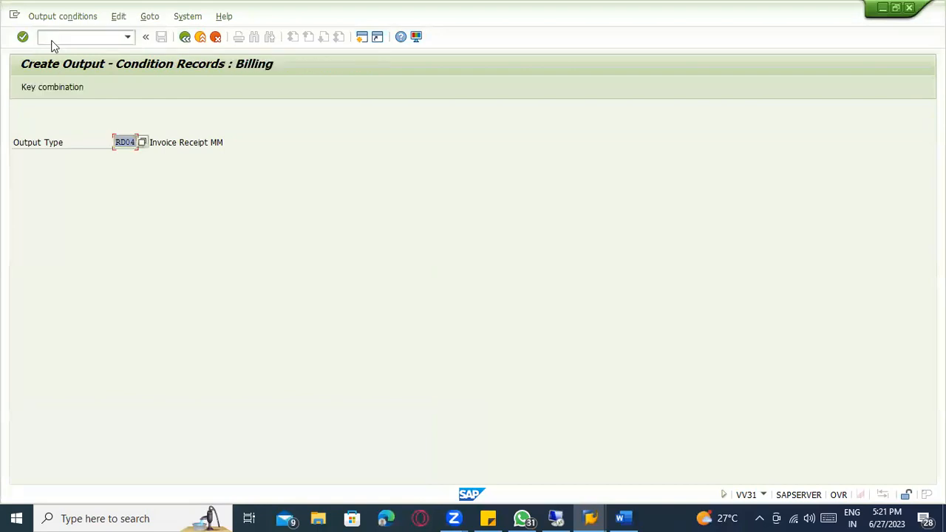
key(Return)
click(71, 22)
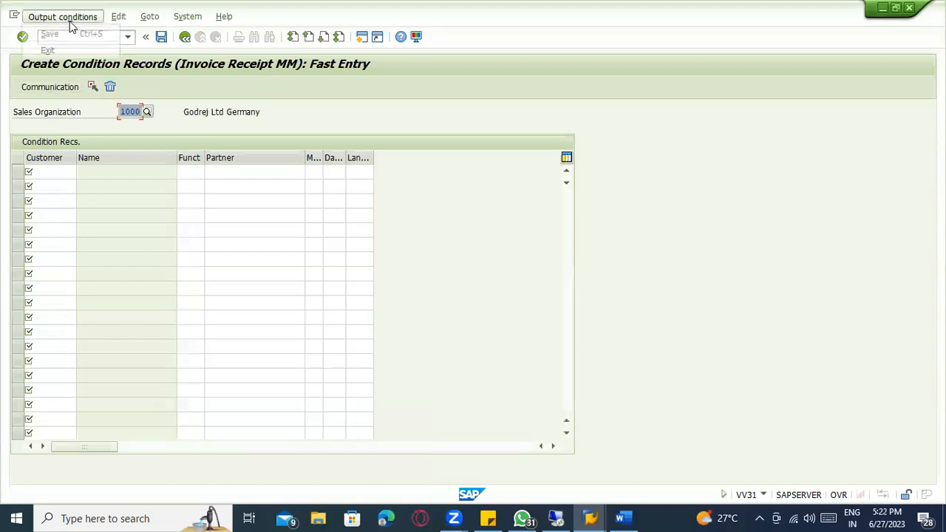
click(184, 36)
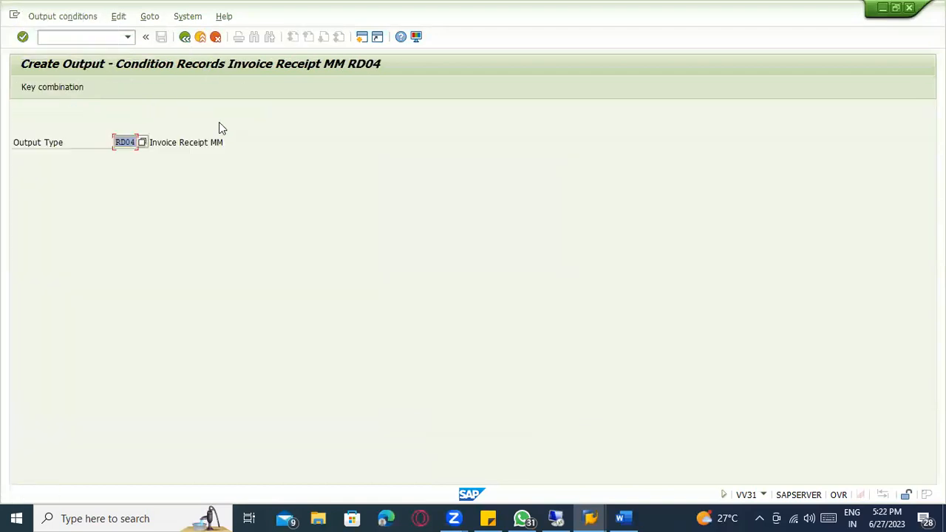
Start transaction VF01 and create the intercompany billing for the proposed delivery.
click(92, 37)
text(/n)
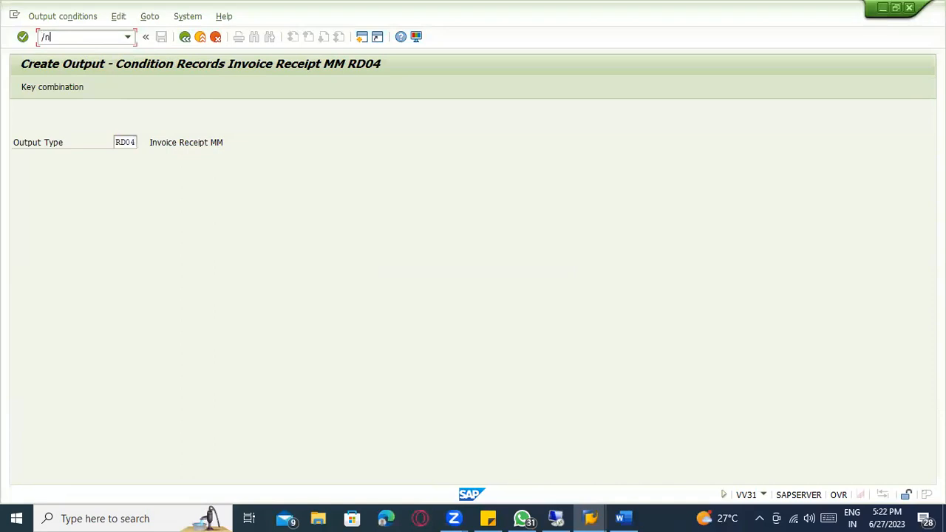
text(vf01)
key(Return)
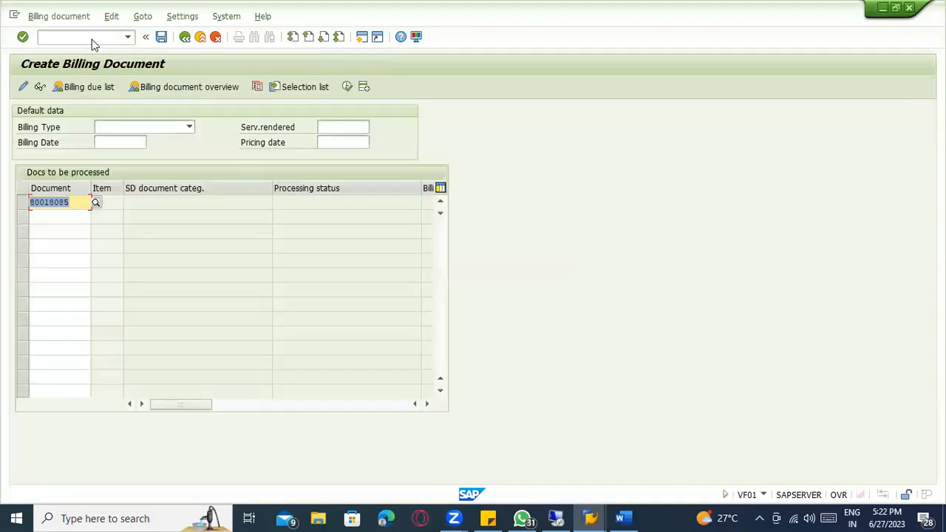
key(Return)
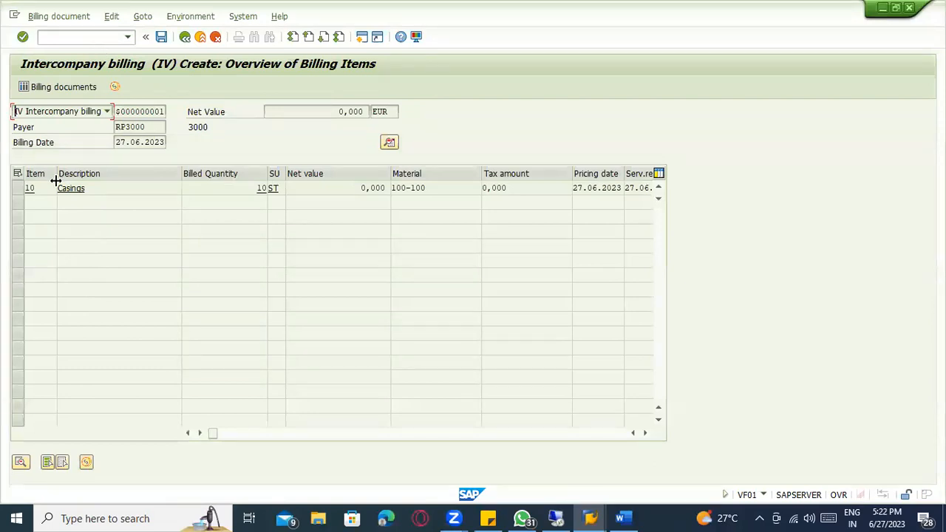
Check the RD04 EDI output in the billing document's header output and save the intercompany billing document.
click(19, 189)
click(175, 19)
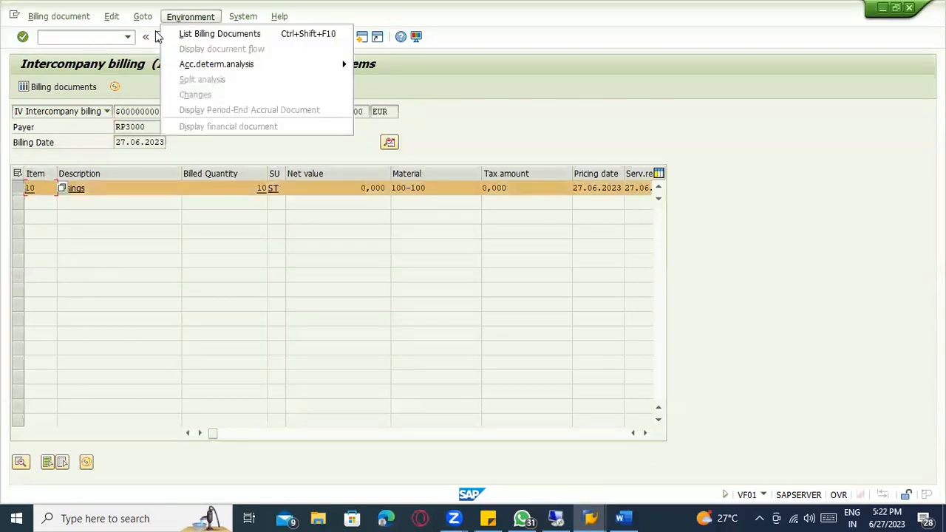
click(143, 16)
mouse_move(160, 34)
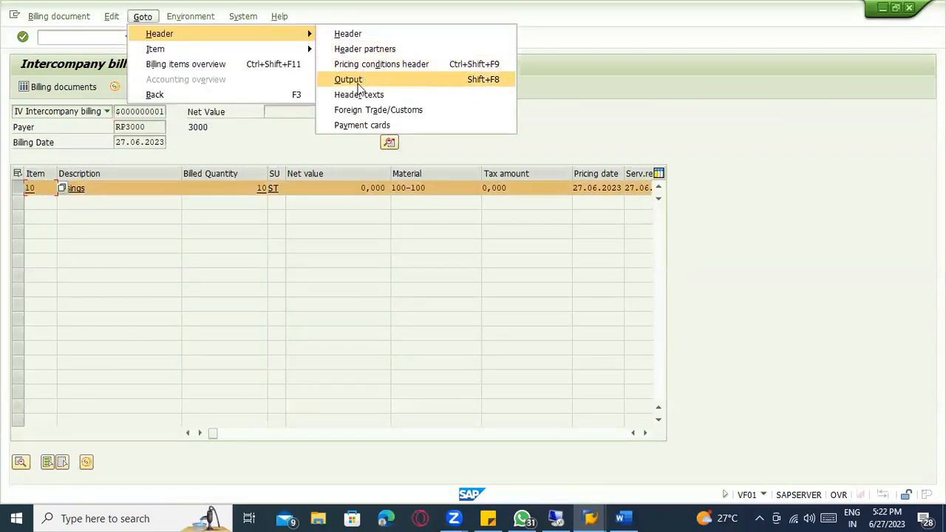
click(363, 76)
click(70, 171)
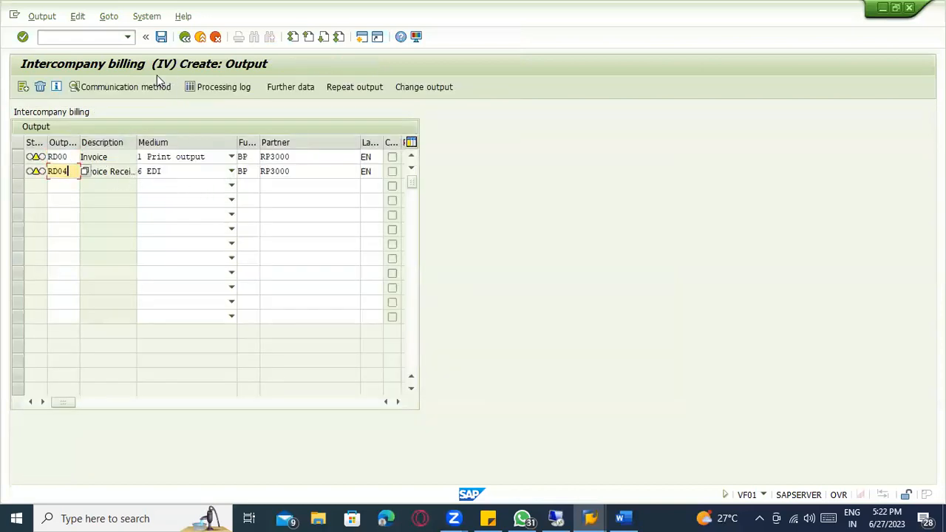
click(163, 42)
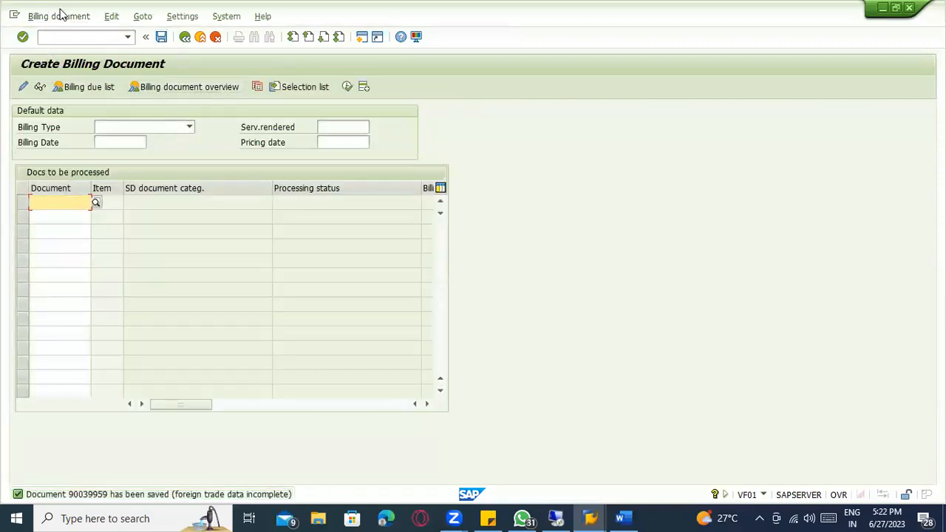
Display the saved intercompany billing document and check the RD04 EDI line in its header output.
click(62, 16)
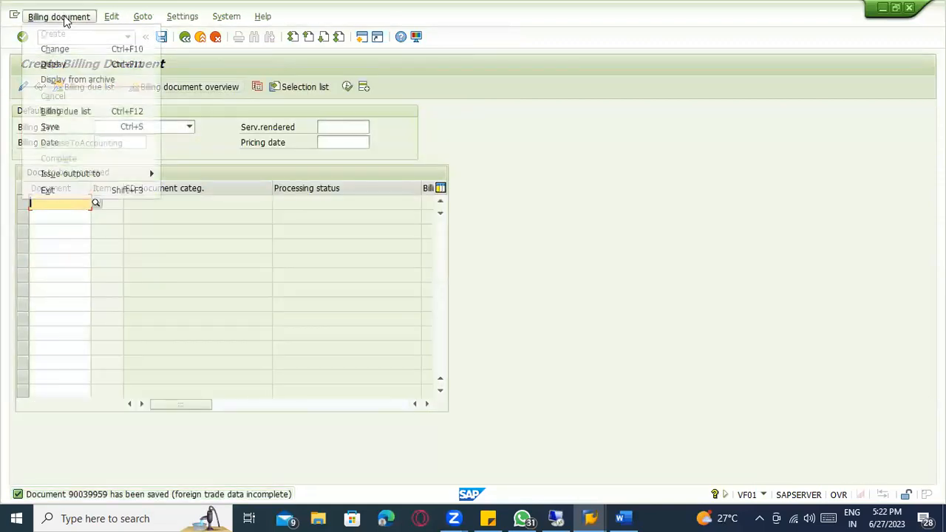
click(81, 64)
key(Return)
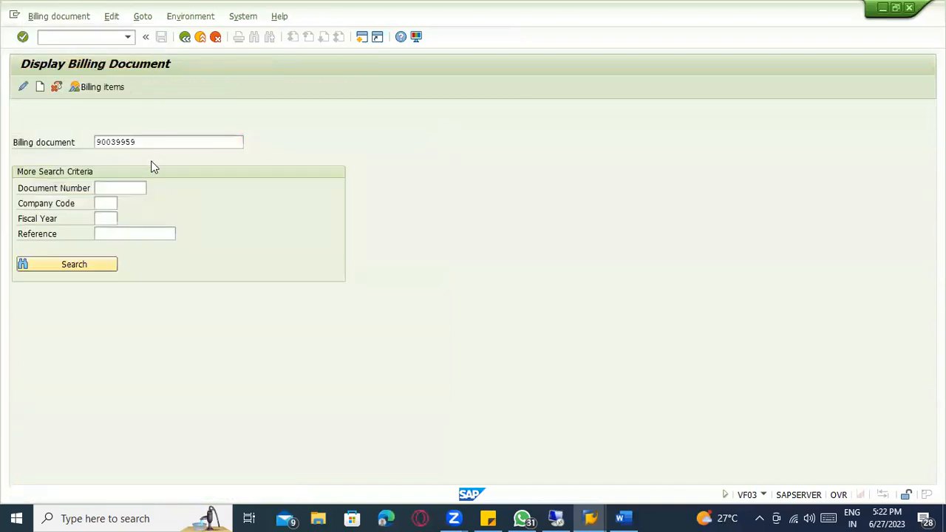
click(29, 186)
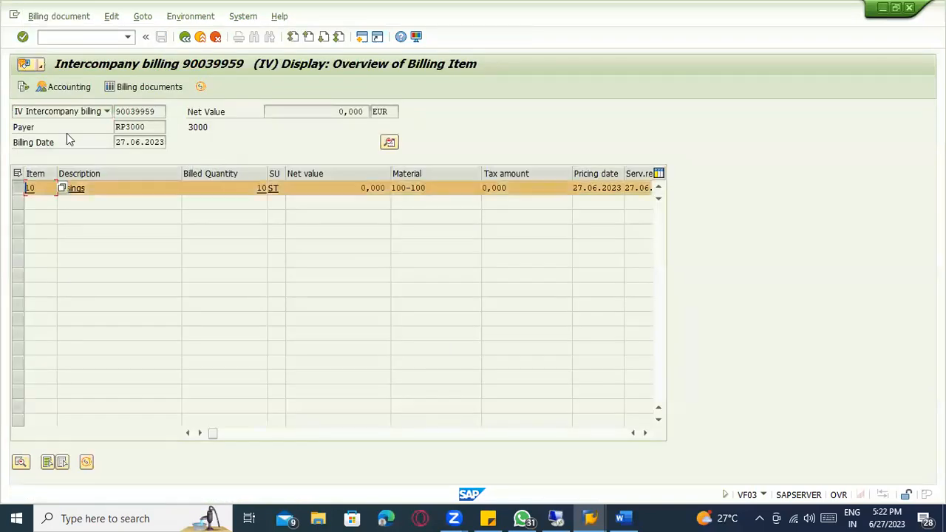
click(143, 17)
mouse_move(221, 33)
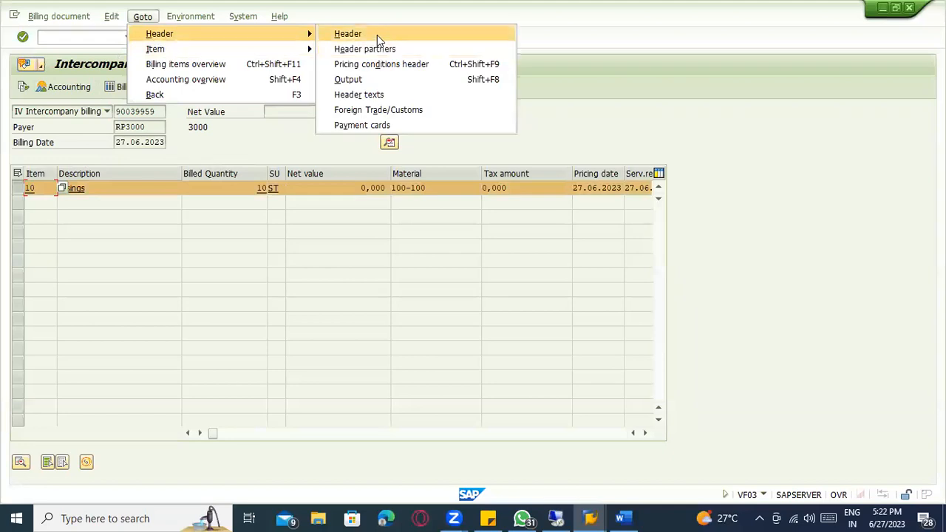
click(378, 77)
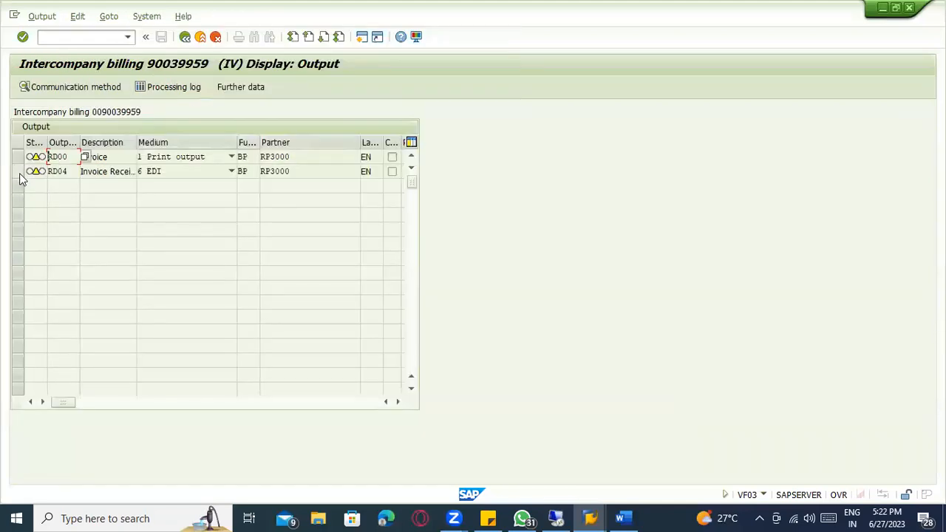
click(21, 175)
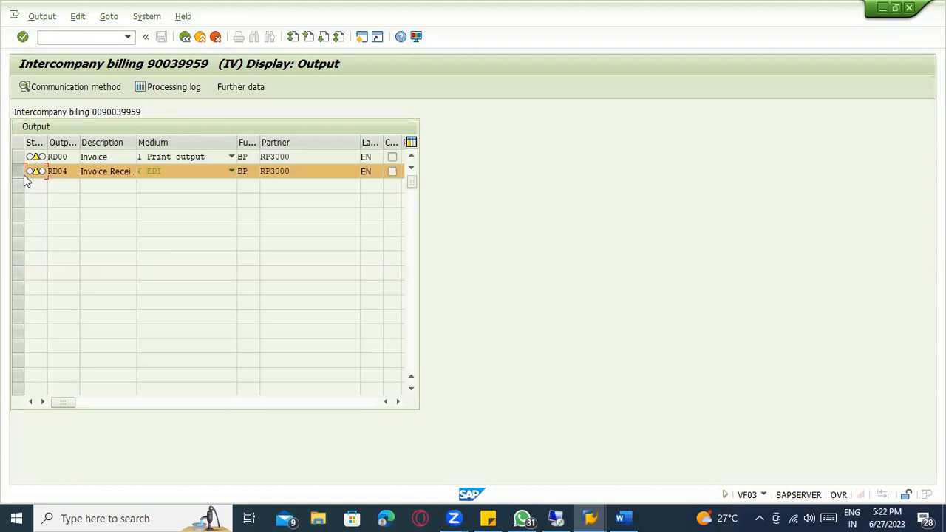
Try to start transaction VF31 in an additional session from the billing document's output display.
click(97, 39)
text(/ovf31)
key(Return)
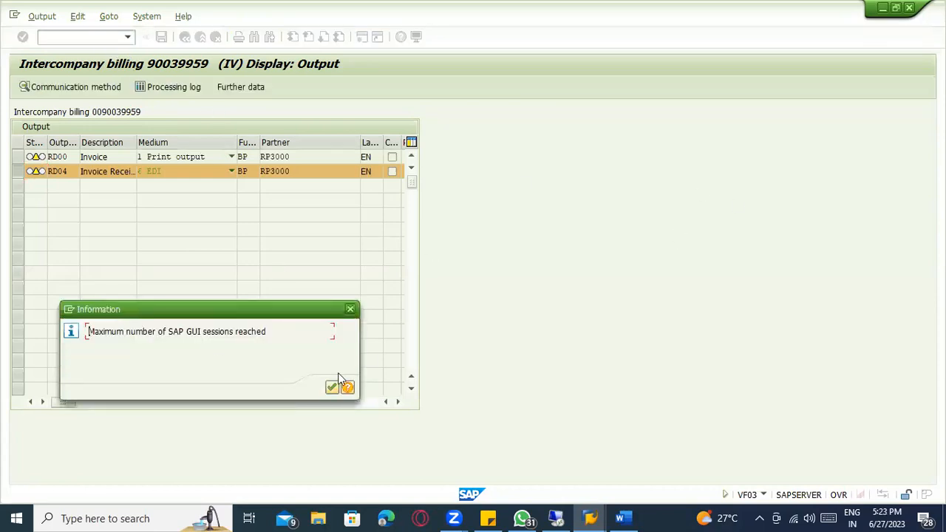
click(332, 389)
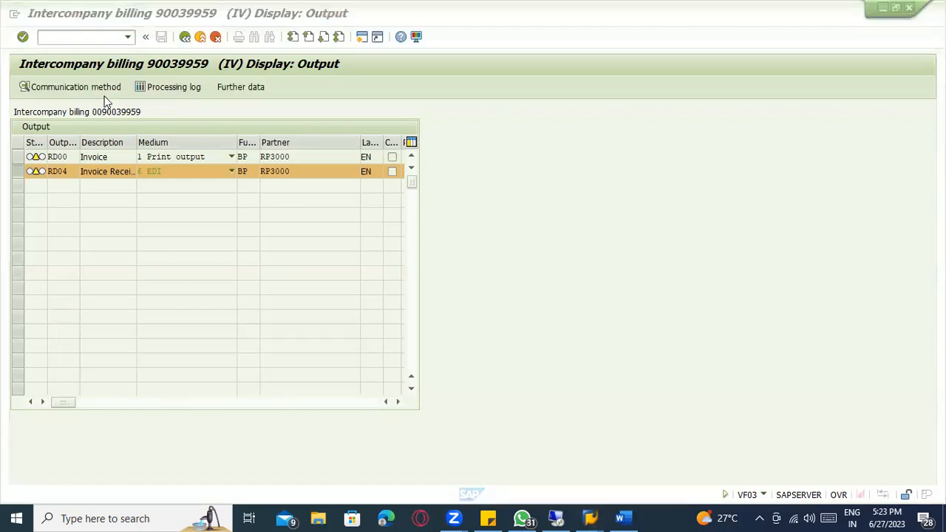
Switch to the partner profiles session, start transaction VF31 and run output type RD04 for the intercompany billing document just saved.
key(alt+Tab)
click(70, 37)
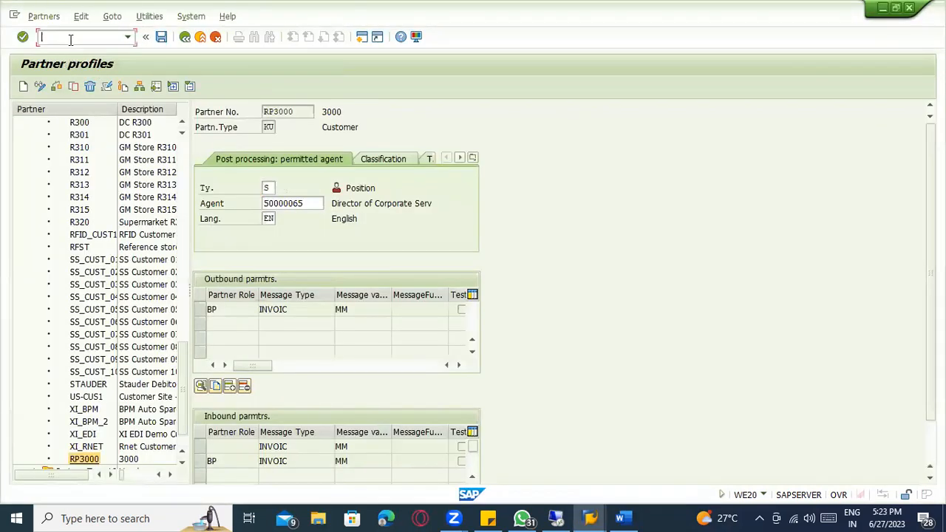
key(Return)
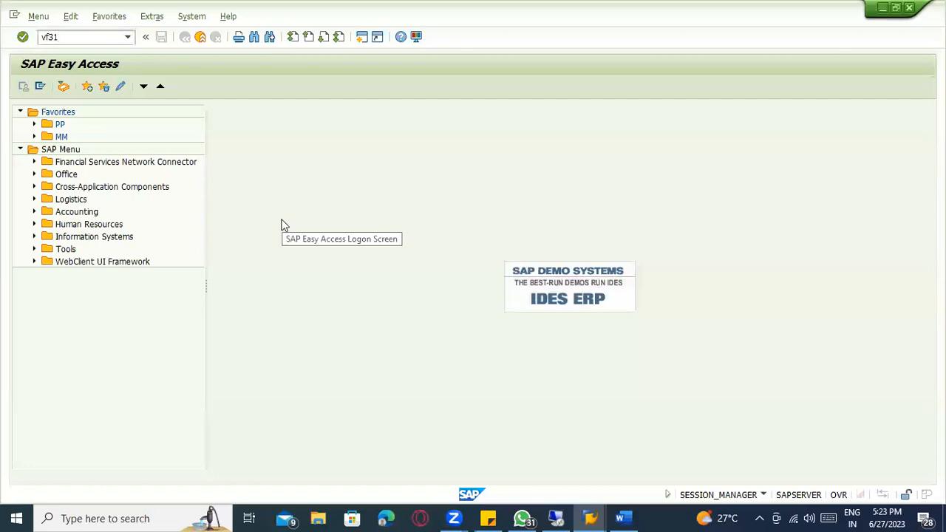
key(Return)
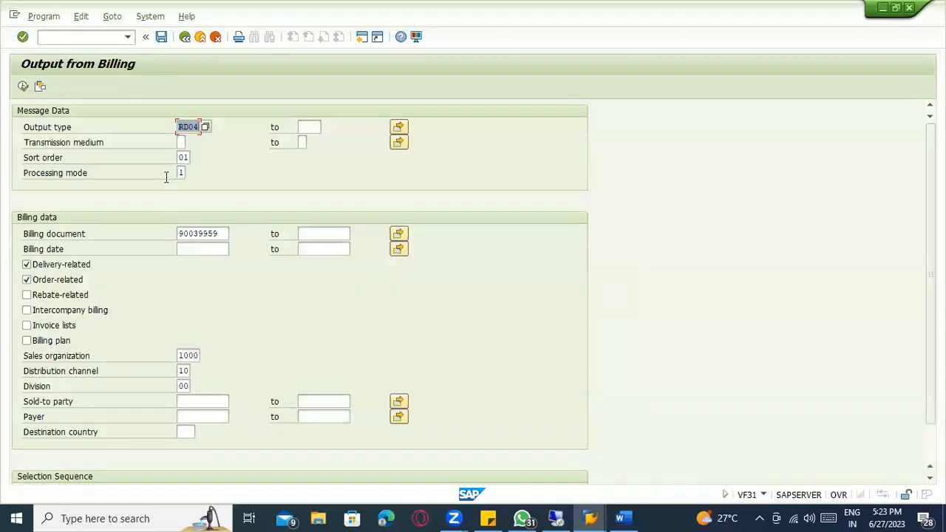
click(220, 233)
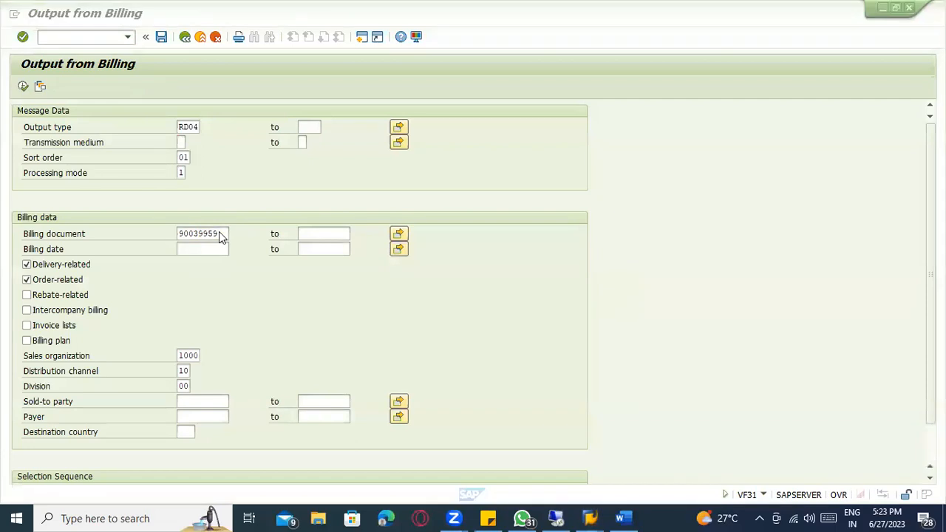
key(alt+Tab)
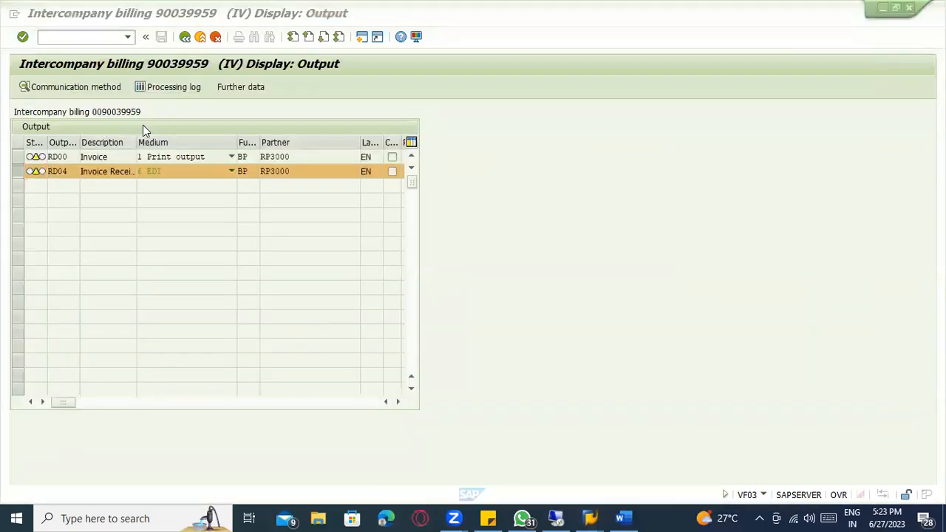
key(alt+Tab)
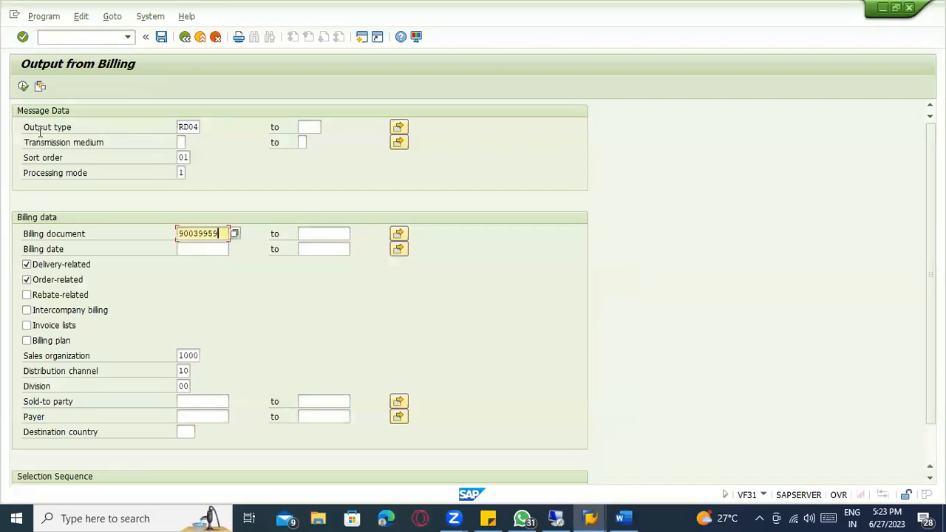
click(22, 89)
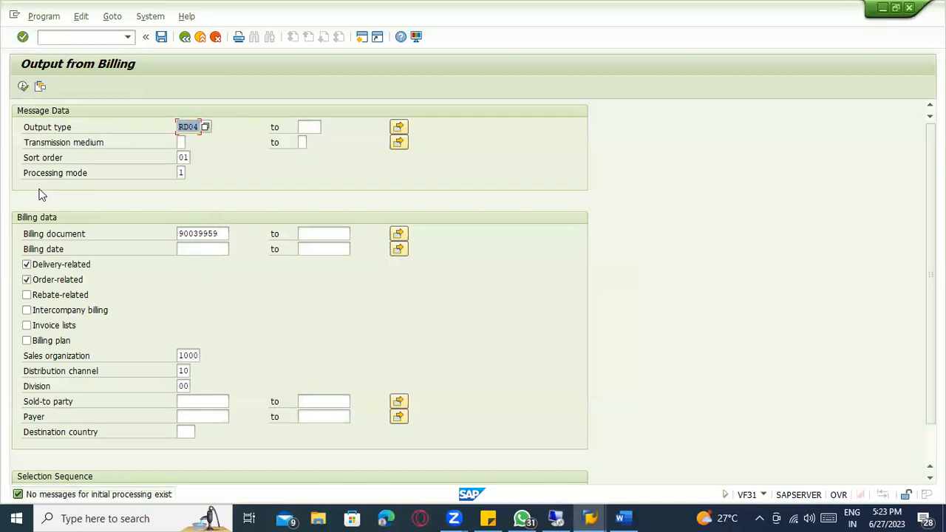
Restrict the billing output selection to intercompany billing, without delivery-related and order-related documents, and execute it.
click(27, 264)
click(27, 280)
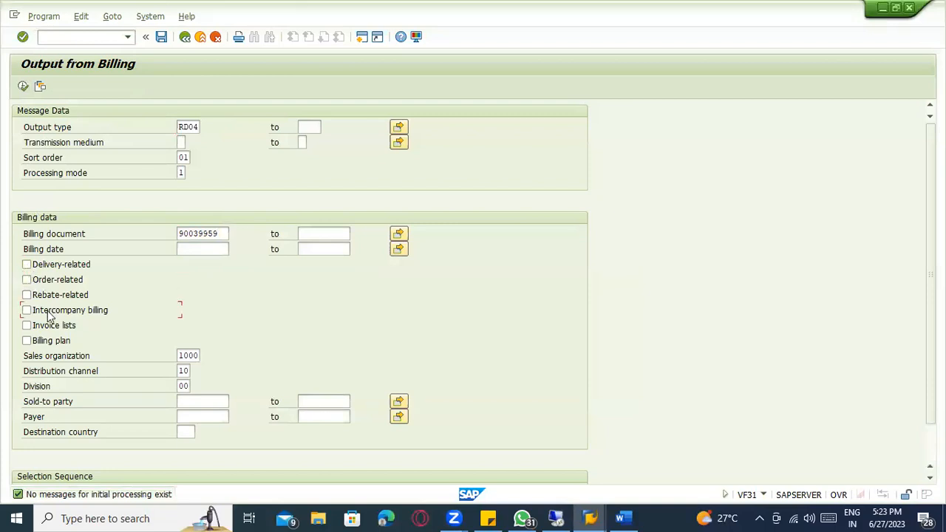
click(23, 85)
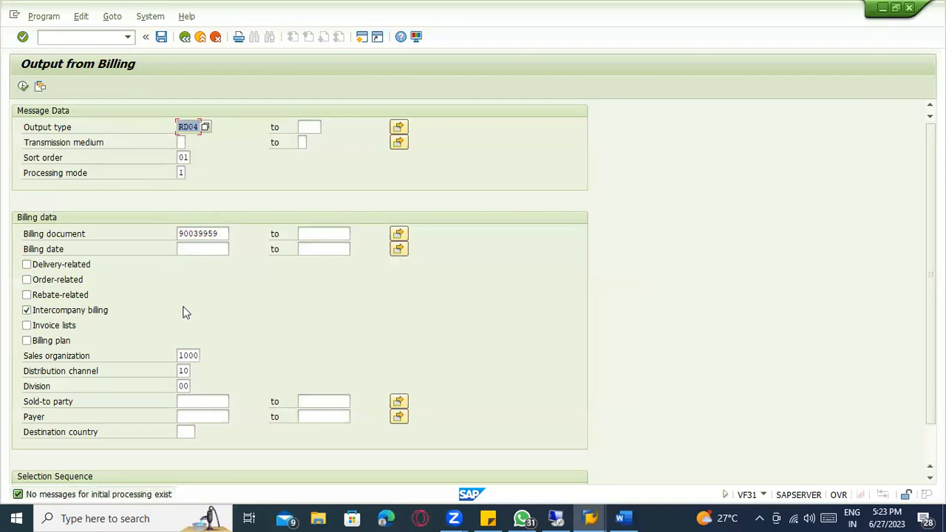
Set the billing output's processing mode to 2, Repeat Processing, and execute the selection.
scroll(175, 344, down, 1)
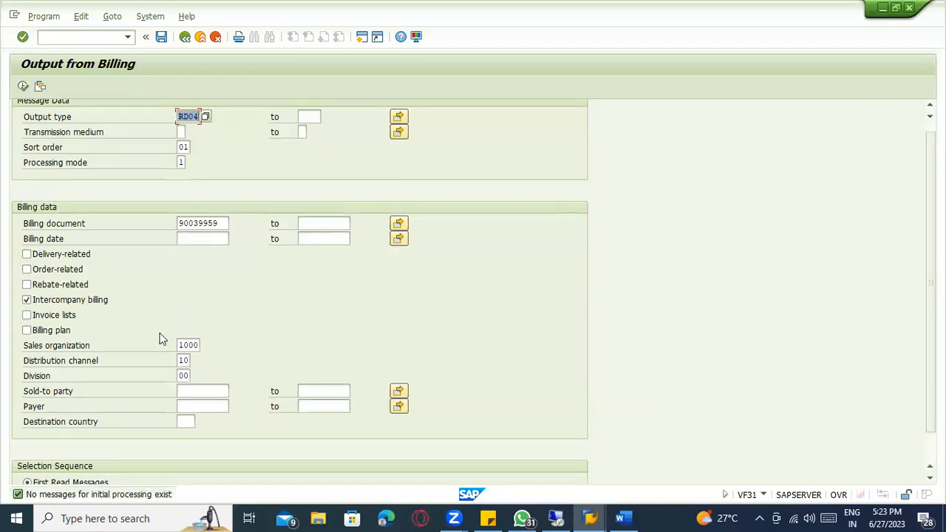
scroll(158, 363, down, 2)
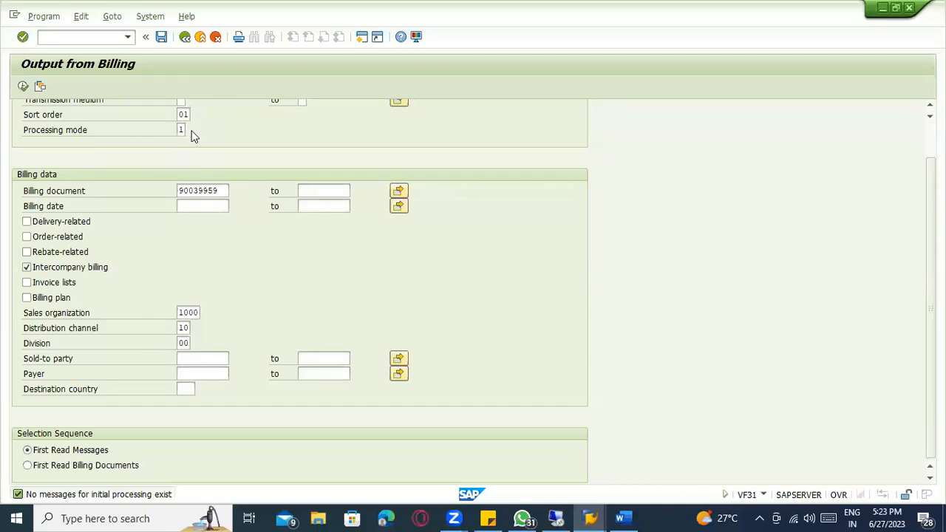
key(F4)
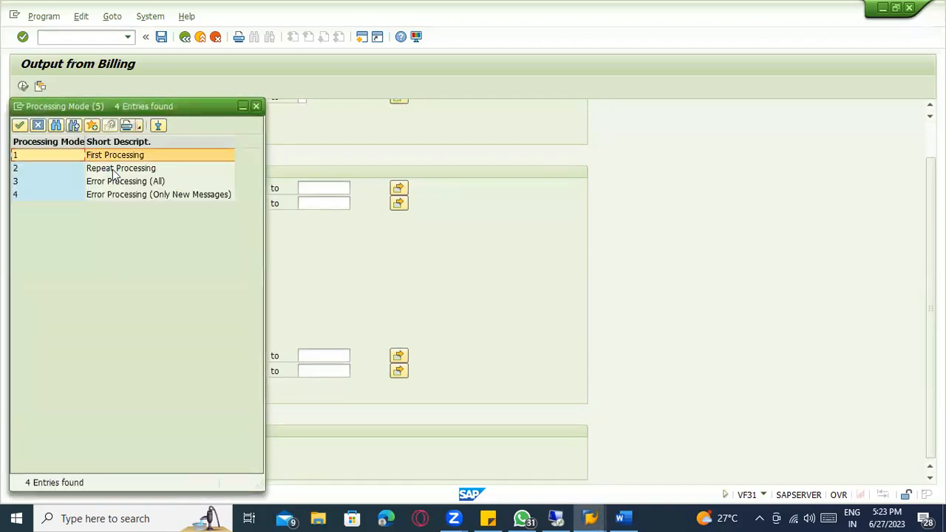
click(112, 168)
double_click(112, 168)
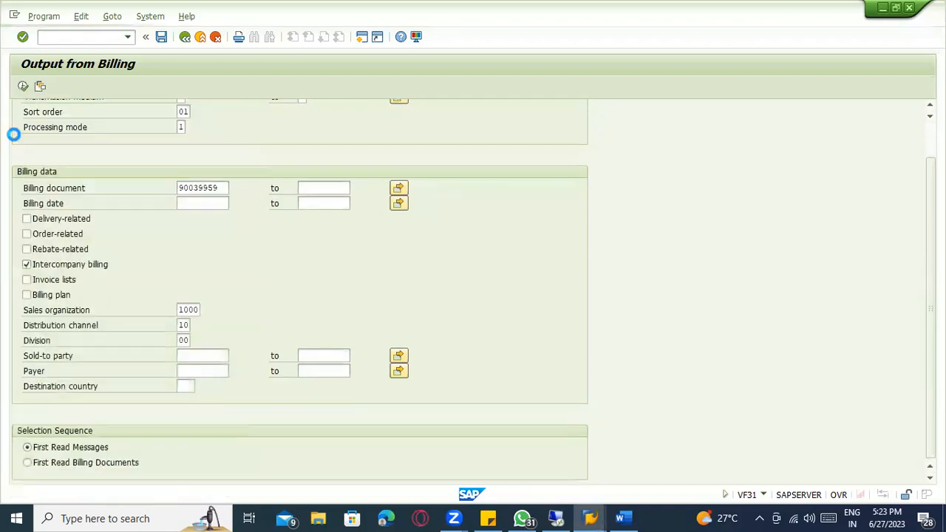
click(23, 85)
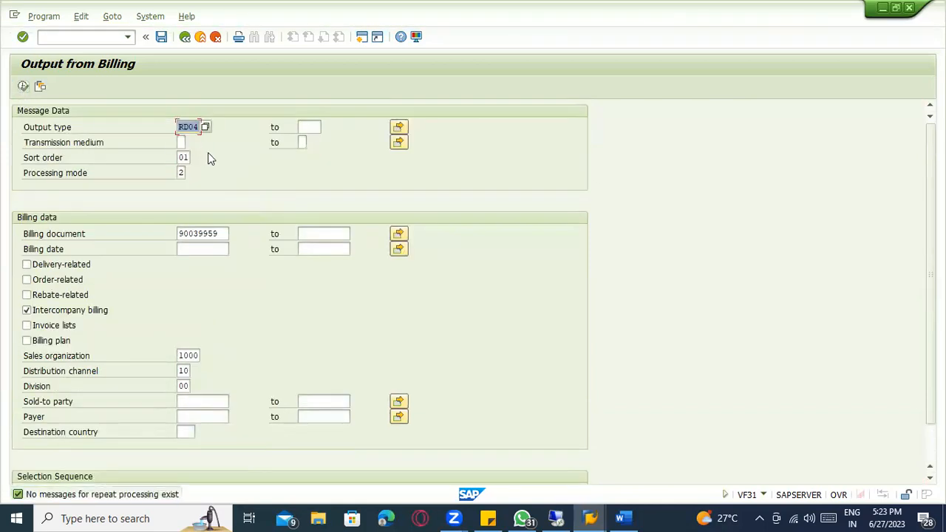
Set the billing output's processing mode to 3, Error Processing (All), and execute the selection.
click(180, 173)
click(188, 175)
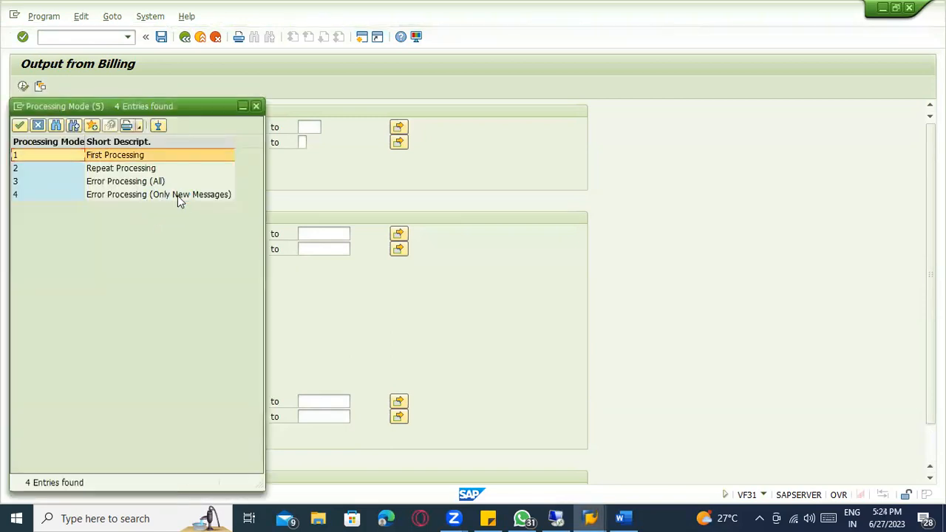
double_click(162, 182)
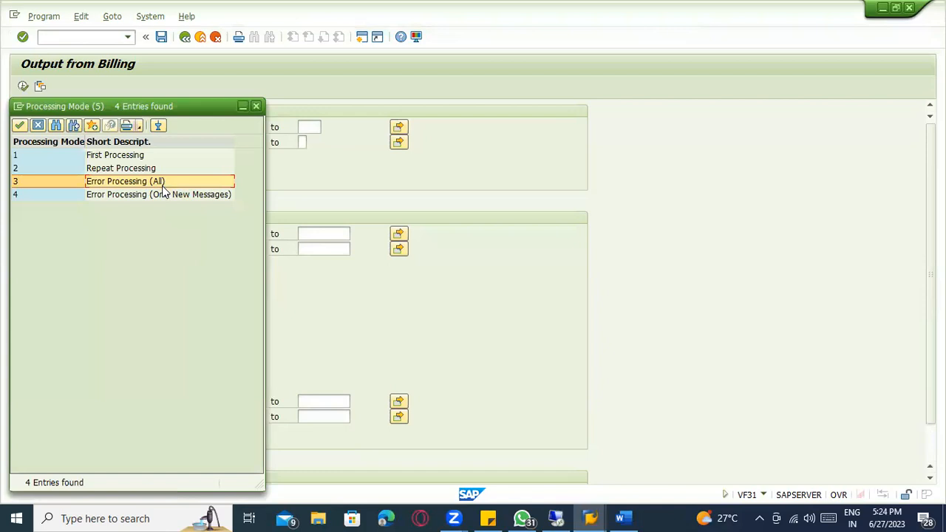
click(23, 86)
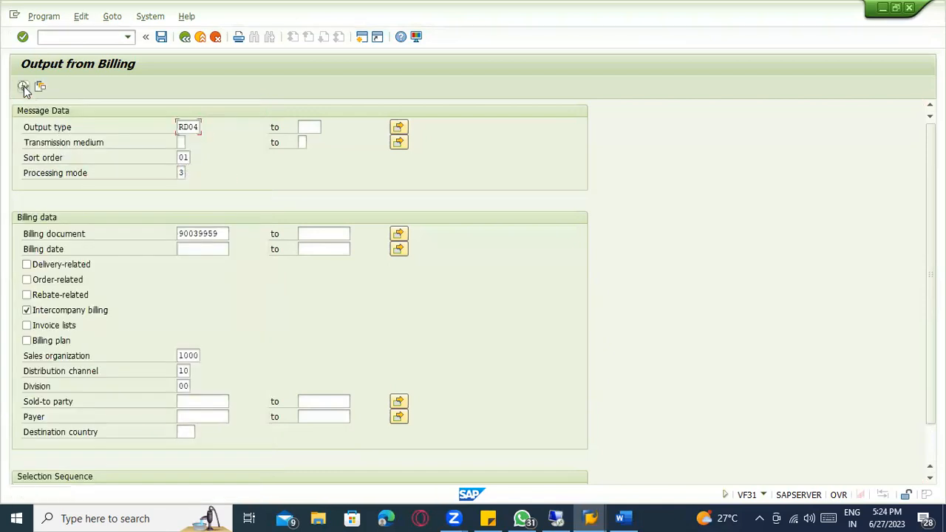
Start transaction VF03, display the intercompany billing document and check the status of its header output lines.
click(83, 37)
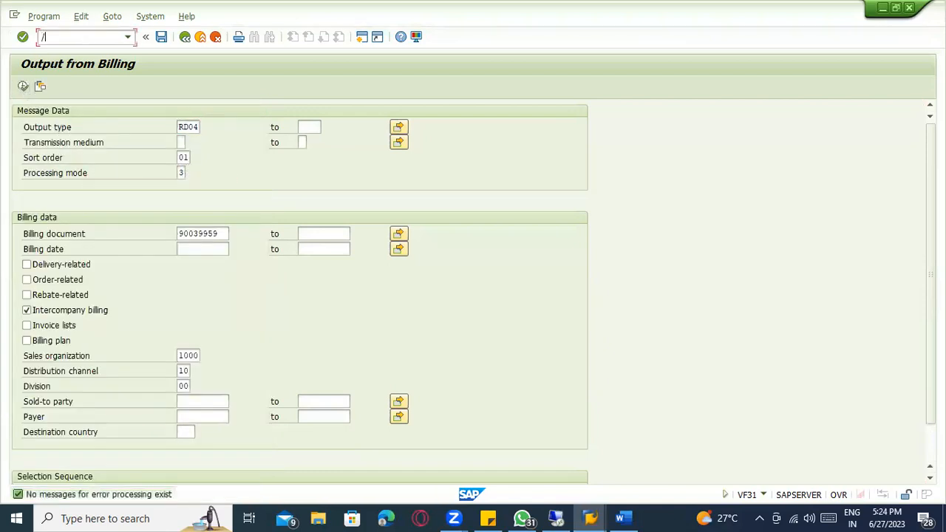
key(Return)
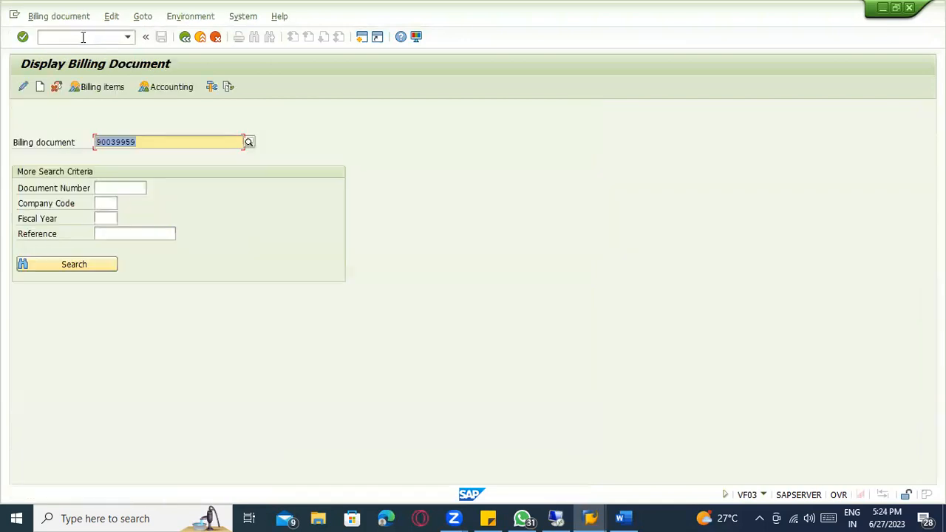
key(Return)
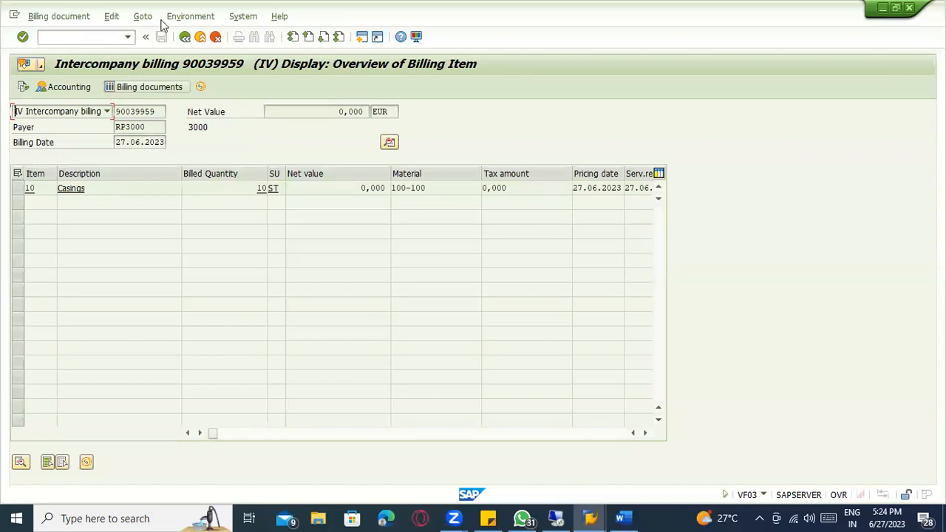
click(174, 16)
mouse_move(140, 17)
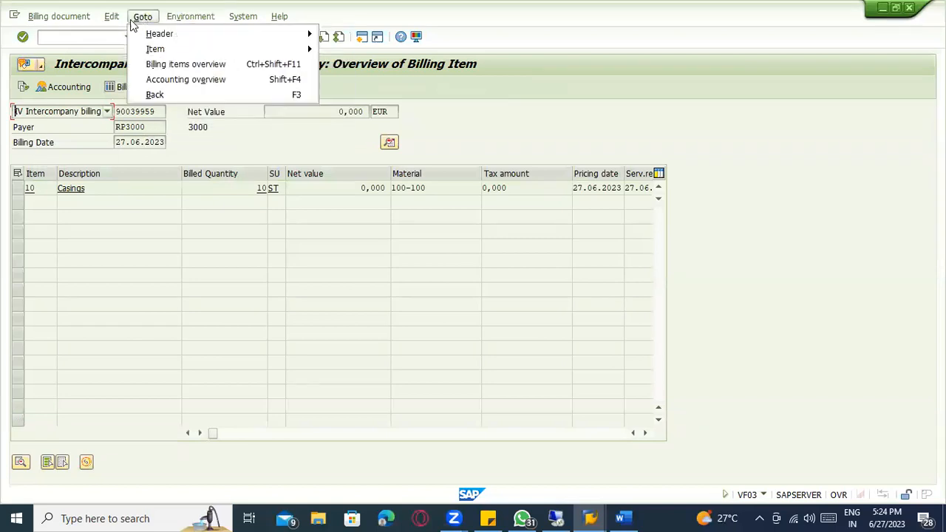
click(58, 17)
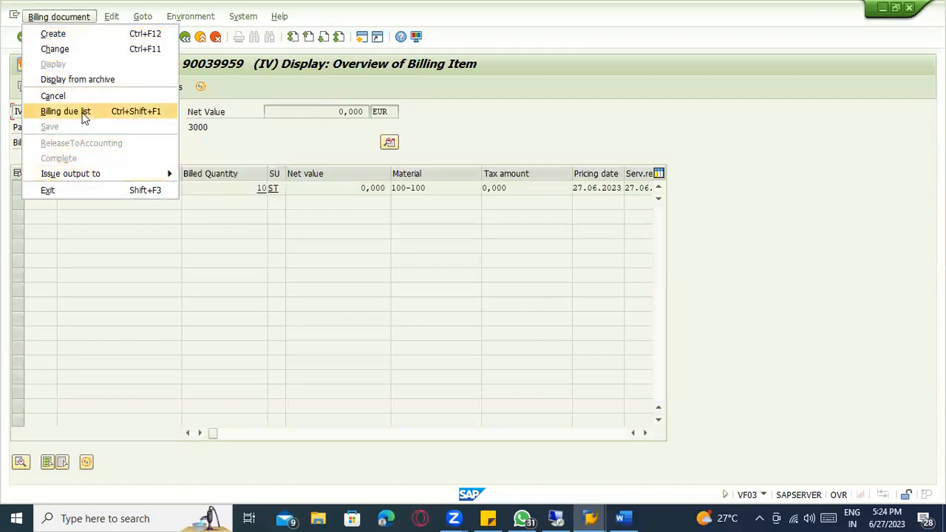
click(142, 16)
click(142, 16)
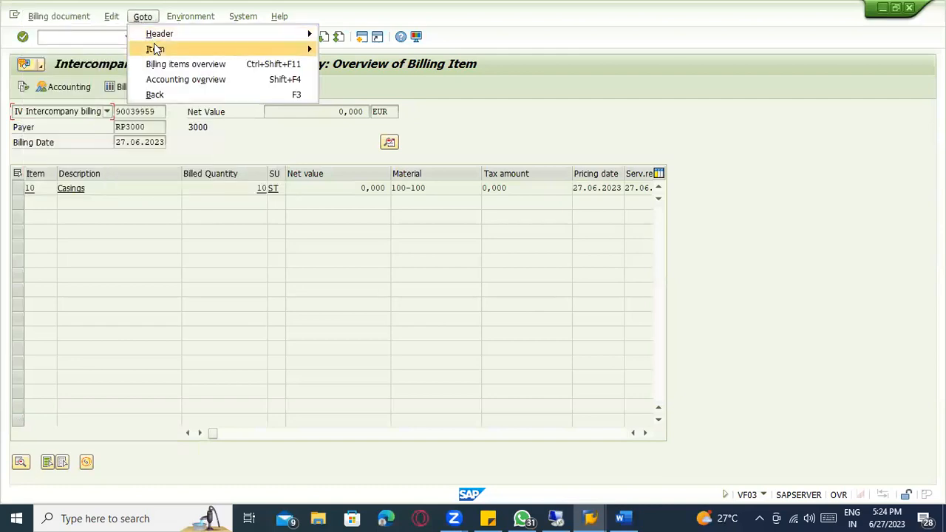
mouse_move(160, 33)
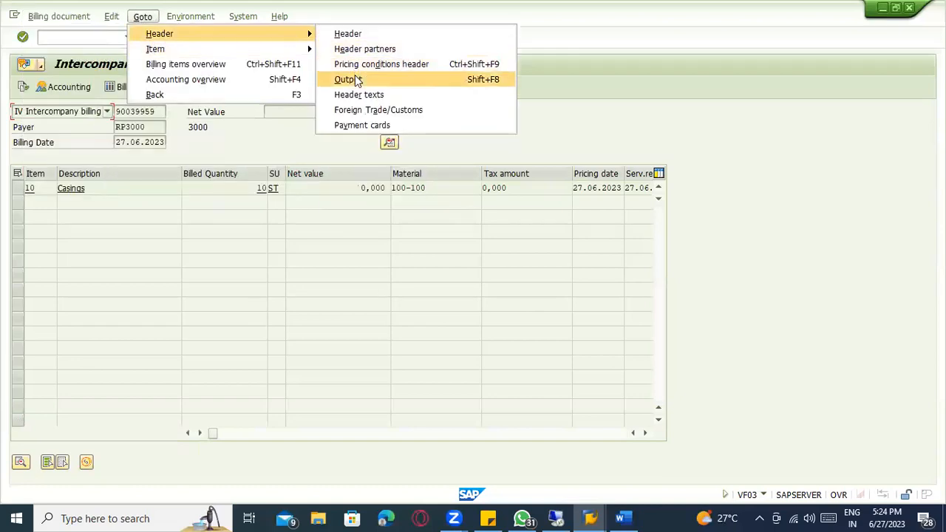
click(354, 79)
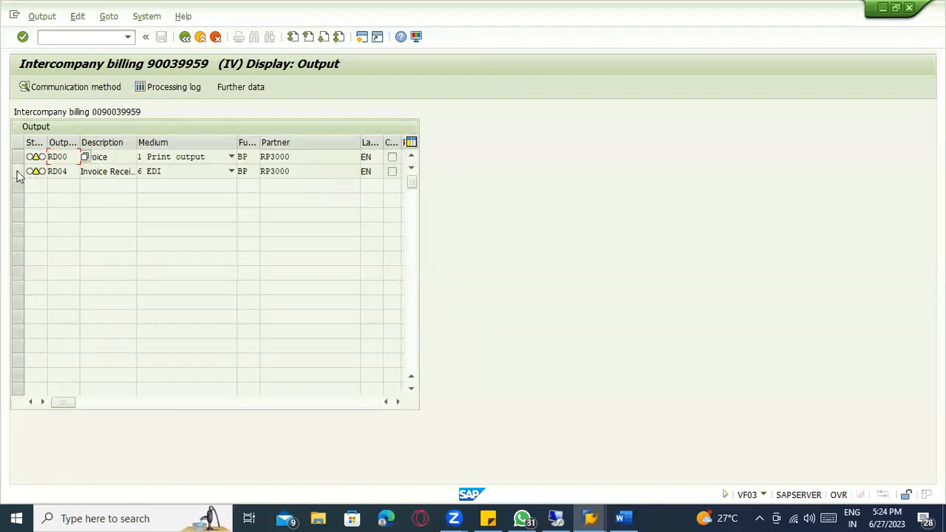
Leave the output display, switch the intercompany billing document to change mode (VF02) and save it.
click(185, 37)
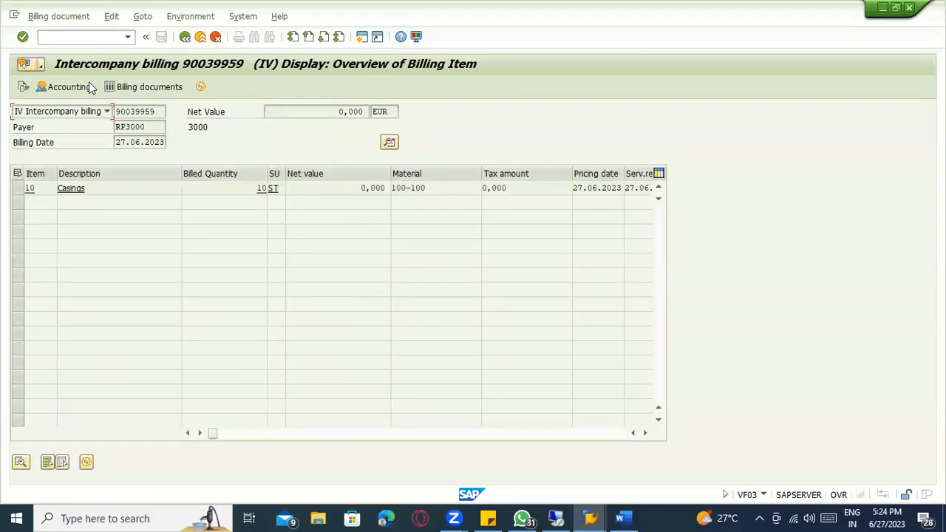
click(59, 20)
click(64, 46)
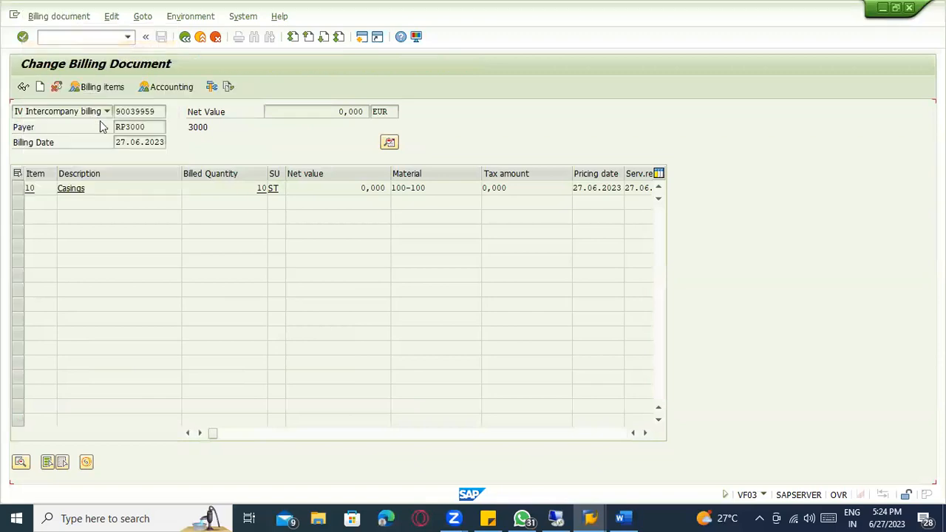
key(Return)
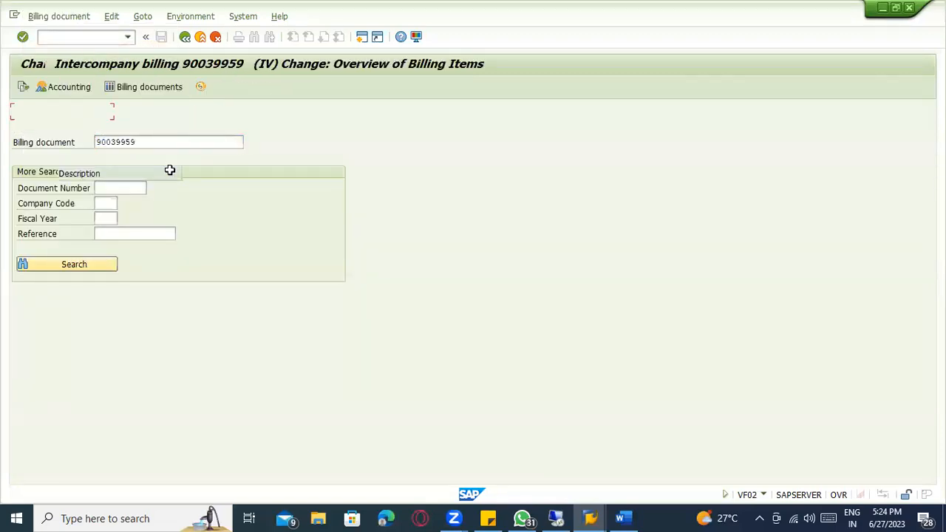
click(185, 37)
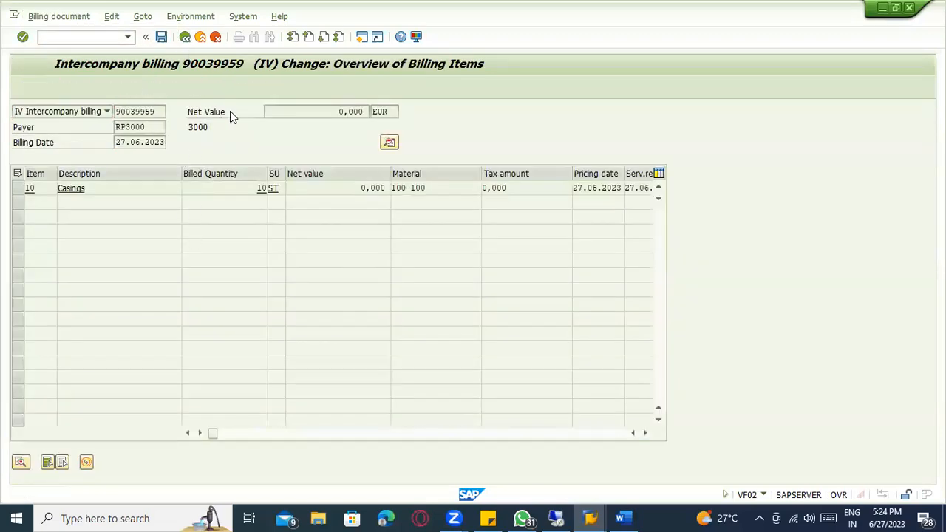
key(Return)
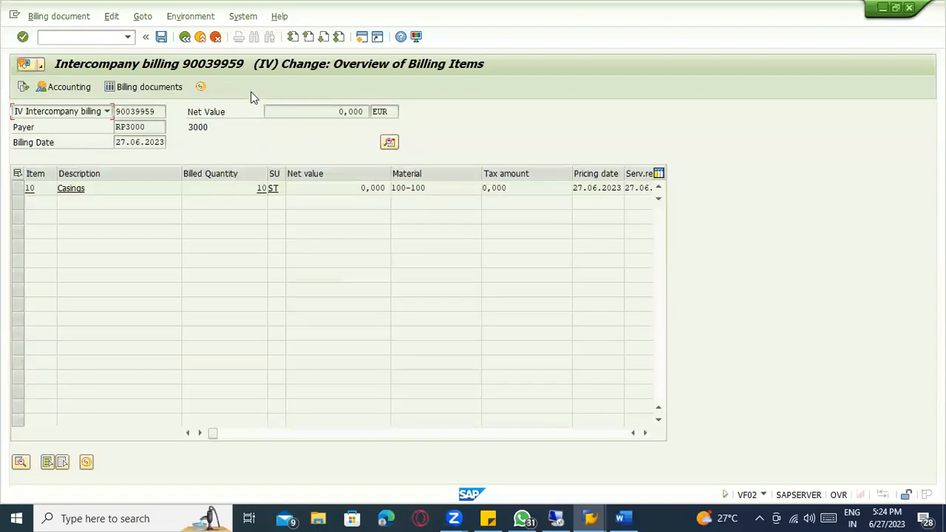
click(163, 38)
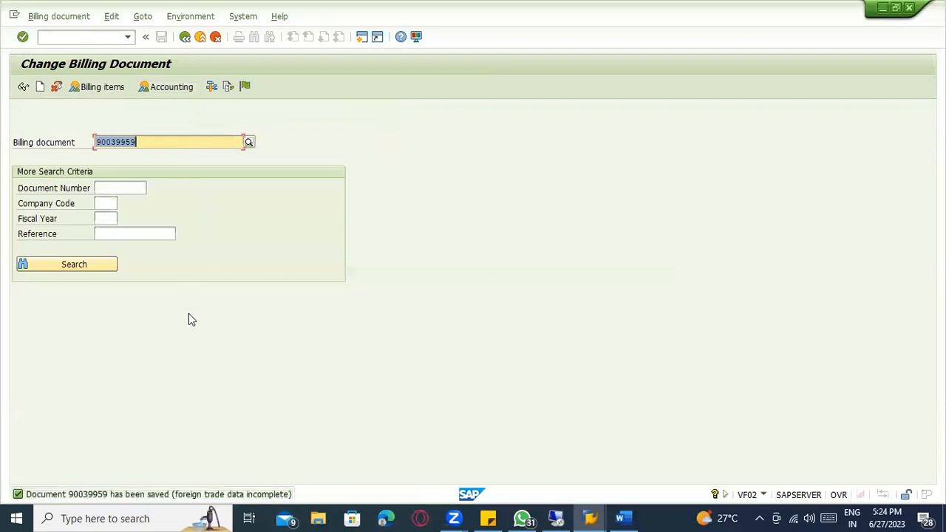
Open the issue output list for the saved billing document and check the RD00 invoice output.
click(170, 16)
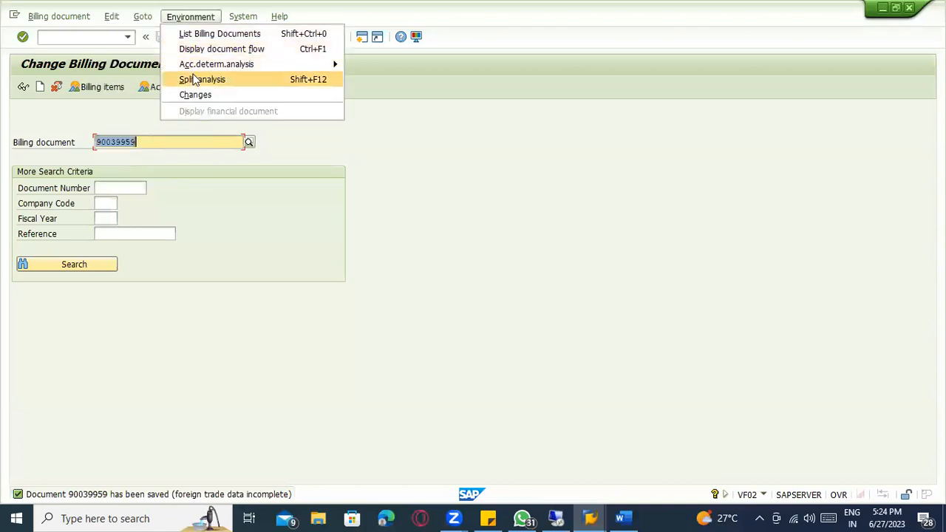
key(Escape)
click(81, 16)
click(96, 174)
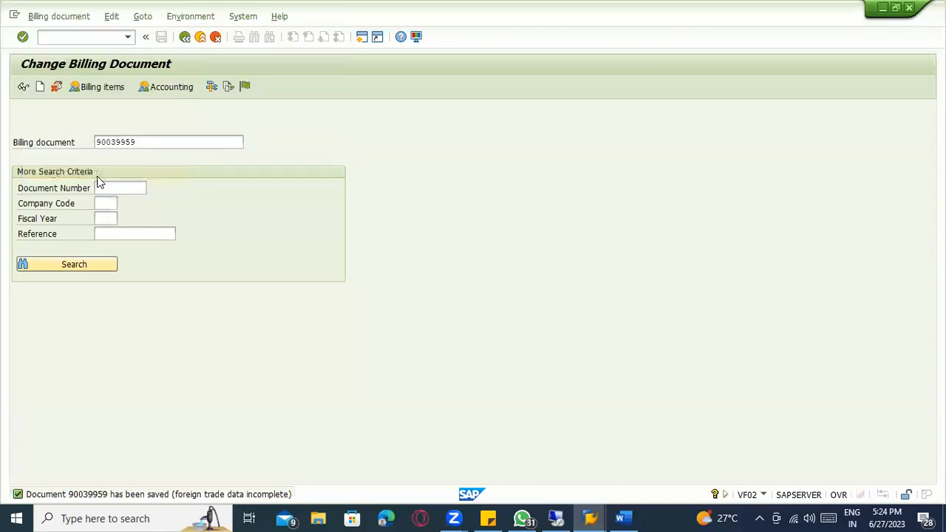
click(68, 283)
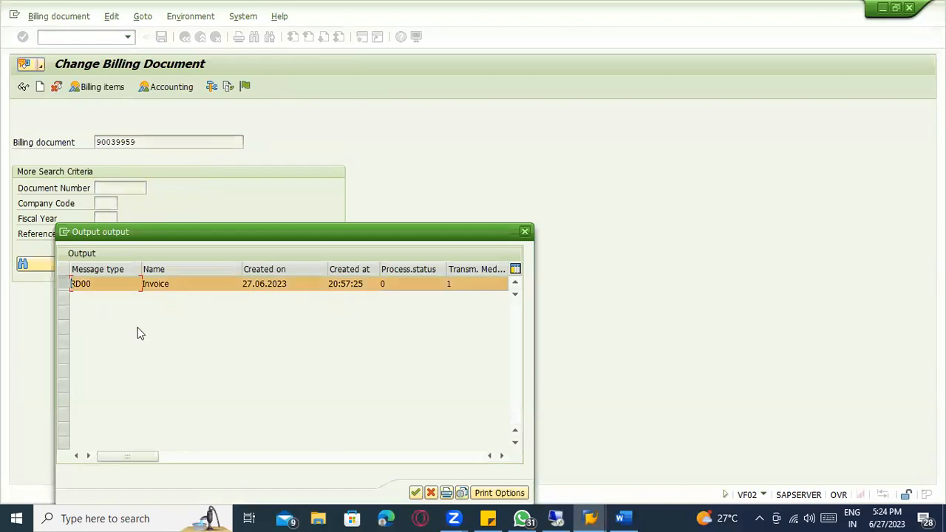
click(461, 494)
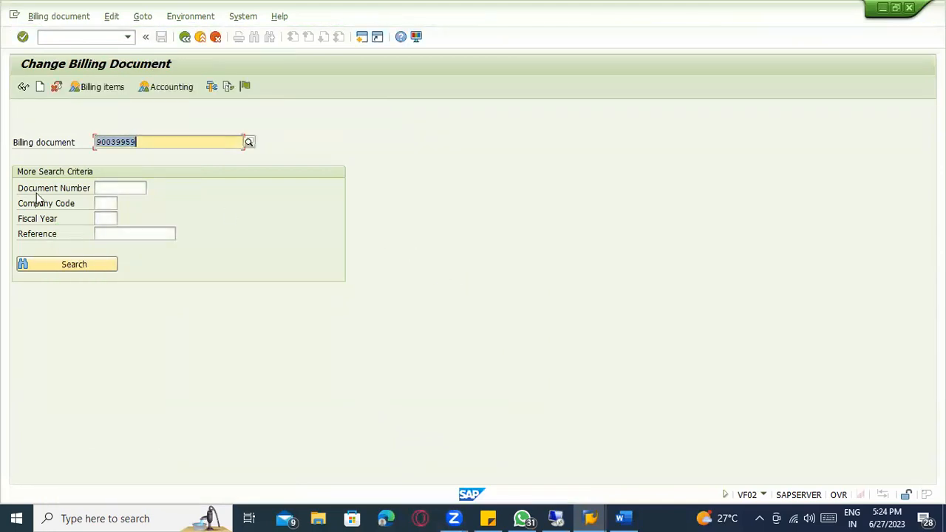
Open the intercompany billing document for change and display its header output.
click(190, 17)
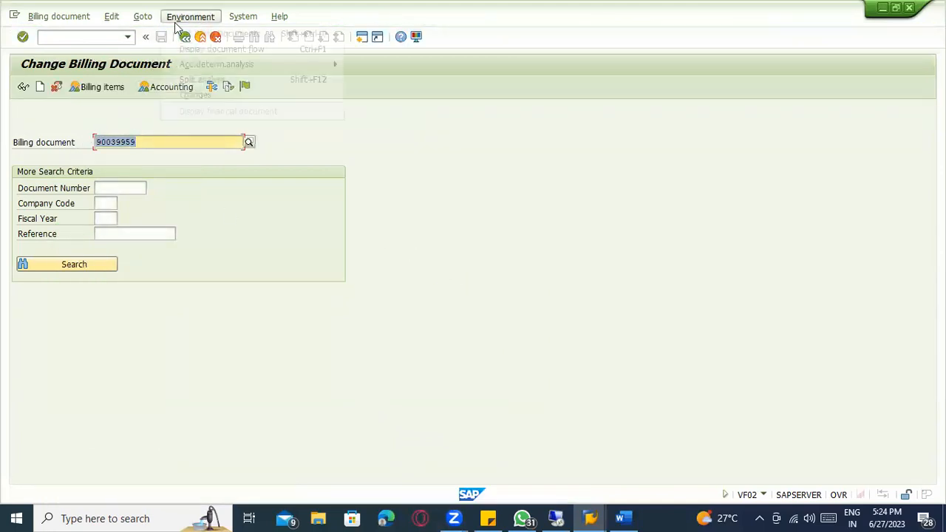
click(143, 16)
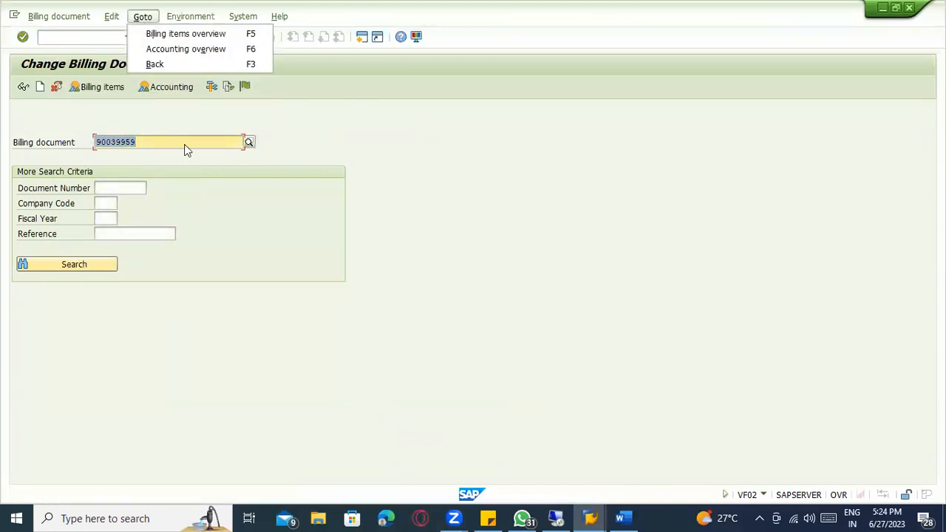
click(198, 221)
key(Return)
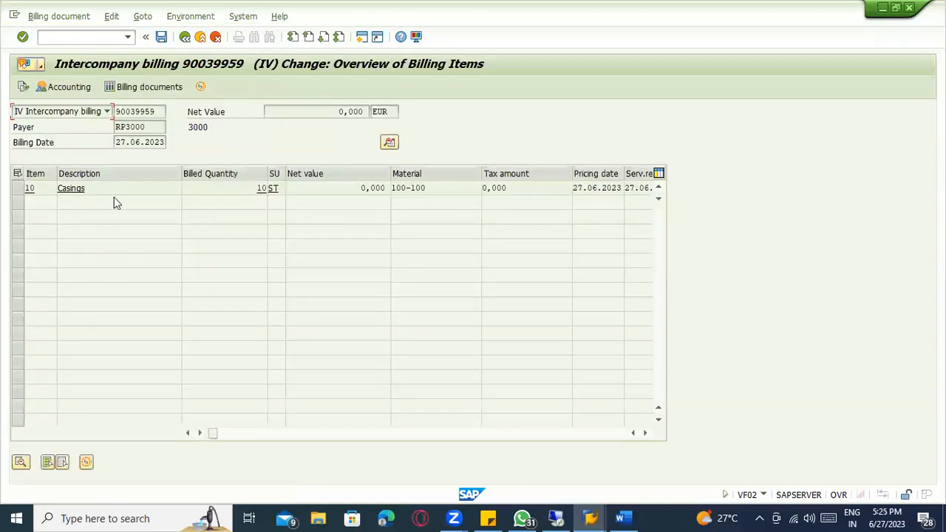
click(19, 189)
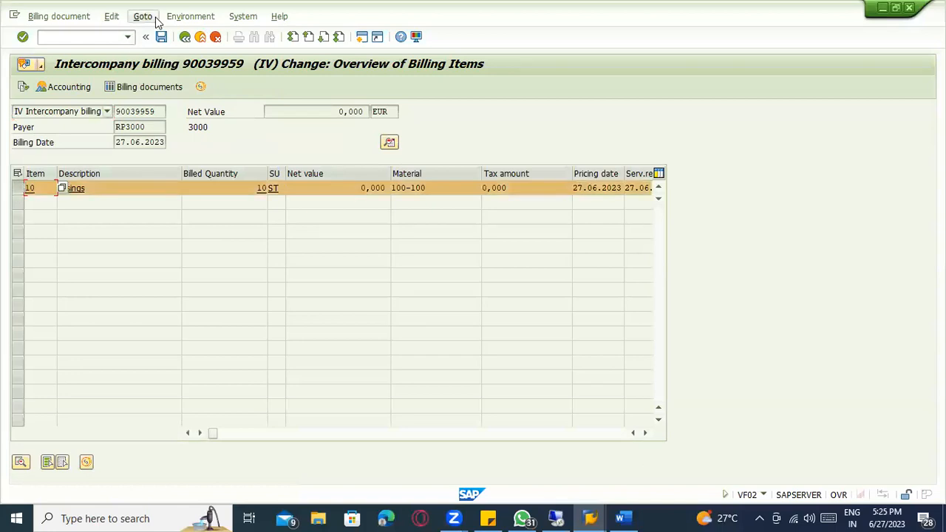
click(143, 16)
mouse_move(285, 35)
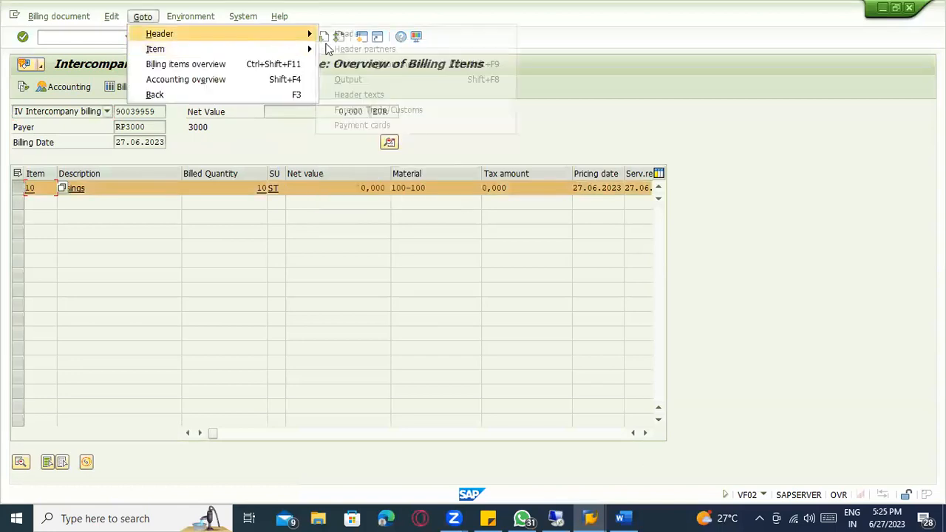
click(345, 79)
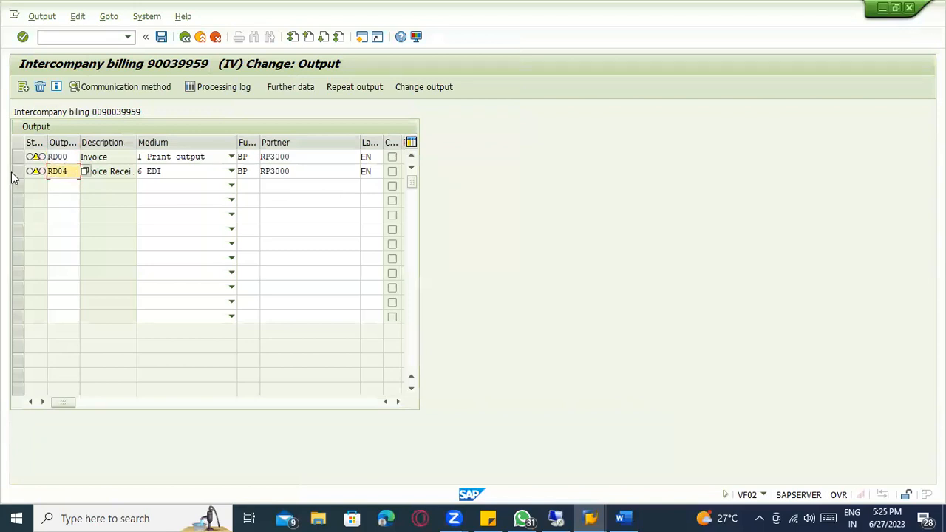
Set the RD04 EDI output's dispatch time to 4, Send immediately (when saving the application).
click(16, 172)
click(290, 87)
click(204, 217)
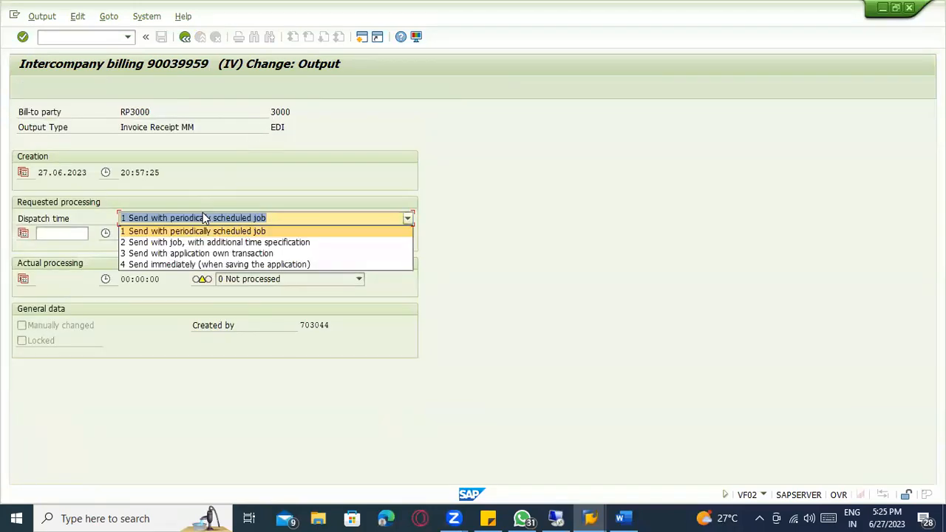
click(229, 264)
click(185, 37)
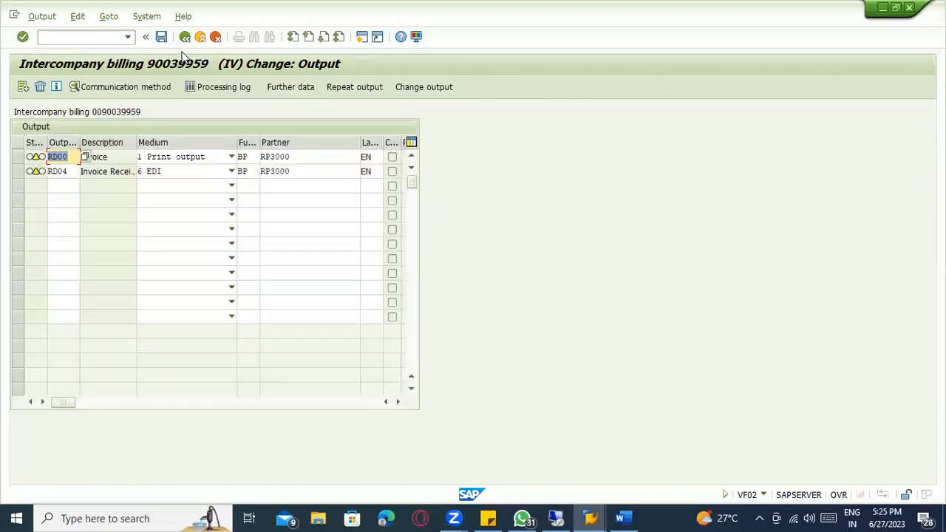
Check the RD04 output's processing log and dispatch time, and save the billing document.
click(18, 171)
click(231, 88)
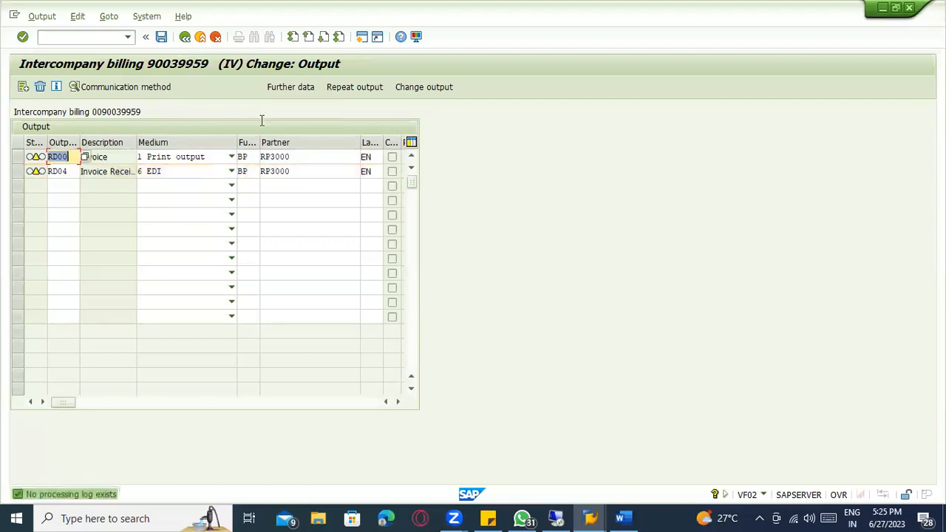
click(24, 174)
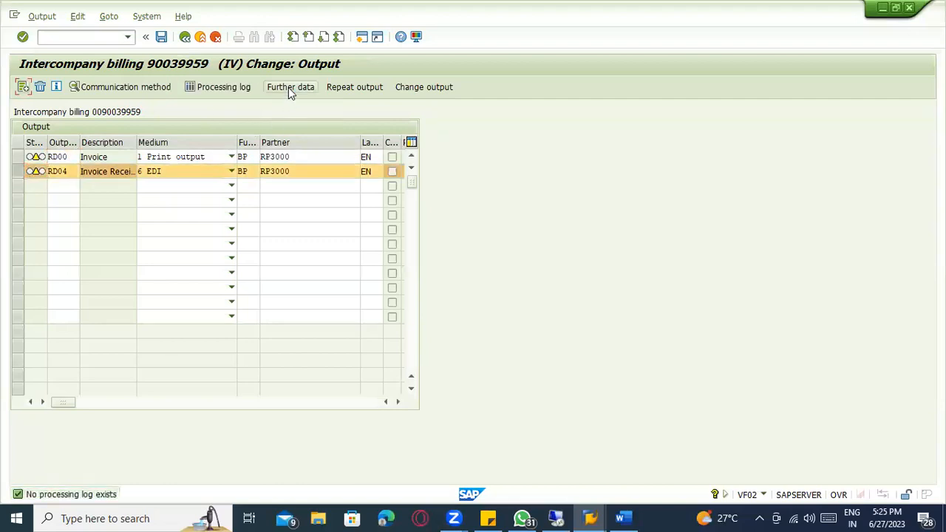
click(289, 87)
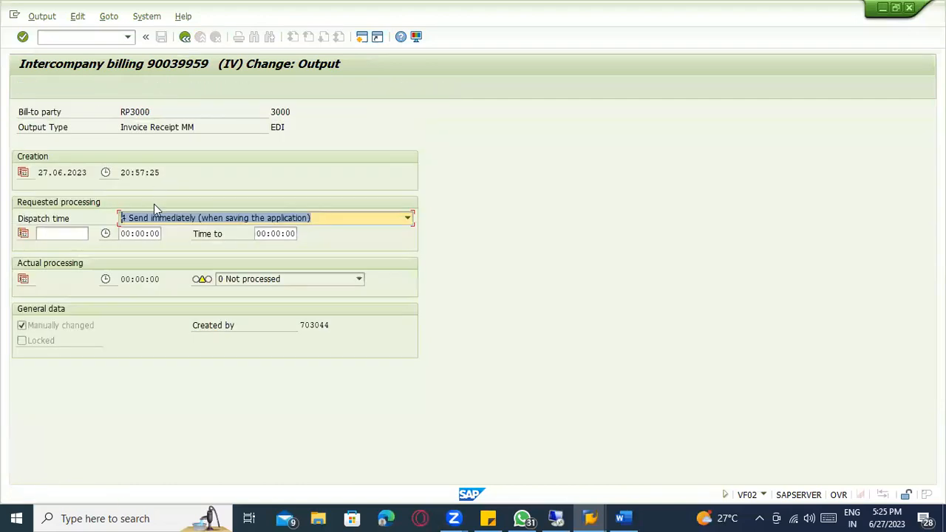
click(184, 38)
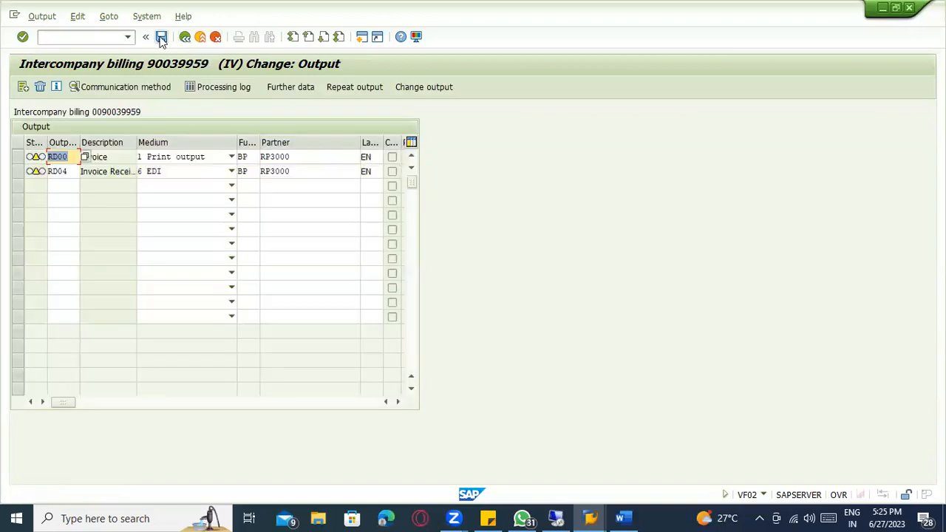
click(161, 37)
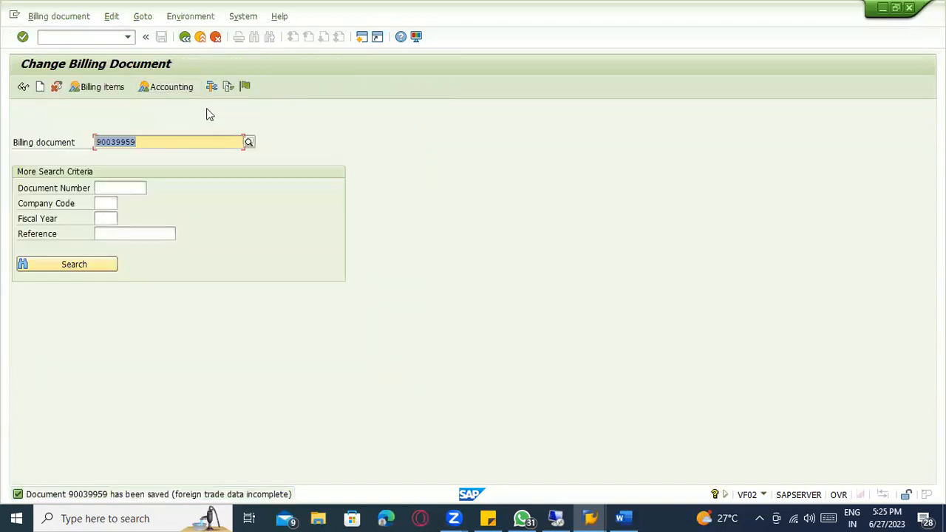
Reopen the saved billing document in change mode and check the status of its header output lines.
click(143, 16)
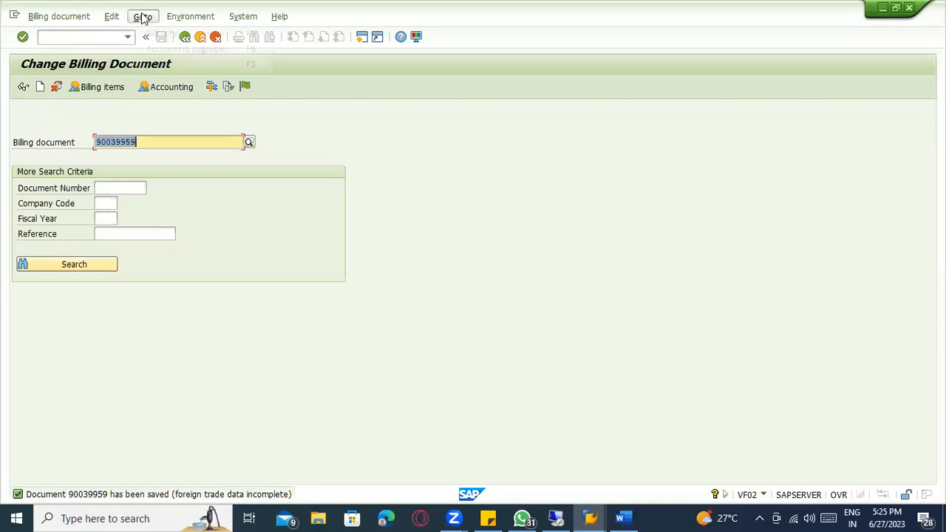
click(198, 151)
key(Return)
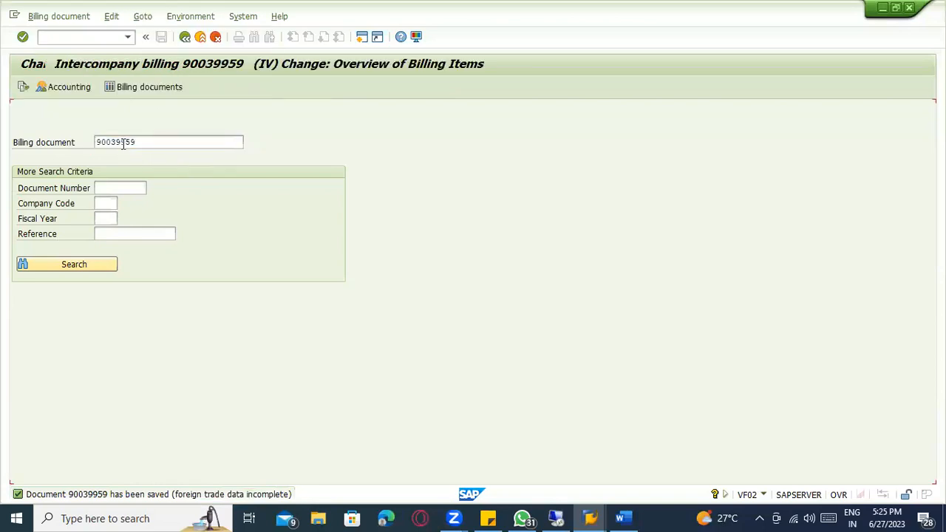
click(142, 16)
mouse_move(169, 35)
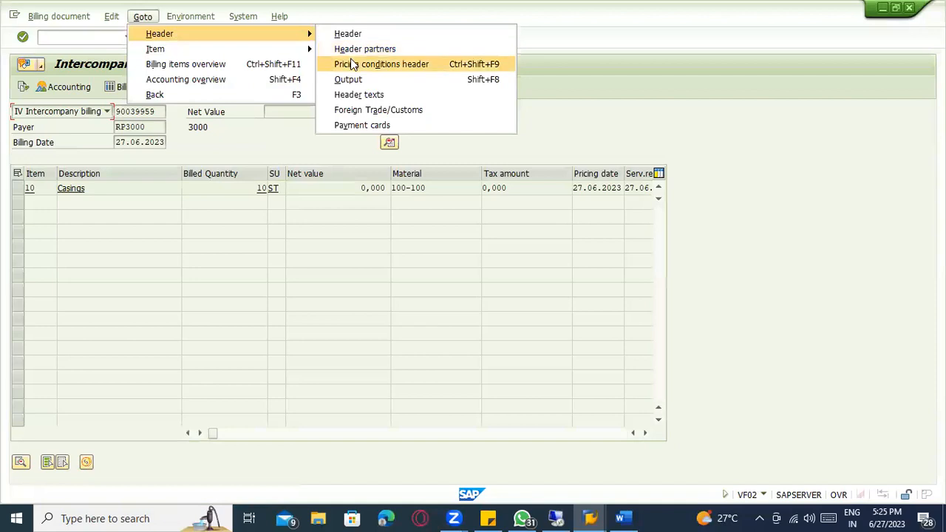
click(348, 79)
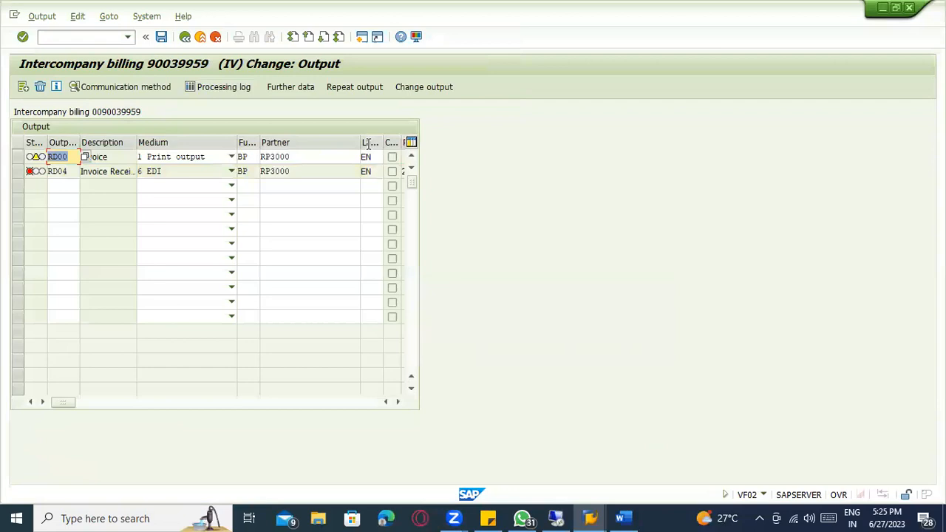
Display the RD04 output's processing log, open the error's long text and execute its function to reach the partner profiles.
click(18, 171)
click(218, 87)
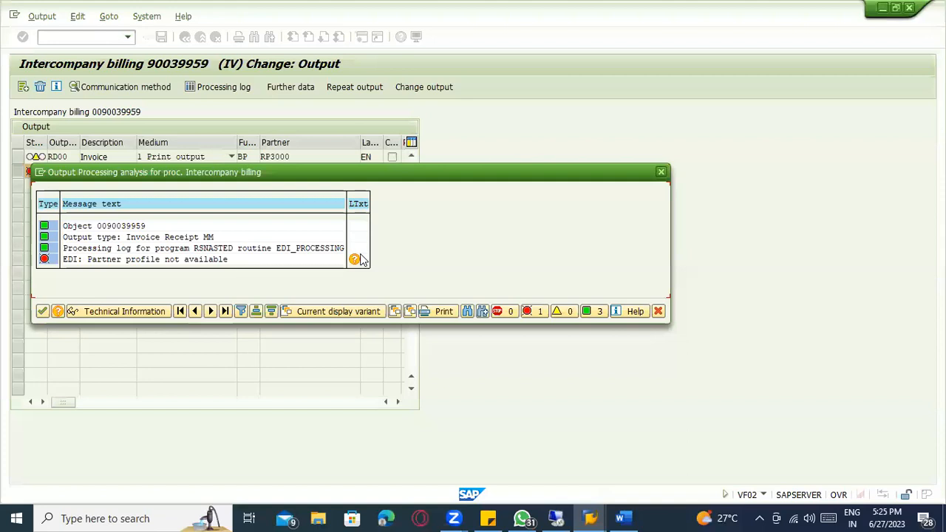
click(354, 259)
click(55, 338)
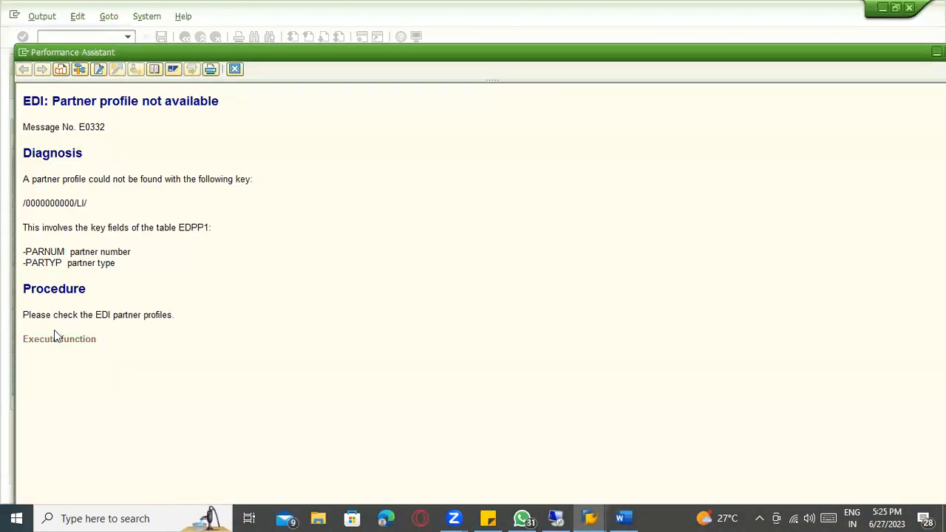
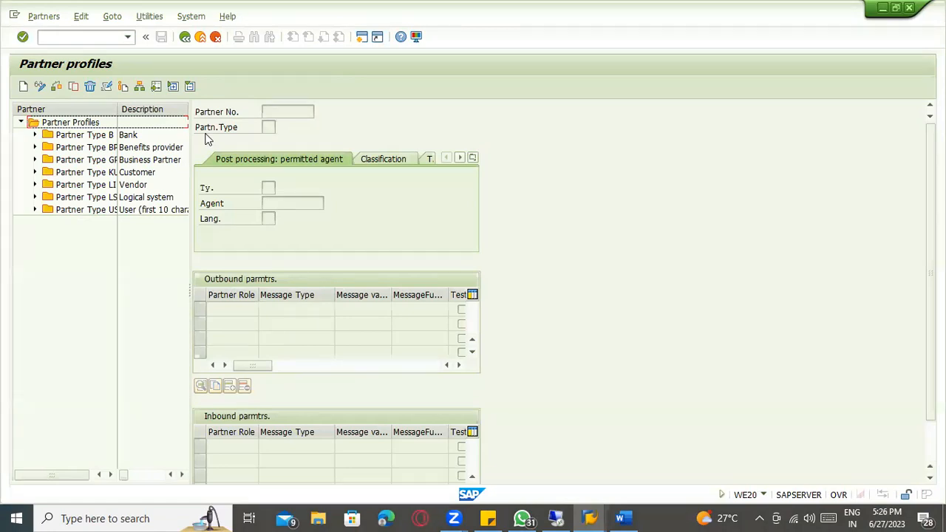
Expand the vendor profiles (Partner Type LI), widen the partner list and look through its entries.
click(35, 185)
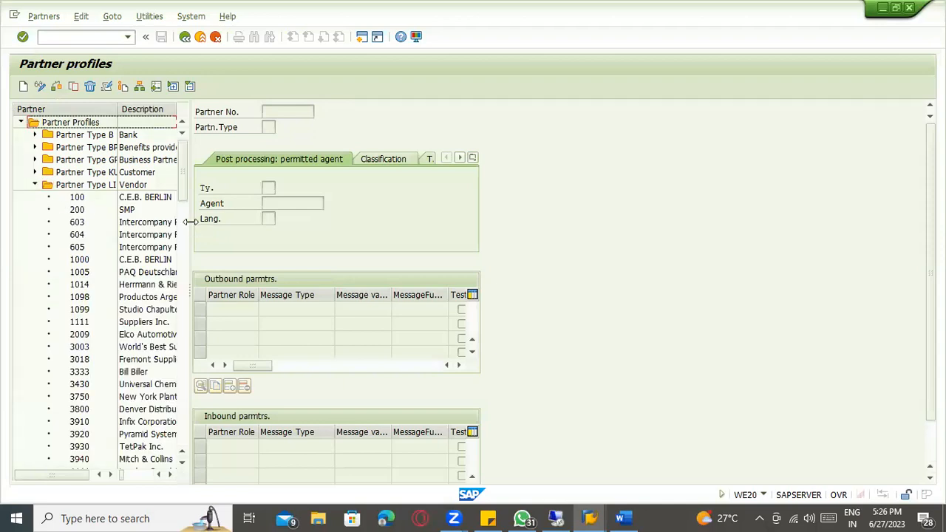
drag(190, 221, 466, 221)
scroll(126, 296, down, 2)
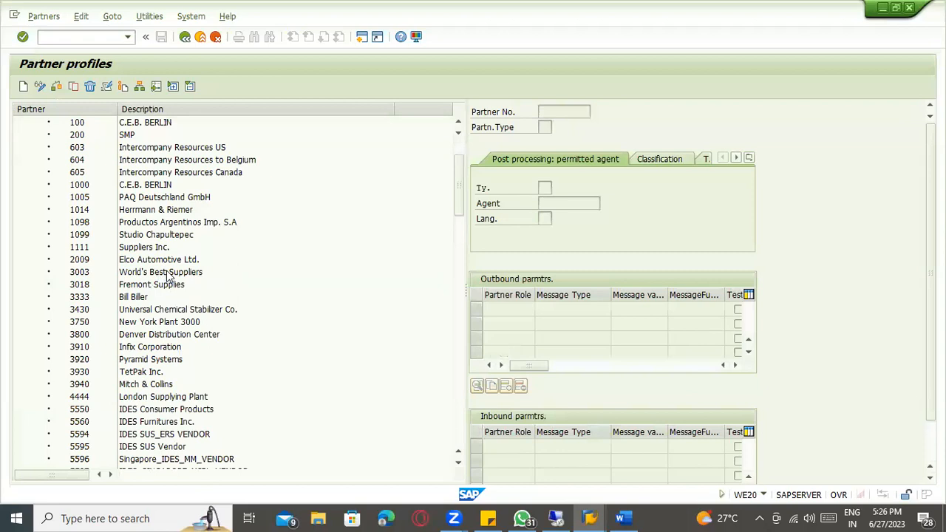
Examine the partner profile of vendor 1000 and look through the existing profiles under Partner Type LI.
scroll(148, 277, up, 2)
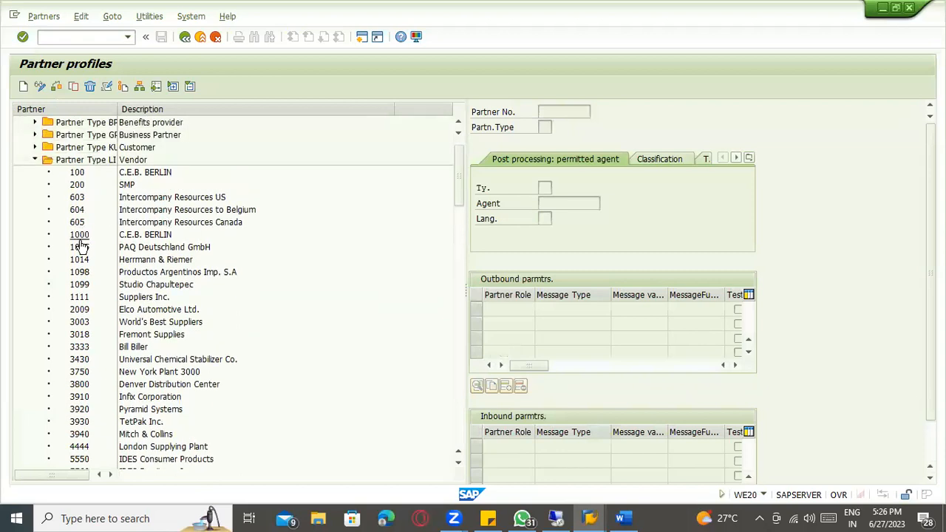
double_click(79, 237)
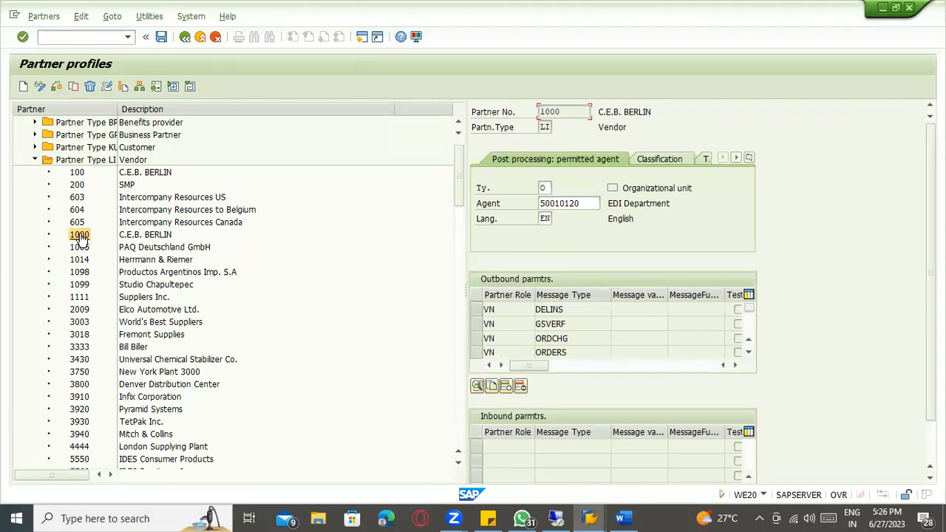
scroll(126, 296, down, 10)
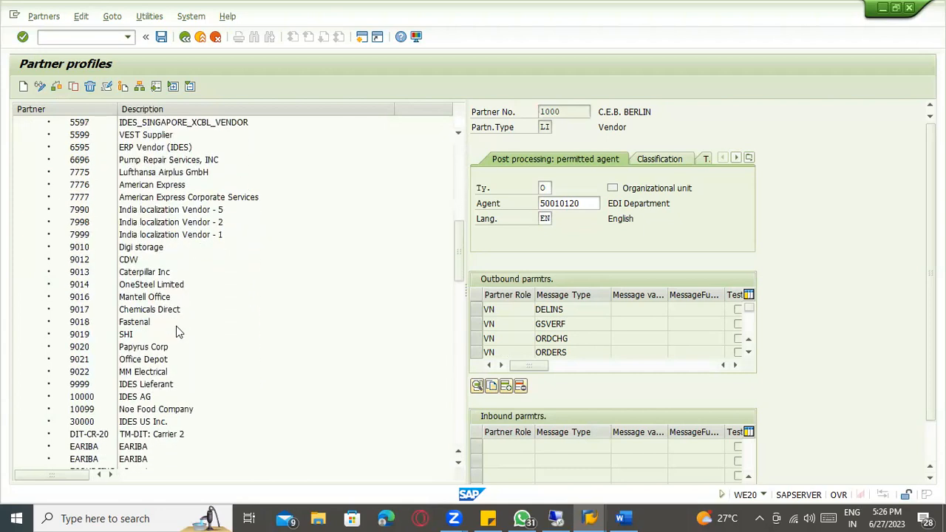
scroll(178, 333, down, 12)
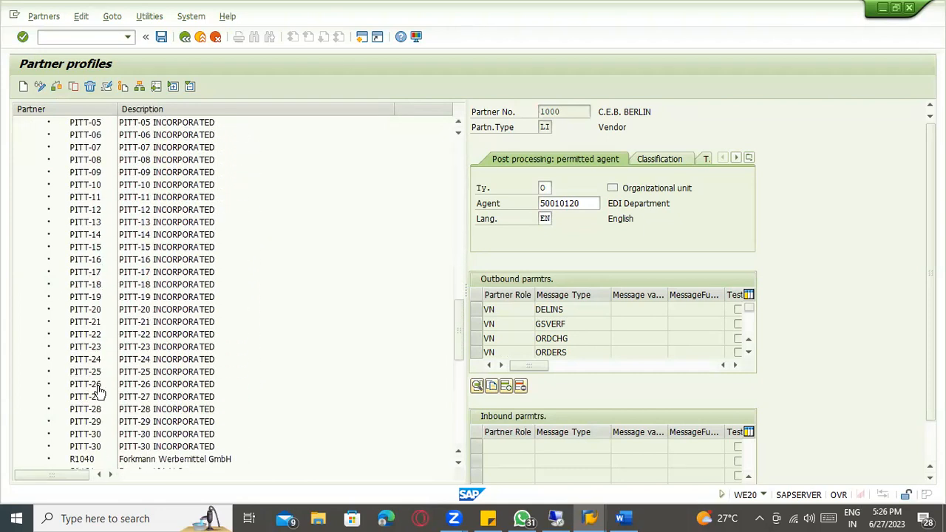
scroll(100, 392, down, 5)
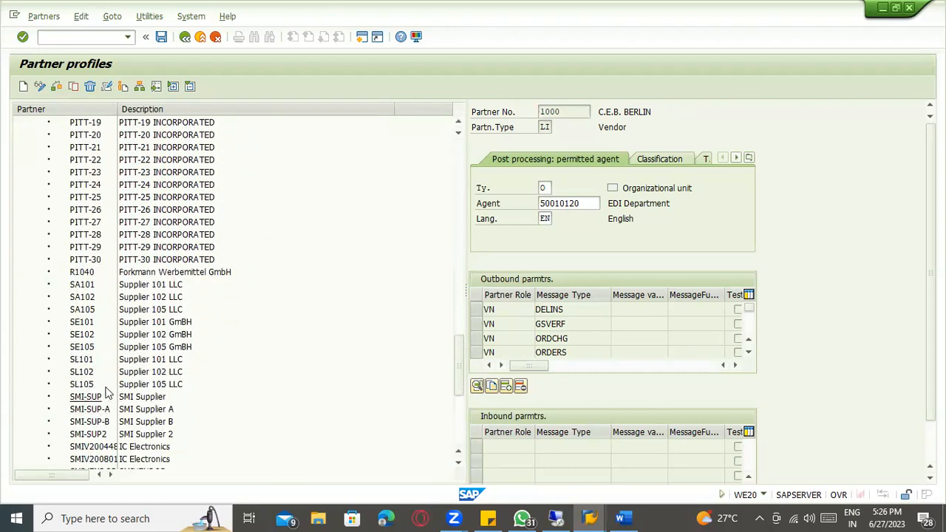
scroll(104, 388, down, 2)
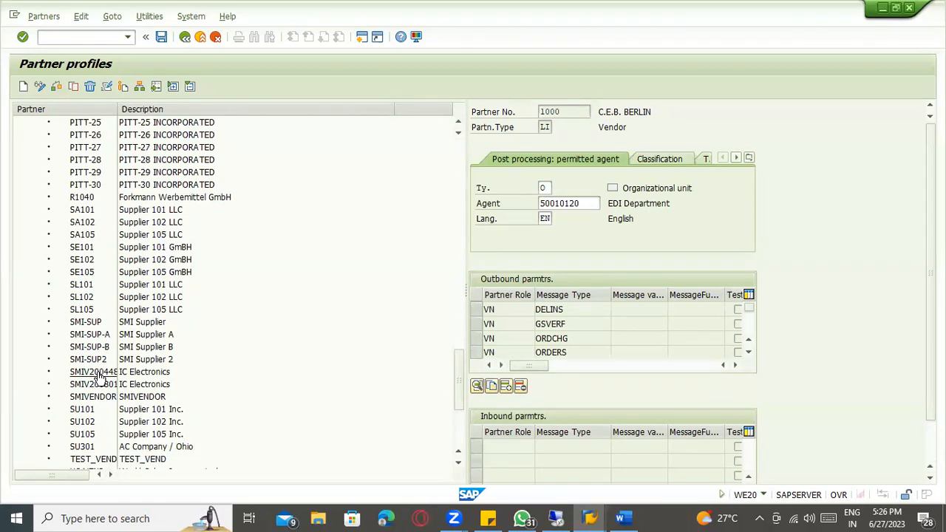
scroll(100, 375, up, 9)
scroll(140, 333, down, 4)
scroll(142, 295, up, 4)
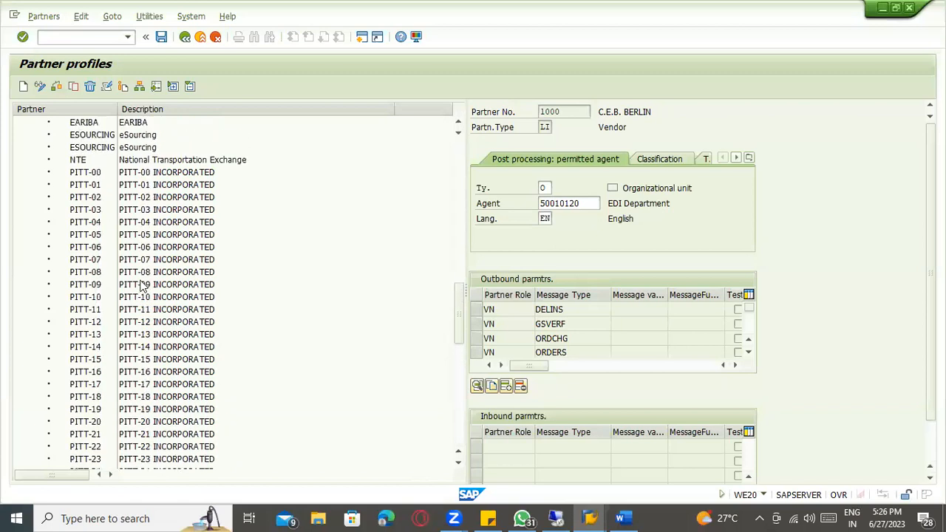
scroll(140, 286, up, 11)
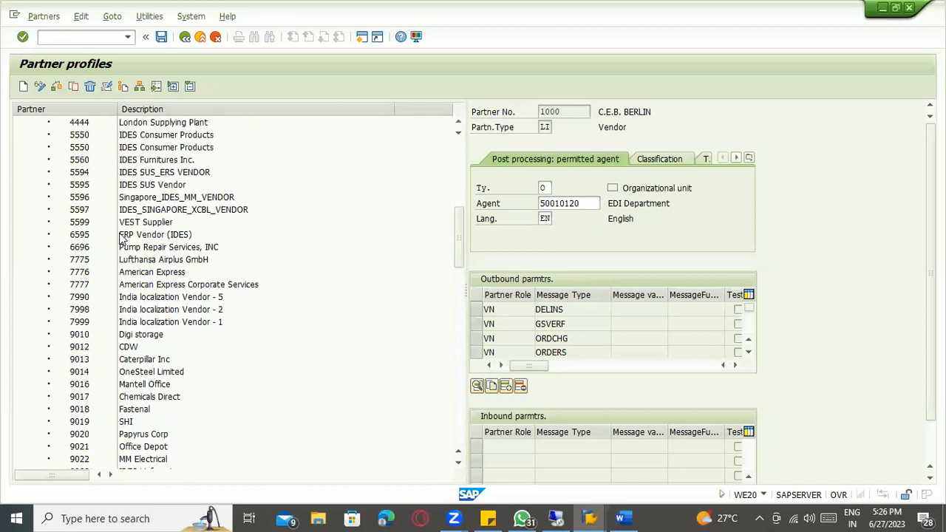
scroll(105, 196, up, 3)
scroll(105, 195, up, 5)
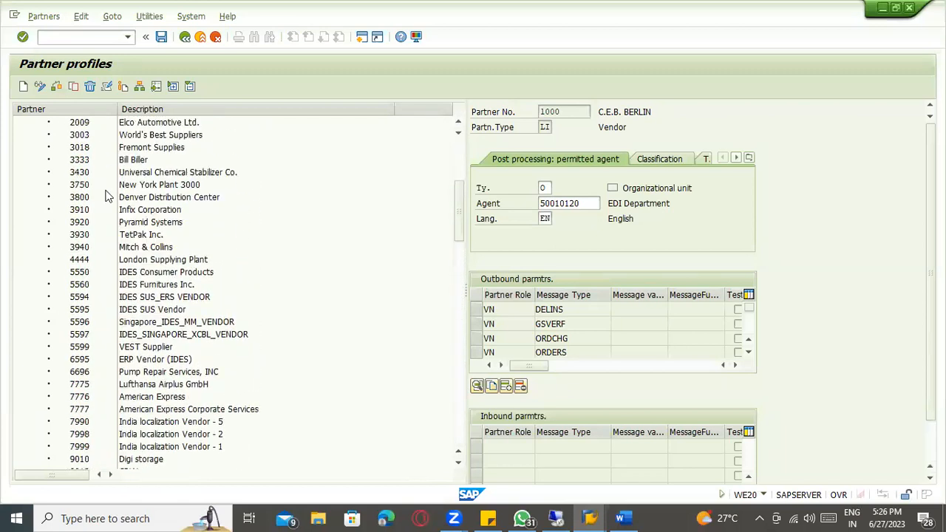
Check vendor profiles 100, 200 and 603 for one with an inbound INVOIC message type.
click(77, 135)
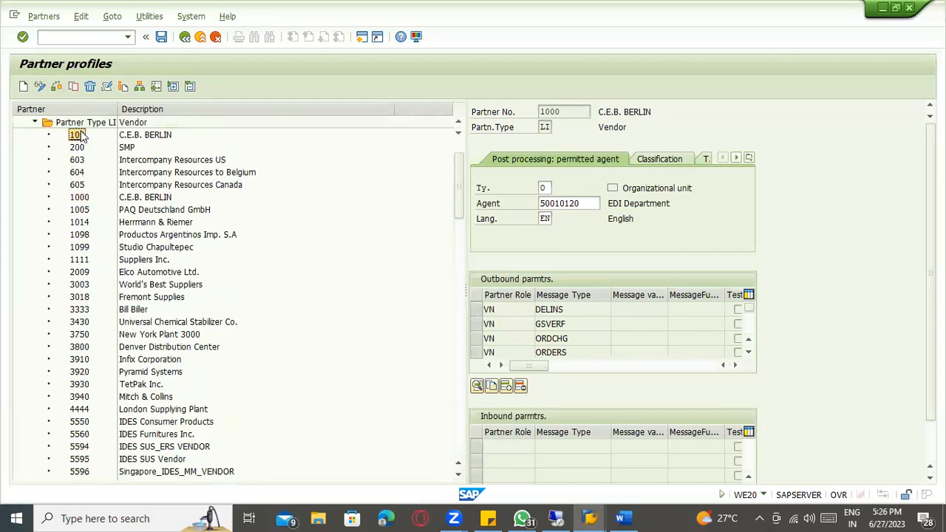
click(77, 148)
click(77, 159)
click(582, 450)
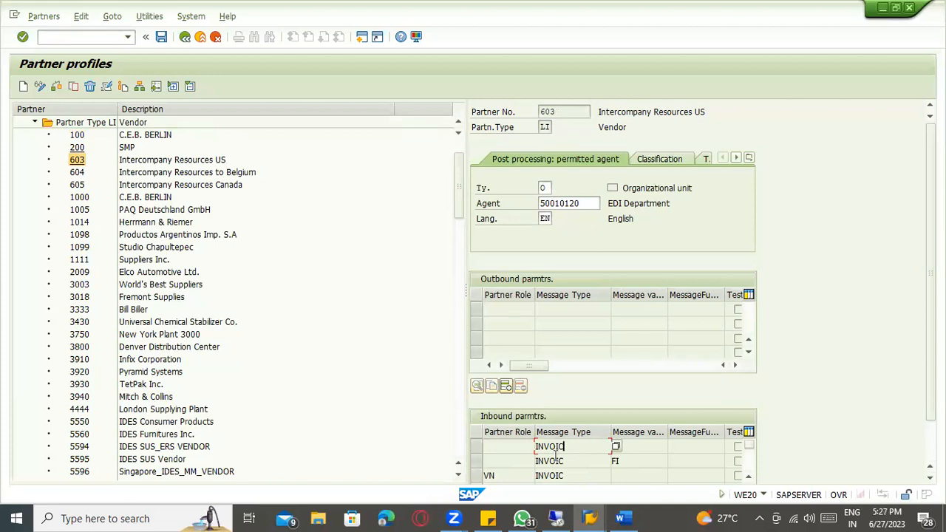
Copy the Intercompany Resources US vendor profile to partner SP1100 with partner type LI and save it.
click(78, 162)
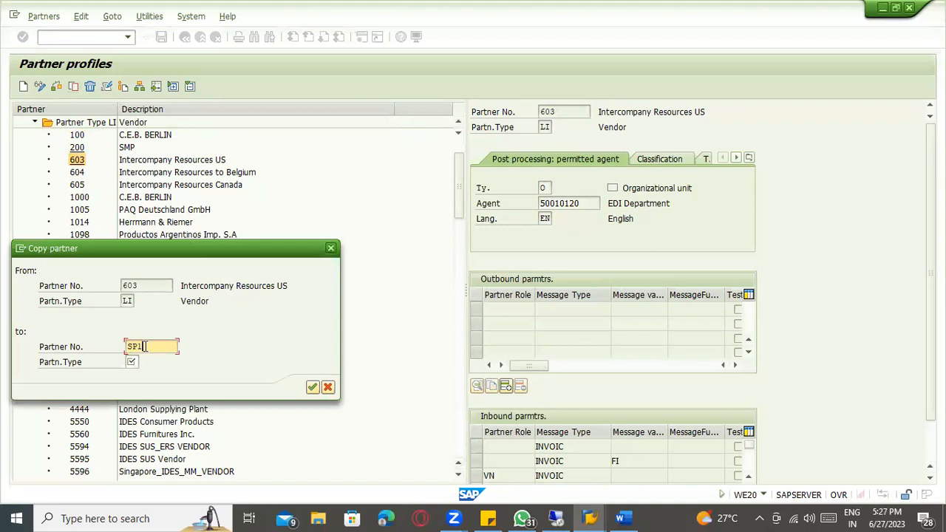
text(100)
key(Tab)
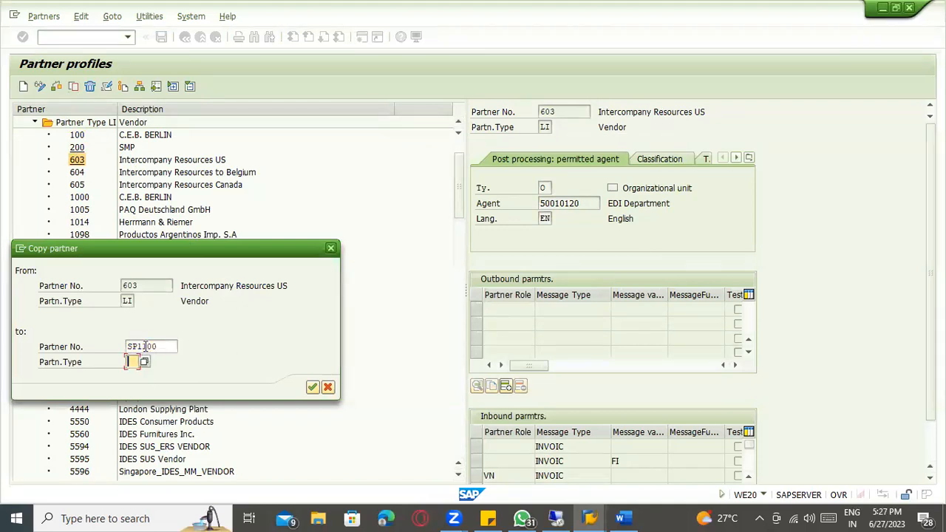
key(BackSpace)
text(LI)
key(Return)
key(ctrl+s)
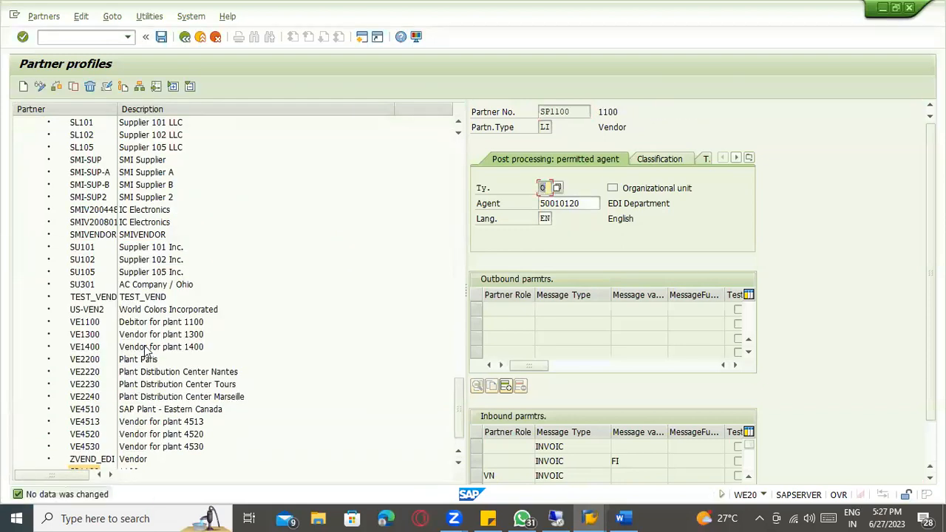
Review the inbound options and post-processing agent of SP1100's INVOIC message with message code FI.
double_click(570, 462)
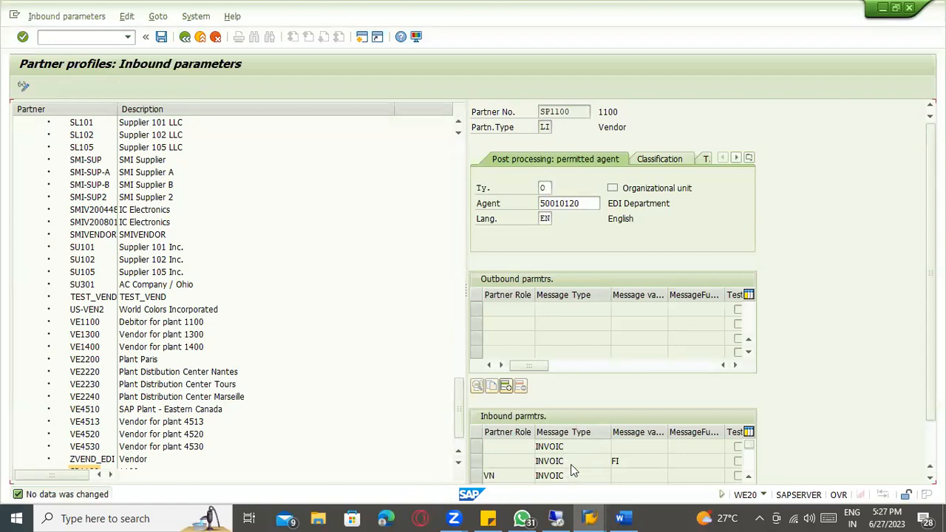
click(160, 238)
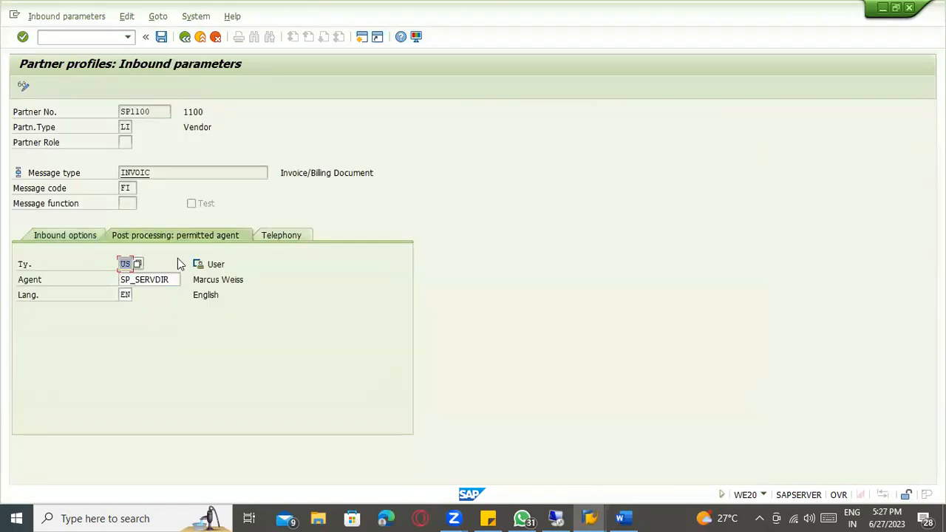
click(186, 36)
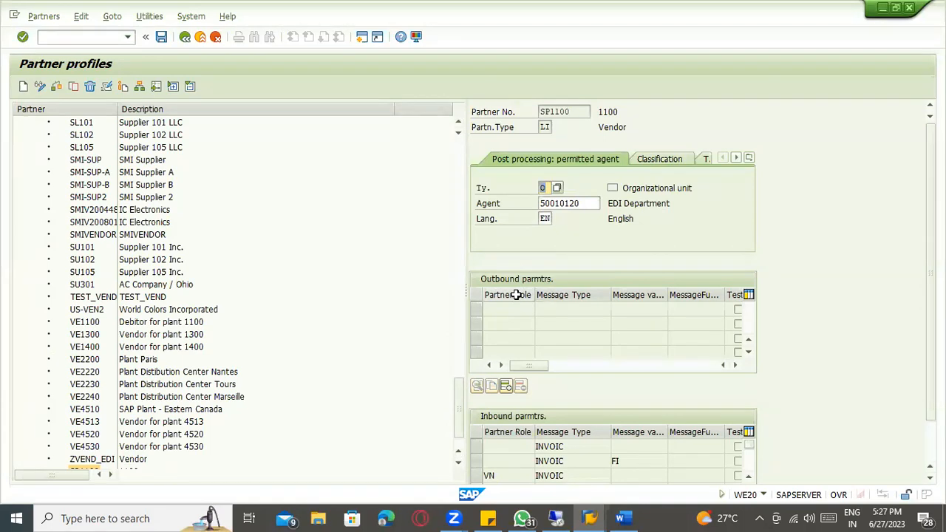
click(559, 461)
double_click(559, 461)
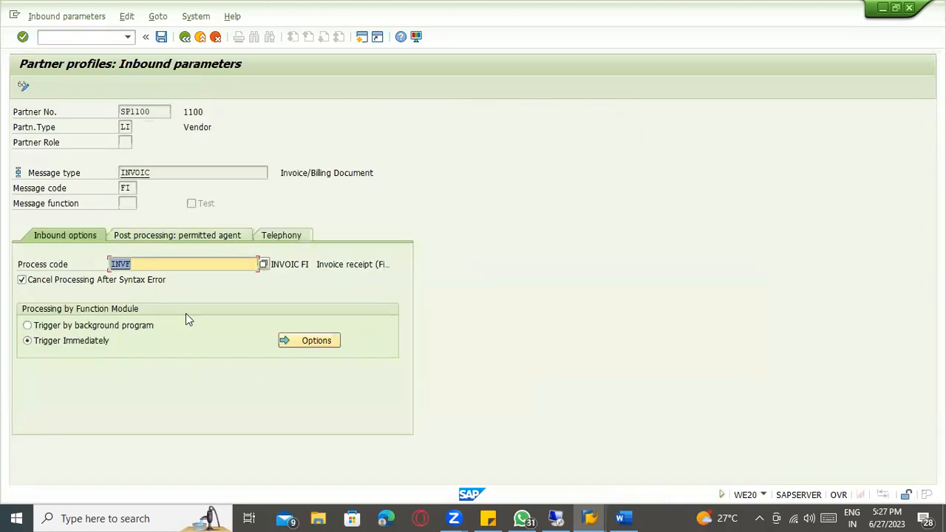
click(185, 38)
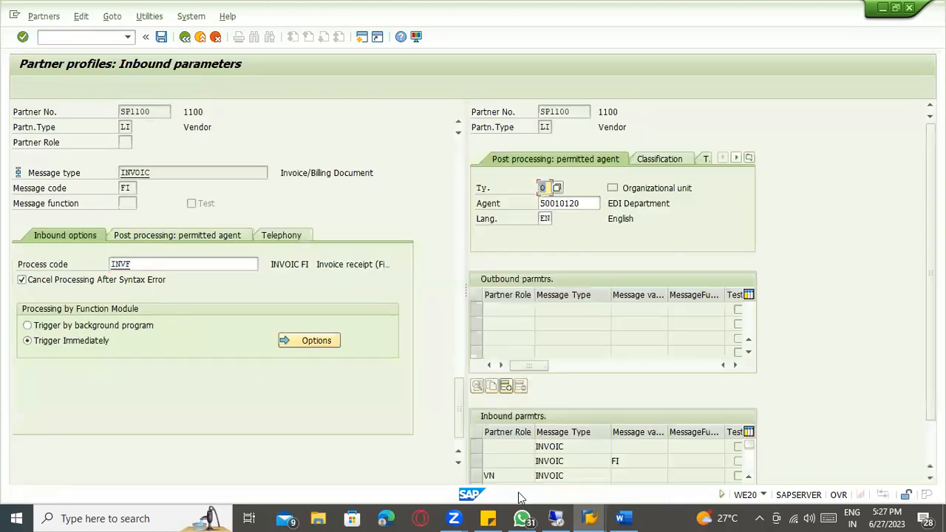
click(507, 311)
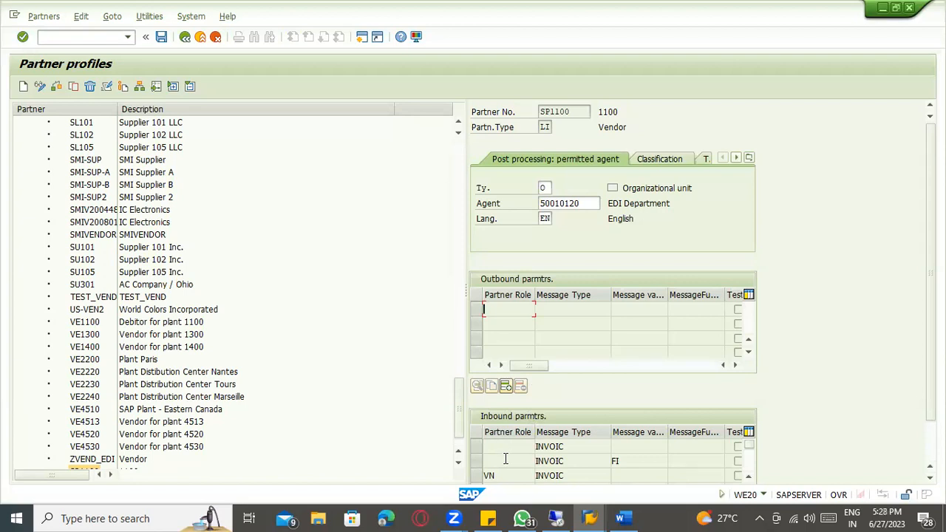
double_click(576, 455)
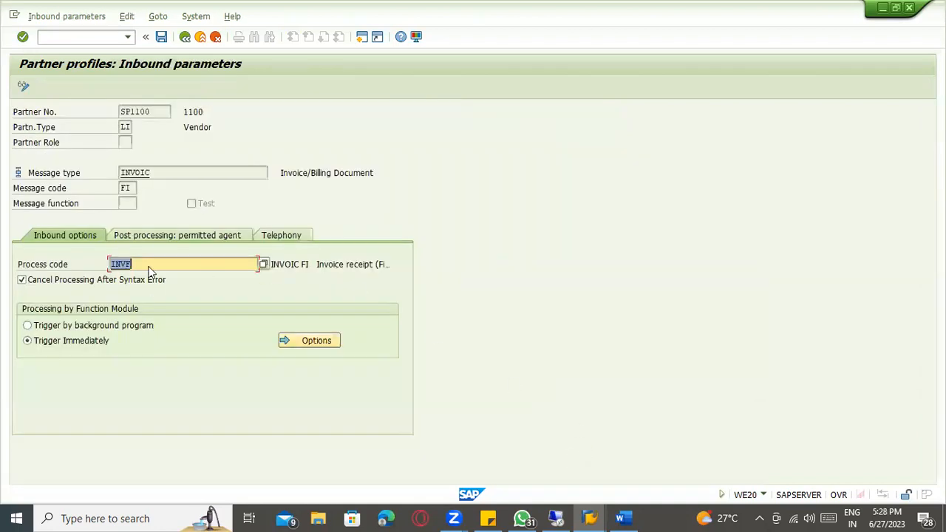
click(143, 234)
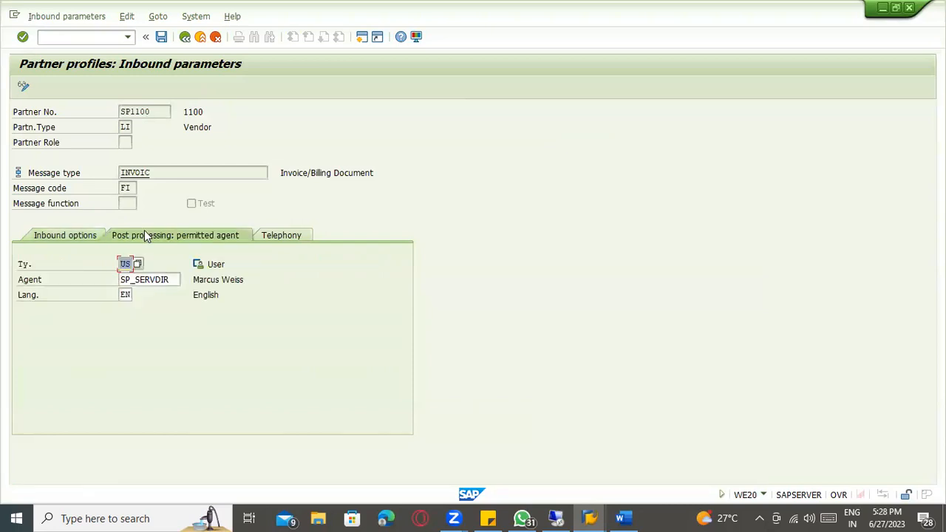
click(87, 237)
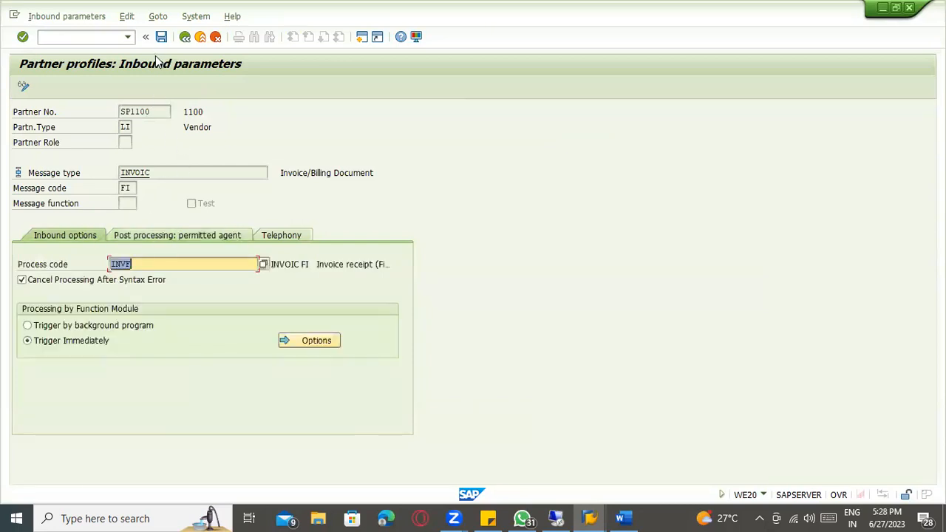
click(185, 37)
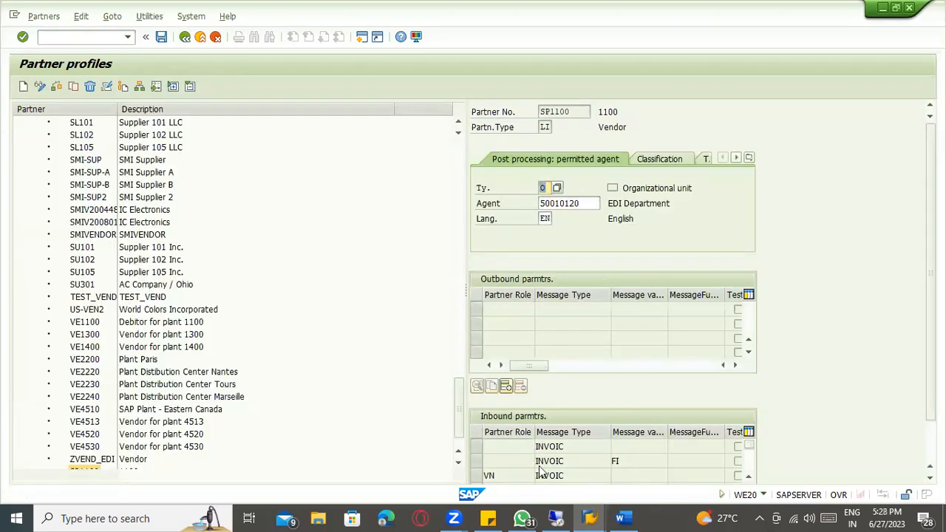
Check the inbound options of SP1100's INVOIC message for partner role VN, including its process code.
click(550, 448)
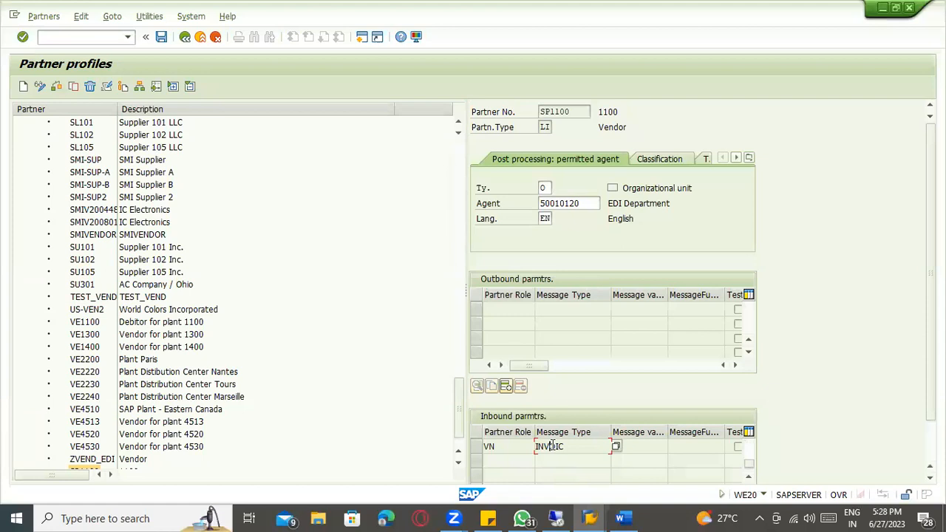
double_click(551, 445)
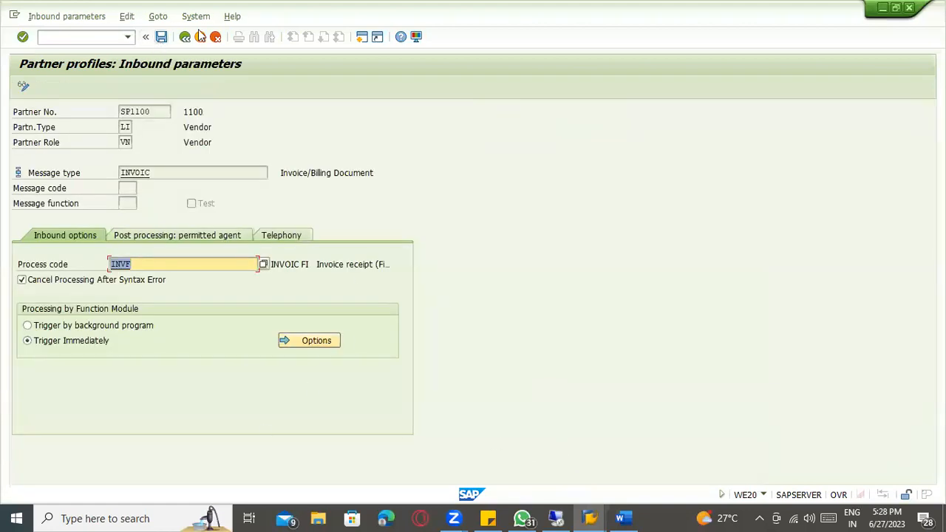
click(200, 36)
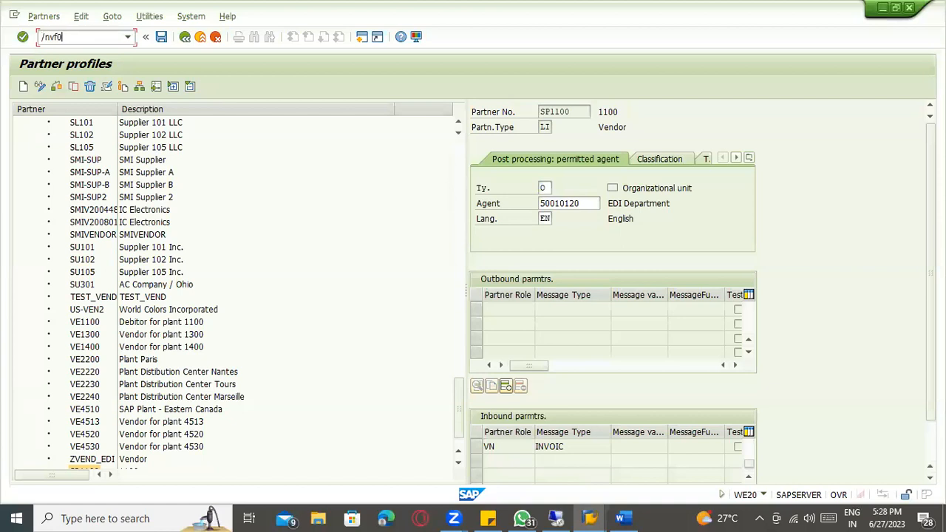
Start transaction VF02, open the intercompany billing document for change and display its header output.
key(Return)
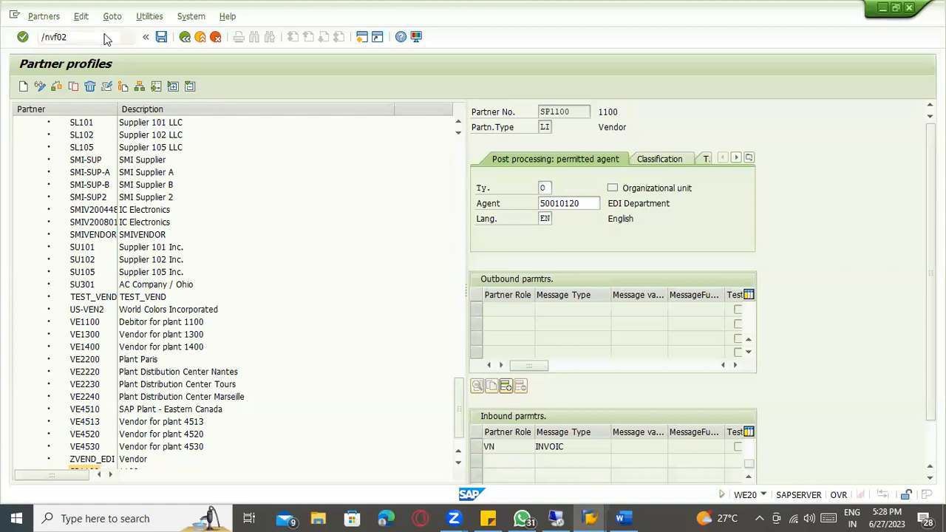
key(Return)
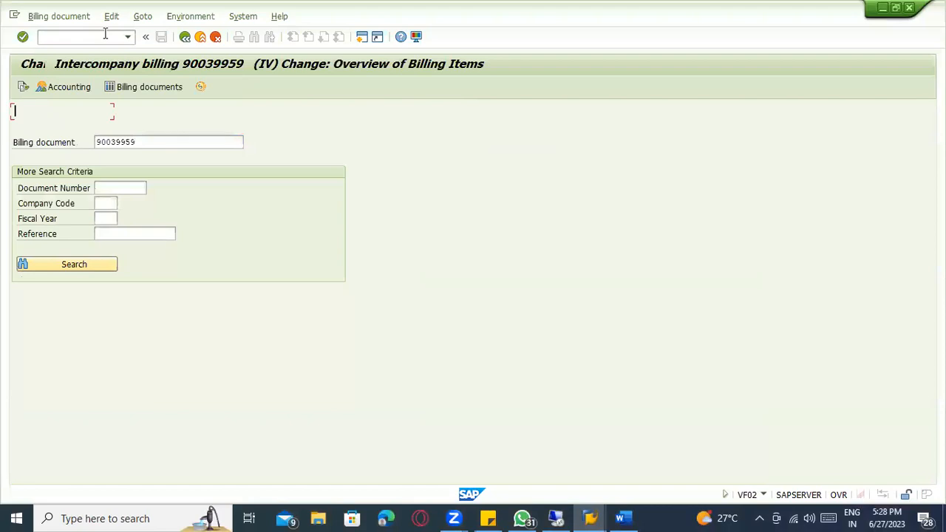
click(18, 188)
mouse_move(150, 17)
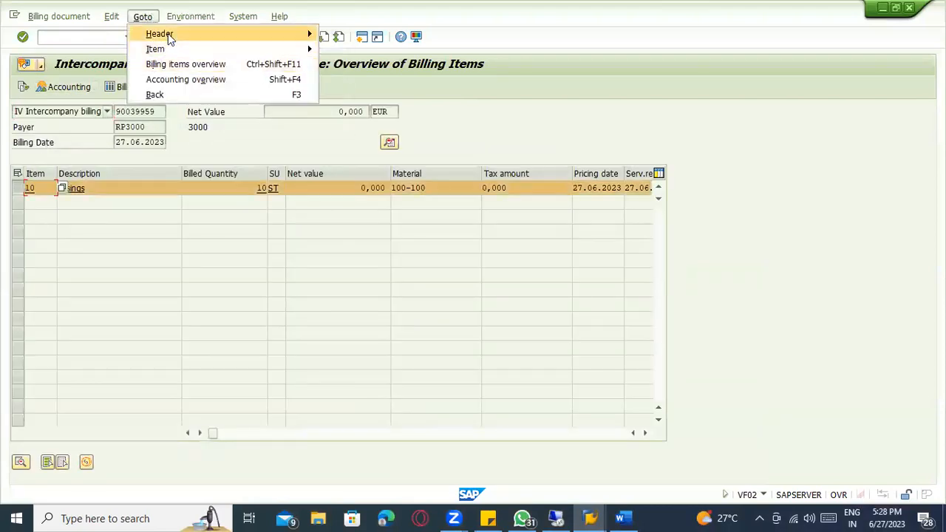
mouse_move(167, 33)
click(382, 81)
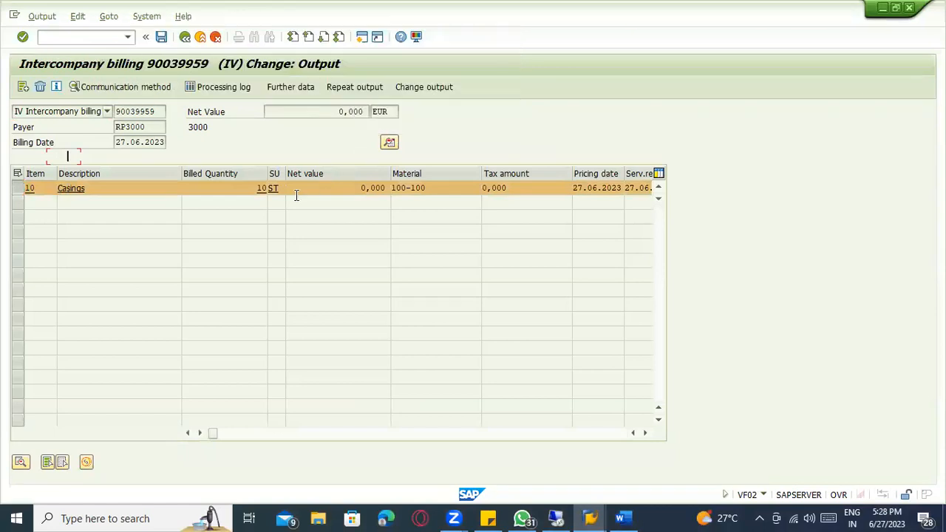
Repeat the billing document's RD04 EDI output with dispatch time 4, send immediately when saving the application, and save the document.
click(19, 172)
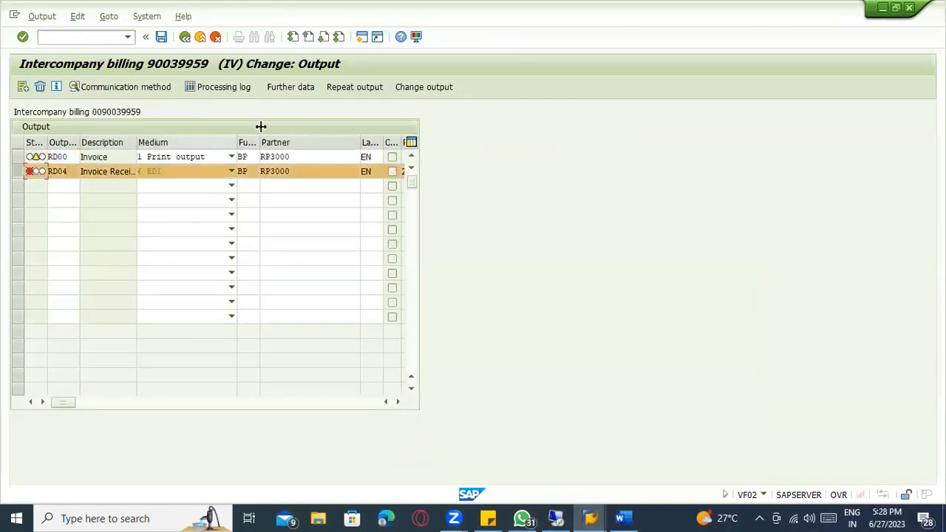
click(336, 90)
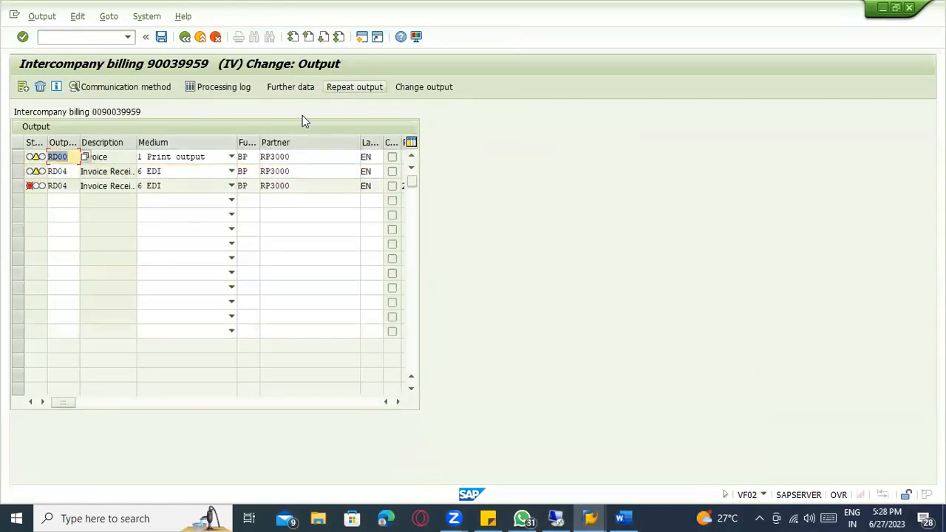
click(16, 172)
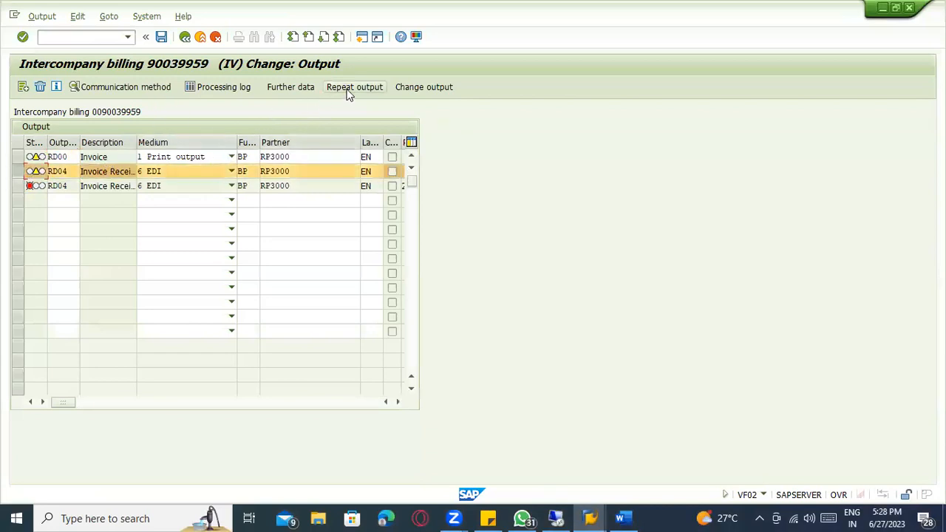
click(279, 90)
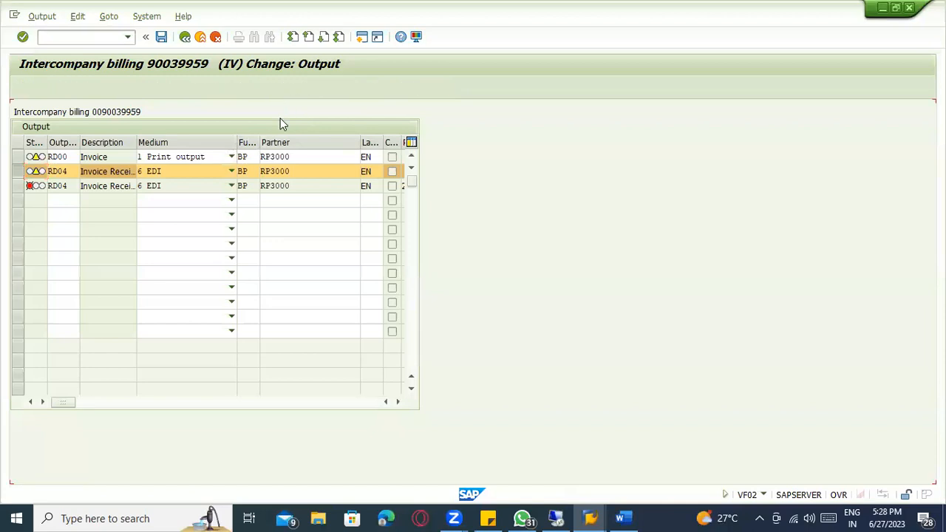
click(167, 217)
click(167, 217)
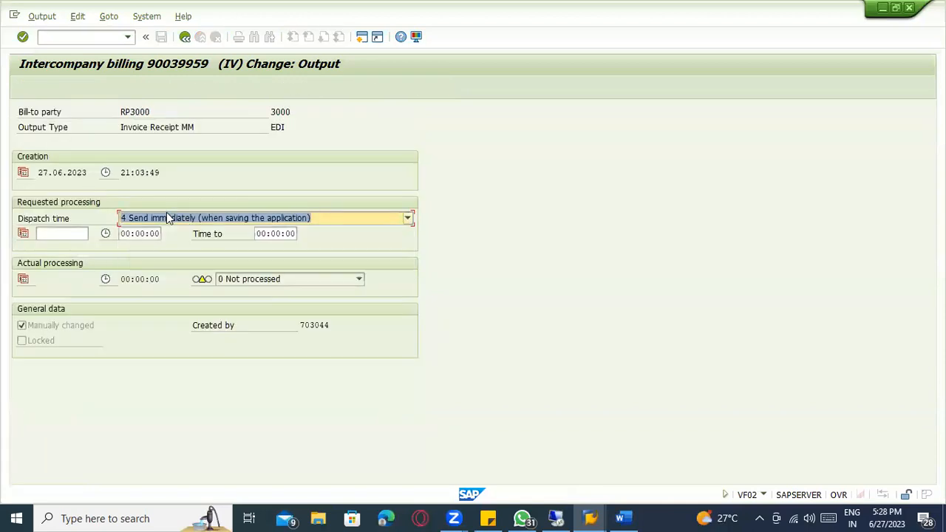
click(184, 37)
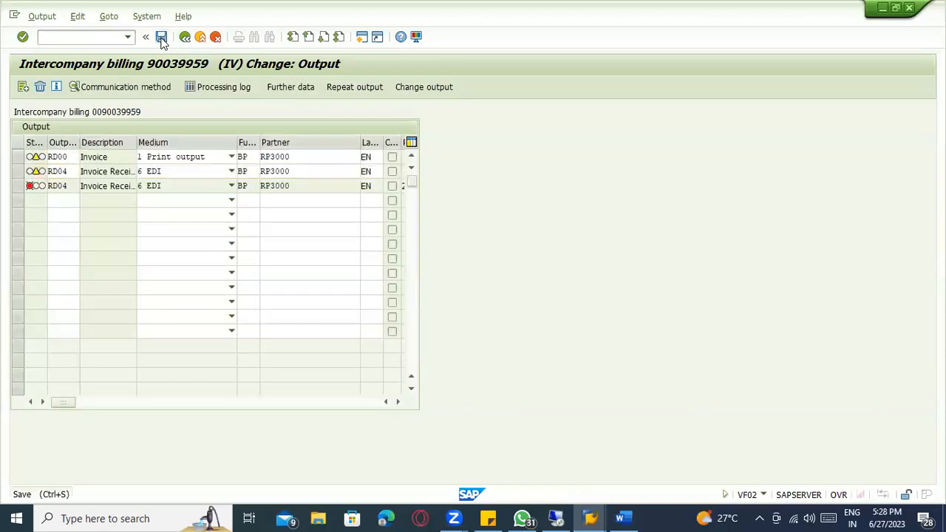
click(161, 37)
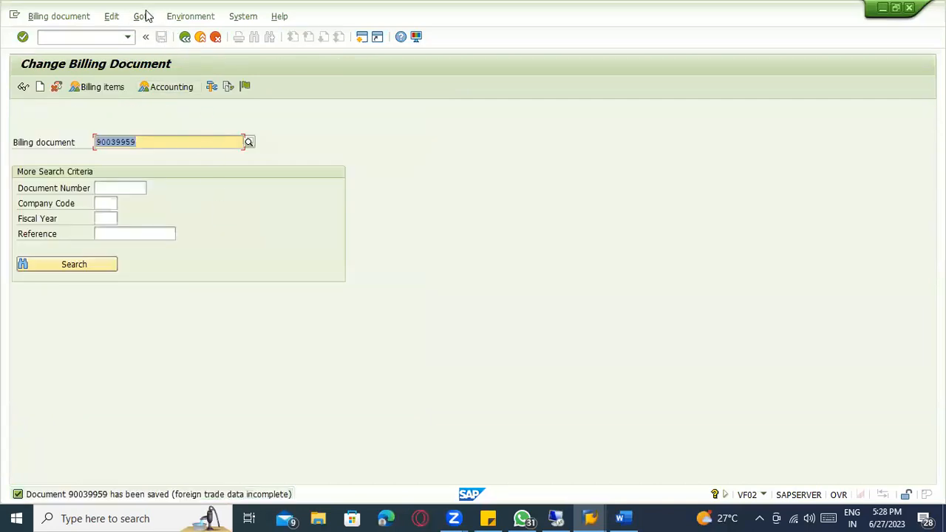
Open the same intercompany billing document in display mode and show its header output.
click(44, 18)
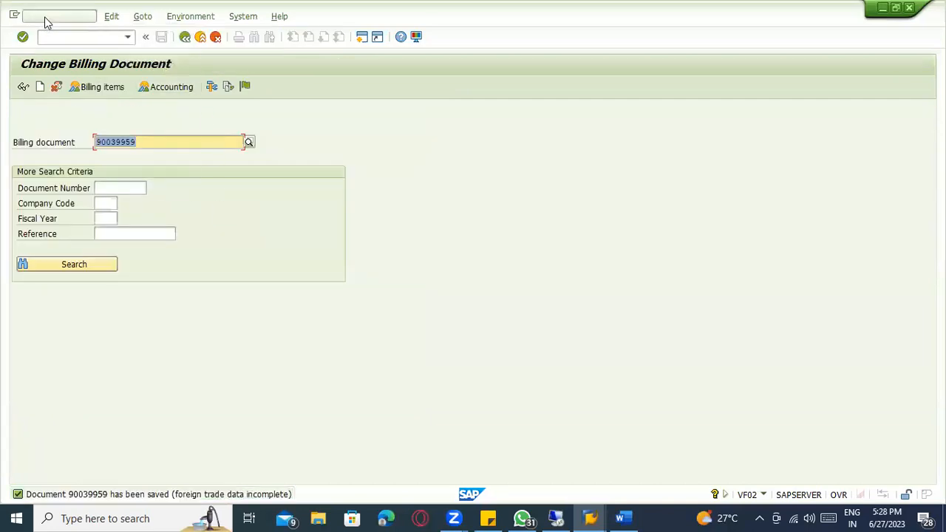
click(57, 65)
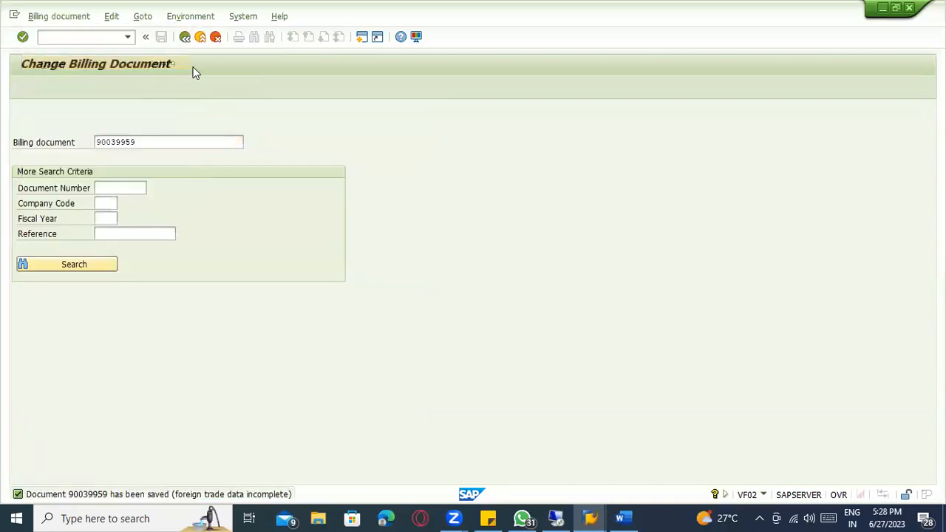
click(147, 17)
click(230, 237)
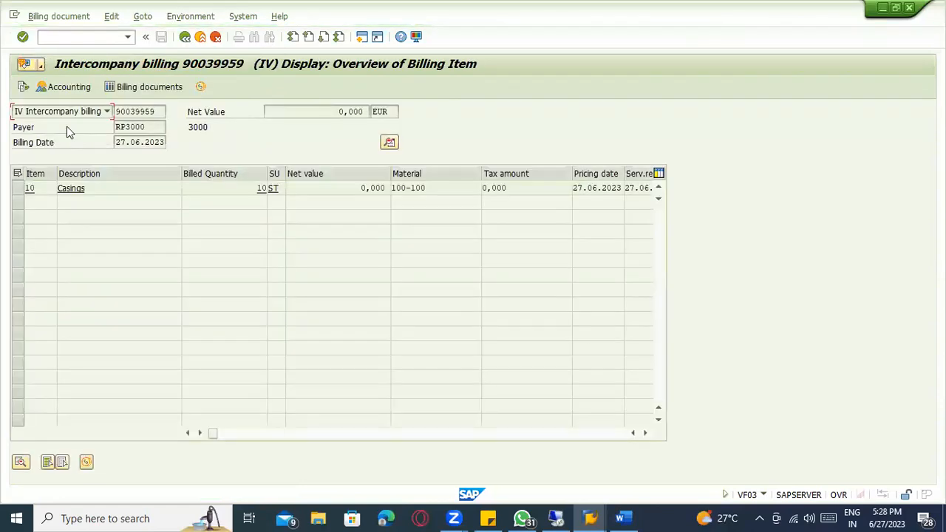
click(156, 17)
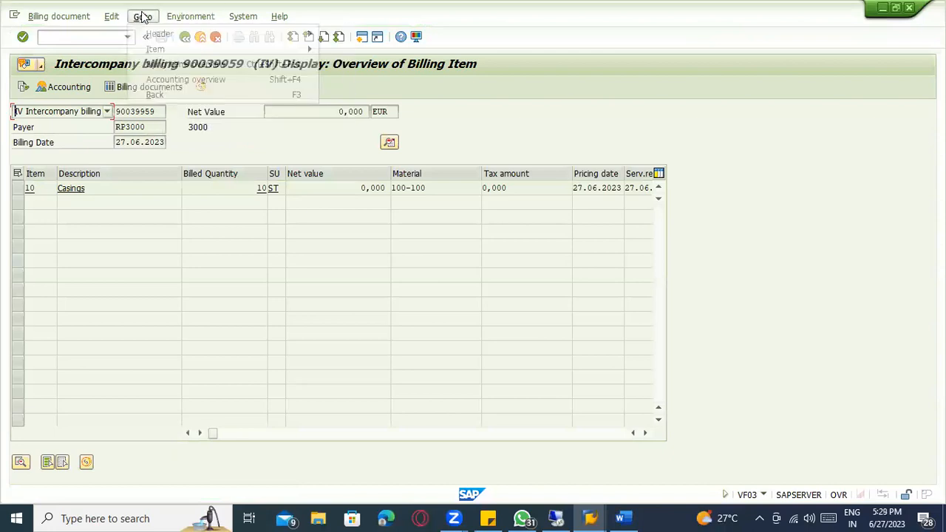
mouse_move(155, 34)
click(382, 73)
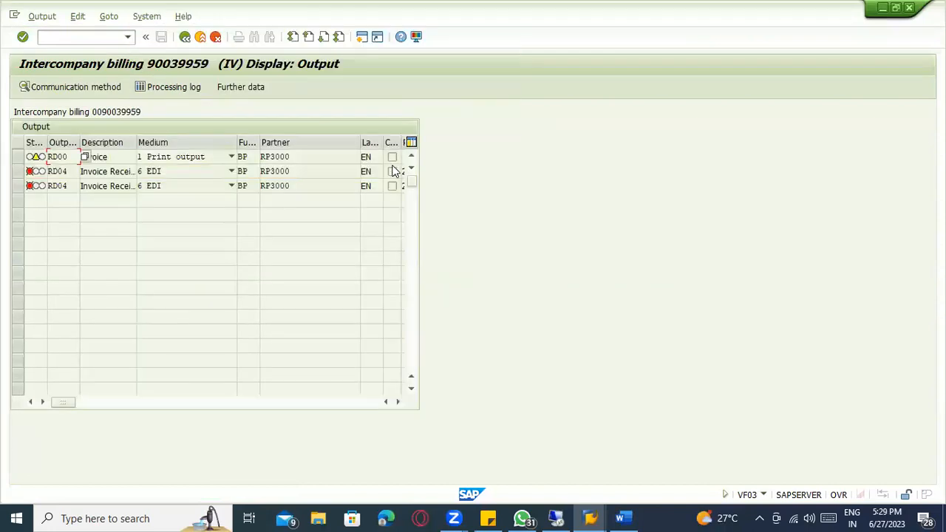
Check the processing logs of both RD04 EDI outputs of the billing document.
click(15, 189)
click(170, 89)
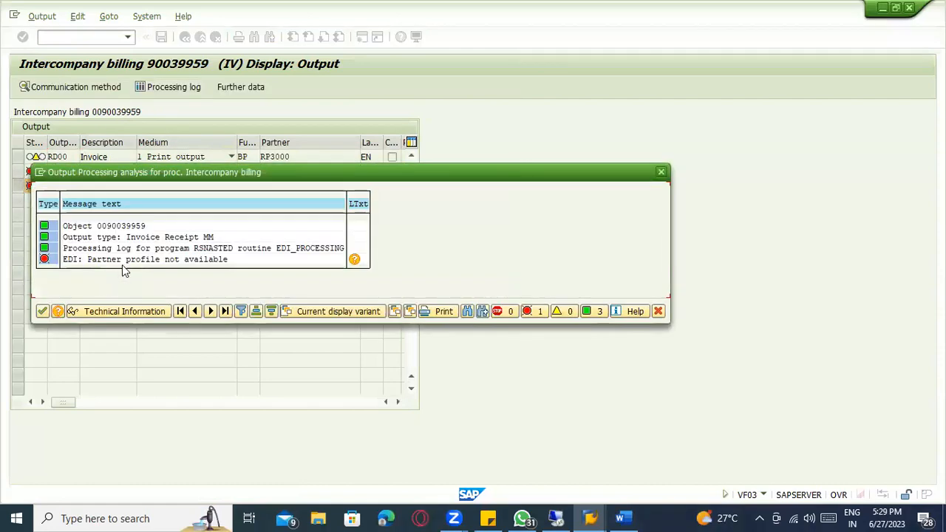
key(Escape)
click(18, 175)
click(173, 87)
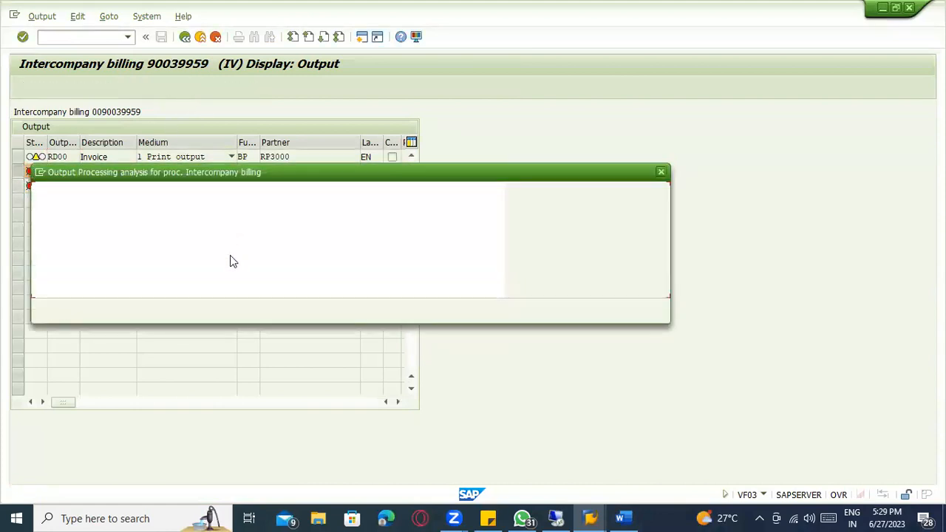
Read the long text of the log's partner profile error, including the named key table, and close the log.
click(206, 261)
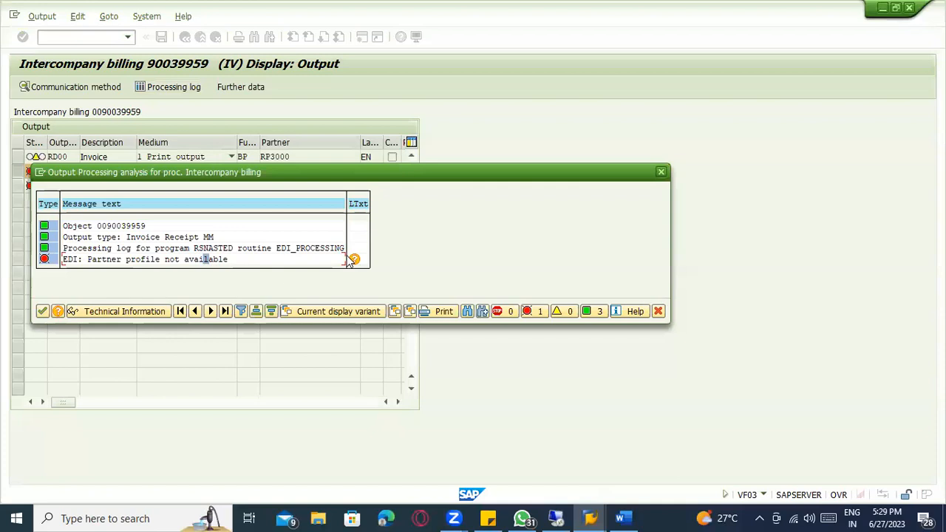
click(354, 259)
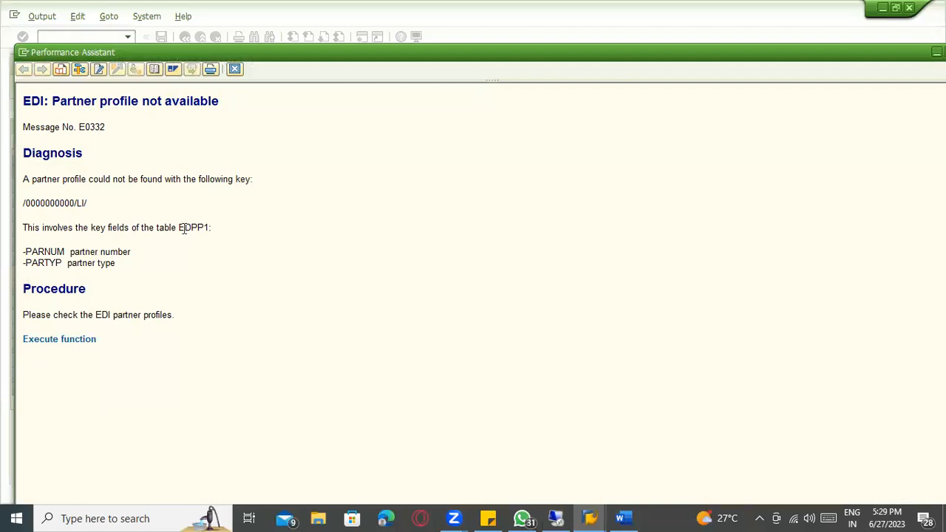
drag(198, 225, 179, 226)
click(182, 256)
key(Escape)
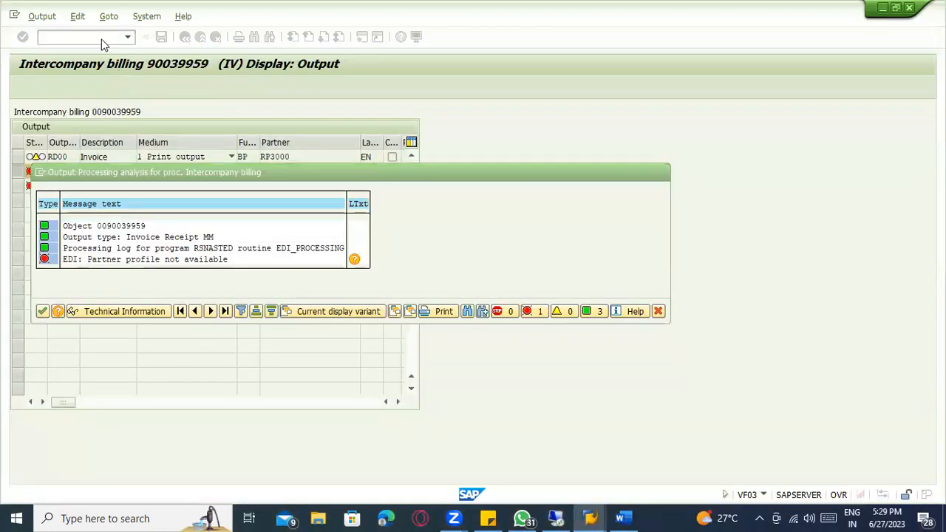
key(Escape)
Start transaction WE20 and widen the partner tree so its descriptions are readable.
text(/nwe02)
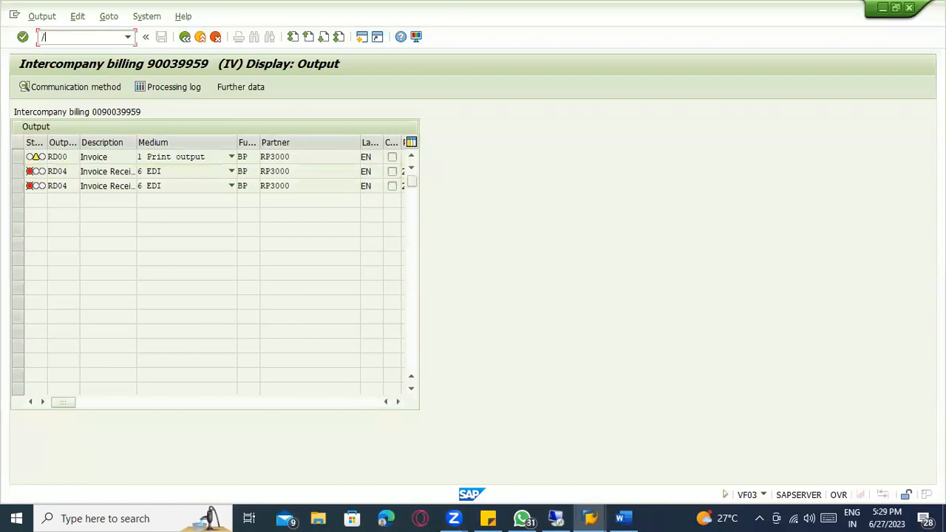
key(Return)
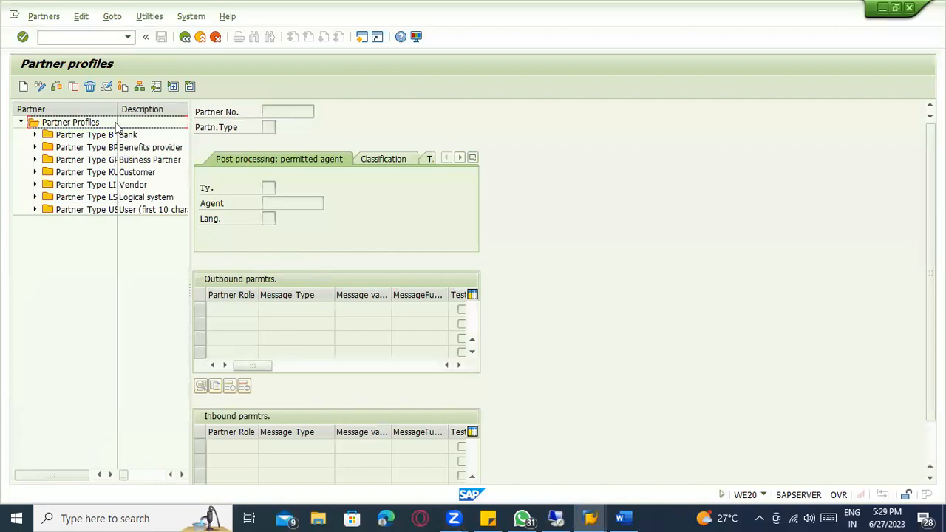
drag(116, 111, 149, 112)
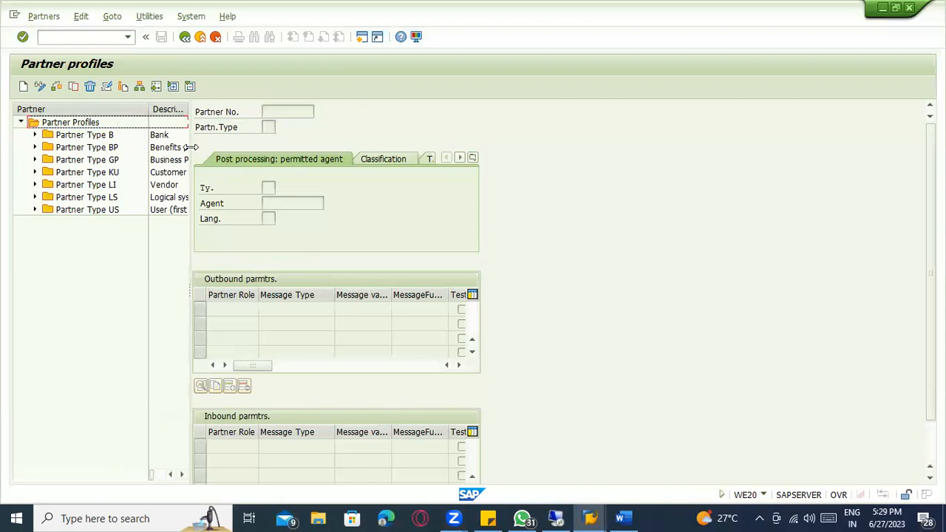
drag(191, 147, 361, 199)
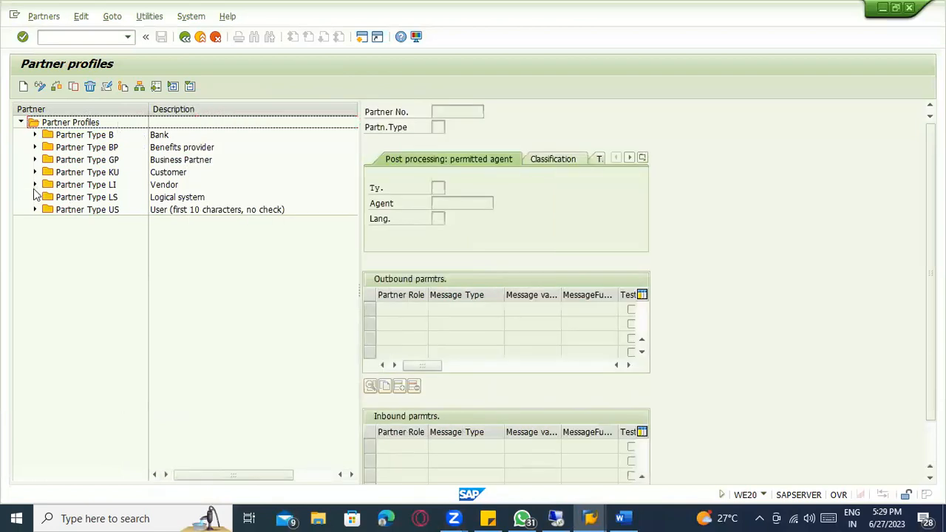
Open the partner profile of SP1100 under Partner Type LI (Vendor).
click(35, 184)
scroll(116, 218, down, 1)
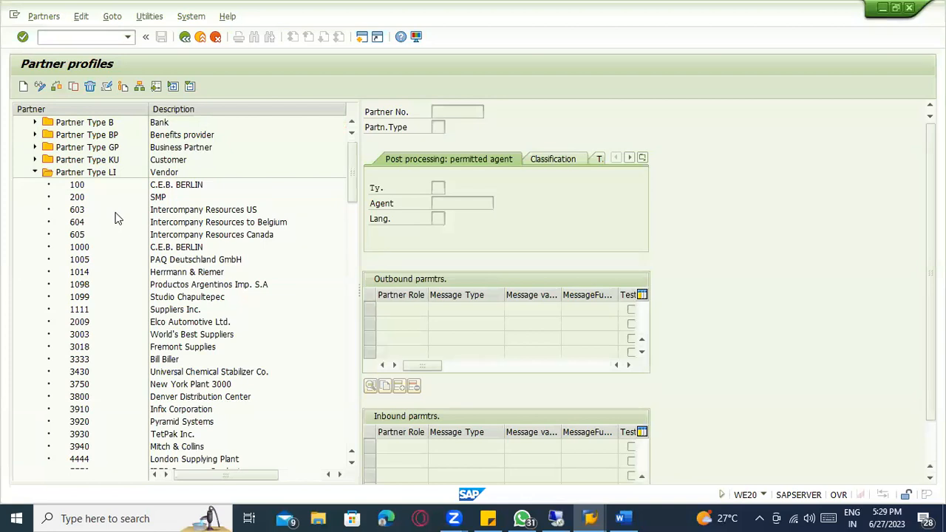
scroll(116, 218, down, 6)
scroll(161, 304, down, 4)
scroll(166, 315, down, 1)
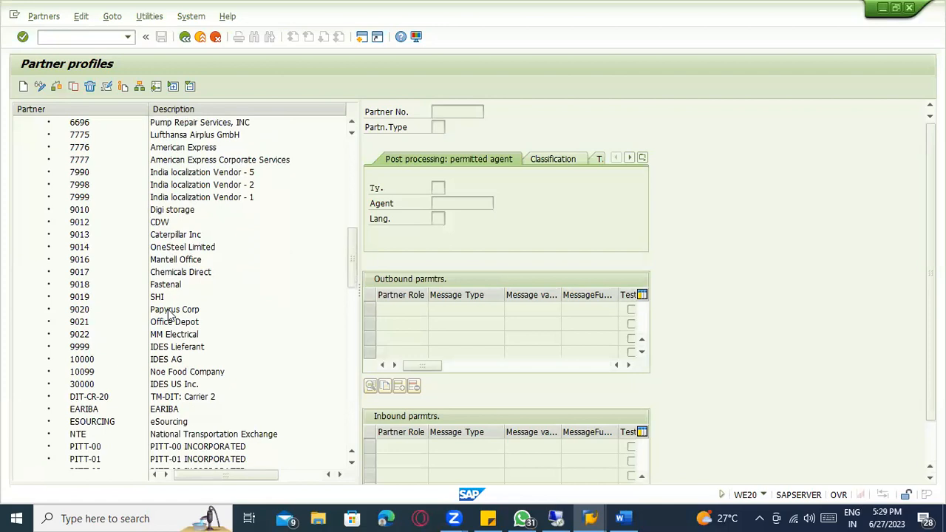
scroll(170, 316, down, 12)
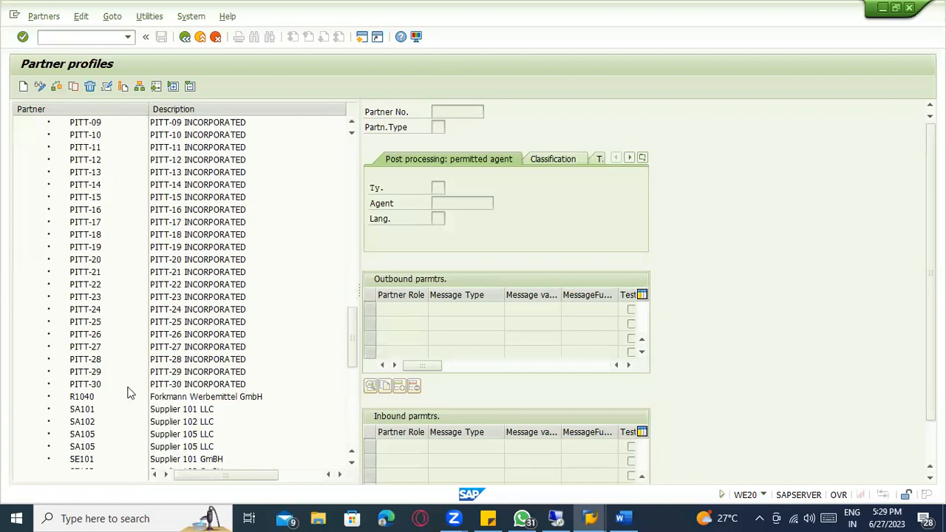
scroll(127, 393, down, 6)
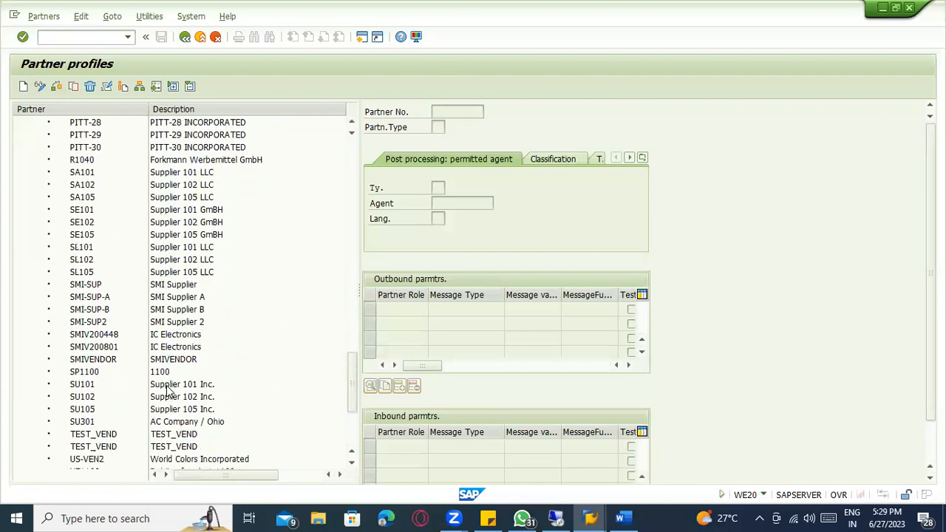
scroll(169, 391, down, 1)
scroll(169, 386, down, 1)
double_click(101, 351)
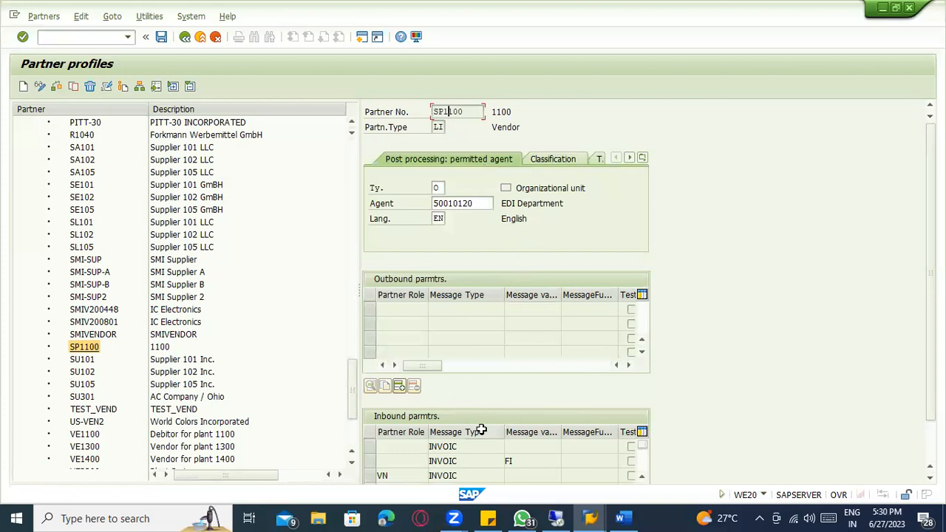
Open SP1100's inbound INVOIC message with message code FI and review its inbound options and post-processing agent.
click(448, 460)
double_click(450, 458)
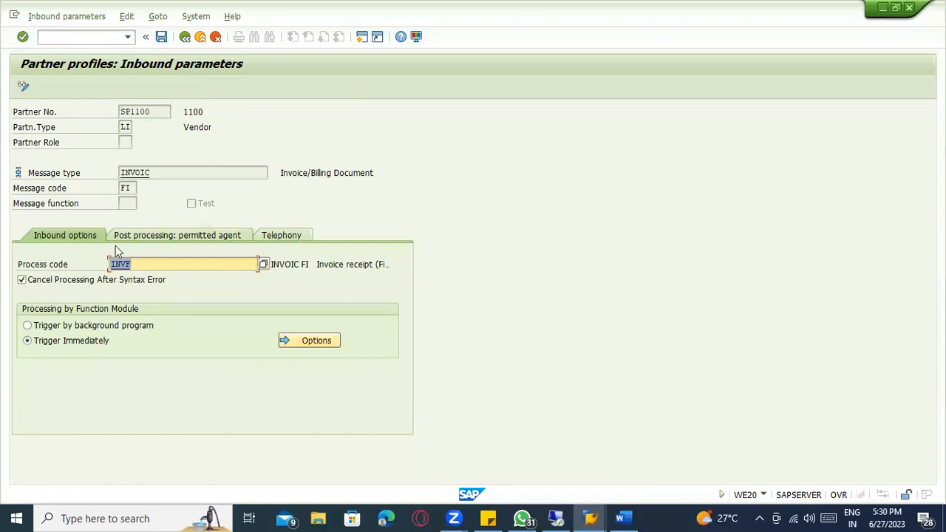
click(155, 242)
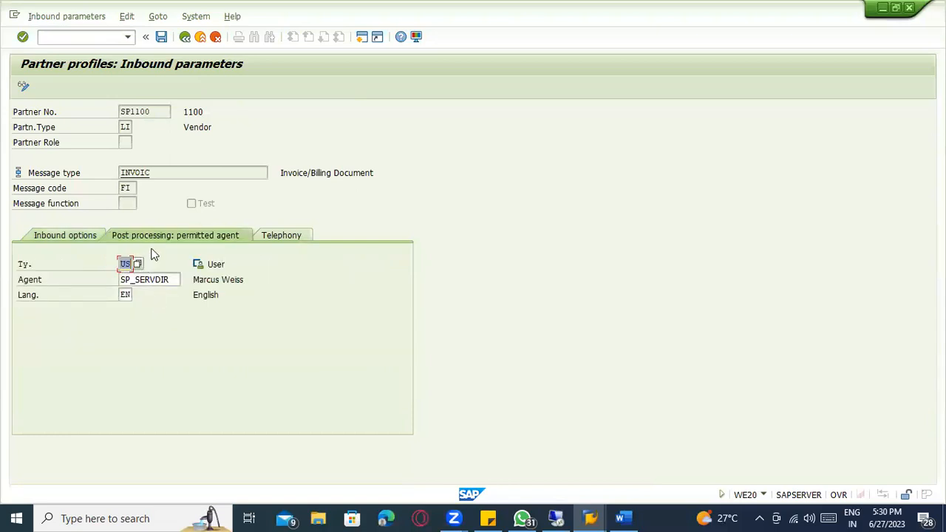
click(94, 235)
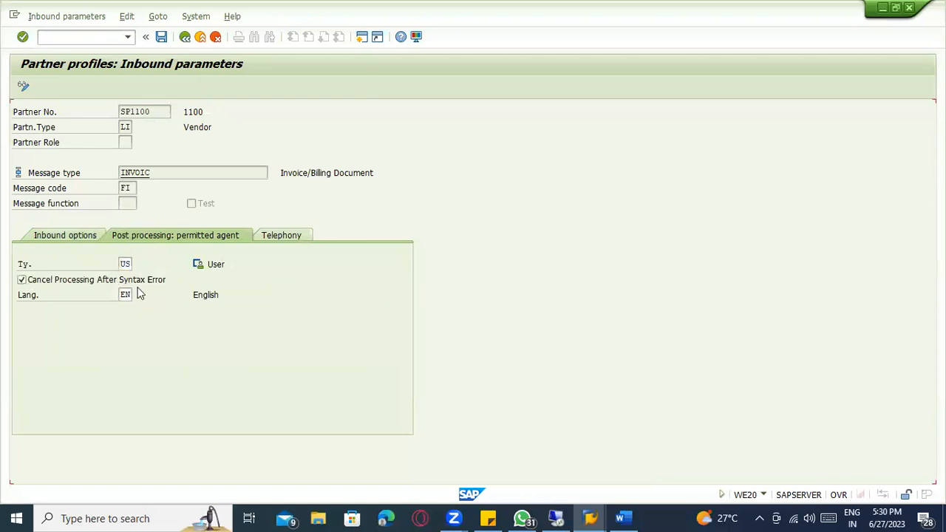
Inspect the details of the message's inbound process code INVF, return to the SP1100 profile and save it.
click(120, 266)
double_click(120, 266)
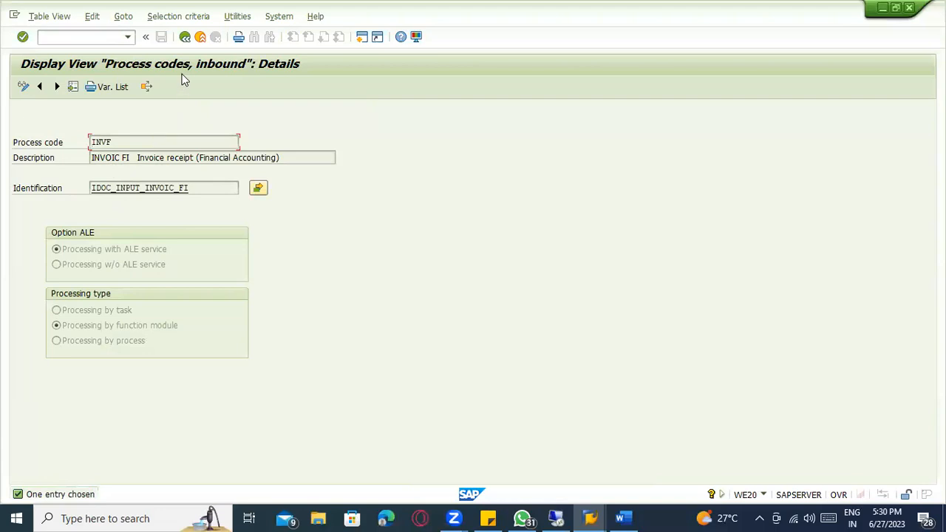
click(184, 36)
click(185, 36)
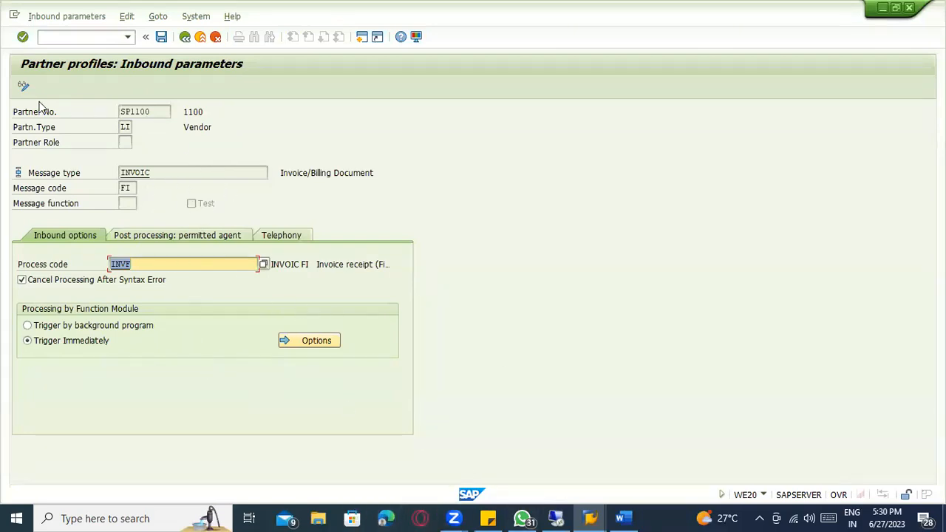
click(184, 36)
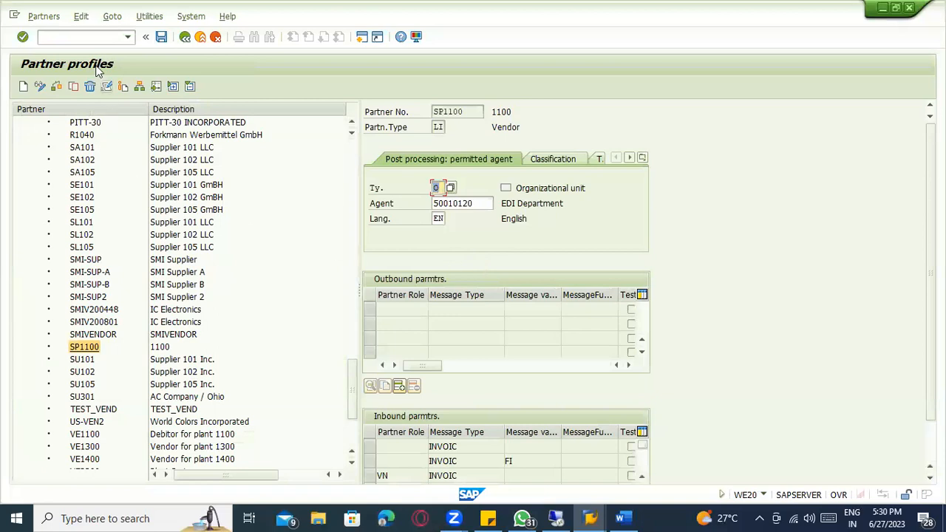
click(161, 37)
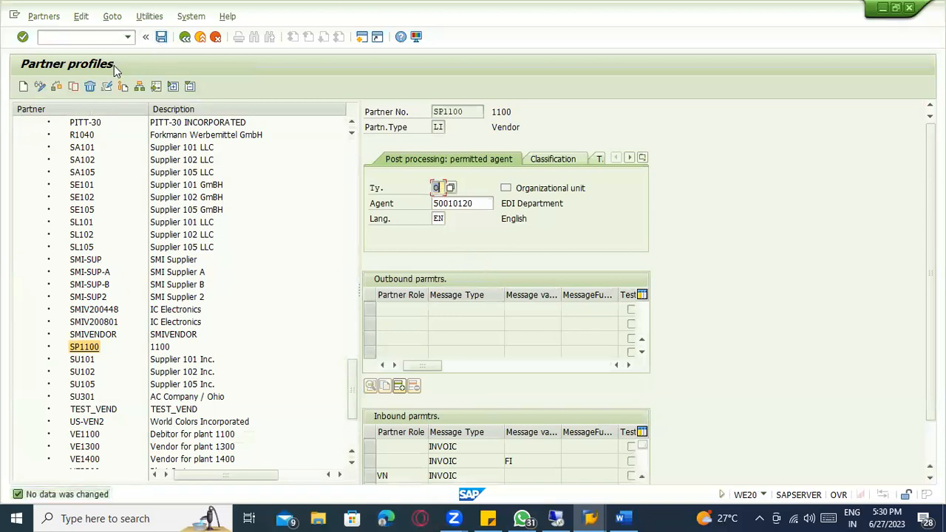
Start transaction SPRO and open the SAP Reference IMG.
click(43, 37)
text(/nspro)
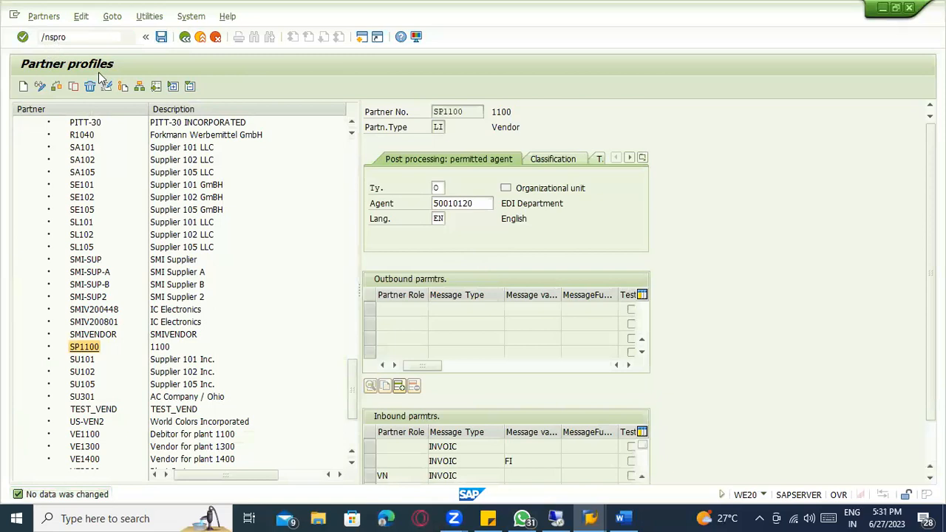
key(Return)
click(85, 90)
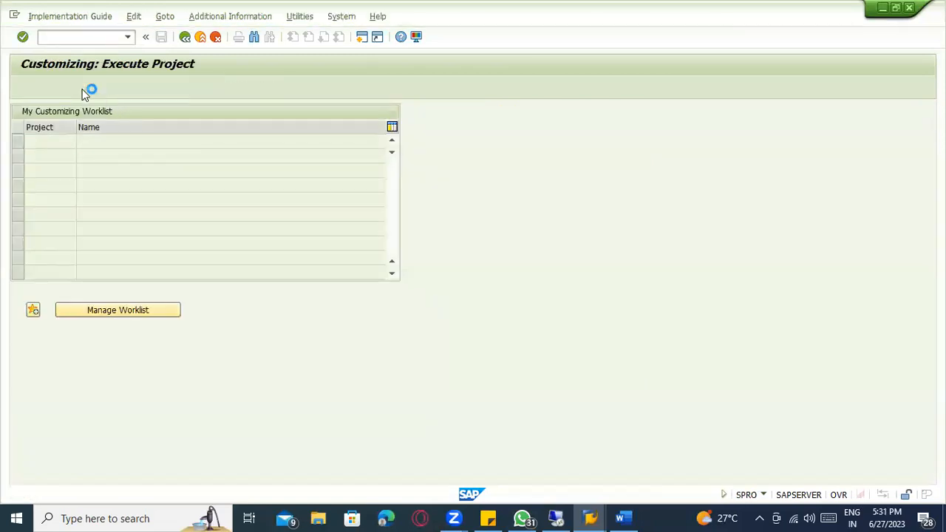
Open the Assign vendor activity of Automatic Posting To Vendor Account (SAP-EDI) under Sales and Distribution, Billing, Intercompany Billing.
scroll(161, 264, down, 1)
scroll(161, 264, down, 4)
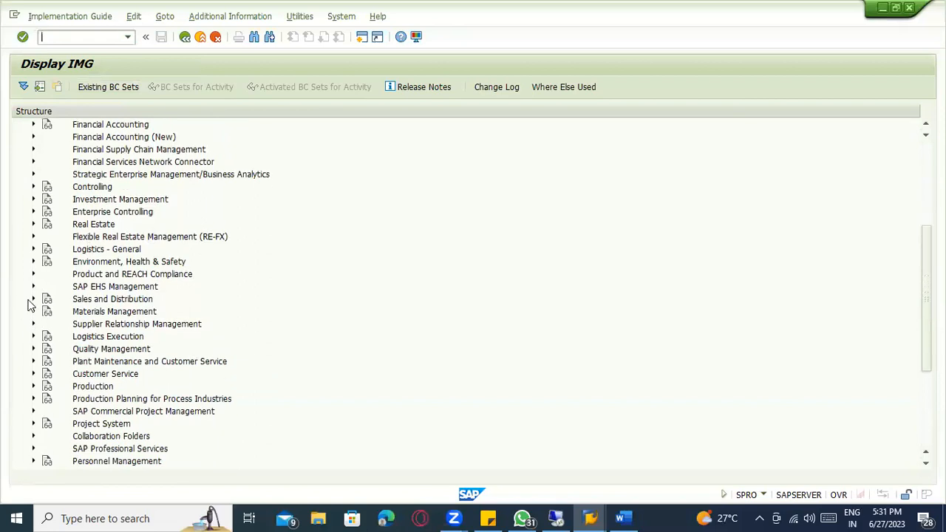
click(33, 299)
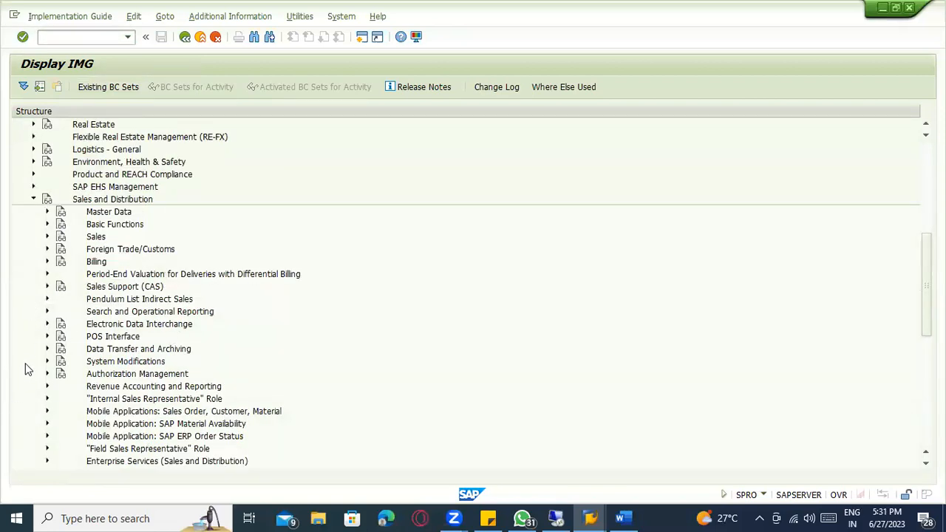
click(47, 261)
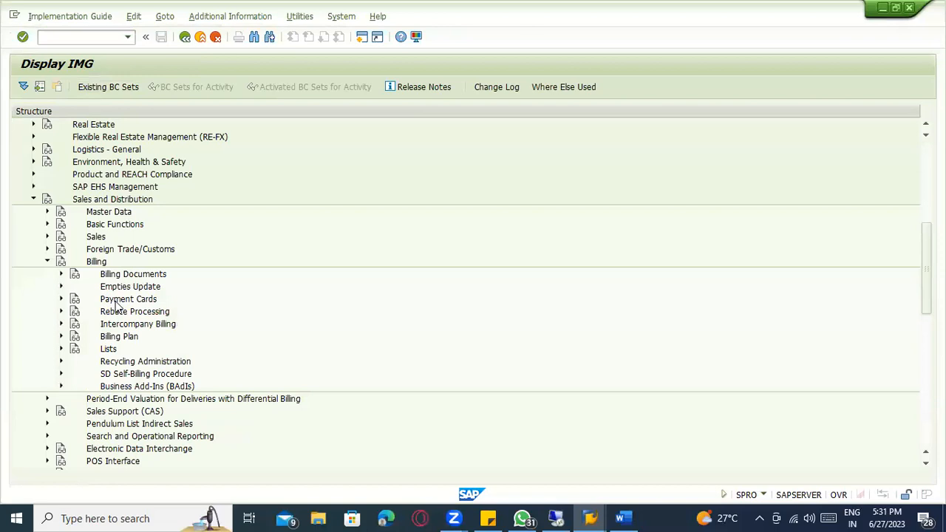
click(62, 323)
scroll(171, 351, down, 1)
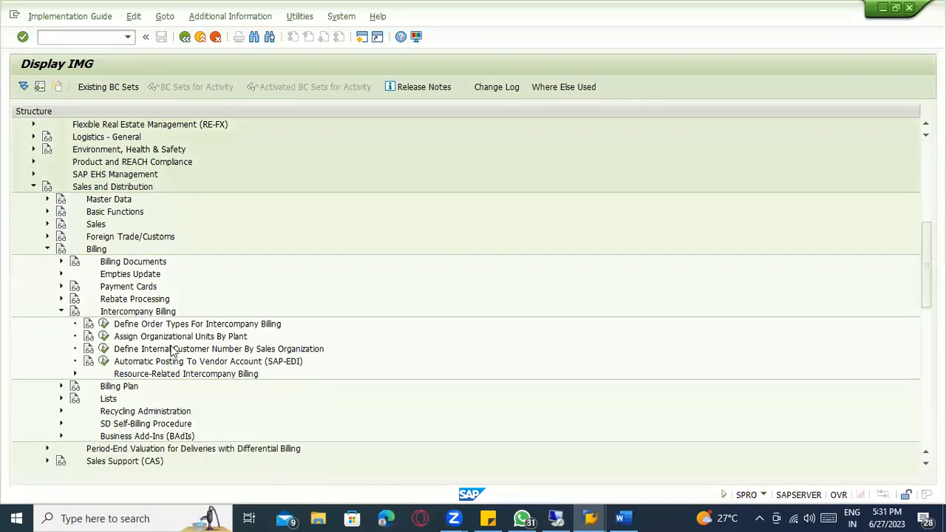
click(104, 337)
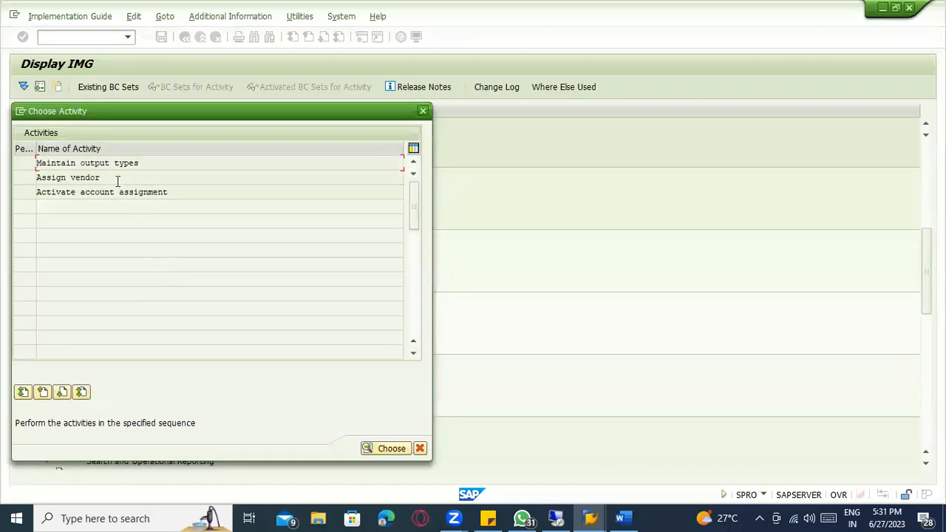
double_click(110, 179)
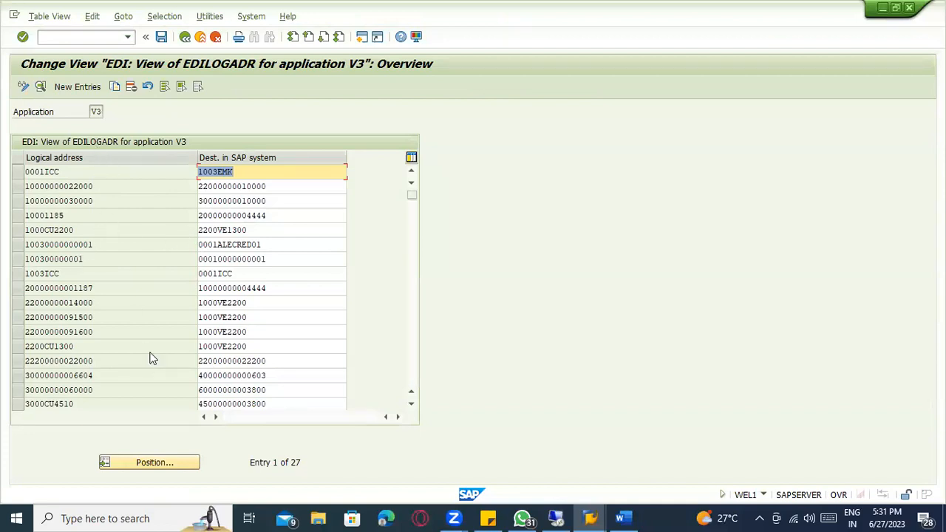
Review the existing logical addresses for application V3 and the destination details of entry 0001ICC.
click(124, 281)
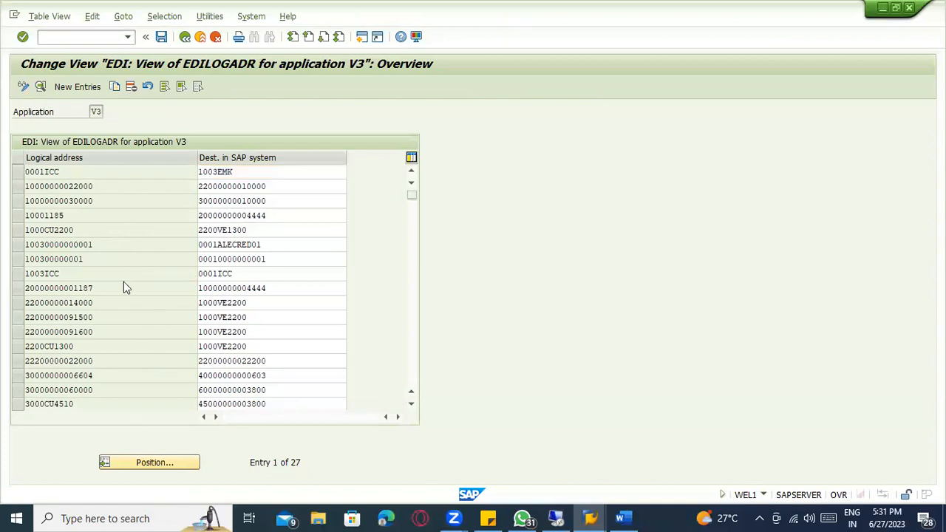
scroll(124, 282, down, 1)
scroll(124, 281, up, 1)
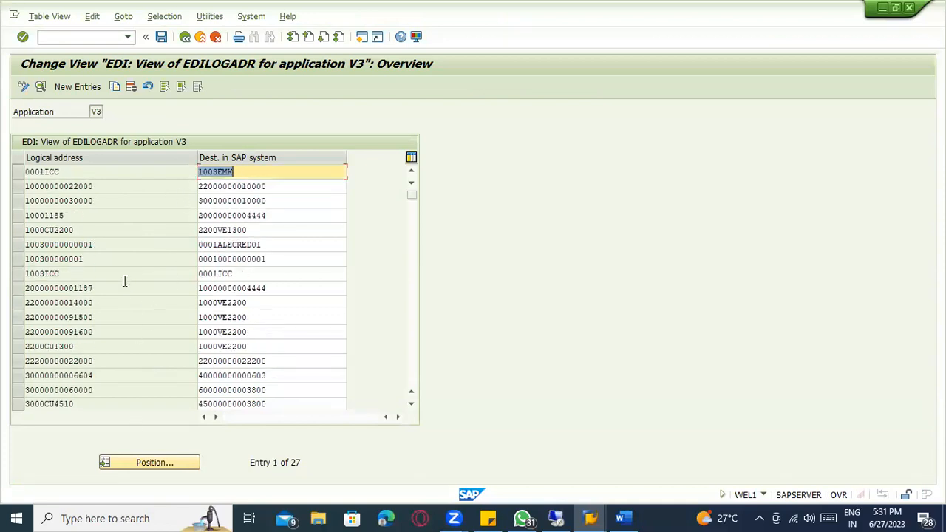
scroll(144, 270, down, 3)
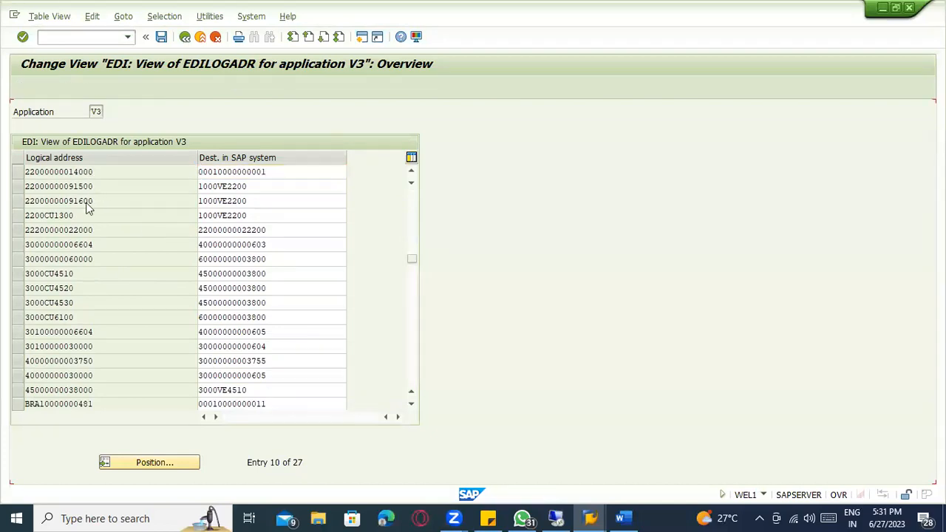
scroll(89, 200, up, 3)
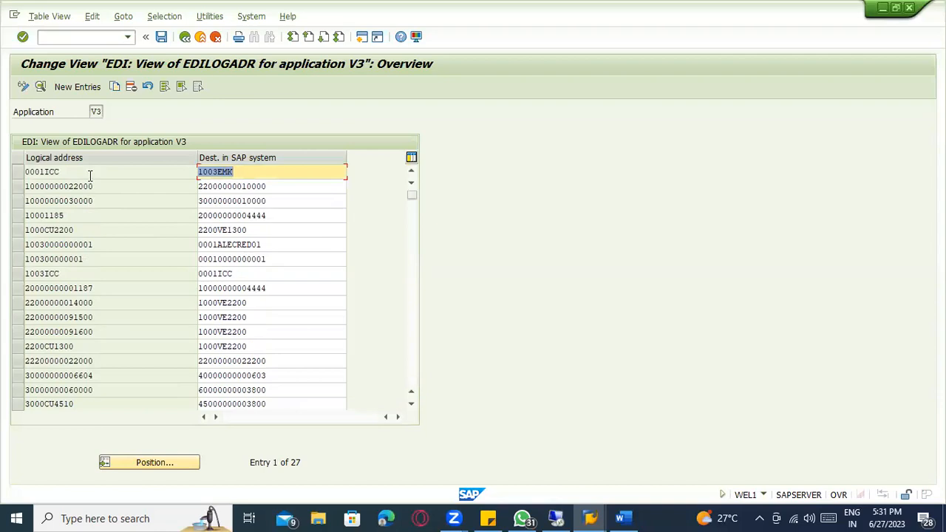
key(F2)
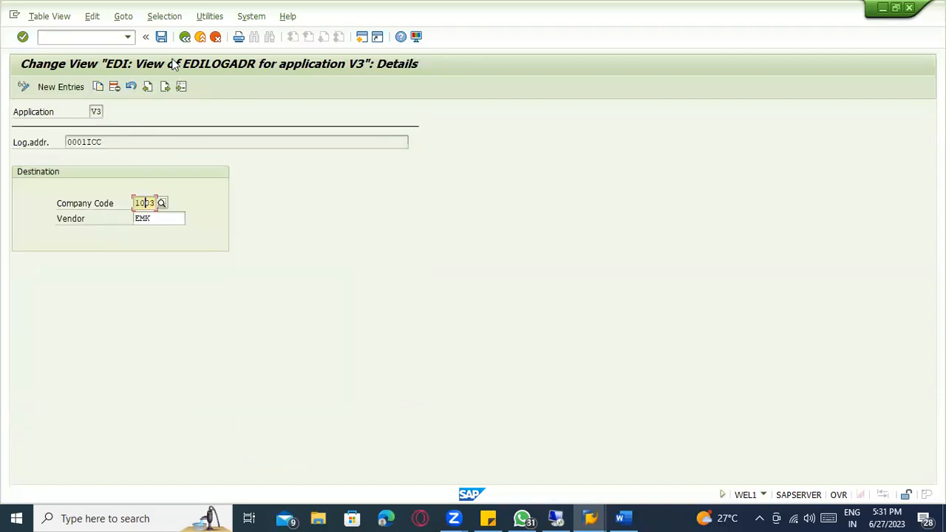
click(185, 36)
click(215, 36)
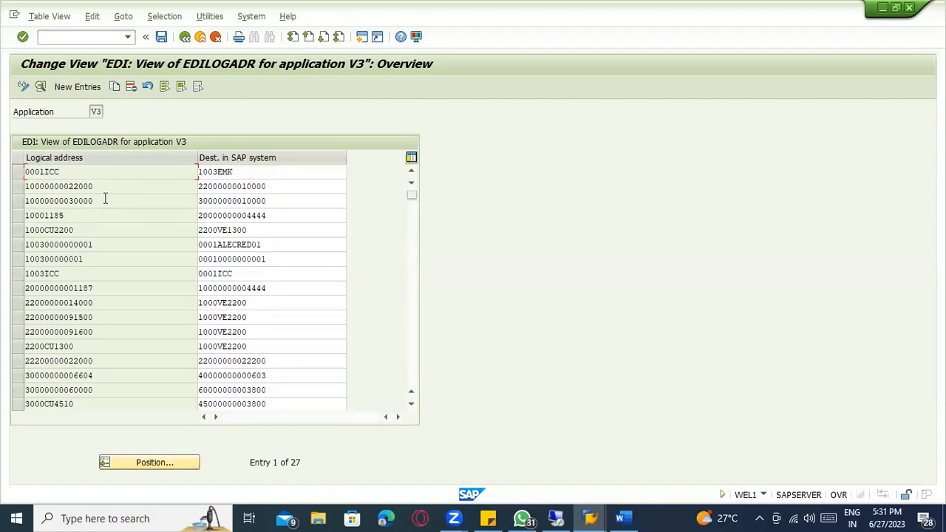
scroll(108, 247, down, 2)
scroll(107, 247, down, 1)
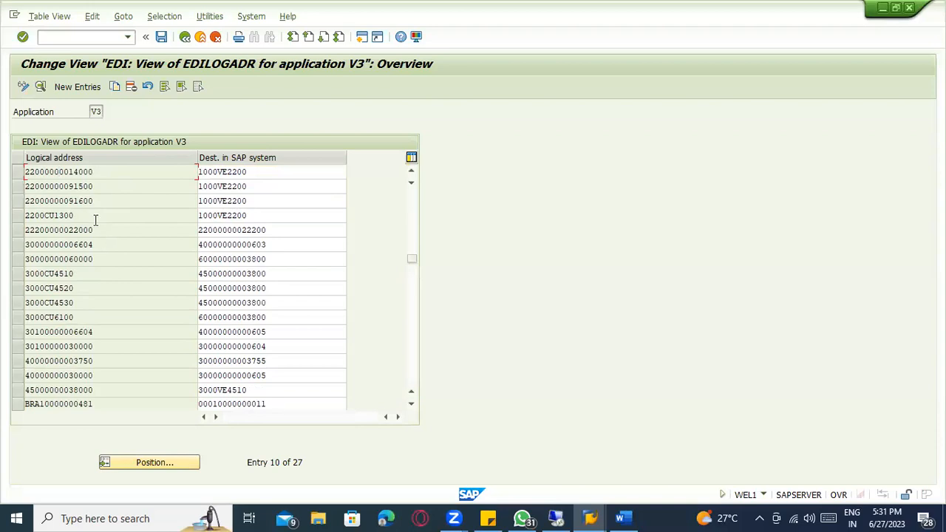
click(77, 88)
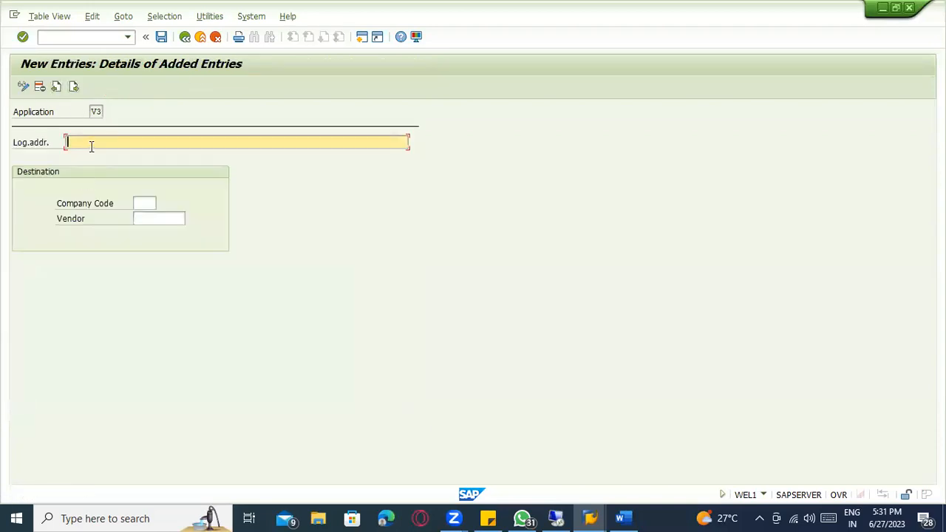
text(1000000003000)
click(143, 202)
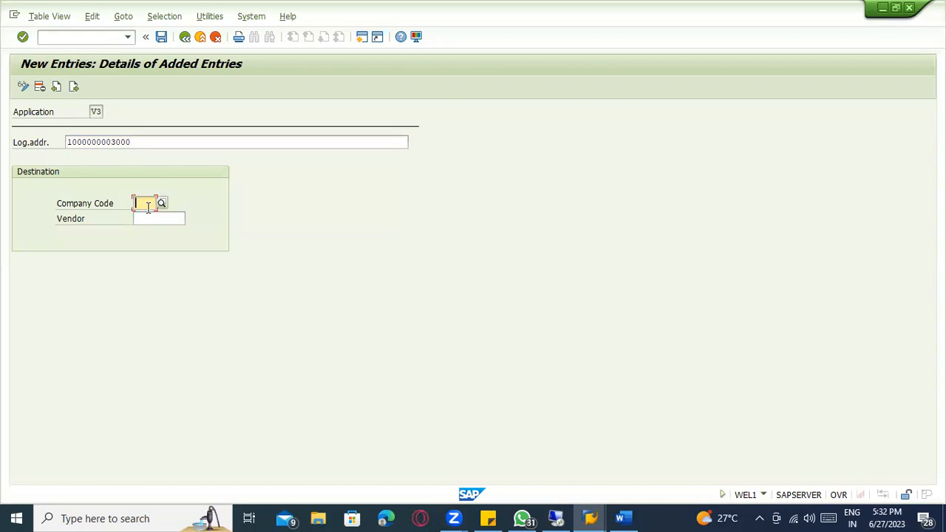
text(3000)
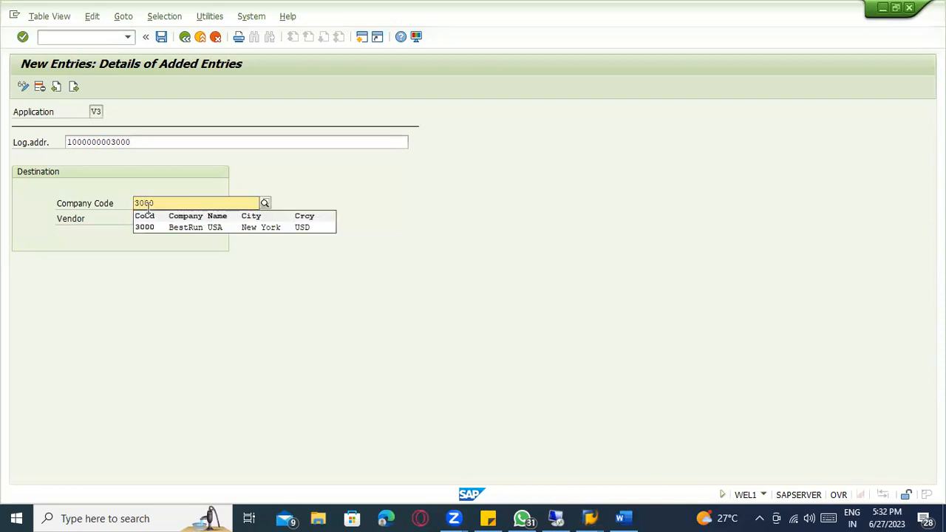
click(172, 226)
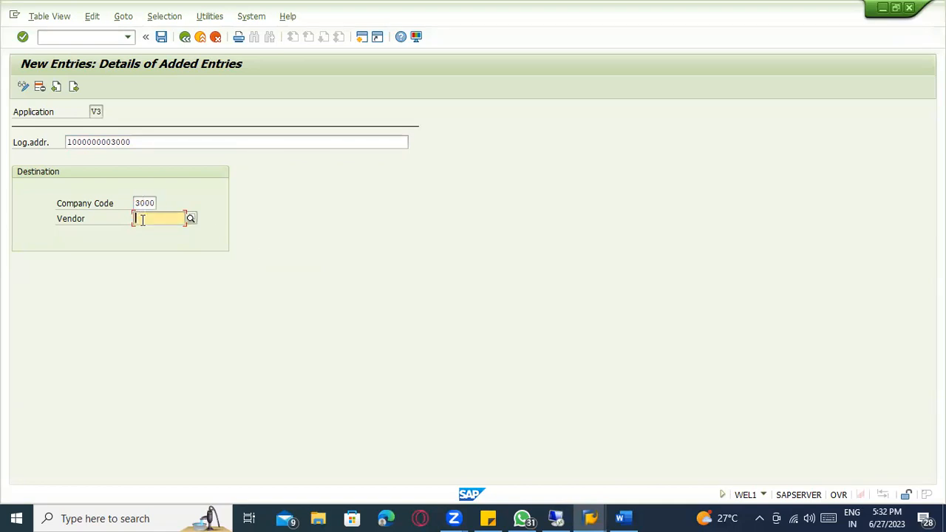
text(s)
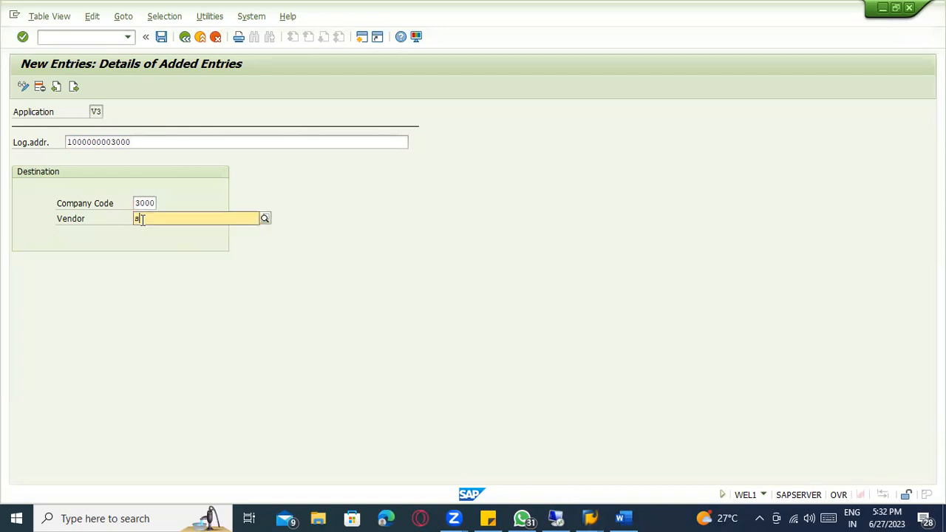
text(p1100)
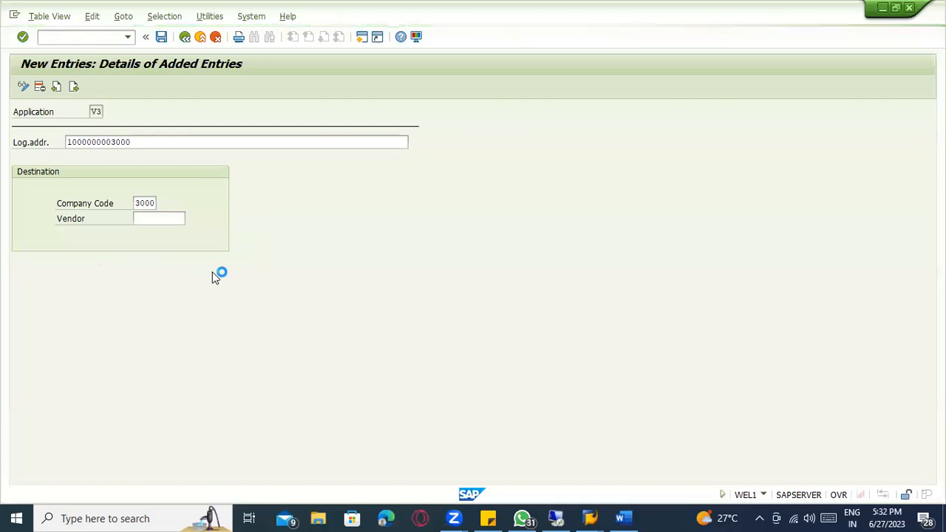
click(171, 218)
key(ctrl+s)
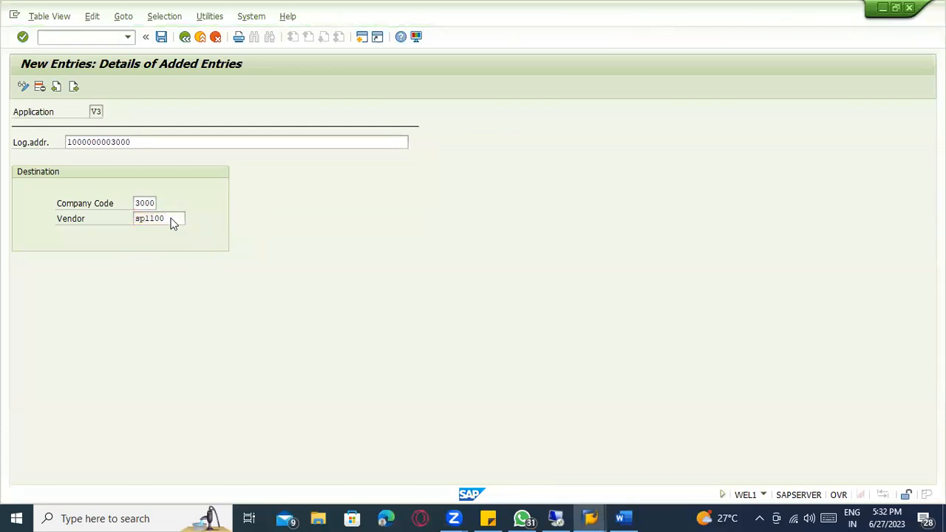
click(207, 237)
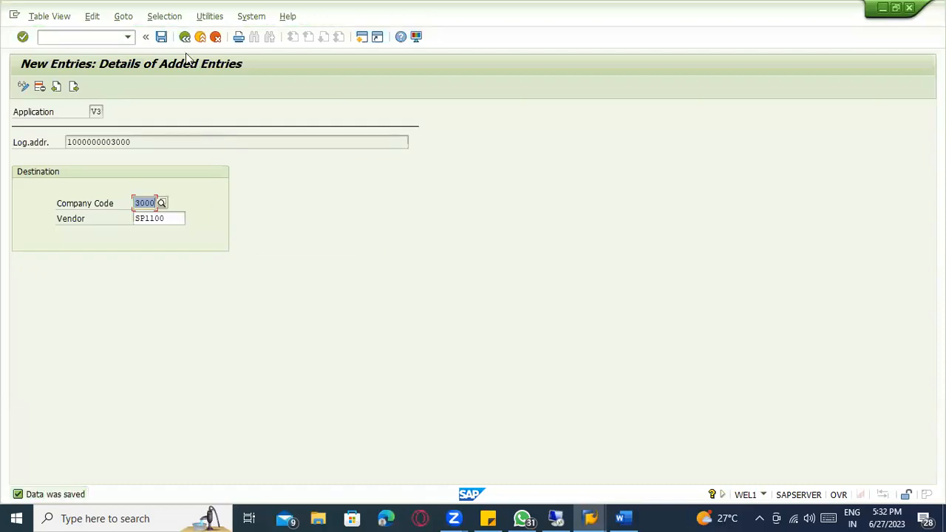
click(185, 36)
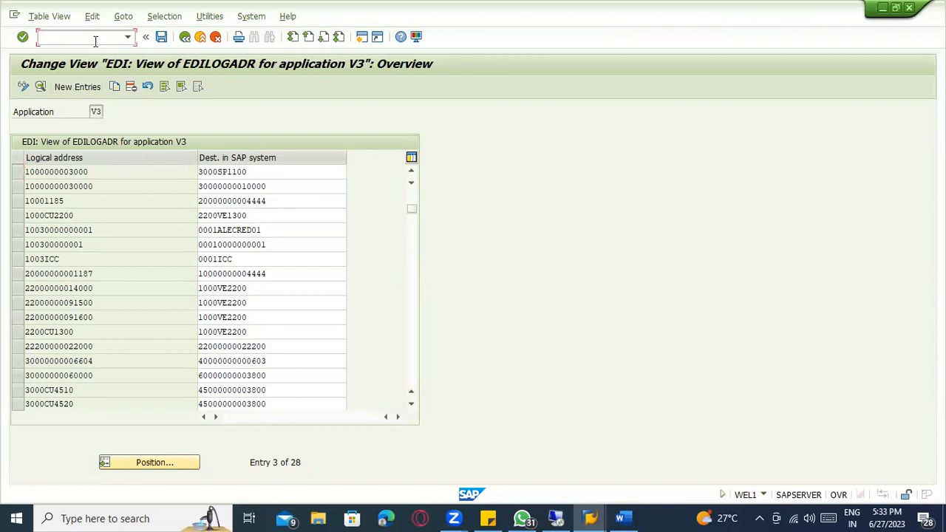
double_click(78, 171)
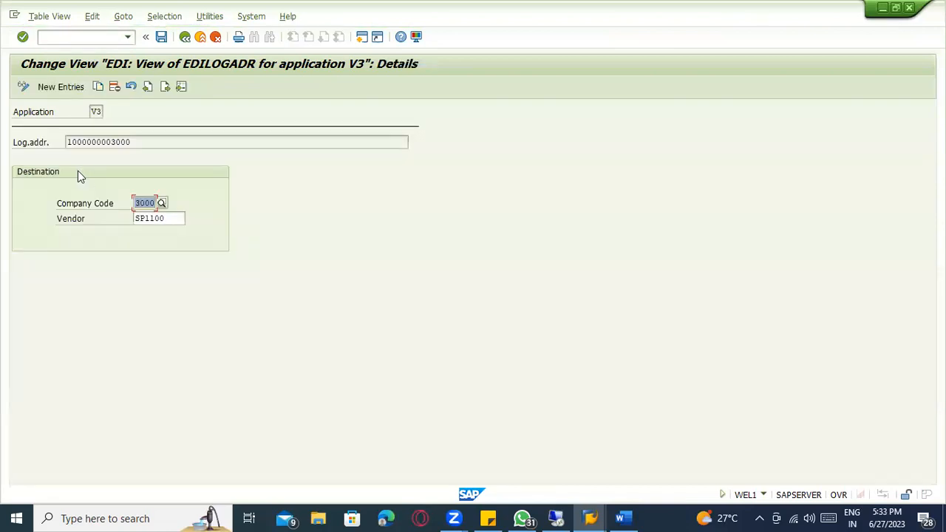
click(152, 219)
click(145, 205)
click(185, 37)
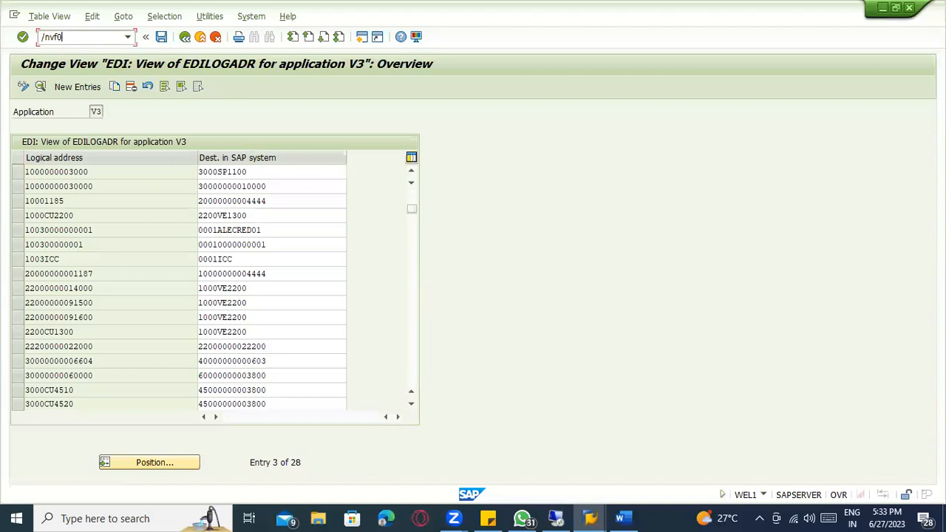
Start transaction VF02 for the intercompany billing document and display its header output.
text(/nvf03)
key(Return)
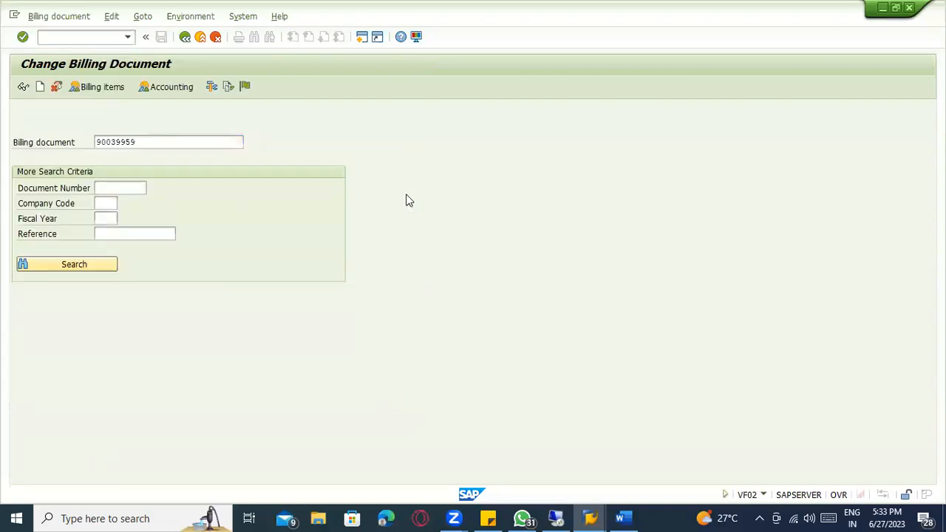
key(Return)
click(19, 191)
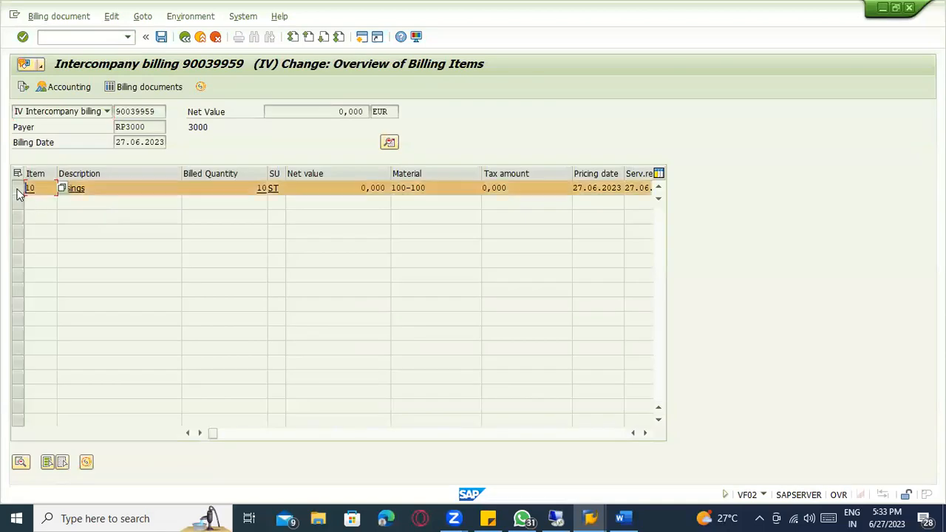
click(140, 16)
mouse_move(172, 35)
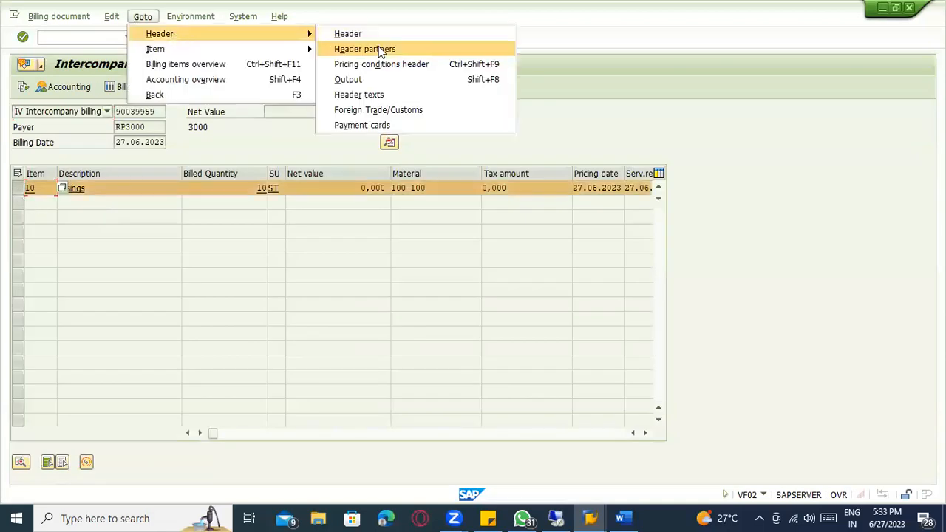
click(377, 77)
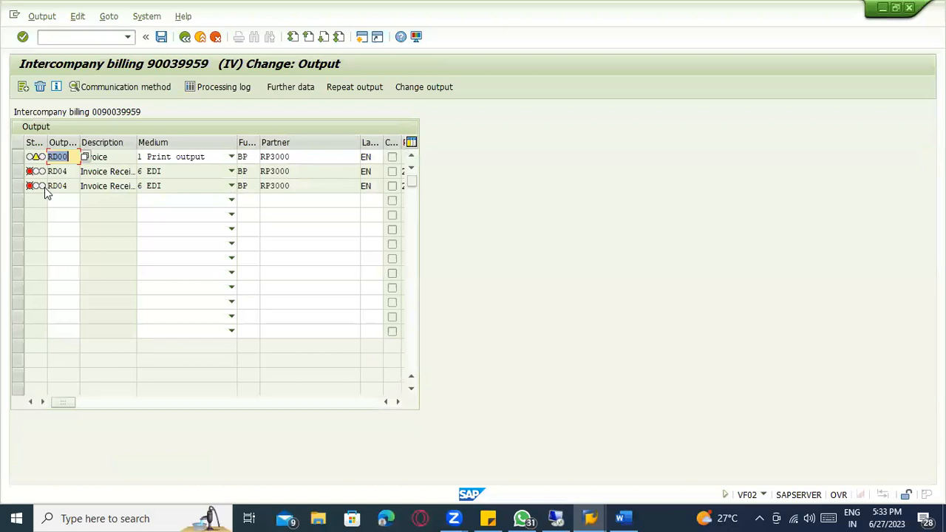
Try to delete the first RD04 EDI output of the intercompany billing document.
click(18, 171)
click(40, 88)
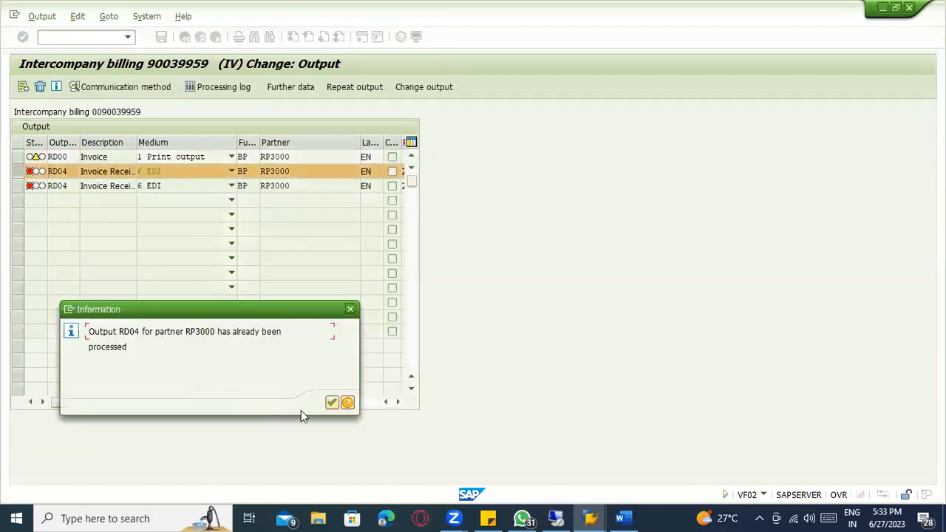
click(331, 403)
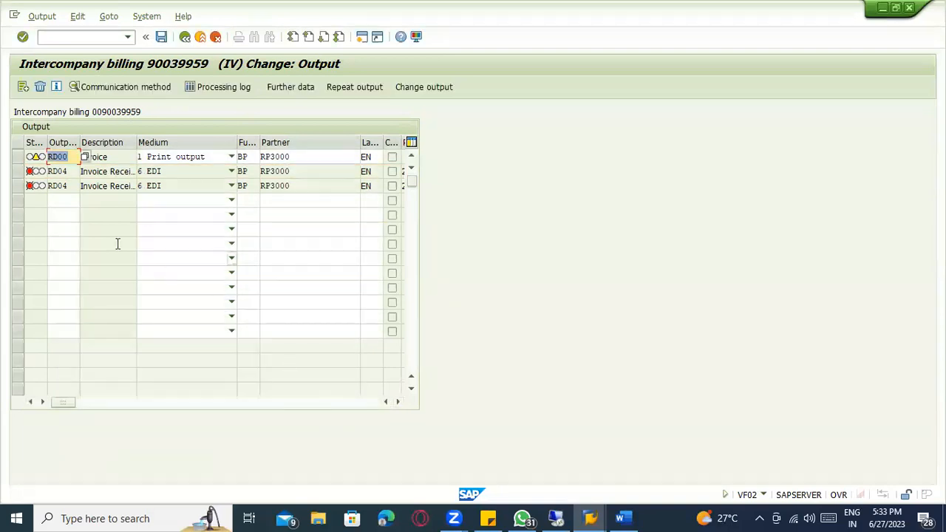
Repeat the first RD04 EDI output and save the billing document.
click(22, 172)
click(349, 87)
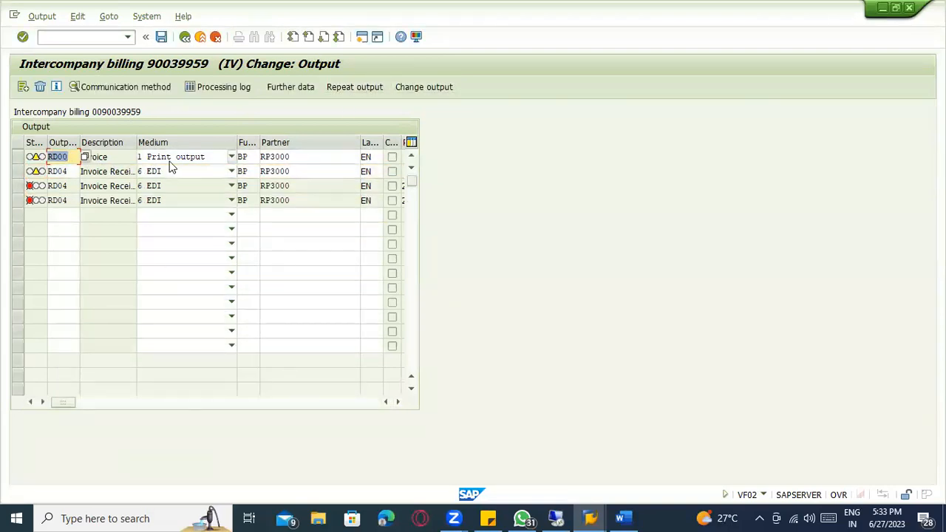
click(22, 170)
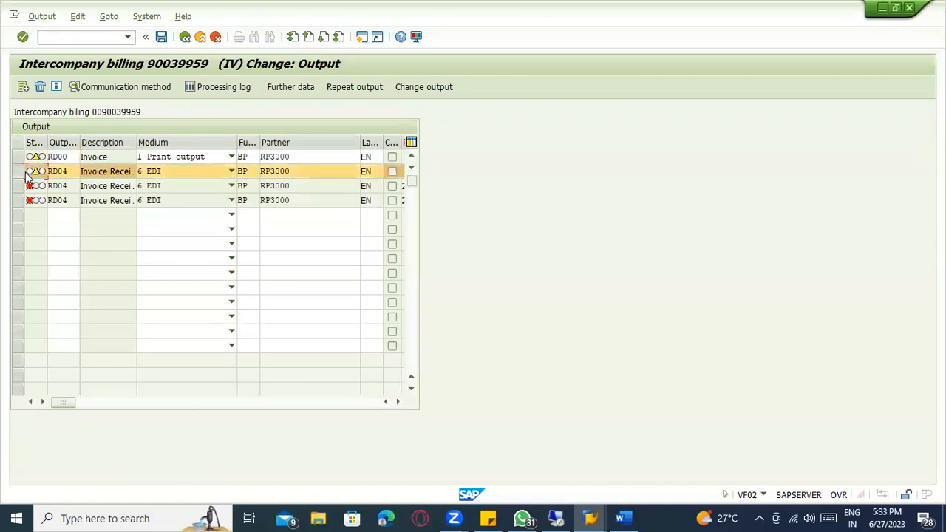
key(ctrl+s)
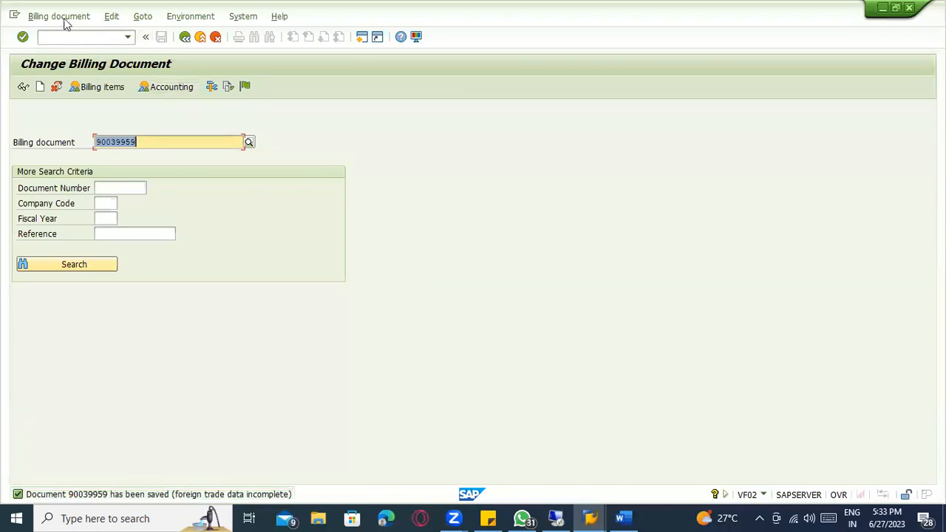
Reopen the saved intercompany billing document for change and display its header output.
click(64, 19)
click(383, 160)
key(Return)
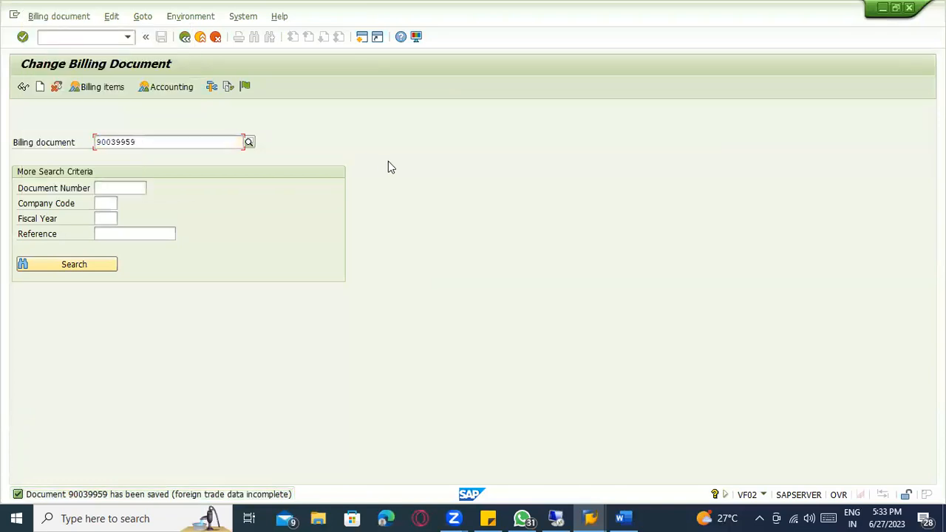
click(142, 16)
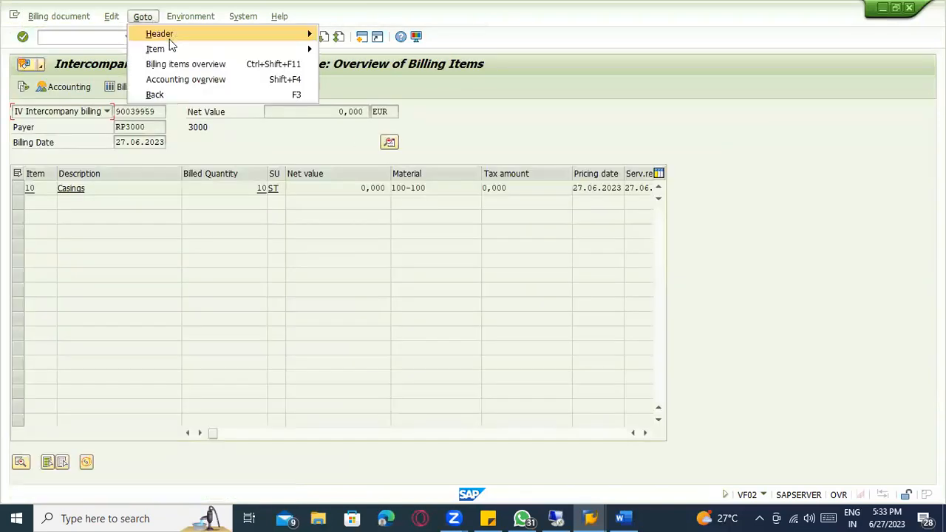
click(145, 17)
click(143, 17)
mouse_move(159, 34)
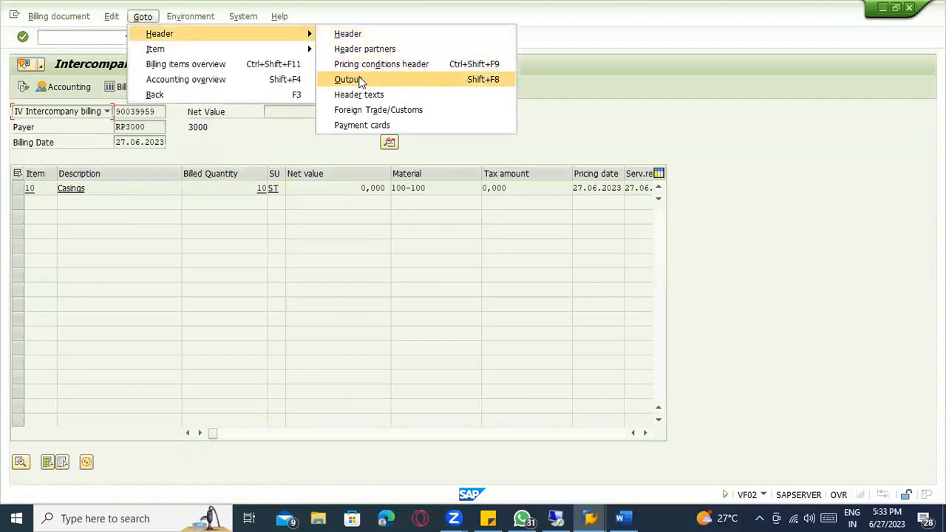
click(359, 78)
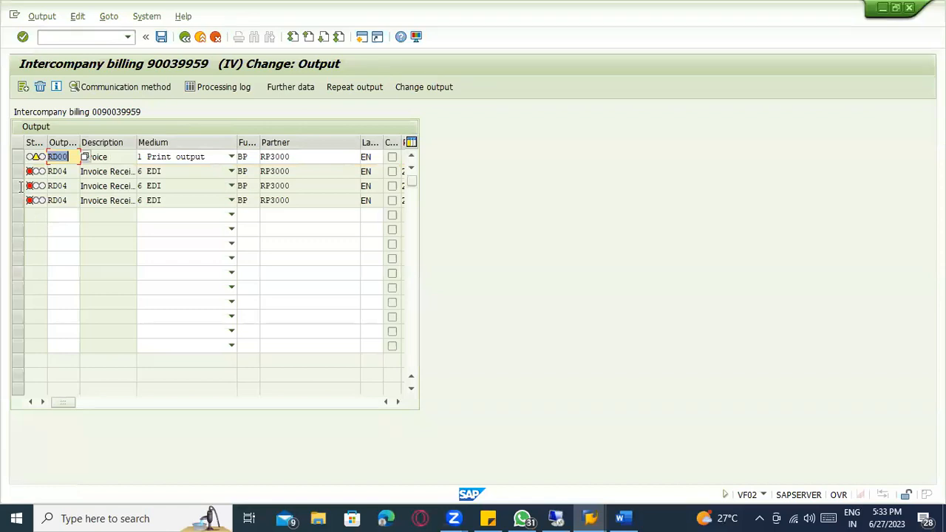
Check the processing logs of the third and second RD04 EDI outputs.
click(18, 200)
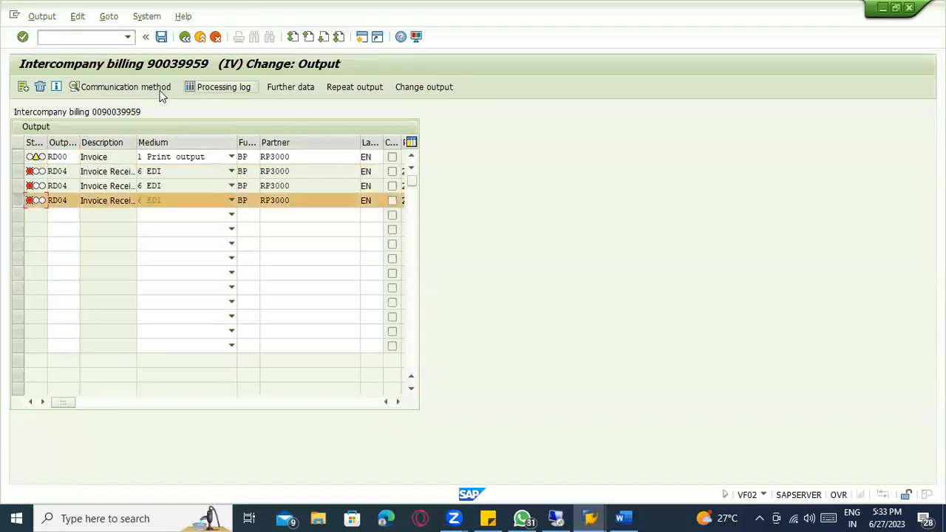
click(242, 91)
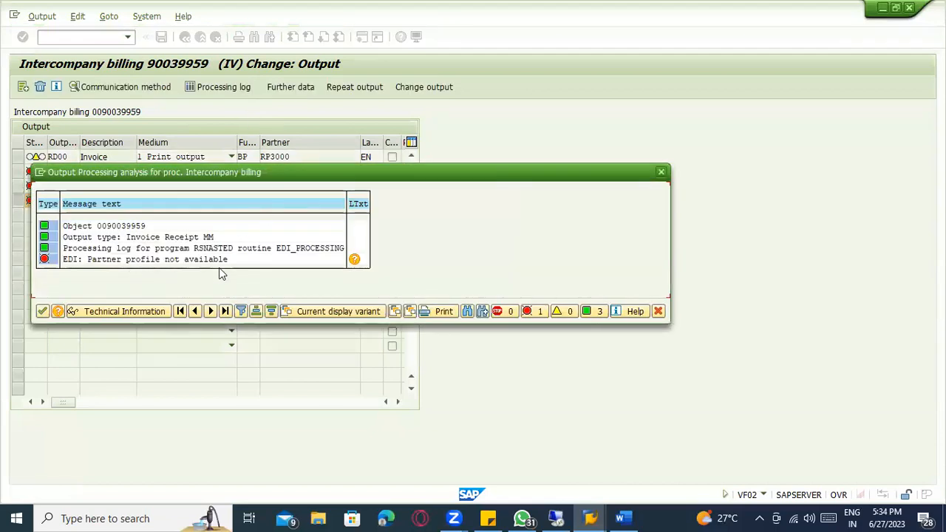
key(Escape)
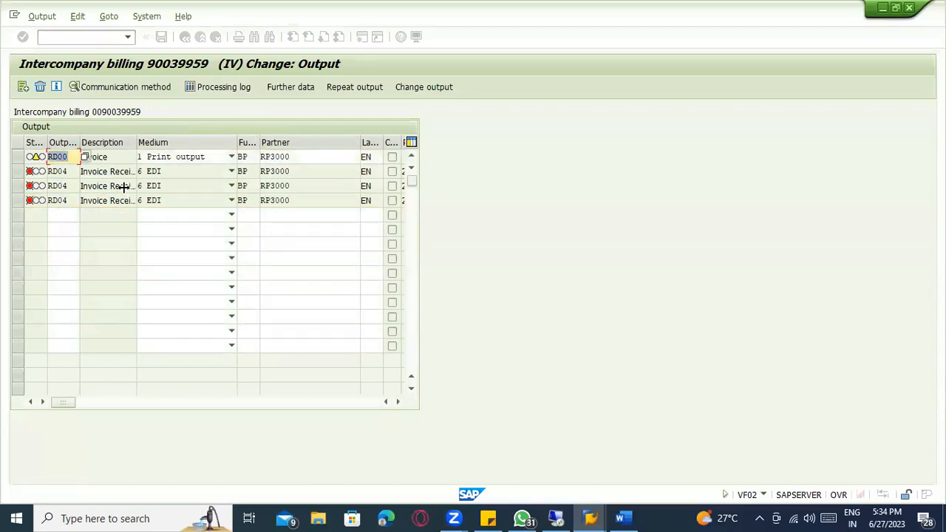
click(18, 185)
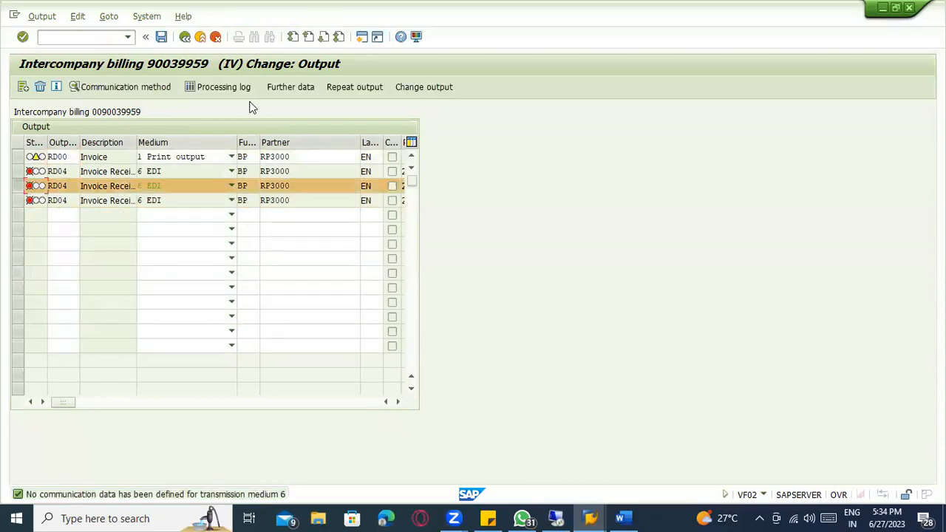
click(241, 87)
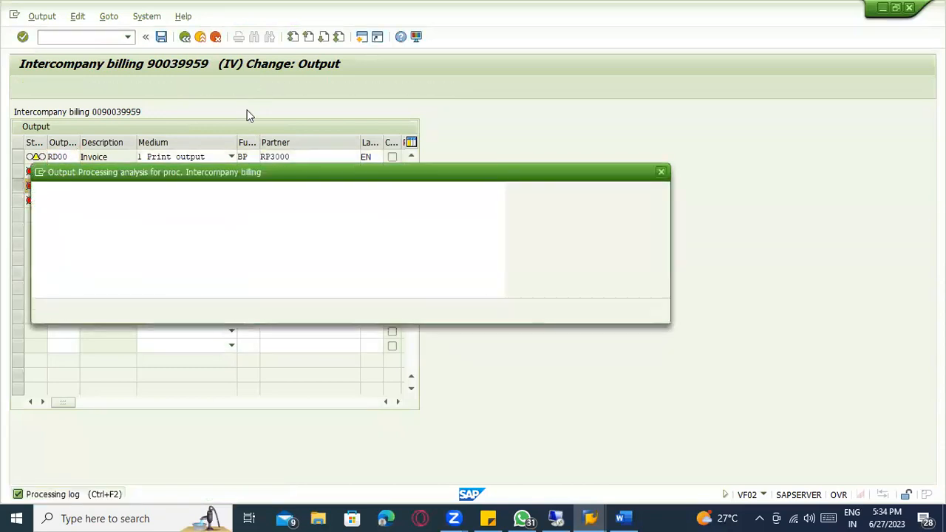
key(Escape)
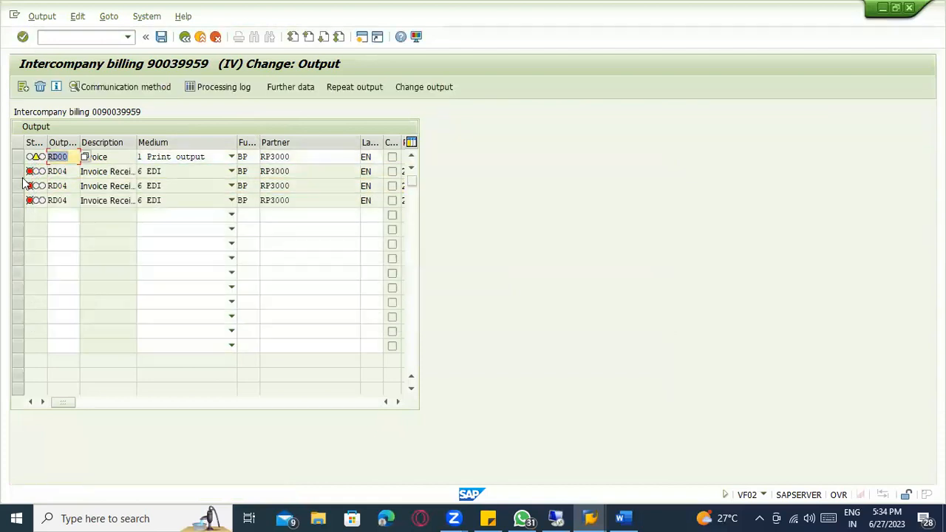
Read the error's long text in the first RD04 output's processing log, then close the log.
click(18, 171)
click(252, 86)
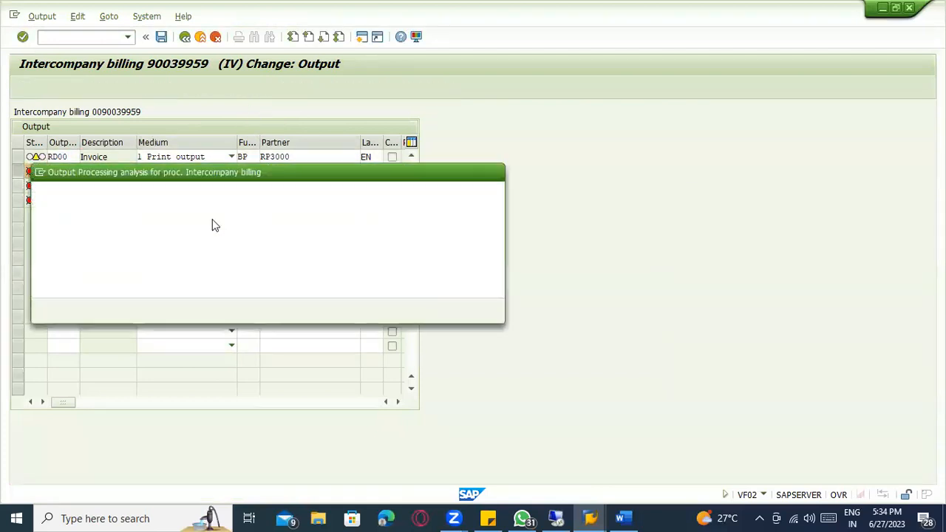
click(354, 259)
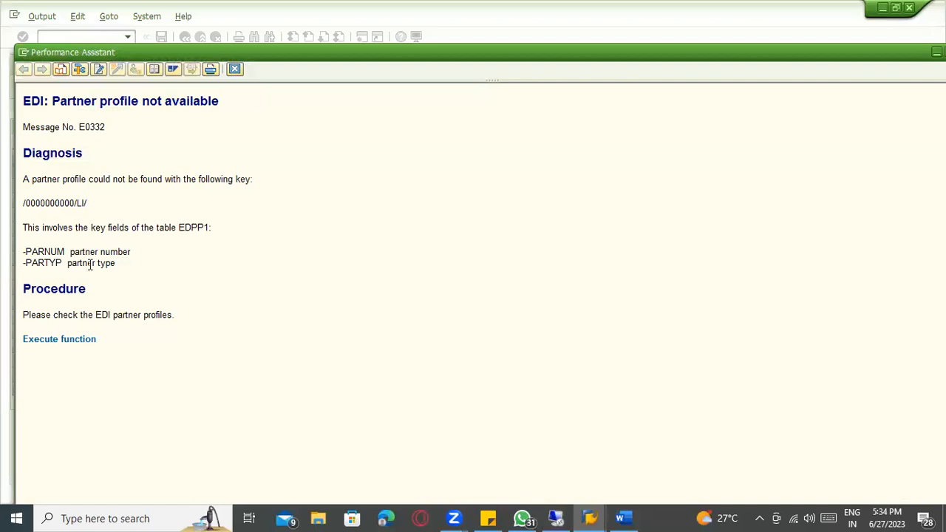
click(234, 69)
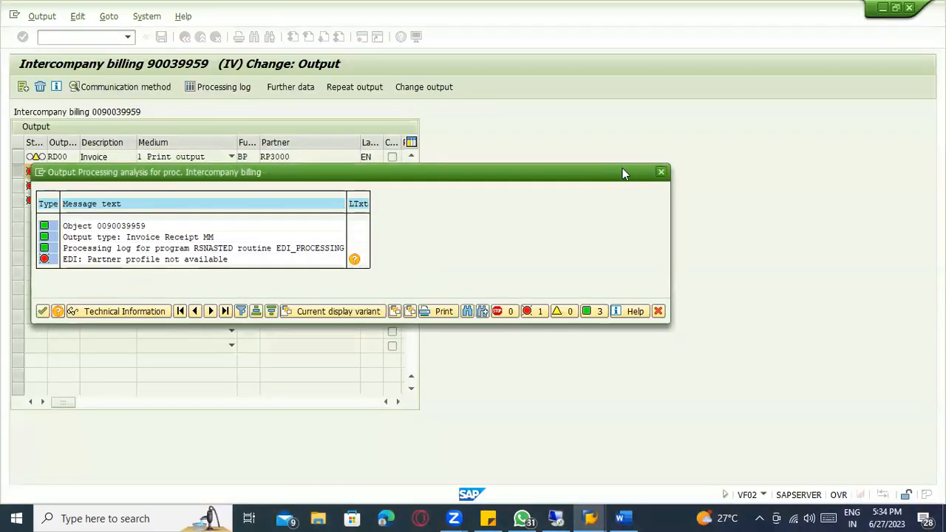
click(660, 172)
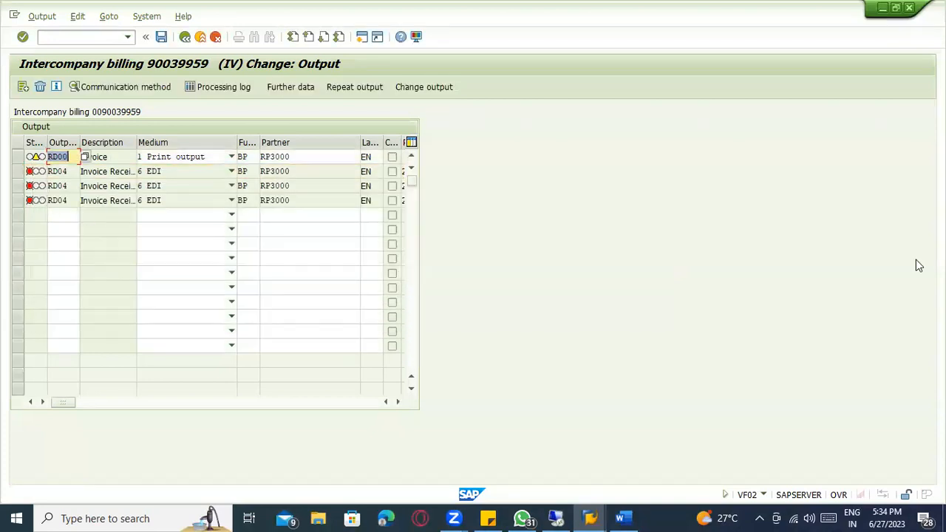
Display the error's long text from the third RD04 output's processing log and highlight the table name EDPP1.
click(17, 201)
click(220, 86)
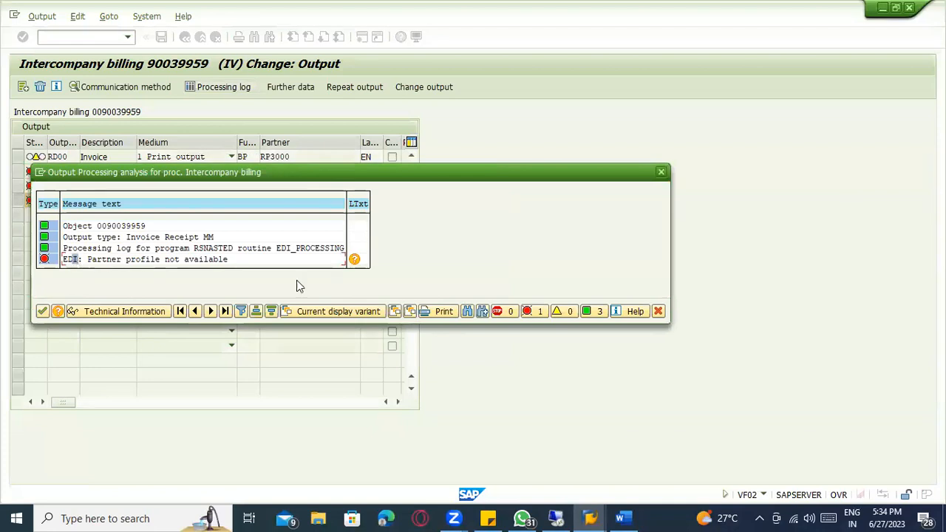
click(356, 260)
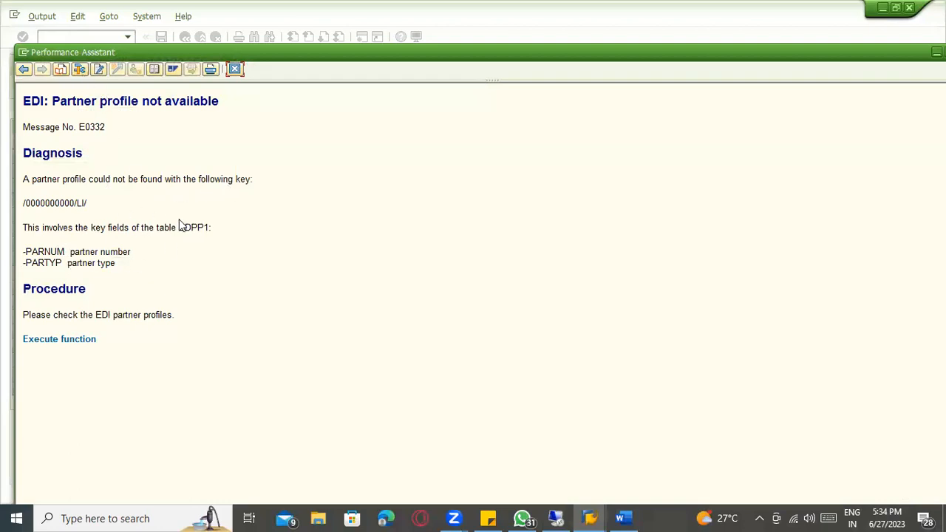
drag(179, 227, 206, 227)
click(22, 53)
click(424, 380)
Switch to the SAP Easy Access session and open table EDPP1 in transaction SE16N.
click(600, 516)
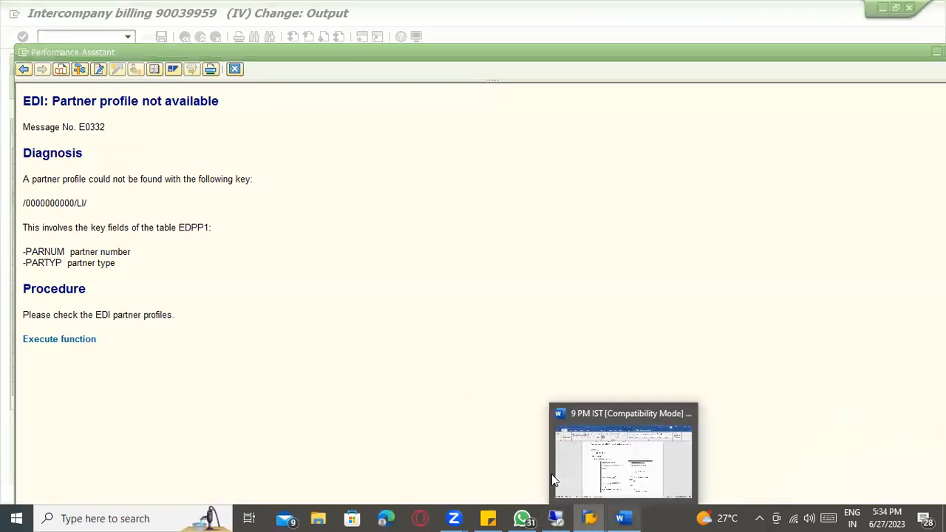
mouse_move(590, 518)
click(530, 460)
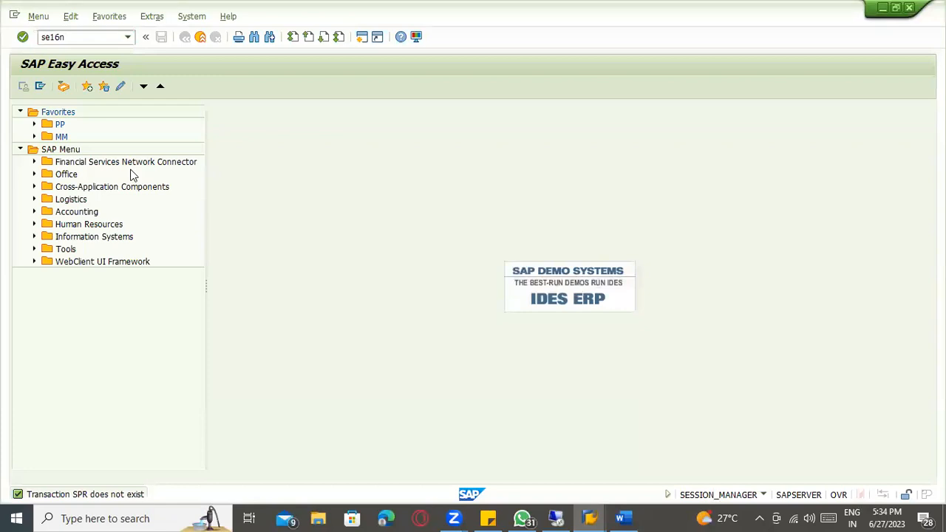
key(Return)
text(EDPP1)
key(Return)
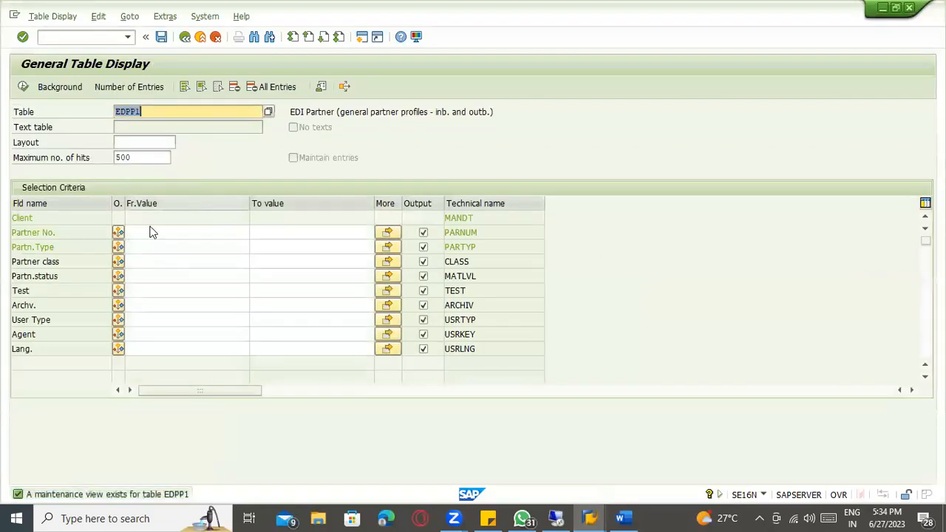
Compare the partner number and partner type selection fields of table EDPP1 with the key in the error's long text.
key(alt+Tab)
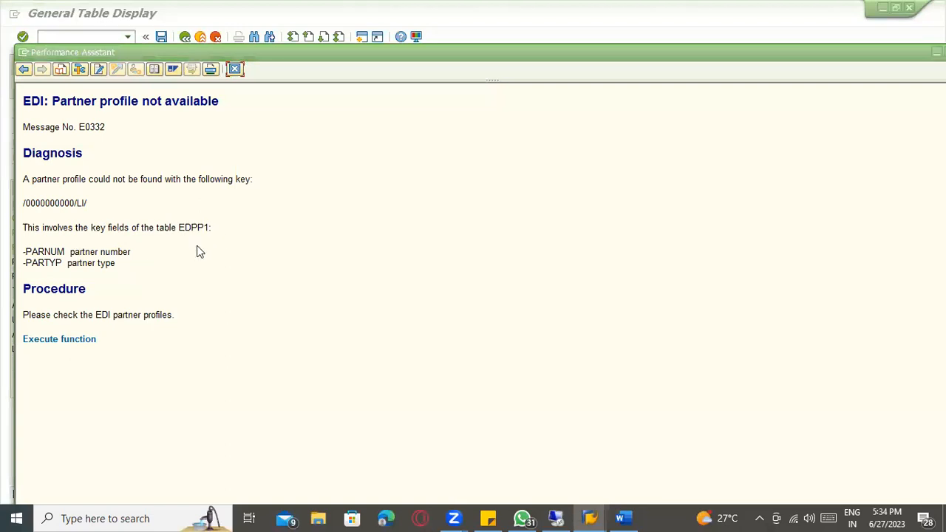
key(alt+Tab)
click(155, 235)
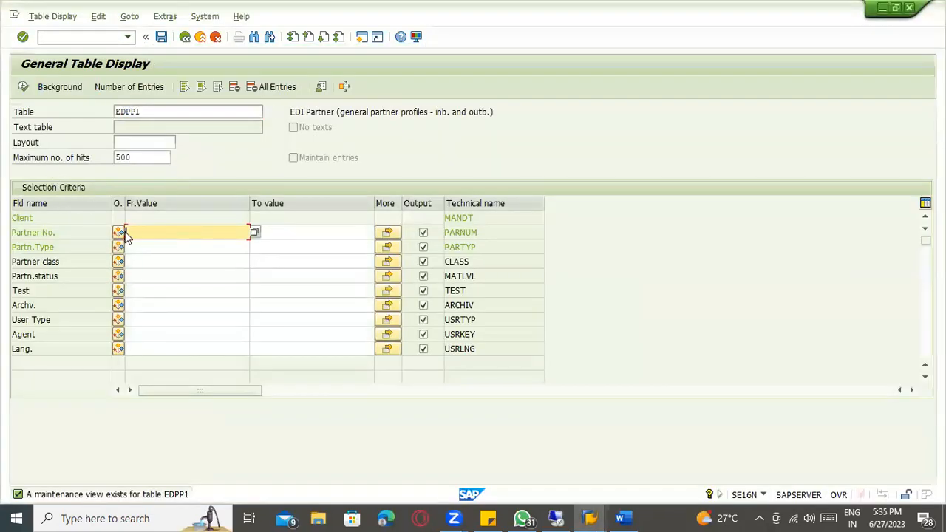
key(alt+Tab)
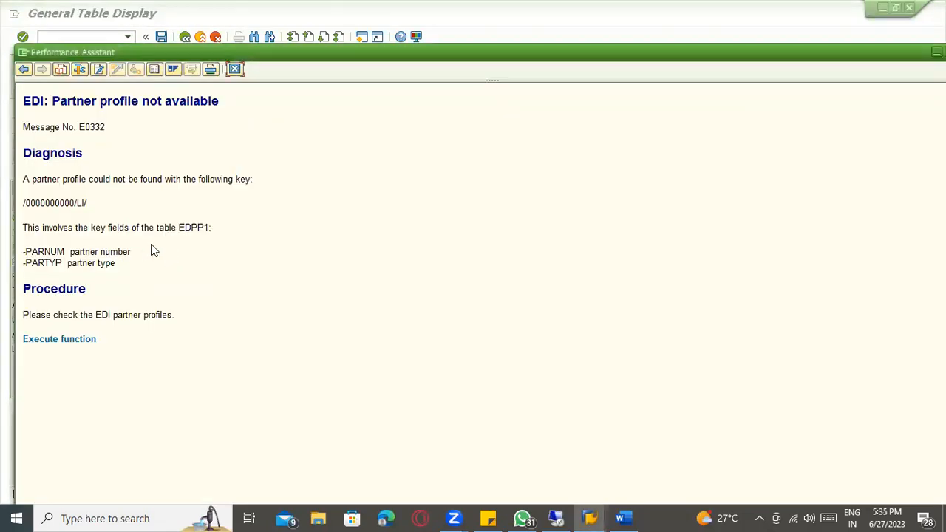
key(alt+Tab)
key(alt)
key(alt)
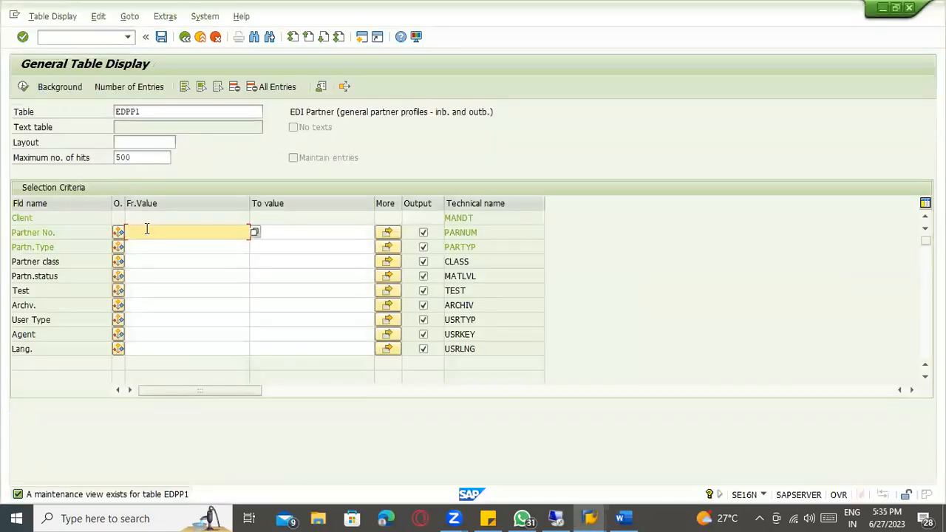
key(alt+Tab)
key(alt+Tab)
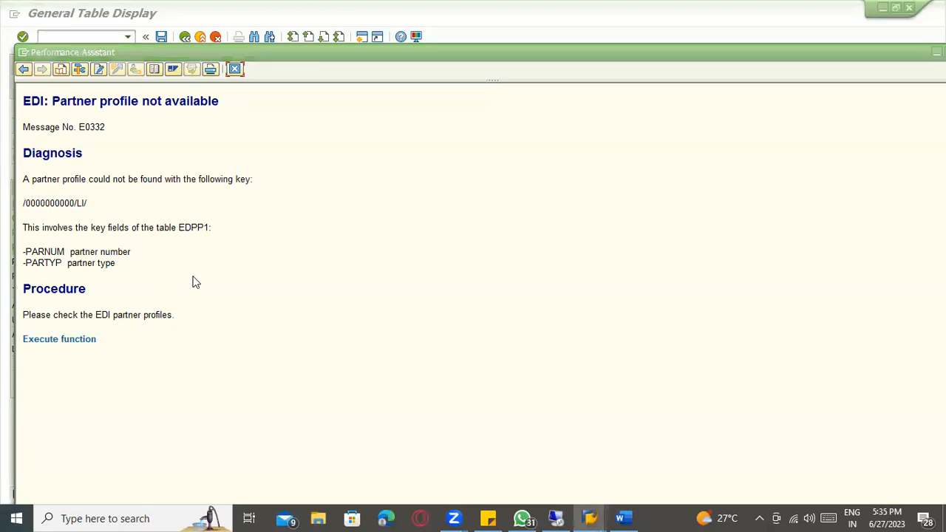
key(alt+Tab)
Display the EDPP1 entries for partner number RP3000.
click(166, 232)
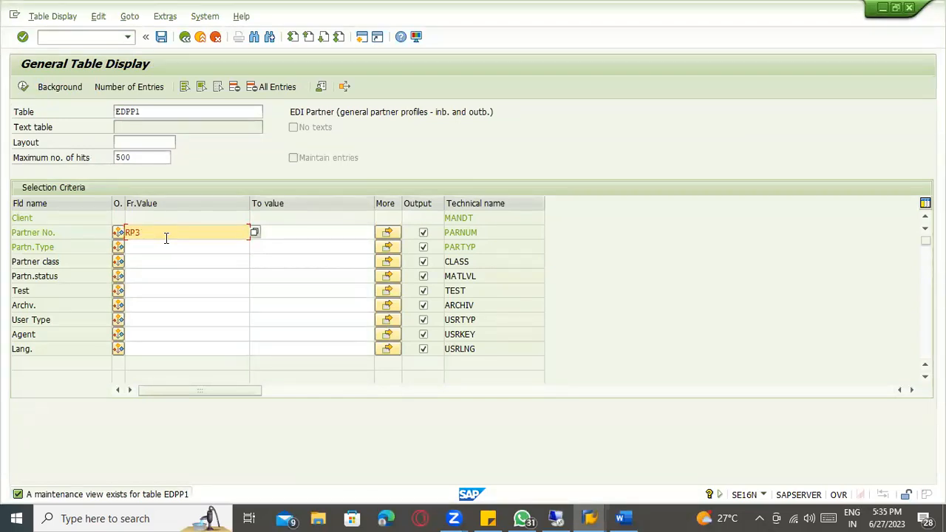
key(Return)
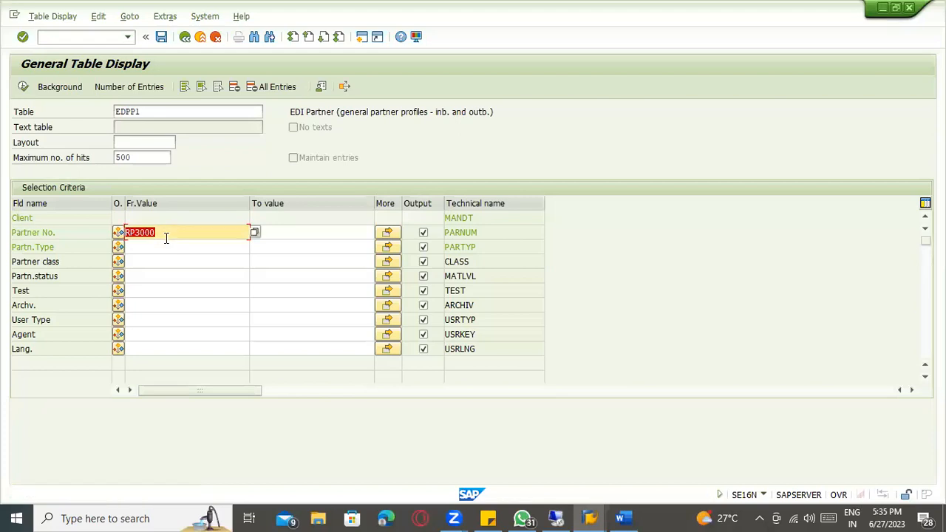
click(21, 84)
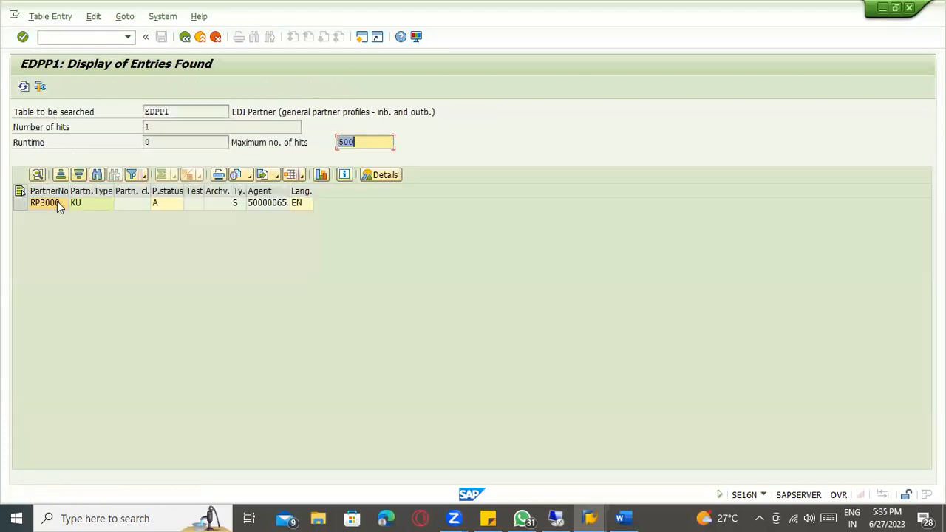
click(57, 200)
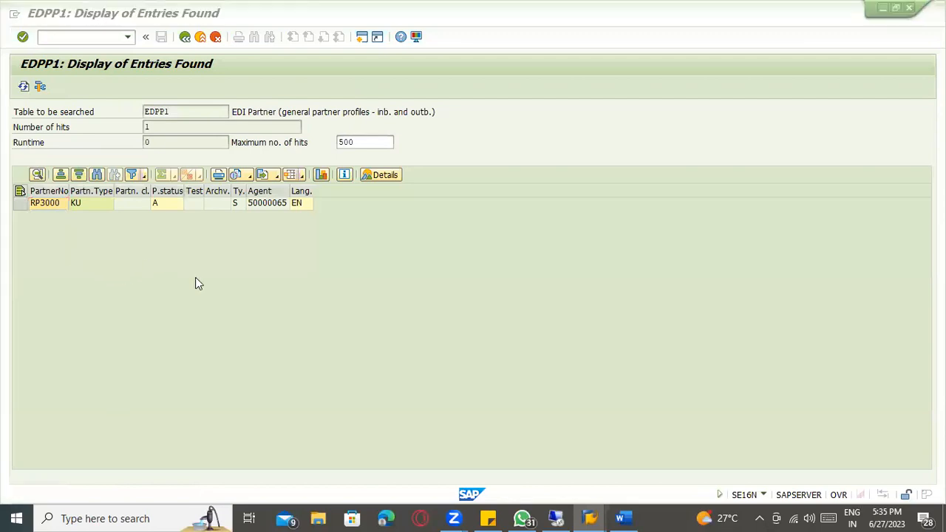
Compare the partner type of the RP3000 entry with the key in the error's long text.
key(alt+Tab)
key(alt+Tab)
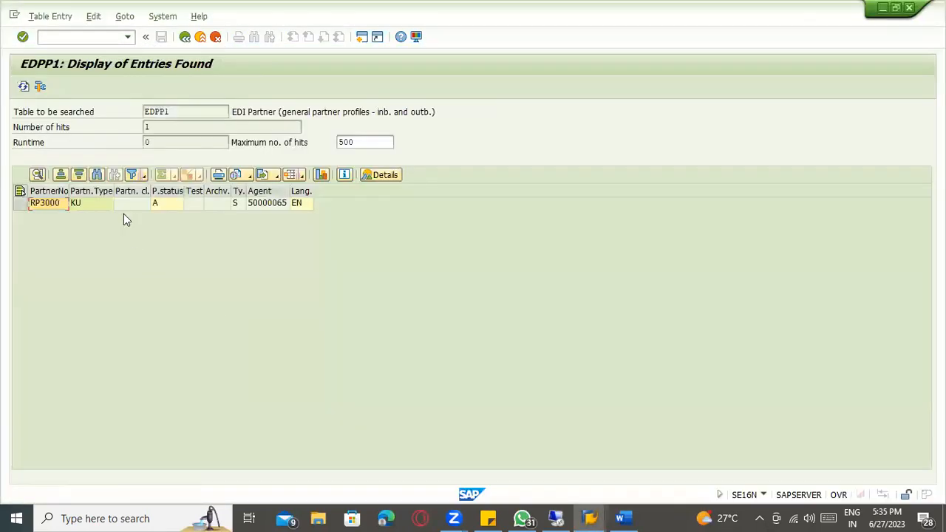
key(alt+Tab)
key(alt+Tab)
key(alt+Tab)
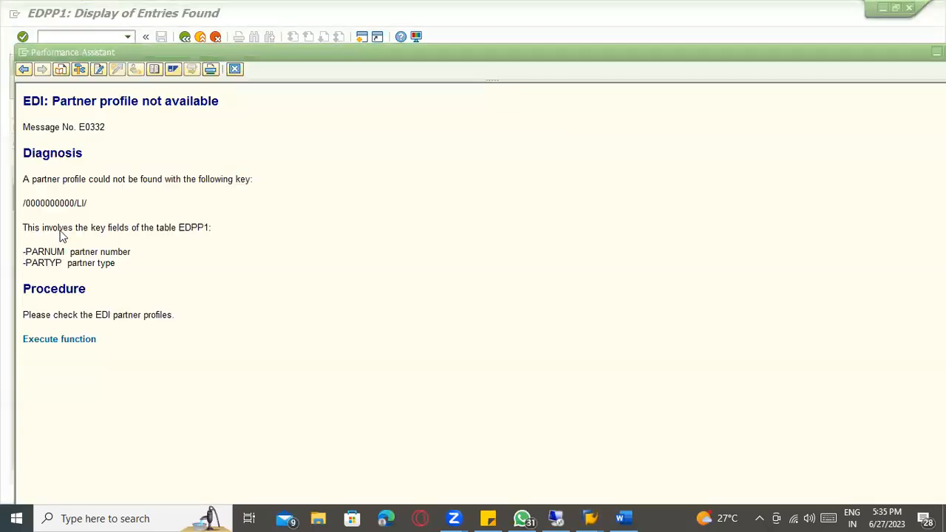
key(alt+Tab)
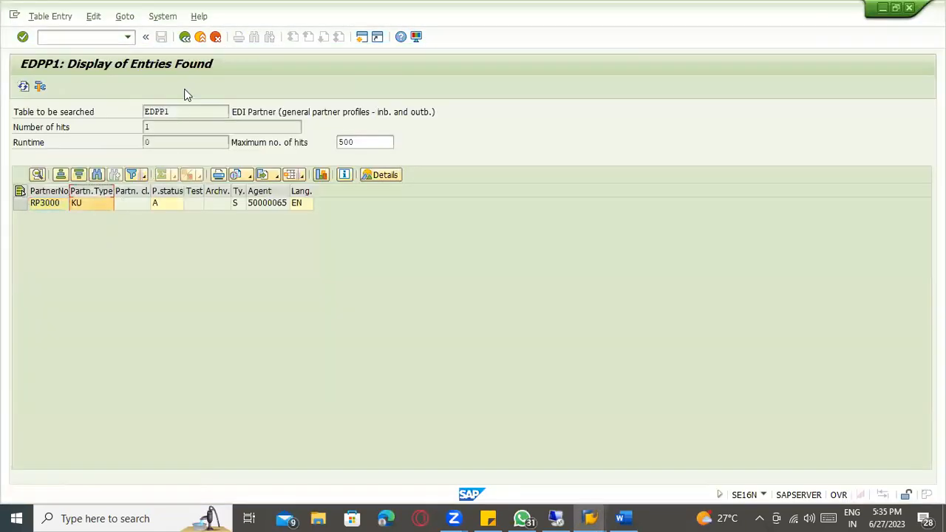
Display the EDPP1 entries for partner number SP1100 and compare the partner type with the key in the error text.
click(184, 39)
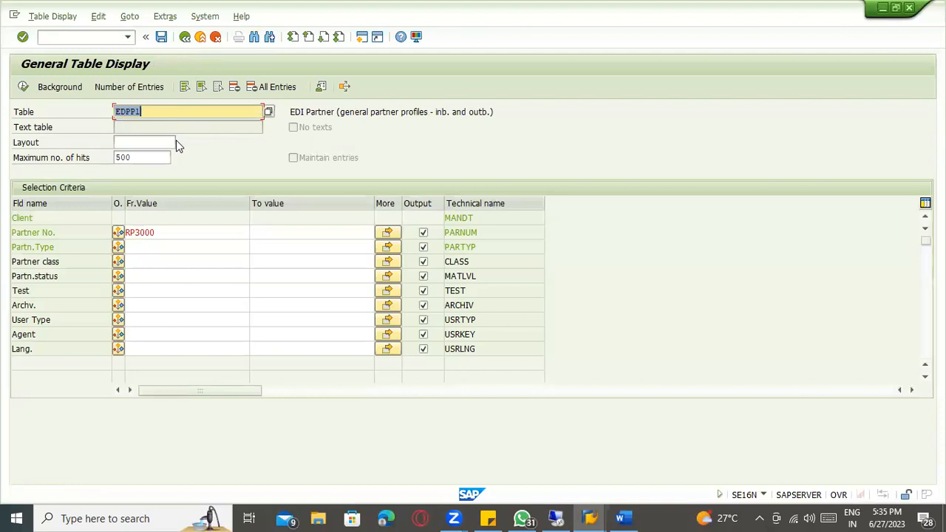
drag(163, 232, 81, 223)
text(Sp1100)
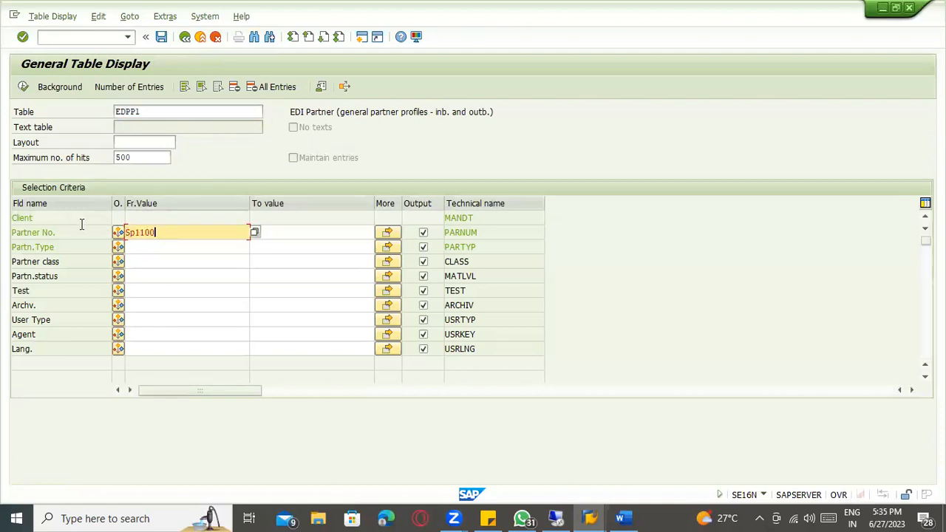
click(23, 86)
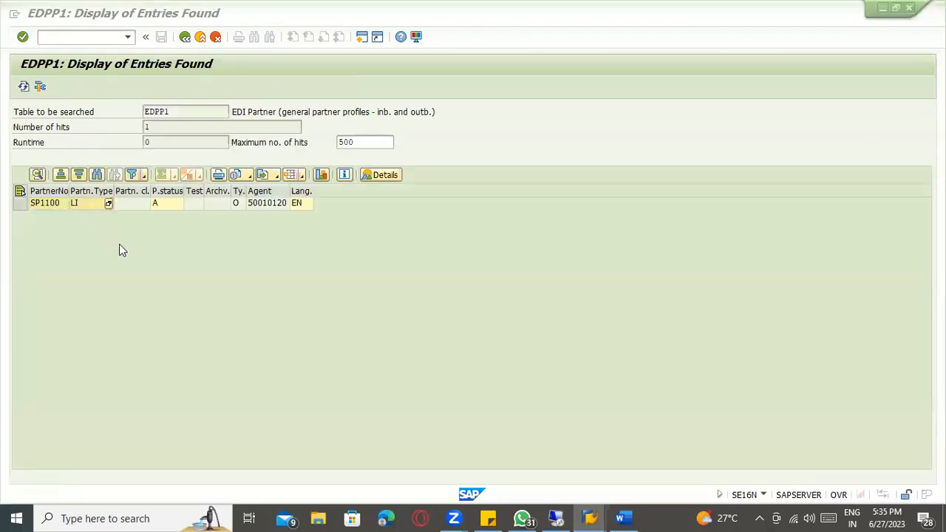
key(alt+Tab)
key(alt+Tab)
click(97, 237)
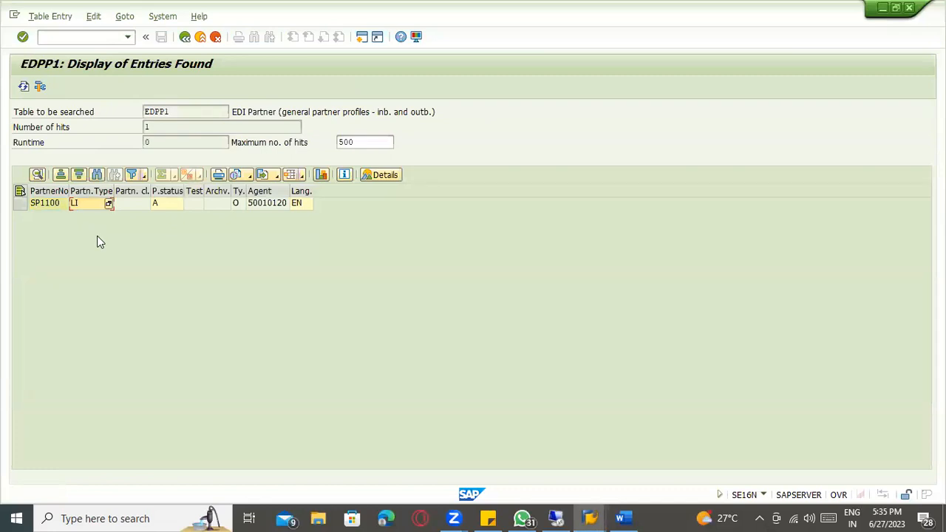
Open the partner profile maintenance linked in the error's long text and return to the text.
key(alt+Tab)
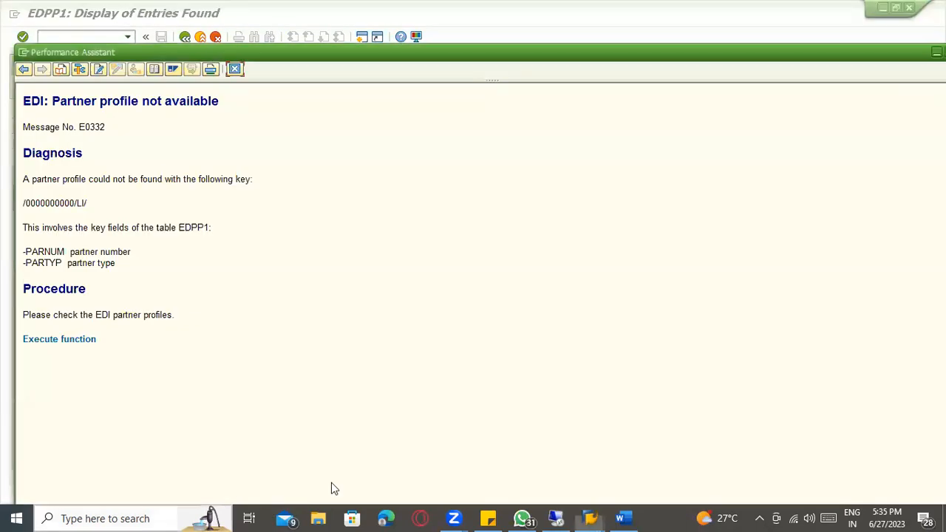
click(75, 344)
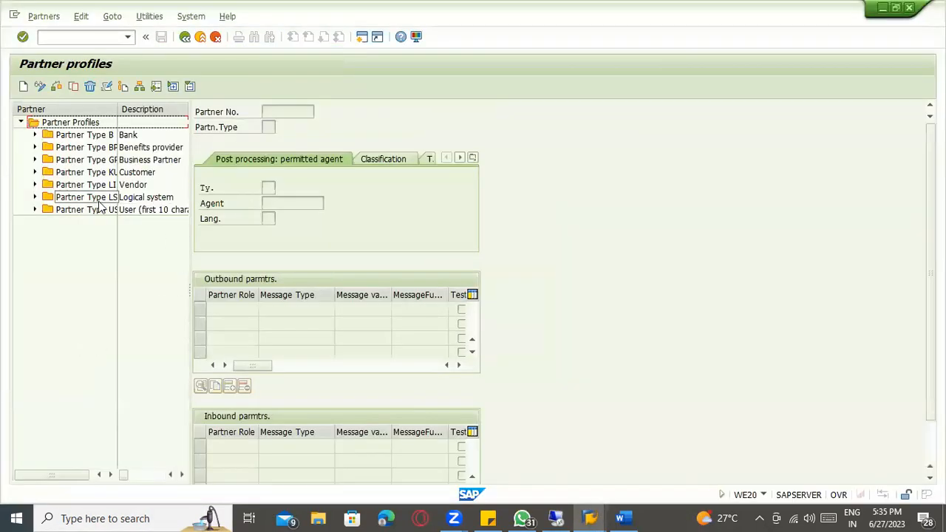
click(185, 37)
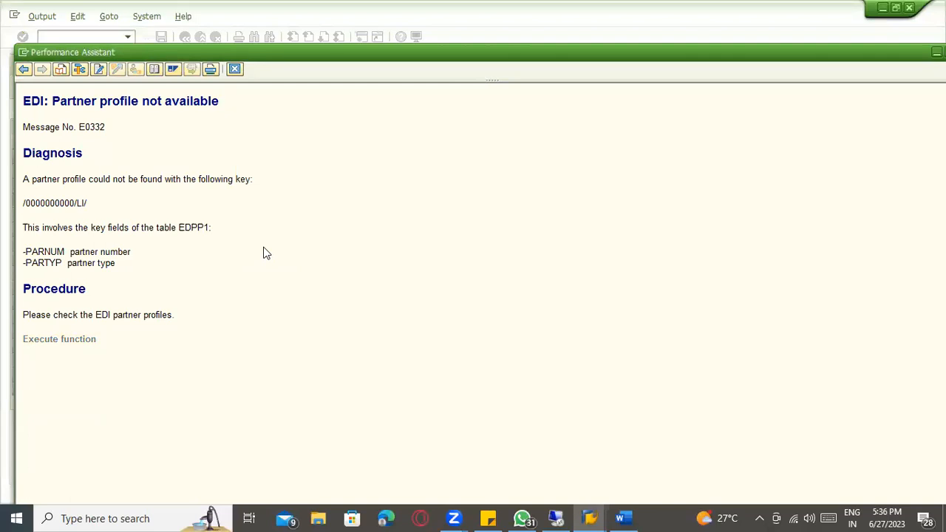
Close the error's long text and check the partner number of the SP1100 entry in table EDPP1.
key(Escape)
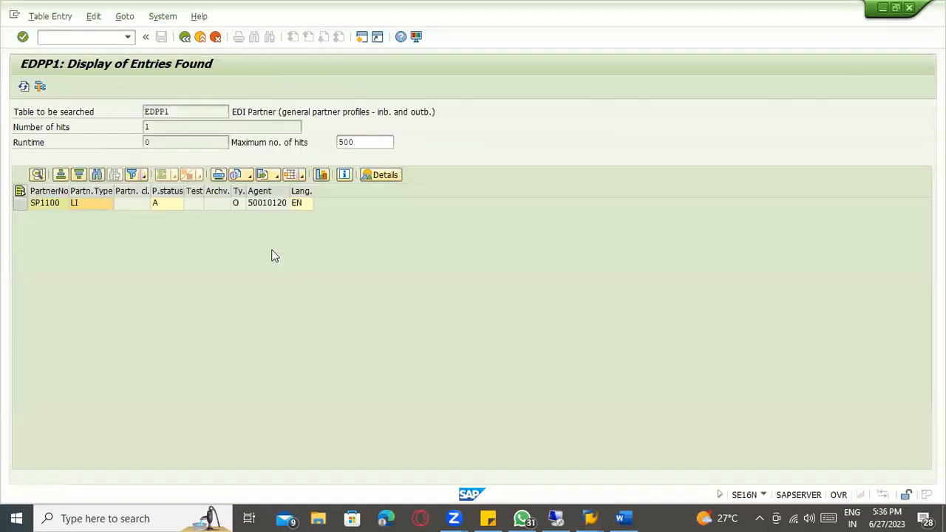
click(47, 207)
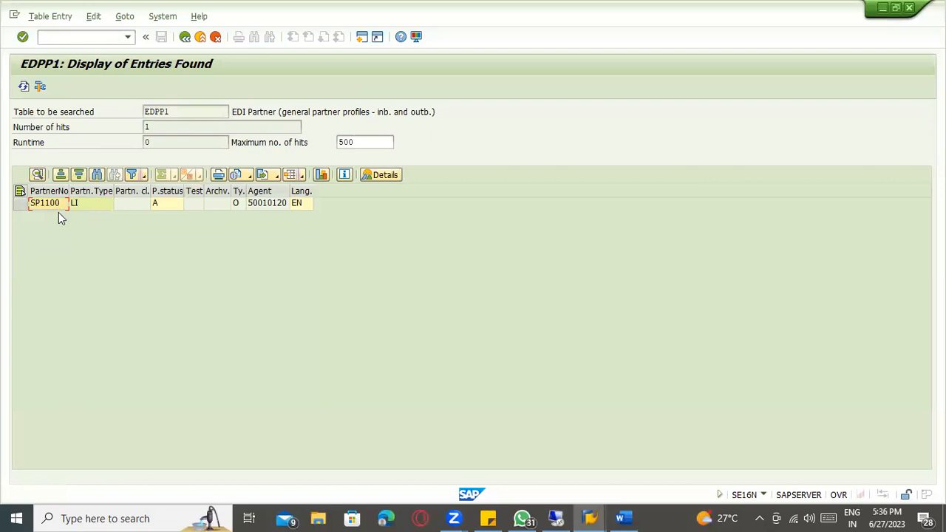
click(185, 37)
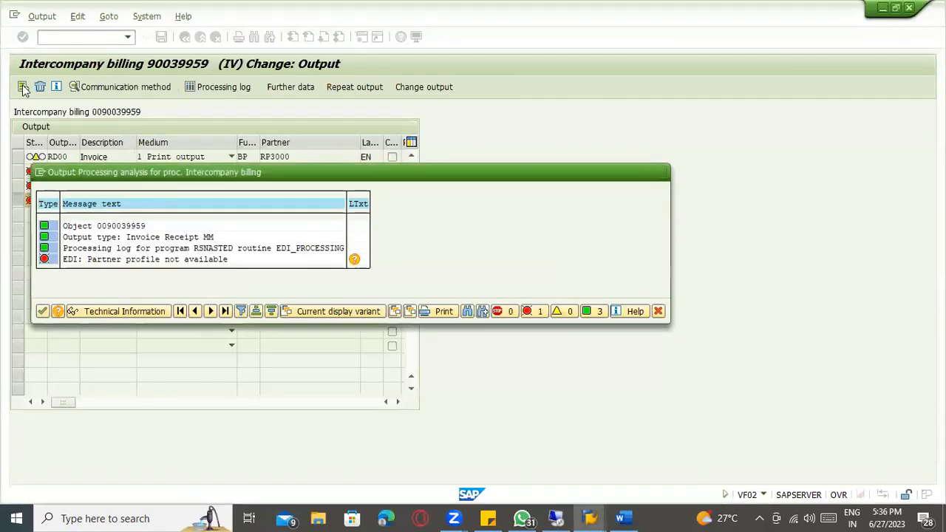
Open transaction WE20 and display the partner profile of customer RP3000 under Partner Type KU.
key(Return)
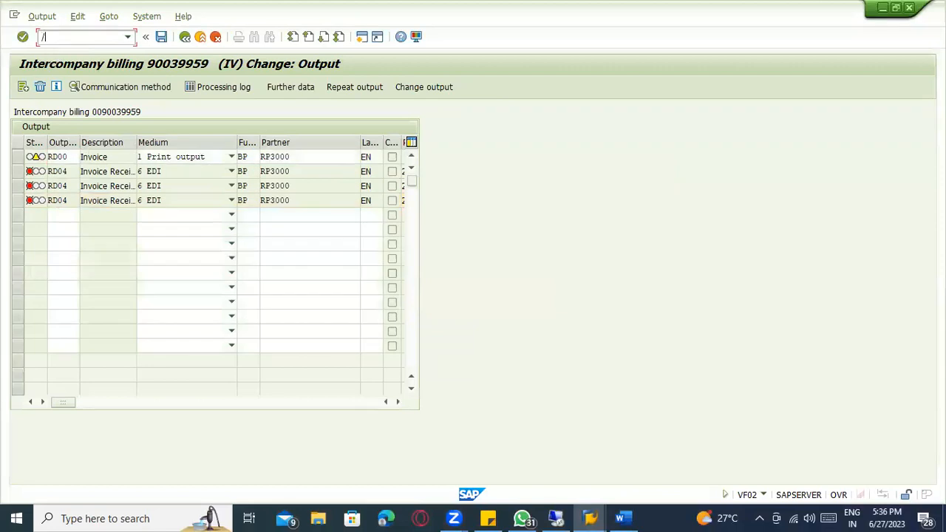
key(Return)
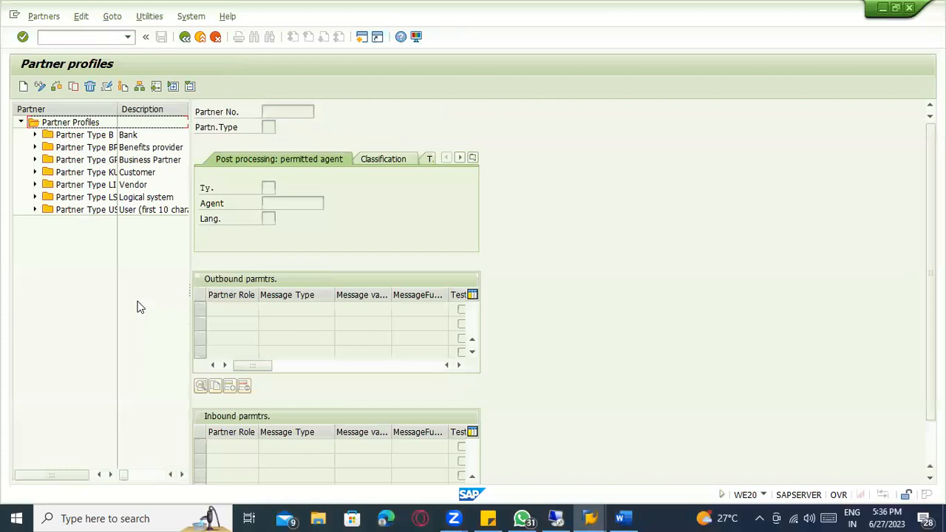
drag(117, 109, 151, 127)
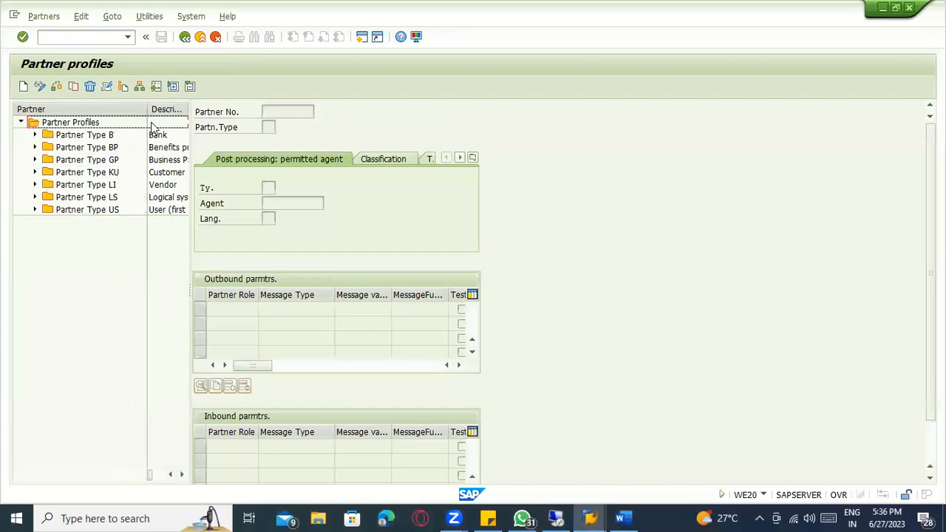
click(35, 172)
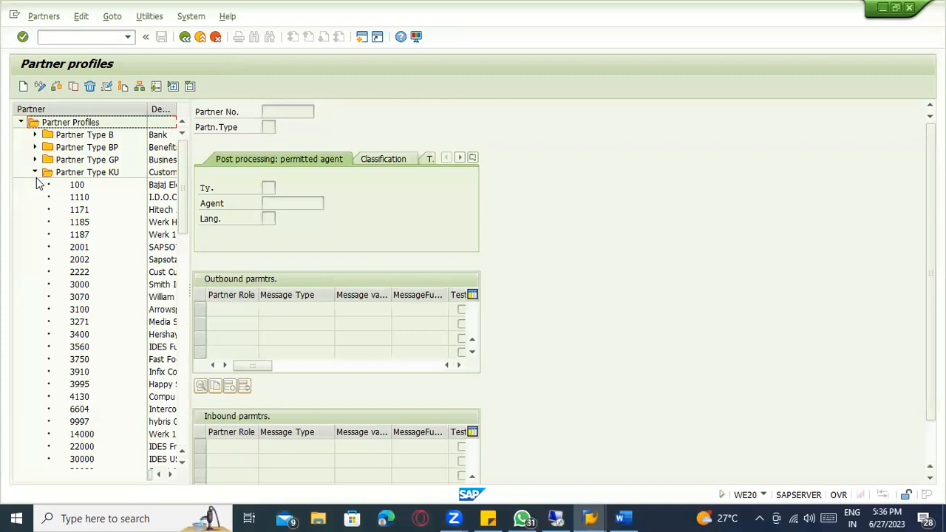
scroll(122, 285, down, 4)
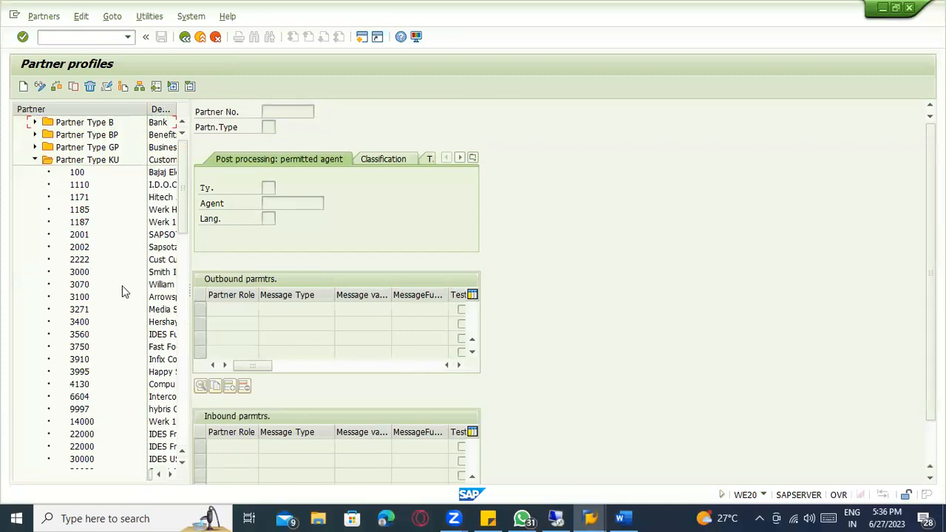
scroll(116, 360, down, 9)
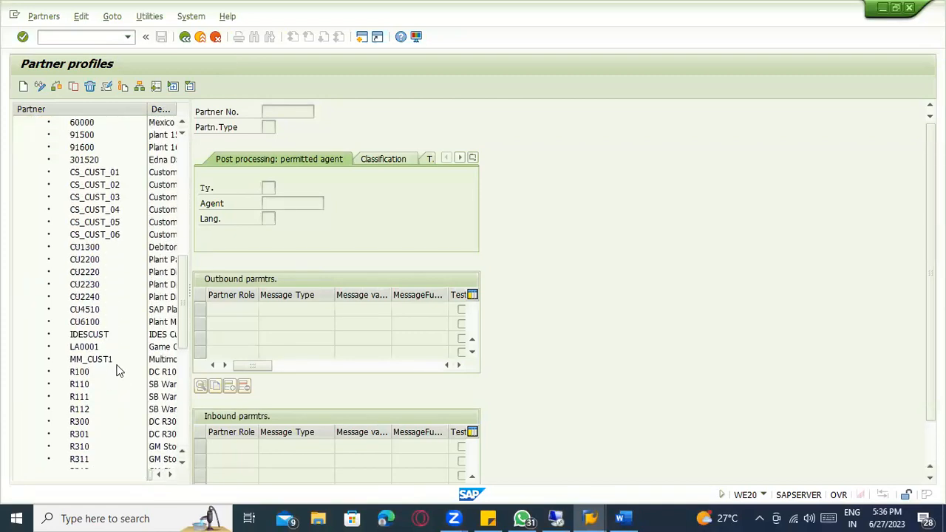
scroll(95, 422, down, 2)
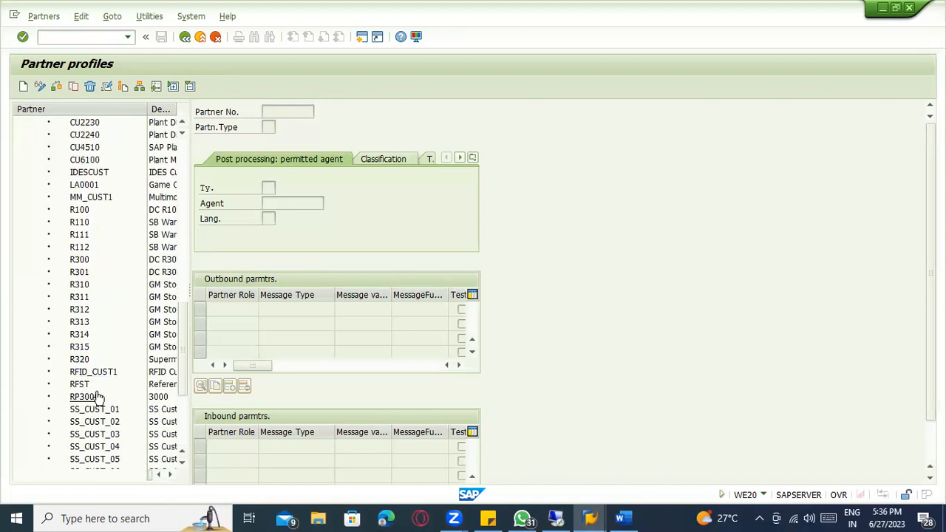
double_click(94, 399)
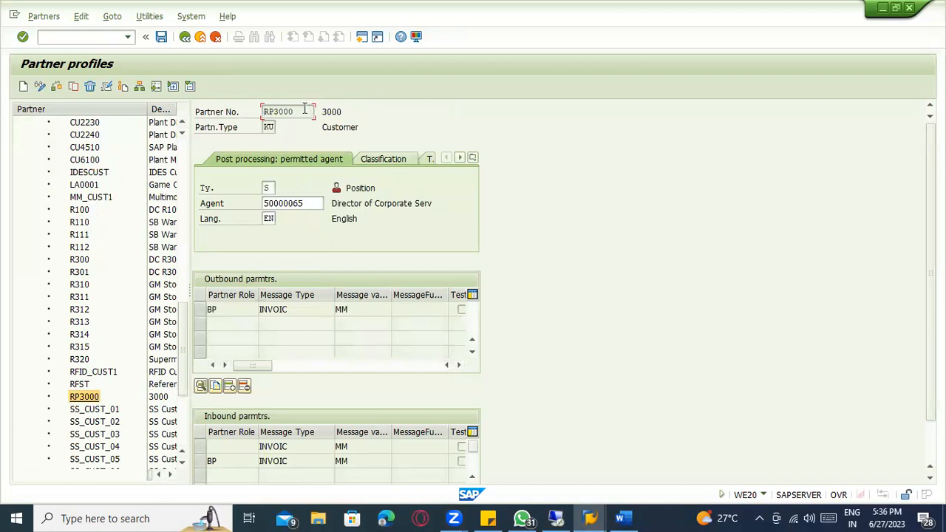
Try to copy the RP3000 partner profile to partner number SP1100 with partner type KU.
click(84, 399)
click(73, 87)
text(SP1100)
key(Tab)
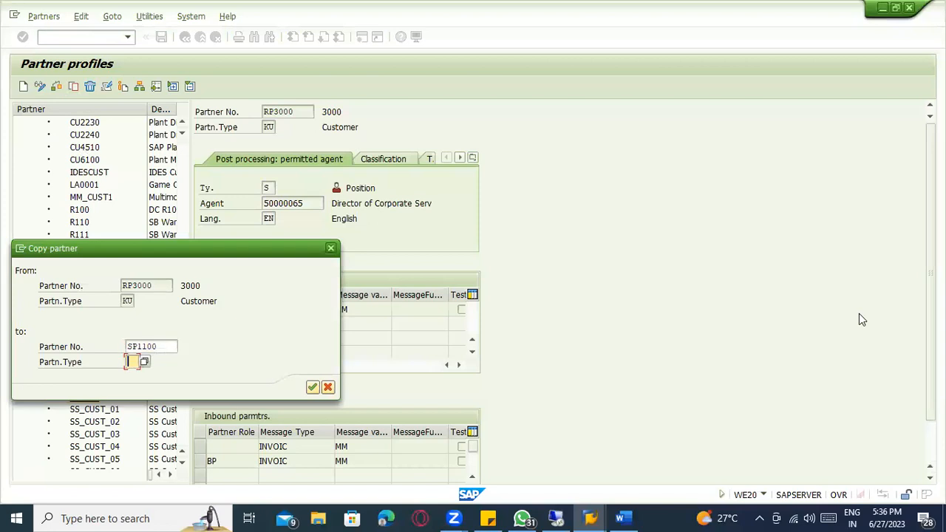
text(KU)
key(Return)
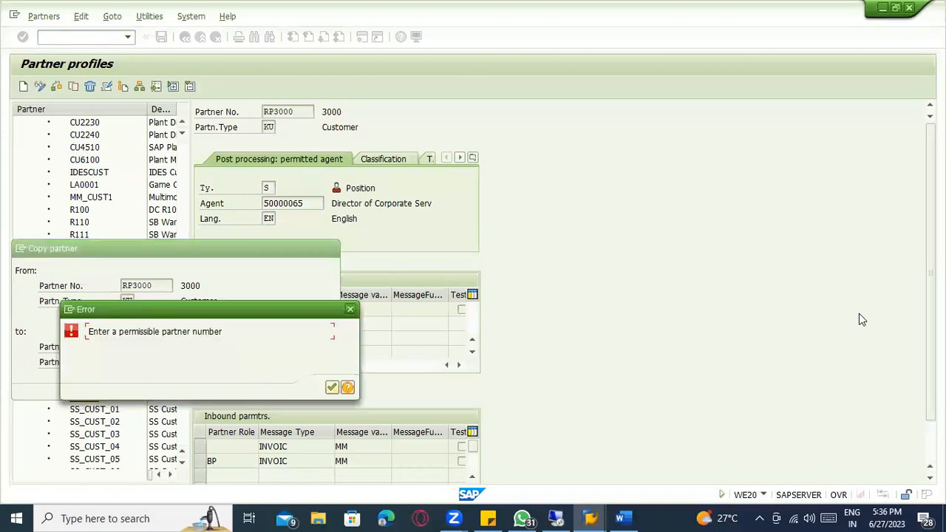
key(Return)
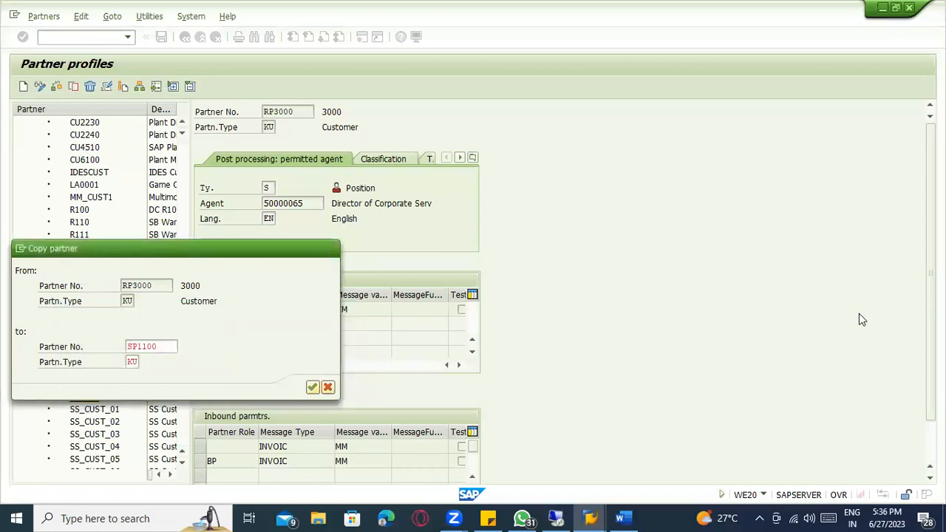
key(Return)
key(Escape)
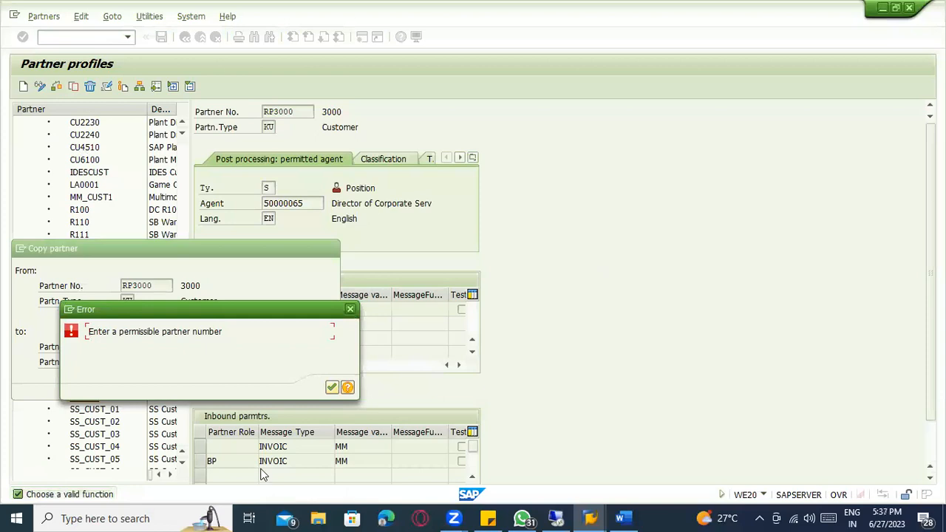
click(350, 310)
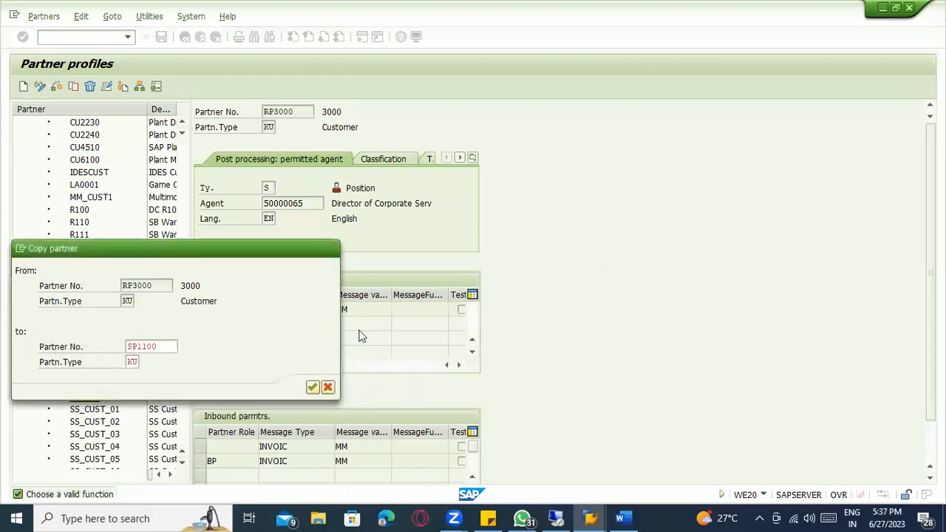
key(Escape)
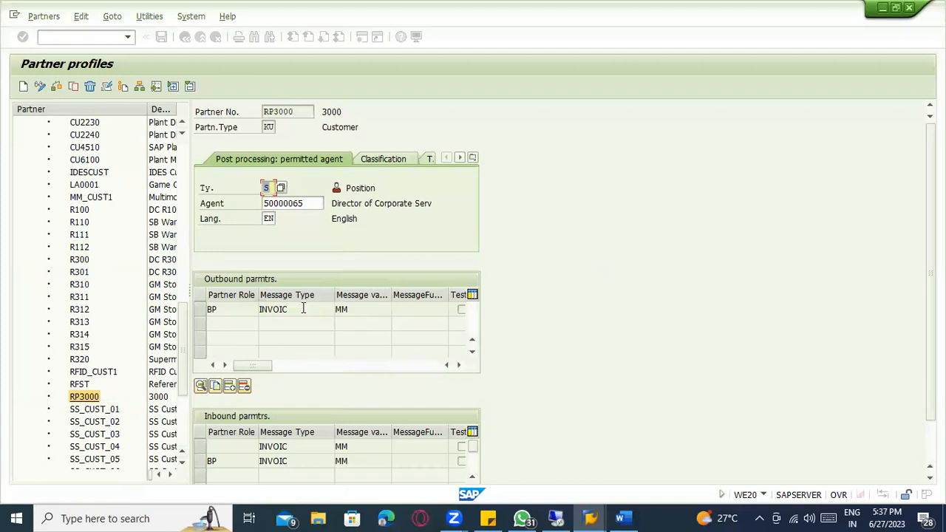
Set the basic type to INVOIC02 in RP3000's outbound parameters for message type INVOIC with partner role BP.
click(303, 308)
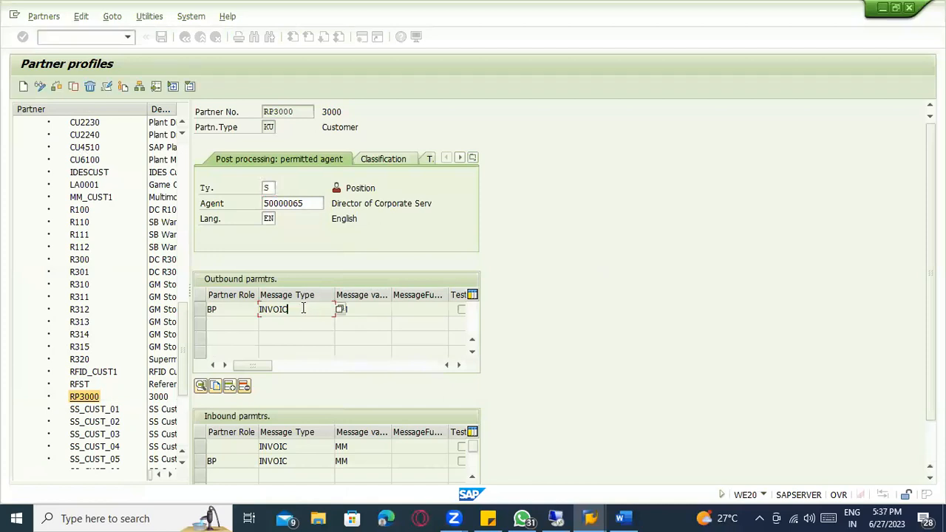
click(201, 313)
click(200, 386)
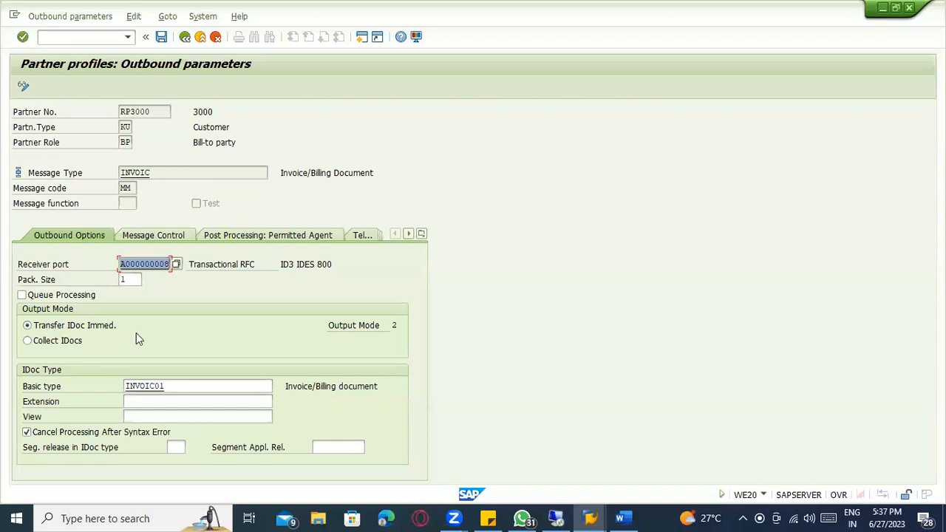
click(198, 389)
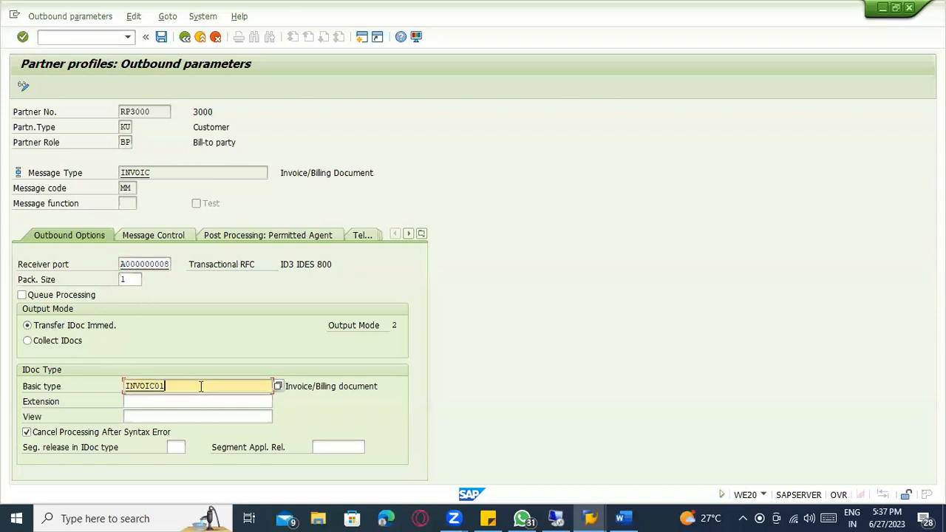
key(Return)
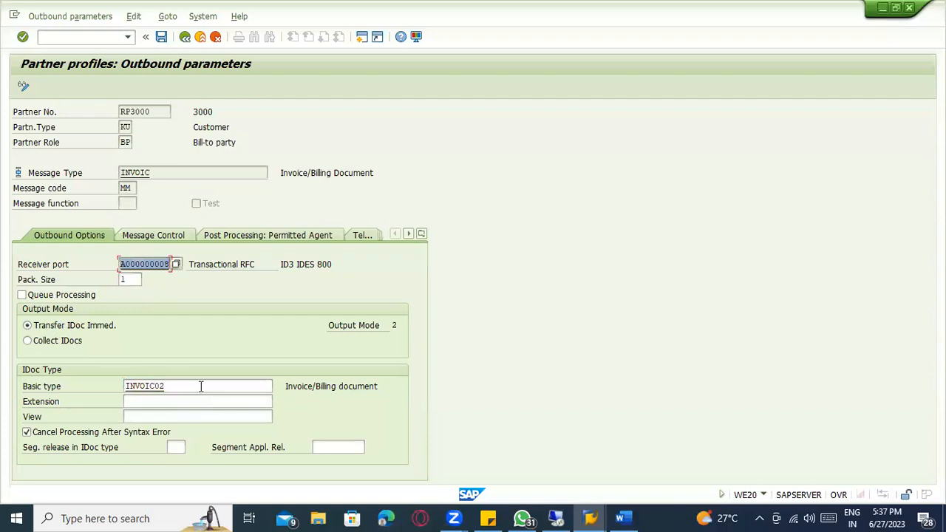
Add a message control row with application V3, message type RD04, process code SD08 and the change message option enabled, and save.
click(157, 236)
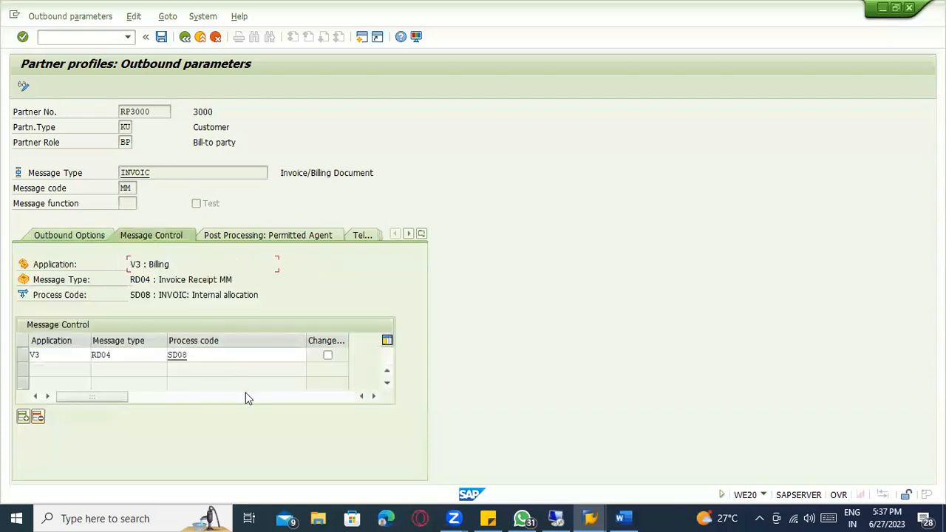
click(220, 356)
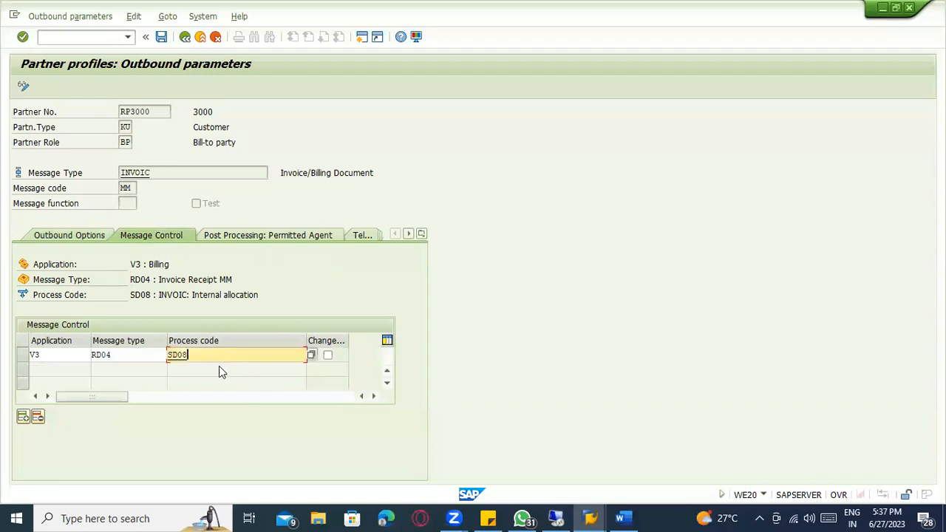
click(43, 398)
click(74, 367)
text(V3)
click(136, 371)
click(138, 382)
click(202, 371)
click(323, 384)
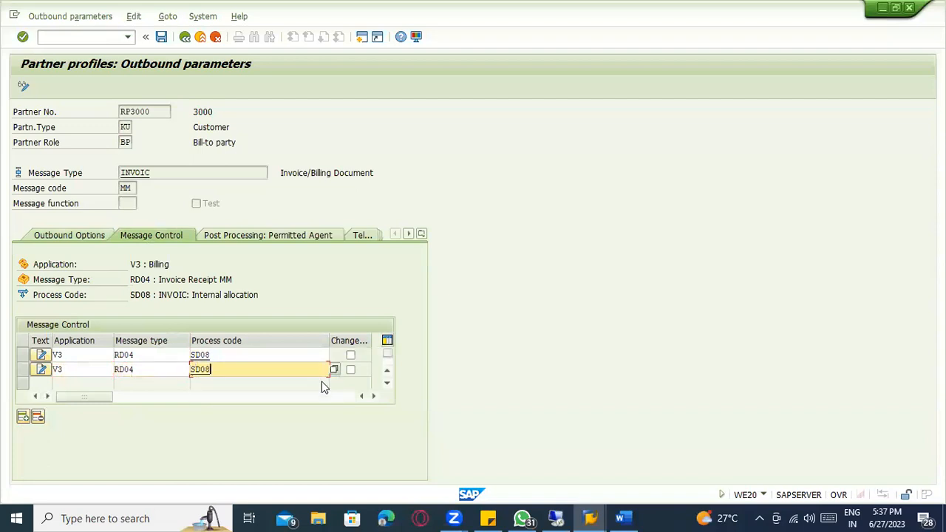
click(350, 370)
key(ctrl+s)
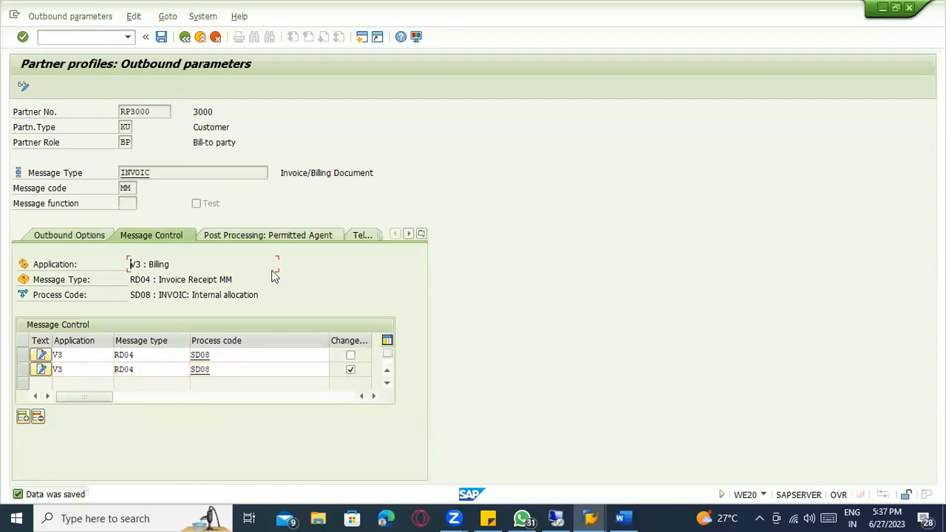
Open transaction VF01 and create a billing document for delivery 80018084.
click(187, 38)
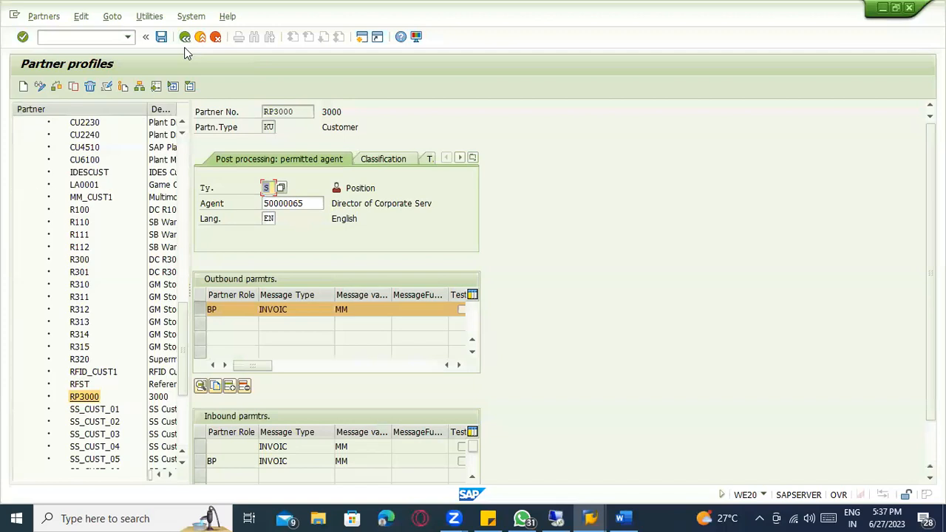
click(185, 40)
click(86, 42)
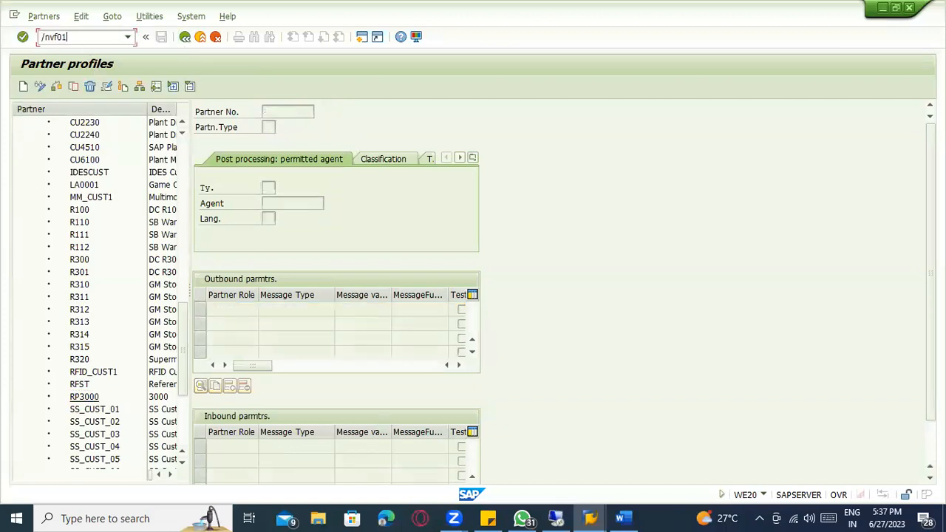
text(/nvf01)
key(Return)
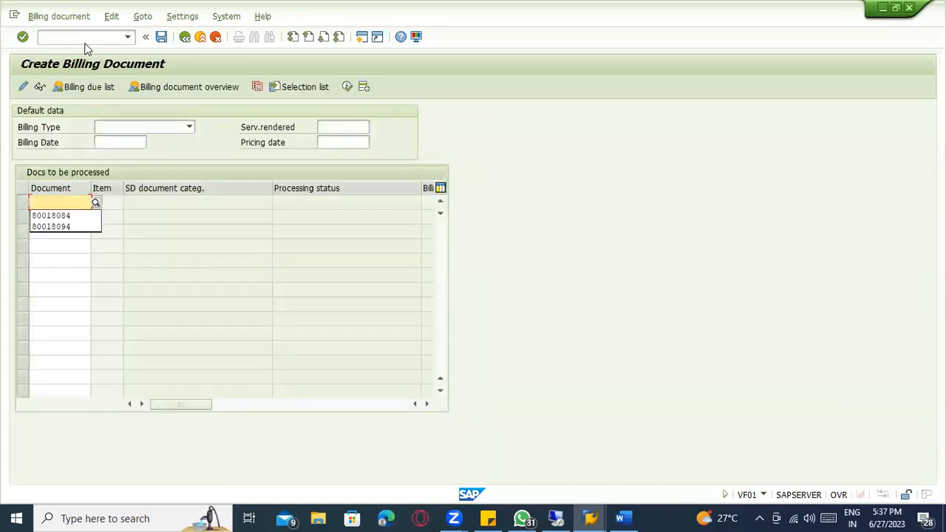
key(Return)
key(ctrl+v)
key(Return)
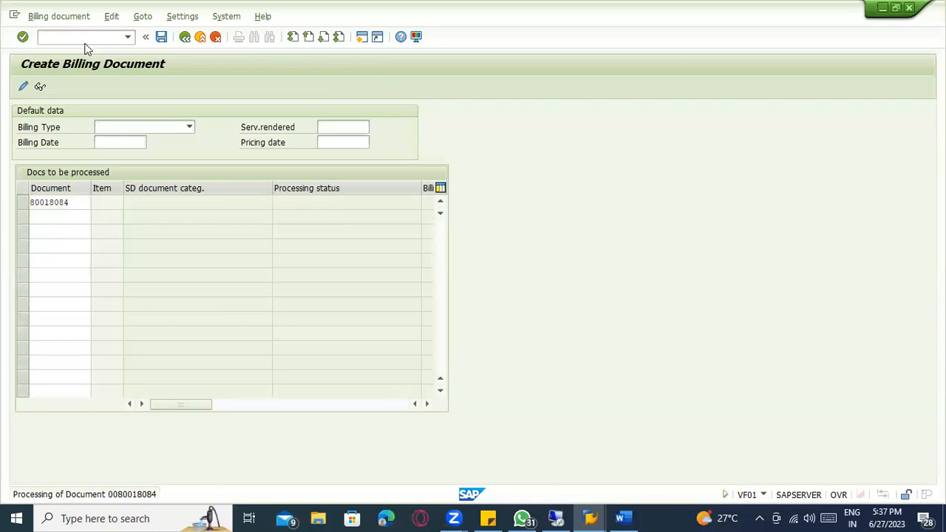
Try to add output type RD04 to the header output of the new pro forma invoice.
click(145, 16)
mouse_move(168, 32)
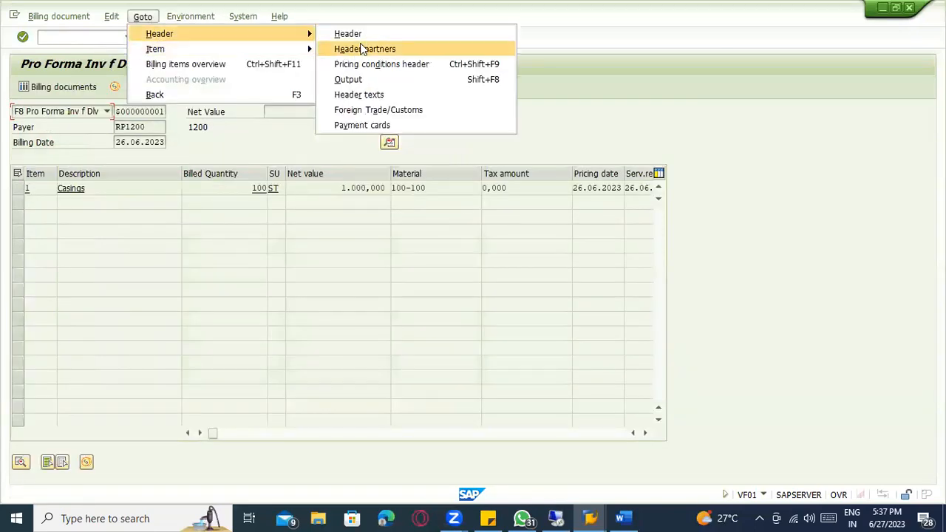
click(361, 33)
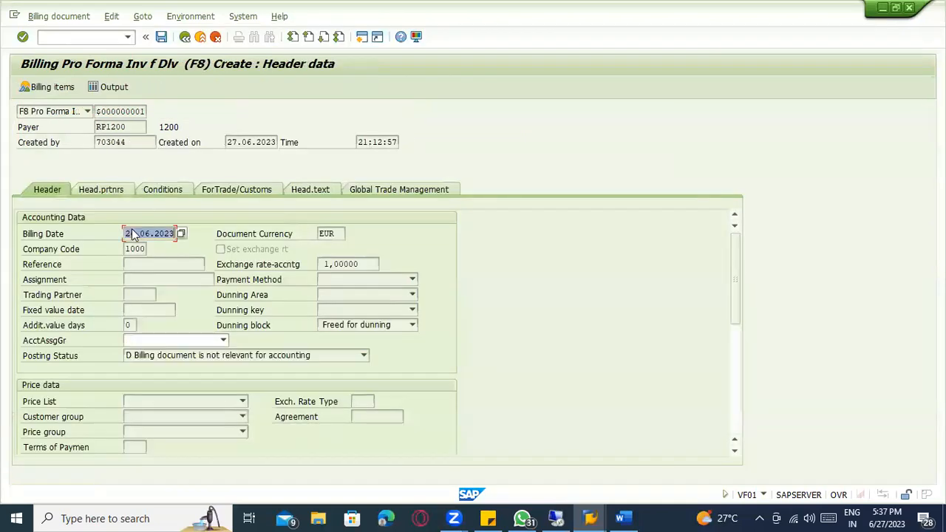
click(149, 16)
mouse_move(163, 34)
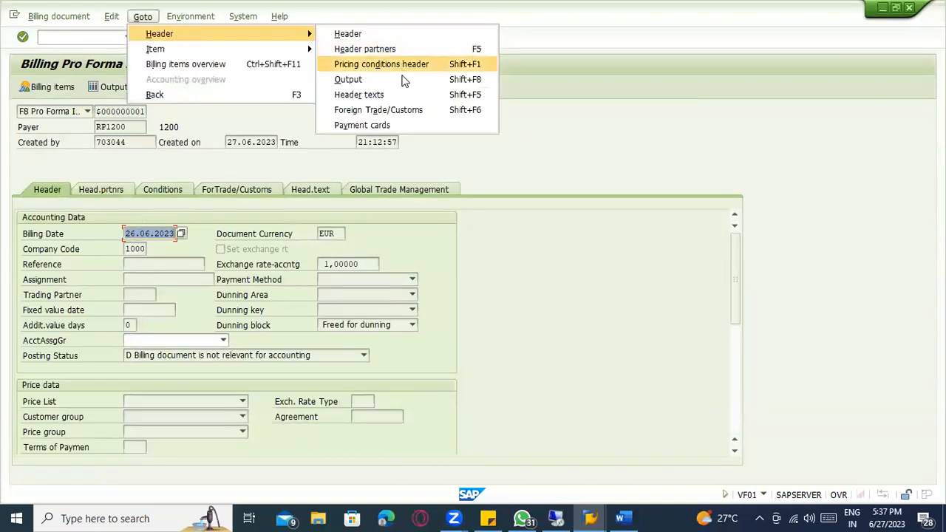
click(384, 80)
click(62, 171)
text(RD04)
key(Return)
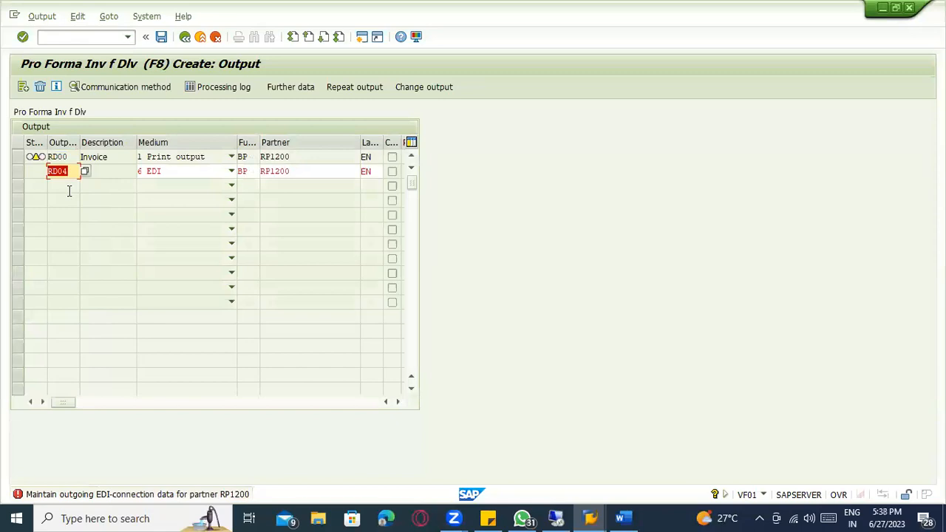
Switch to the table display session and open transaction WE20 for the partner profiles.
key(alt+Tab)
key(alt+Tab)
key(alt+Tab)
click(72, 38)
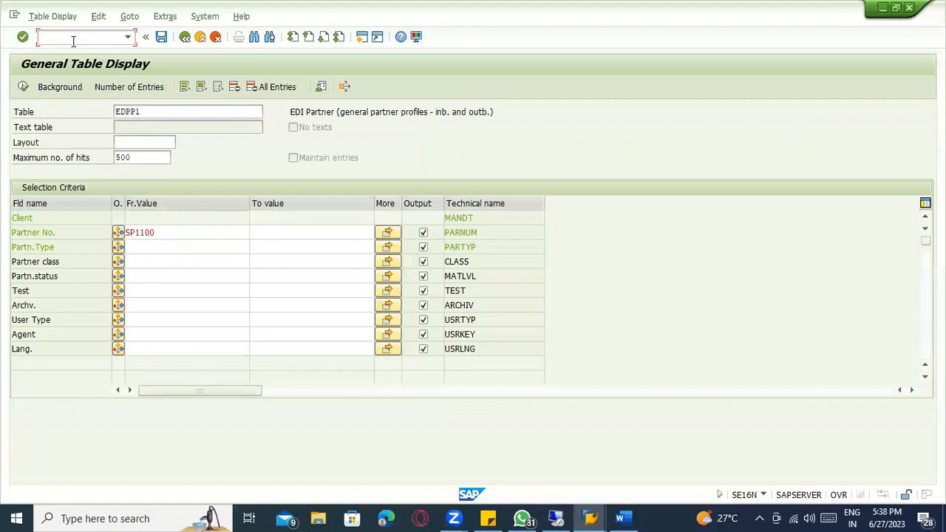
key(Return)
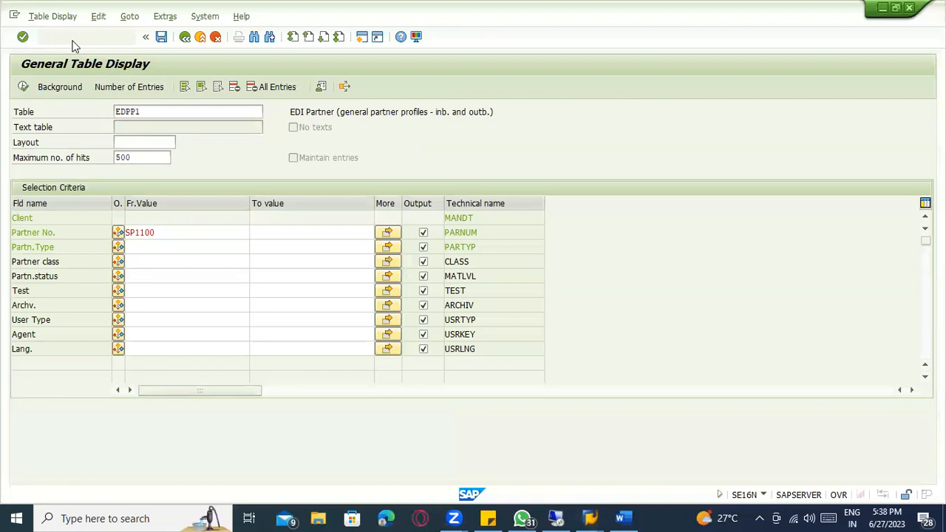
Close the output display of intercompany billing document 90039959 in its own session.
key(alt+Tab)
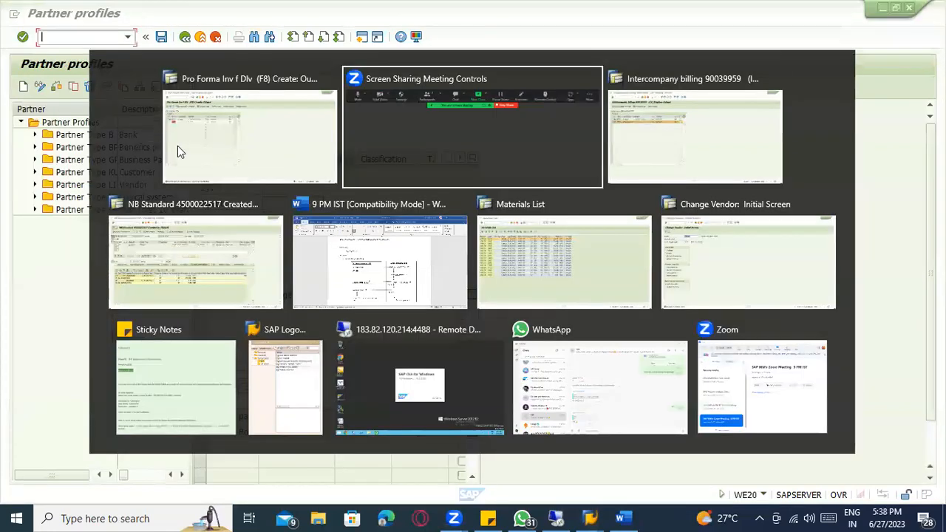
click(102, 184)
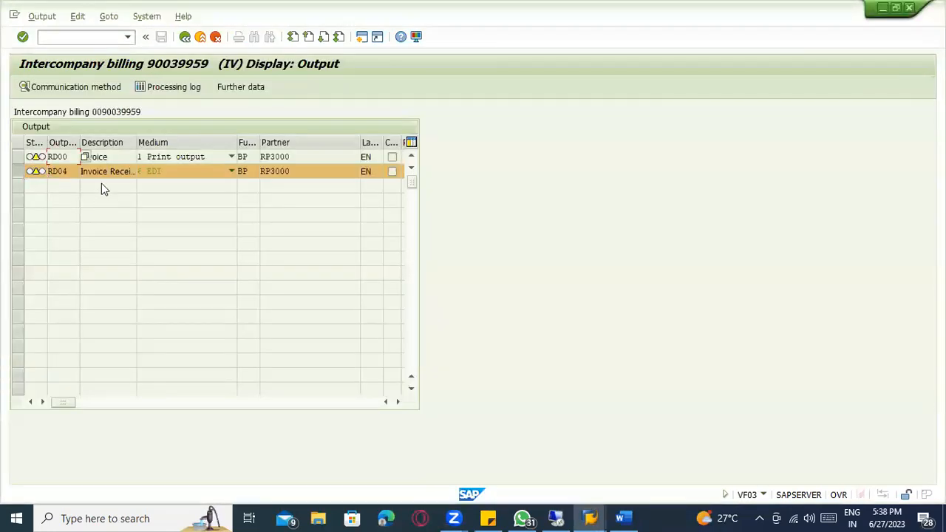
click(185, 36)
click(200, 37)
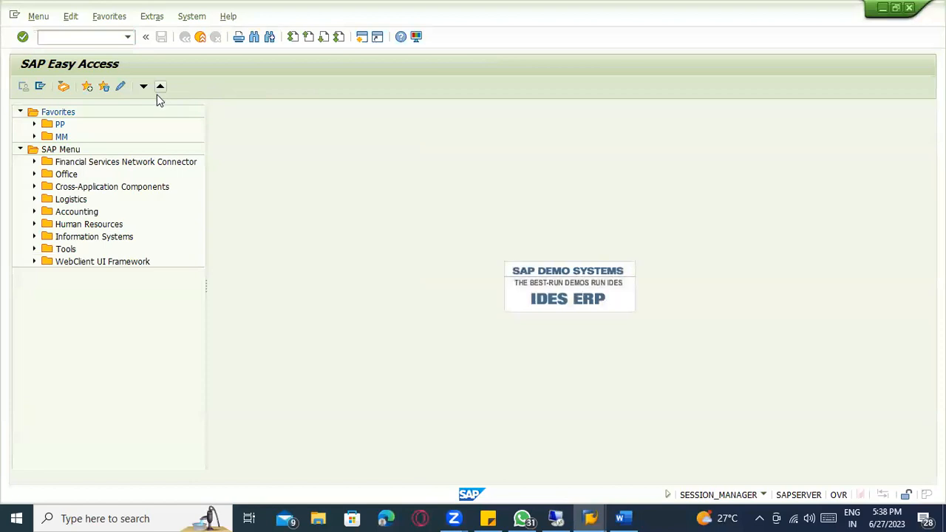
Abandon the pro forma invoice and open intercompany billing document 90039959 for change in transaction VF02.
key(alt+Tab)
key(Tab)
click(96, 36)
text(/nv)
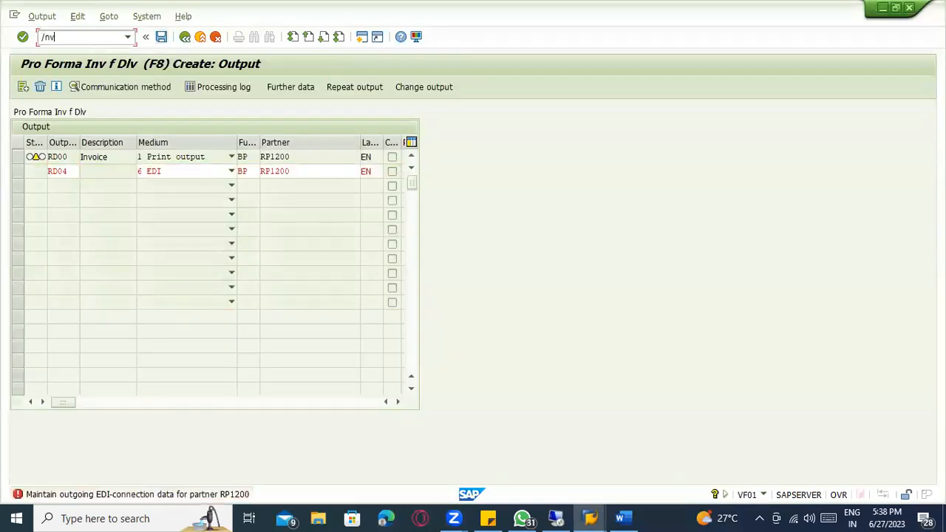
text(f02)
key(Return)
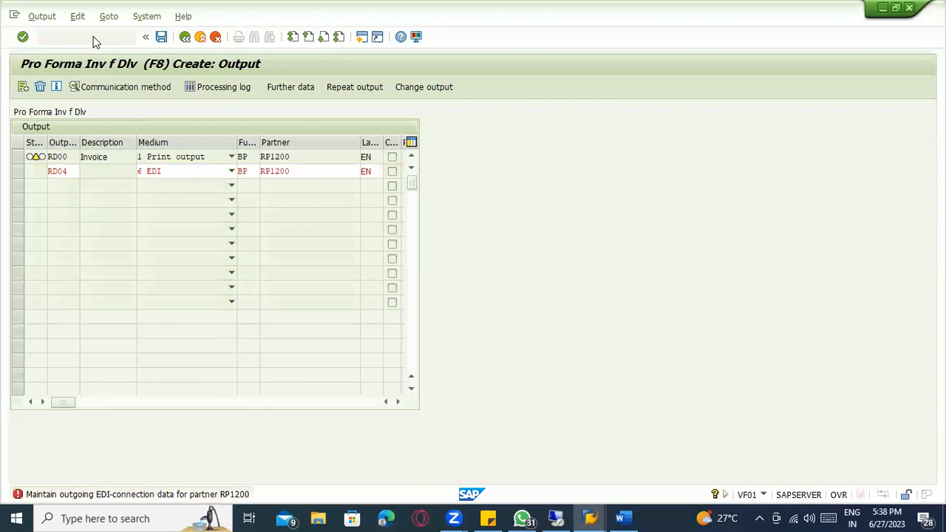
key(Return)
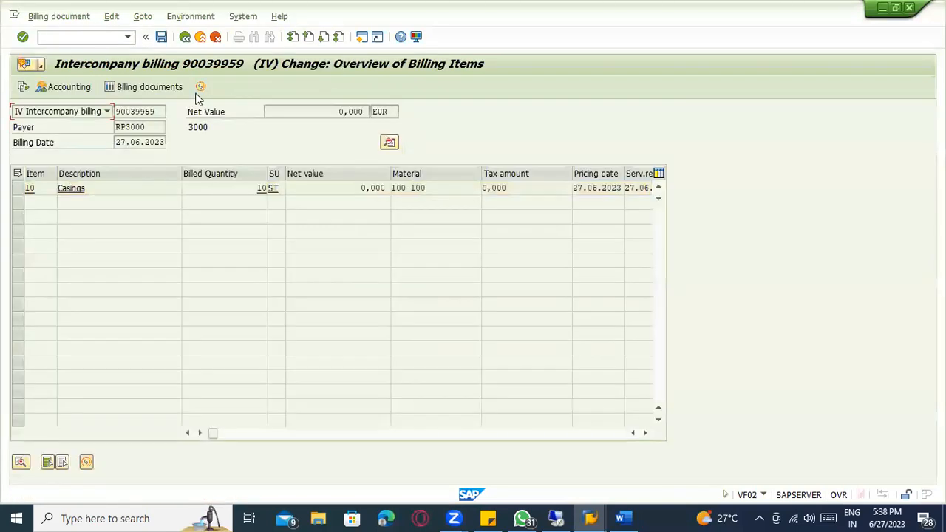
In the billing document's header output, create a change output from the last RD04 EDI entry and save the document.
click(22, 188)
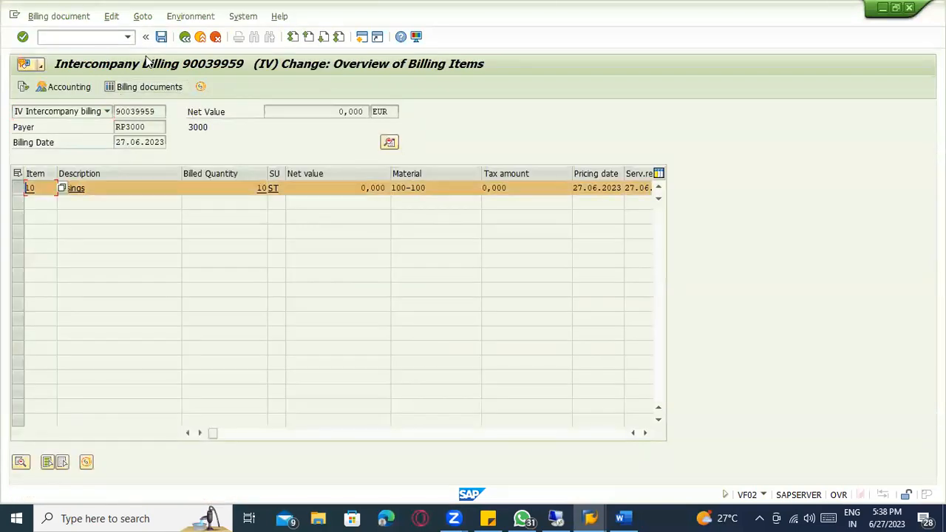
click(144, 18)
mouse_move(180, 34)
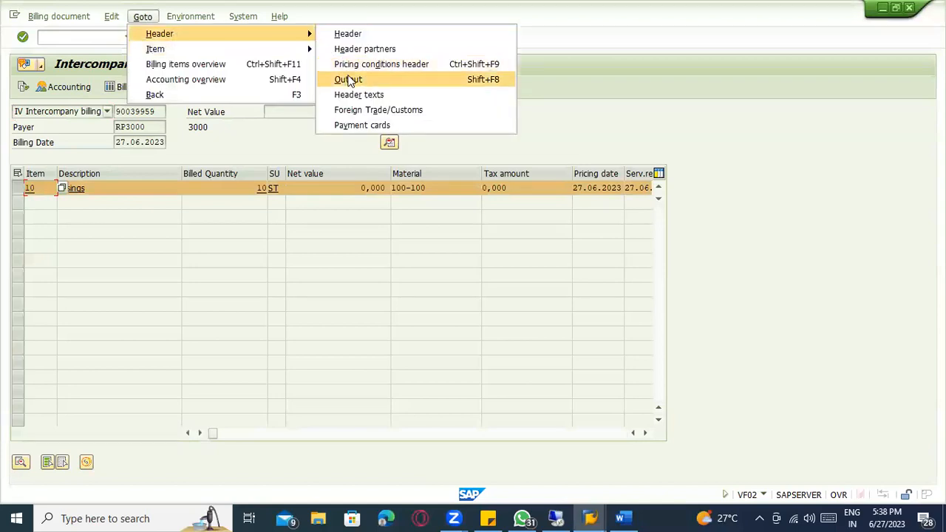
click(348, 80)
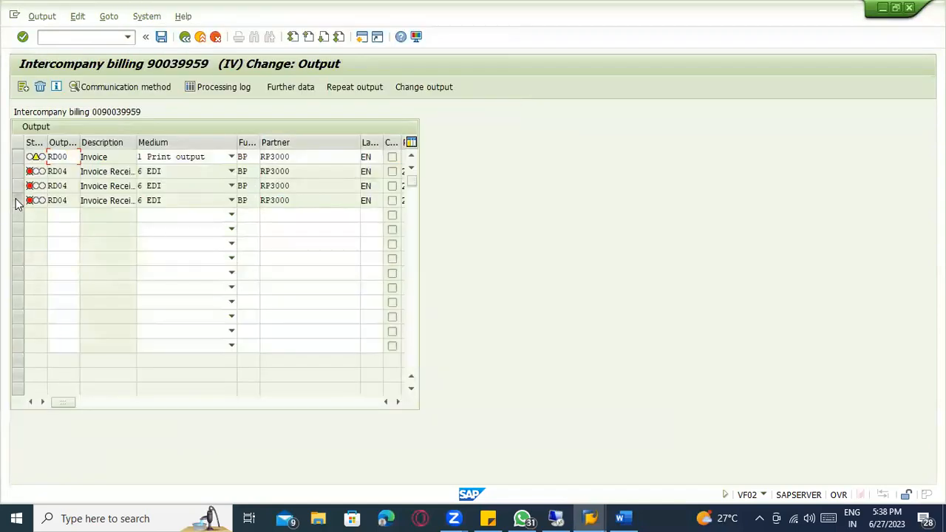
click(18, 200)
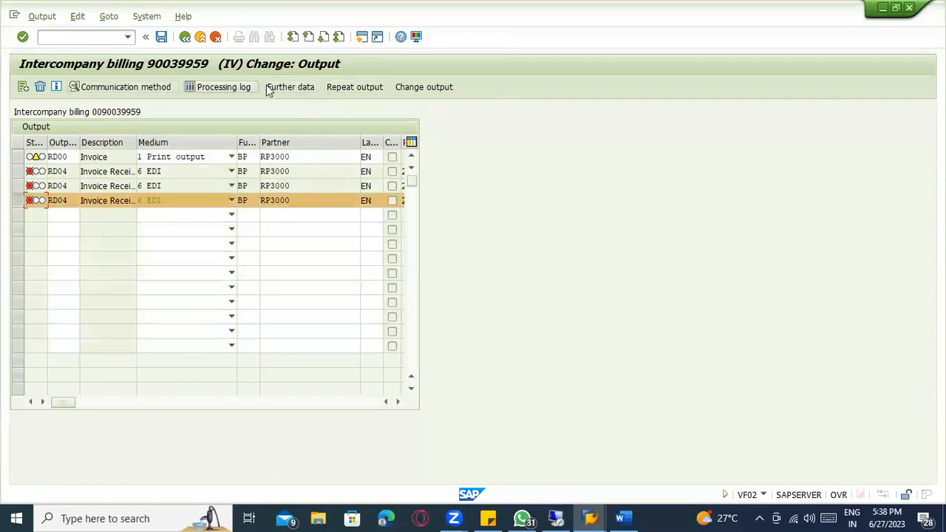
click(423, 86)
click(391, 171)
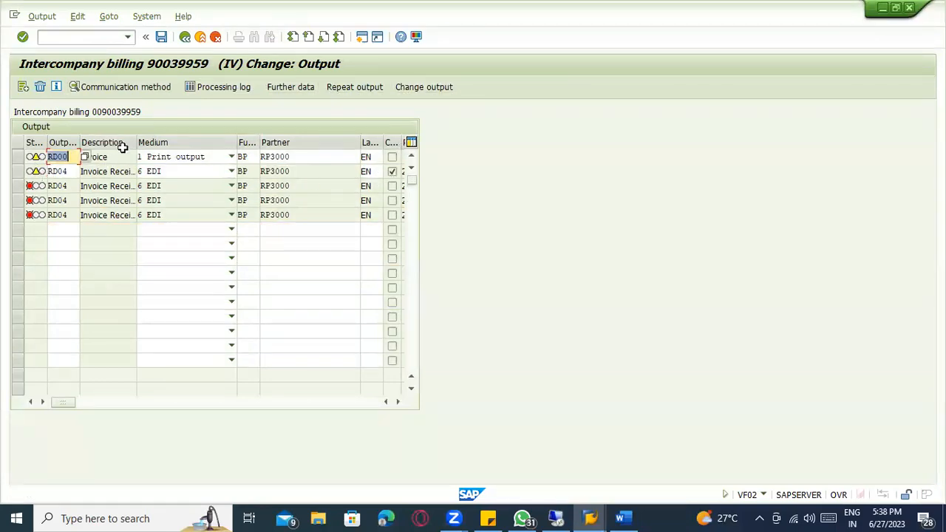
key(ctrl+s)
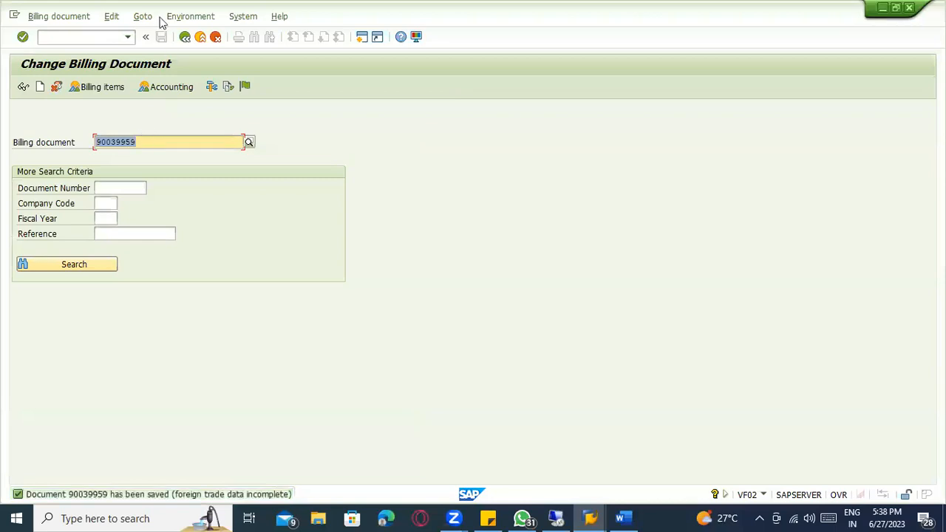
Reopen billing document 90039959 for change and display its header output.
key(Return)
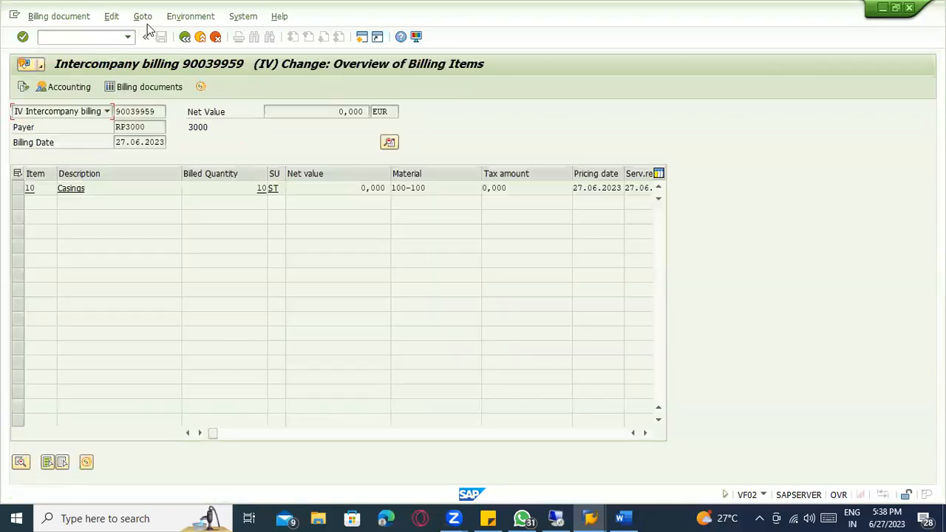
click(144, 17)
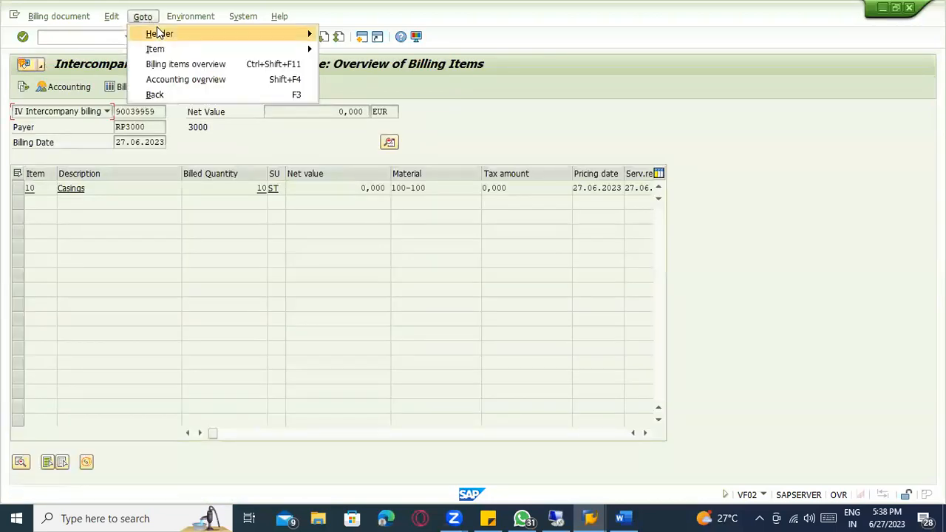
mouse_move(159, 34)
click(362, 35)
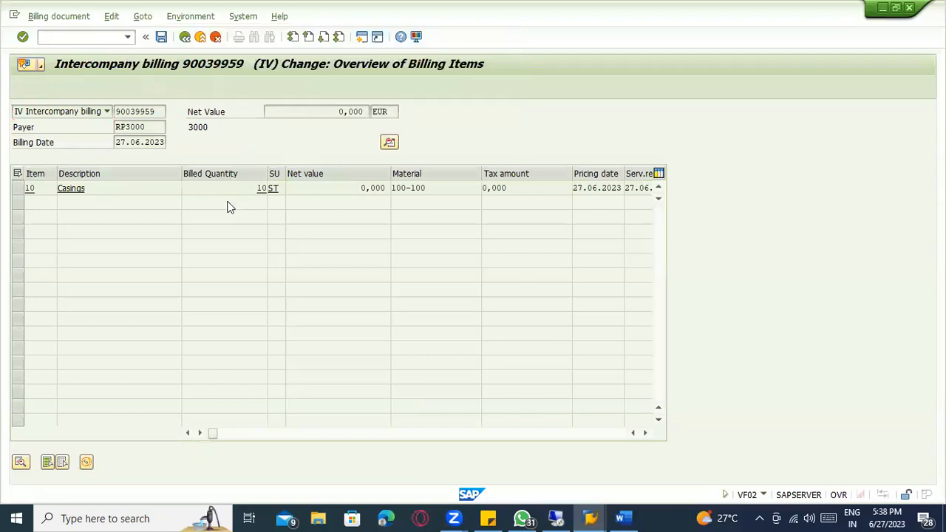
click(143, 16)
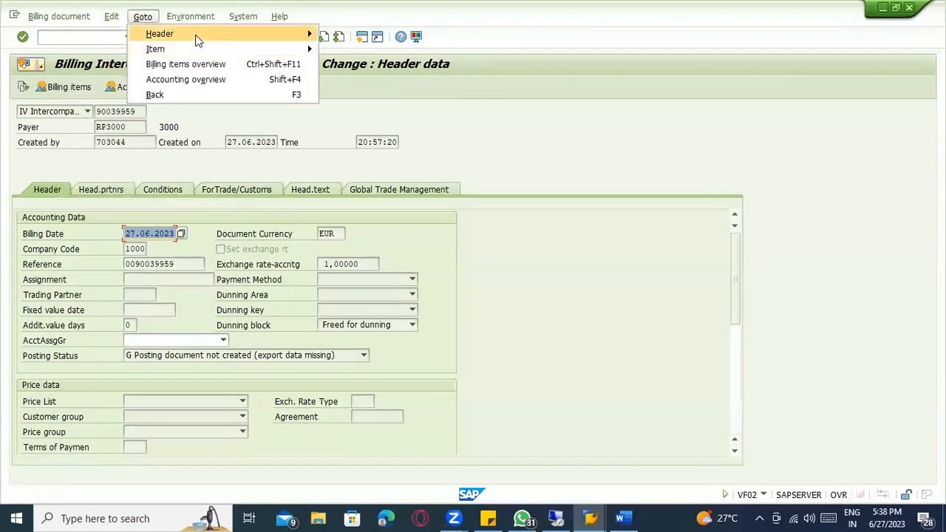
mouse_move(198, 37)
click(382, 81)
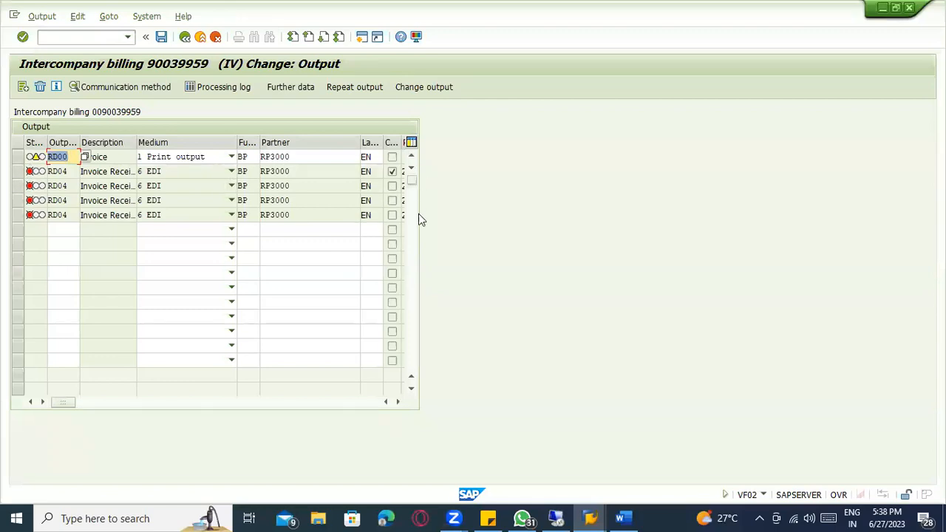
Examine the processing log of the first RD04 output and the error's long text, and exit the billing document.
click(18, 171)
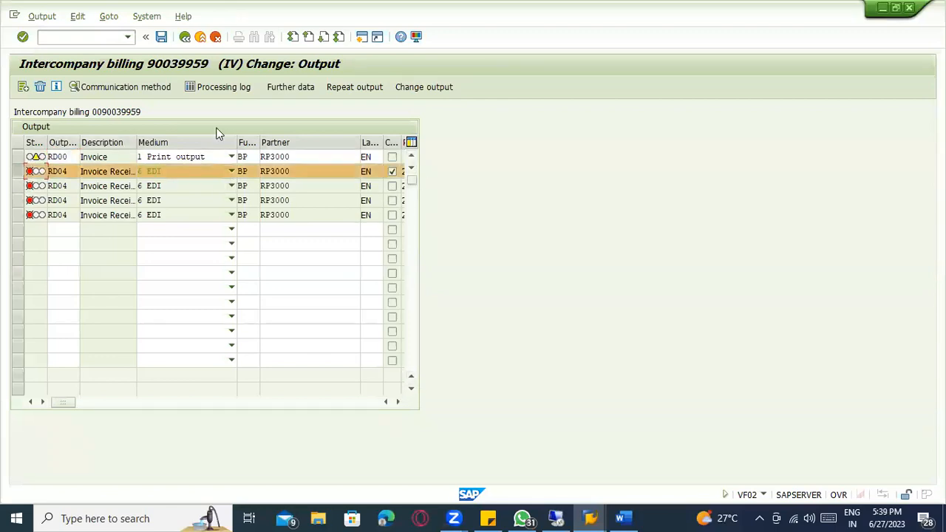
click(241, 87)
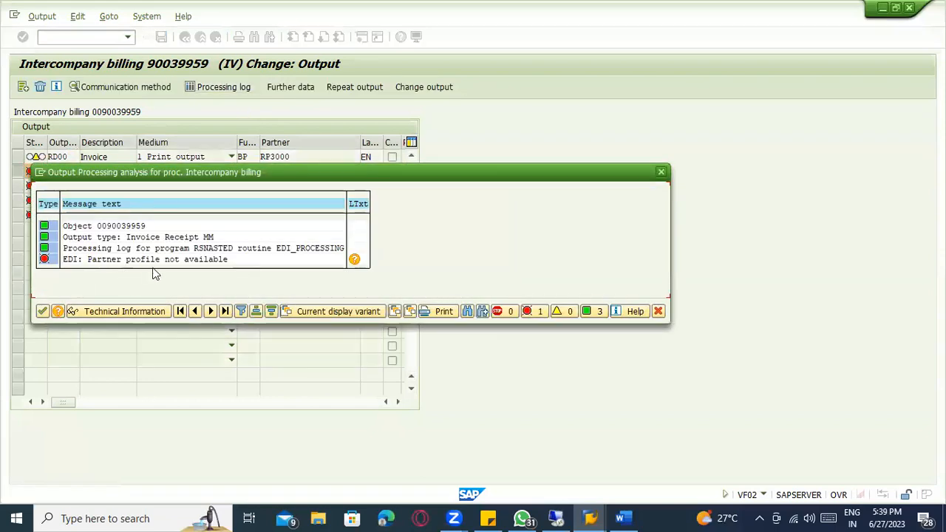
click(354, 260)
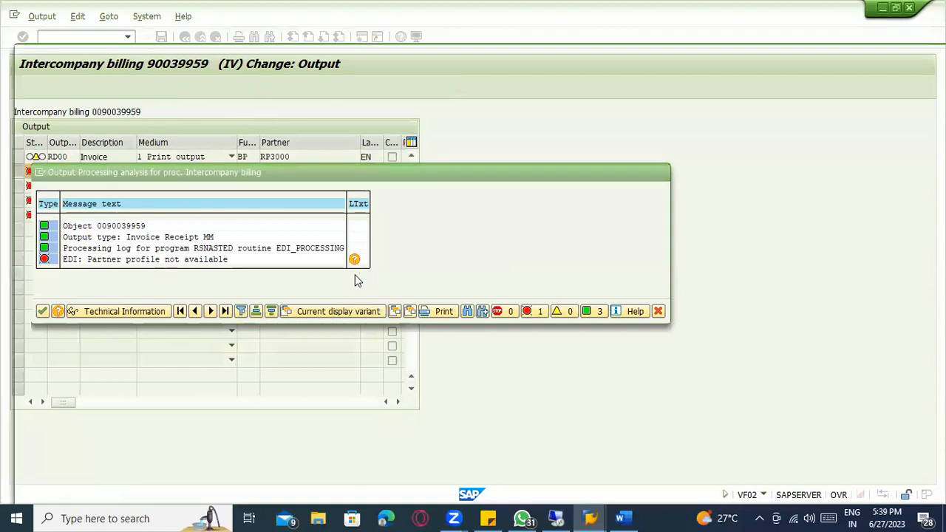
key(Escape)
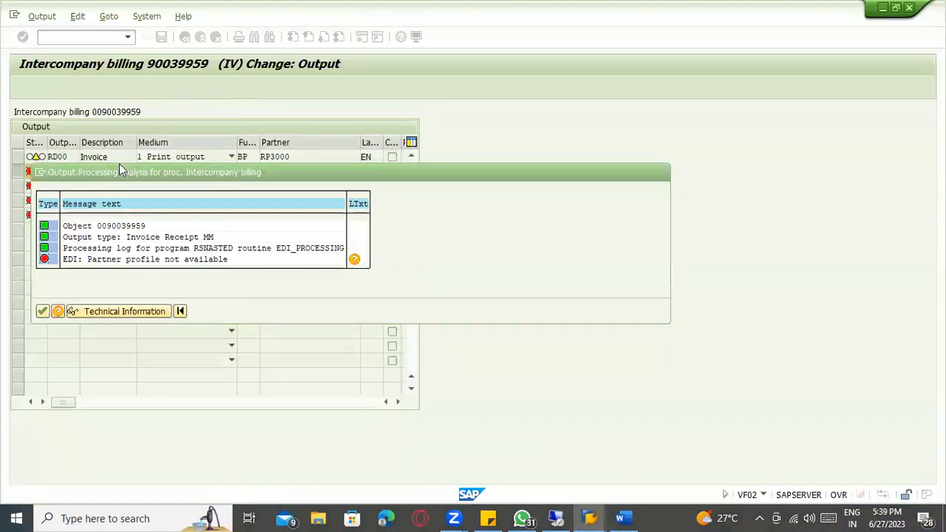
key(Return)
click(184, 36)
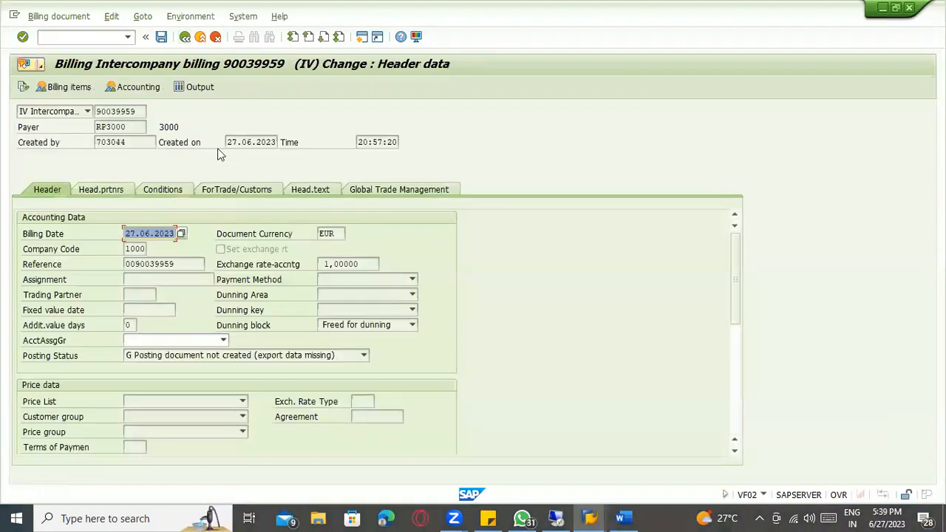
click(200, 37)
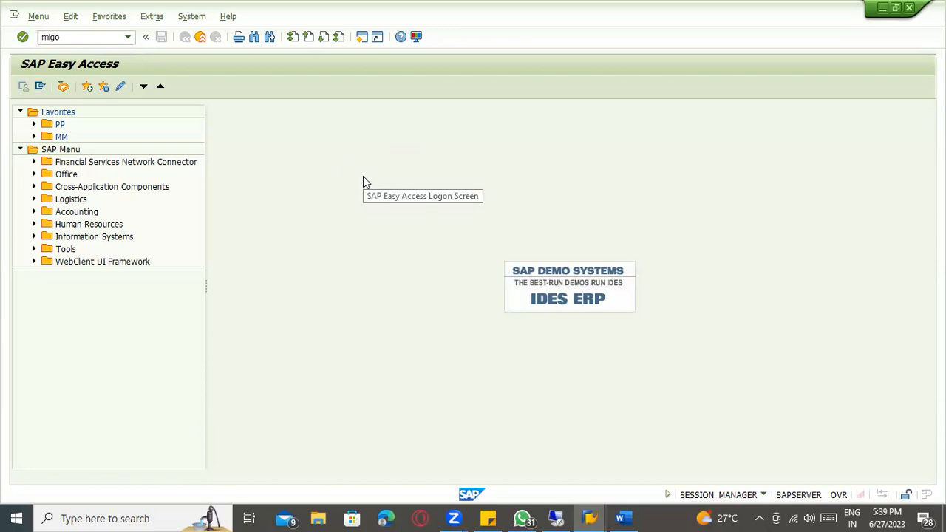
Open transaction MIGO and set it to a goods receipt for an outbound delivery.
key(Return)
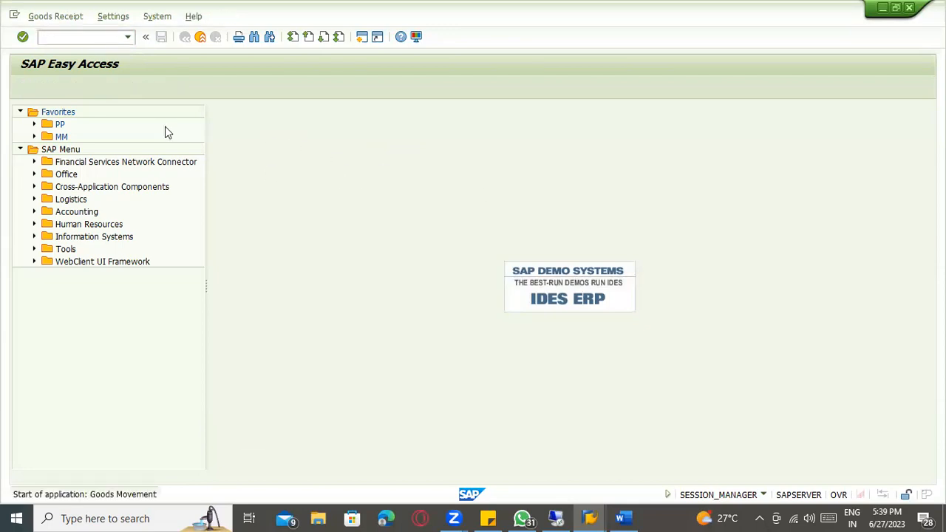
click(96, 111)
click(82, 122)
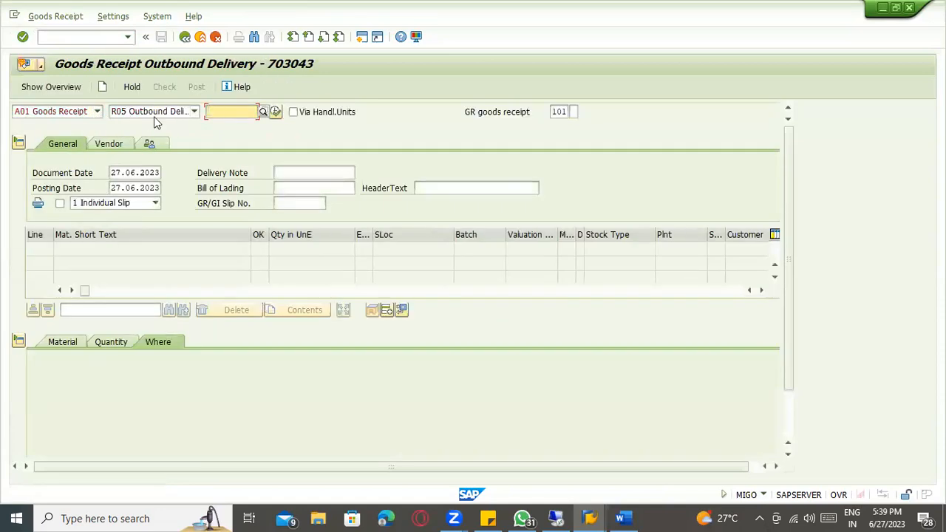
Look up the outbound delivery number in transaction VL03N and load delivery 80018085 into the MIGO goods receipt.
key(F3)
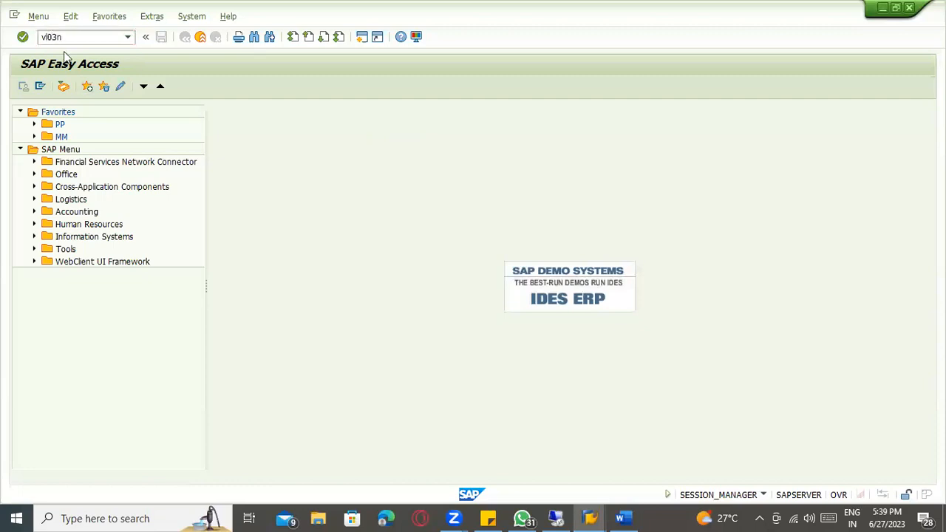
key(Return)
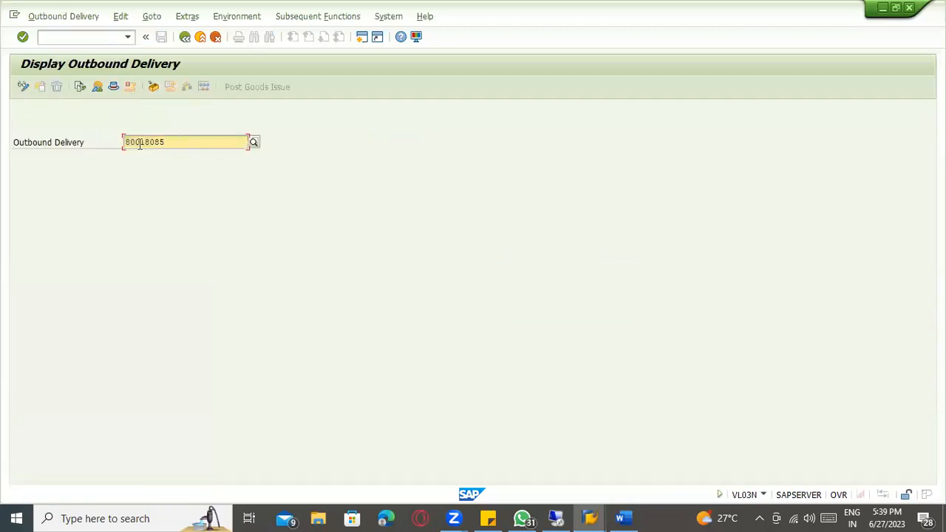
key(alt+Tab)
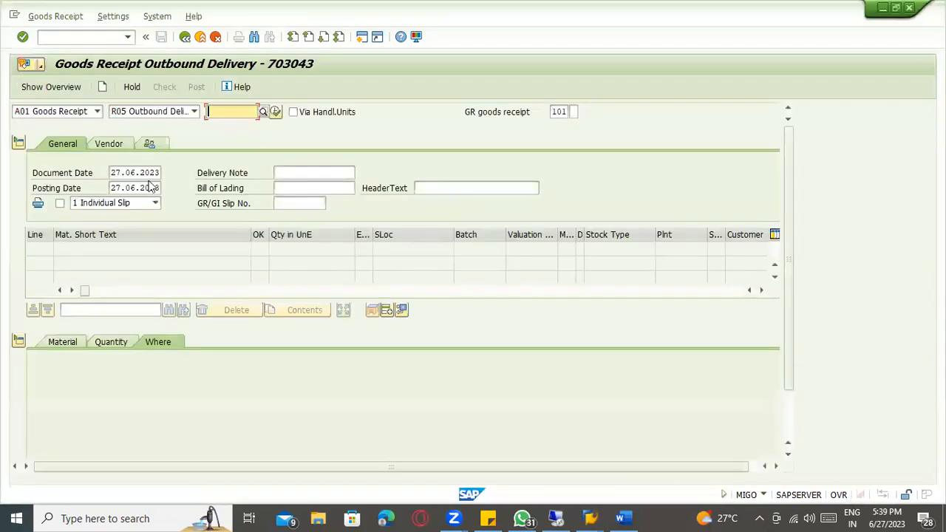
text(80018085)
key(Return)
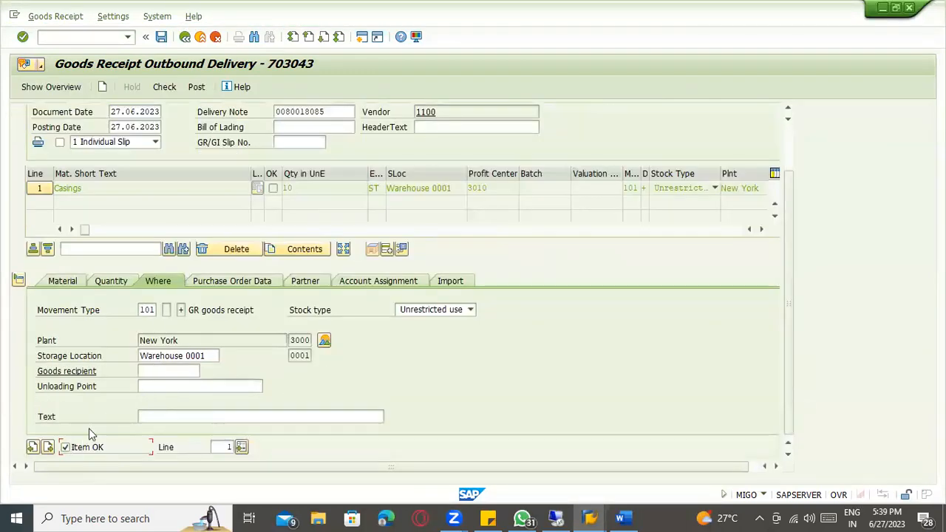
Review the goods receipt item's movement type, purchase order data and partner details.
click(144, 311)
click(235, 282)
click(310, 282)
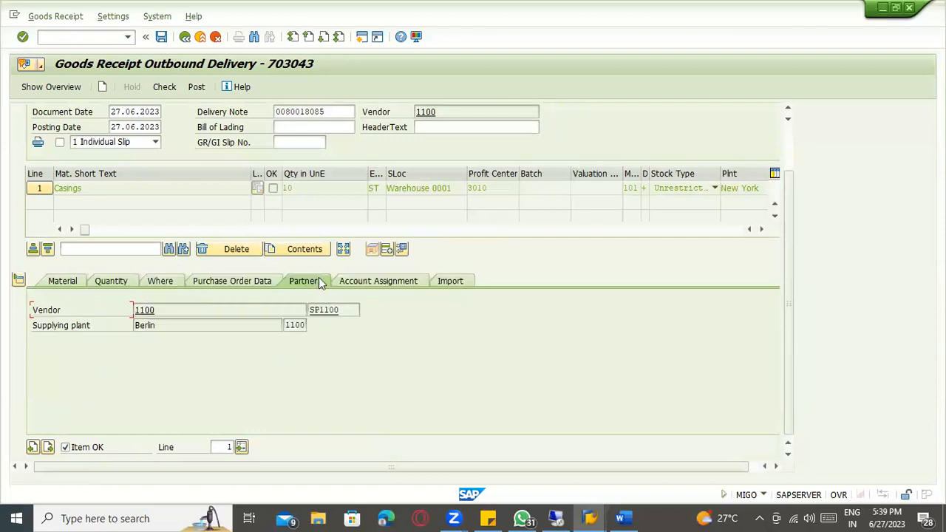
Run the stock in transit report in transaction MB5T for material 100-100.
key(alt+Tab)
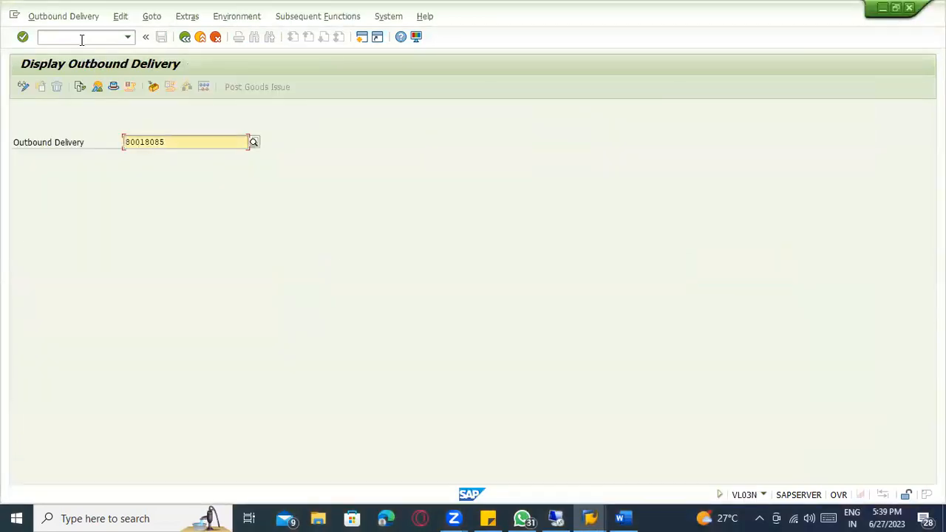
click(81, 39)
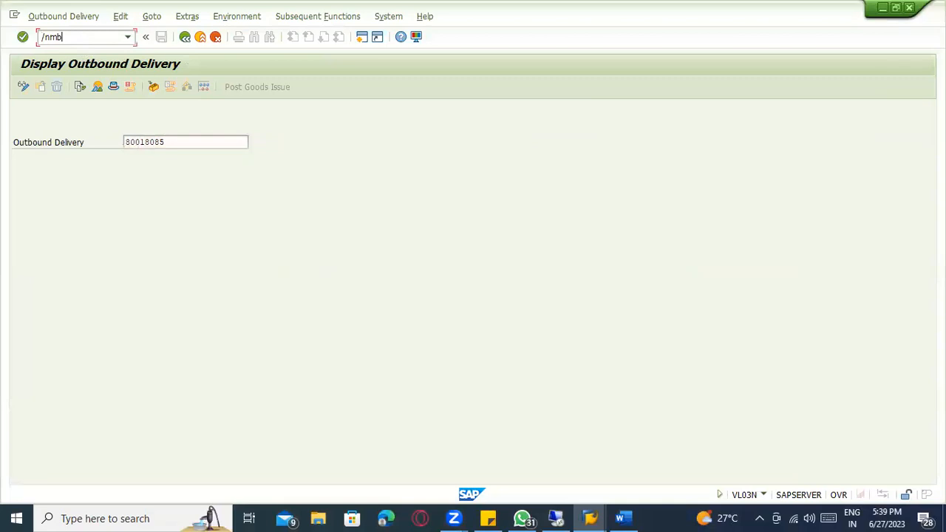
key(Return)
key(F8)
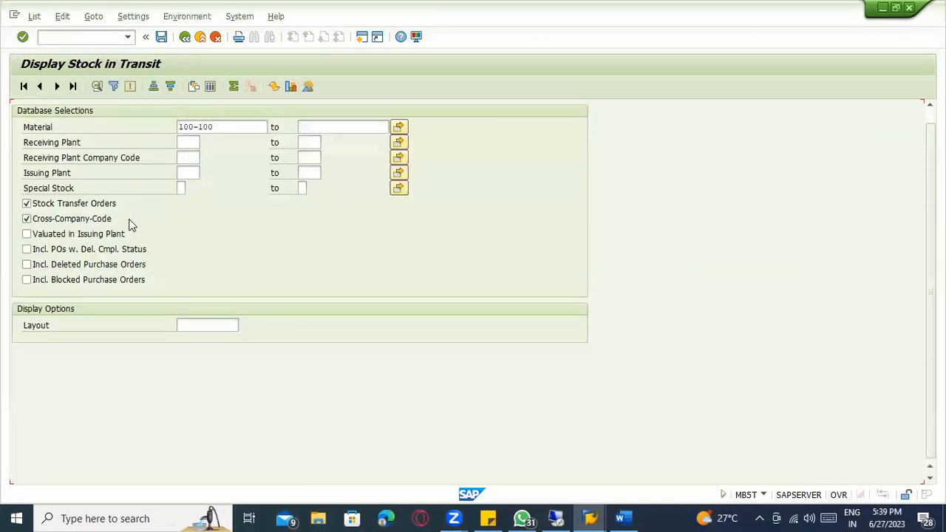
click(212, 165)
Post the goods receipt for the outbound delivery and rerun the stock in transit report.
key(alt+Tab)
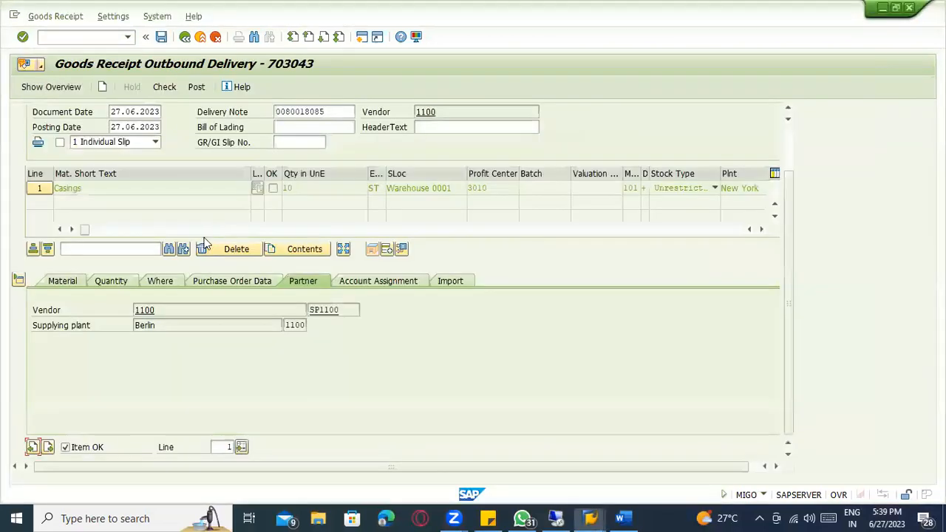
click(201, 88)
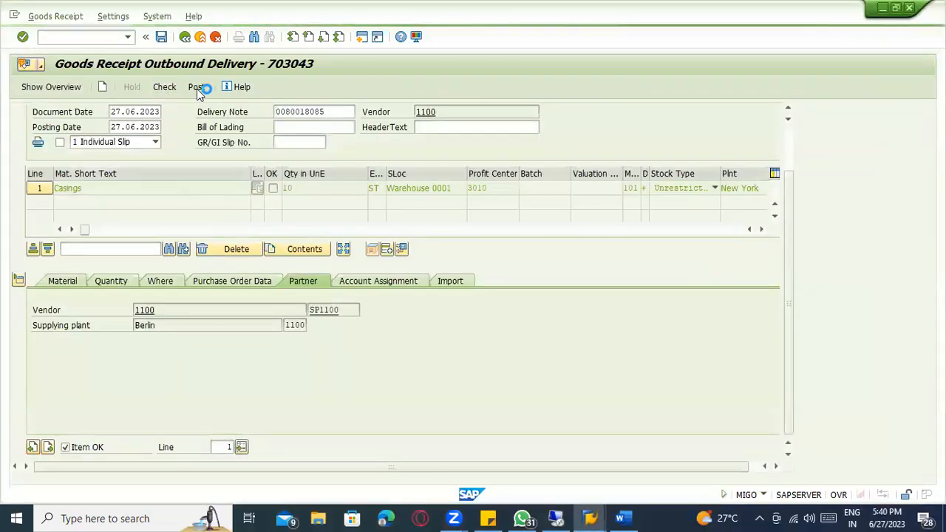
key(alt+Tab)
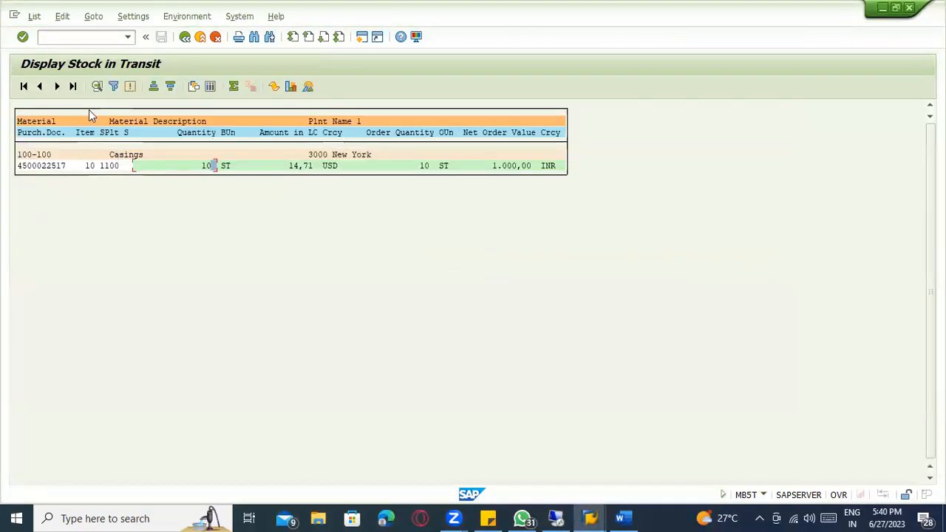
key(alt+Tab)
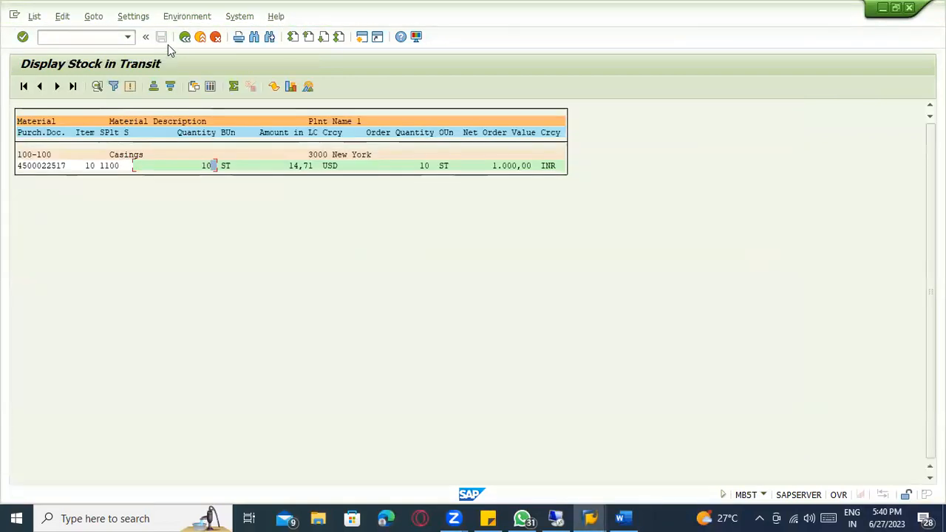
click(185, 36)
click(23, 86)
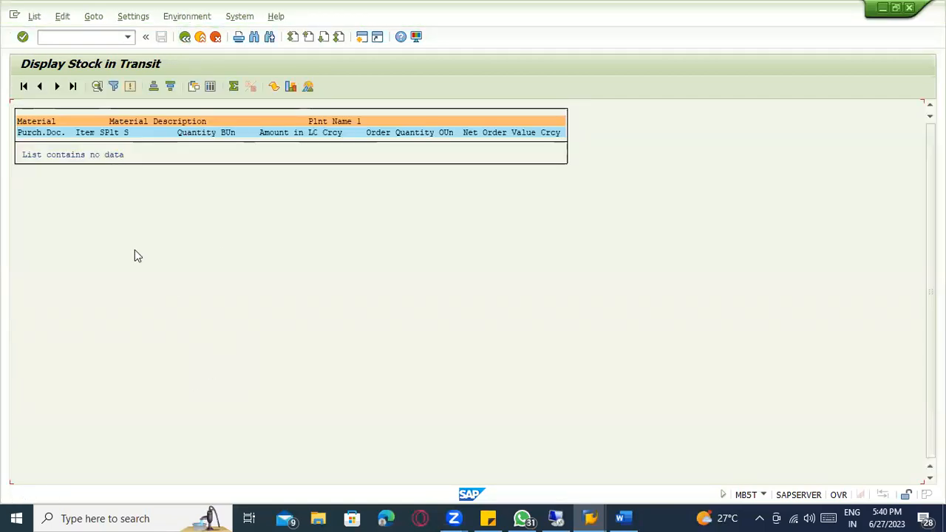
Open transaction MIRO in the goods receipt session to enter an incoming invoice.
key(alt+Tab)
click(89, 42)
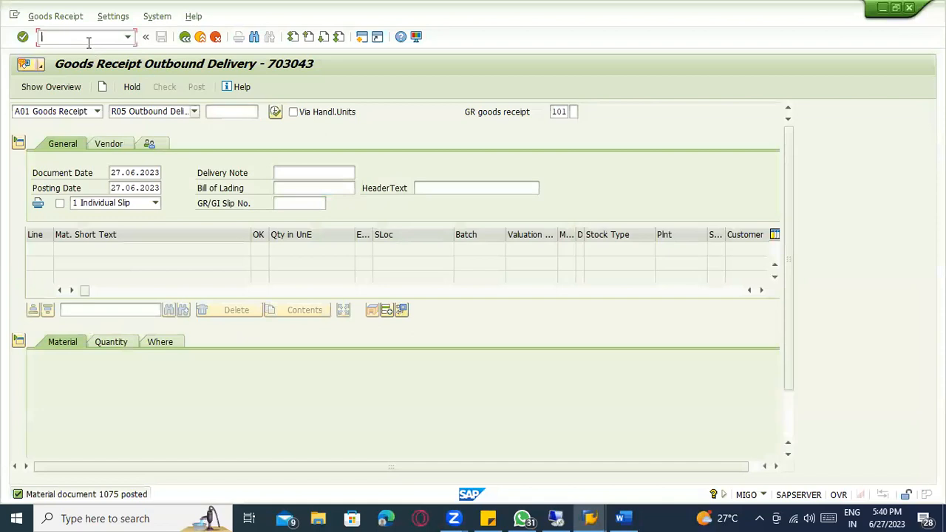
text(/nmiro)
key(Return)
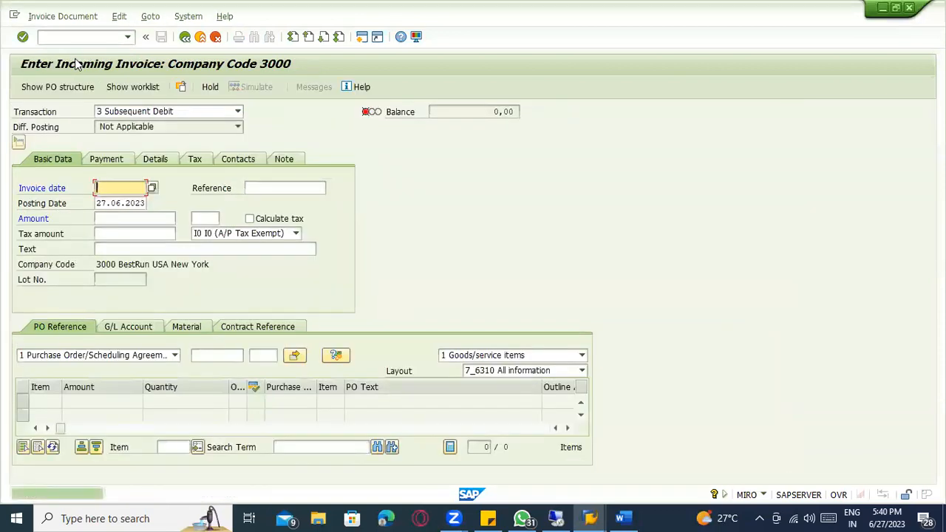
Open transaction MIGO in the stock report session and display material document 1075.
key(alt+Tab)
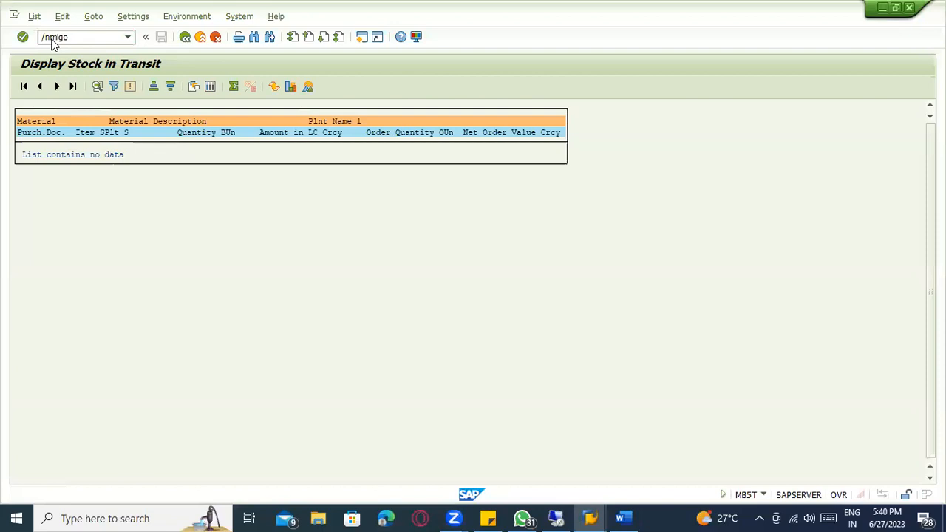
key(Return)
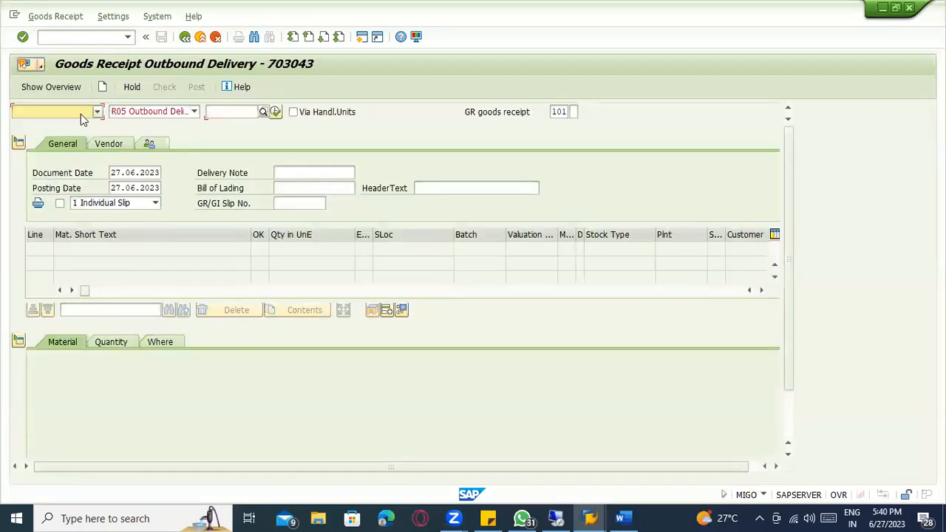
click(81, 114)
click(33, 156)
key(Return)
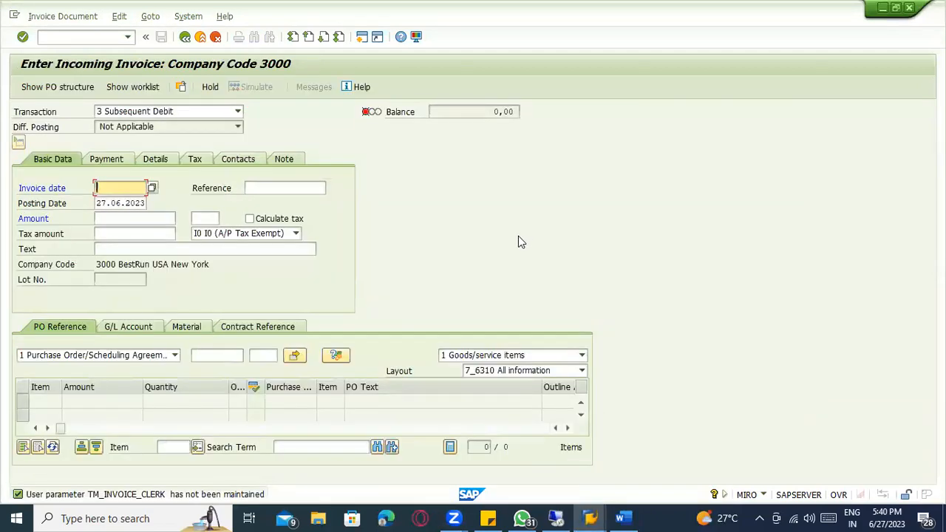
Set the incoming invoice's invoice date to the posting date, 27.06.2023.
drag(98, 203, 159, 206)
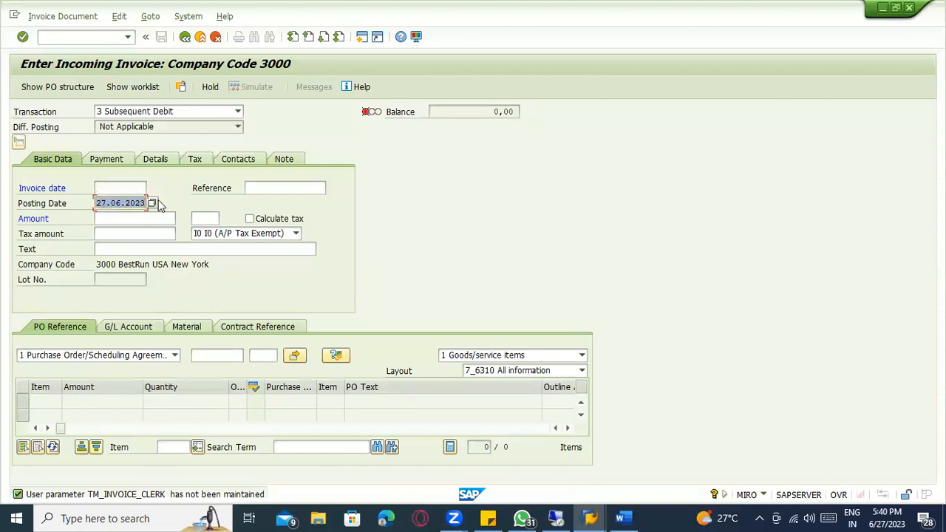
key(ctrl+c)
click(122, 188)
key(ctrl+v)
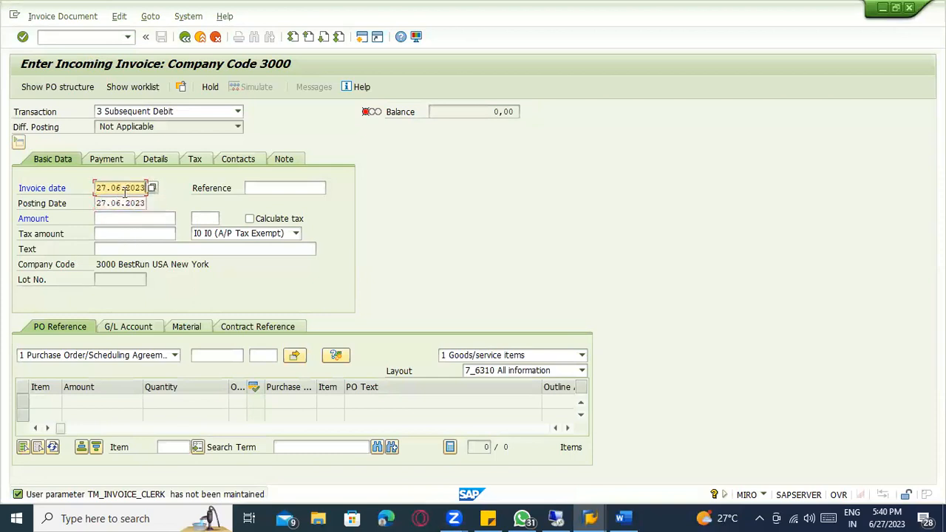
click(271, 189)
key(alt+Tab)
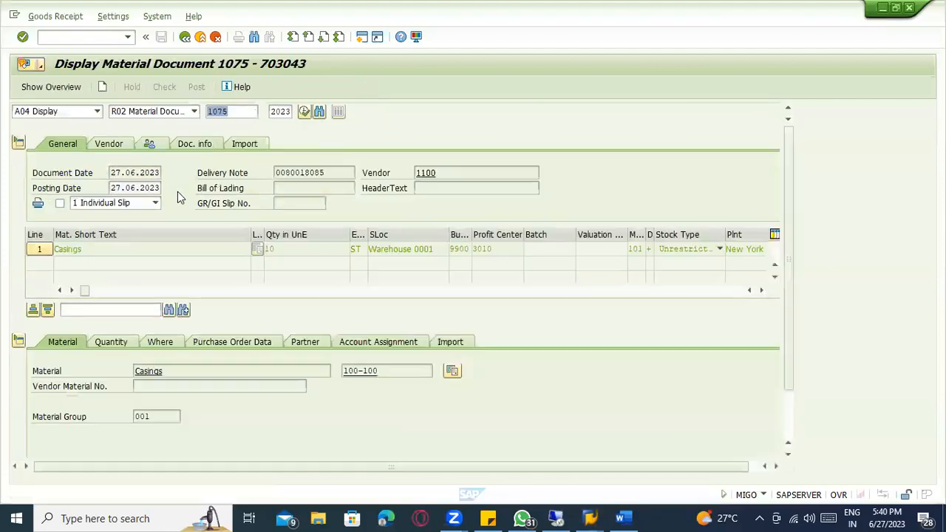
drag(342, 172, 264, 182)
key(ctrl+c)
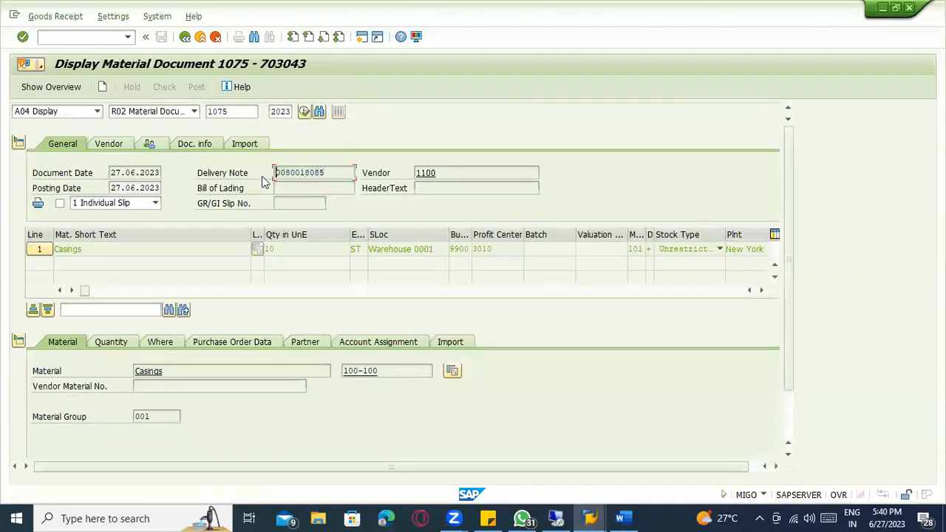
key(alt+Tab)
key(ctrl+v)
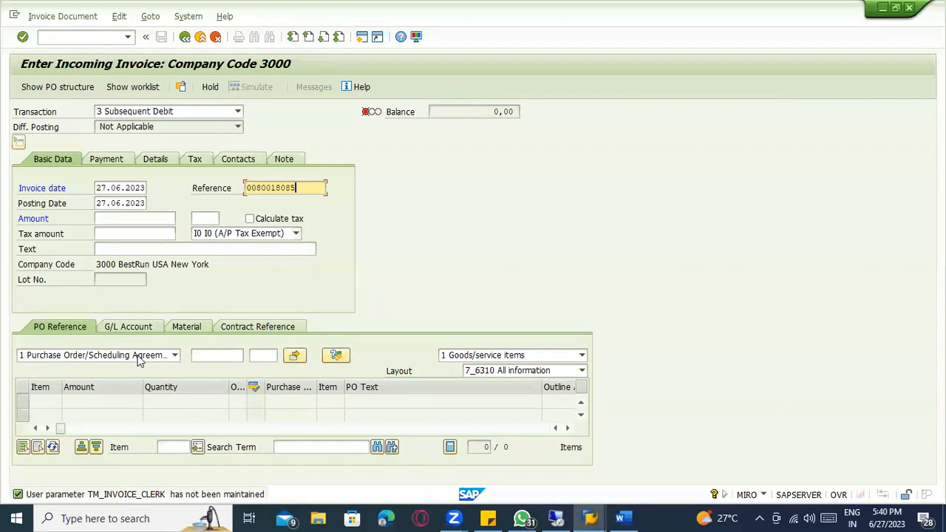
click(135, 356)
click(97, 383)
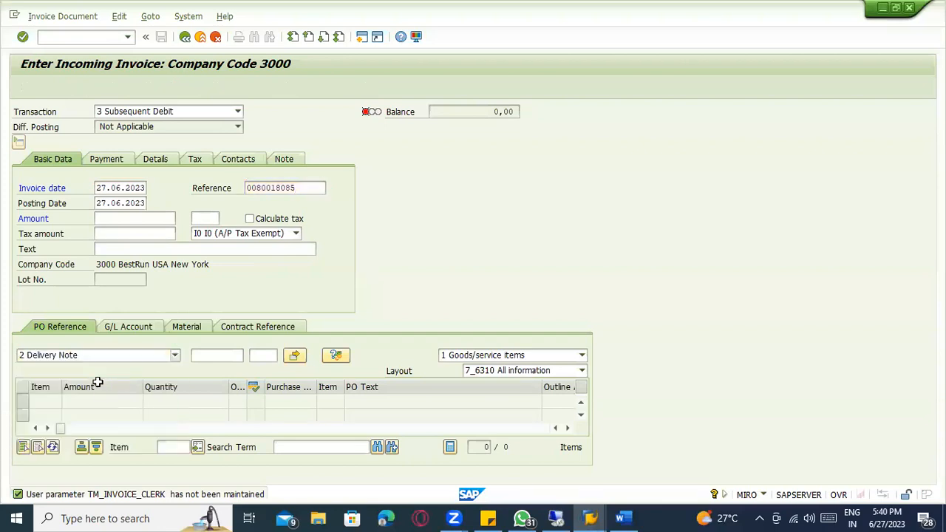
click(206, 356)
key(ctrl+v)
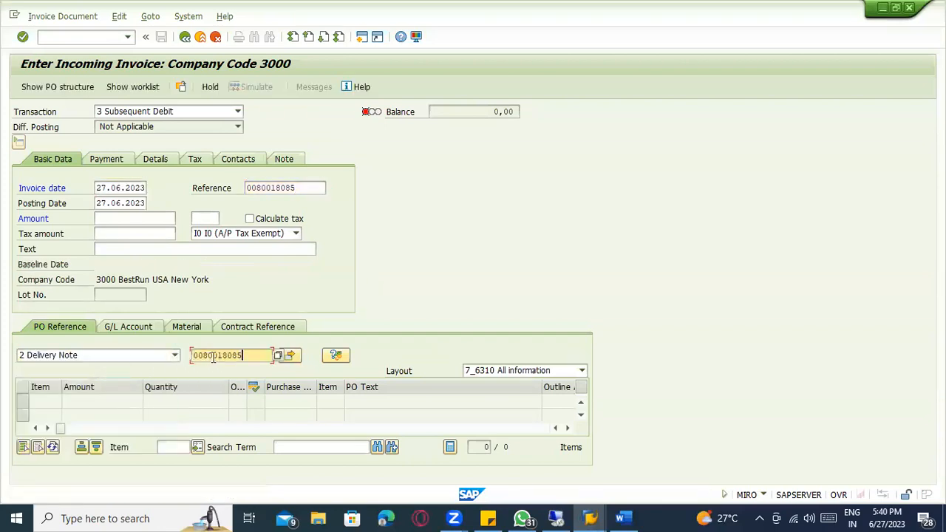
key(Return)
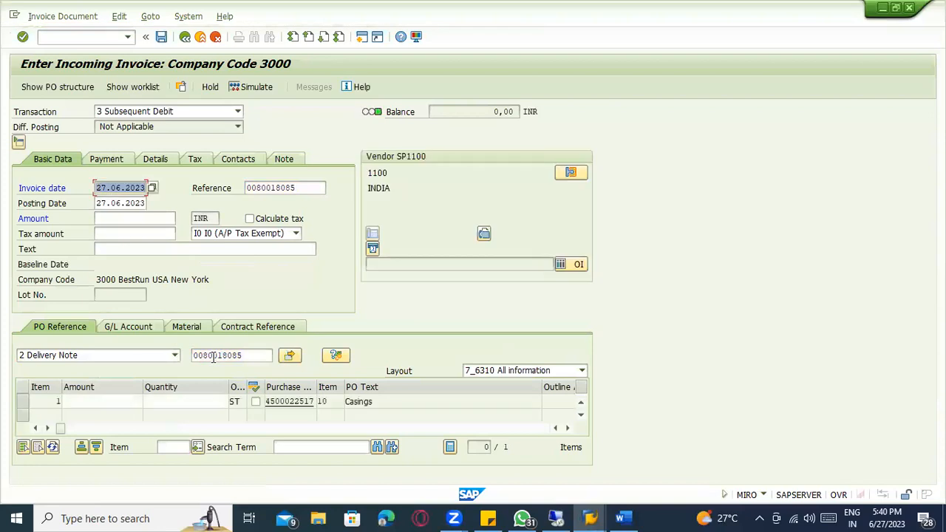
Switch the reference category to Purchase Order/Scheduling Agreement and set the payment baseline date to 27.06.2023.
click(148, 356)
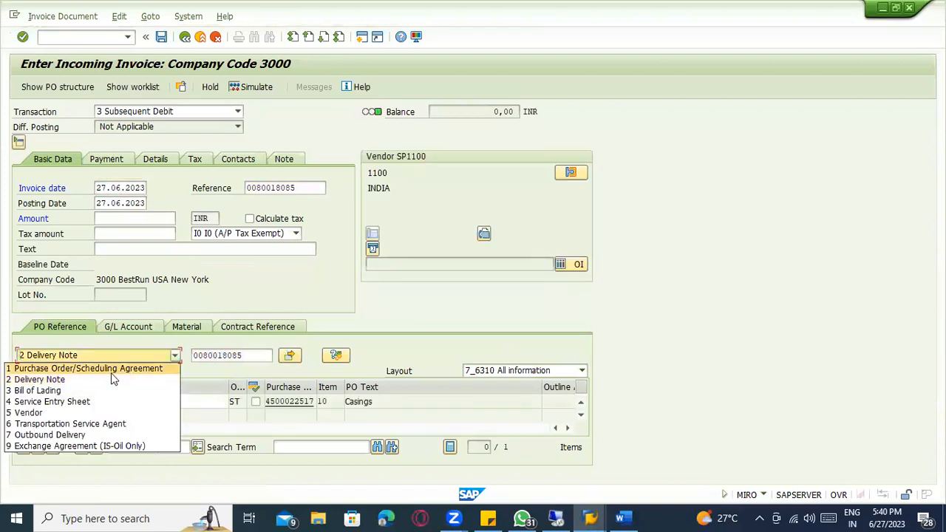
click(110, 369)
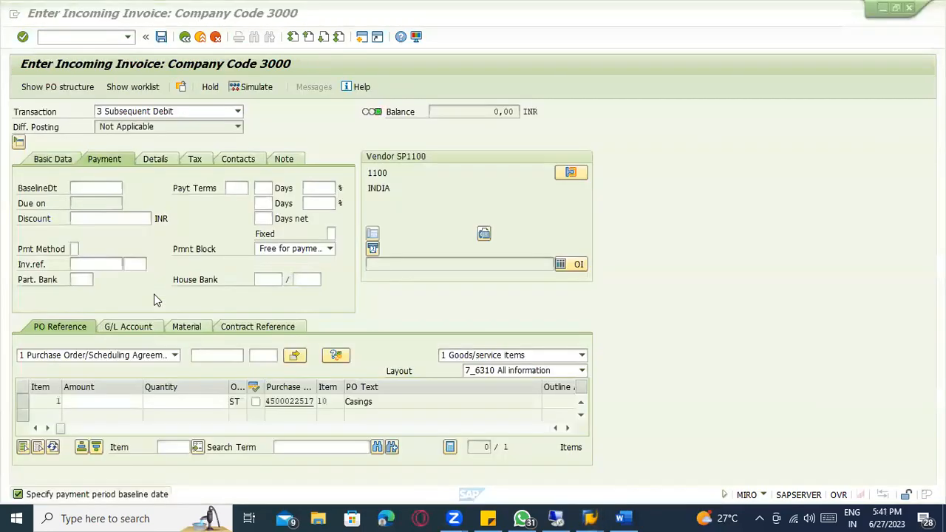
click(111, 190)
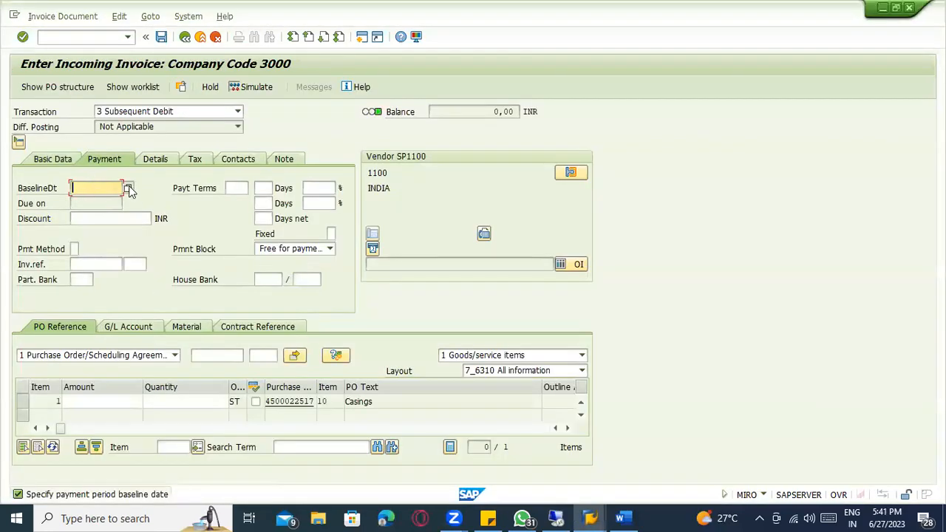
click(128, 189)
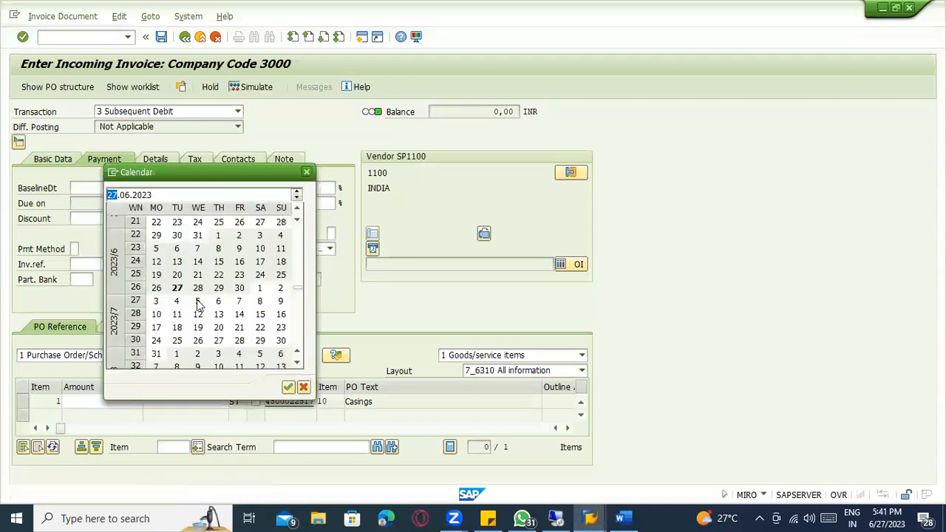
double_click(177, 289)
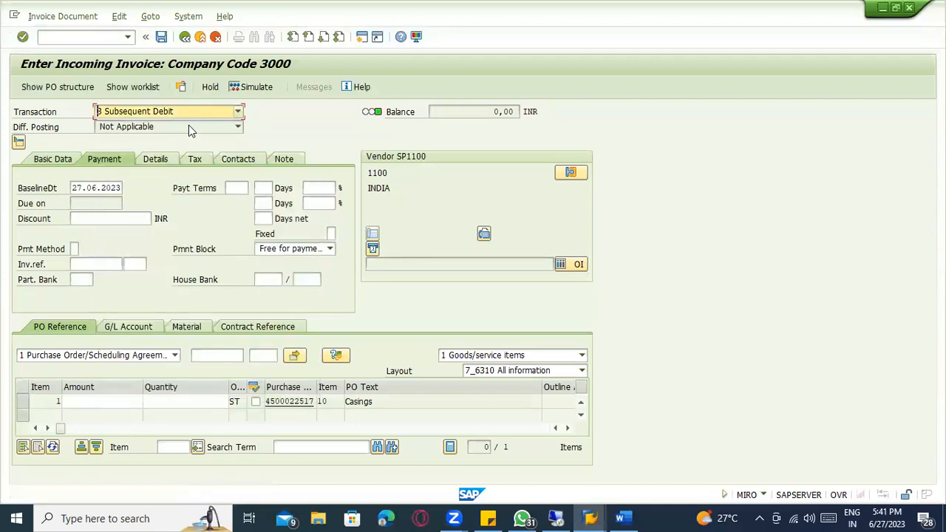
click(183, 113)
click(177, 127)
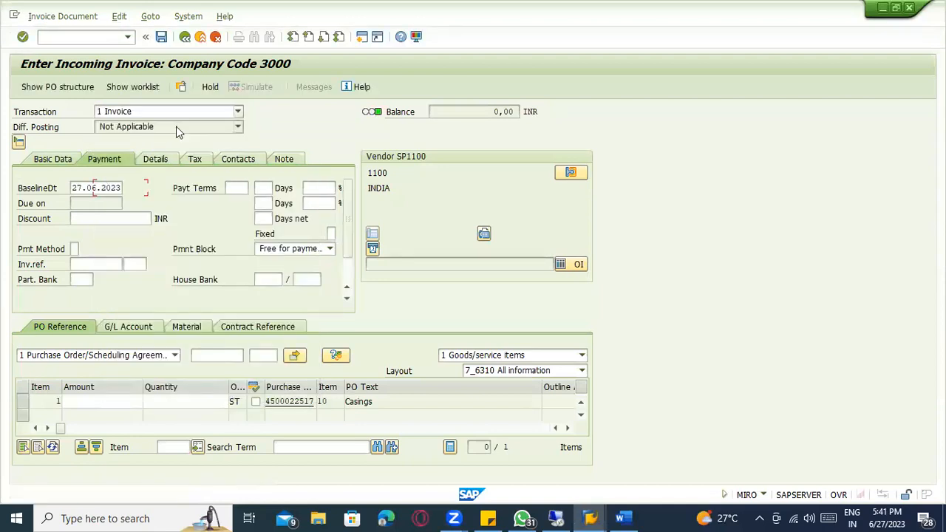
click(196, 358)
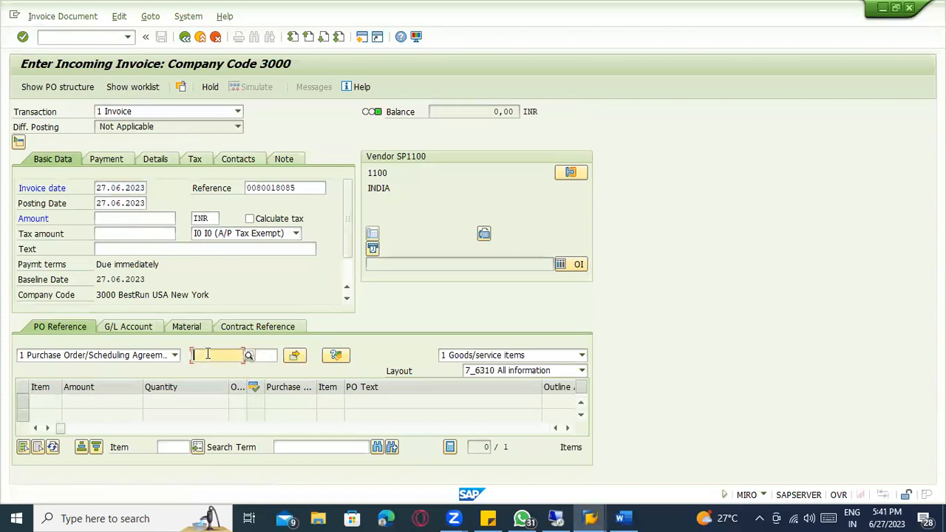
click(175, 355)
click(131, 379)
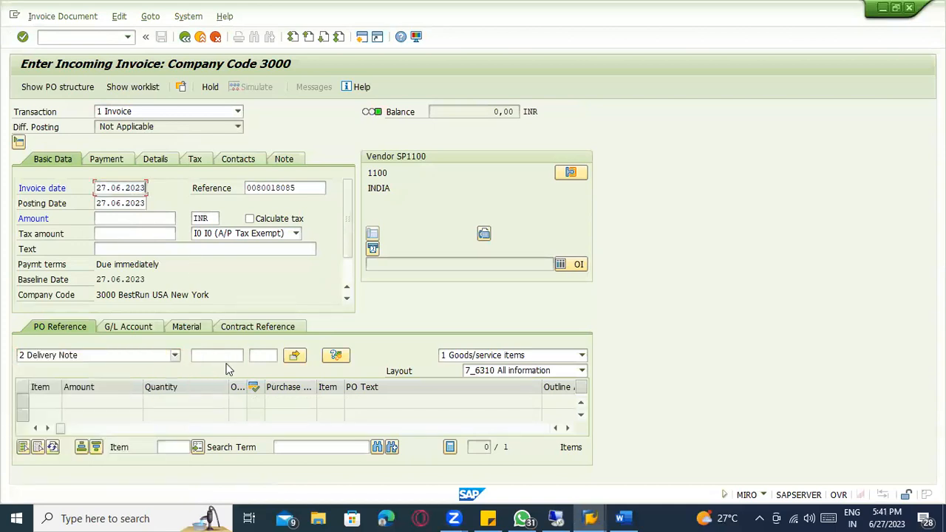
click(216, 356)
click(220, 368)
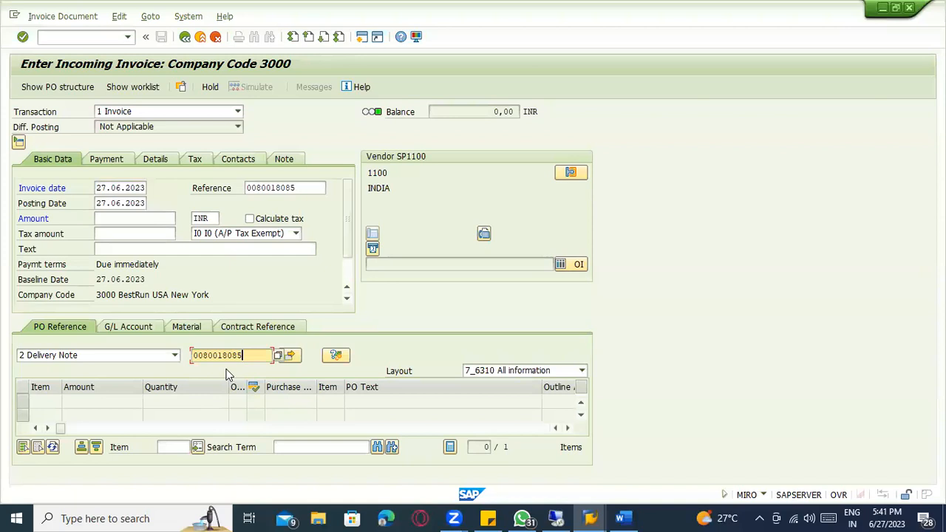
key(Return)
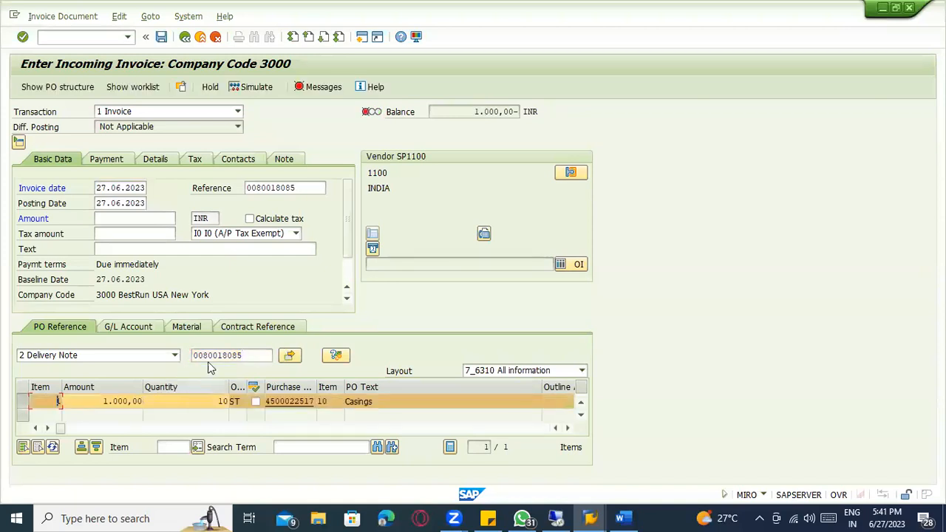
Check the available reference categories and compare the invoice's delivery note number with the one in the material document.
click(235, 353)
click(112, 359)
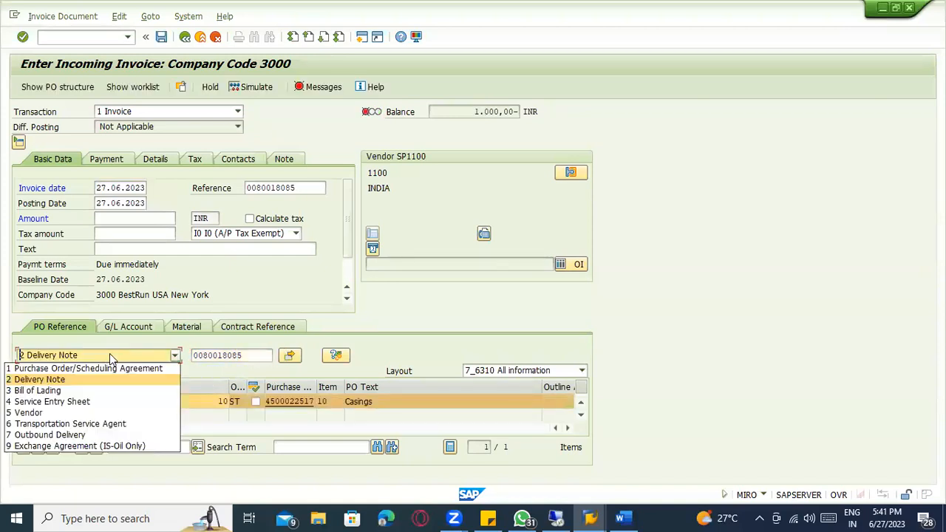
click(628, 350)
key(alt+Tab)
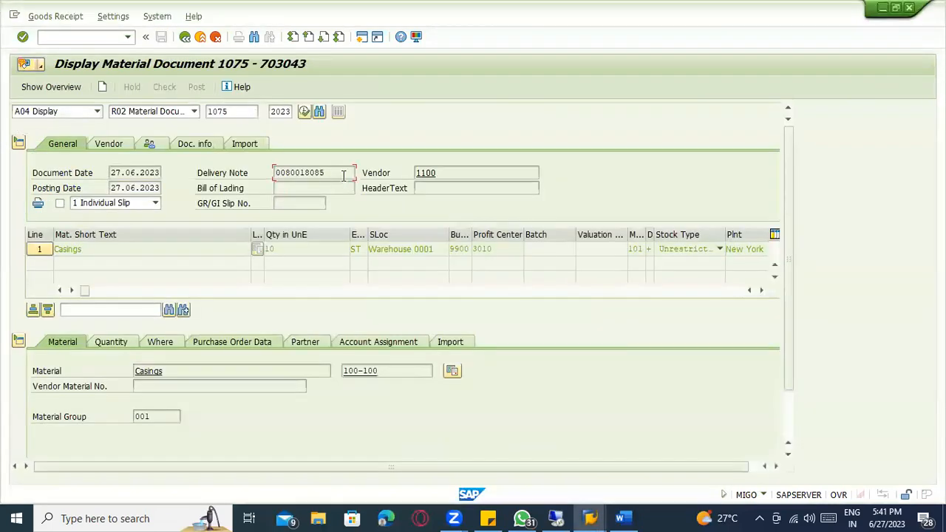
drag(341, 173, 273, 178)
key(alt+Tab)
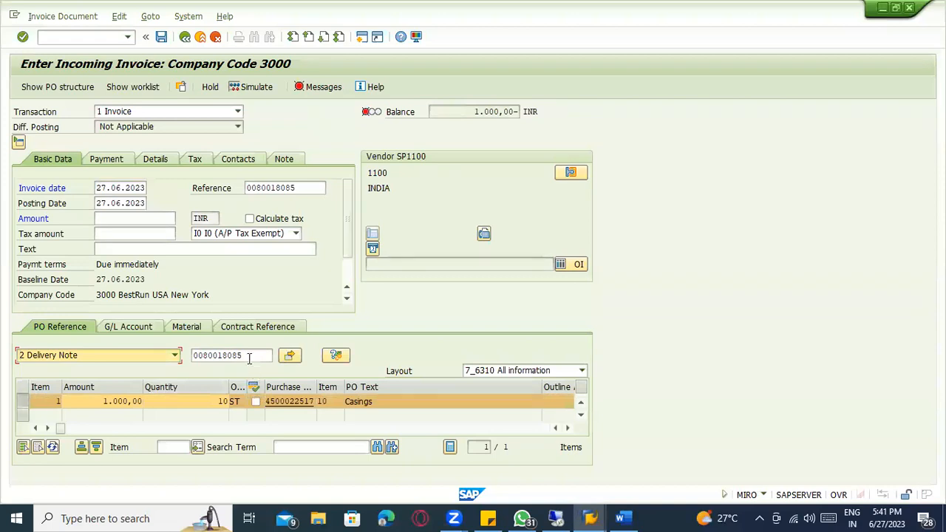
Review the available reference categories and check the tax code of the invoice item.
click(107, 358)
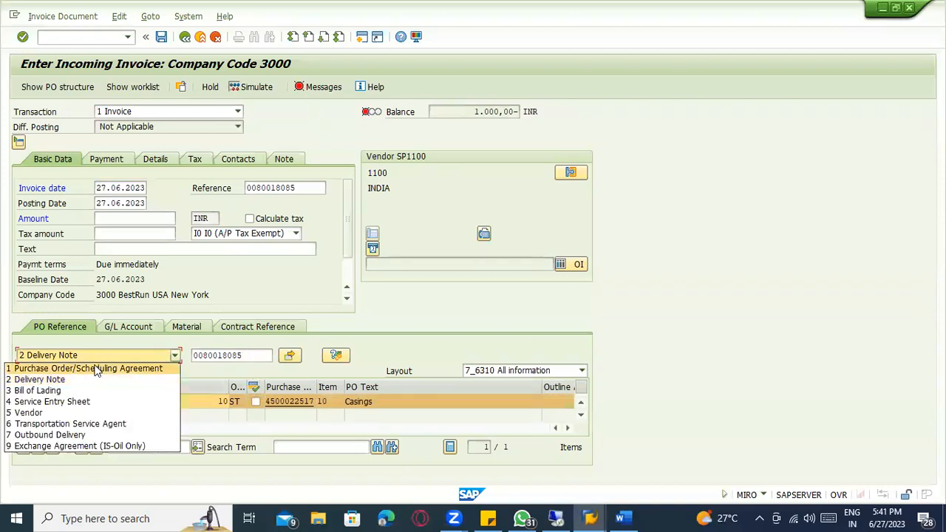
key(Return)
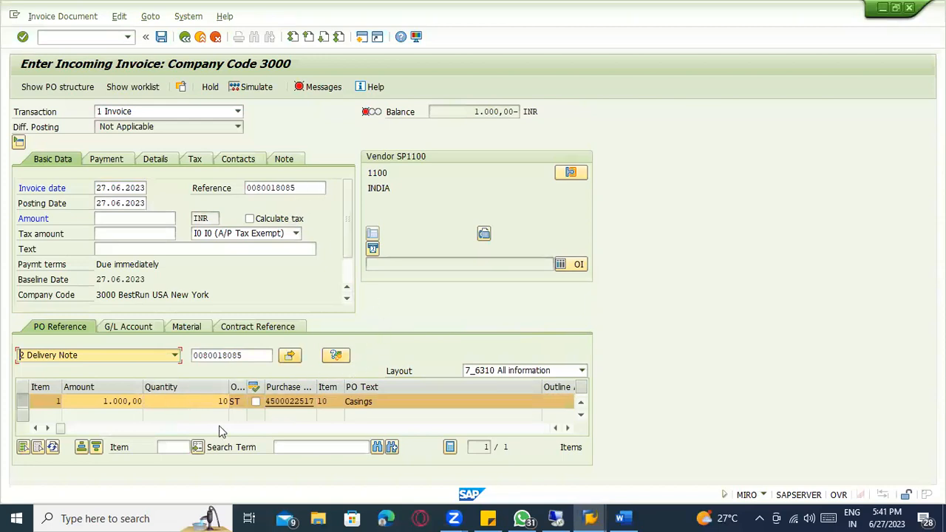
drag(60, 428, 99, 429)
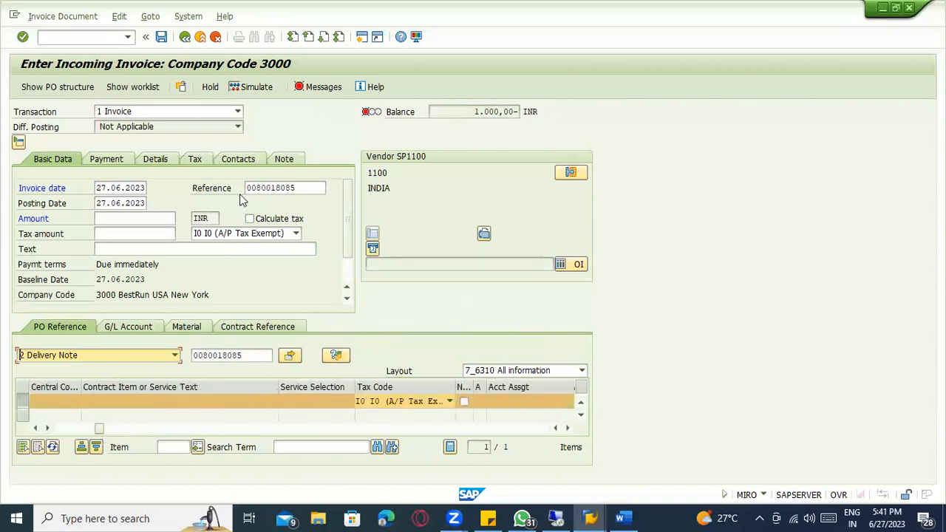
Enable automatic tax calculation and enter the 1.000,00 balance as the invoice amount.
click(249, 219)
drag(471, 113, 515, 113)
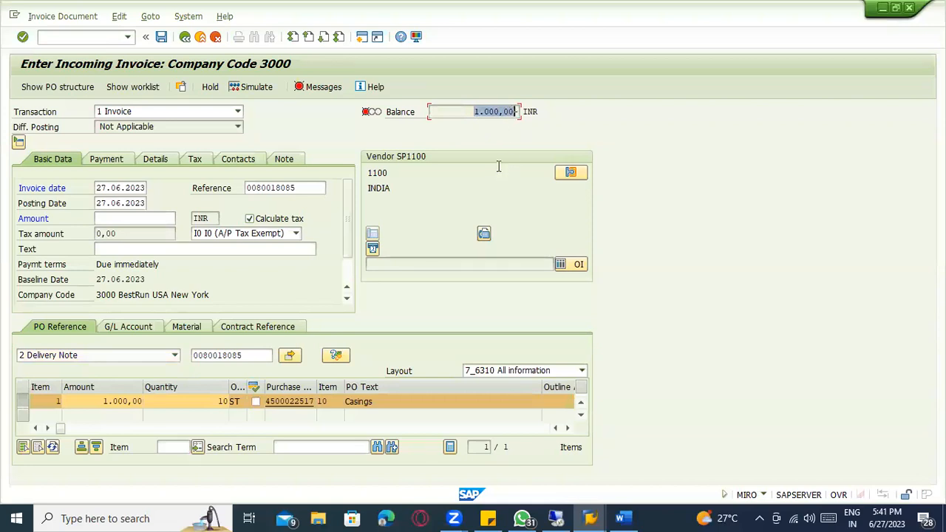
key(ctrl+c)
click(162, 218)
key(ctrl+v)
key(Return)
Simulate the incoming invoice document and post it.
click(269, 92)
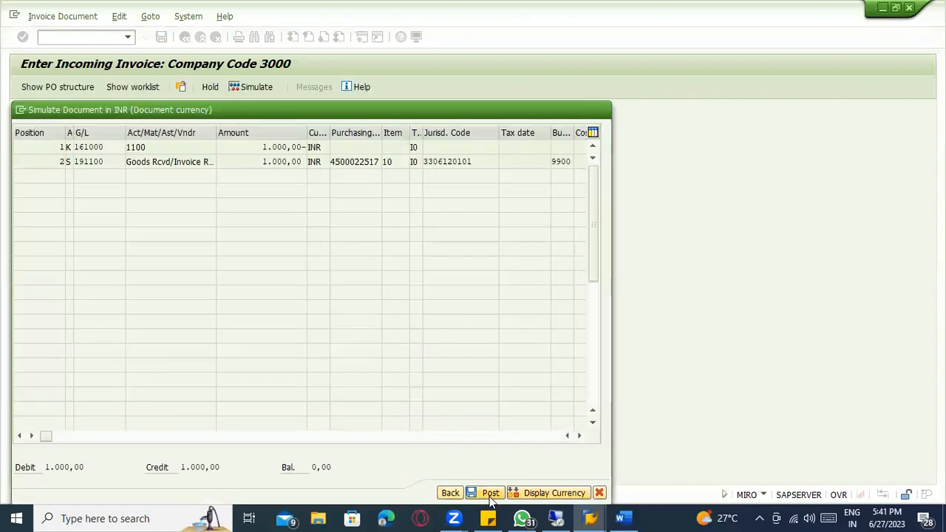
click(490, 492)
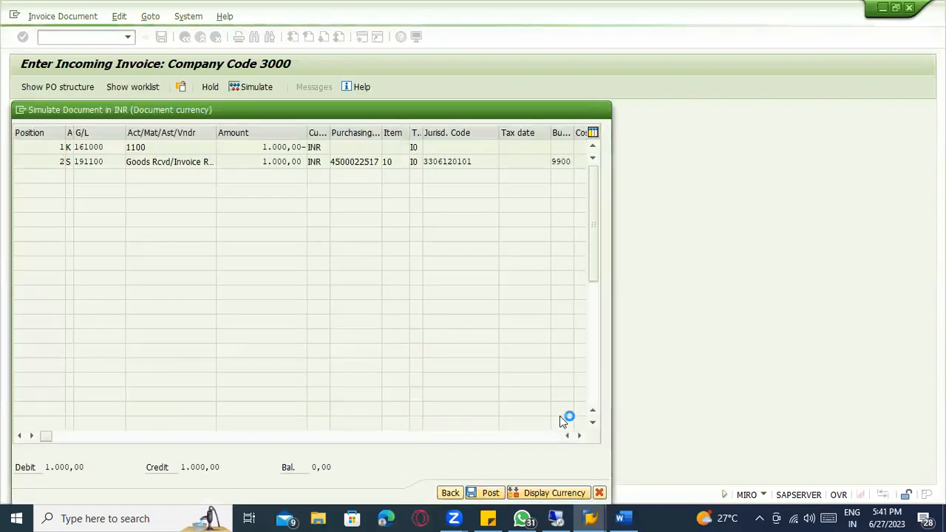
Switch to the Word notes and review the intercompany flow from purchase order through billing, invoice receipt and payment.
click(621, 518)
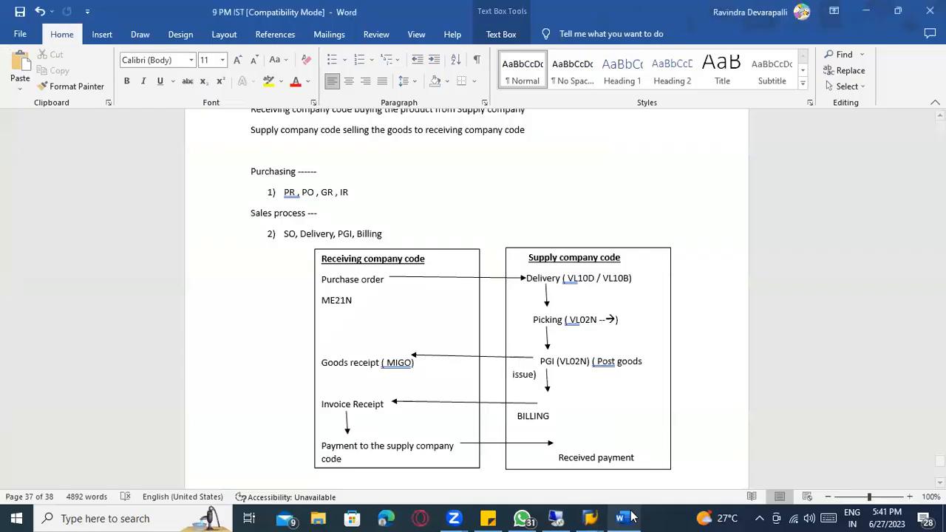
click(364, 283)
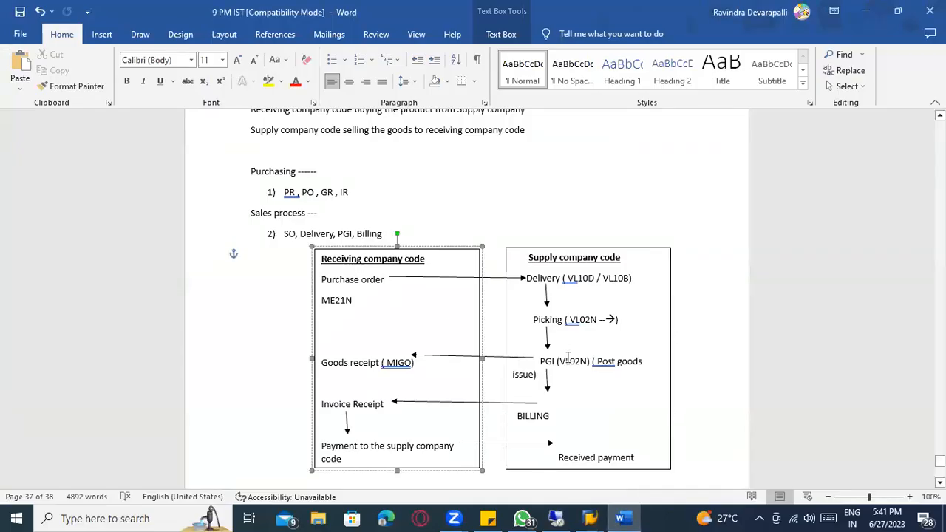
click(539, 415)
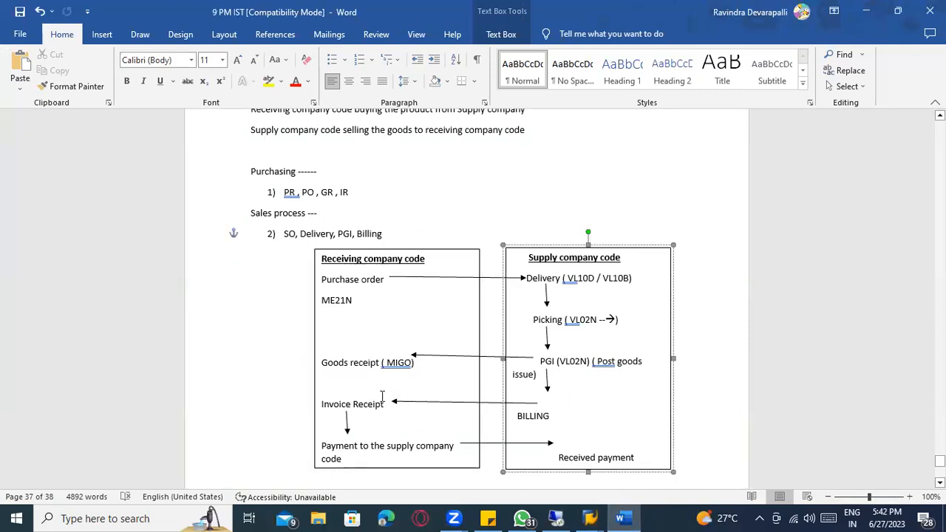
click(370, 411)
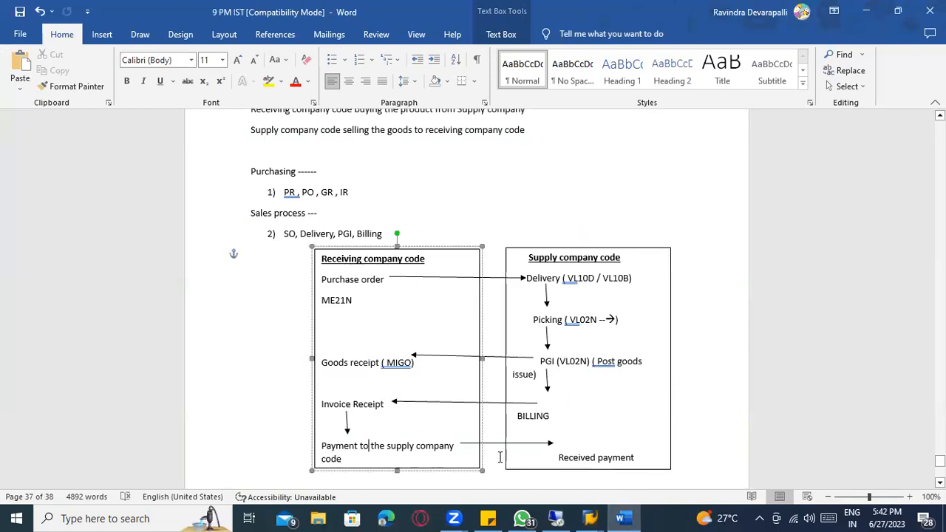
click(609, 458)
Switch back to SAP and display the invoice document just posted.
key(alt+Tab)
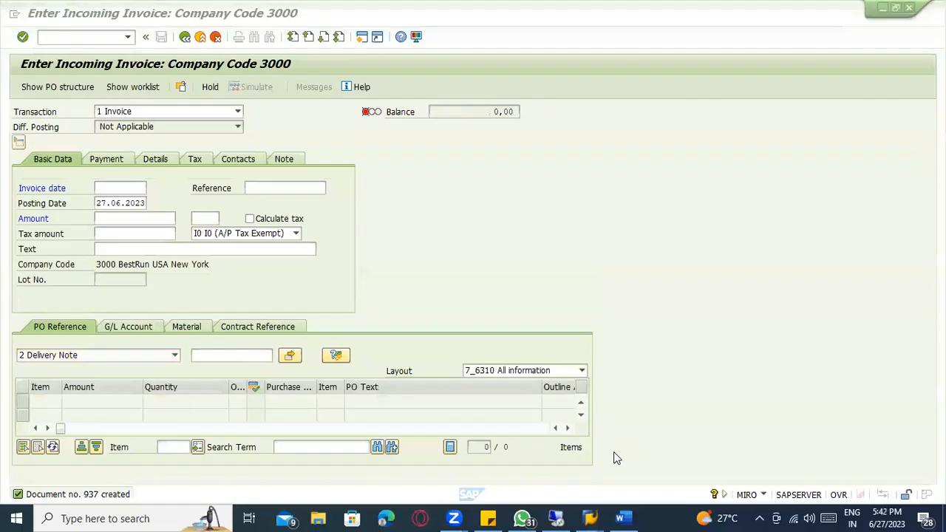
click(37, 16)
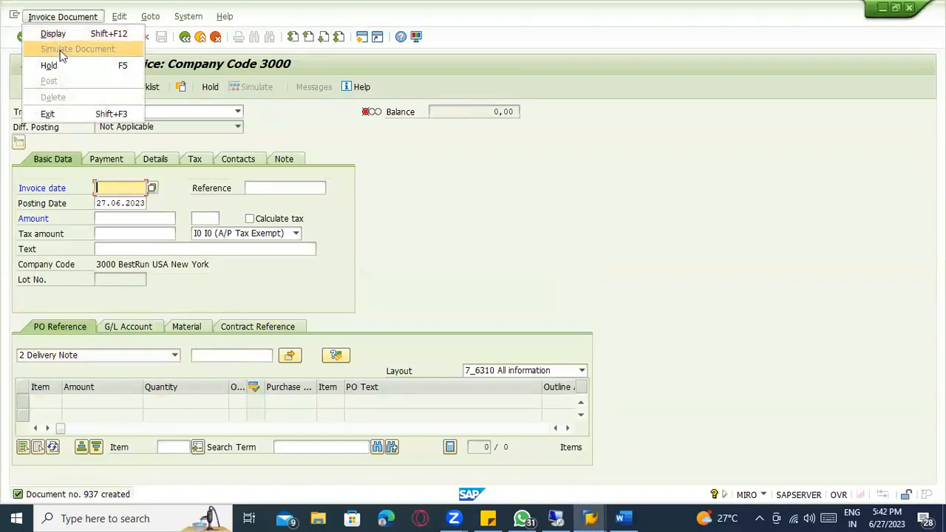
click(51, 34)
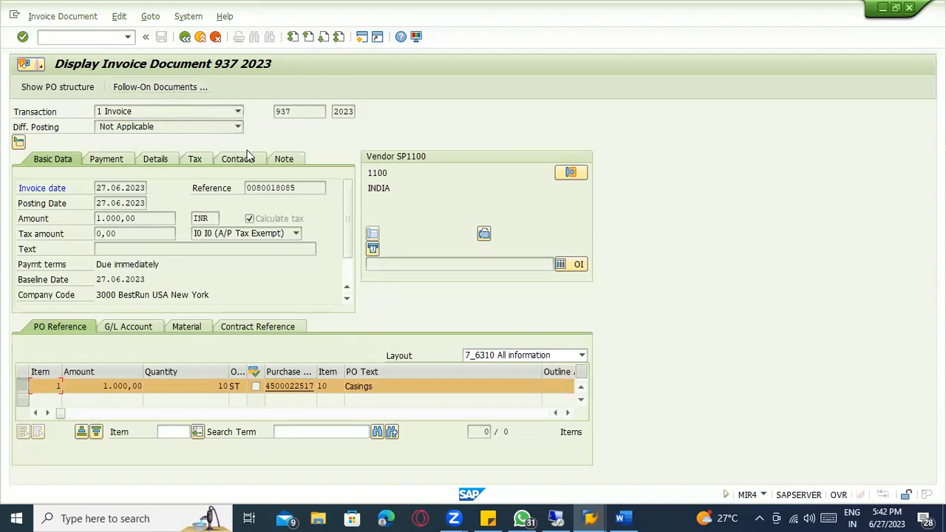
Open the output messages of the displayed invoice document.
click(83, 15)
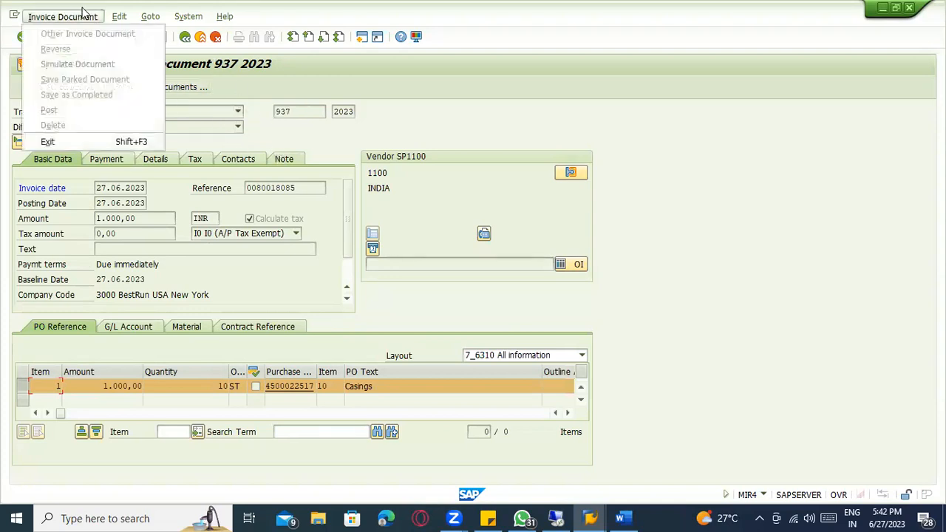
mouse_move(148, 17)
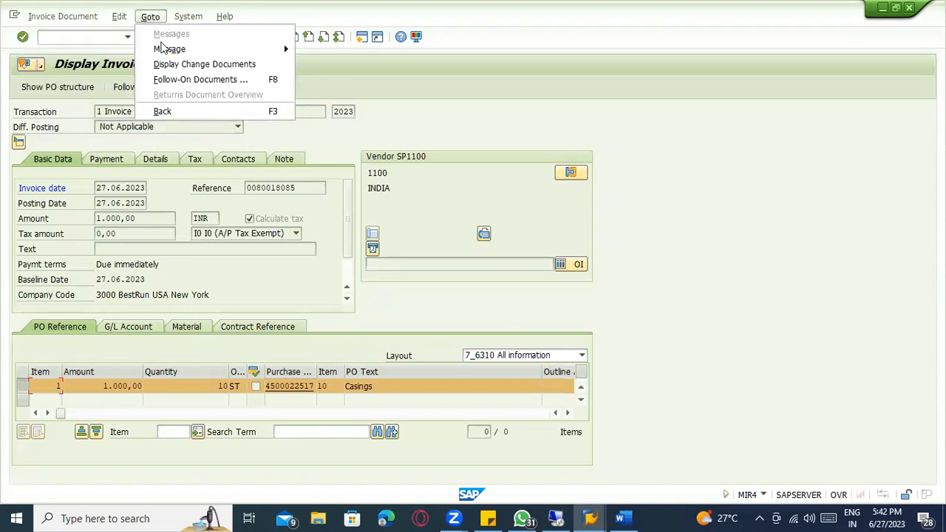
mouse_move(171, 49)
click(336, 48)
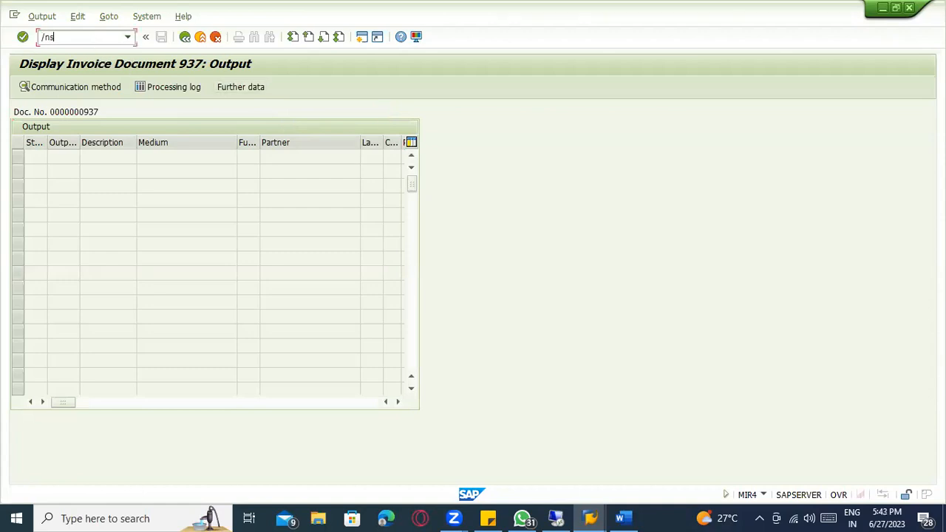
Go to transaction SPRO, display the implementation guide and expand Materials Management.
key(Return)
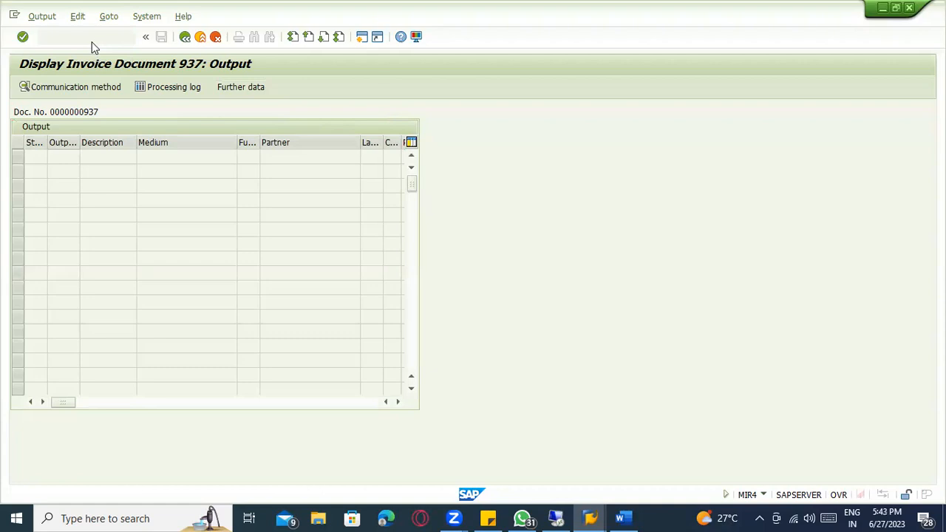
click(89, 82)
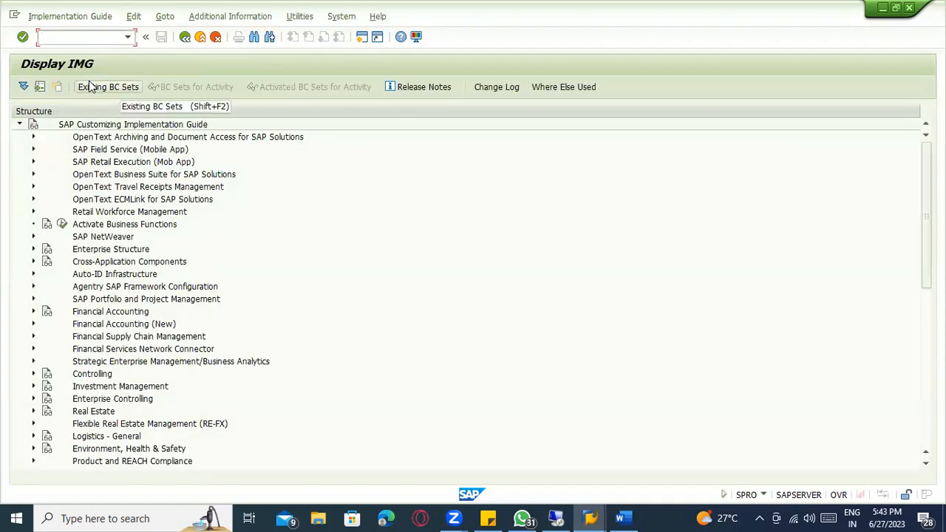
scroll(29, 369, down, 2)
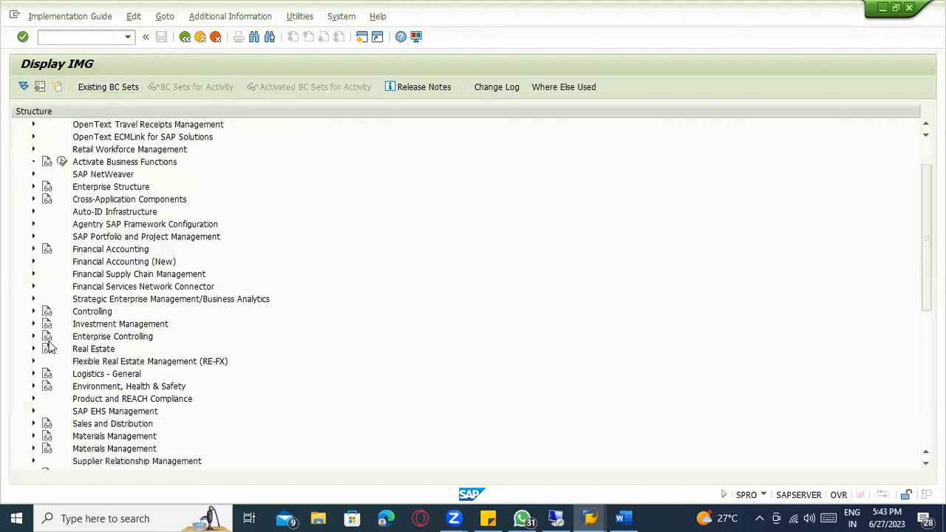
scroll(20, 370, down, 2)
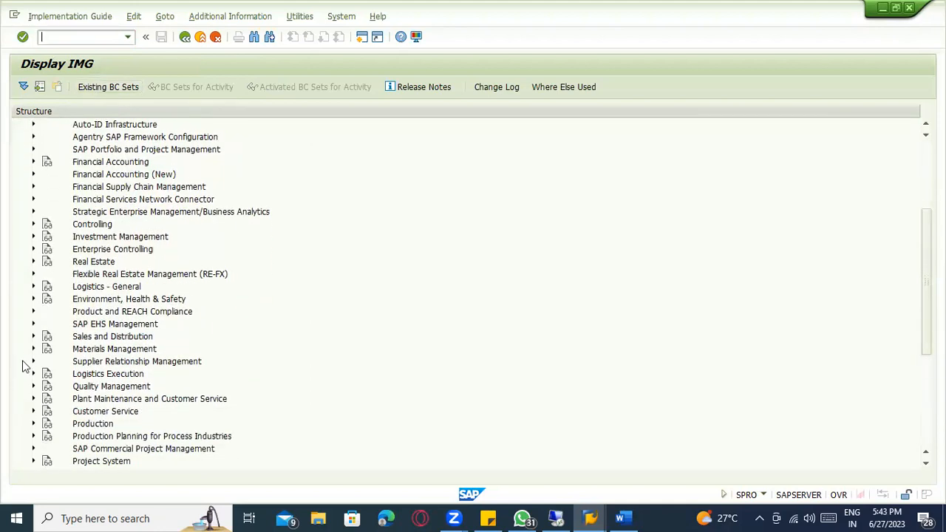
click(33, 349)
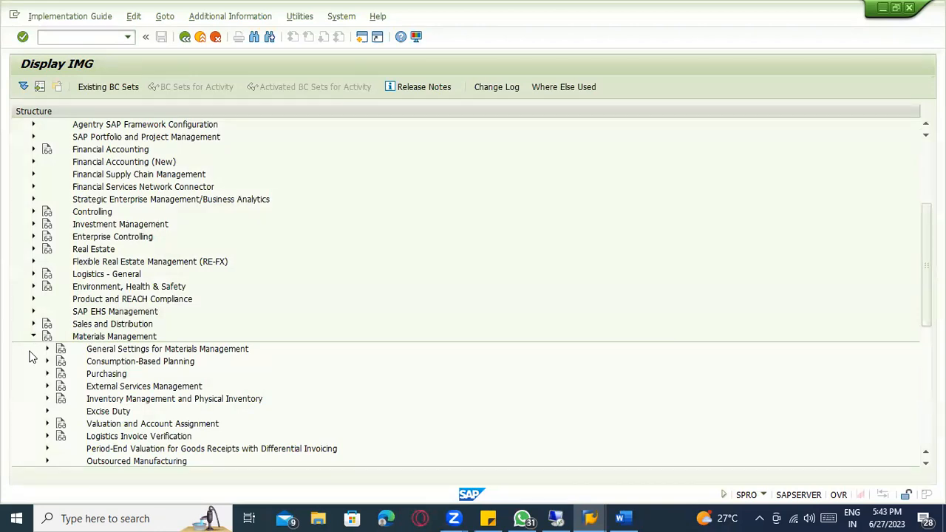
Under Logistics Invoice Verification, expand EDI and open the Enter Program Parameters activity.
scroll(79, 354, down, 1)
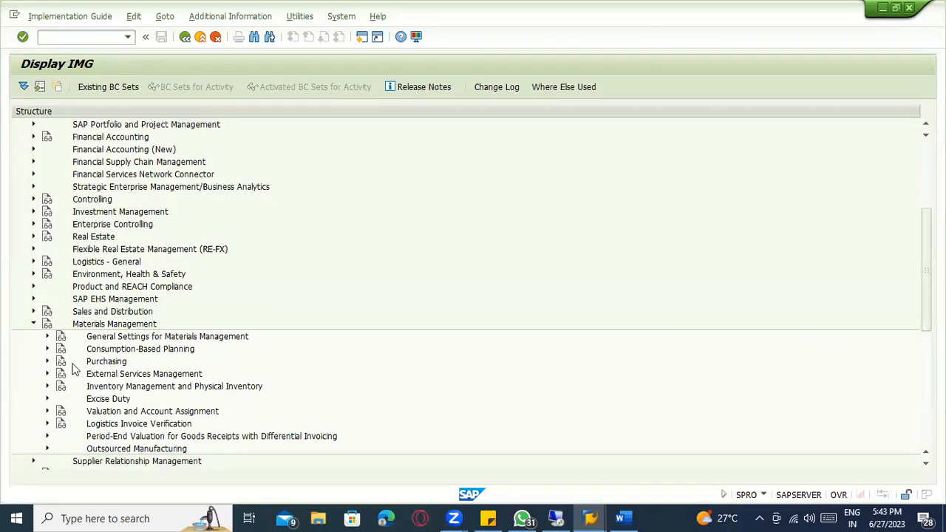
scroll(104, 373, down, 1)
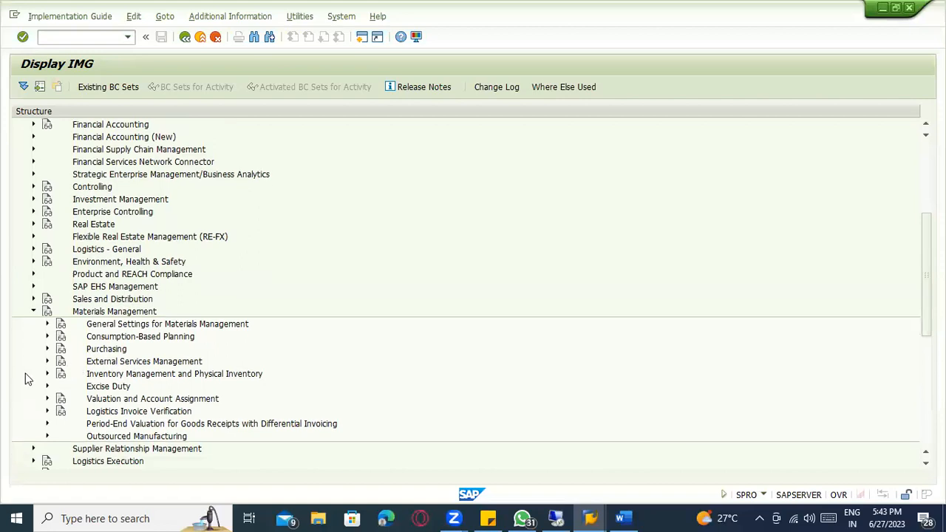
scroll(21, 380, down, 1)
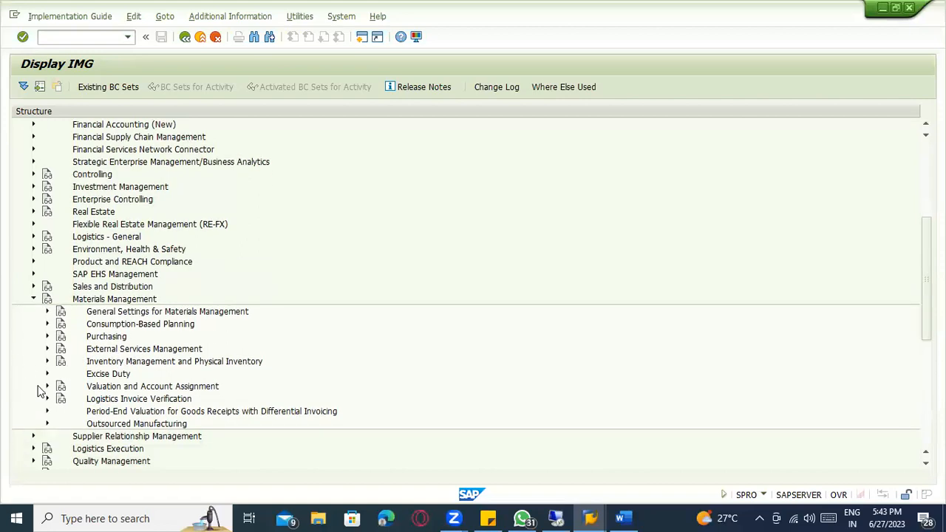
click(48, 399)
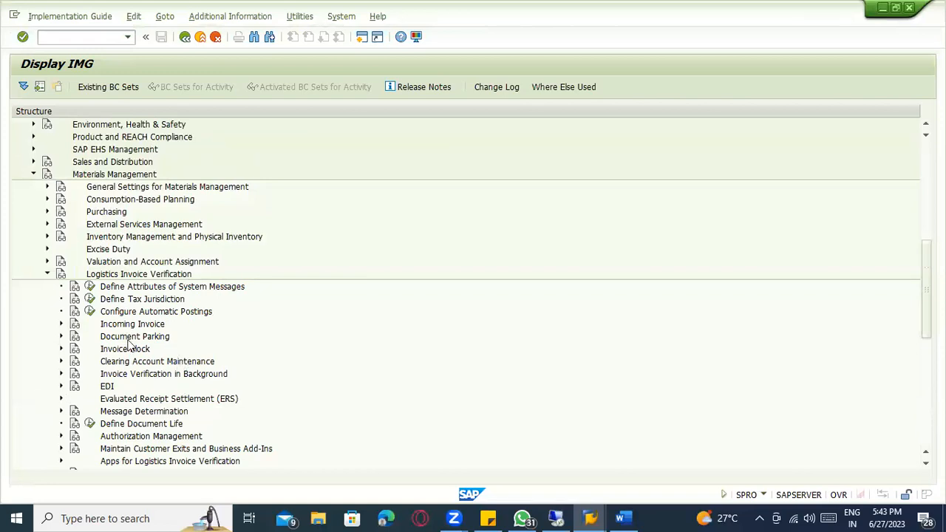
scroll(126, 351, down, 1)
click(63, 373)
scroll(127, 387, down, 2)
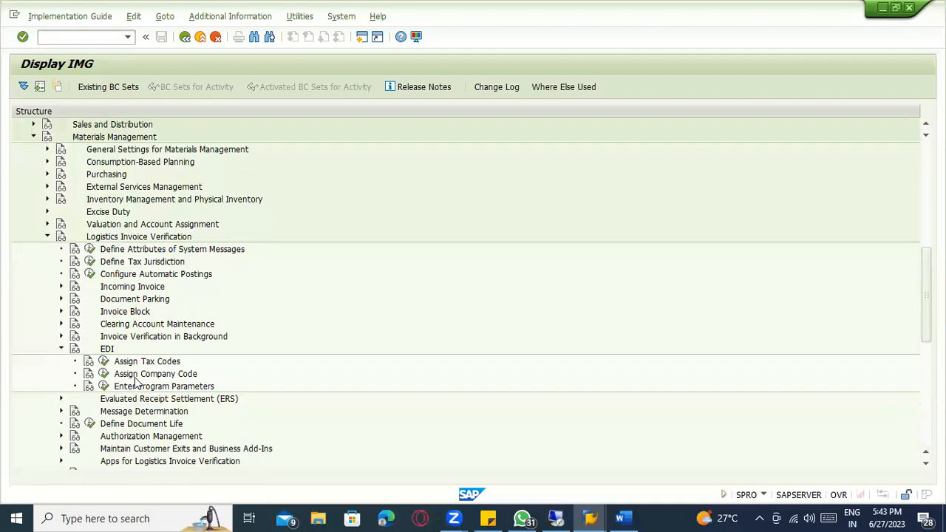
click(103, 386)
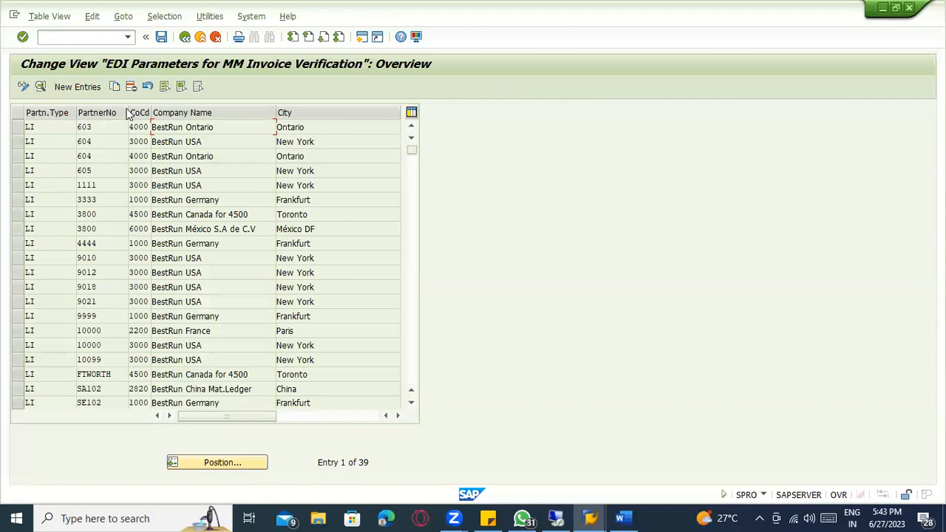
Copy the EDI parameter entry of partner 4444 in company code 1000 to partner number SP1100.
click(18, 185)
click(97, 186)
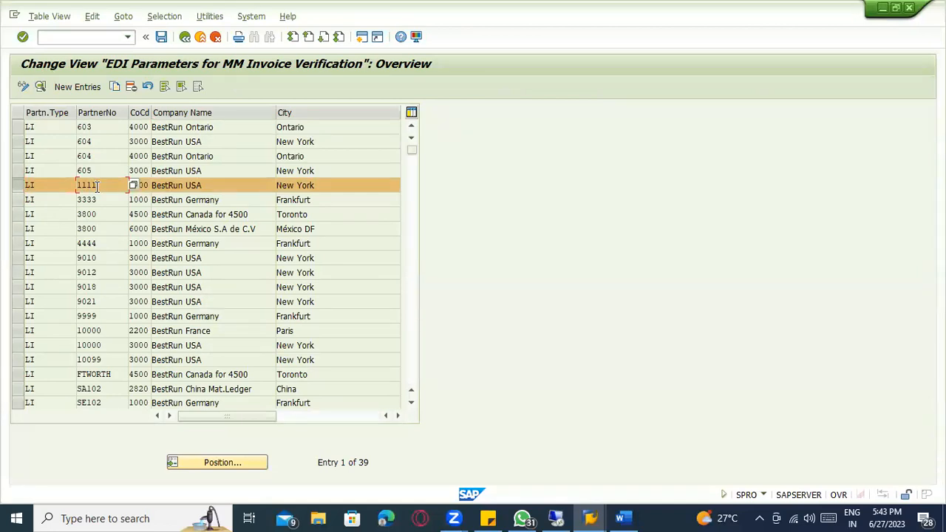
click(20, 185)
click(23, 246)
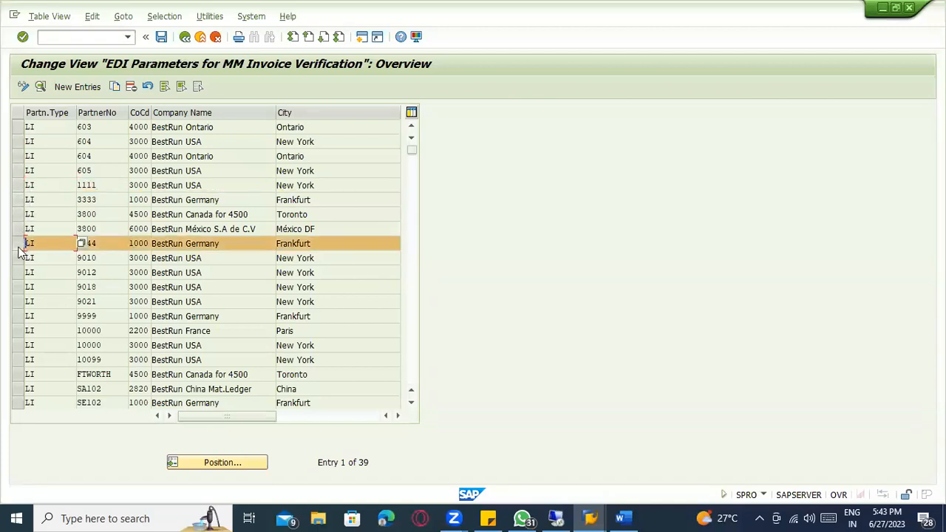
click(115, 87)
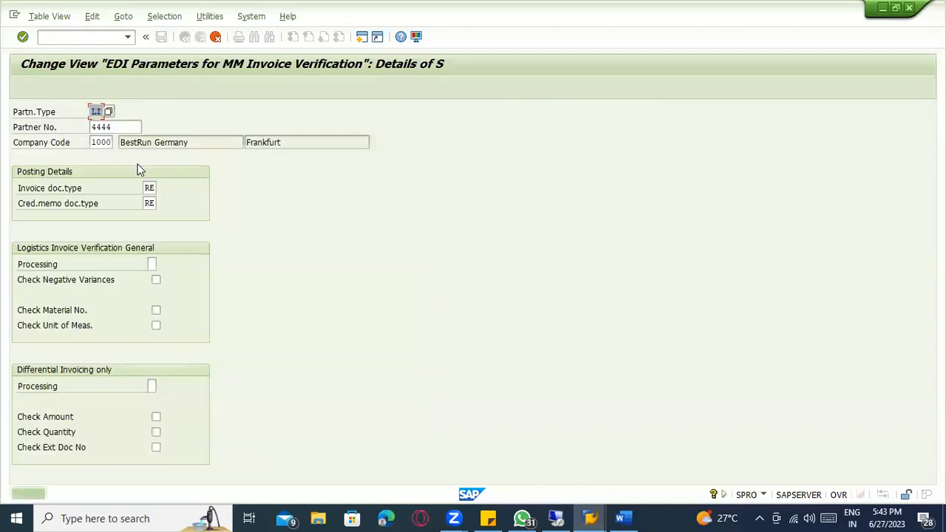
text(SP1100)
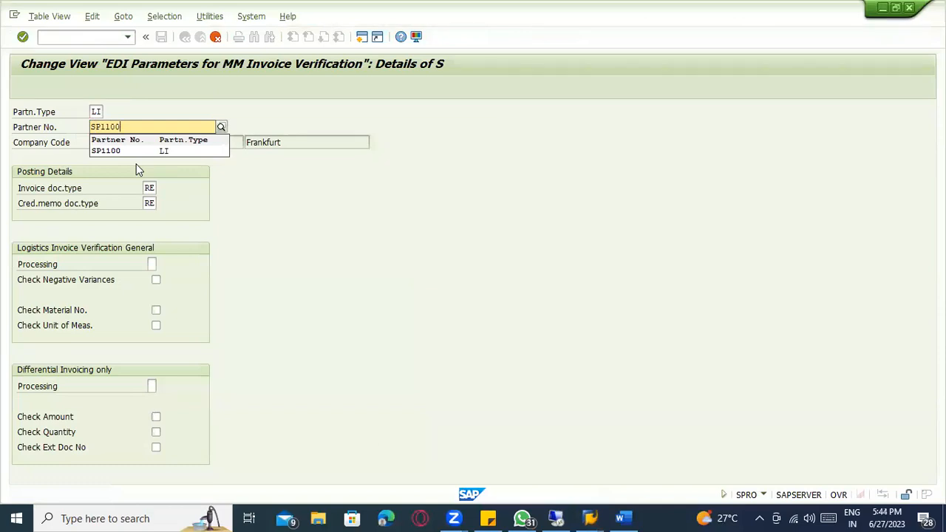
key(Return)
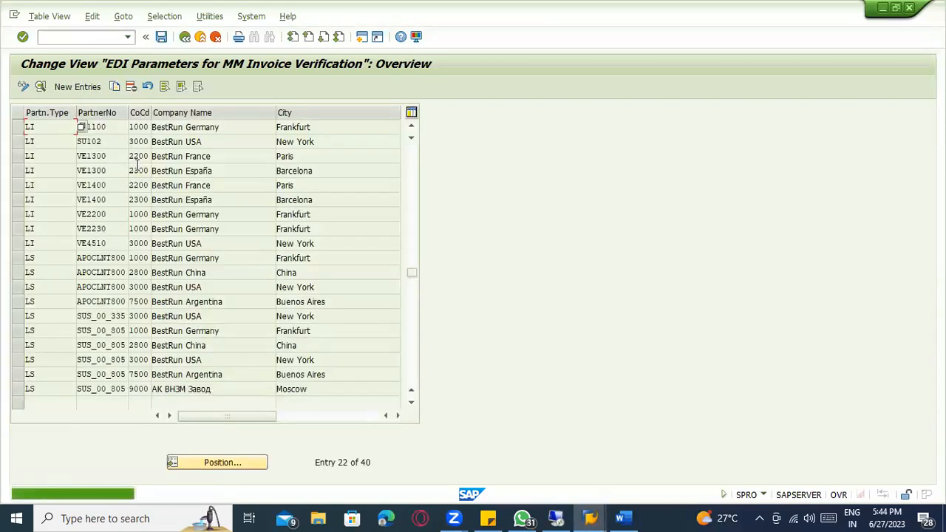
Save the EDI parameters for invoice verification and return to the implementation guide.
click(146, 129)
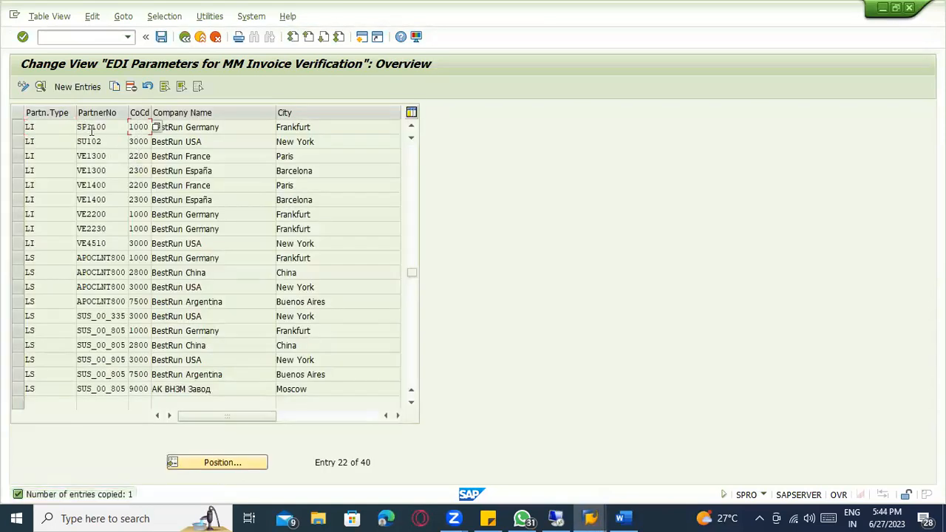
key(ctrl+s)
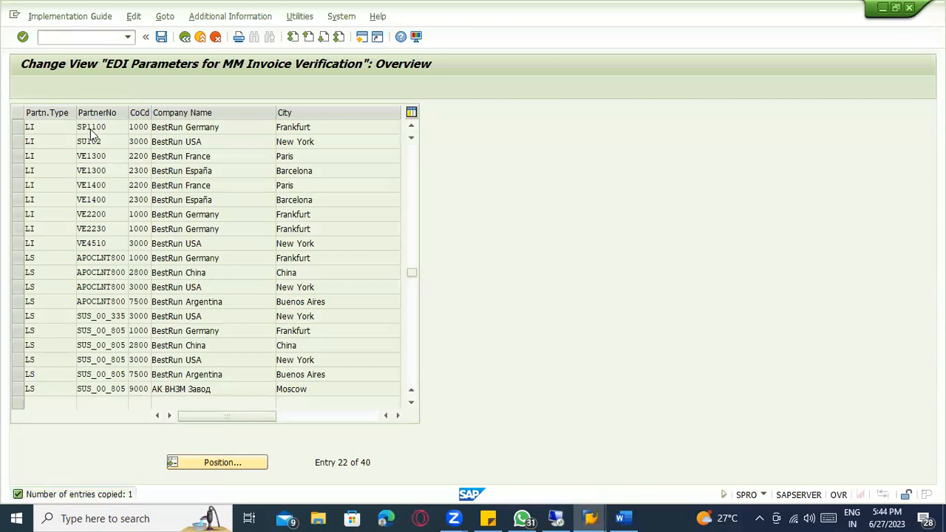
key(Return)
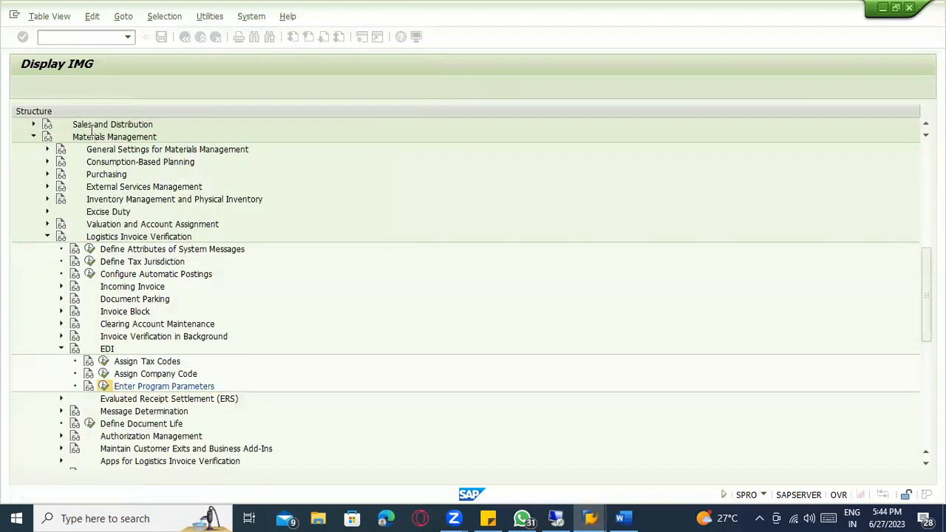
Open the EDI parameter details of partner SP1100 in company code 1000 and set the invoice document type to KR (Vendor invoice).
double_click(92, 126)
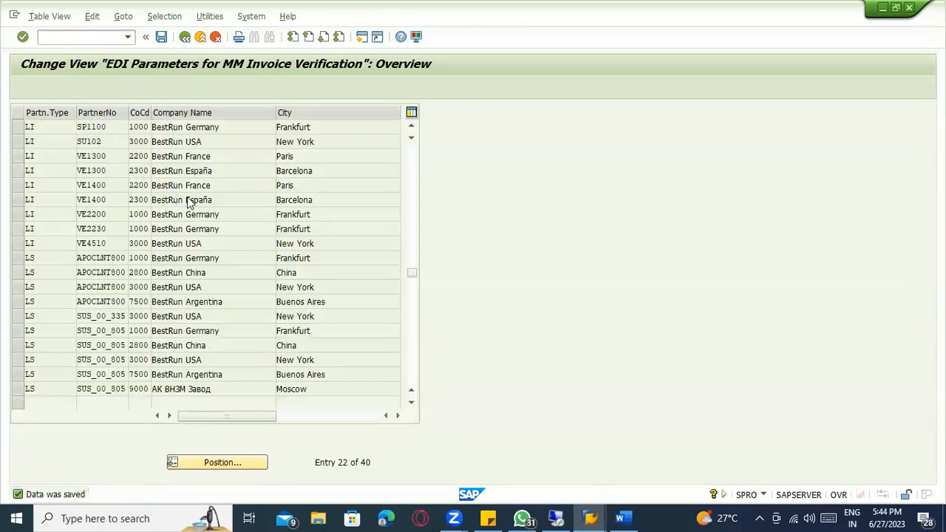
click(157, 189)
key(F4)
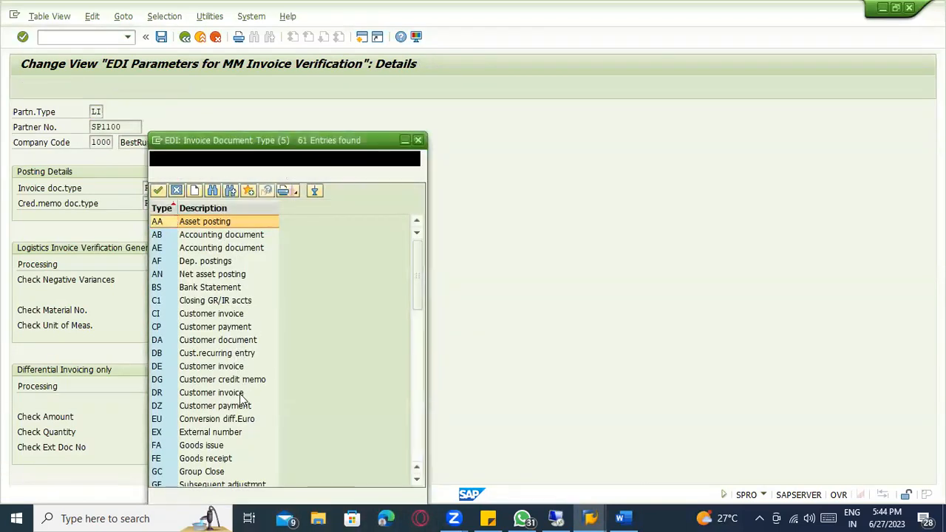
scroll(243, 397, down, 13)
scroll(243, 381, down, 1)
scroll(244, 377, up, 7)
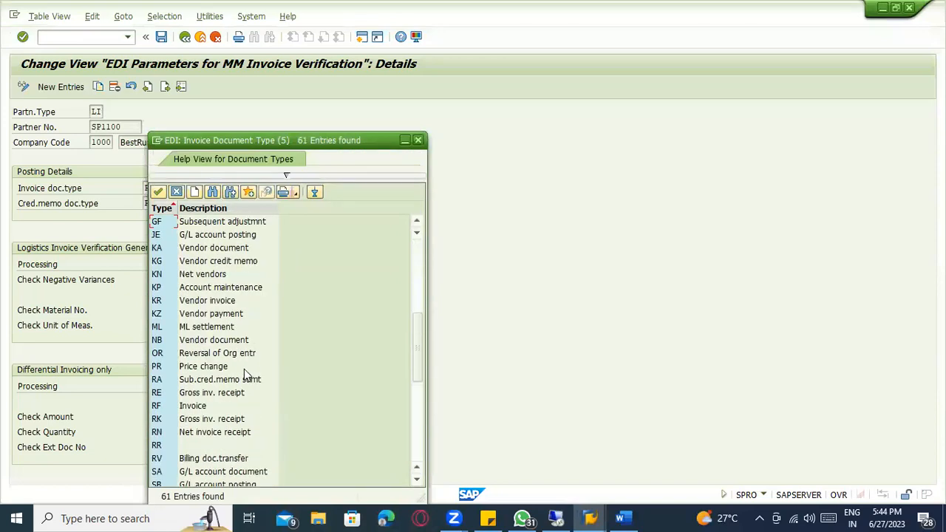
click(220, 300)
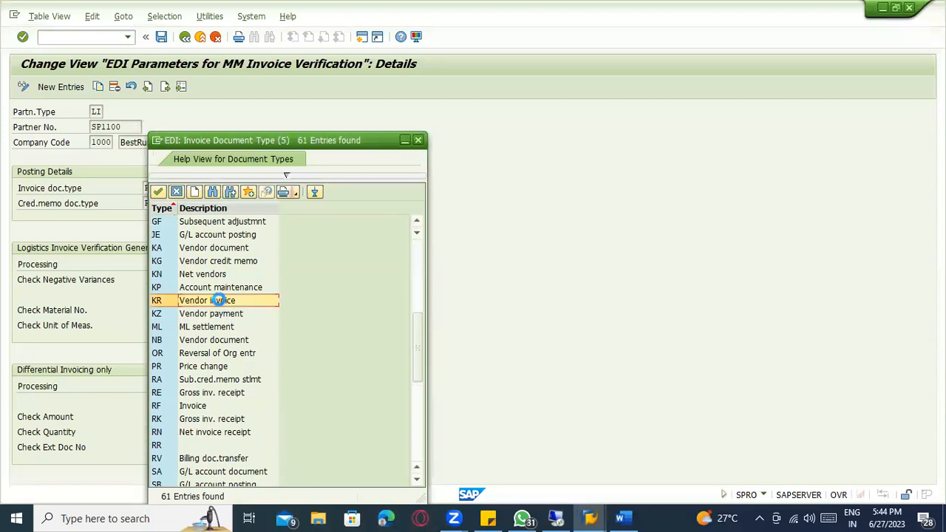
double_click(220, 300)
Choose a credit memo document type for SP1100's EDI parameters from the available document types.
click(150, 203)
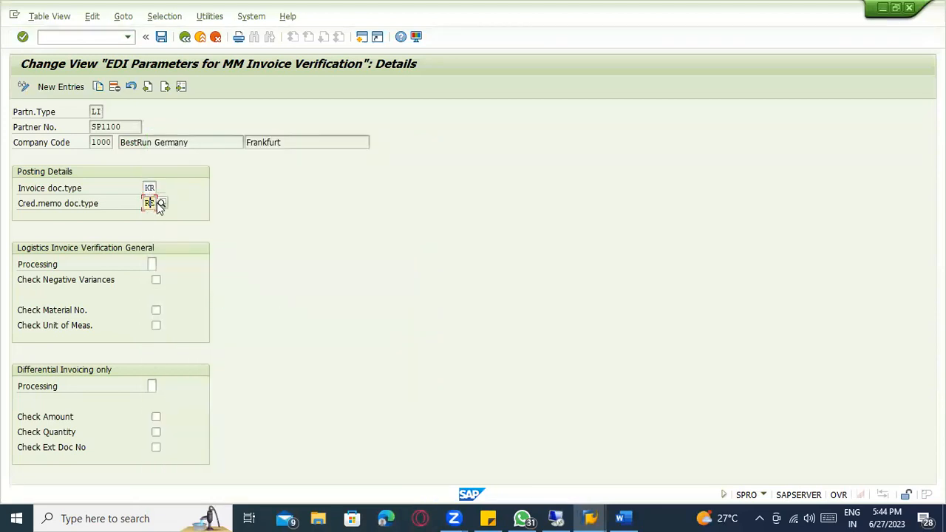
click(158, 203)
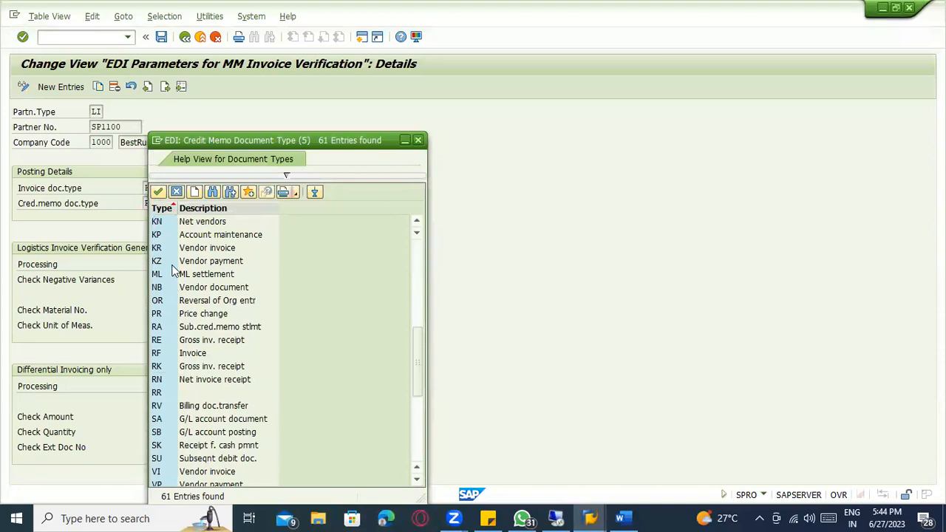
scroll(174, 269, up, 1)
double_click(183, 253)
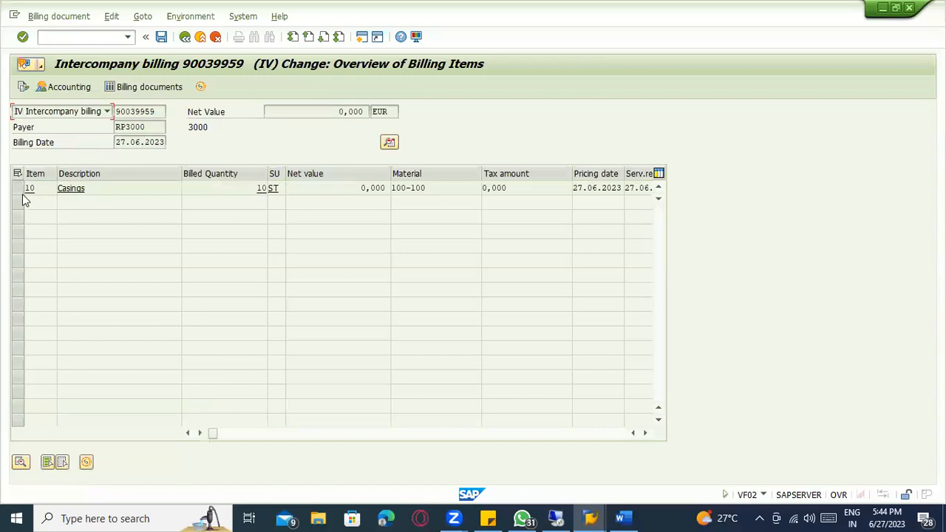
In the header output of intercompany billing document 90039959, repeat the first RD04 EDI output and save the document.
click(18, 187)
click(141, 16)
mouse_move(221, 33)
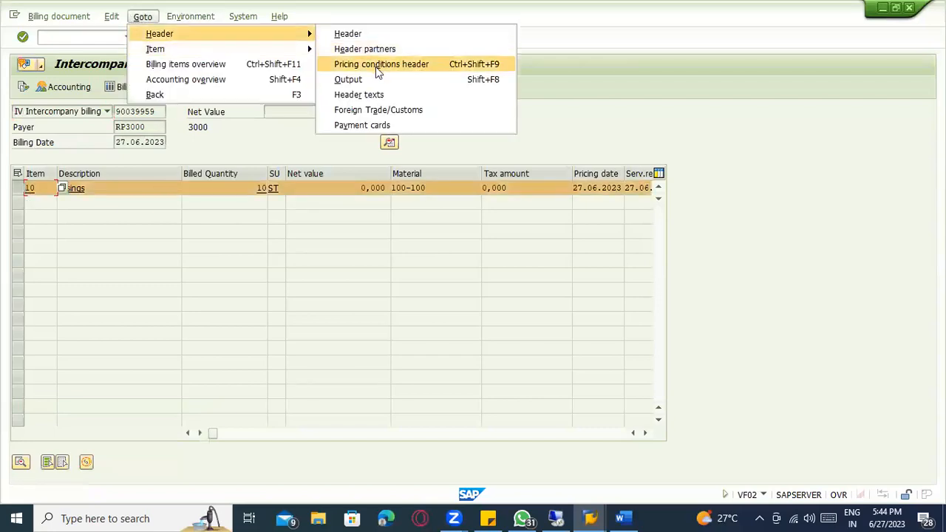
click(374, 75)
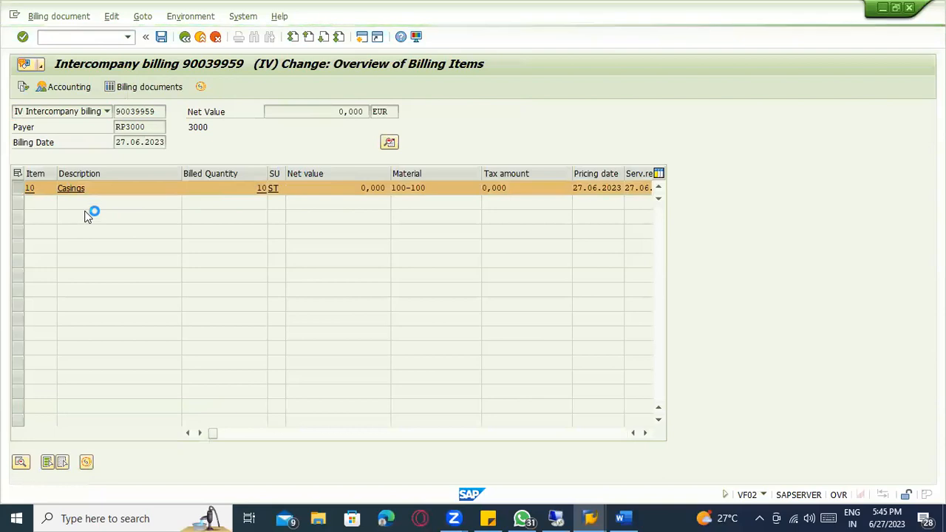
click(17, 172)
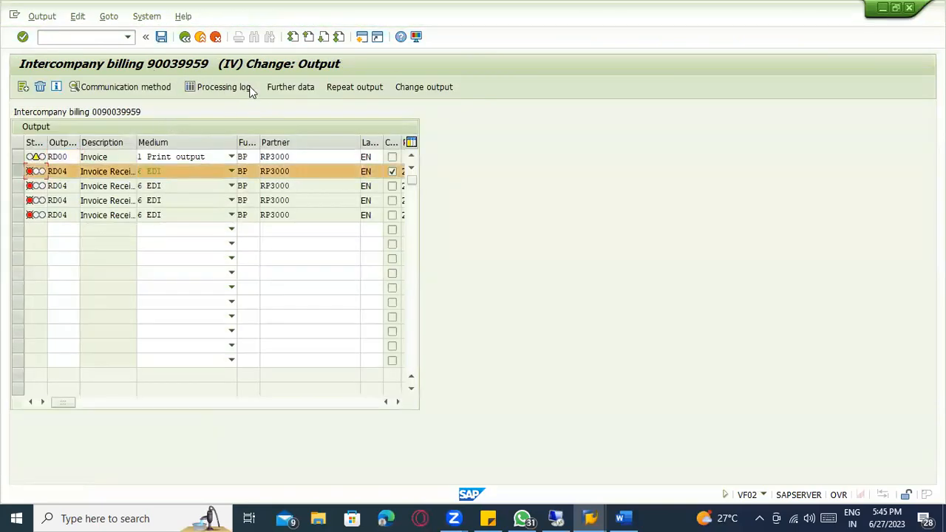
click(355, 87)
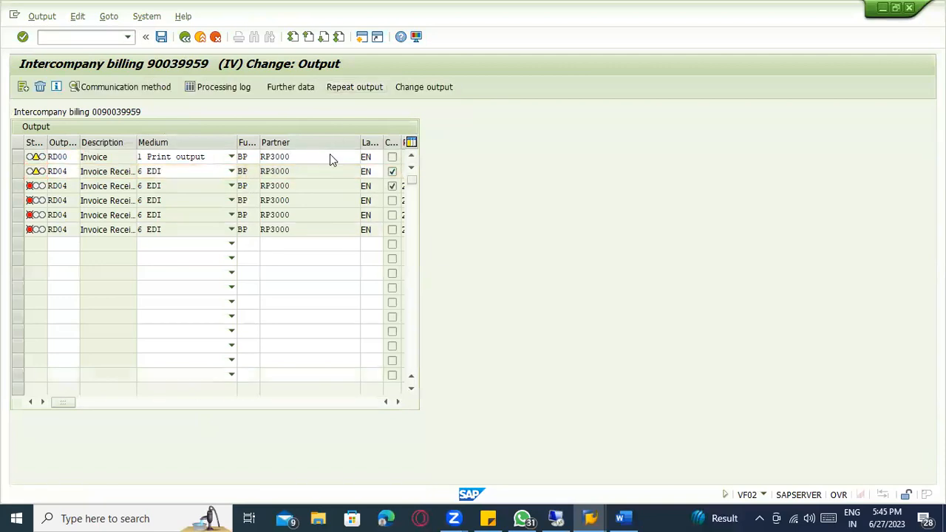
key(ctrl+s)
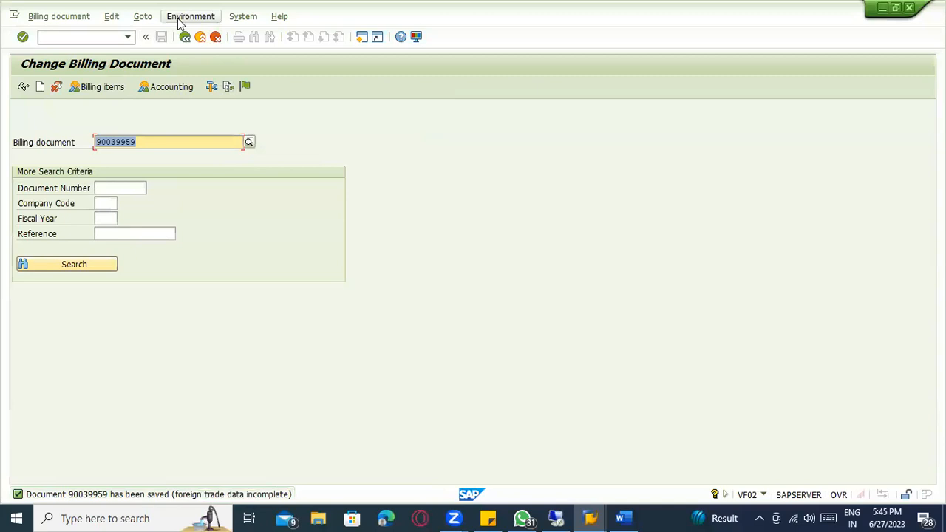
Reopen the billing document's header output and check the processing log of the newest RD04 EDI output.
key(Return)
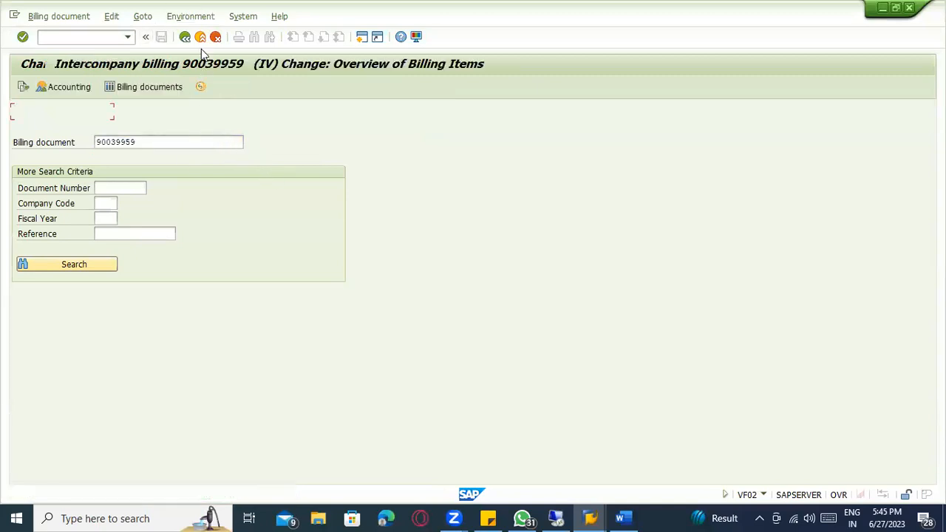
click(190, 16)
mouse_move(142, 16)
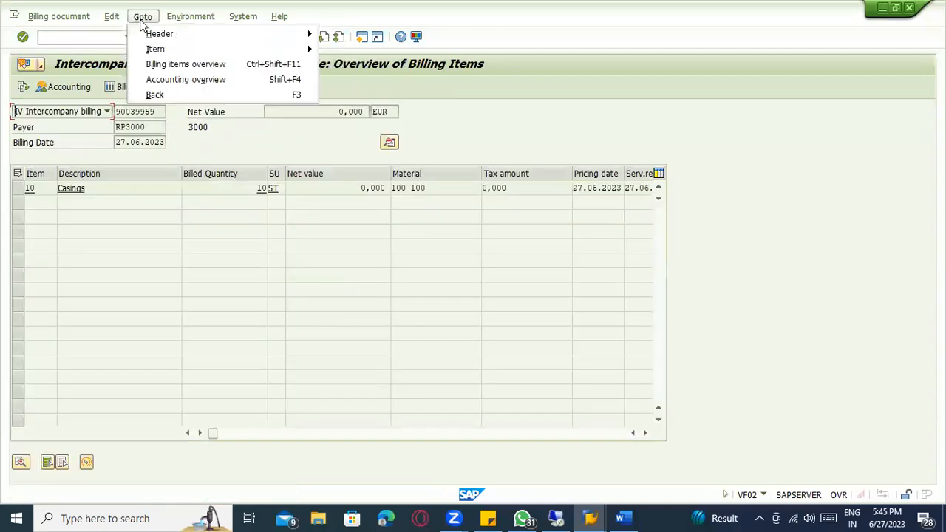
mouse_move(158, 34)
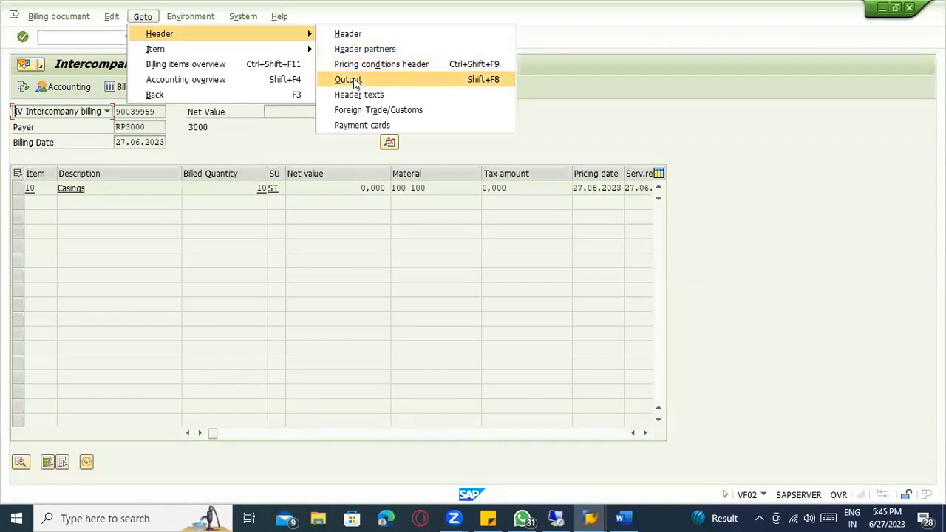
click(348, 79)
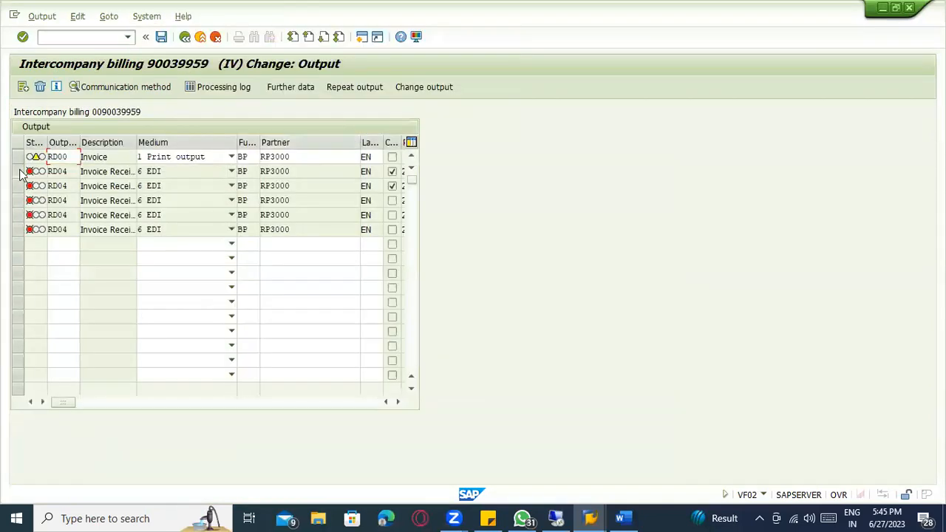
click(19, 171)
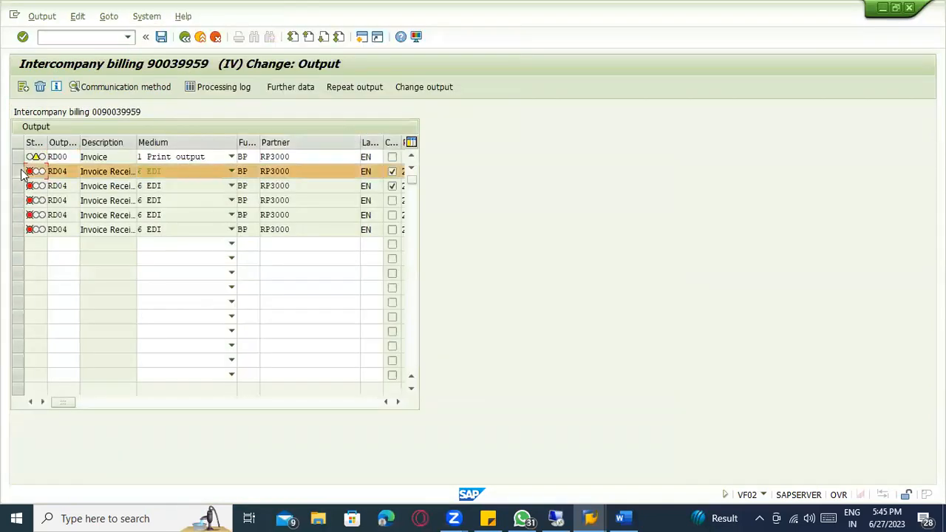
click(226, 87)
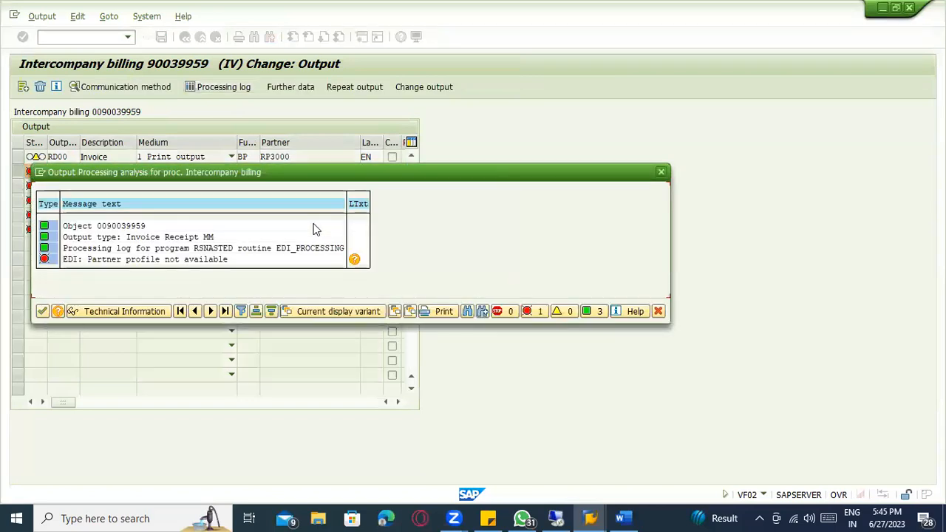
Close the log, go to transaction WE20 and widen the partner tree and its Partner column.
click(91, 37)
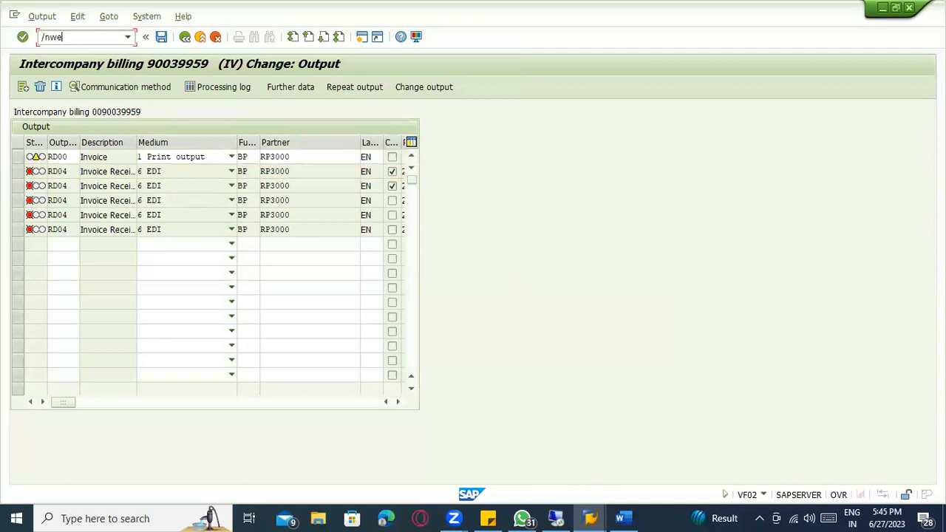
text(/nwe20)
key(Return)
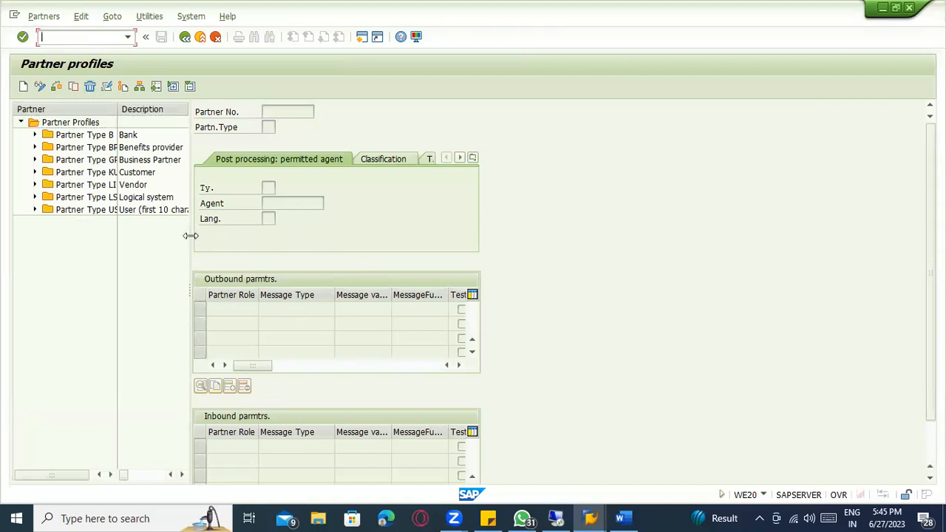
drag(190, 235, 421, 235)
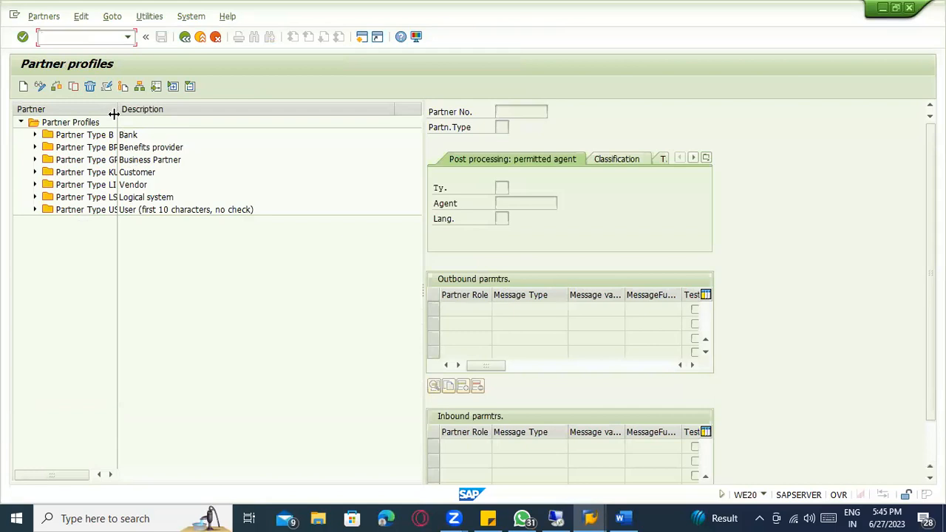
drag(117, 108, 208, 108)
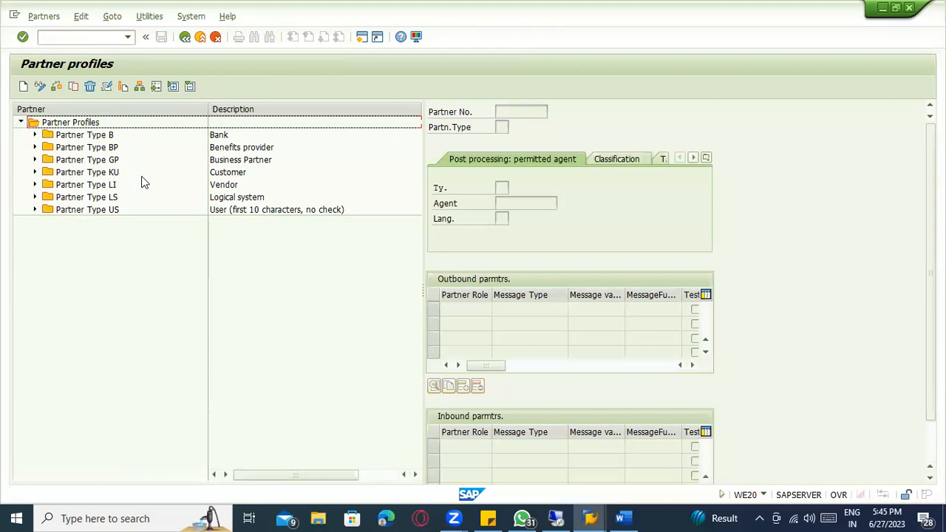
Expand the customer partner type KU and open the partner profile of RP3000.
click(35, 171)
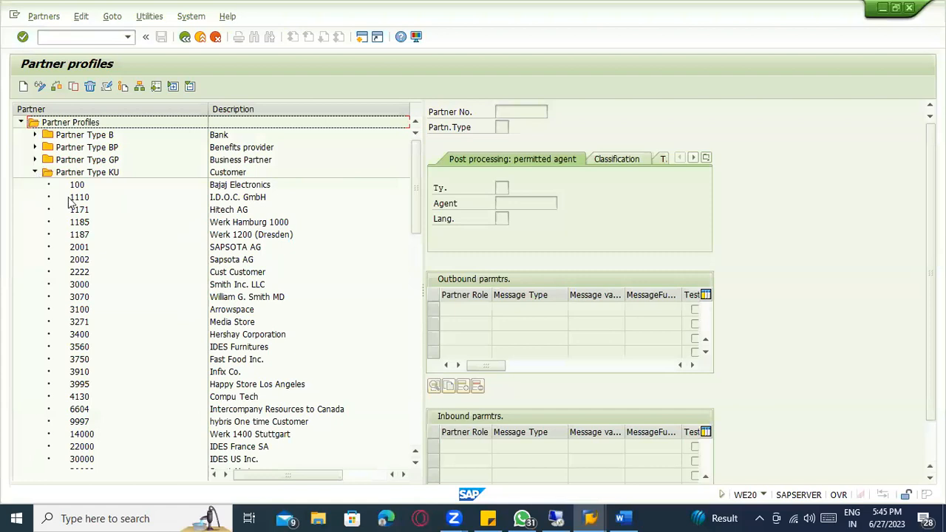
scroll(175, 226, down, 1)
scroll(178, 244, down, 3)
scroll(170, 237, up, 4)
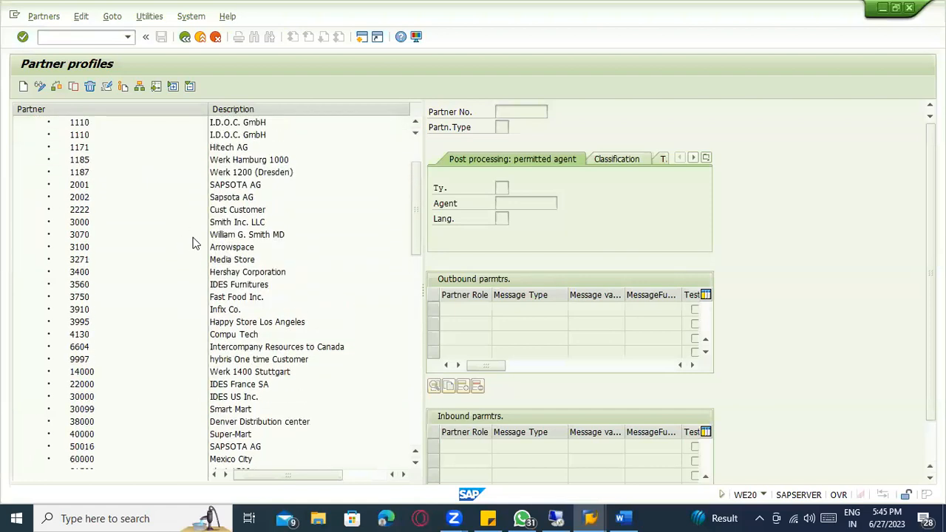
scroll(110, 214, down, 4)
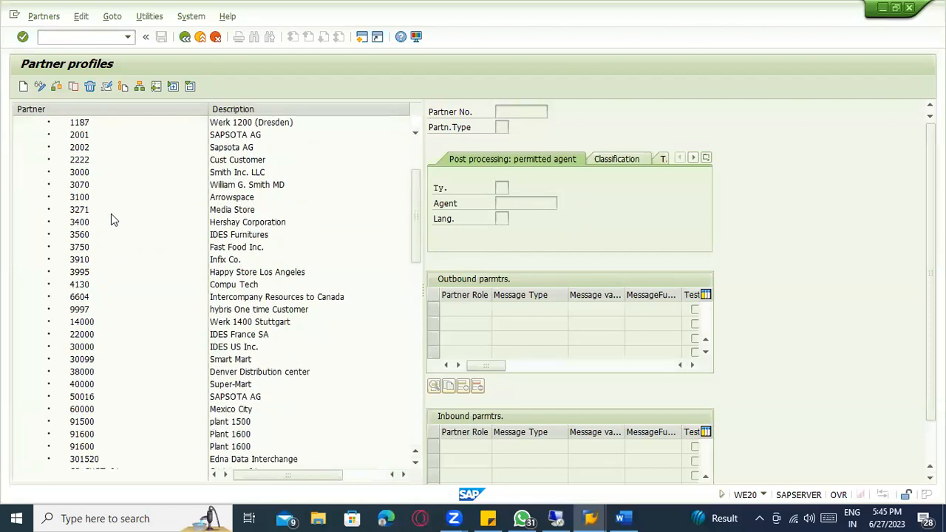
scroll(105, 237, down, 7)
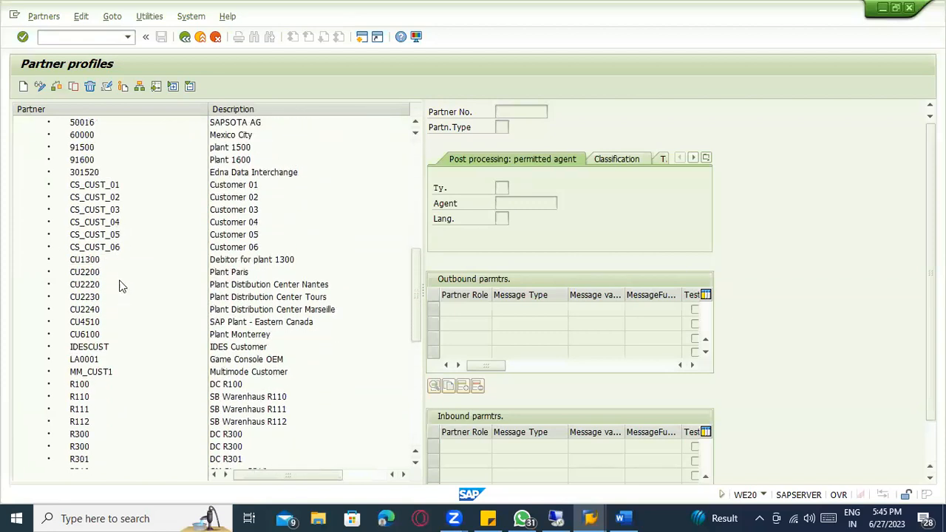
scroll(115, 319, down, 1)
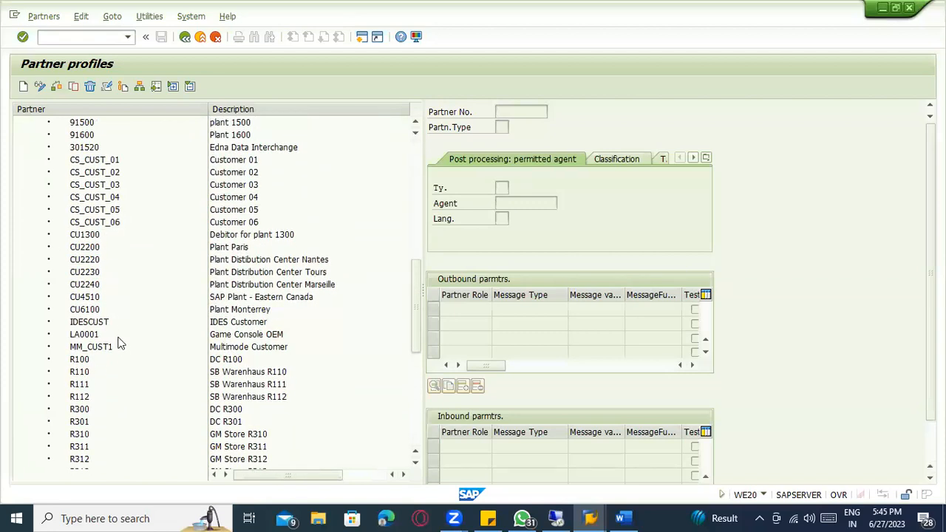
scroll(136, 344, down, 5)
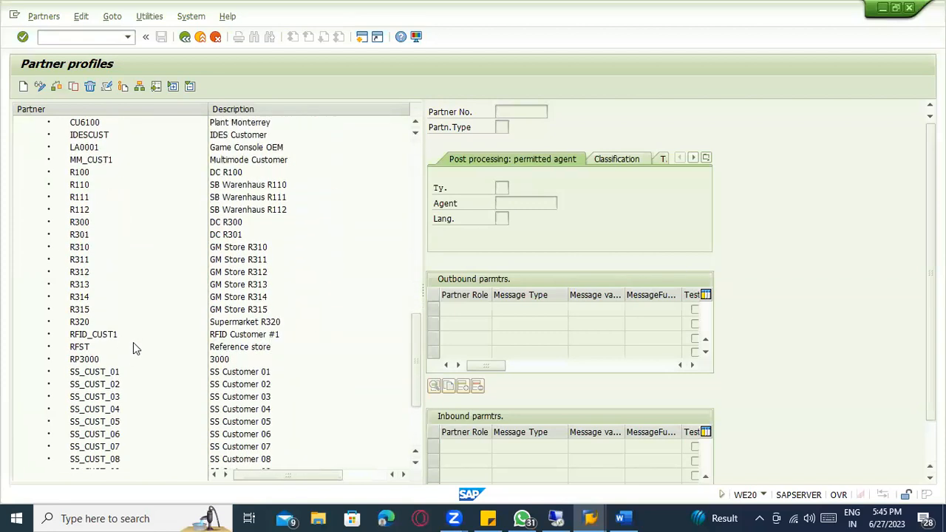
click(84, 360)
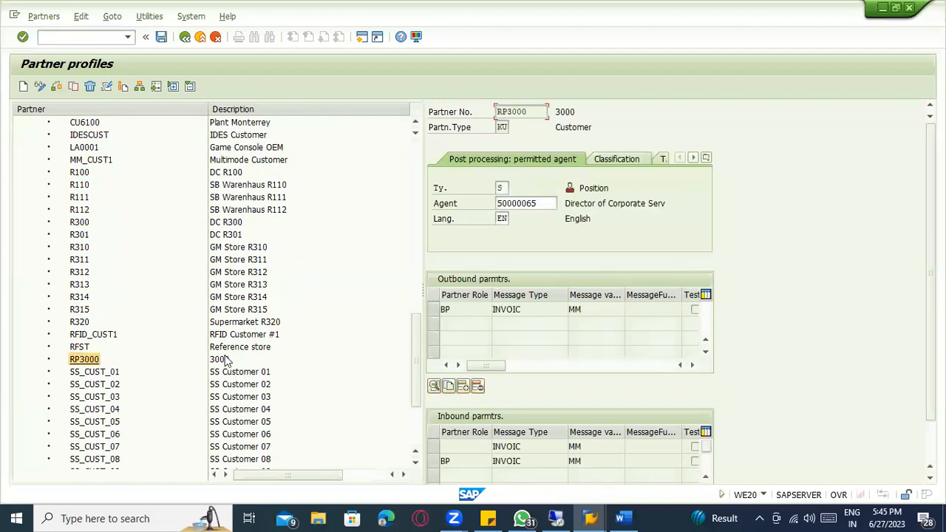
Copy RP3000's outbound INVOIC entry for partner role BP to a new entry with a blank partner role and message code MM.
click(434, 309)
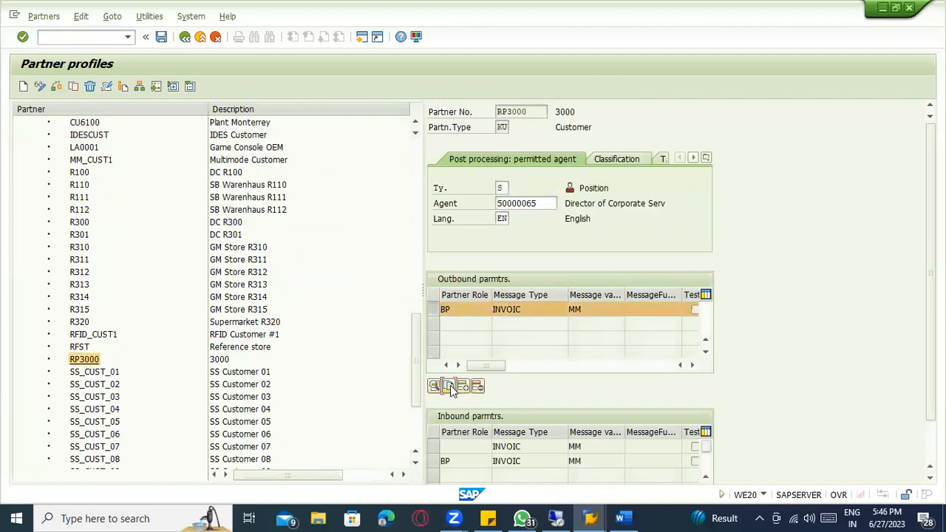
click(449, 386)
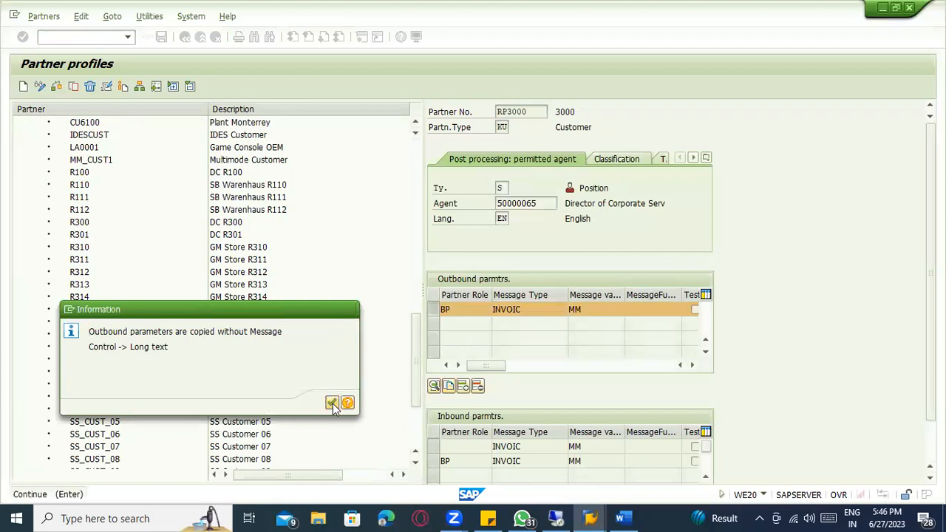
click(331, 402)
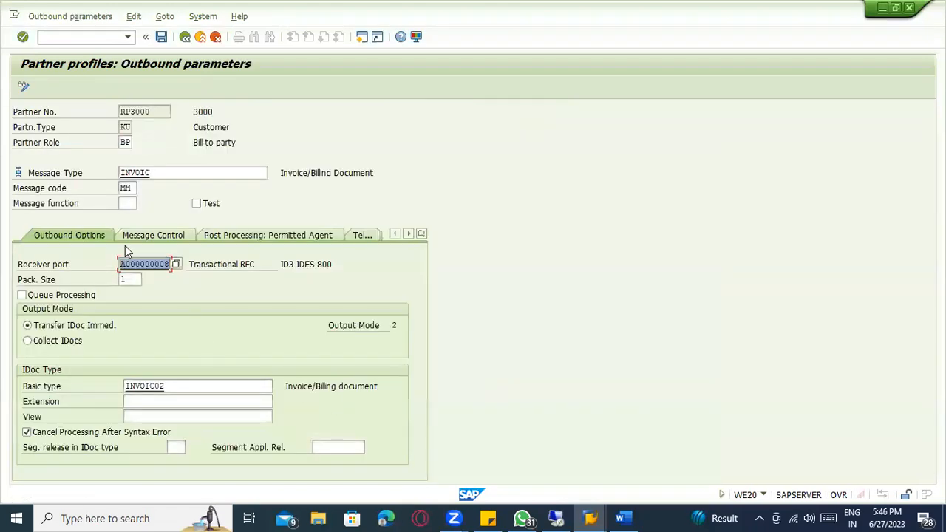
click(125, 141)
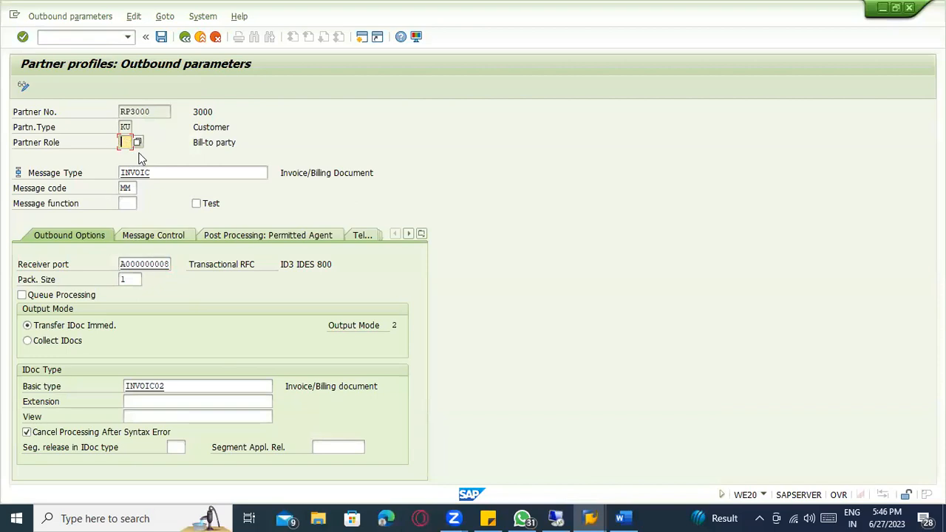
click(137, 143)
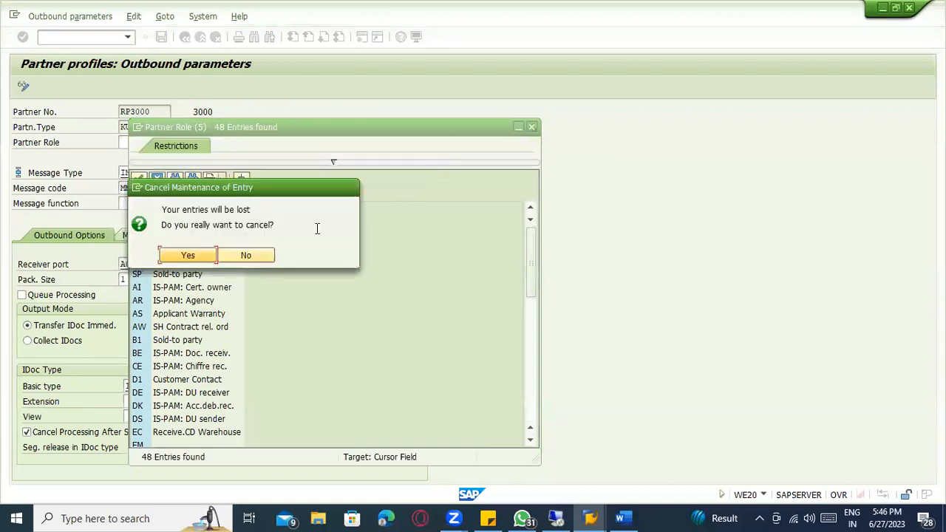
click(533, 129)
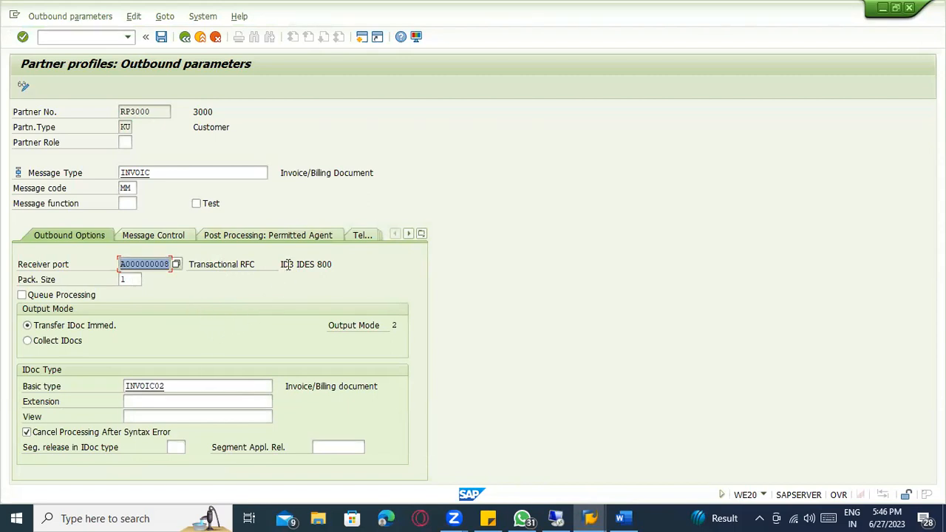
key(Return)
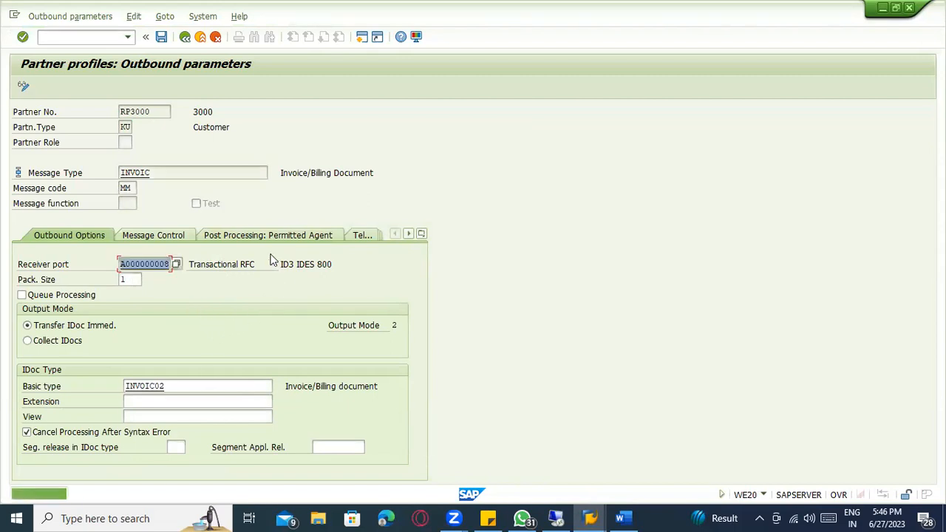
click(155, 235)
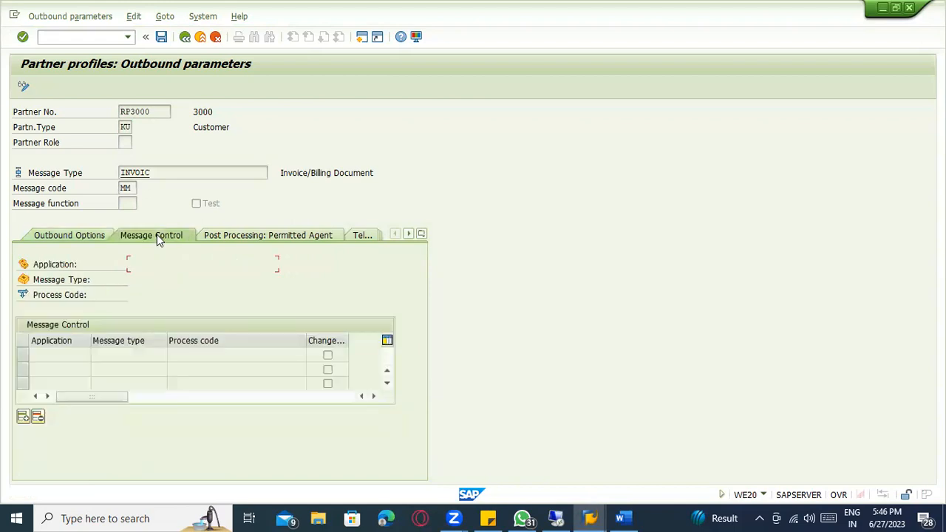
click(20, 89)
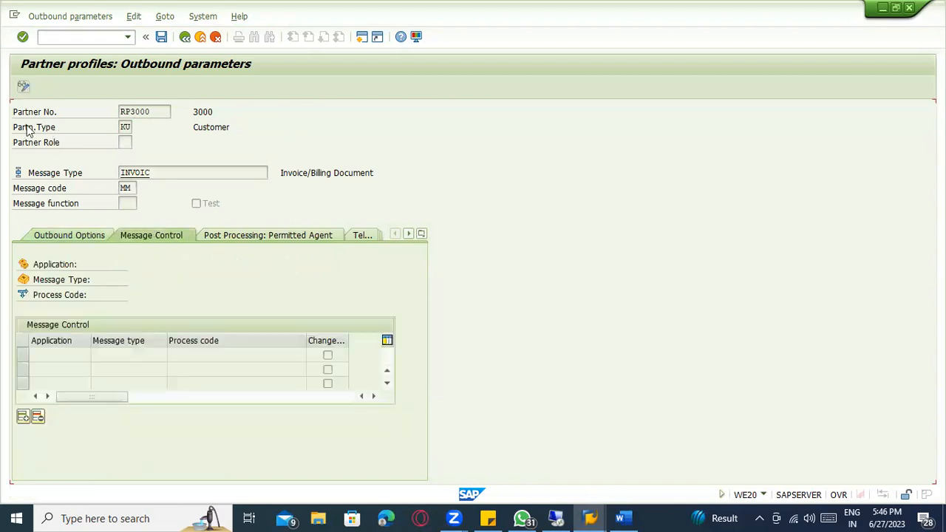
click(24, 88)
click(184, 37)
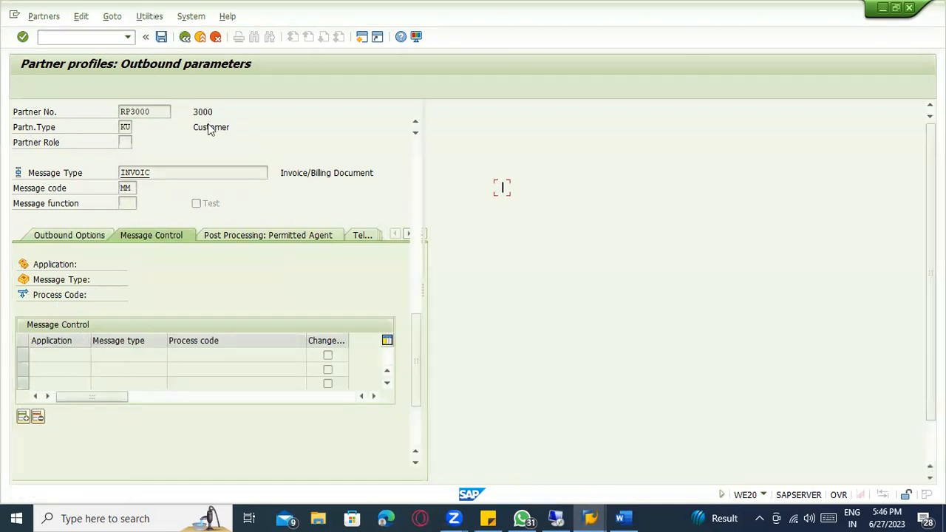
Add message control with application V3, message type RD04 and process code SD08 to the blank-role outbound INVOIC entry, save and return.
double_click(510, 310)
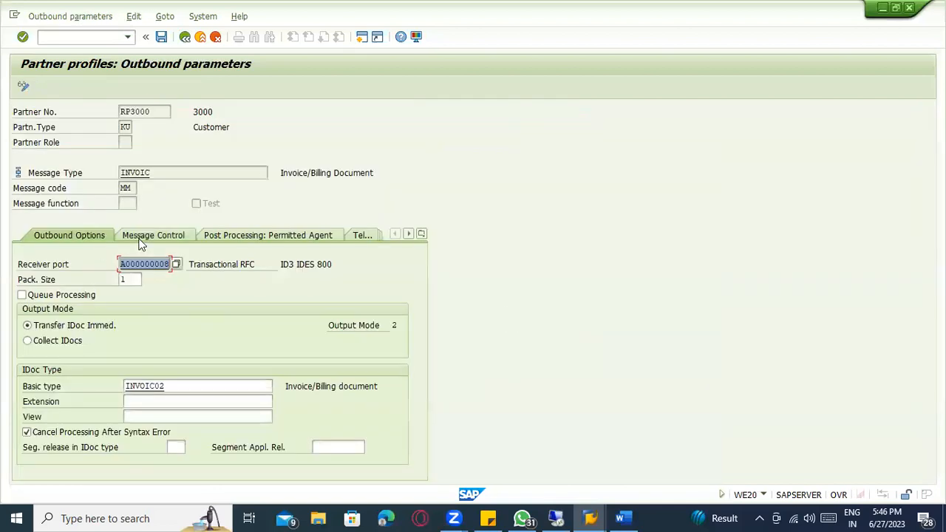
click(138, 242)
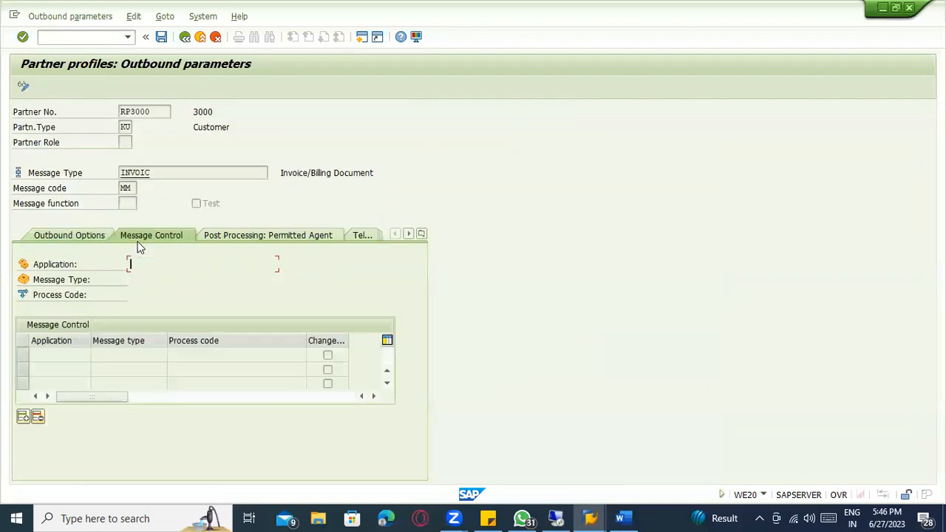
click(22, 415)
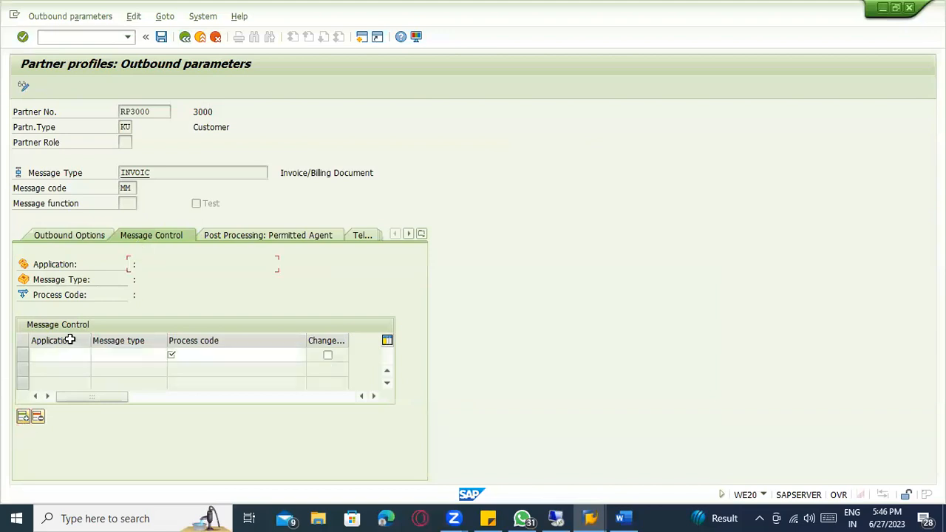
click(71, 354)
text(V3)
key(Tab)
text(RD04)
key(Tab)
text(SD08)
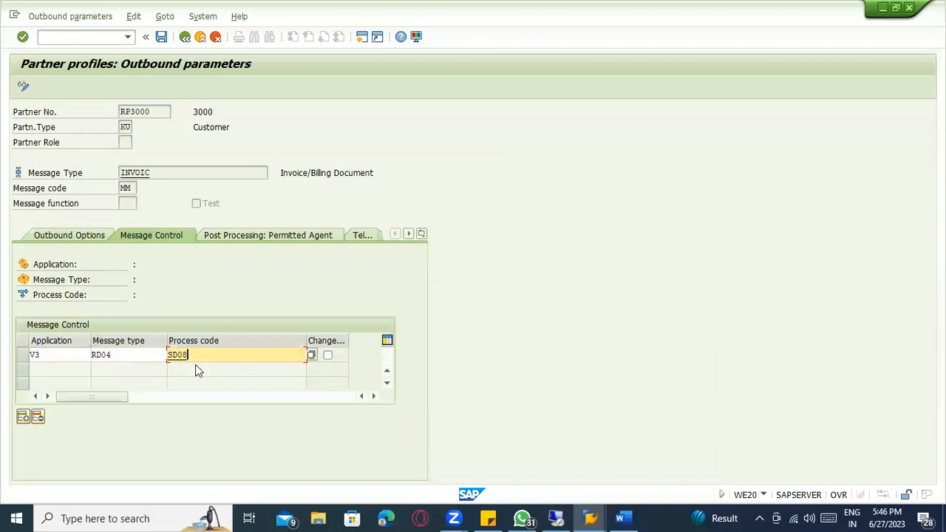
key(Return)
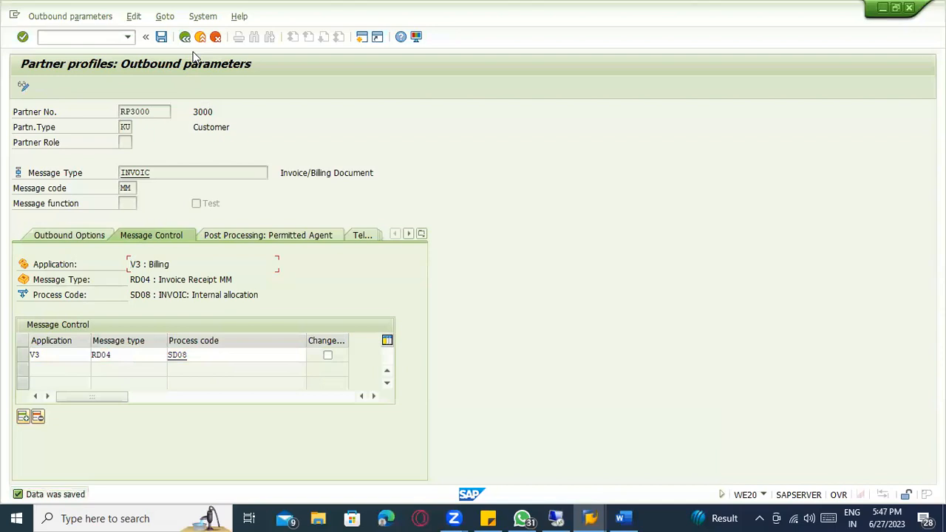
click(185, 37)
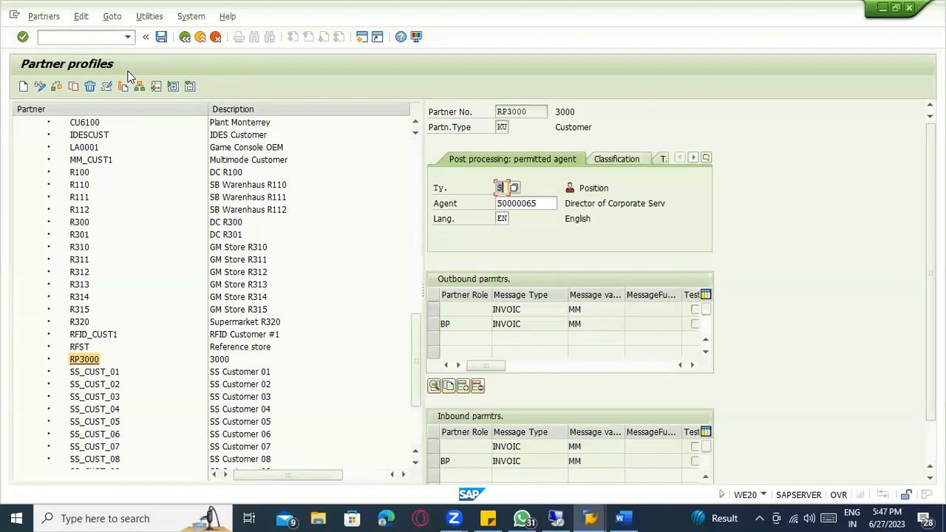
click(62, 34)
text(/nvf01)
key(Return)
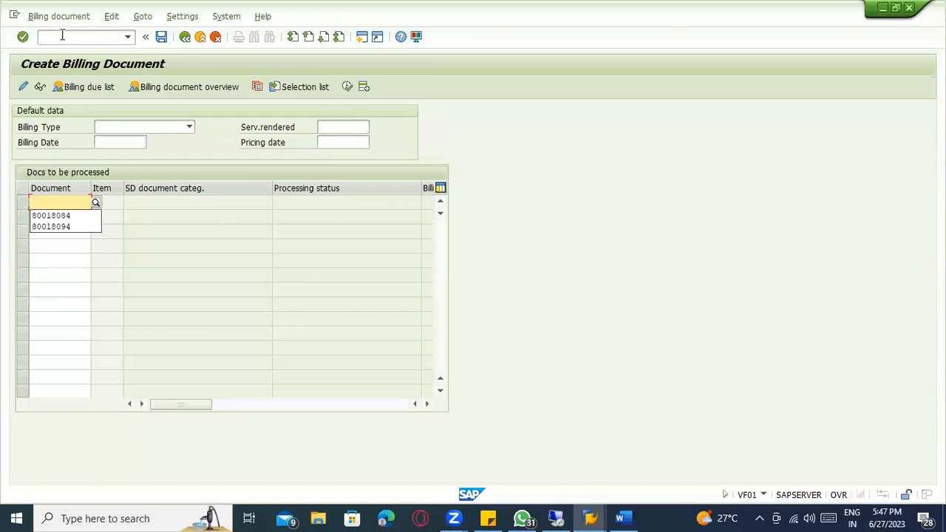
Go to transaction VF02, open intercompany billing document 90039959 and display its header output.
click(62, 35)
text(/n)
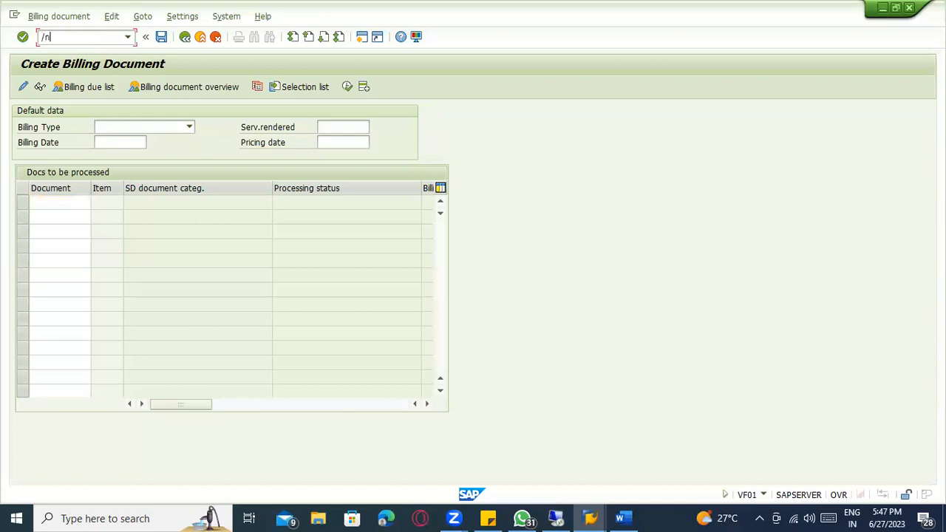
text(vf01)
key(Return)
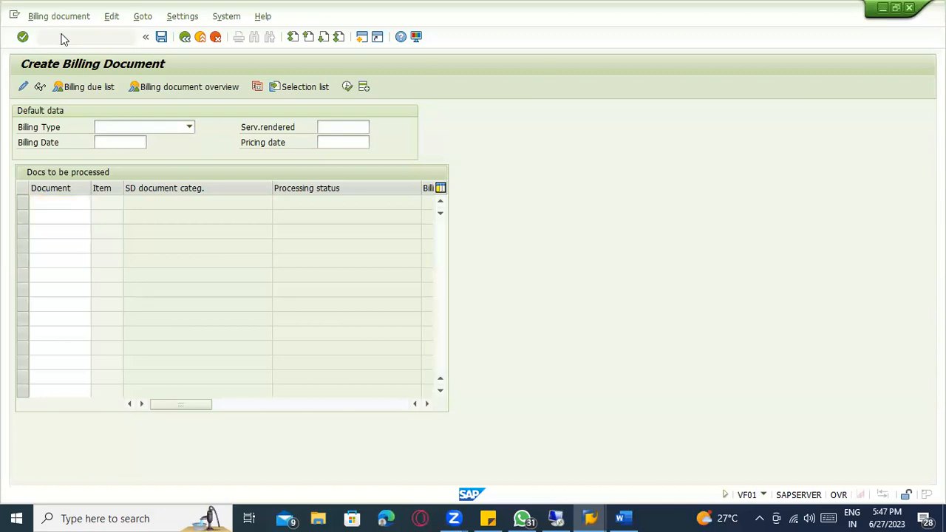
key(Return)
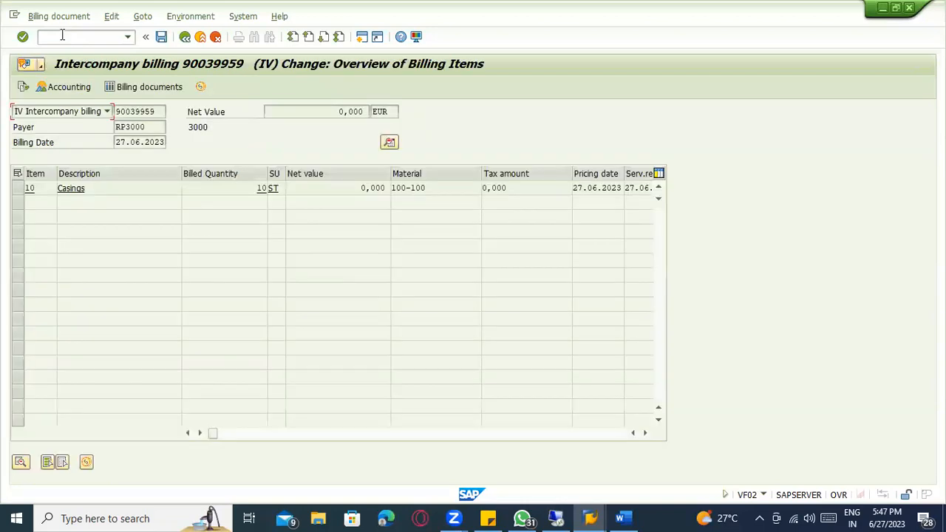
click(22, 189)
click(142, 16)
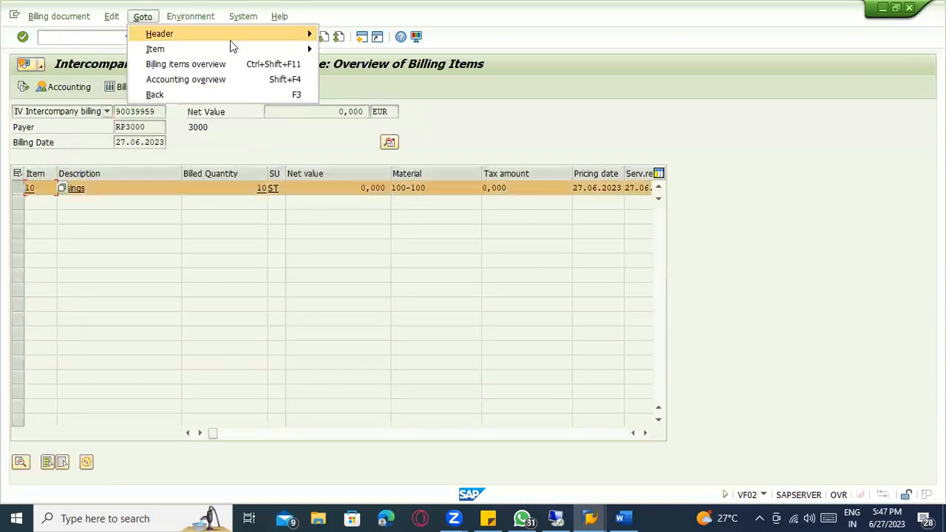
mouse_move(171, 37)
click(386, 75)
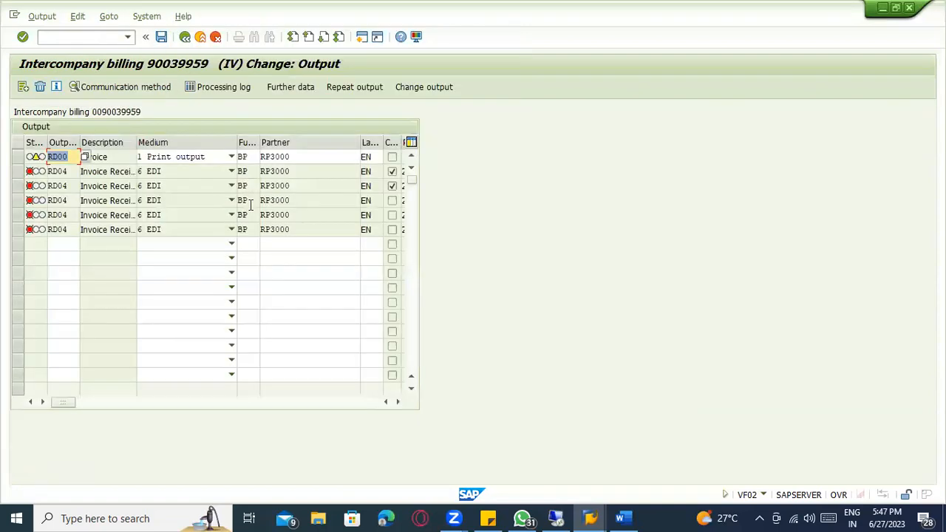
Repeat the first RD04 EDI output of the billing document and save.
click(20, 171)
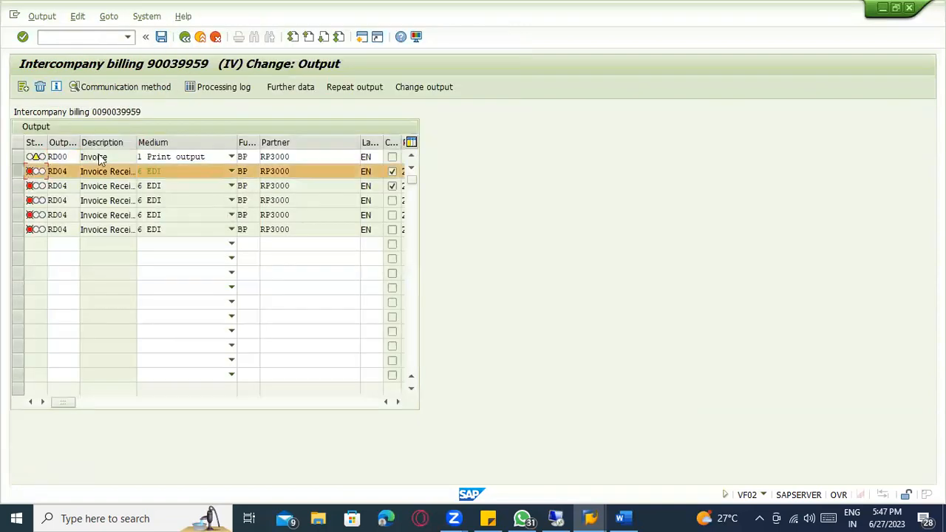
click(300, 85)
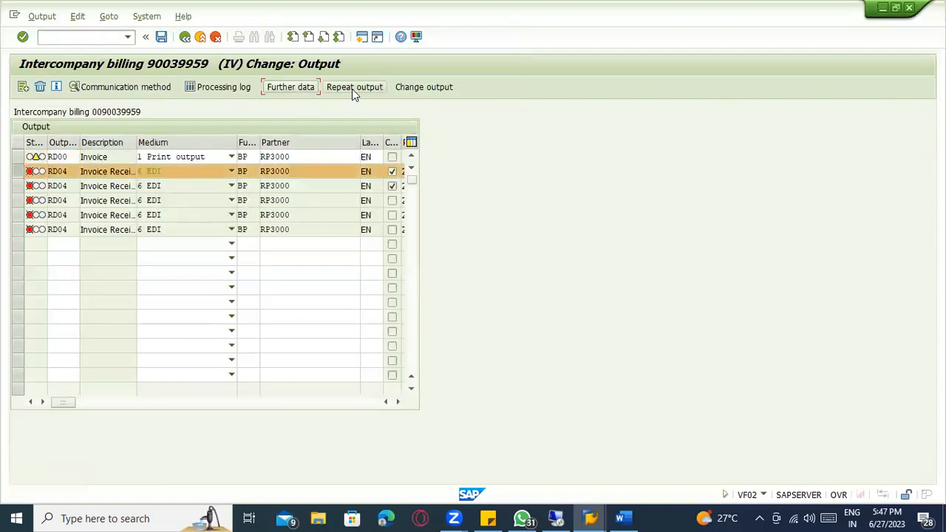
click(352, 88)
key(ctrl+s)
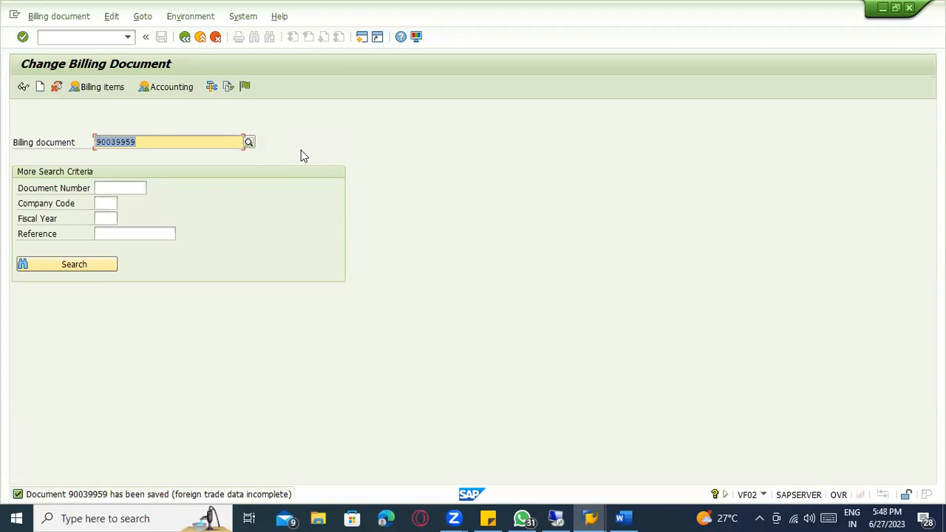
Reopen the header output of billing document 90039959, examine the first RD04 output's processing log, and leave the output screen.
key(Return)
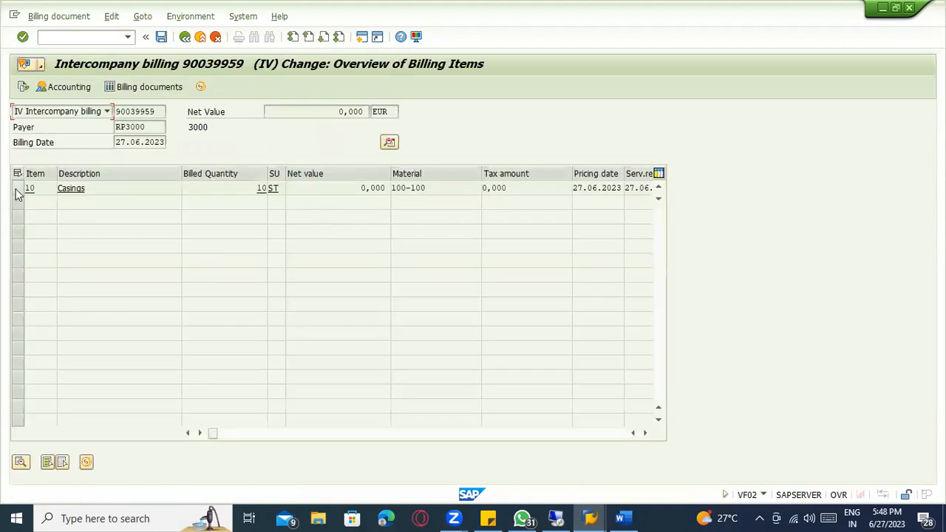
click(18, 192)
click(190, 17)
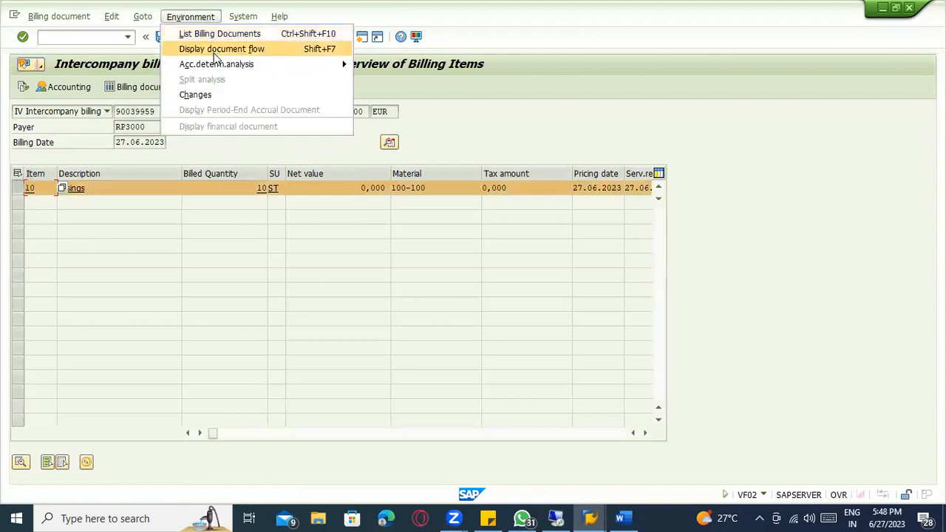
click(143, 17)
mouse_move(159, 33)
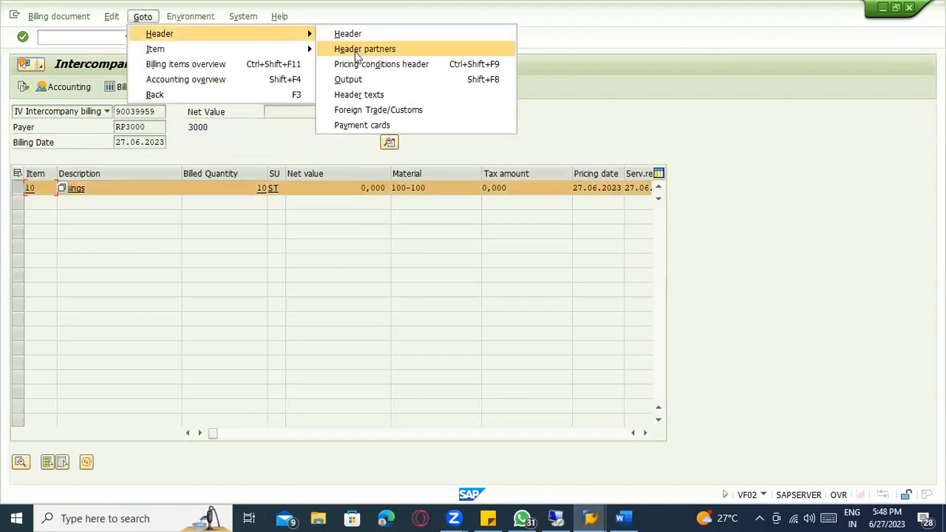
click(361, 79)
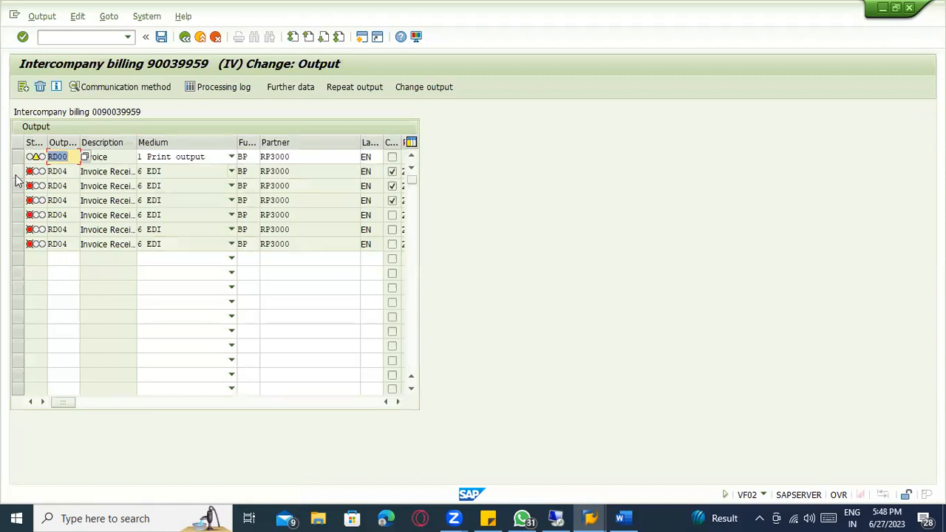
click(17, 172)
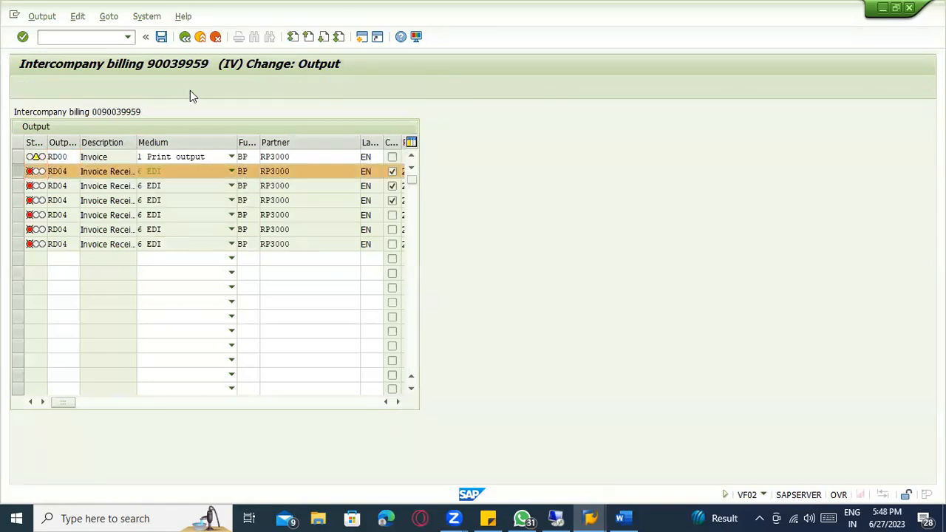
click(190, 90)
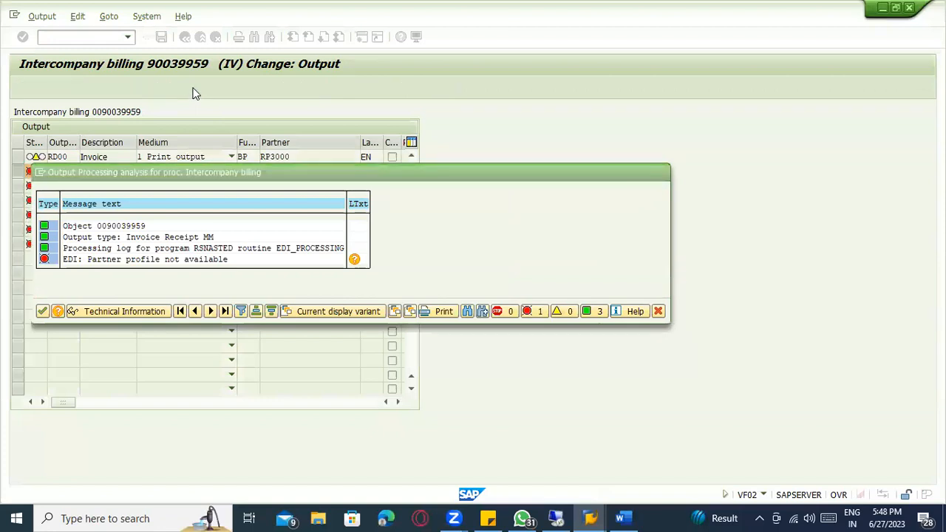
key(Return)
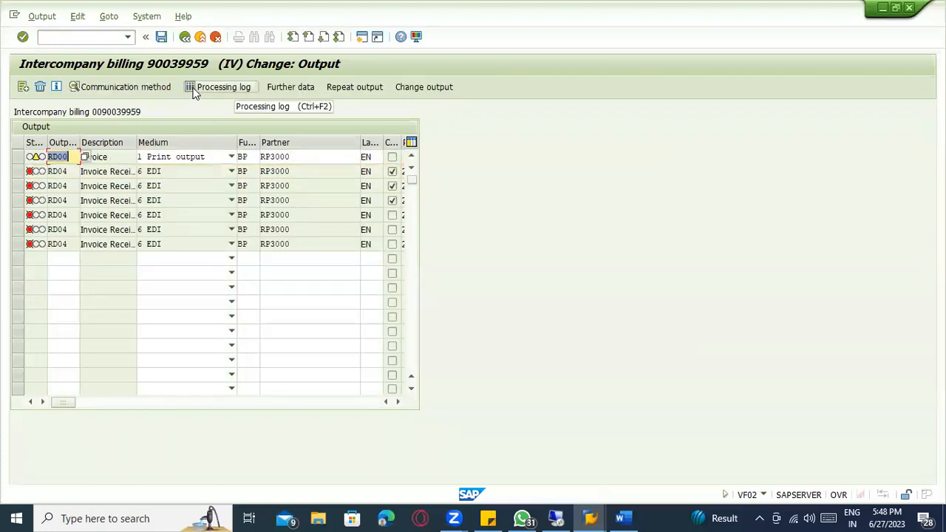
click(200, 37)
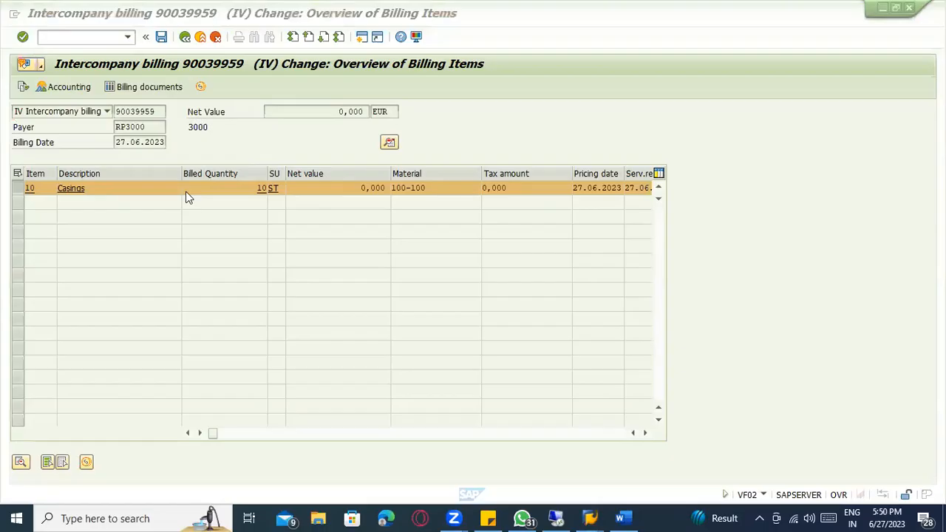
Switch to the WE20 partner profiles and display the profile of customer RP3000.
key(alt+Tab)
key(alt+Tab)
key(alt+Tab)
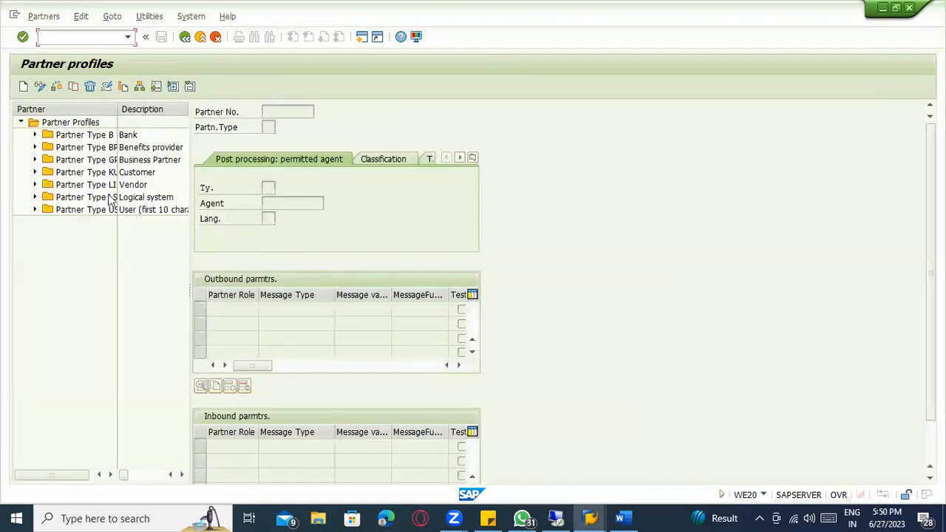
click(35, 172)
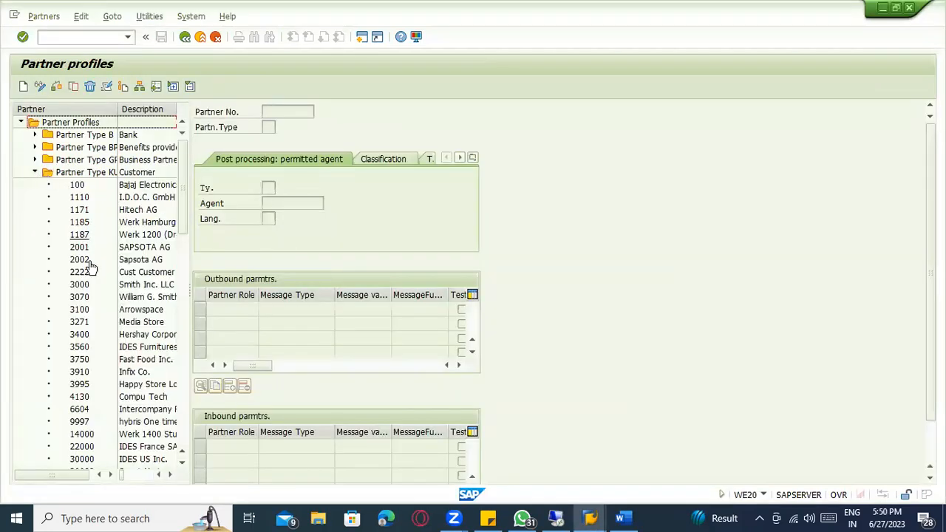
scroll(93, 266, down, 7)
scroll(95, 311, down, 5)
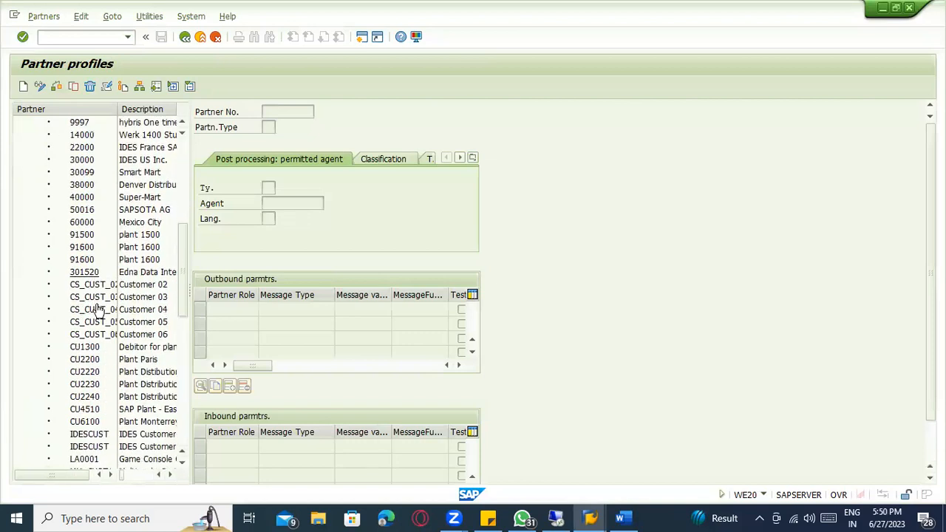
scroll(97, 317, down, 5)
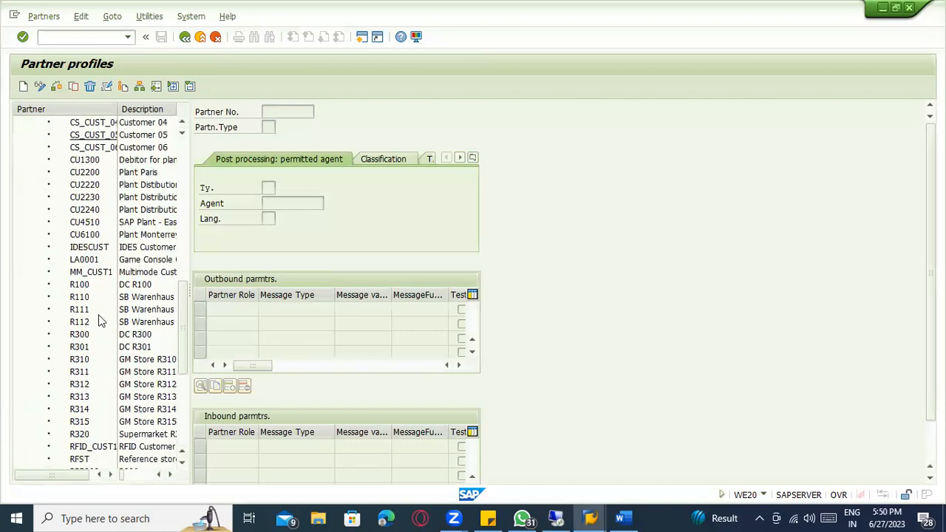
double_click(92, 373)
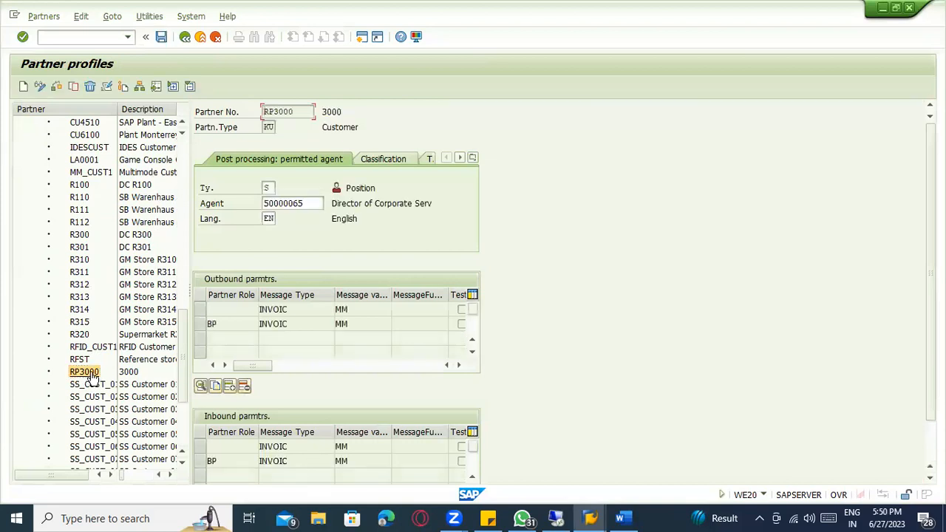
Open RP3000's outbound INVOIC entry with role BP and check its partner role.
click(235, 323)
click(280, 324)
double_click(279, 323)
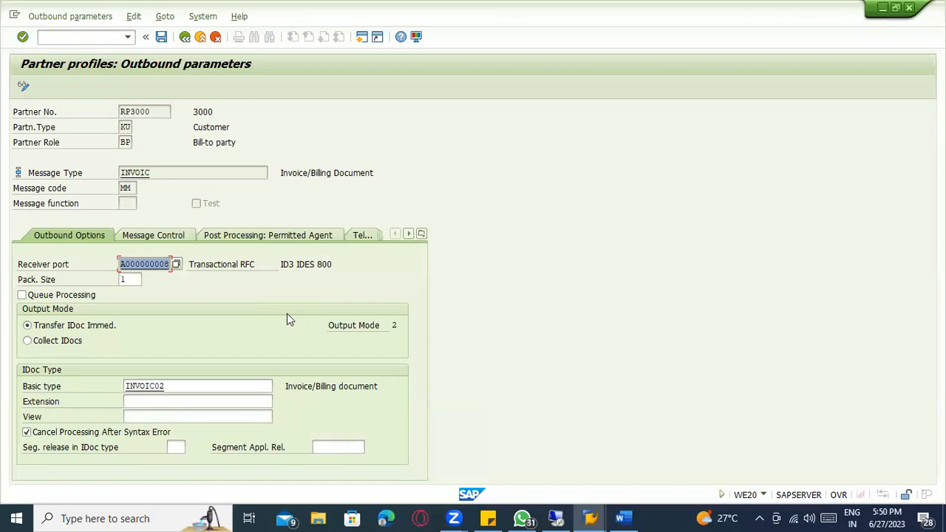
key(alt+Tab)
key(alt+Tab)
click(124, 142)
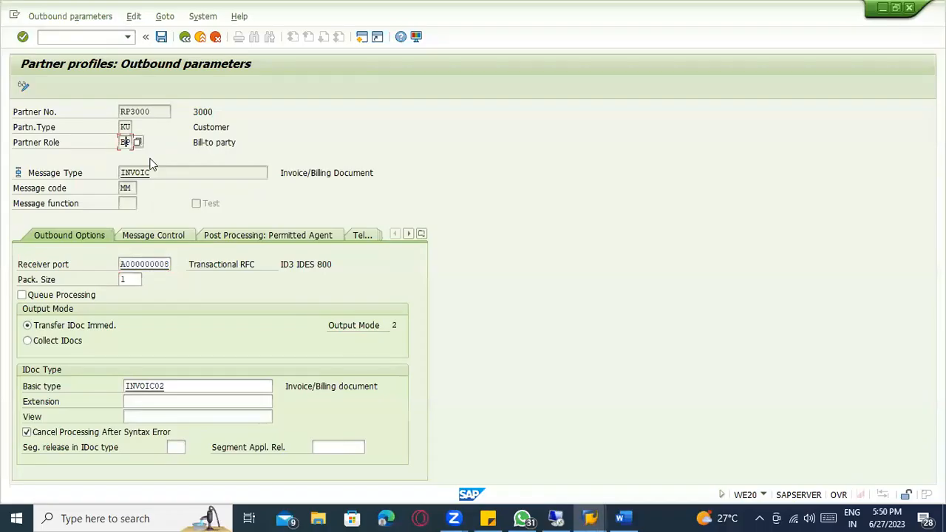
Check the bill-to party function among item 10's partners in billing document 90039959, and return to RP3000's partner profile in WE20.
key(alt+Tab)
key(Tab)
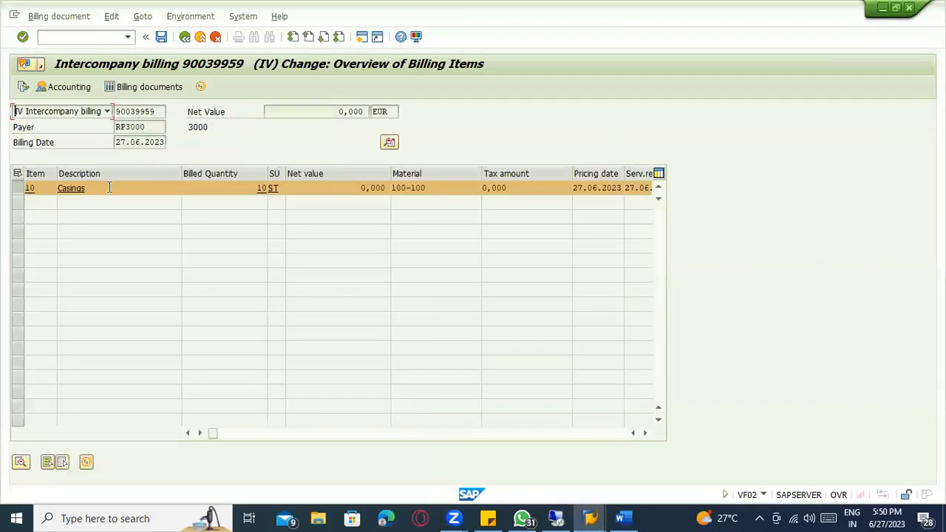
double_click(108, 187)
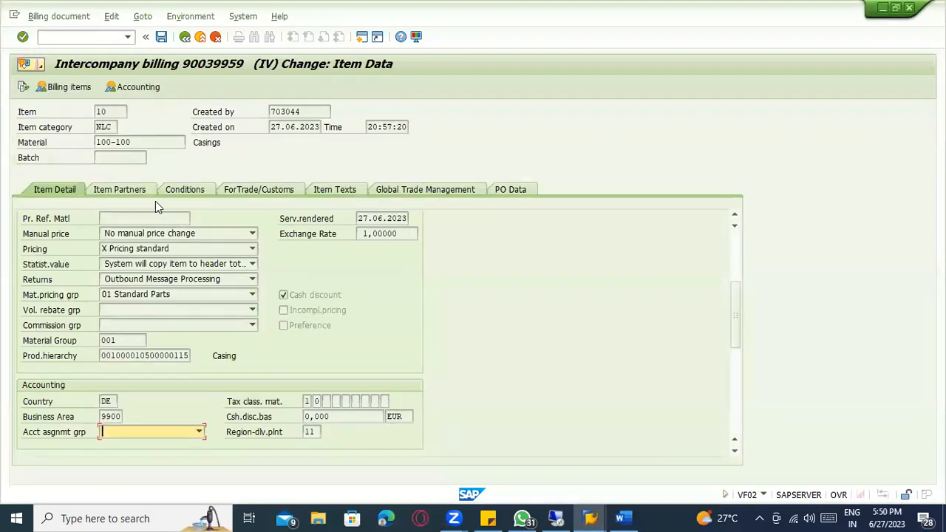
click(172, 18)
mouse_move(144, 19)
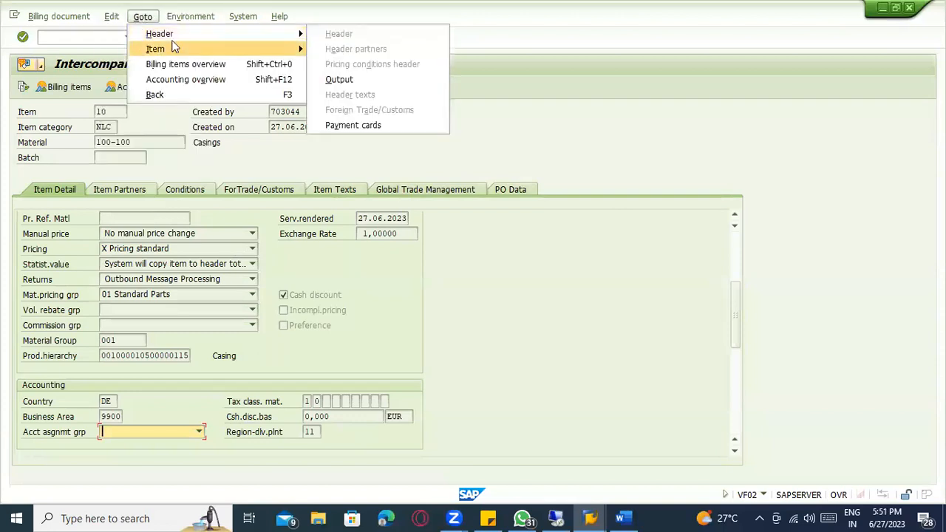
mouse_move(185, 46)
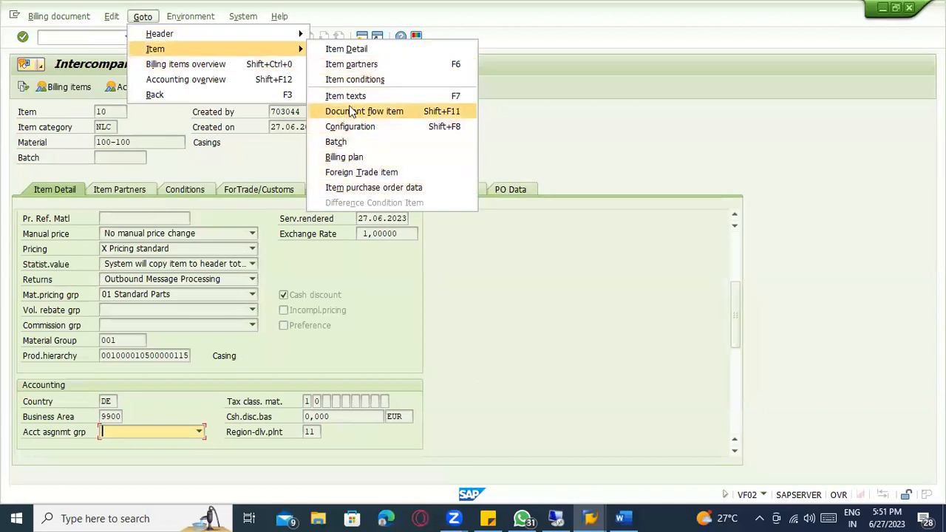
click(354, 65)
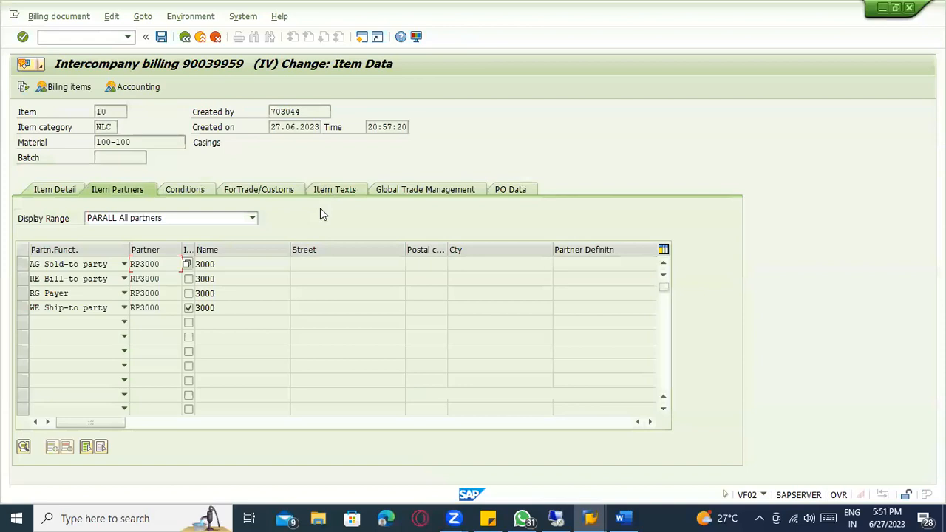
click(74, 280)
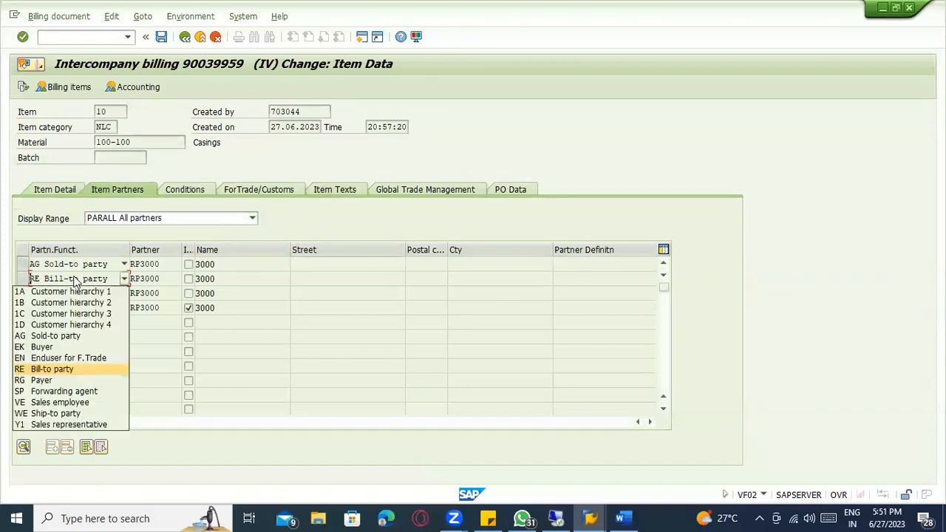
click(74, 279)
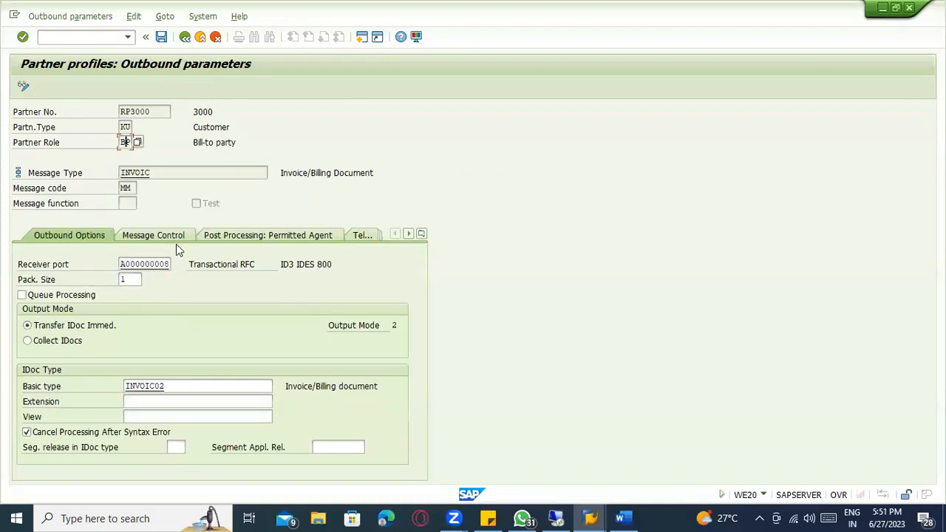
click(184, 36)
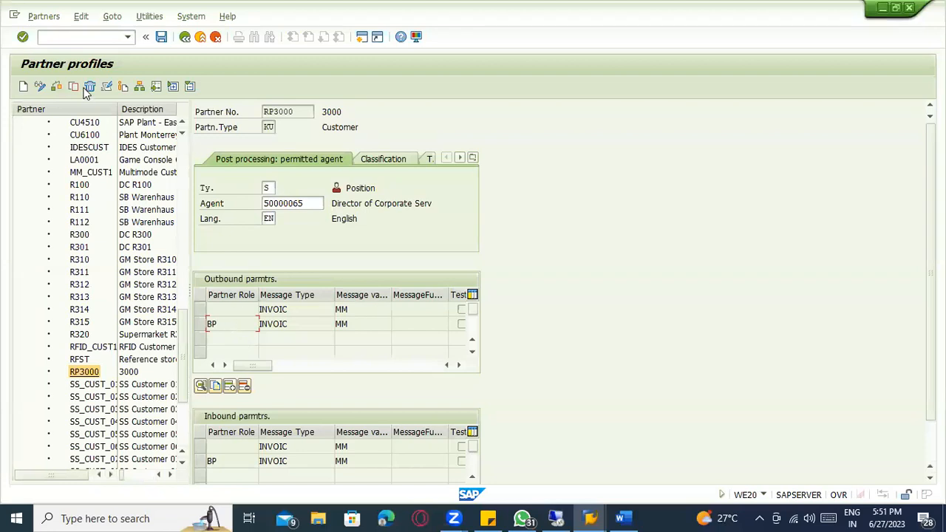
key(ctrl+F5)
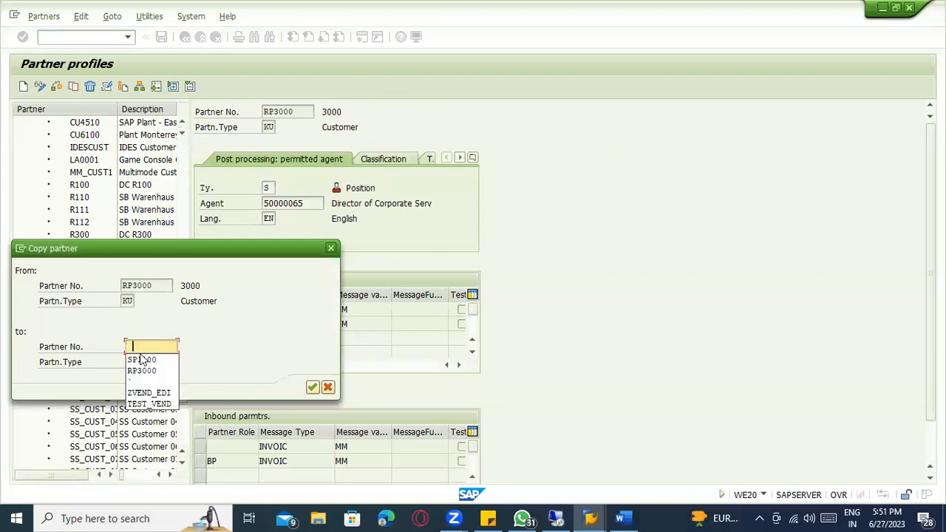
key(Escape)
key(Escape)
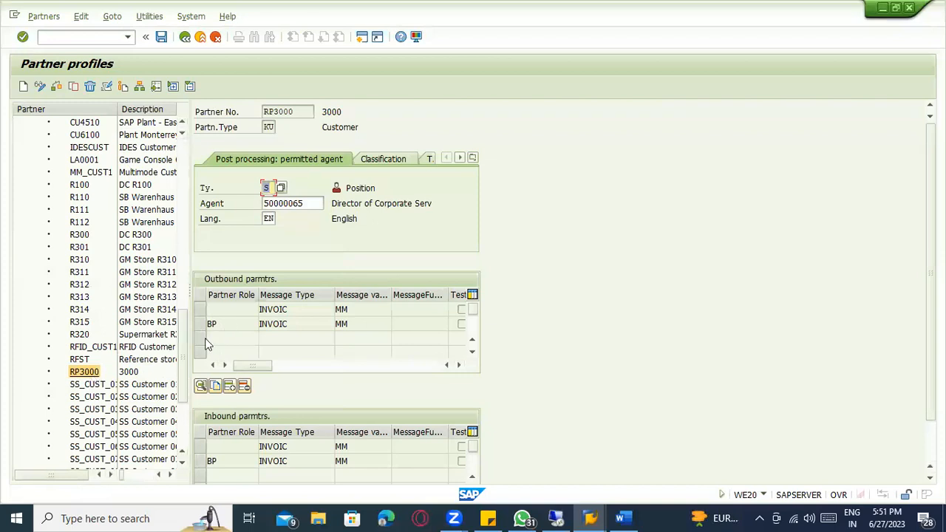
Copy RP3000's outbound INVOIC entry with role BP, clear the copy's partner role and check the bill-to function in the billing item.
click(201, 325)
click(214, 386)
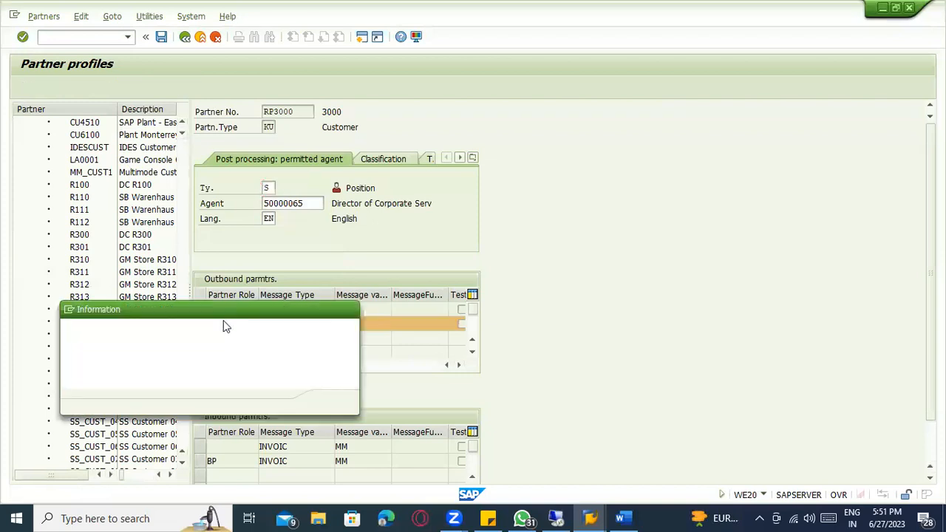
click(331, 401)
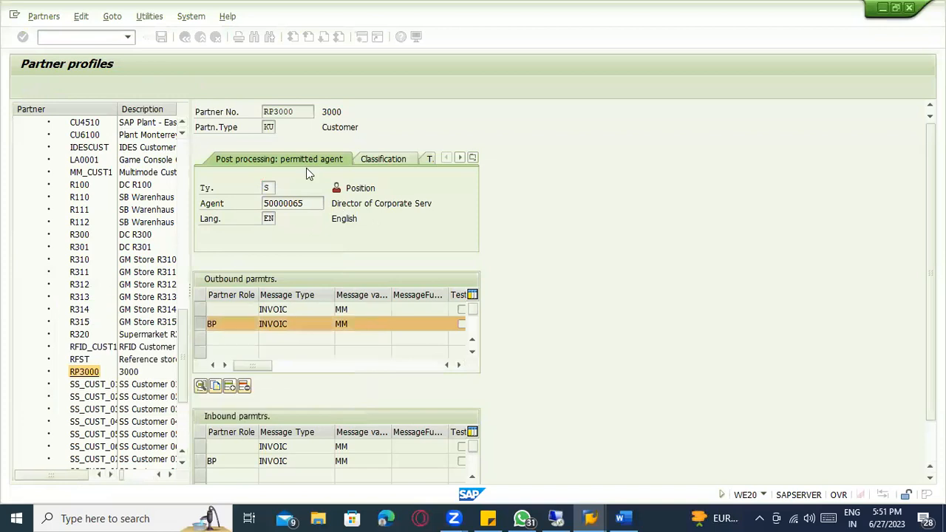
click(123, 142)
key(Delete)
key(Delete)
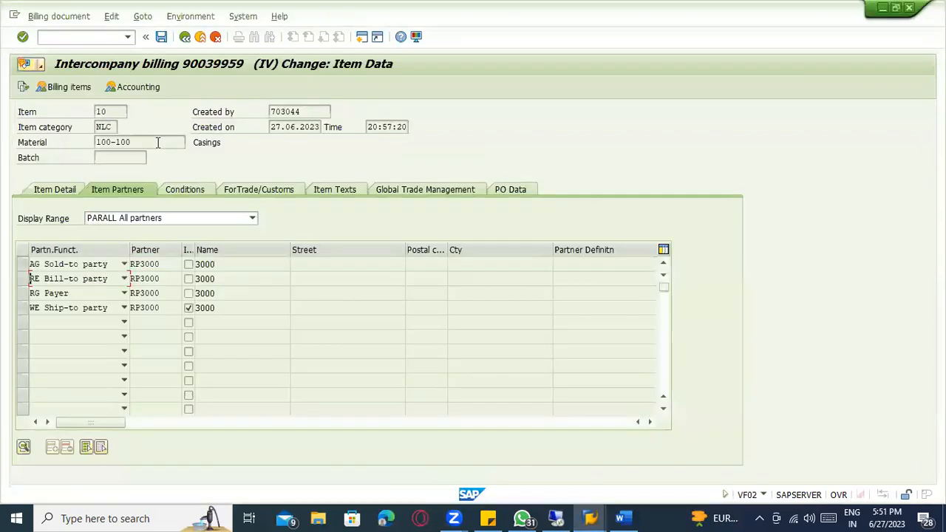
click(57, 281)
click(79, 232)
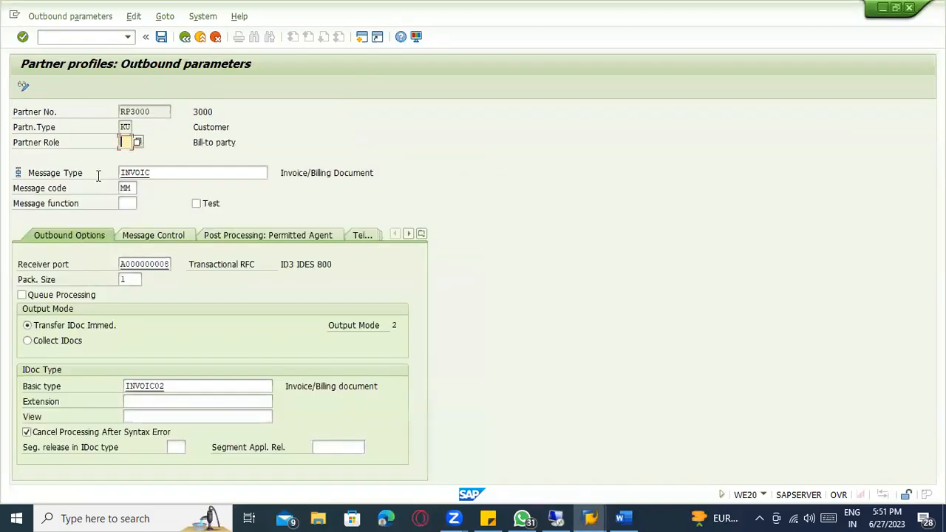
Try partner role RE and BP for the copied outbound INVOIC entry.
text(E)
key(BackSpace)
text(RE)
key(Return)
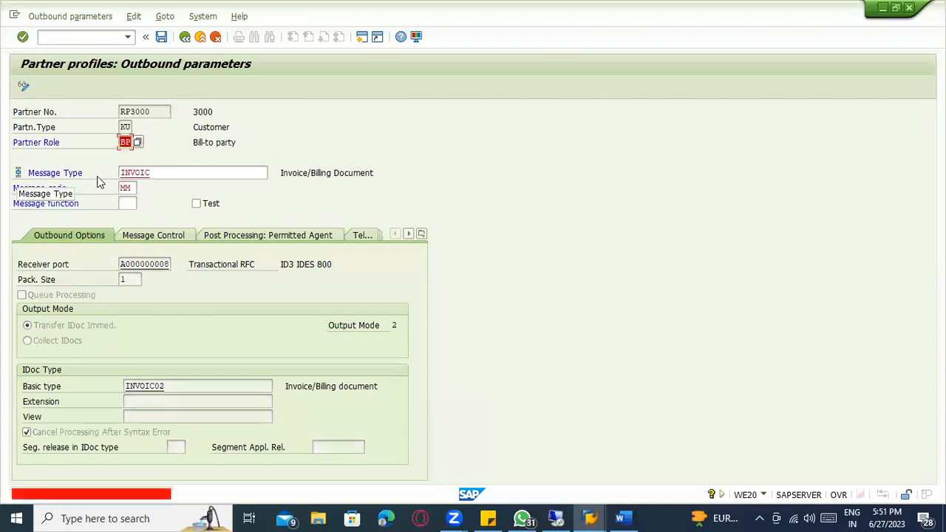
text(RE)
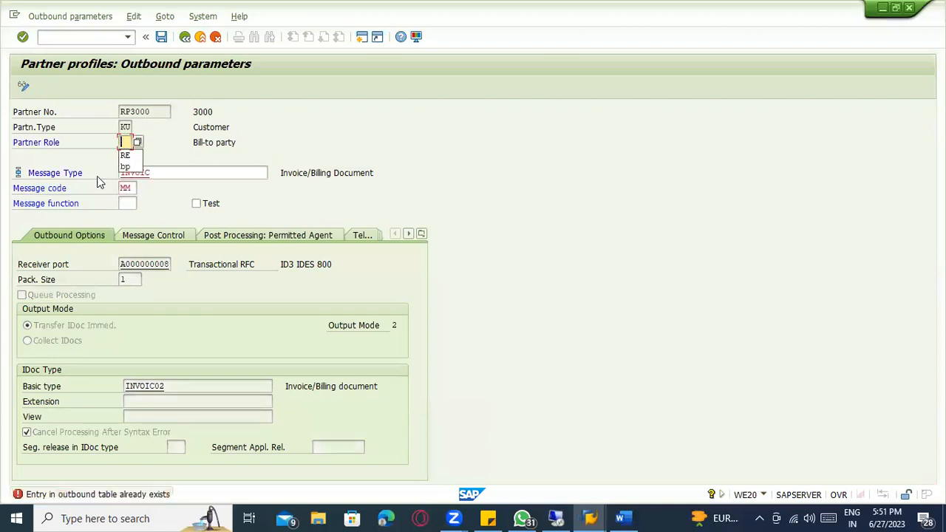
key(Return)
key(BackSpace)
text(BP)
key(Return)
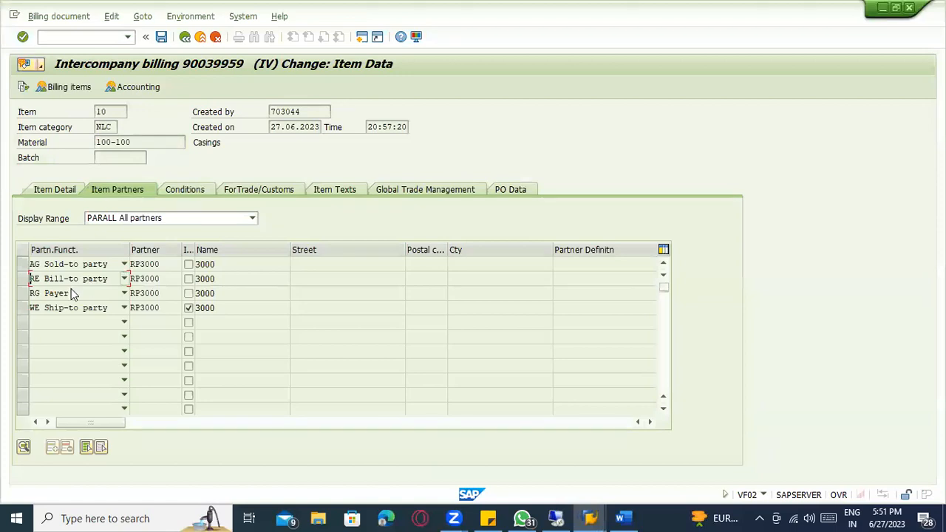
Compare the billing item's bill-to party function with the possible partner roles offered for the outbound entry, and close the value list.
click(73, 280)
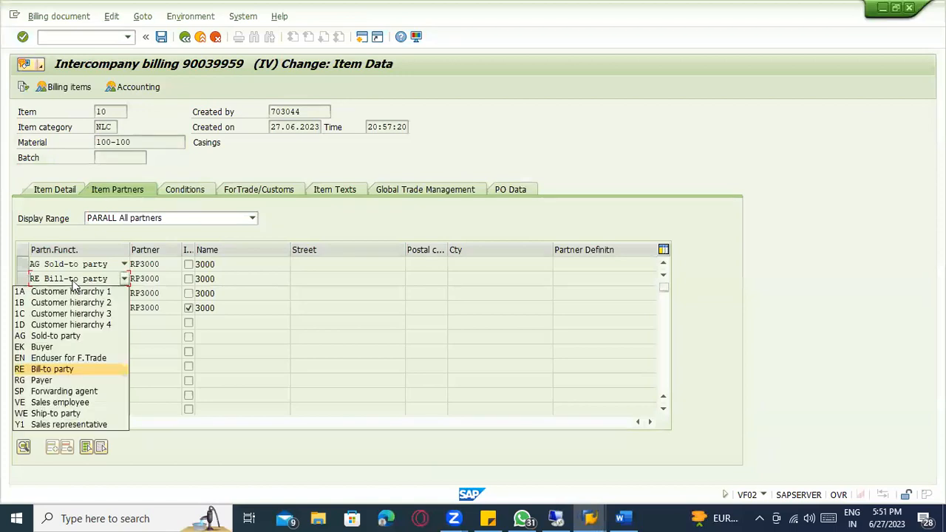
click(74, 282)
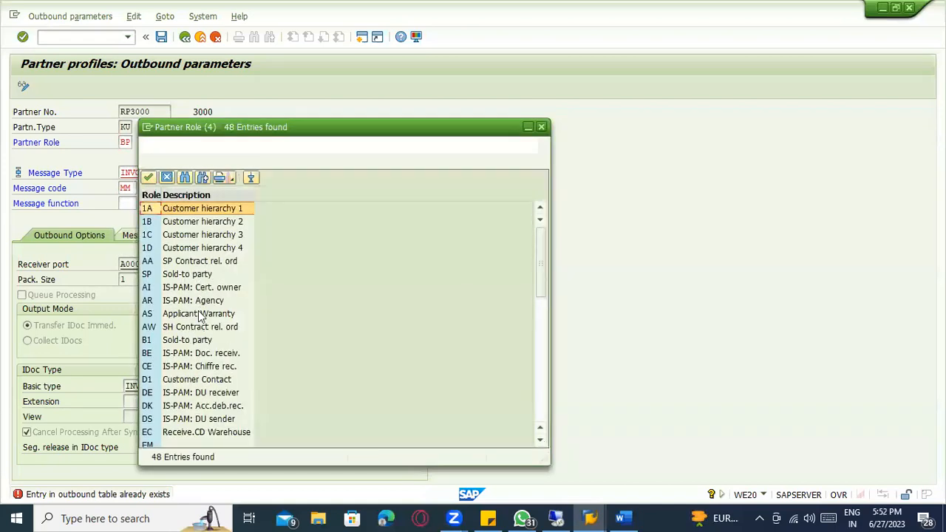
scroll(203, 343, down, 10)
scroll(199, 332, up, 4)
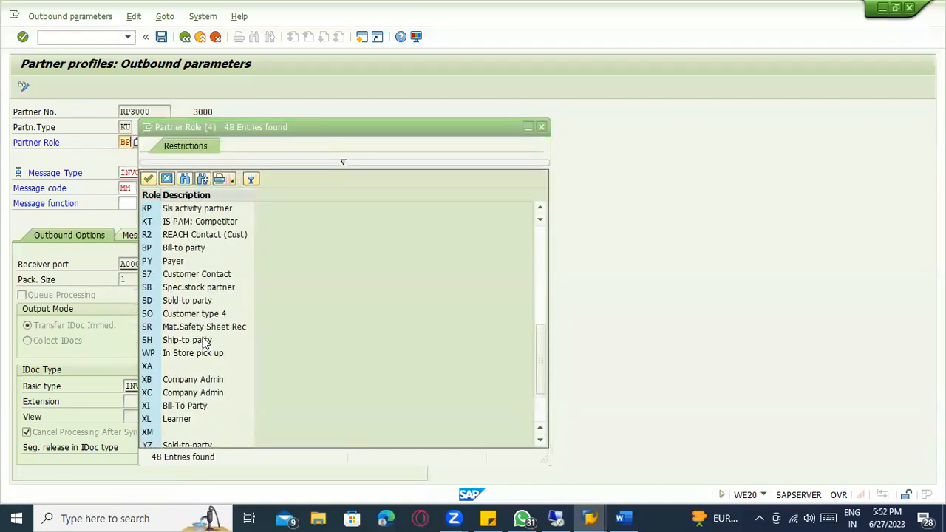
scroll(188, 316, up, 6)
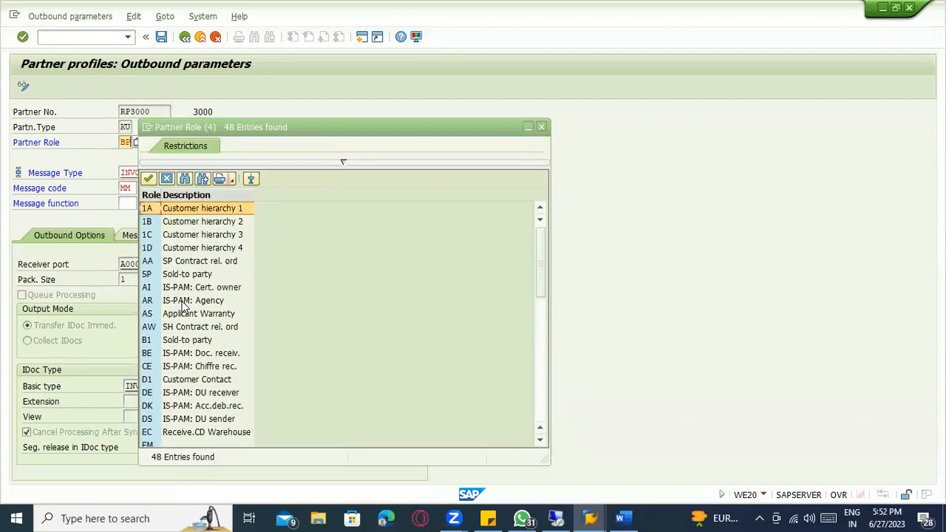
scroll(183, 306, down, 5)
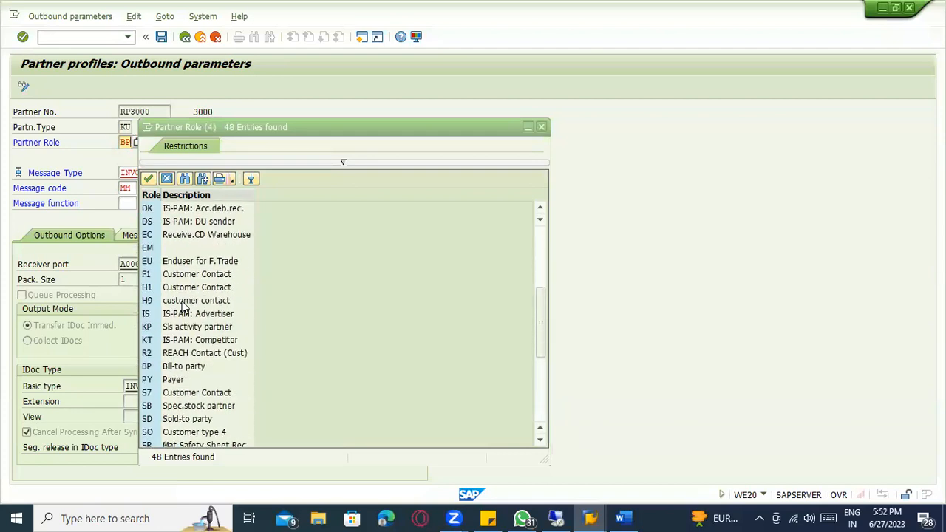
scroll(183, 307, down, 4)
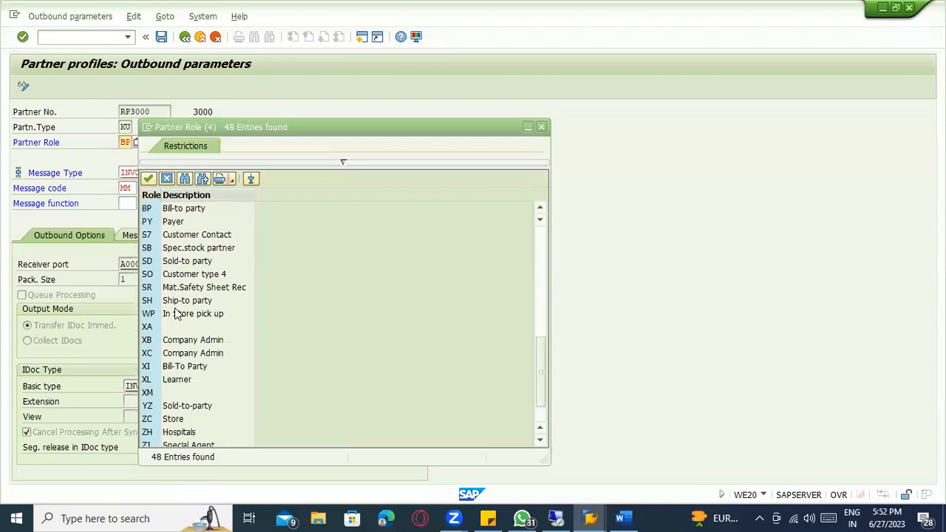
scroll(176, 314, up, 3)
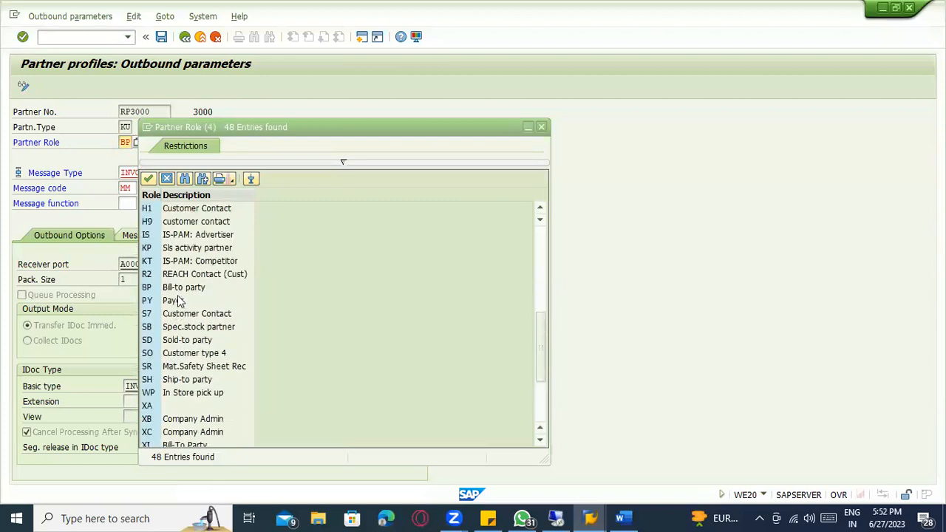
click(179, 276)
scroll(188, 280, up, 4)
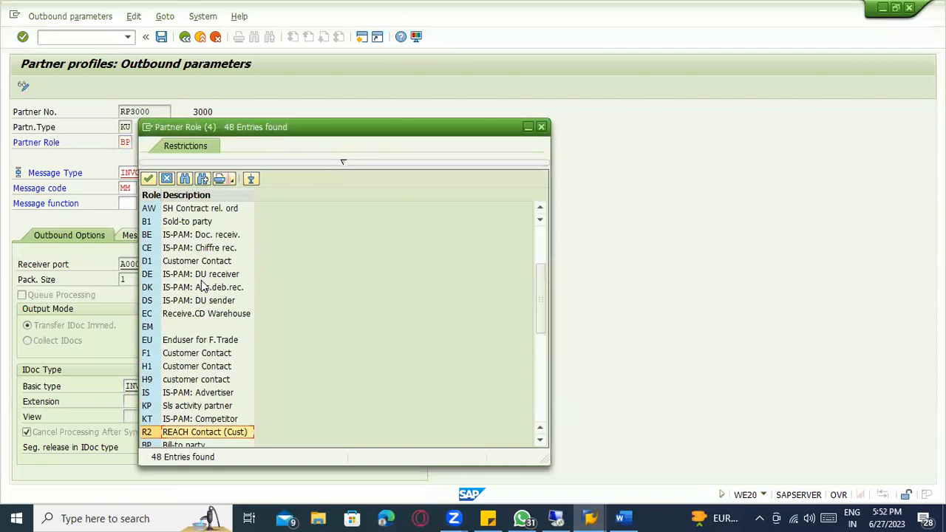
key(Escape)
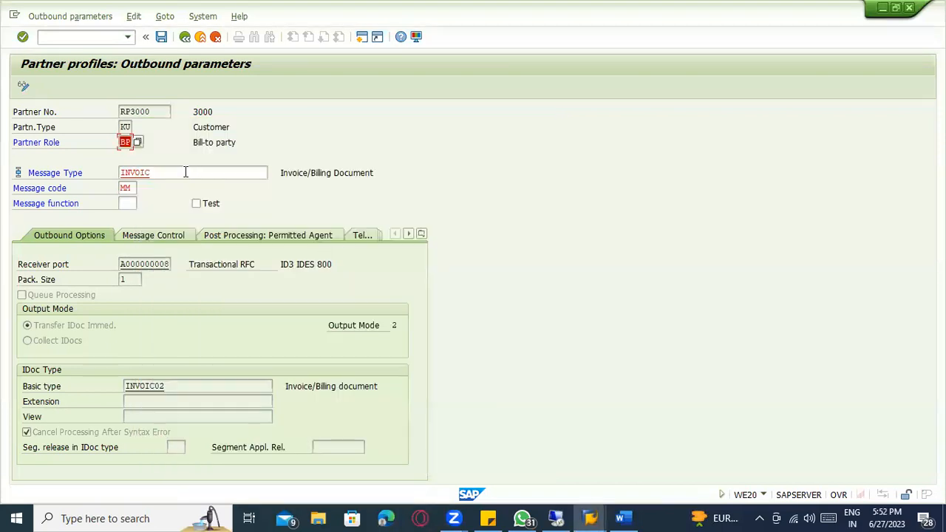
Recheck the billing item's partners, flag the copied outbound INVOIC entry as Test and save it.
key(alt+Tab)
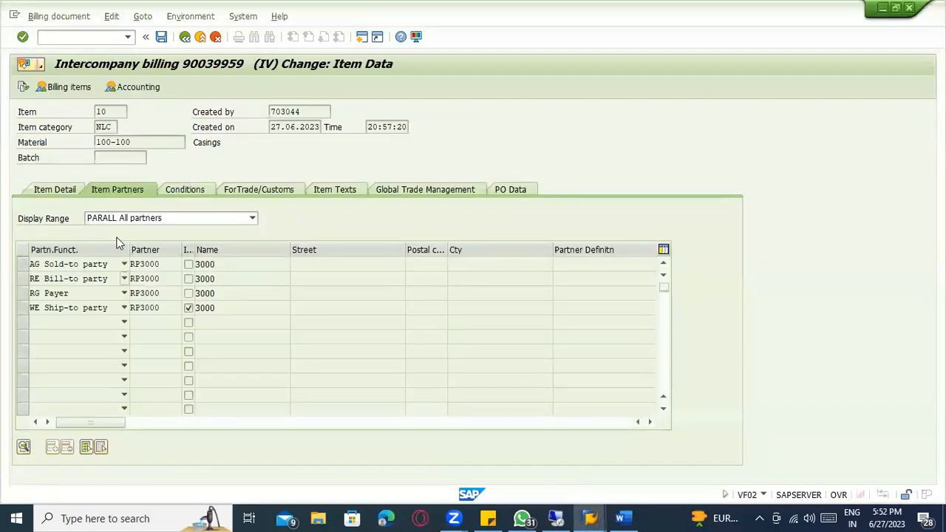
key(alt+Tab)
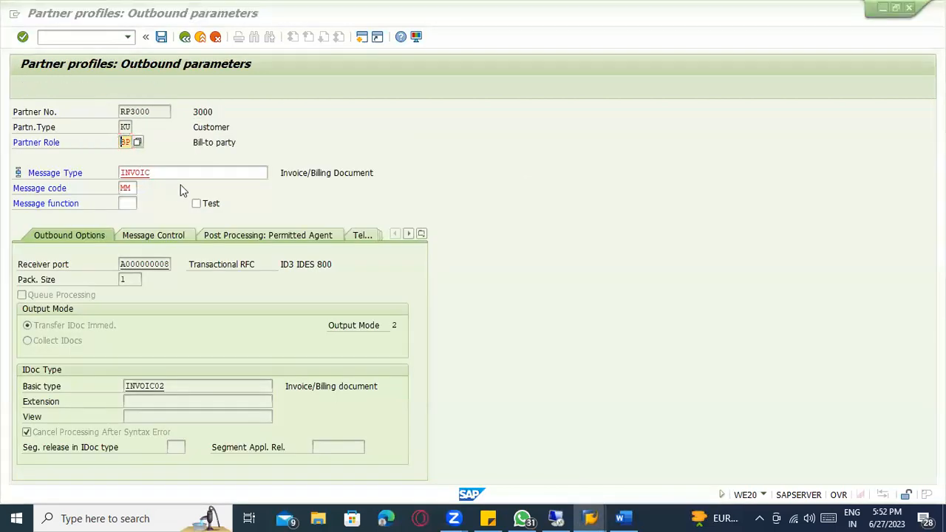
key(alt+Tab)
key(alt+Tab)
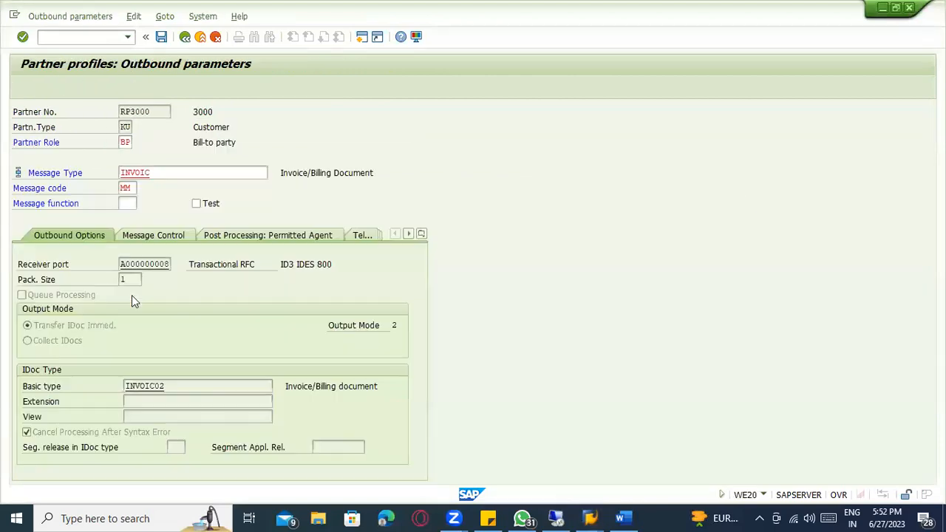
click(127, 188)
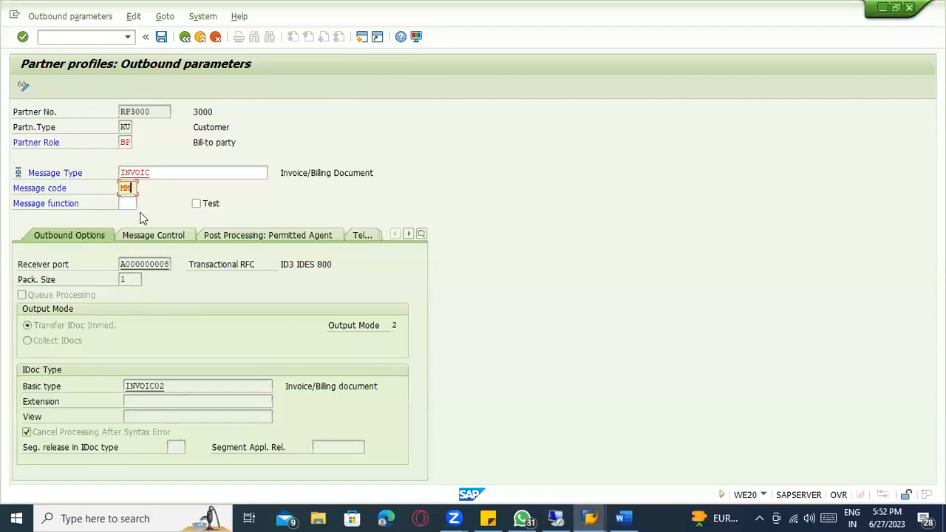
key(alt+Tab)
key(alt+Tab)
click(198, 204)
click(160, 39)
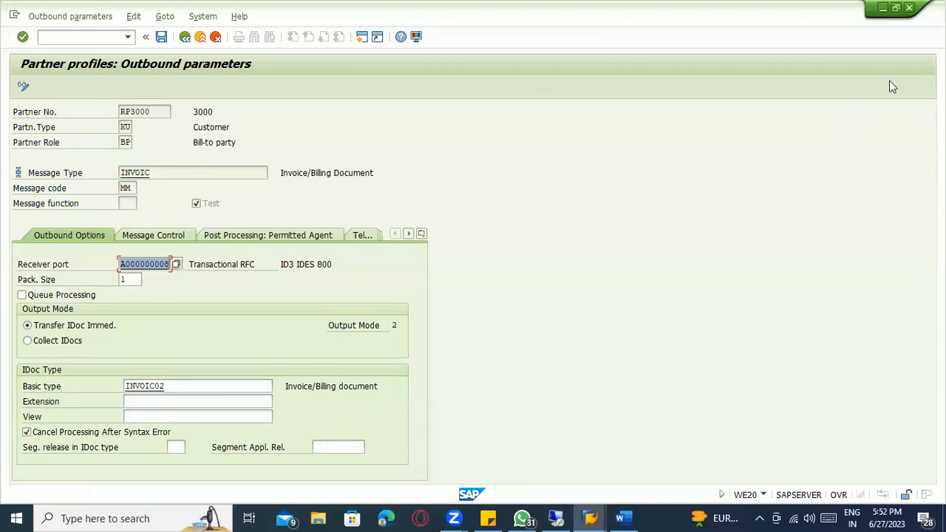
click(914, 59)
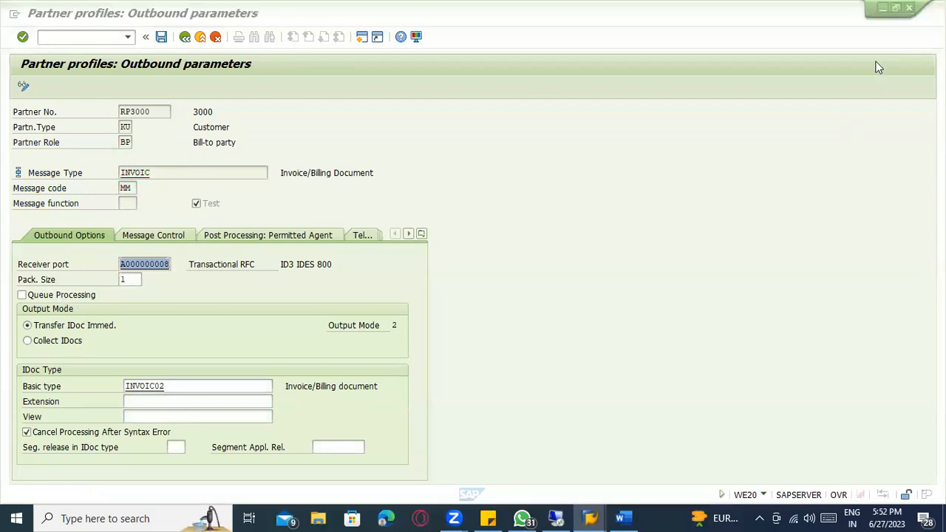